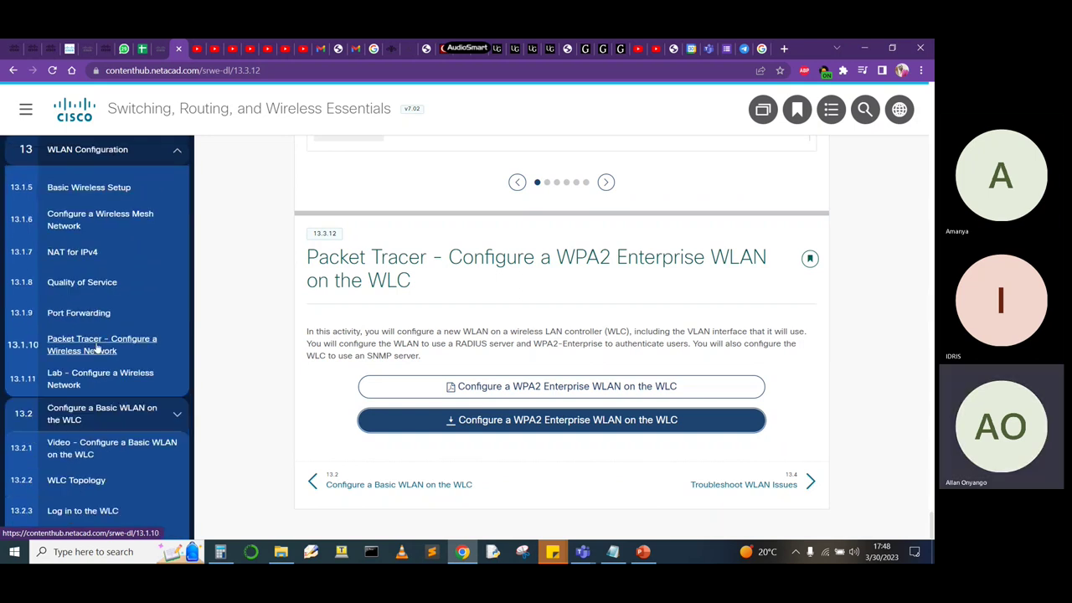
# Open the 13.1.10 Packet Tracer - Configure a Wireless Network page from the course sidebar.
pyautogui.click(97, 345)
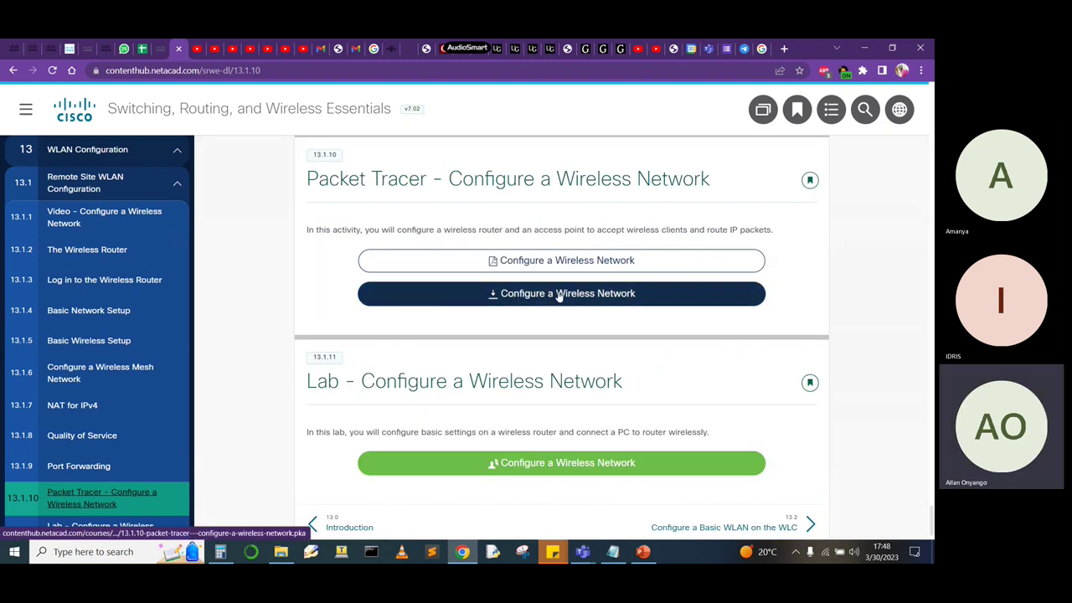
# Download and open the wireless-network .pka, skip the User Profile prompt, and dock the instructions.
pyautogui.click(559, 296)
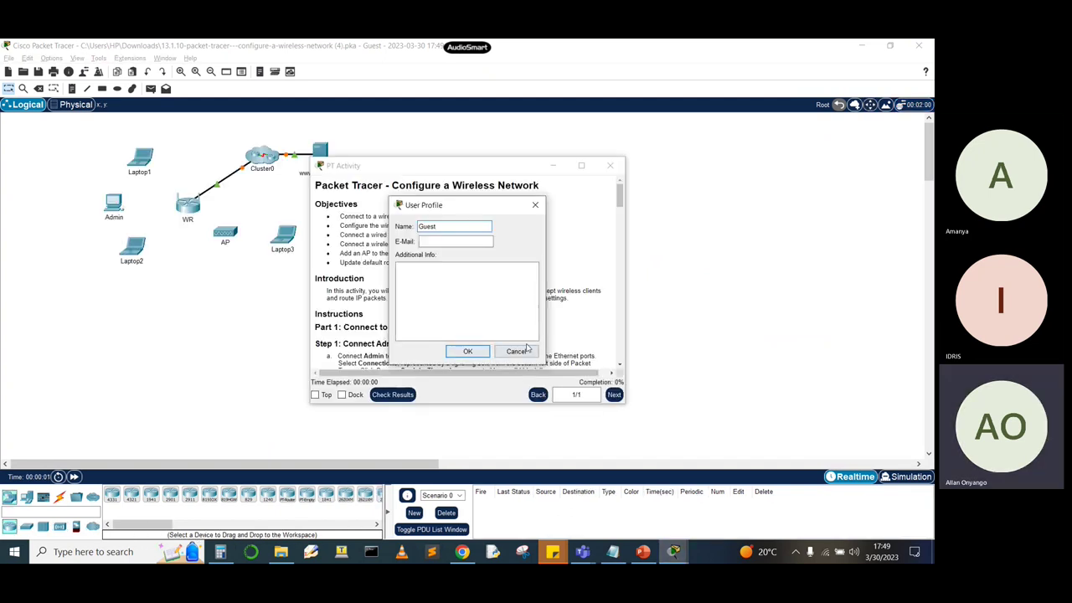
pyautogui.click(526, 351)
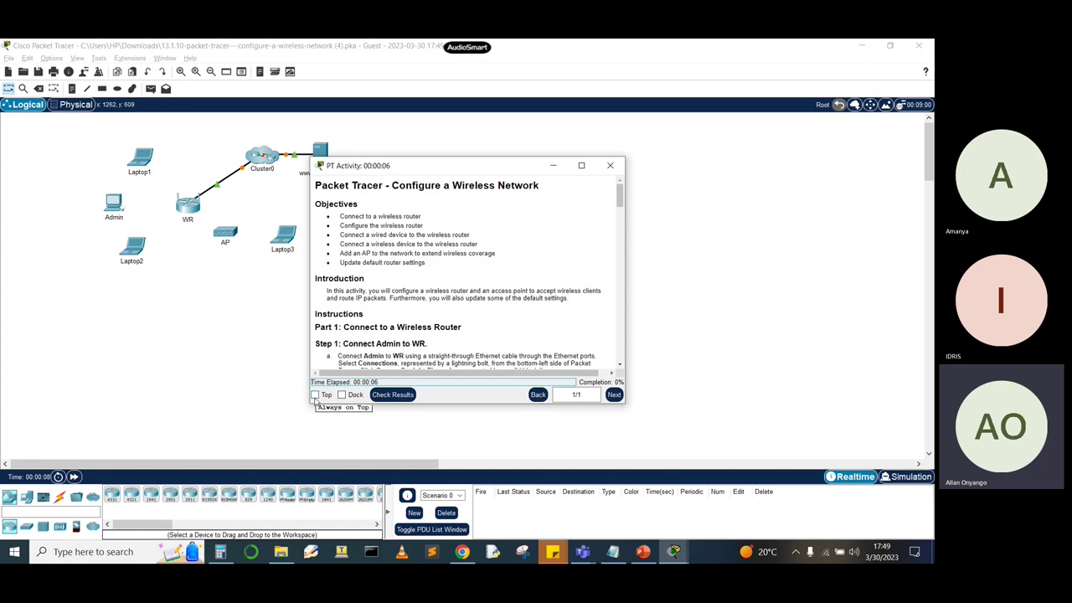
pyautogui.click(341, 395)
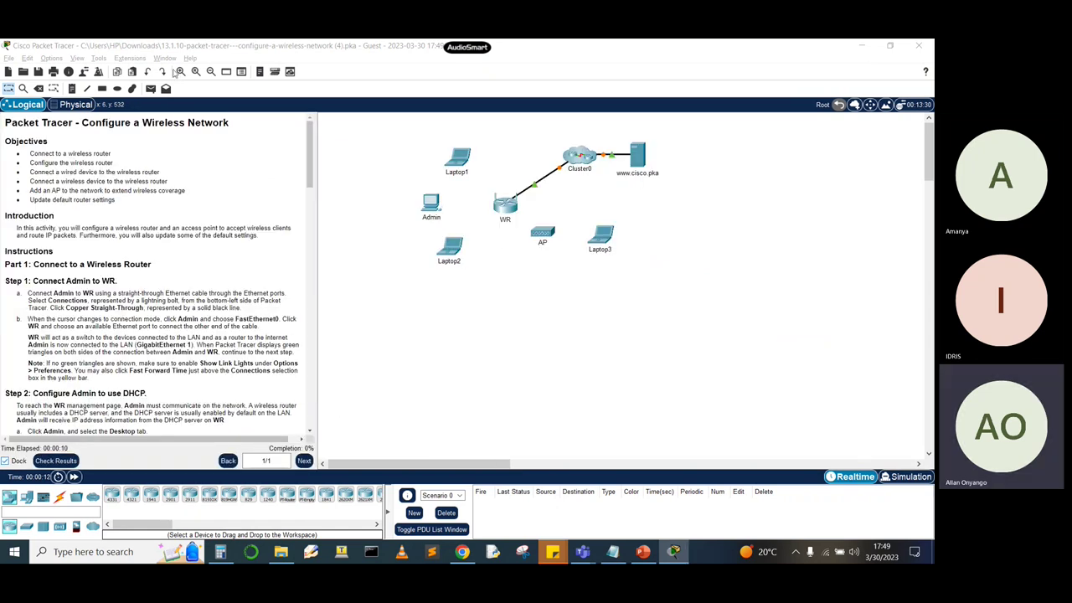
# Zoom the topology in two levels and recentre it with the horizontal scrollbar.
pyautogui.click(180, 72)
pyautogui.click(180, 72)
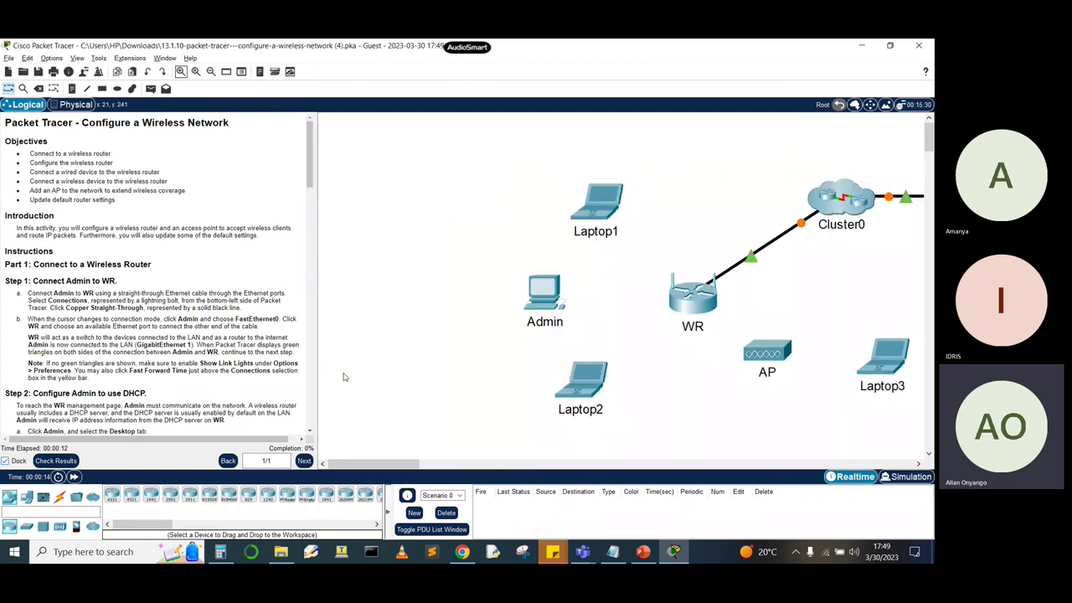
pyautogui.moveTo(353, 465)
pyautogui.mouseDown()
pyautogui.moveTo(393, 464)
pyautogui.moveTo(368, 465)
pyautogui.mouseUp()
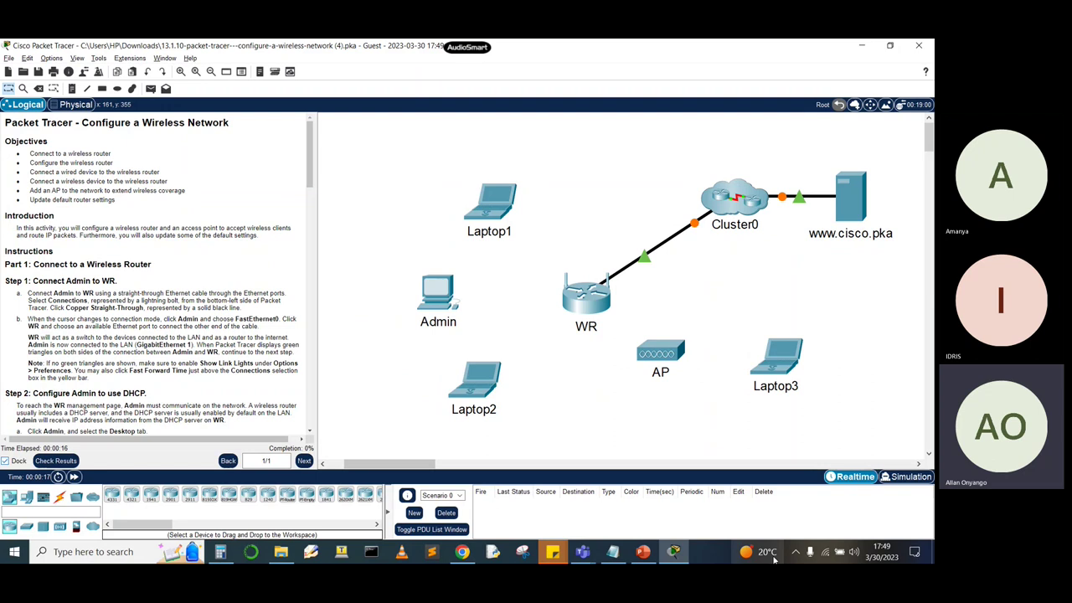
pyautogui.click(595, 396)
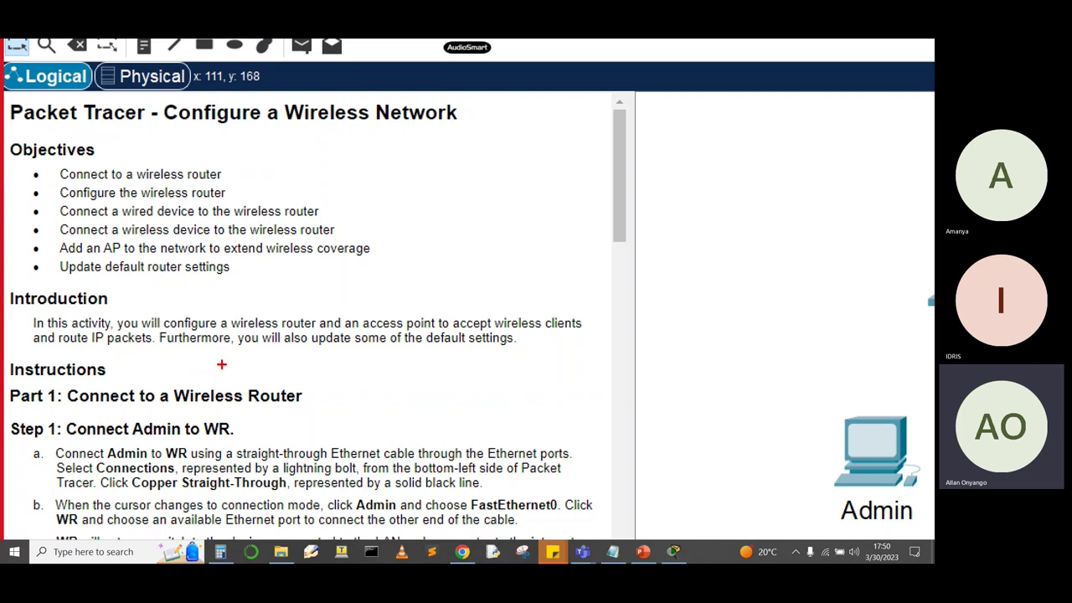
pyautogui.scroll(-3, 306, 330)
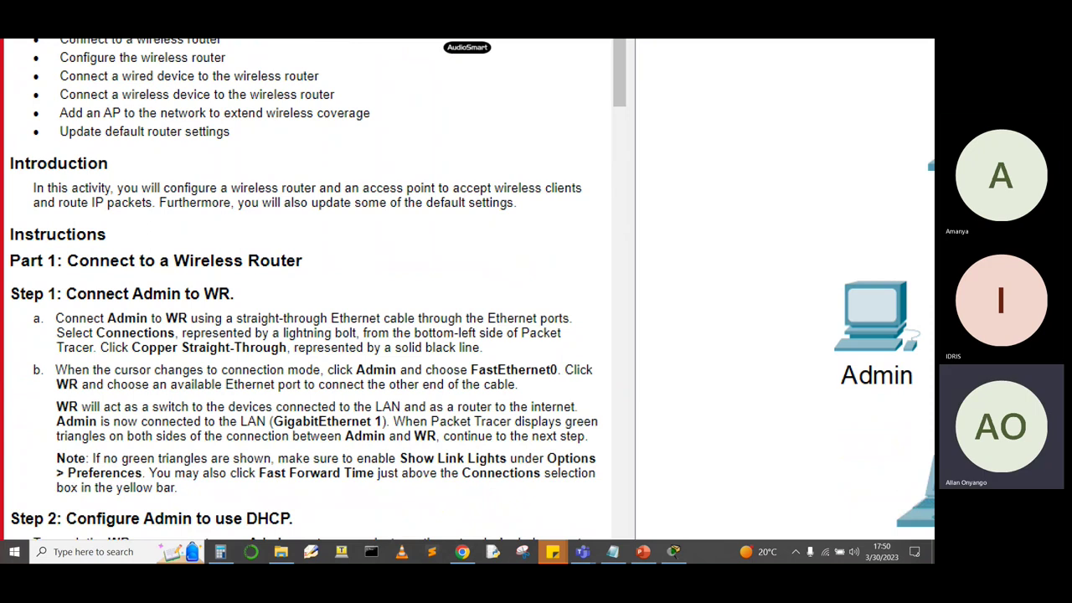
pyautogui.scroll(-1, 47, 292)
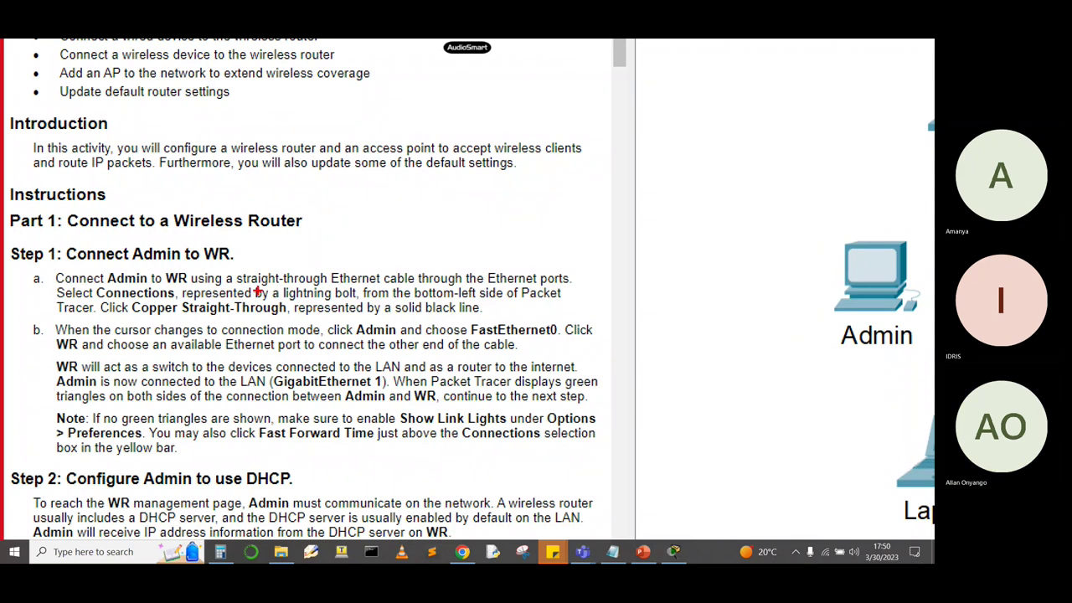
pyautogui.moveTo(258, 292); pyautogui.dragTo(329, 292)
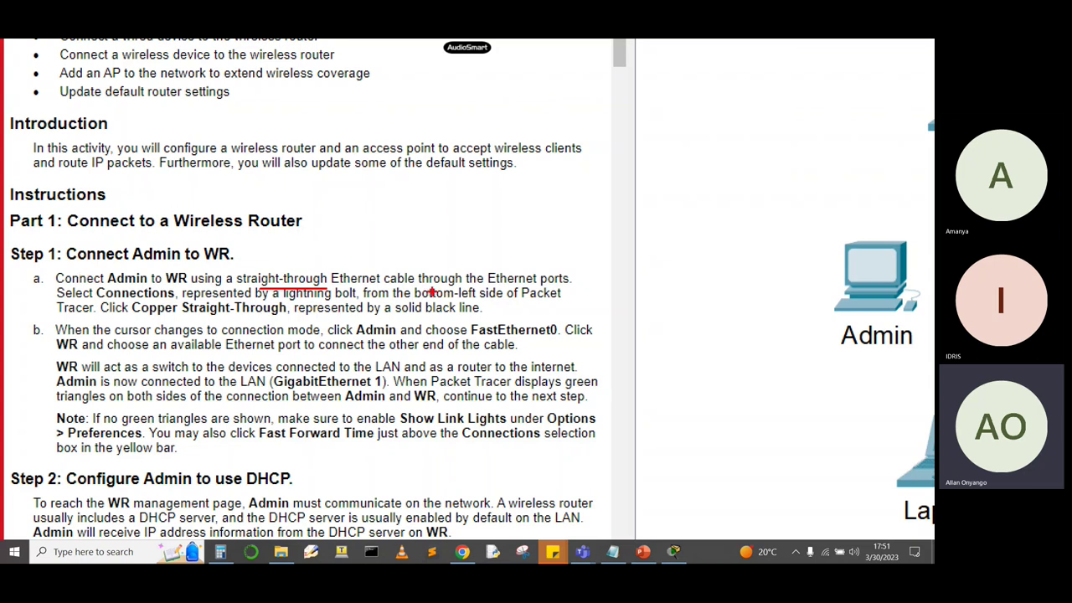
pyautogui.press('Escape')
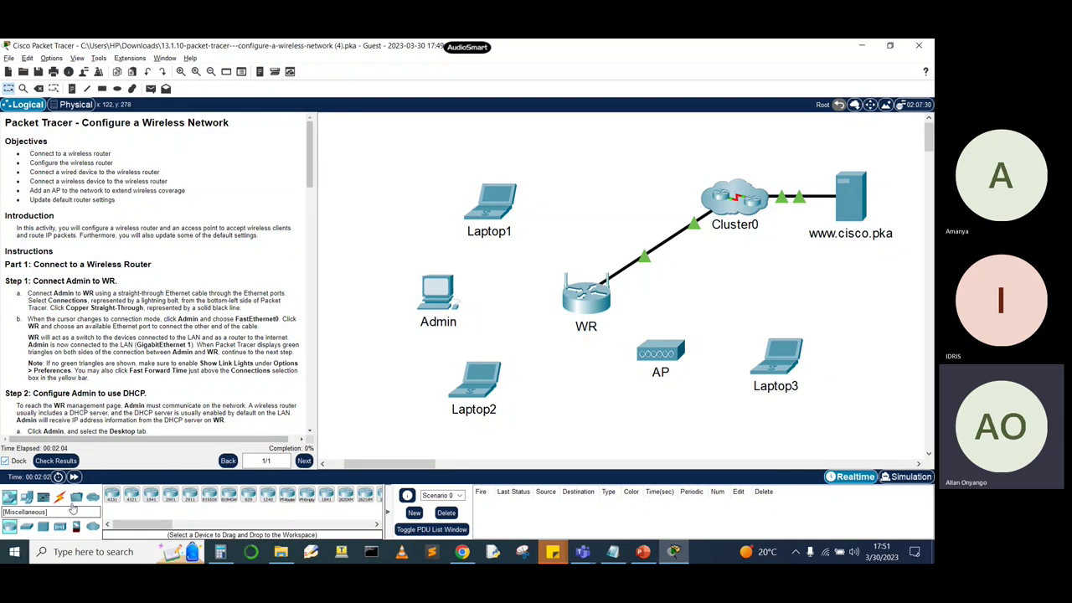
# Cable Admin FastEthernet0 to WR GigabitEthernet 1 with copper straight-through, fast-forwarding until lights are green.
pyautogui.click(60, 497)
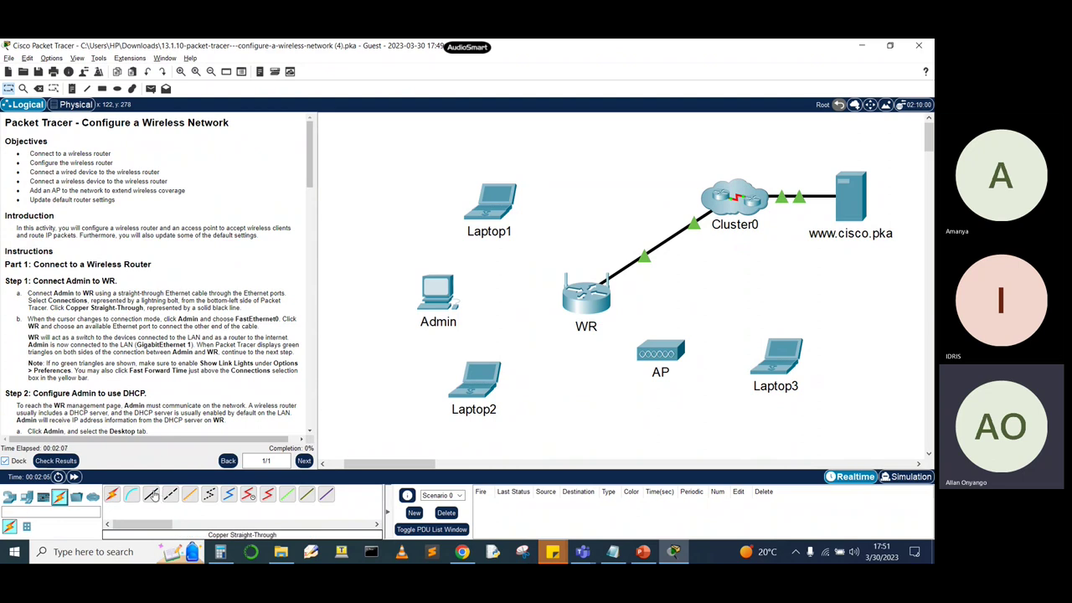
pyautogui.click(152, 495)
pyautogui.click(446, 286)
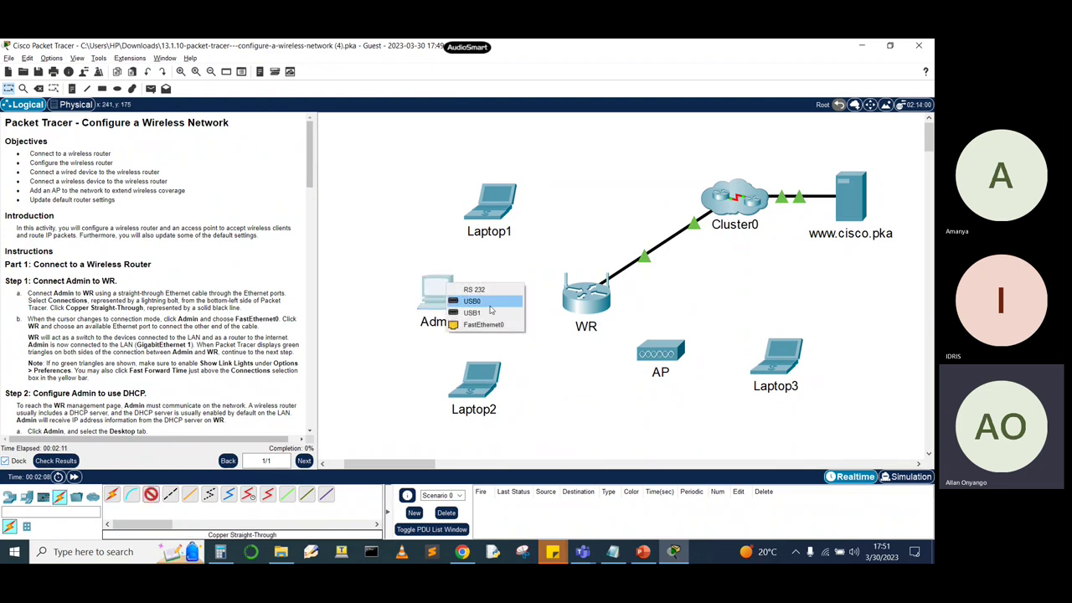
pyautogui.click(492, 324)
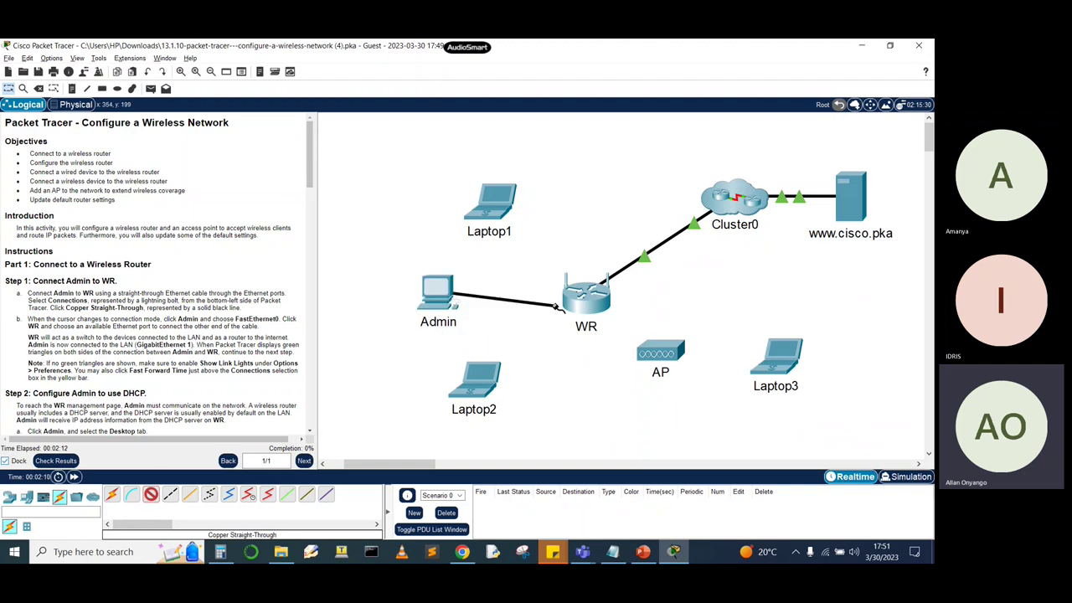
pyautogui.click(582, 300)
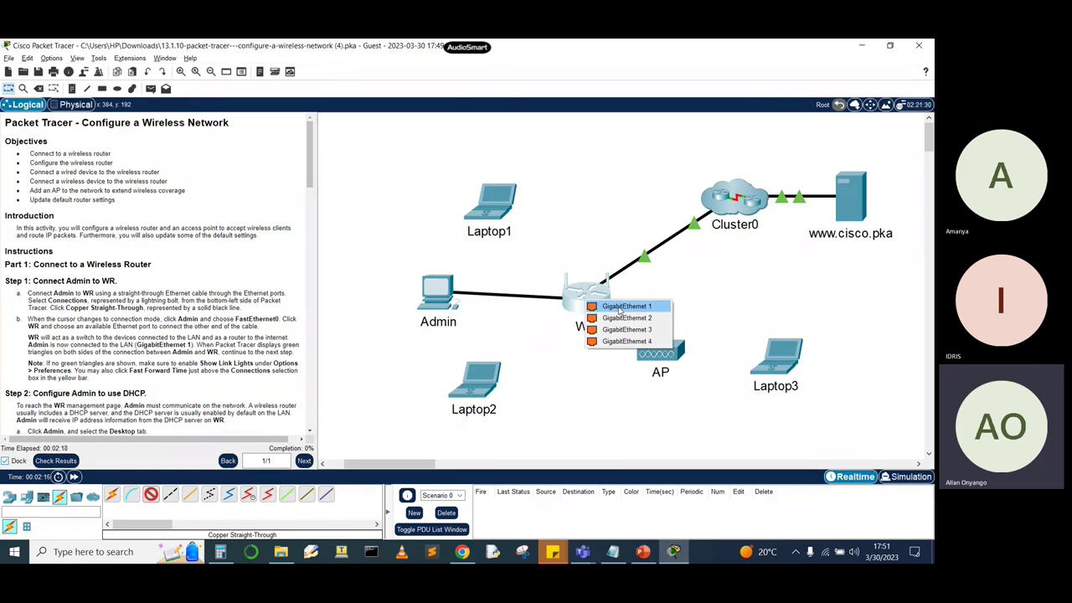
pyautogui.click(623, 307)
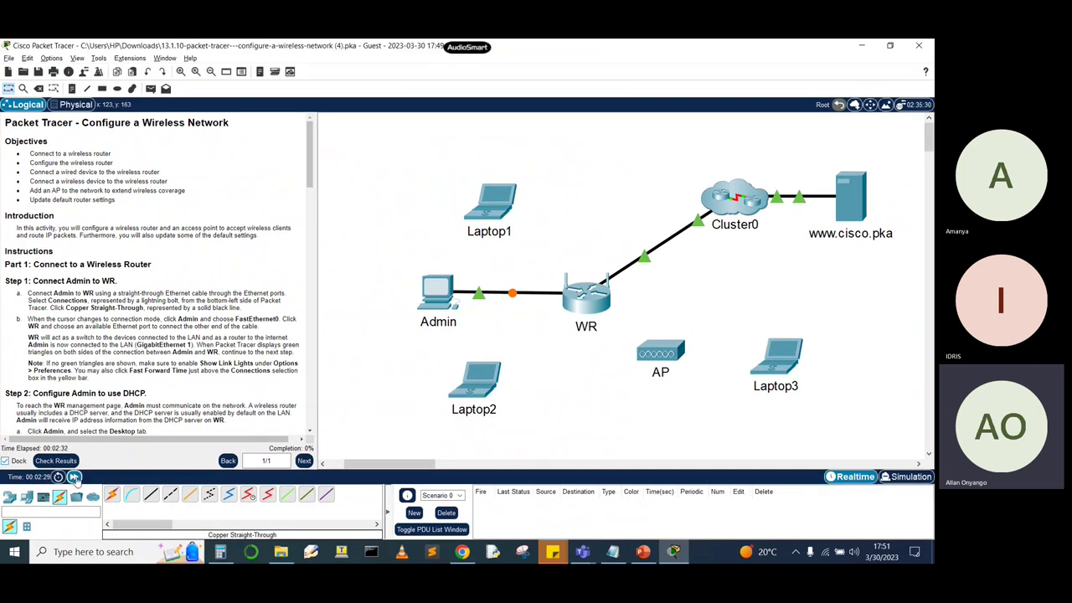
pyautogui.click(74, 477)
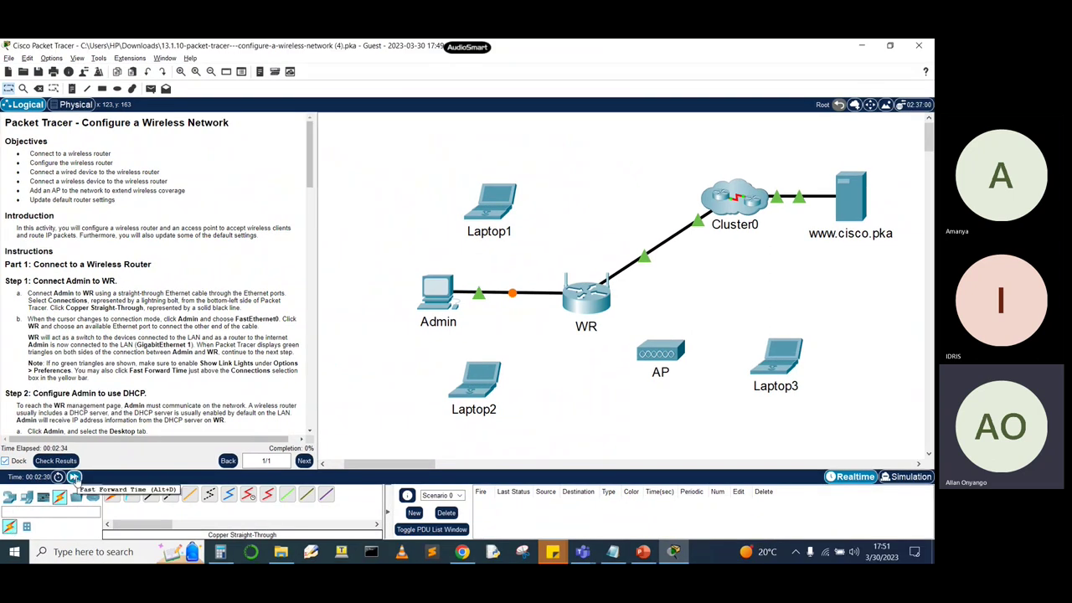
pyautogui.click(74, 476)
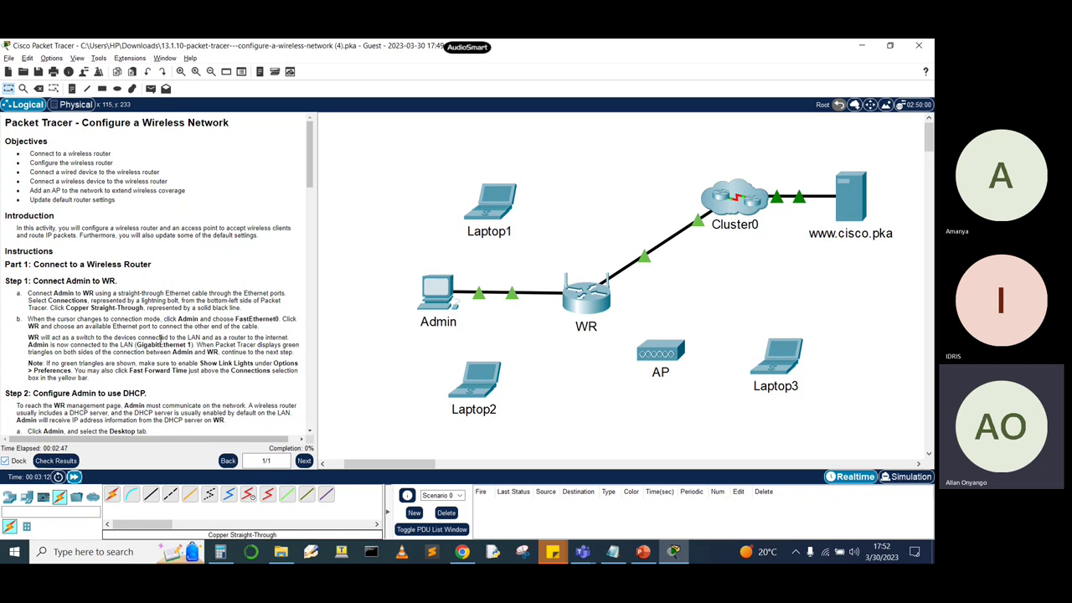
# Scroll down the activity instructions while the Admin–WR link lights turn green.
pyautogui.scroll(-1, 165, 352)
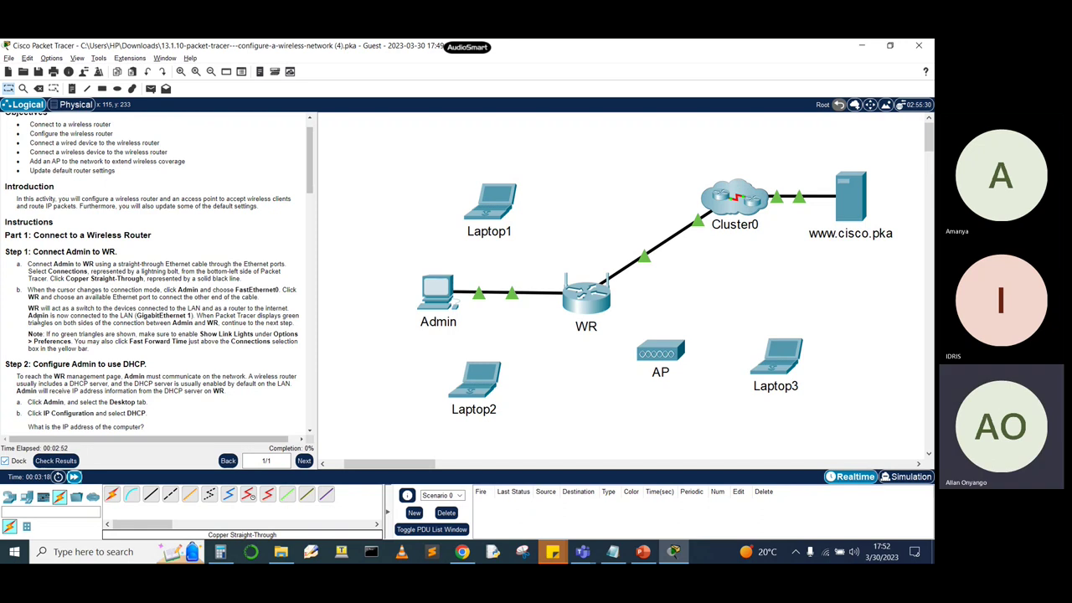
pyautogui.scroll(-2, 84, 357)
pyautogui.scroll(-2, 84, 357)
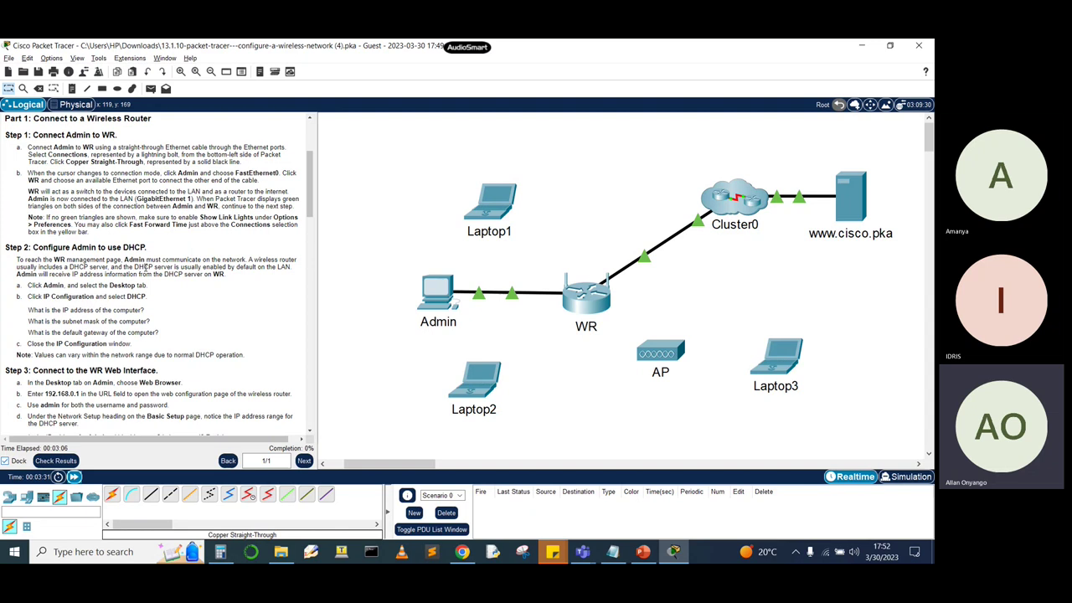
# Open the IP Configuration app on the Admin PC's Desktop.
pyautogui.click(450, 305)
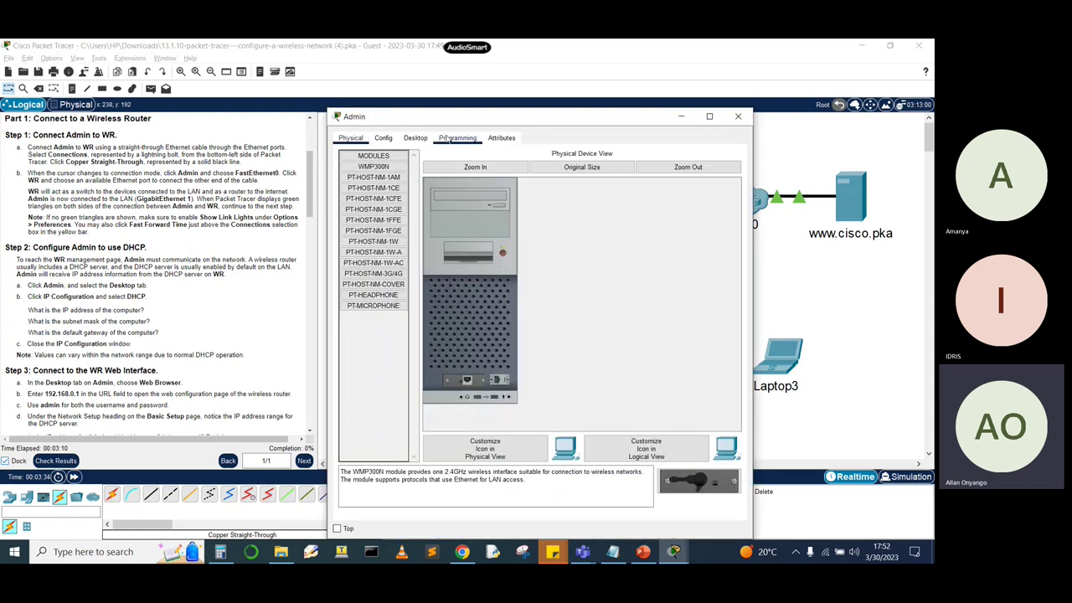
pyautogui.click(415, 138)
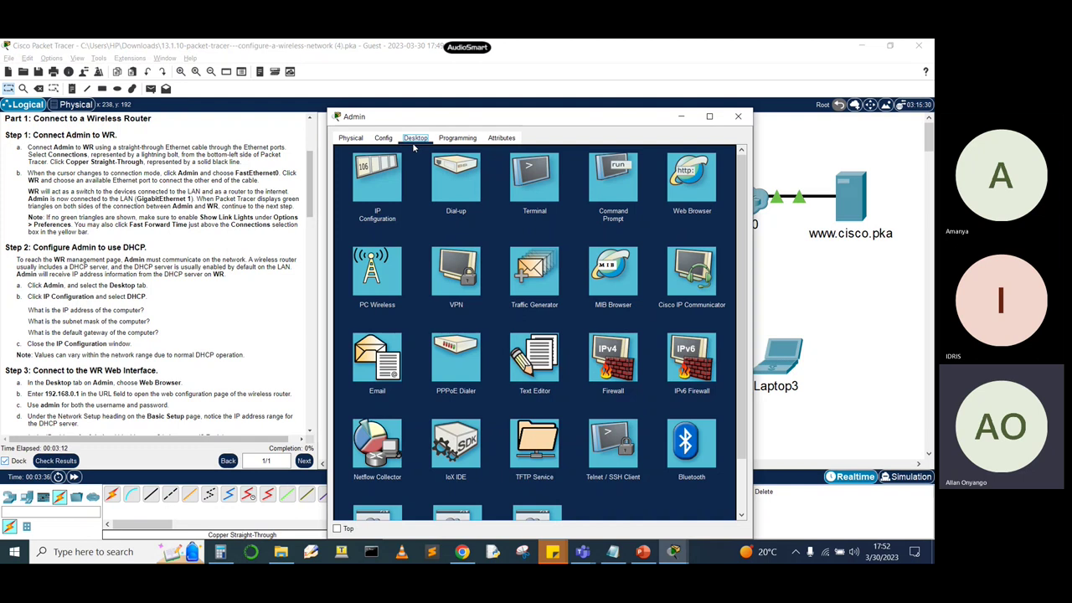
pyautogui.click(381, 175)
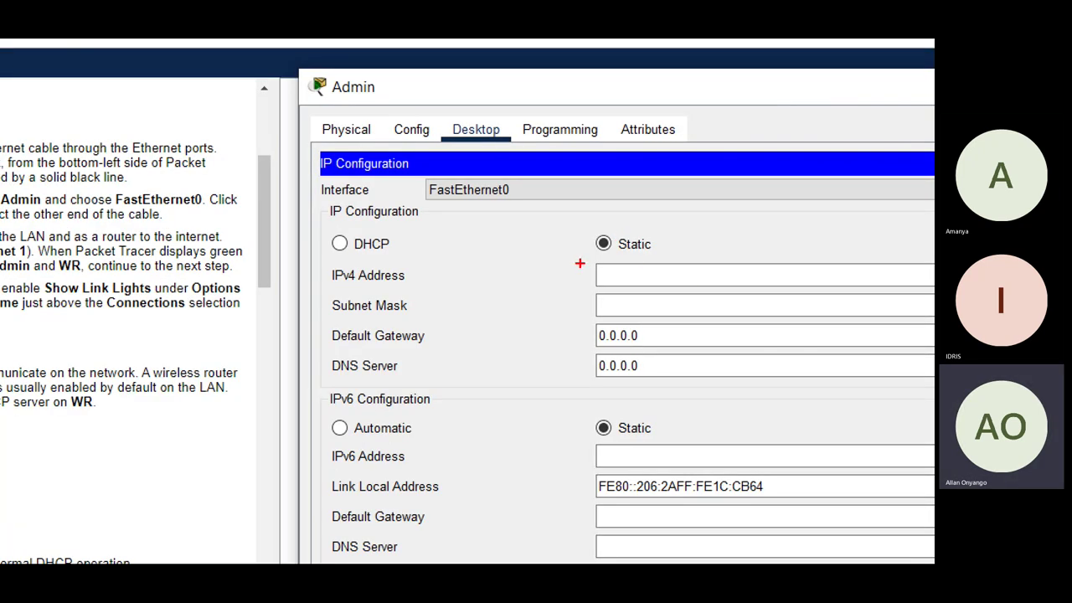
pyautogui.moveTo(450, 230)
pyautogui.mouseDown()
pyautogui.moveTo(531, 214)
pyautogui.moveTo(535, 194)
pyautogui.mouseUp()
pyautogui.moveTo(666, 227); pyautogui.dragTo(576, 253)
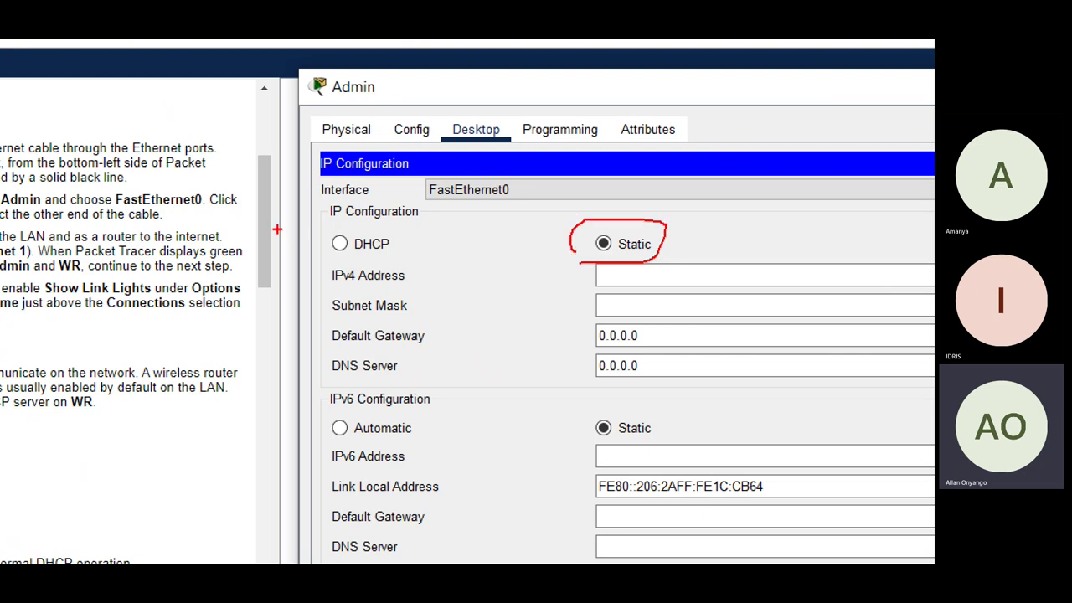
pyautogui.moveTo(316, 223)
pyautogui.mouseDown()
pyautogui.moveTo(377, 222)
pyautogui.moveTo(418, 237)
pyautogui.moveTo(358, 259)
pyautogui.moveTo(322, 258)
pyautogui.moveTo(335, 225)
pyautogui.mouseUp()
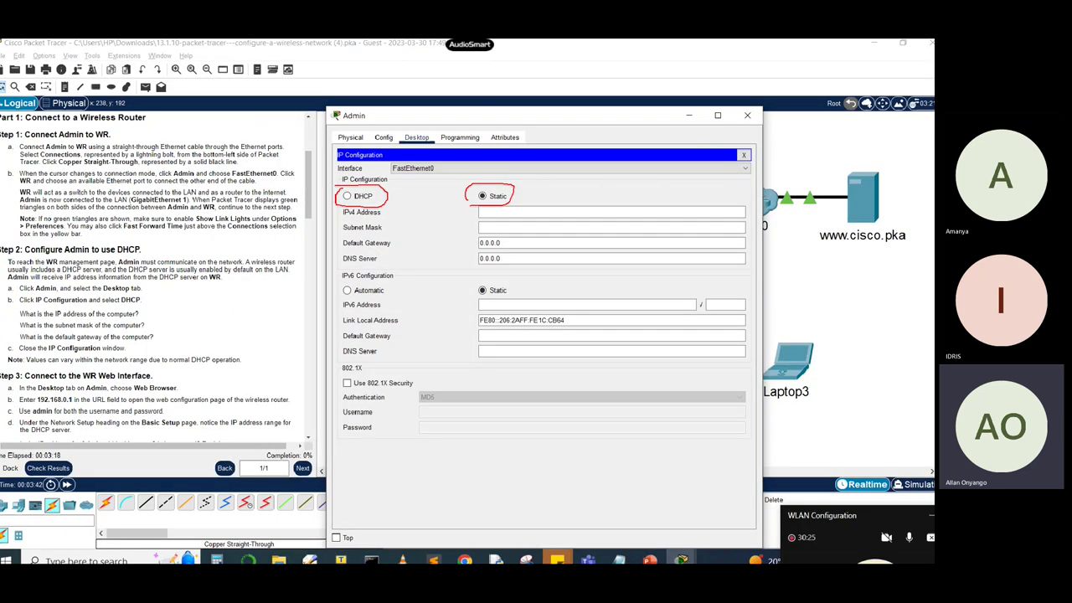
# Switch Admin to DHCP, obtaining 192.168.0.100, mask 255.255.255.0, gateway 192.168.0.1.
pyautogui.click(347, 195)
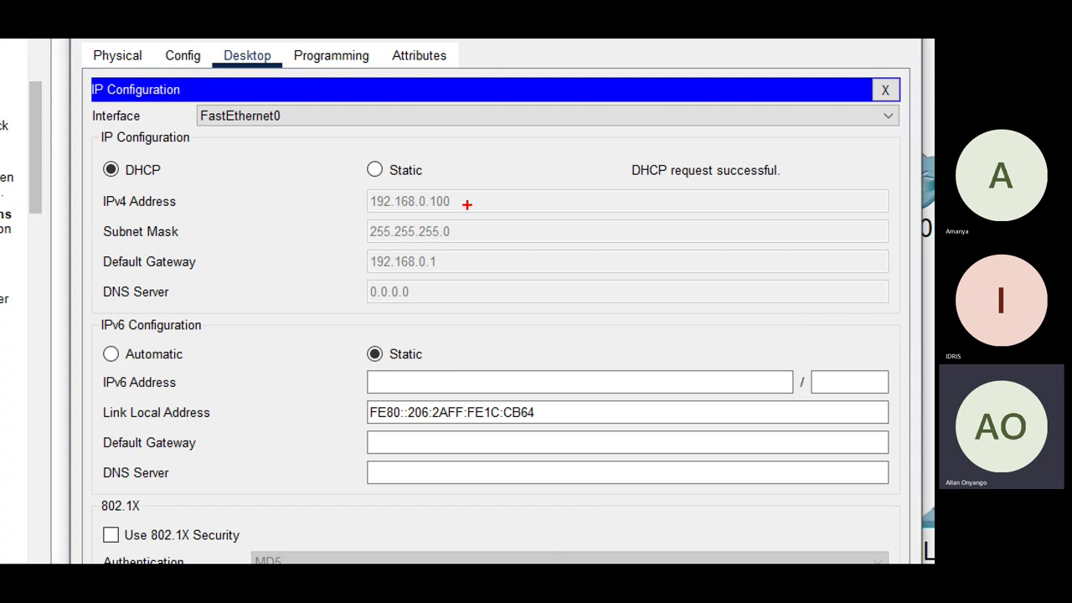
pyautogui.moveTo(385, 245); pyautogui.dragTo(449, 247)
pyautogui.moveTo(410, 276); pyautogui.dragTo(460, 276)
pyautogui.moveTo(368, 304); pyautogui.dragTo(460, 295)
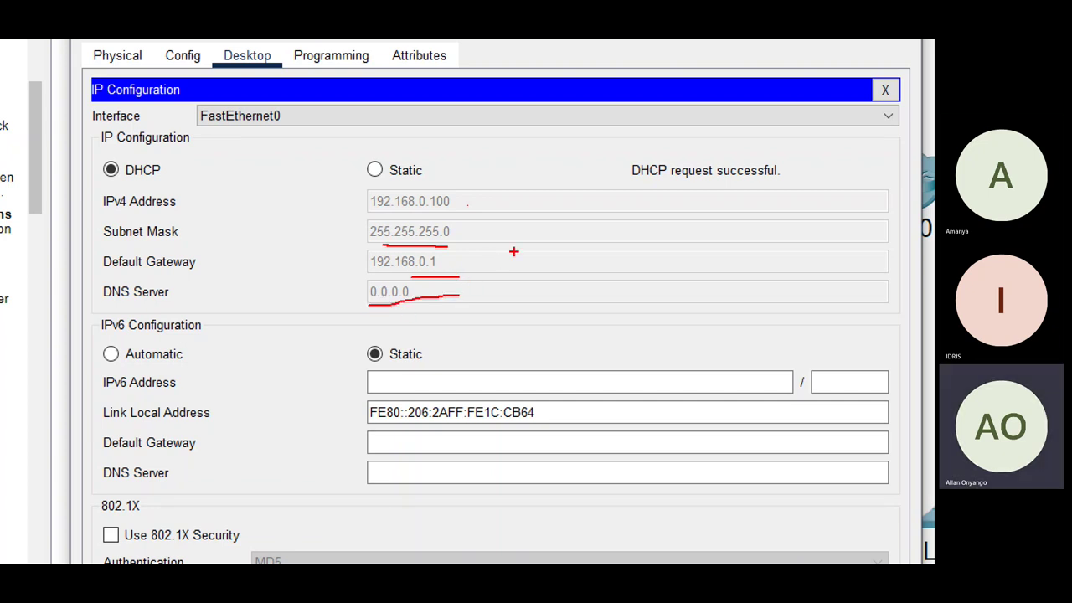
pyautogui.moveTo(648, 186)
pyautogui.mouseDown()
pyautogui.moveTo(784, 186)
pyautogui.moveTo(790, 163)
pyautogui.moveTo(782, 143)
pyautogui.moveTo(605, 143)
pyautogui.moveTo(610, 179)
pyautogui.moveTo(627, 191)
pyautogui.moveTo(658, 186)
pyautogui.mouseUp()
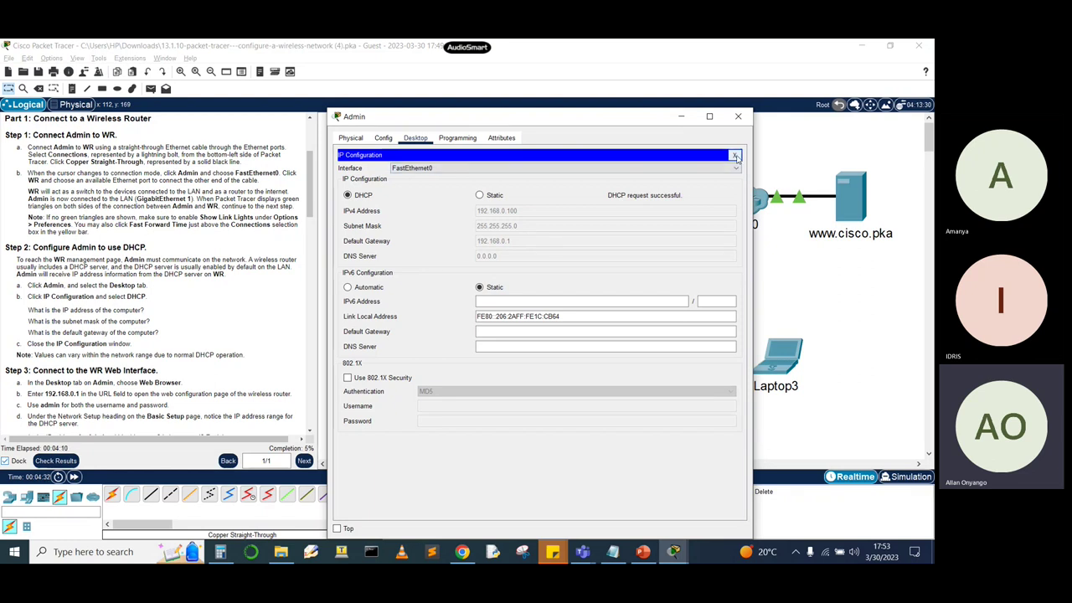
# Close IP Configuration, scroll the instructions to Step 3, and launch Admin's Web Browser.
pyautogui.click(735, 156)
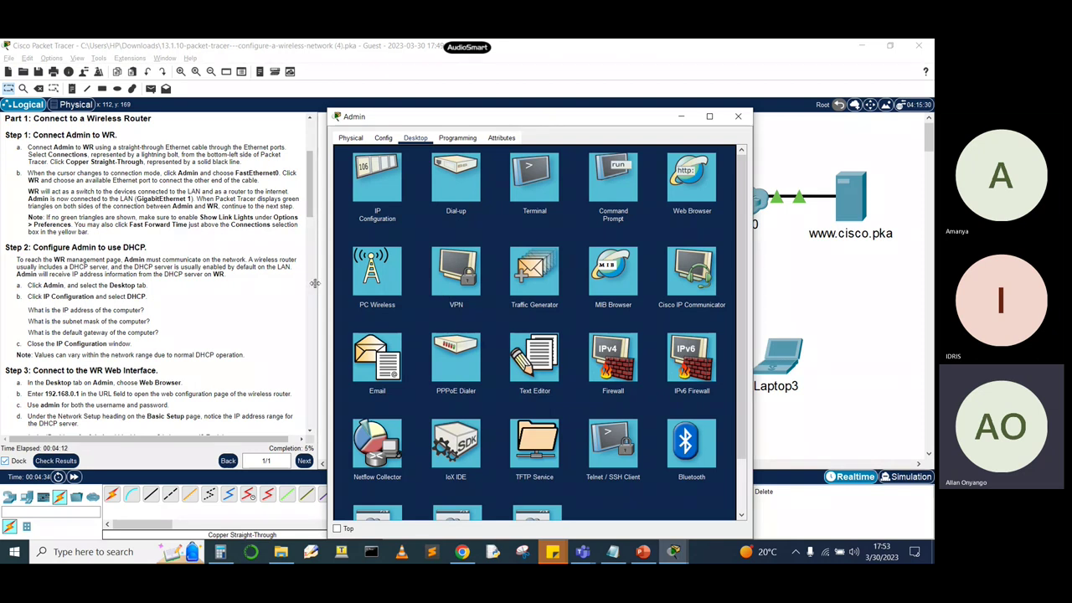
pyautogui.scroll(-2, 44, 339)
pyautogui.scroll(-2, 46, 337)
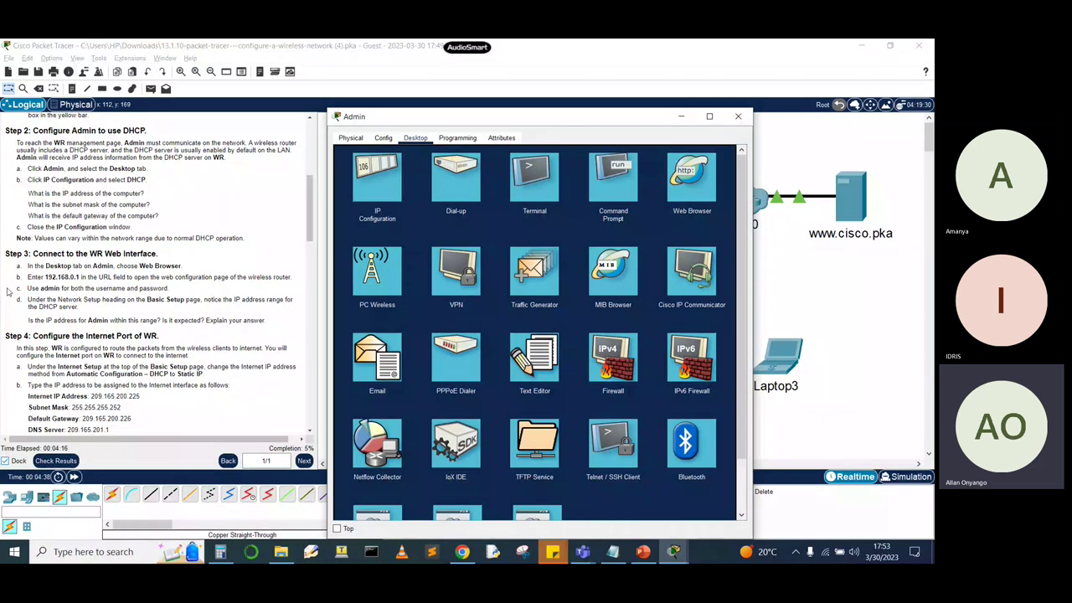
pyautogui.scroll(-1, 10, 285)
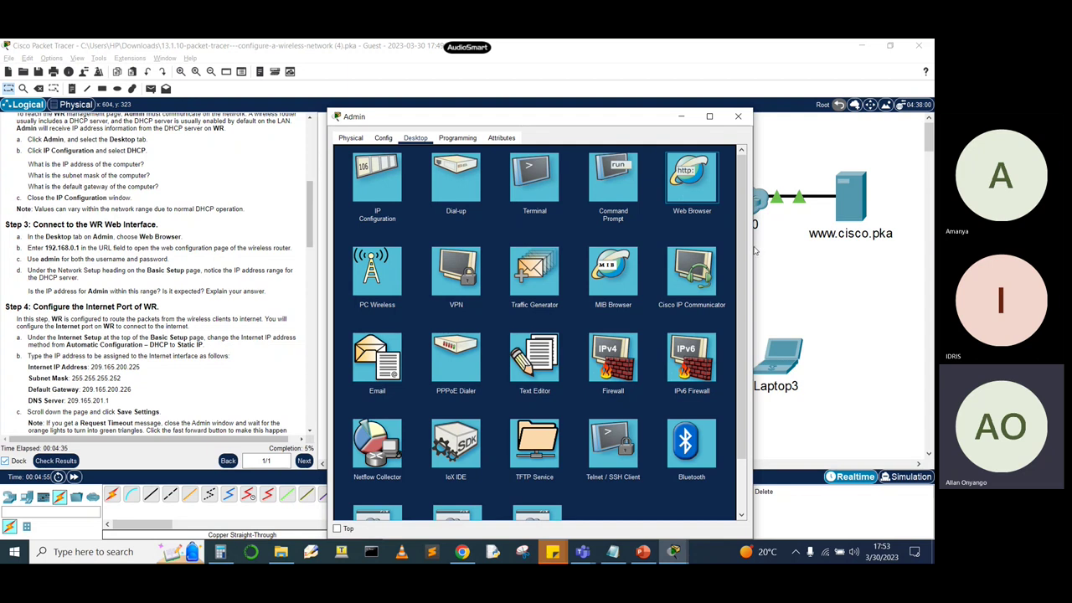
pyautogui.click(685, 198)
# Browse to 192.168.0.1 in Admin's web browser to bring up the router login prompt.
pyautogui.click(463, 170)
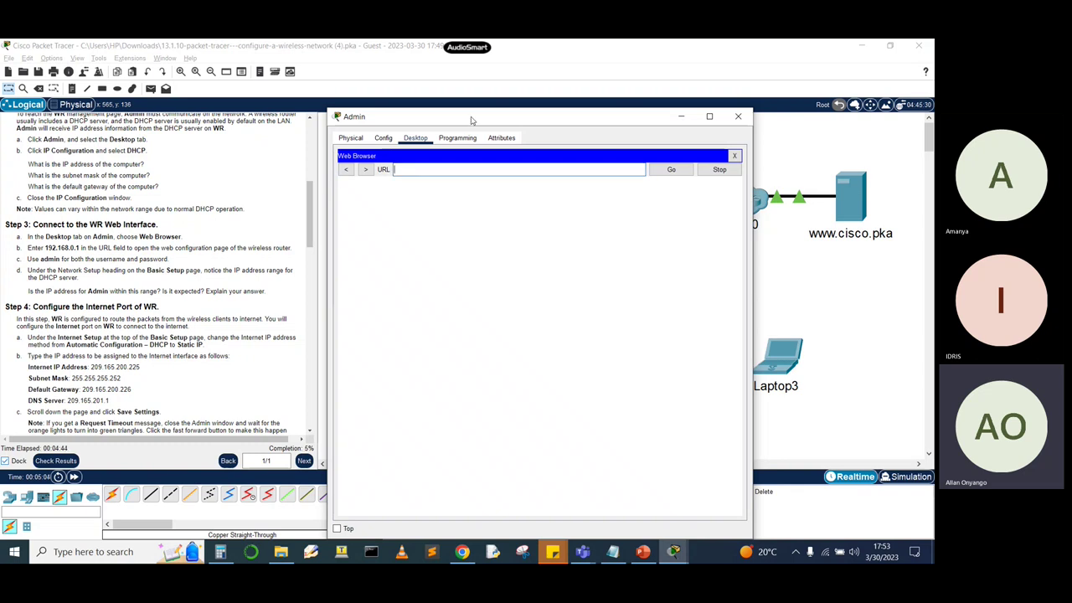
pyautogui.moveTo(473, 120); pyautogui.dragTo(144, 262)
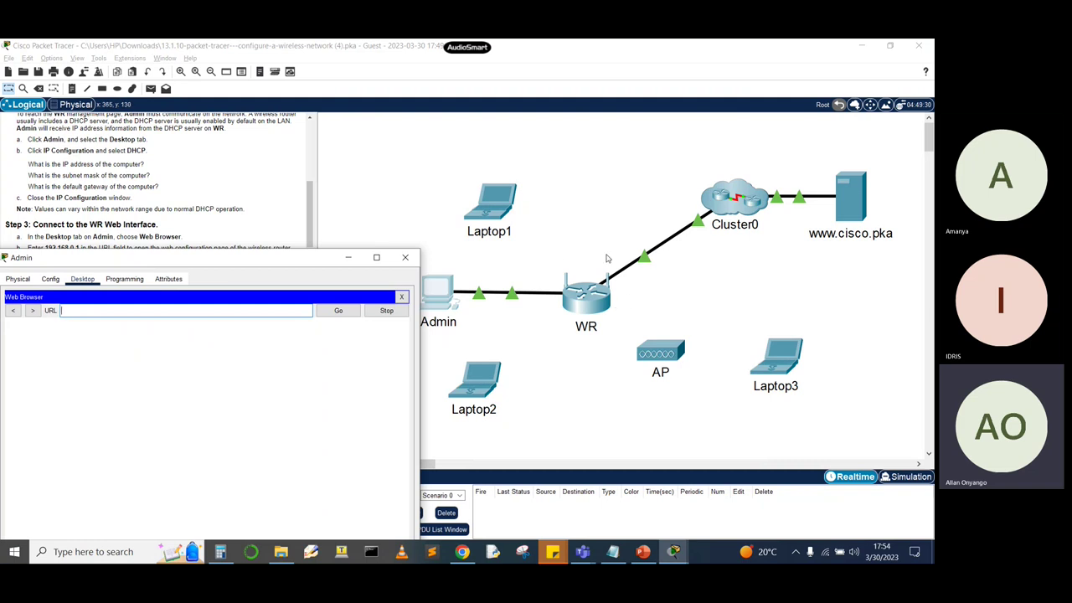
pyautogui.moveTo(151, 264); pyautogui.dragTo(519, 109)
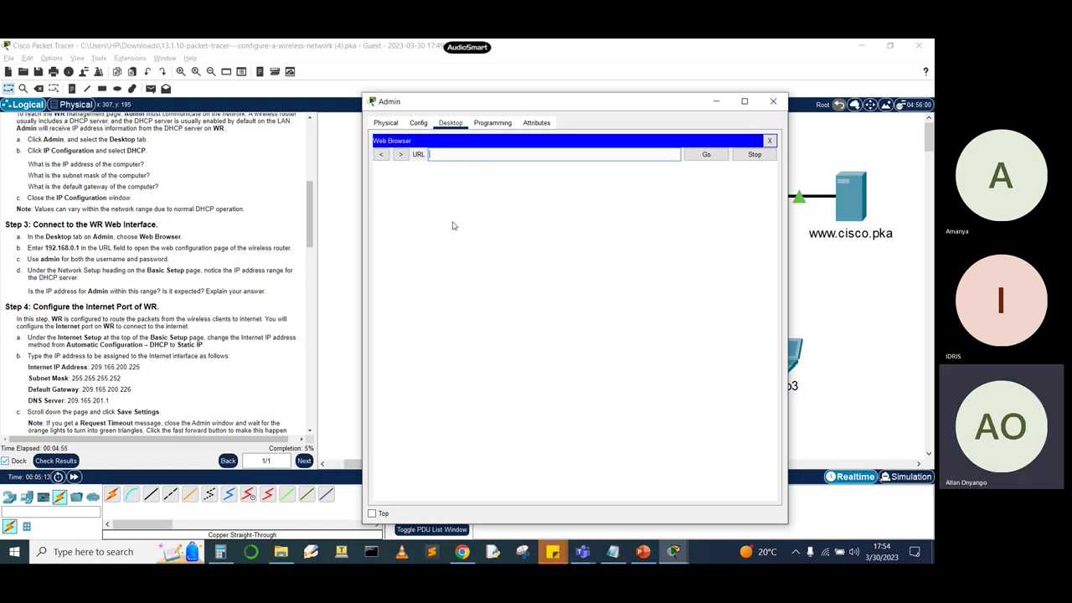
pyautogui.write('192.168.0.1')
pyautogui.press('Return')
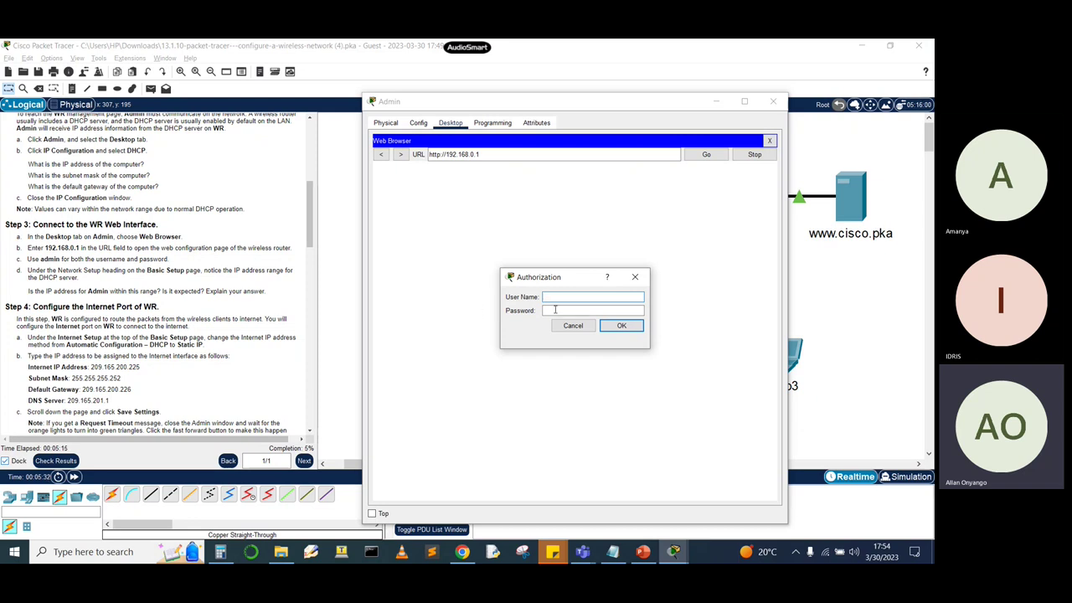
# Sign in to WR with the admin user name and password, then widen the window for Basic Setup.
pyautogui.write('admin')
pyautogui.press('Tab')
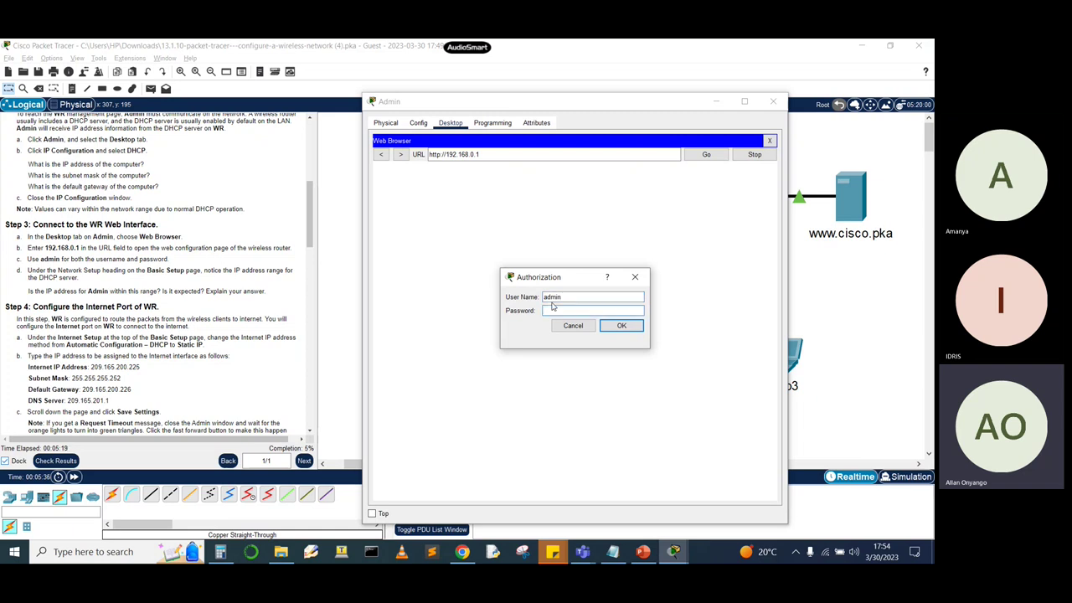
pyautogui.write('admin')
pyautogui.press('Return')
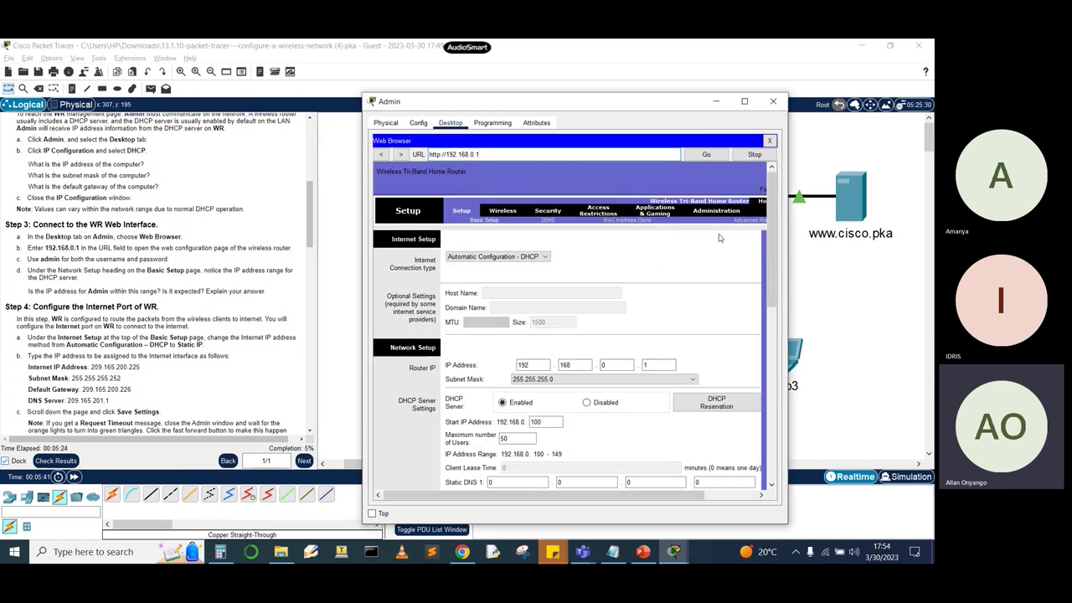
pyautogui.moveTo(790, 283); pyautogui.dragTo(906, 270)
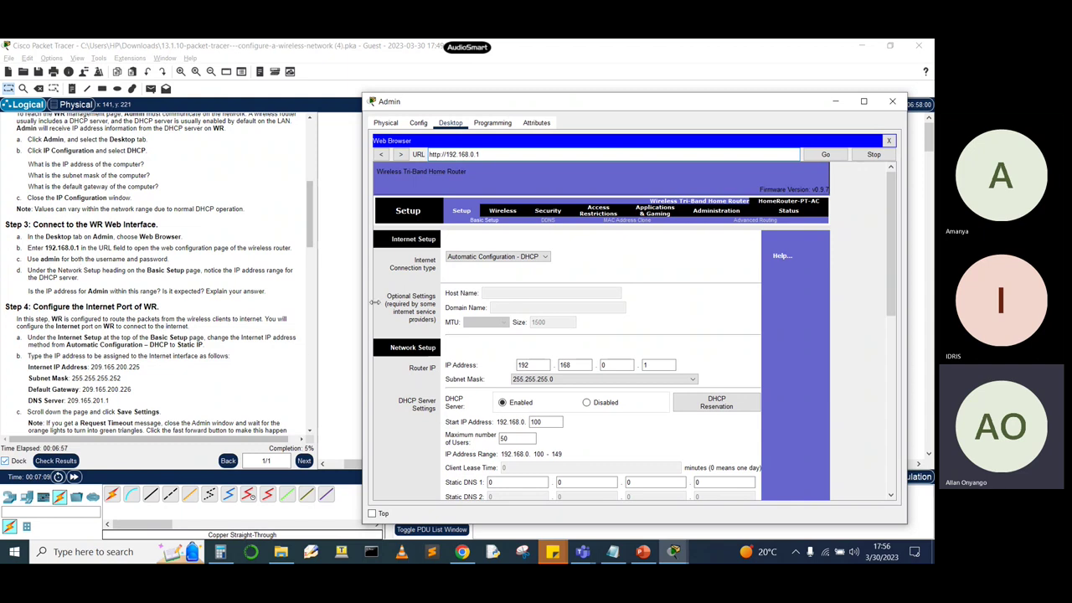
# Move the Admin window up-left and stretch it taller to reveal Static DNS, WINS and ISP Vlans.
pyautogui.moveTo(490, 107); pyautogui.dragTo(460, 71)
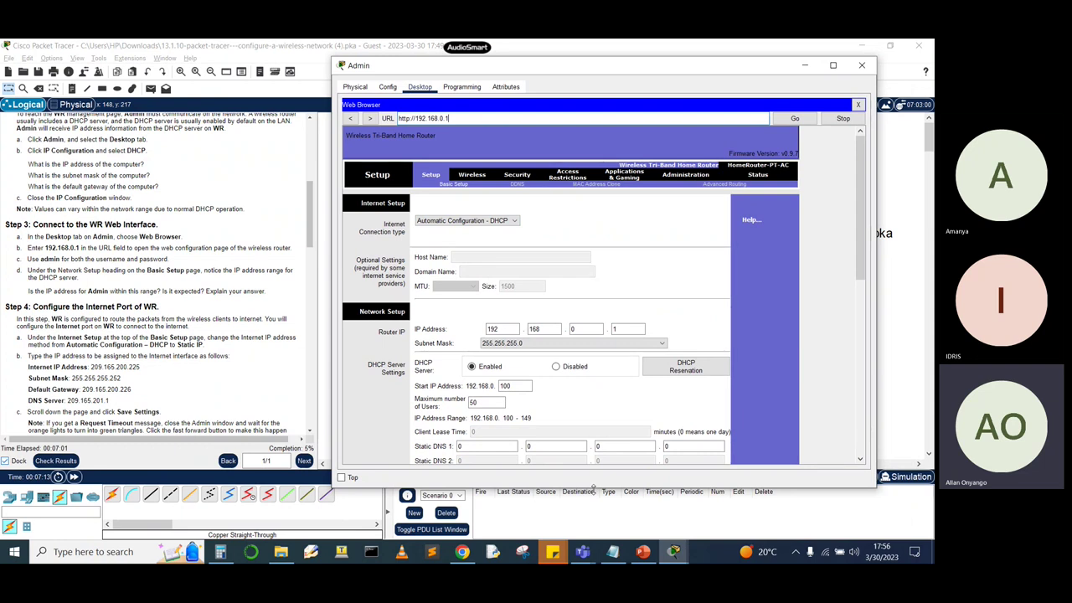
pyautogui.moveTo(593, 486); pyautogui.dragTo(593, 537)
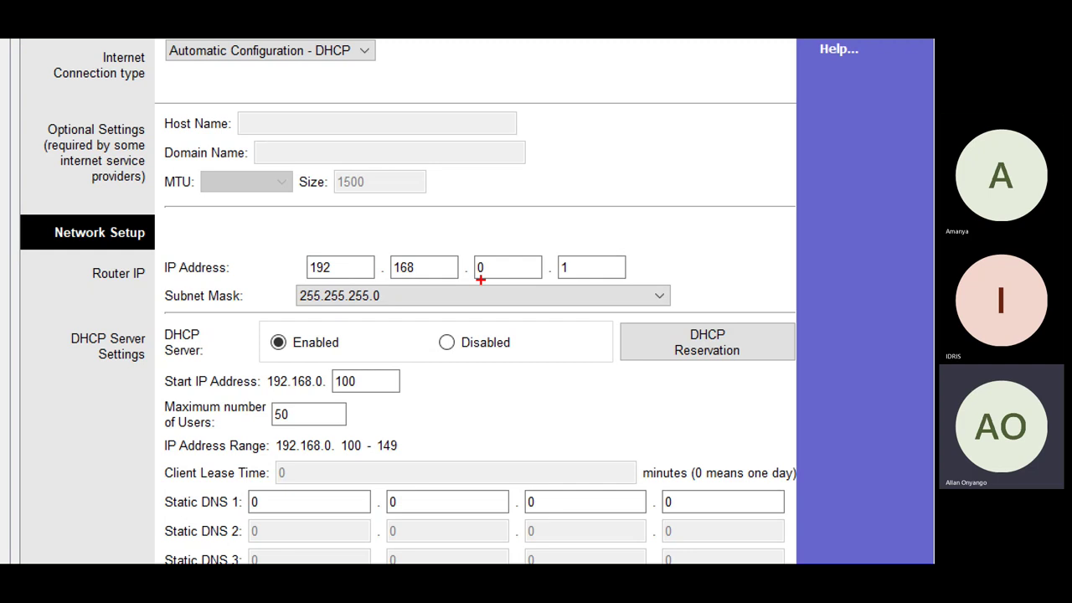
pyautogui.moveTo(302, 249)
pyautogui.mouseDown()
pyautogui.moveTo(457, 230)
pyautogui.moveTo(628, 230)
pyautogui.moveTo(642, 246)
pyautogui.moveTo(631, 276)
pyautogui.moveTo(578, 281)
pyautogui.mouseUp()
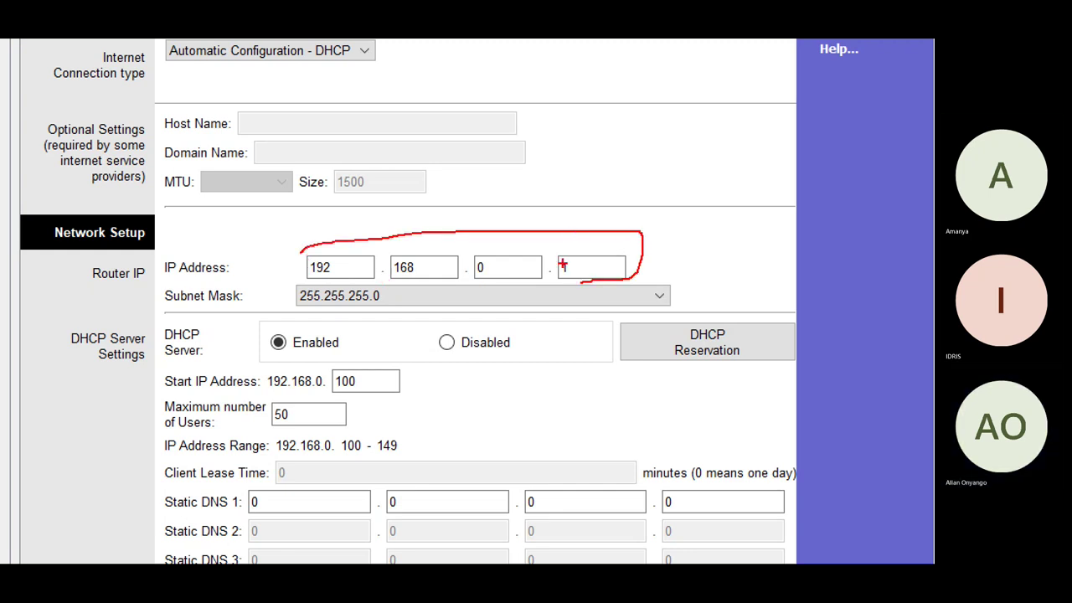
# Review the router IP 192.168.0.1/255.255.255.0 and DHCP settings by selecting across their fields.
pyautogui.moveTo(290, 315); pyautogui.dragTo(395, 308)
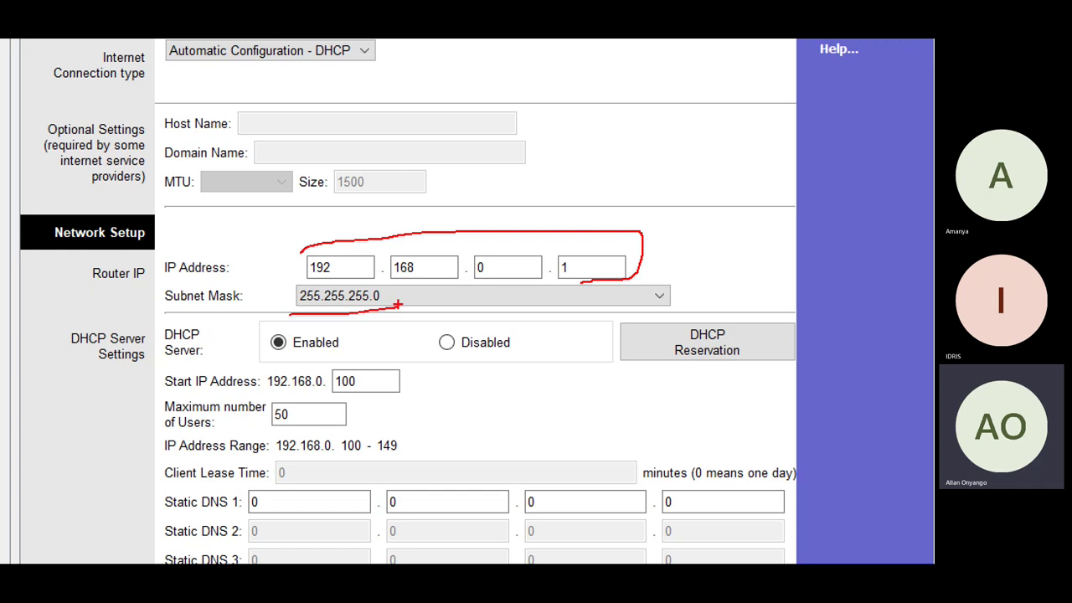
pyautogui.moveTo(241, 330)
pyautogui.mouseDown()
pyautogui.moveTo(319, 329)
pyautogui.moveTo(363, 343)
pyautogui.moveTo(270, 370)
pyautogui.moveTo(234, 349)
pyautogui.moveTo(241, 329)
pyautogui.mouseUp()
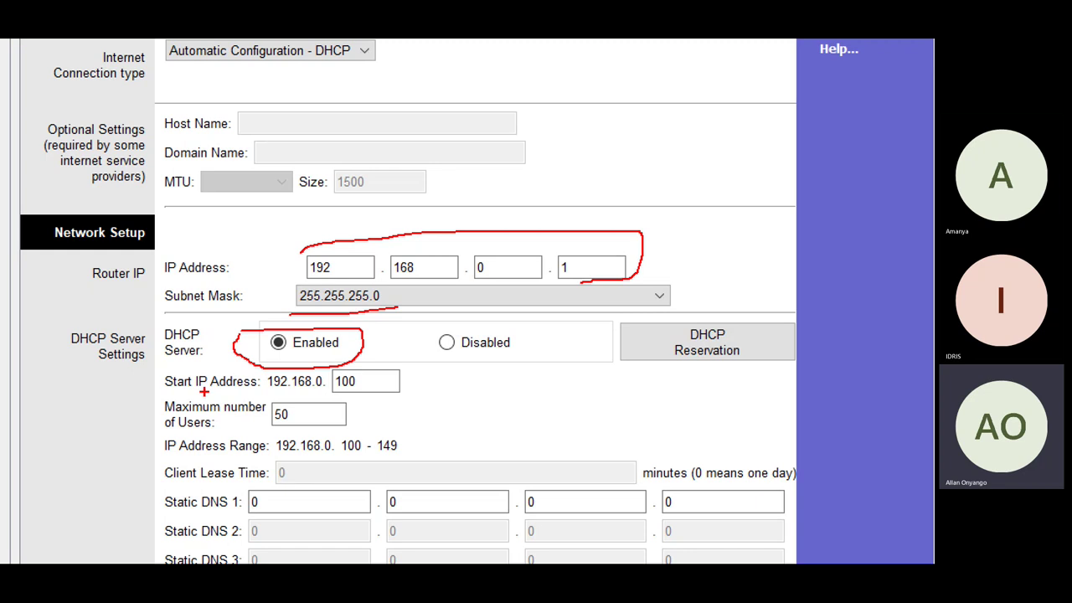
pyautogui.moveTo(167, 394); pyautogui.dragTo(266, 391)
pyautogui.moveTo(276, 427)
pyautogui.mouseDown()
pyautogui.moveTo(309, 423)
pyautogui.moveTo(309, 455)
pyautogui.moveTo(356, 456)
pyautogui.mouseUp()
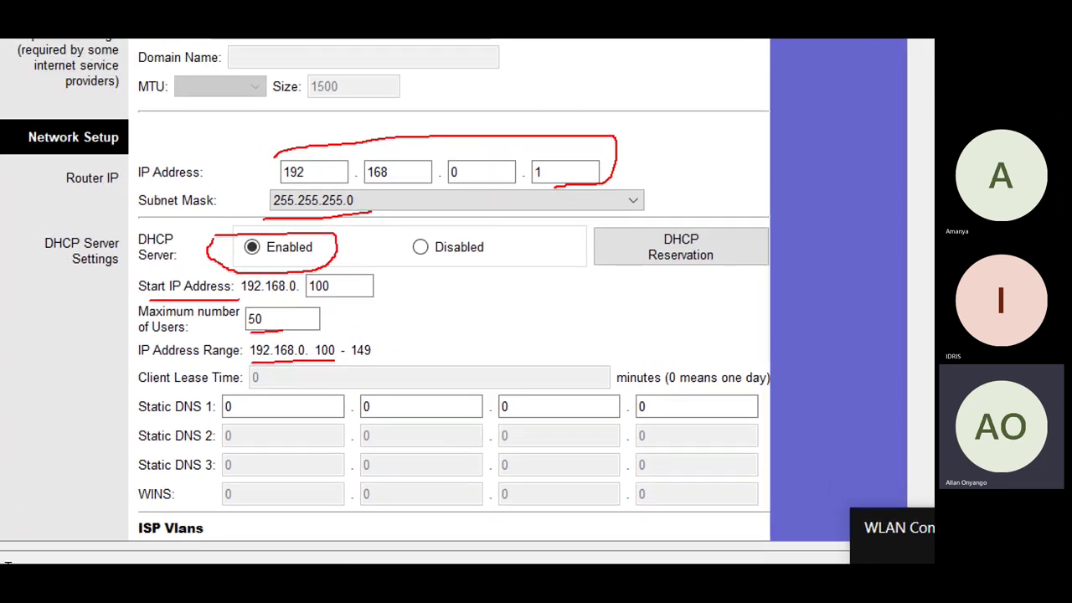
pyautogui.moveTo(227, 440); pyautogui.dragTo(729, 440)
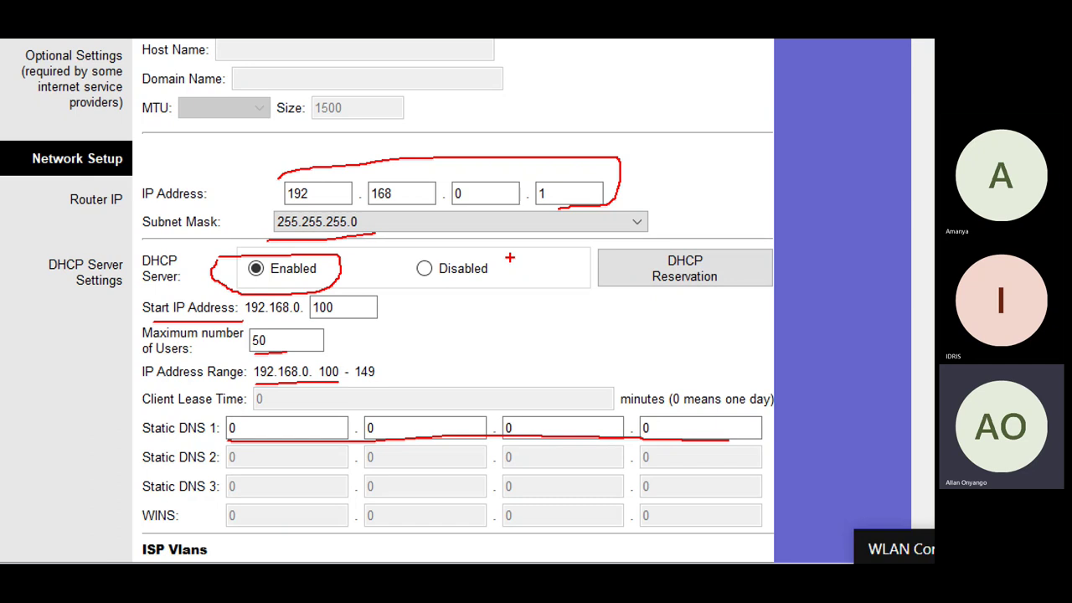
pyautogui.press('Escape')
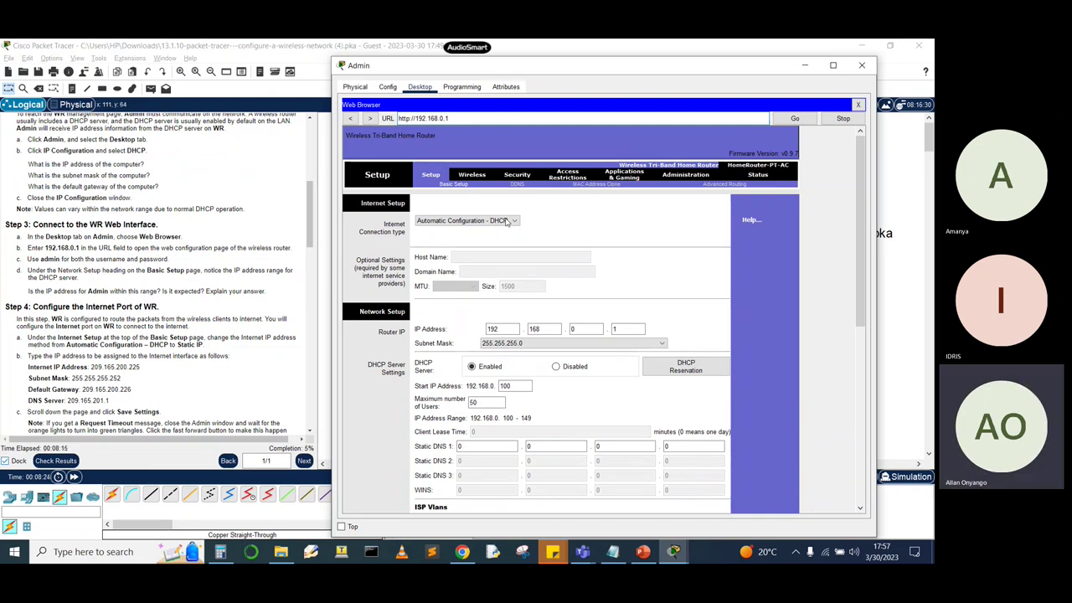
# Scroll and zoom the instructions so Step 4 'Configure the Internet Port of WR' is fully visible.
pyautogui.click(516, 385)
pyautogui.click(494, 425)
pyautogui.scroll(-2, 38, 337)
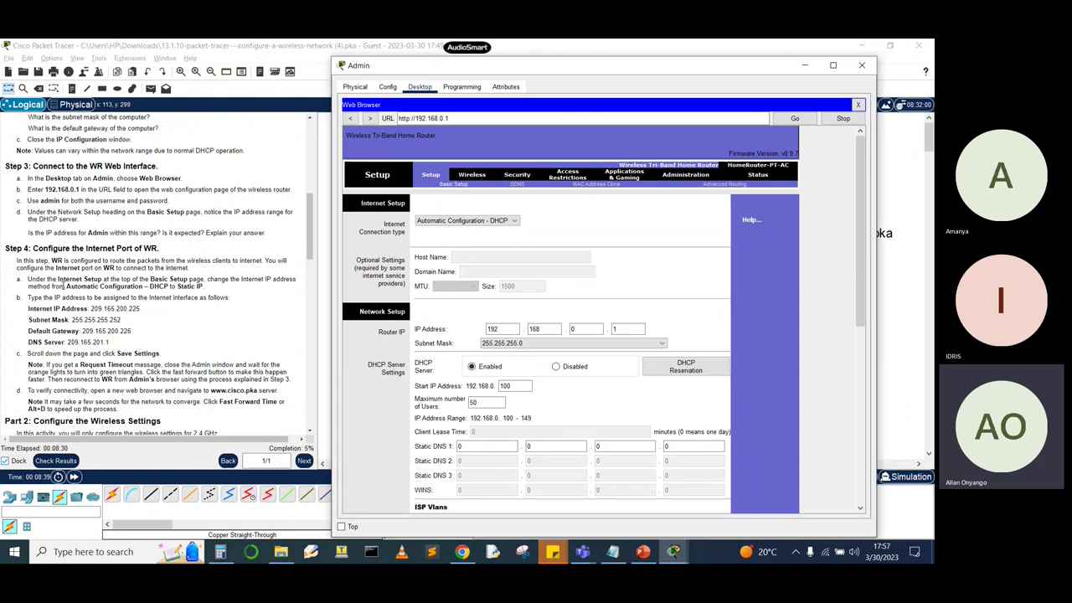
pyautogui.press('super+plus')
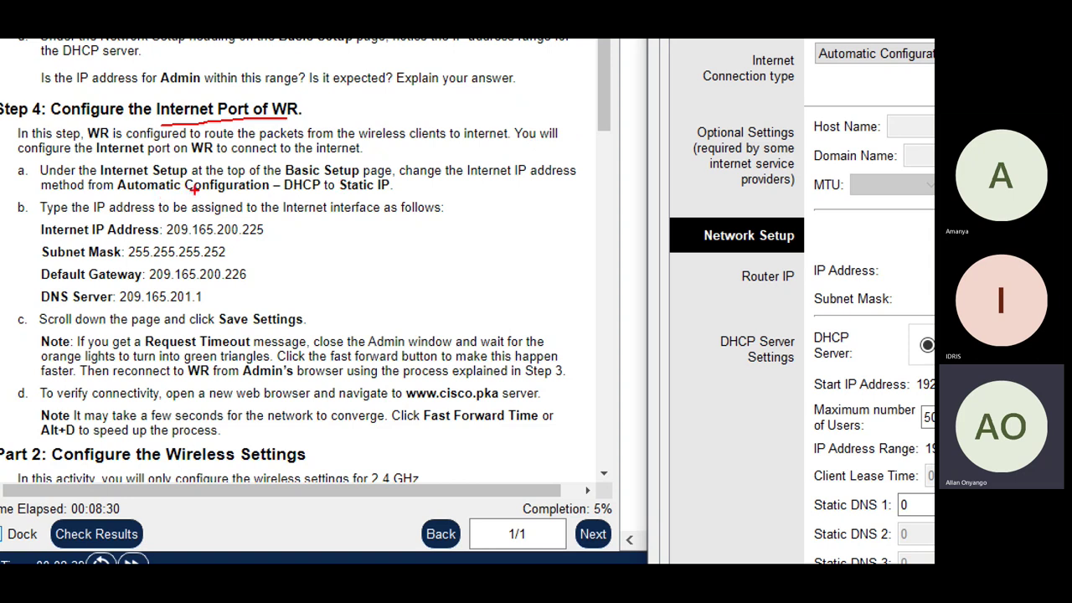
pyautogui.moveTo(328, 193); pyautogui.dragTo(393, 196)
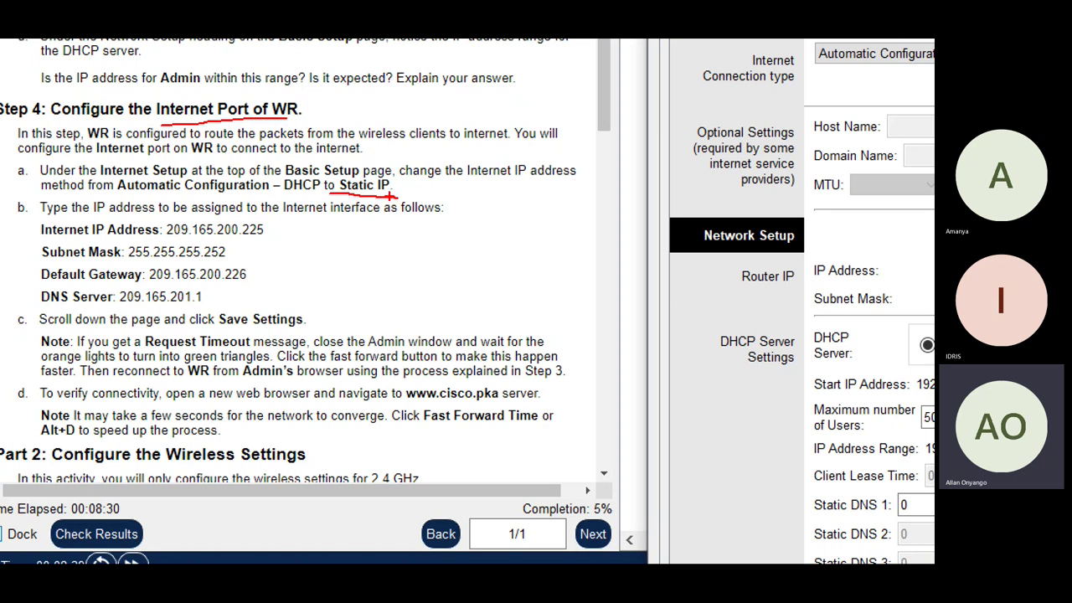
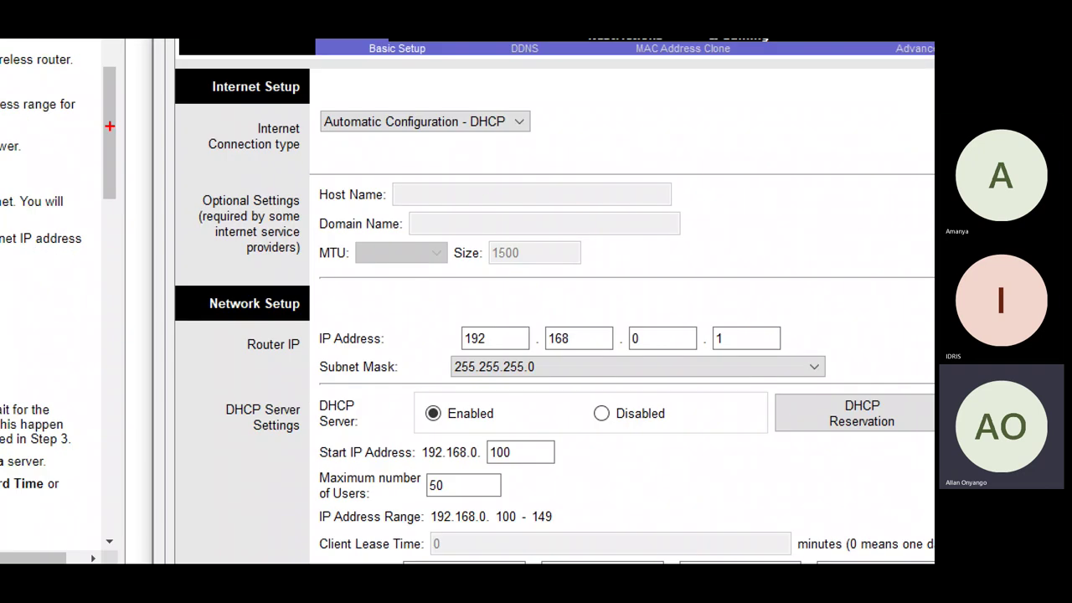
# Set the wireless router's Internet Connection Type to Static IP.
pyautogui.moveTo(219, 112)
pyautogui.mouseDown()
pyautogui.moveTo(289, 112)
pyautogui.moveTo(303, 98)
pyautogui.moveTo(277, 65)
pyautogui.moveTo(224, 61)
pyautogui.moveTo(196, 79)
pyautogui.moveTo(201, 104)
pyautogui.moveTo(241, 118)
pyautogui.mouseUp()
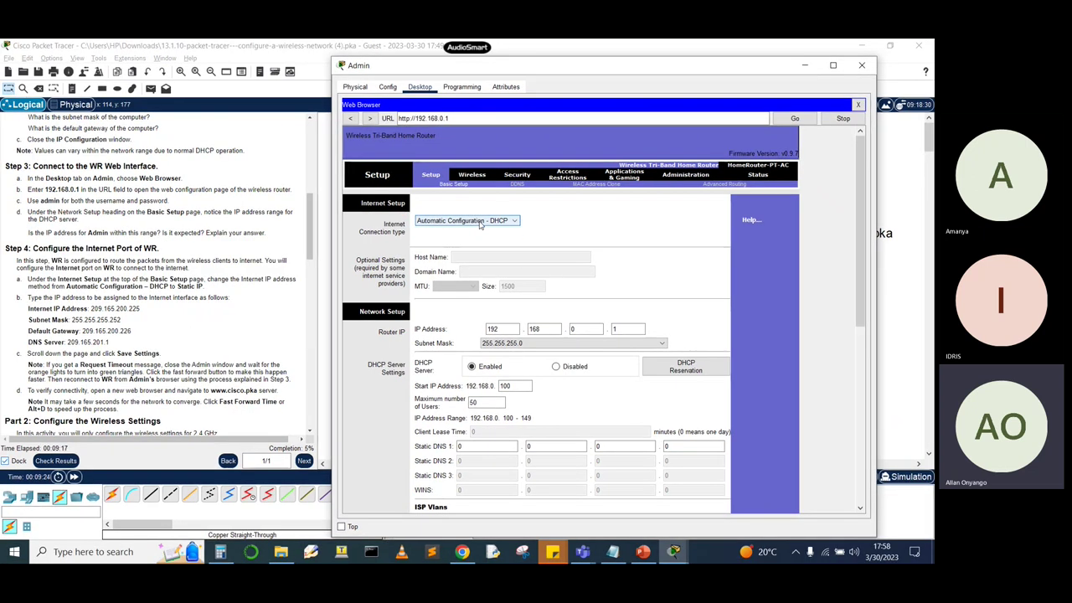
pyautogui.click(479, 219)
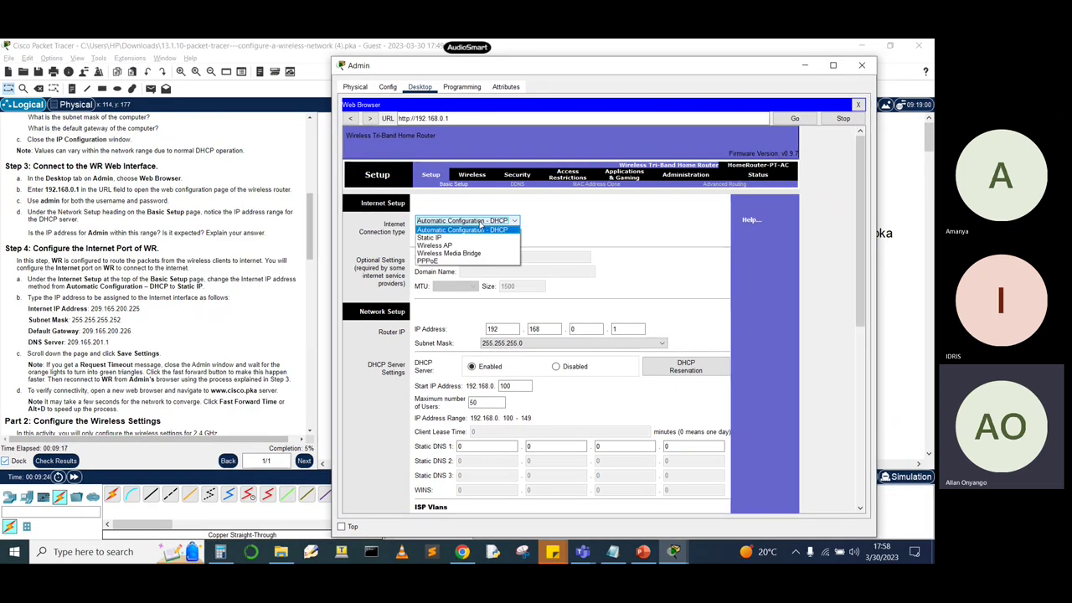
pyautogui.click(467, 237)
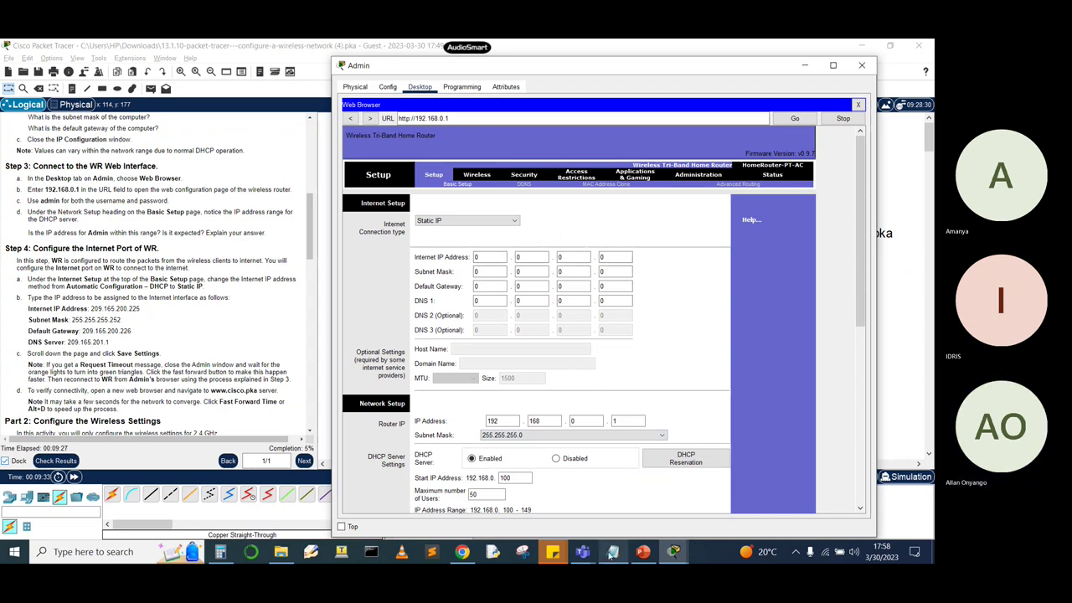
pyautogui.moveTo(612, 551)
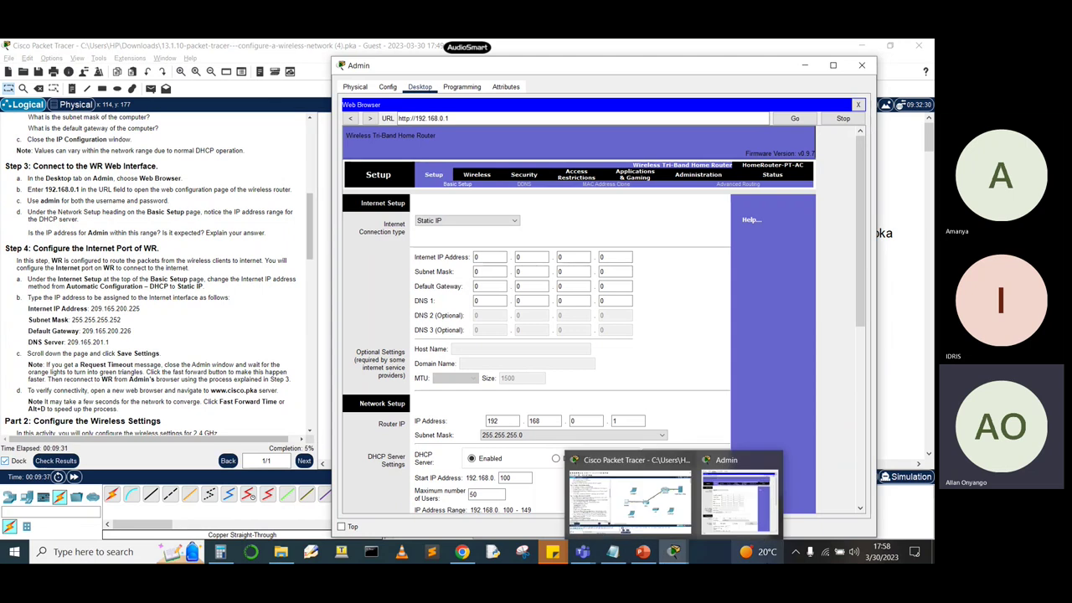
pyautogui.click(796, 552)
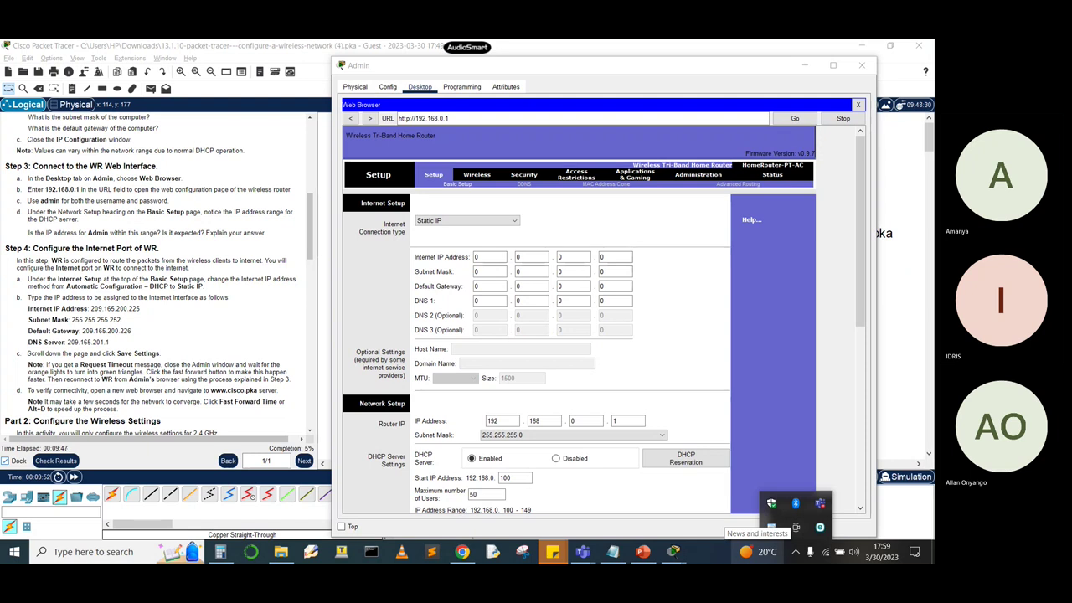
pyautogui.click(763, 320)
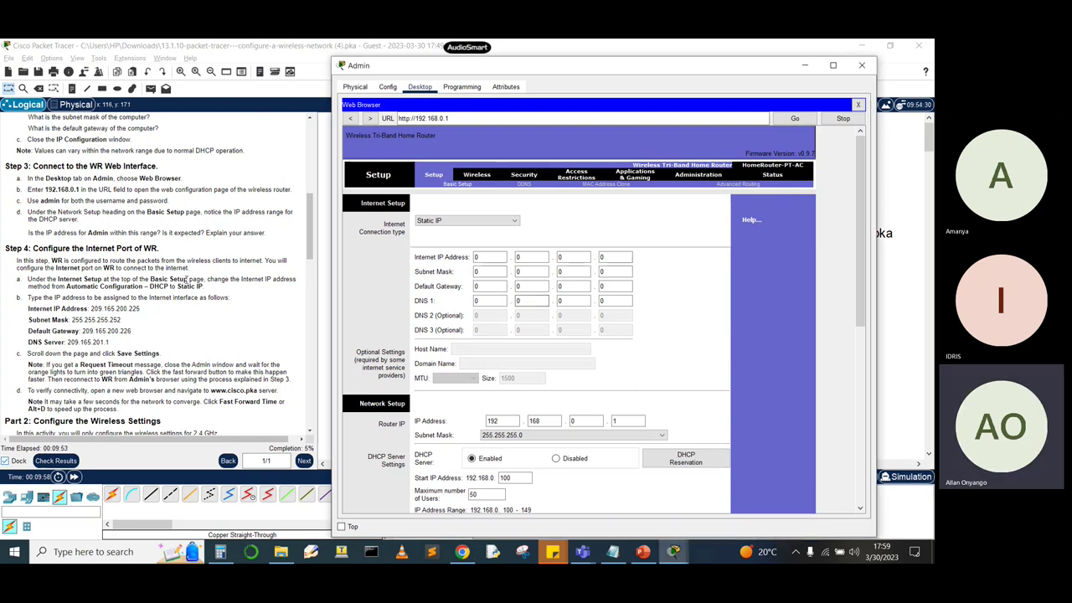
# Enter 209.165.200.225 as the router's Internet IP address.
pyautogui.doubleClick(477, 257)
pyautogui.write('209')
pyautogui.press('Tab')
pyautogui.write('165')
pyautogui.press('Tab')
pyautogui.write('200')
pyautogui.press('Tab')
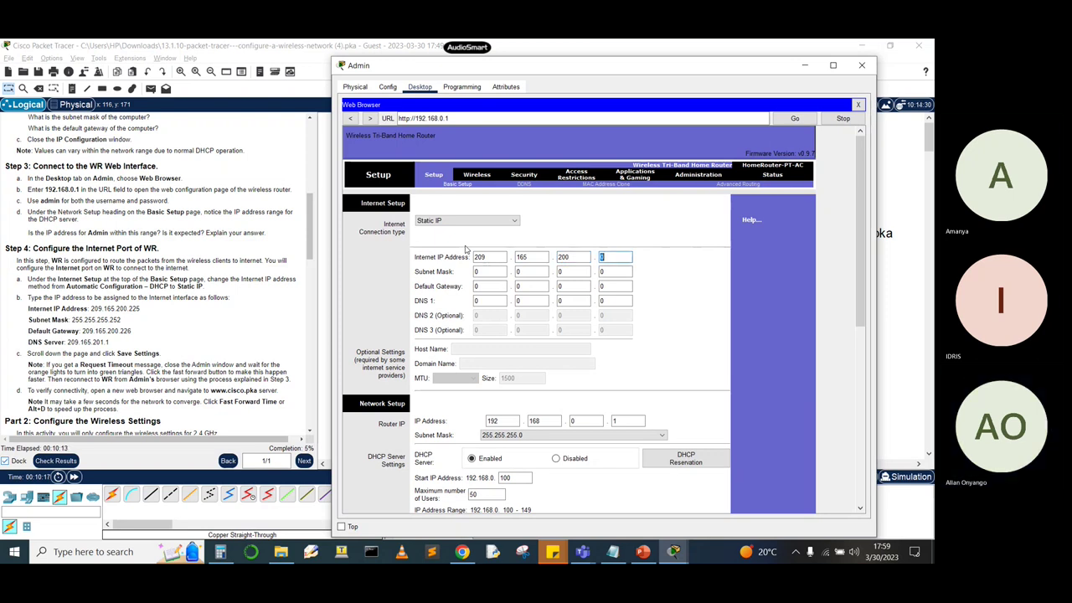
pyautogui.write('225')
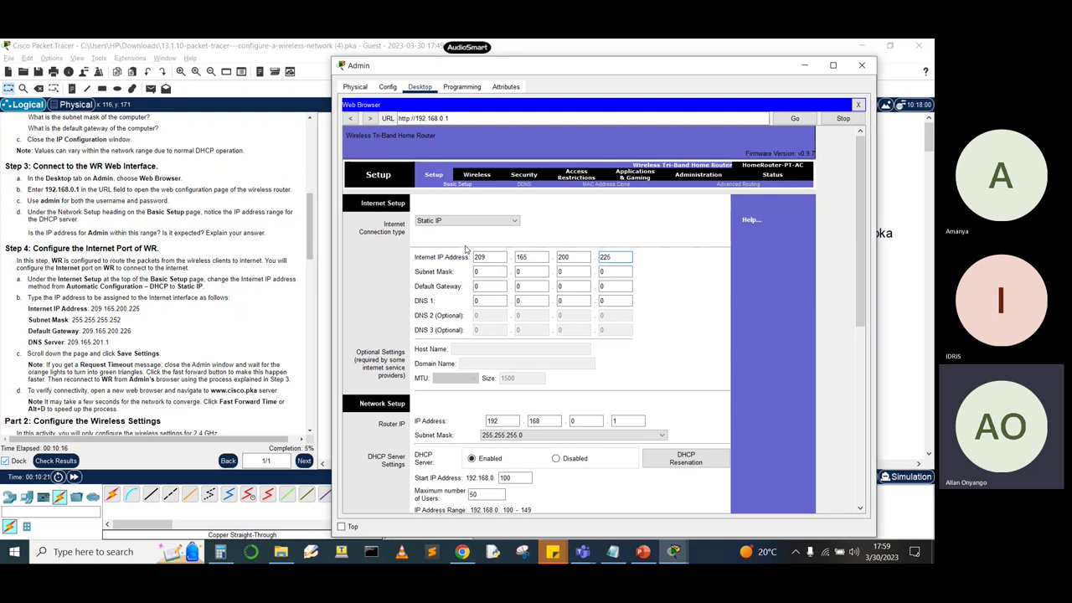
# Enter subnet mask 255.255.255.252 and begin the default gateway with 209.
pyautogui.press('Tab')
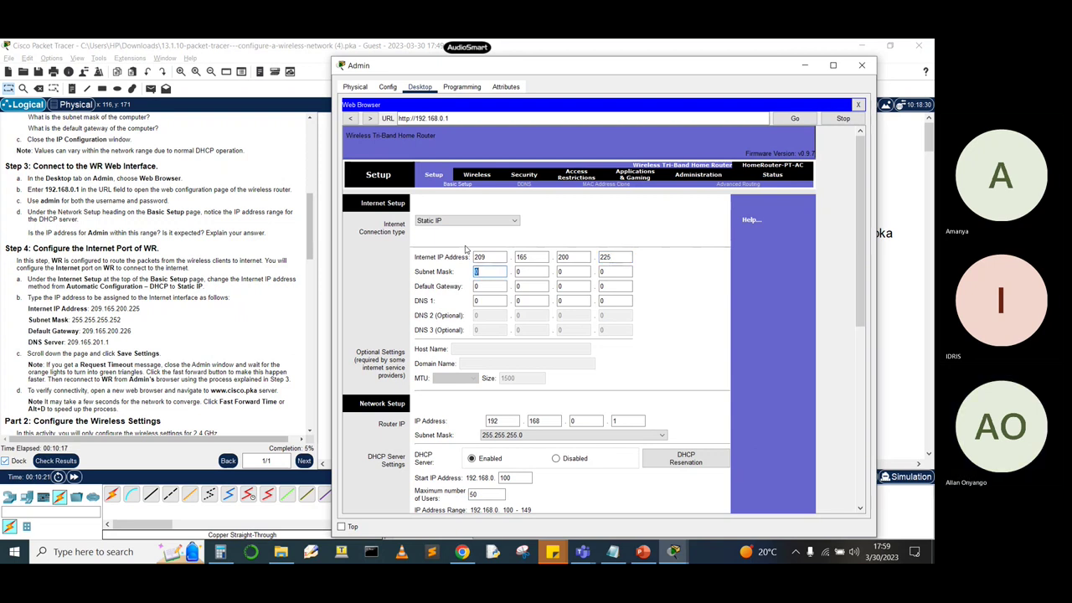
pyautogui.write('255')
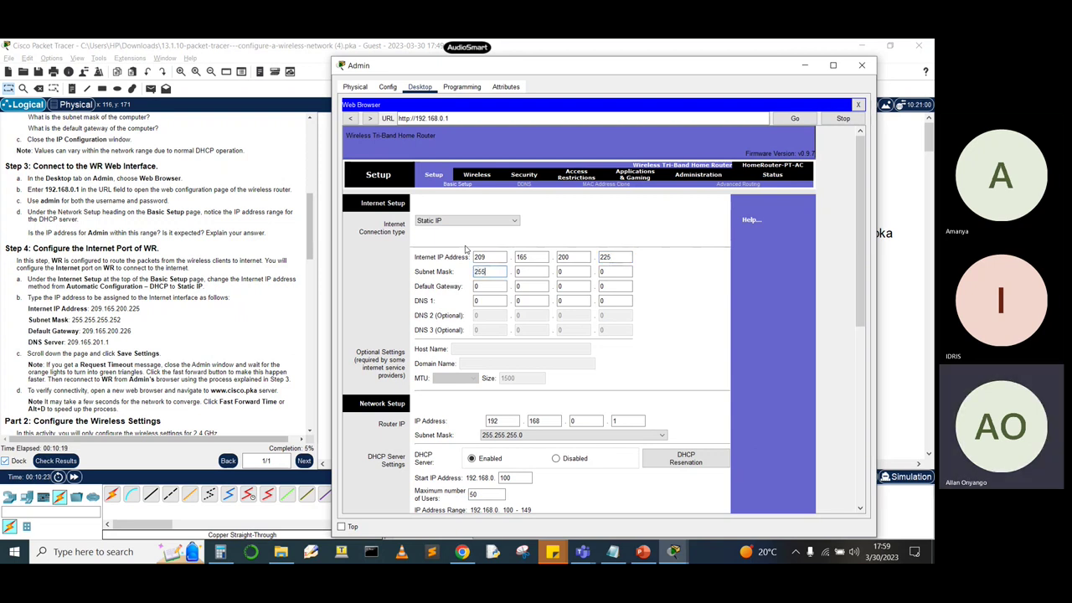
pyautogui.press('Tab')
pyautogui.write('255')
pyautogui.press('Tab')
pyautogui.write('255')
pyautogui.press('Tab')
pyautogui.write('25')
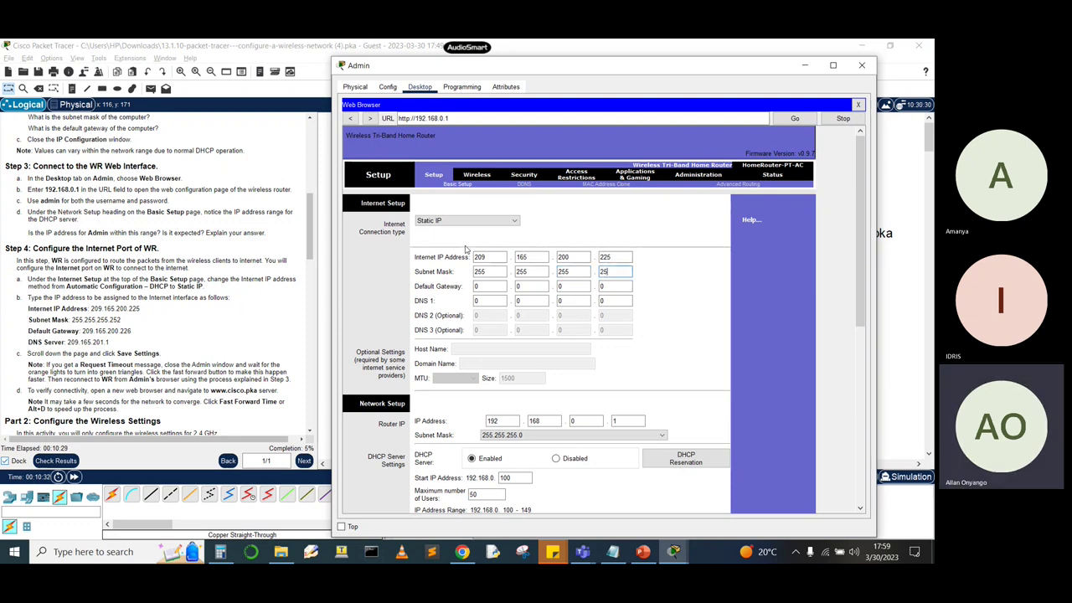
pyautogui.write('2')
pyautogui.press('Tab')
pyautogui.write('20')
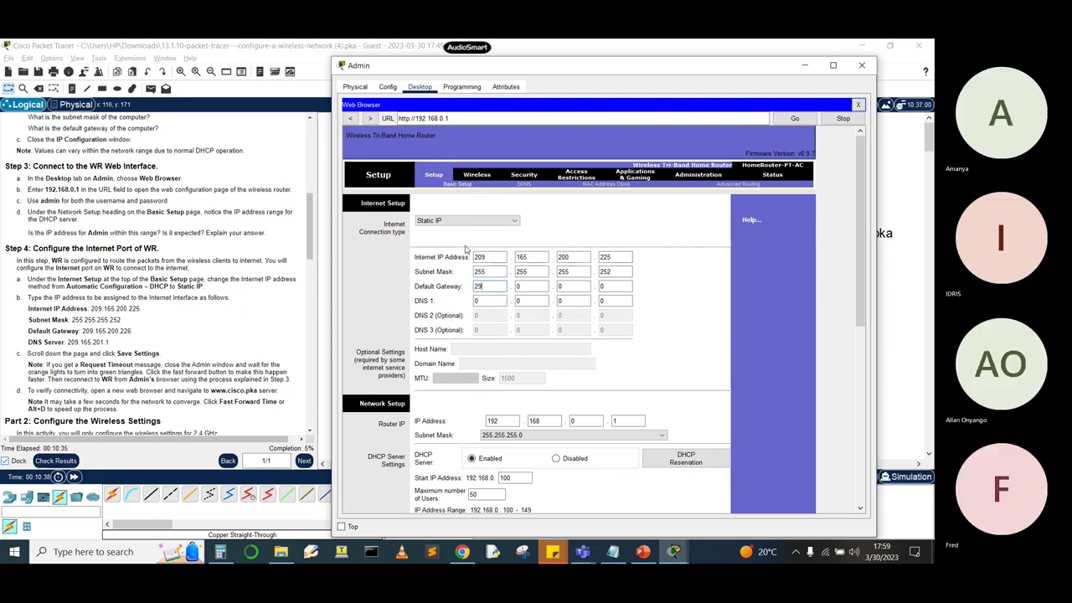
pyautogui.write('9')
# Complete the default gateway as 209.165.200.226.
pyautogui.press('Tab')
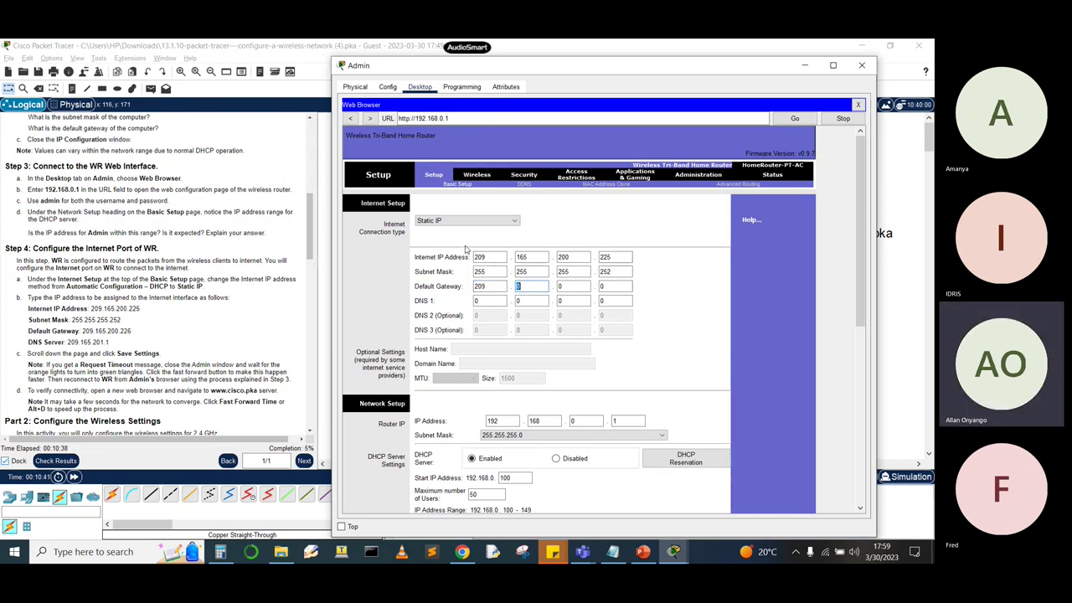
pyautogui.write('165')
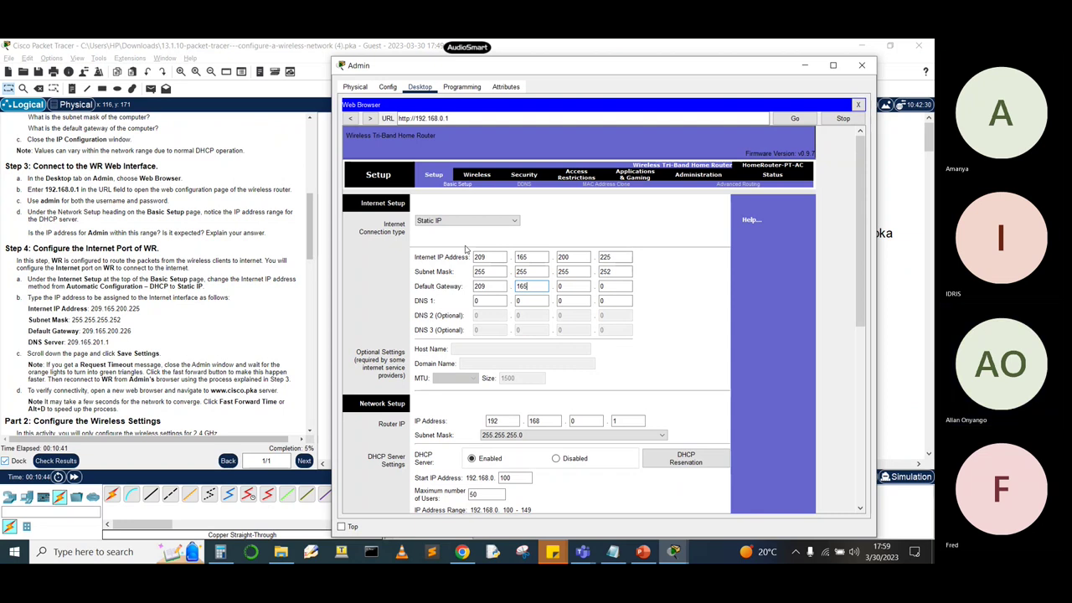
pyautogui.press('Tab')
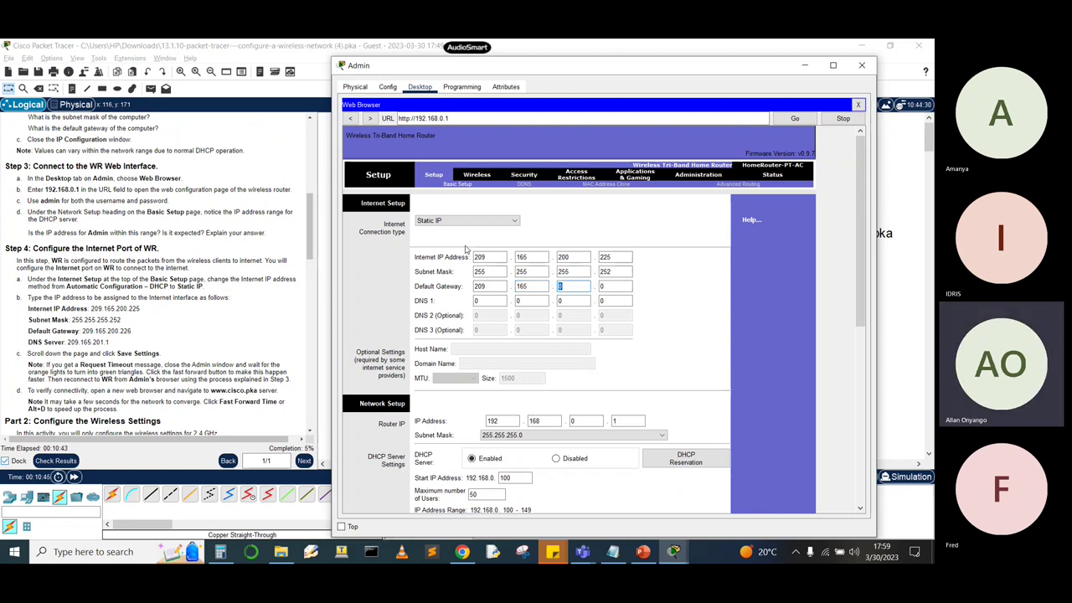
pyautogui.write('20')
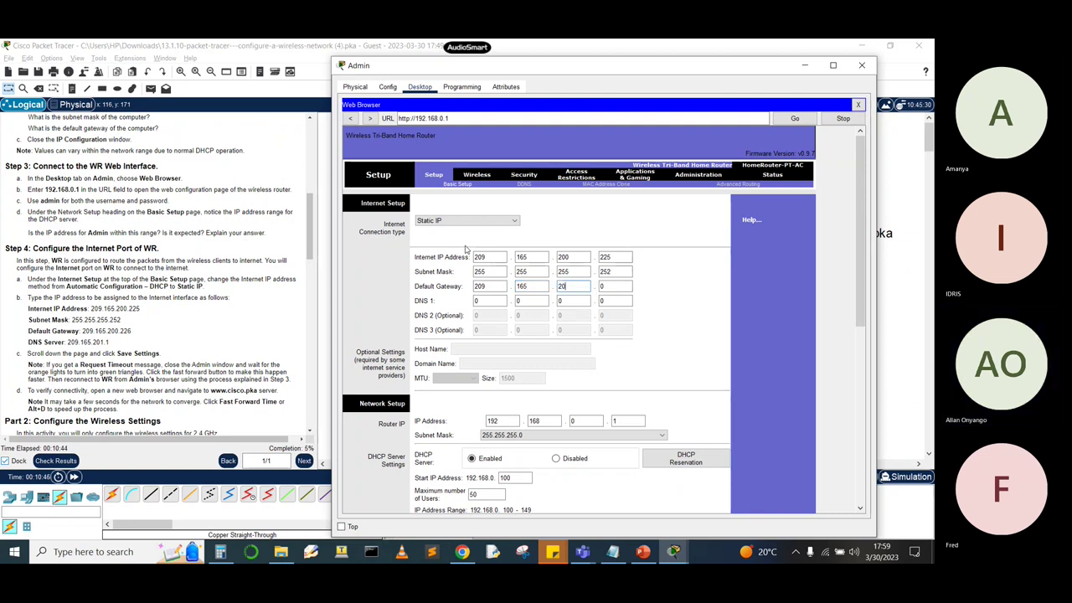
pyautogui.write('0')
pyautogui.press('Tab')
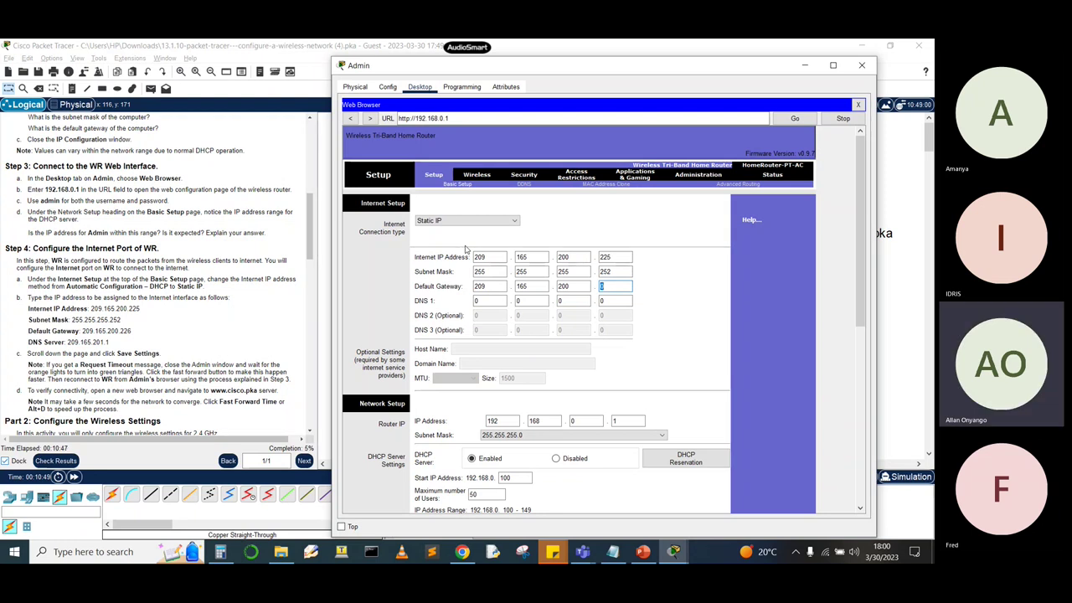
pyautogui.write('226')
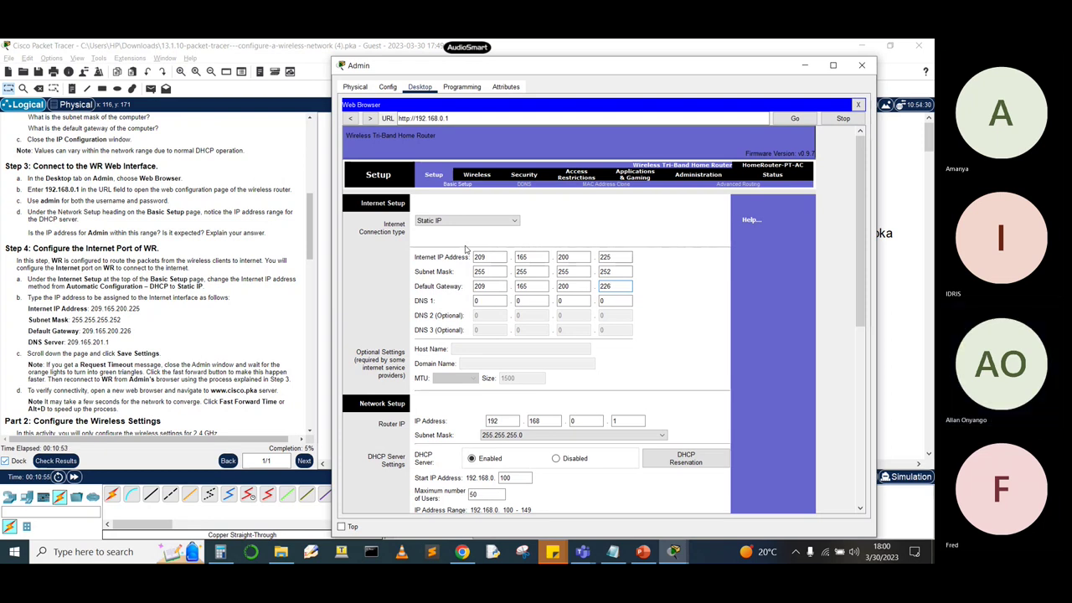
# Enter 209.165.201.1 as the DNS 1 server.
pyautogui.press('Tab')
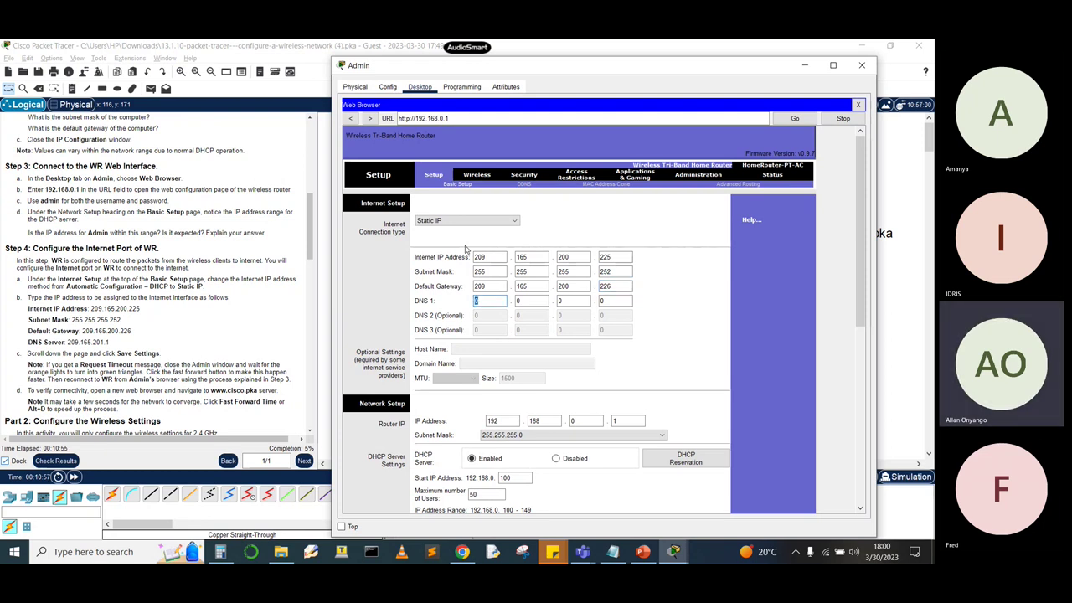
pyautogui.write('209')
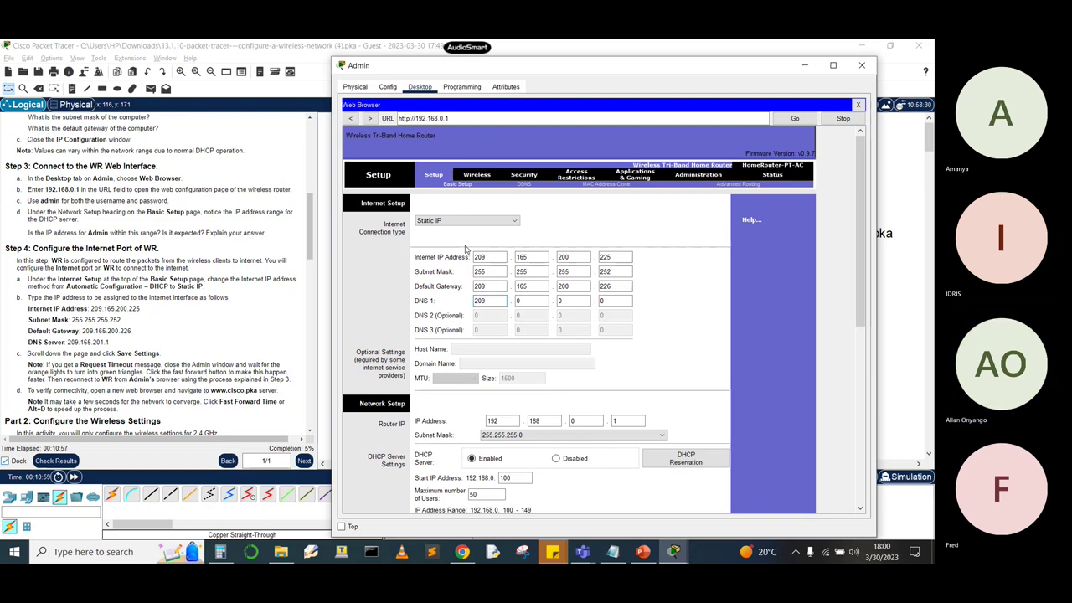
pyautogui.press('Tab')
pyautogui.write('165')
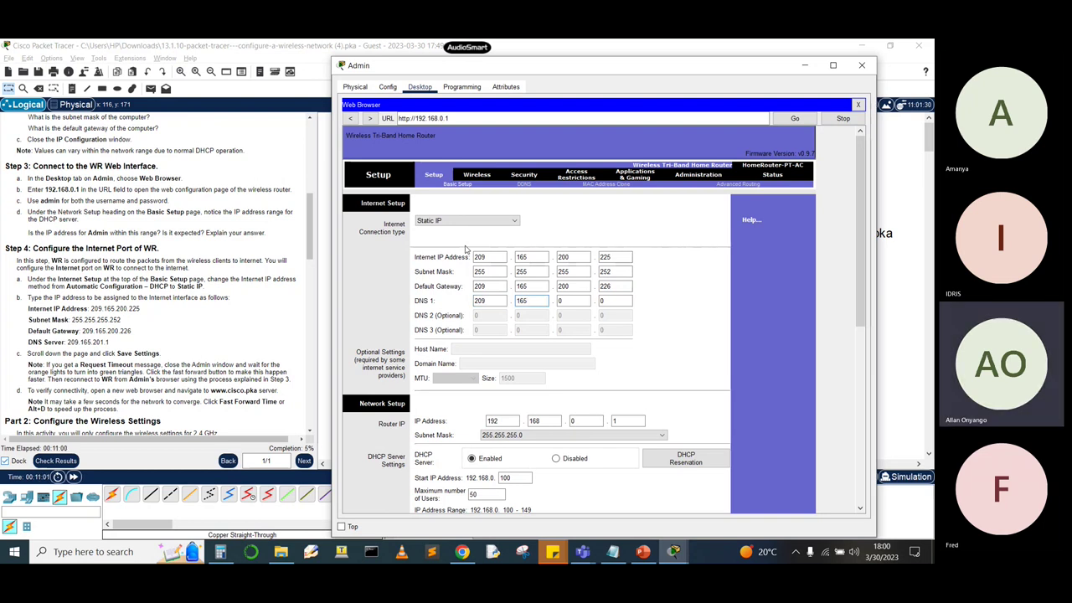
pyautogui.press('Tab')
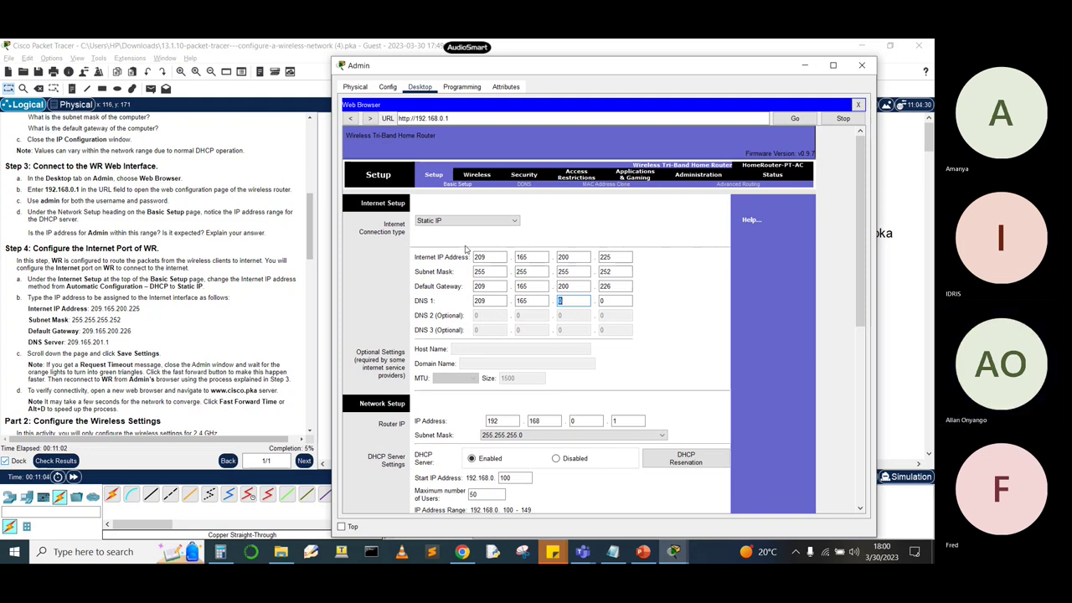
pyautogui.write('201')
pyautogui.press('Tab')
pyautogui.write('1')
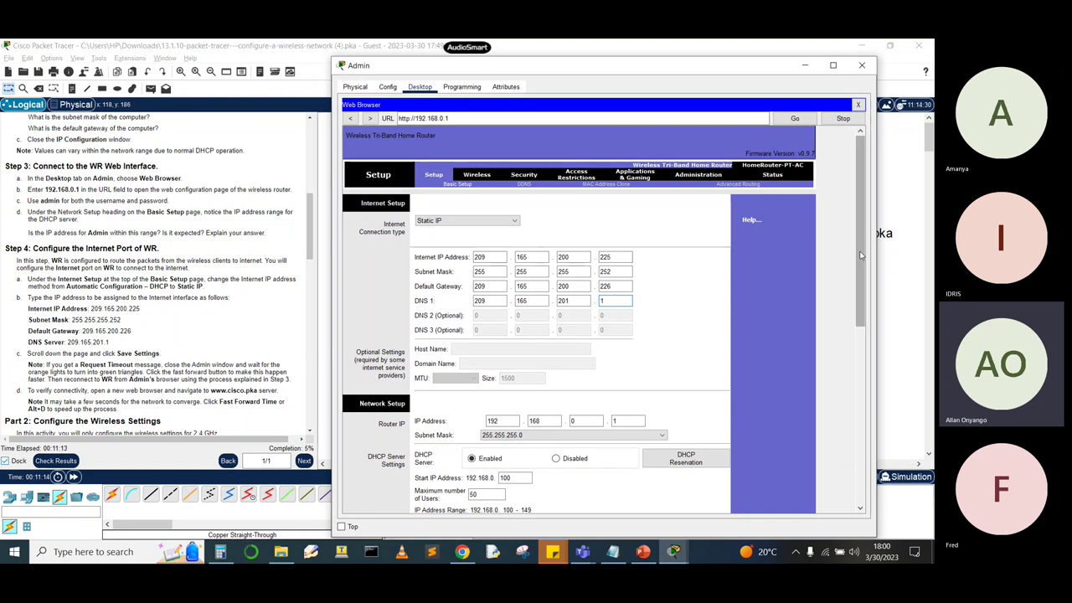
pyautogui.moveTo(864, 257); pyautogui.dragTo(868, 439)
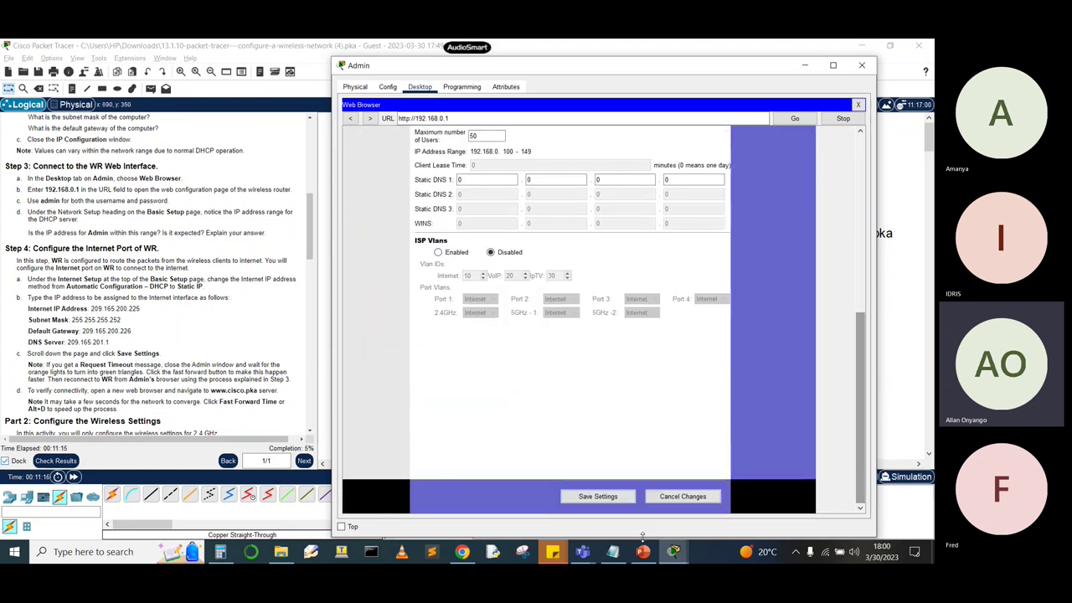
# Save the static Internet settings and reopen a fresh Web Browser on Admin.
pyautogui.click(598, 497)
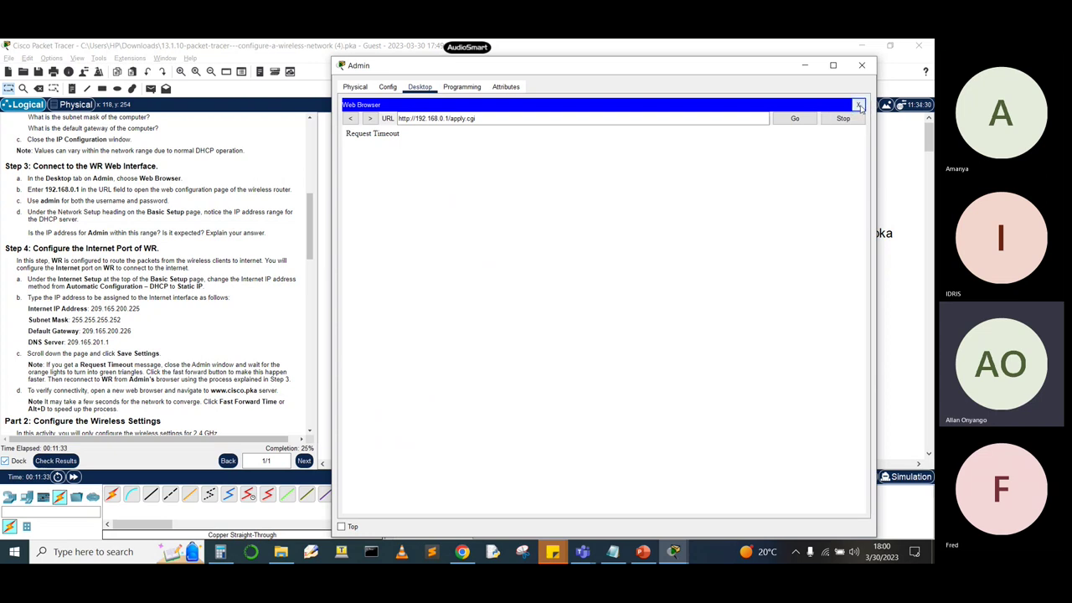
pyautogui.click(860, 106)
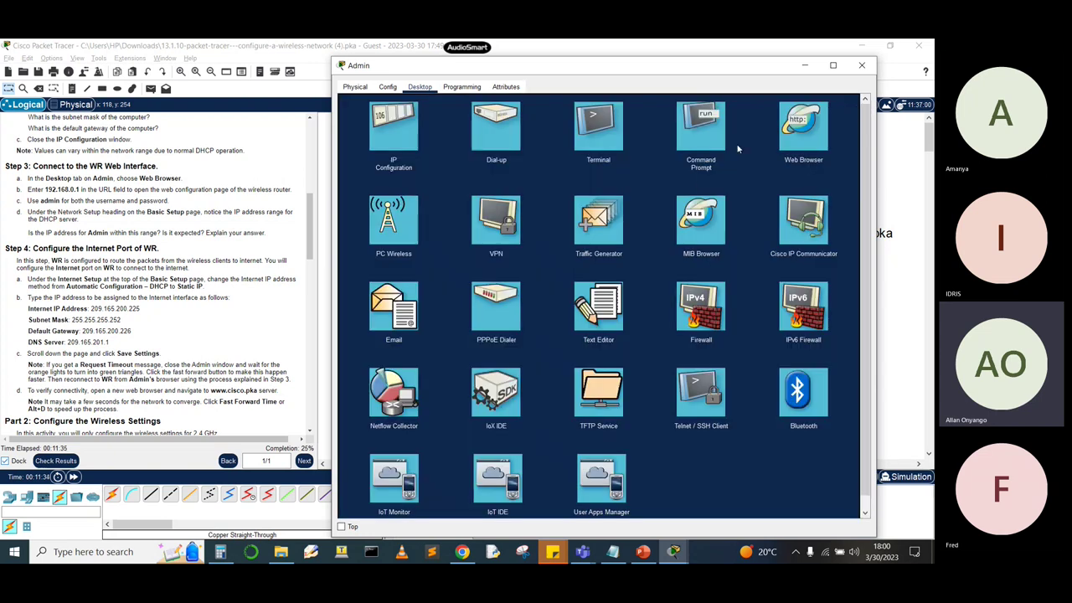
pyautogui.click(794, 134)
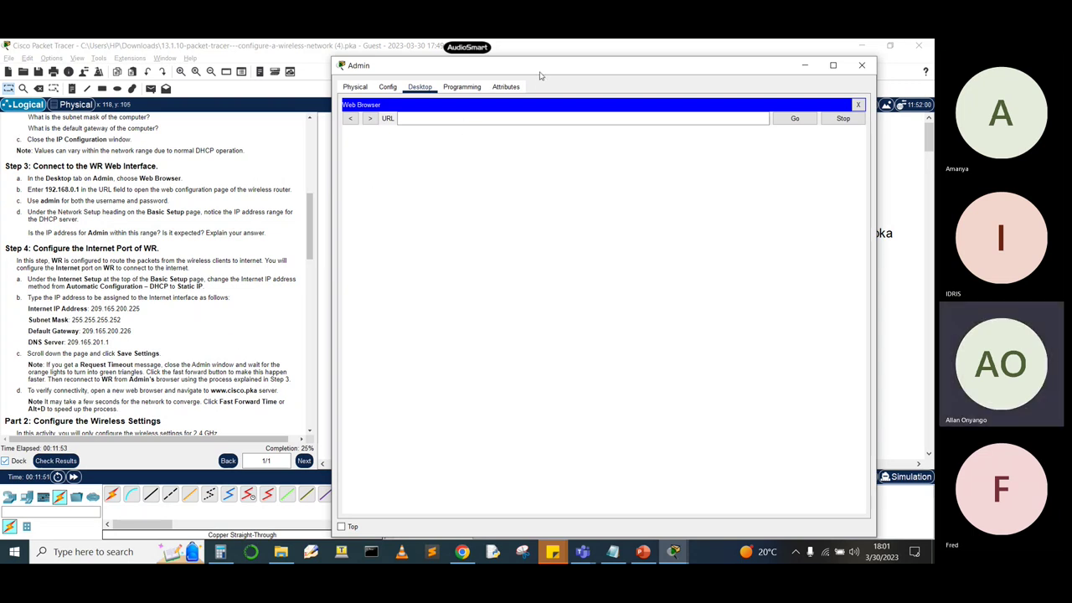
pyautogui.moveTo(540, 72); pyautogui.dragTo(552, 134)
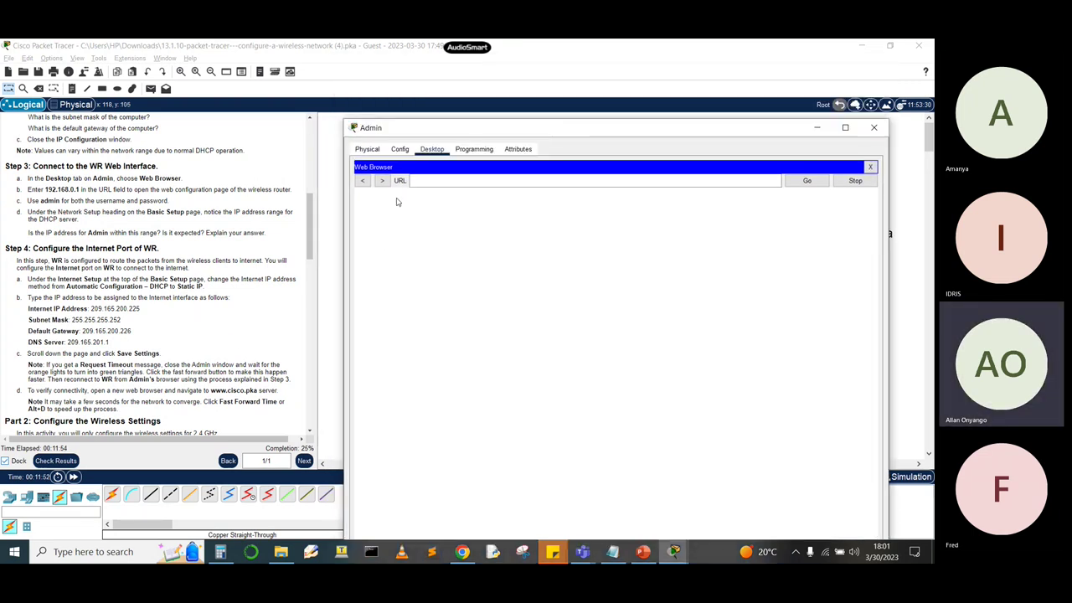
pyautogui.click(422, 180)
pyautogui.moveTo(473, 131); pyautogui.dragTo(462, 366)
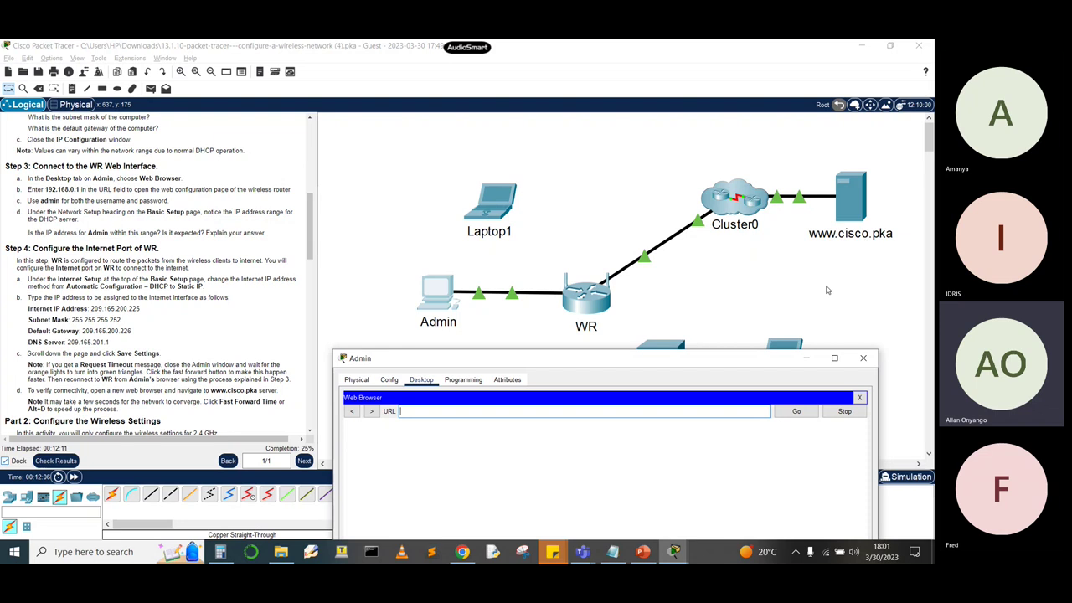
pyautogui.moveTo(565, 365); pyautogui.dragTo(628, 340)
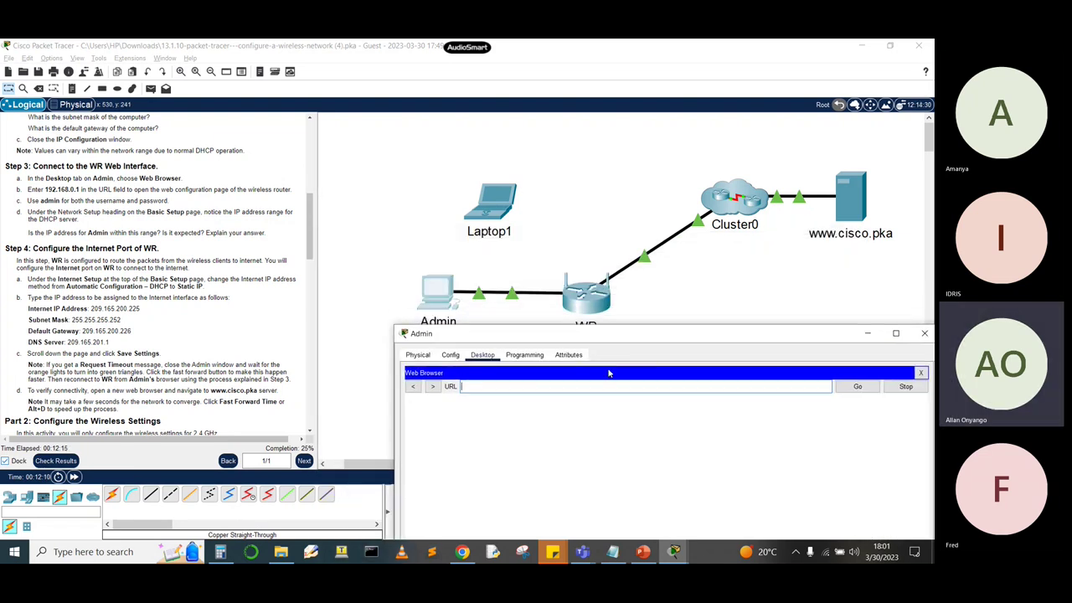
pyautogui.click(482, 386)
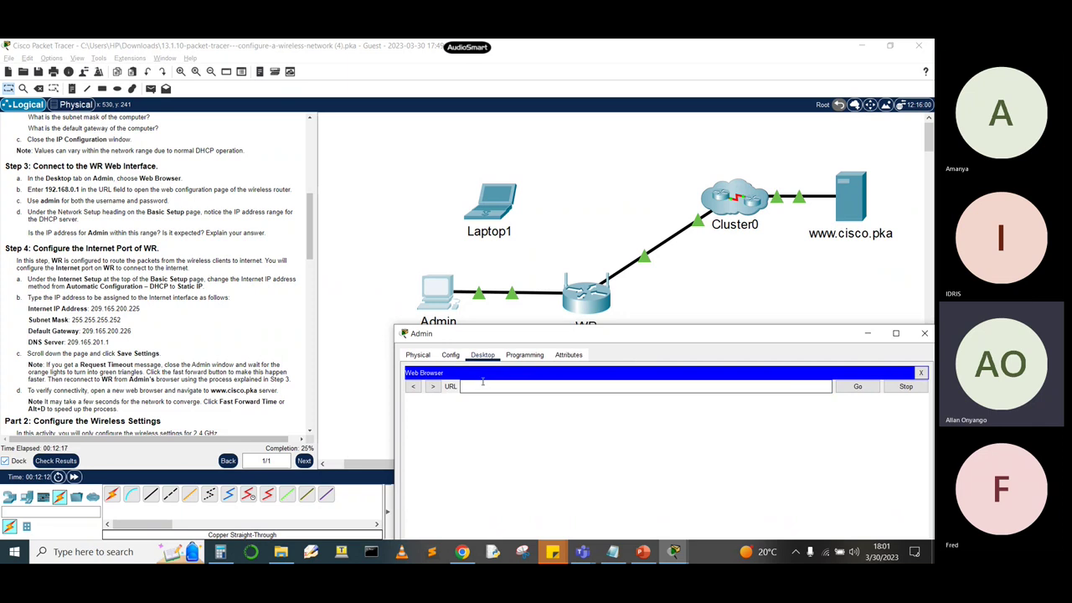
pyautogui.write('www.cisco')
pyautogui.write('.pka')
pyautogui.press('Return')
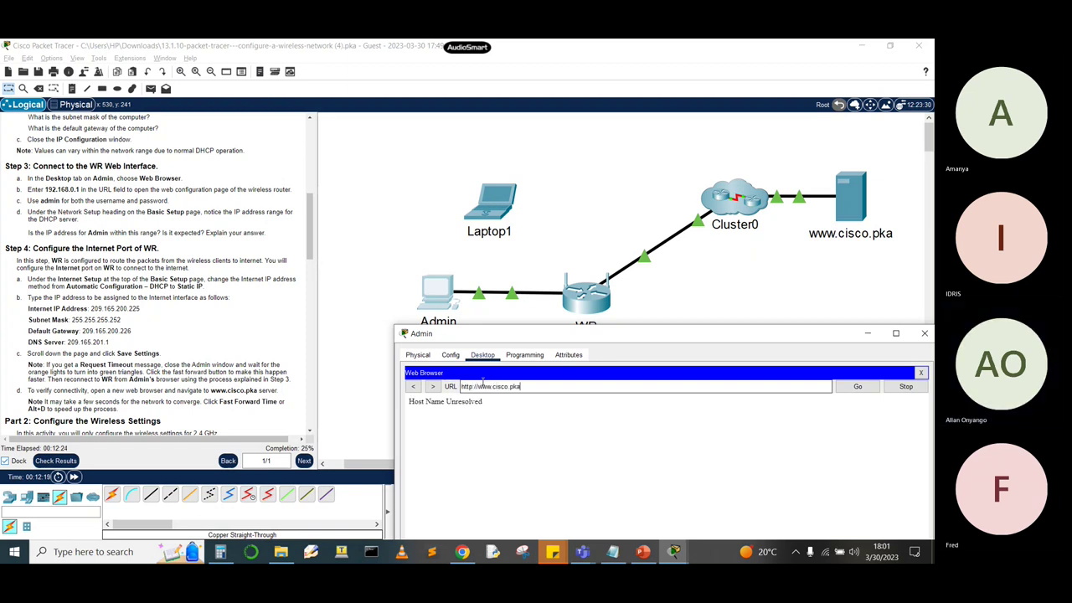
pyautogui.moveTo(522, 335); pyautogui.dragTo(434, 254)
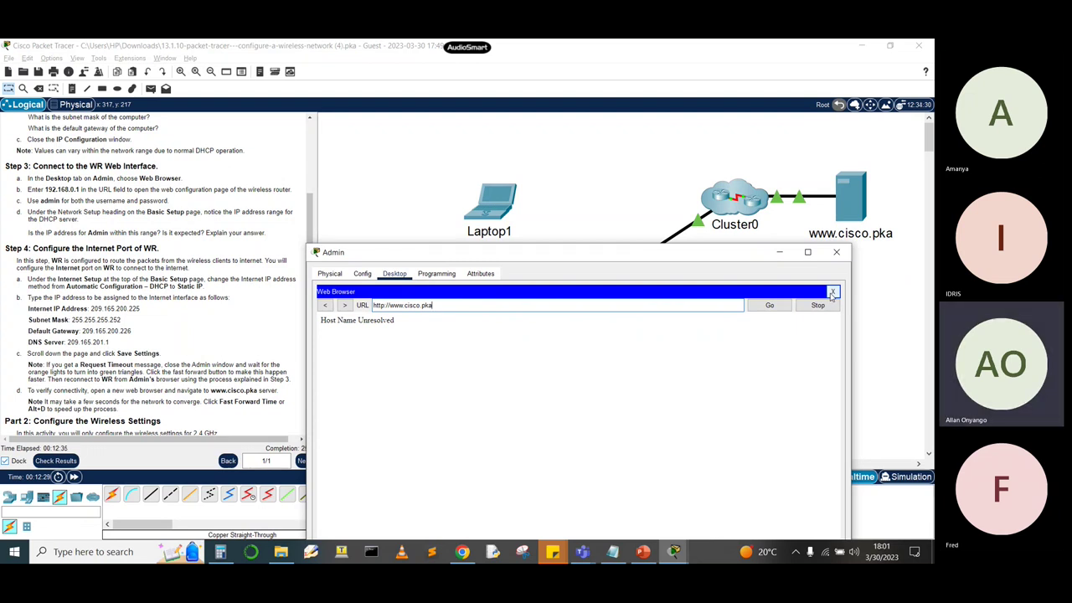
pyautogui.click(831, 293)
# Fast-forward simulation time and bring the Admin window back into view.
pyautogui.click(74, 477)
pyautogui.click(74, 476)
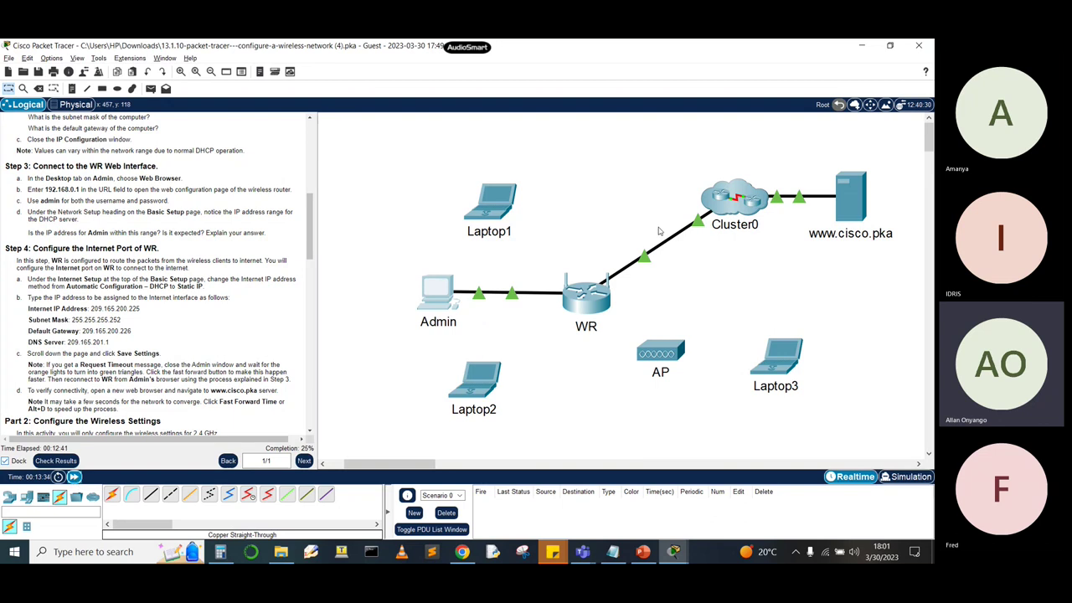
pyautogui.click(448, 302)
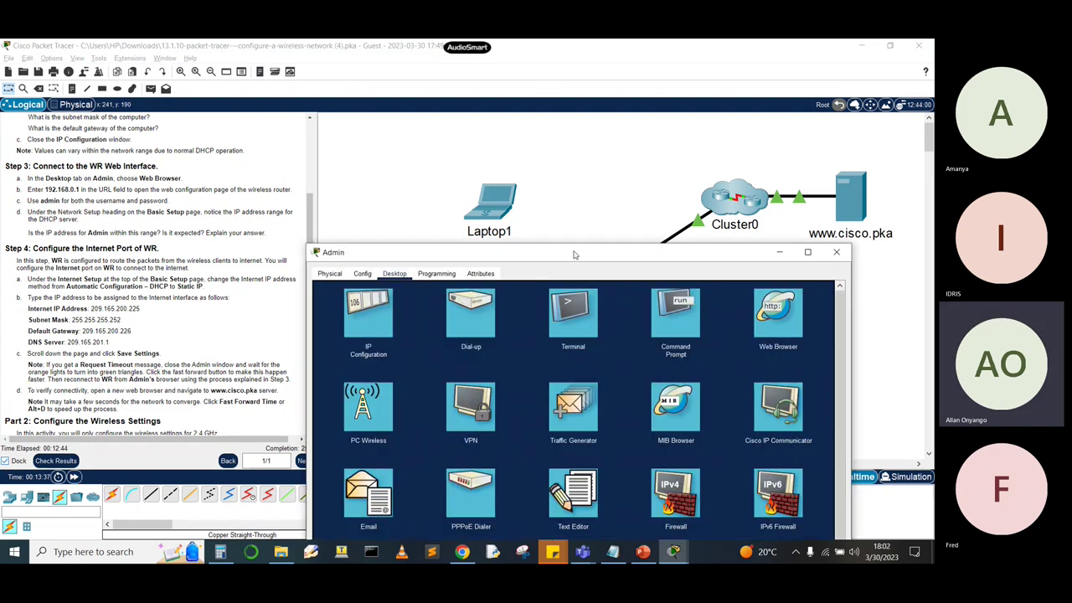
pyautogui.moveTo(575, 253); pyautogui.dragTo(534, 74)
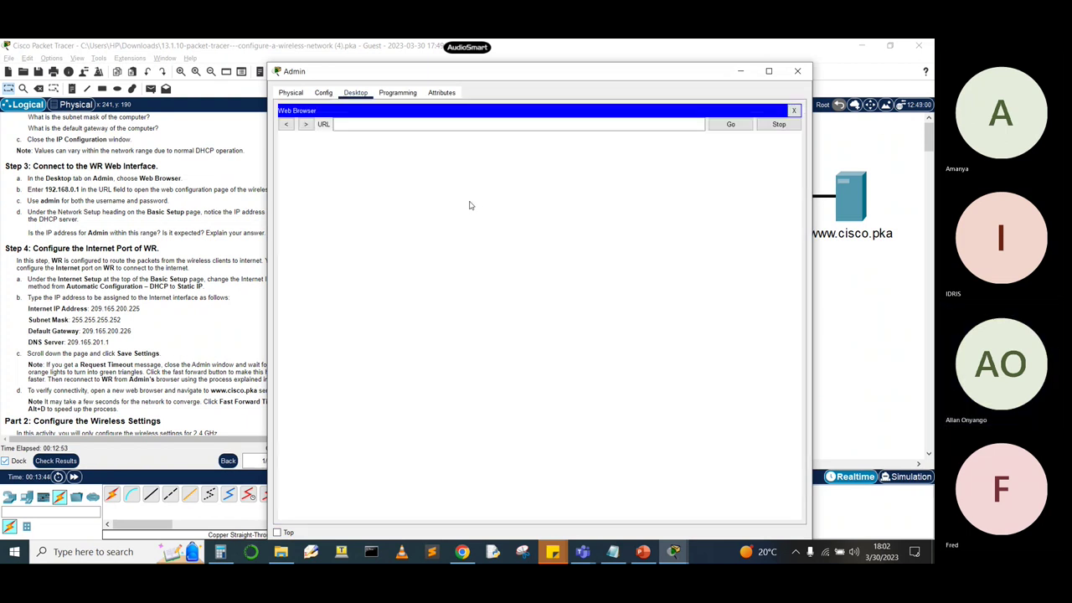
pyautogui.click(352, 124)
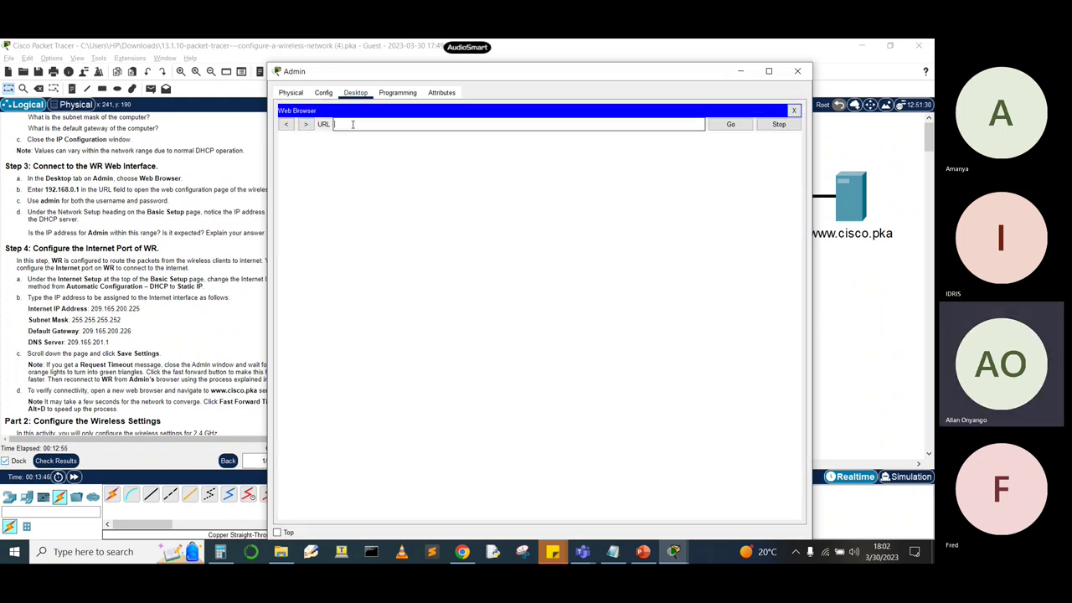
pyautogui.write('www.cisco.pka')
pyautogui.press('Return')
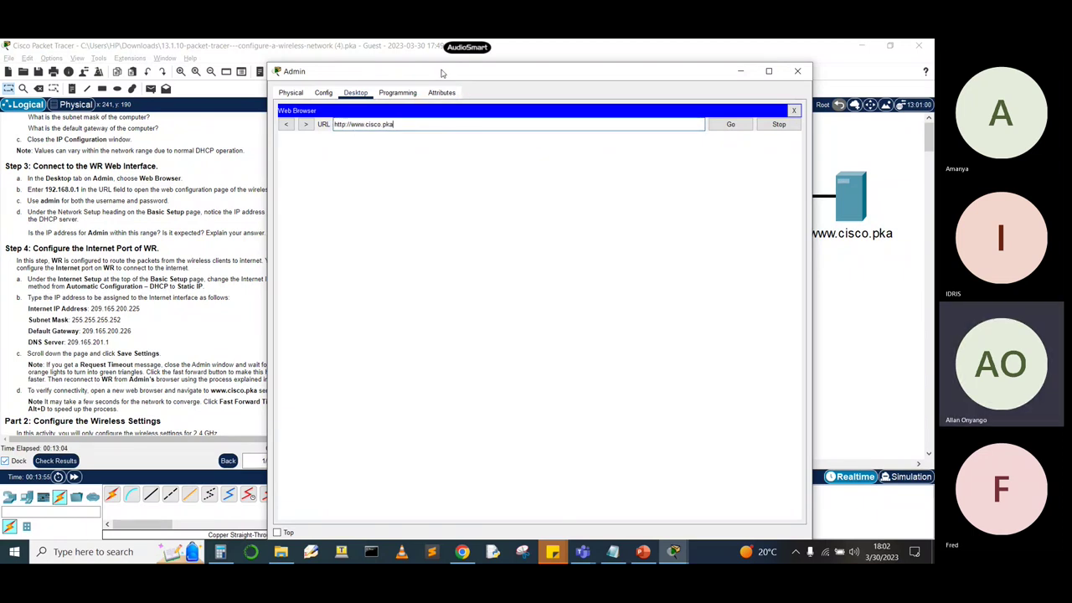
pyautogui.moveTo(442, 74); pyautogui.dragTo(537, 73)
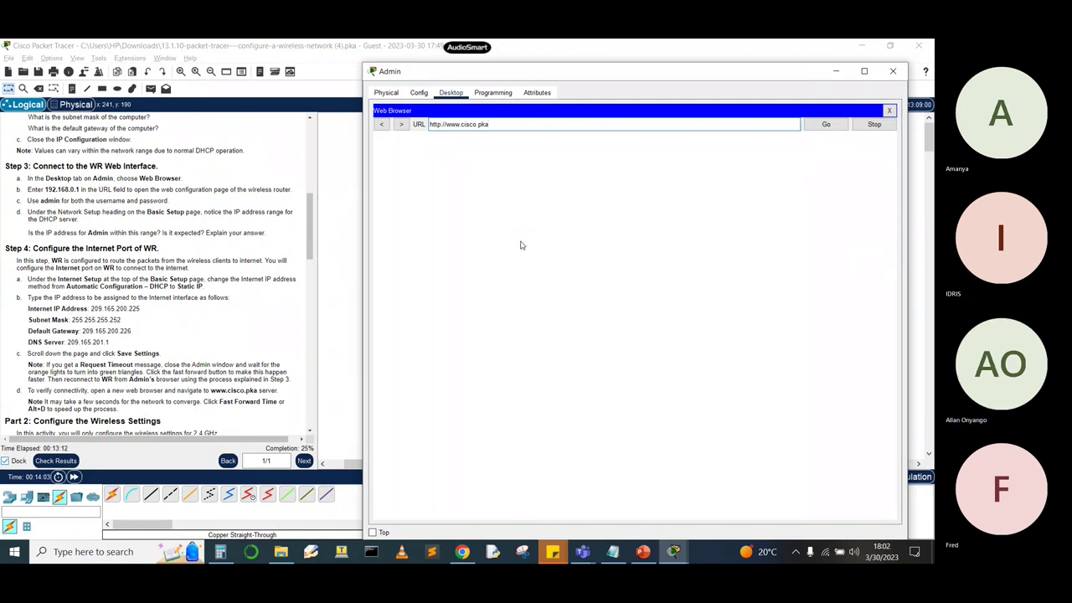
pyautogui.click(829, 126)
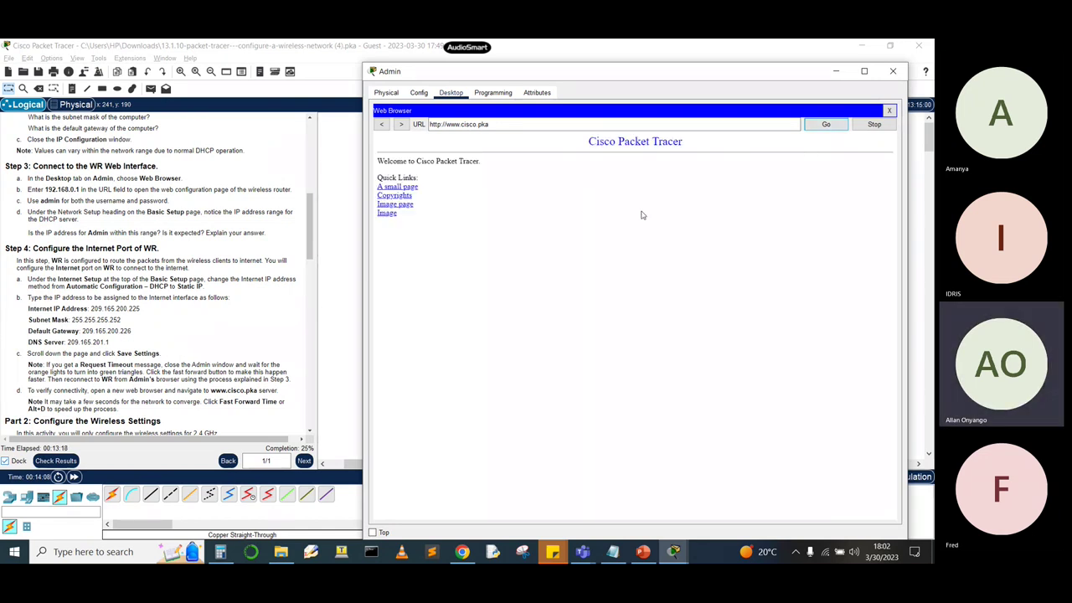
# Check the Copyrights and Cisco logo Image links, returning to the welcome page each time.
pyautogui.click(395, 196)
pyautogui.click(382, 126)
pyautogui.click(387, 215)
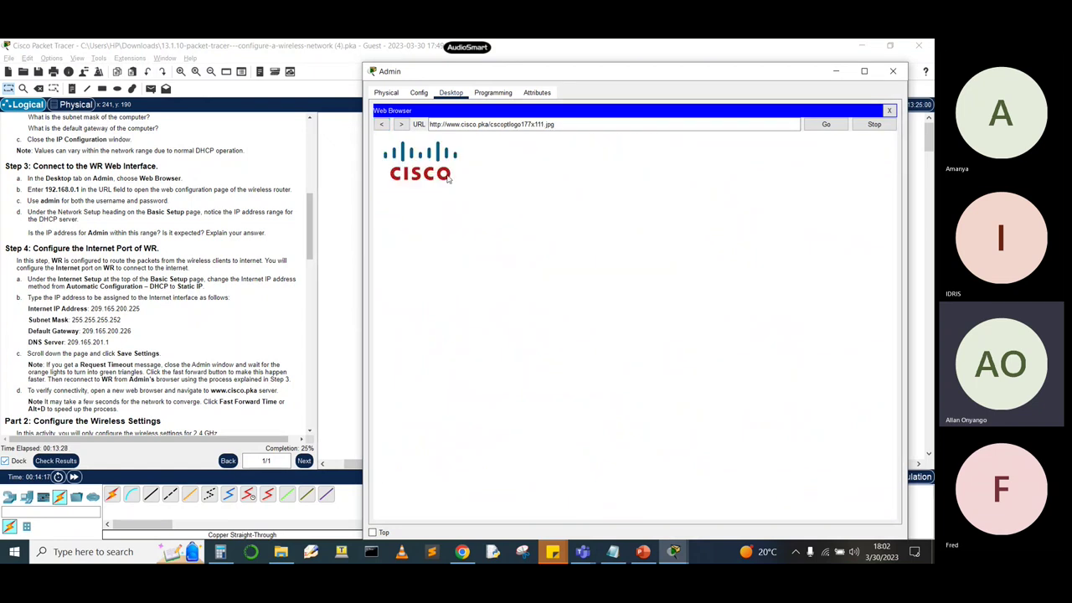
pyautogui.click(382, 124)
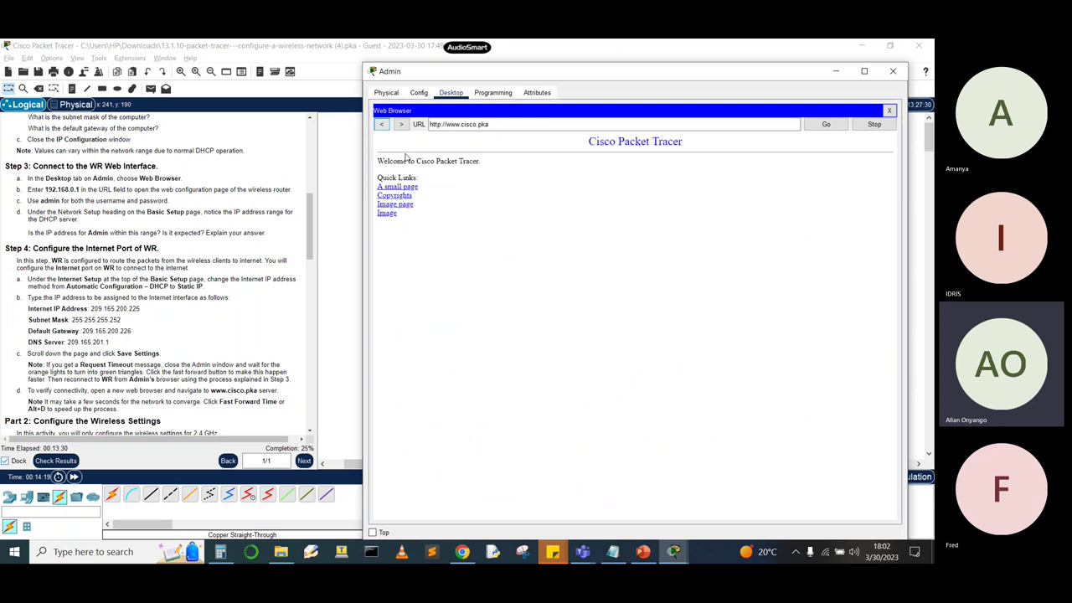
pyautogui.click(403, 212)
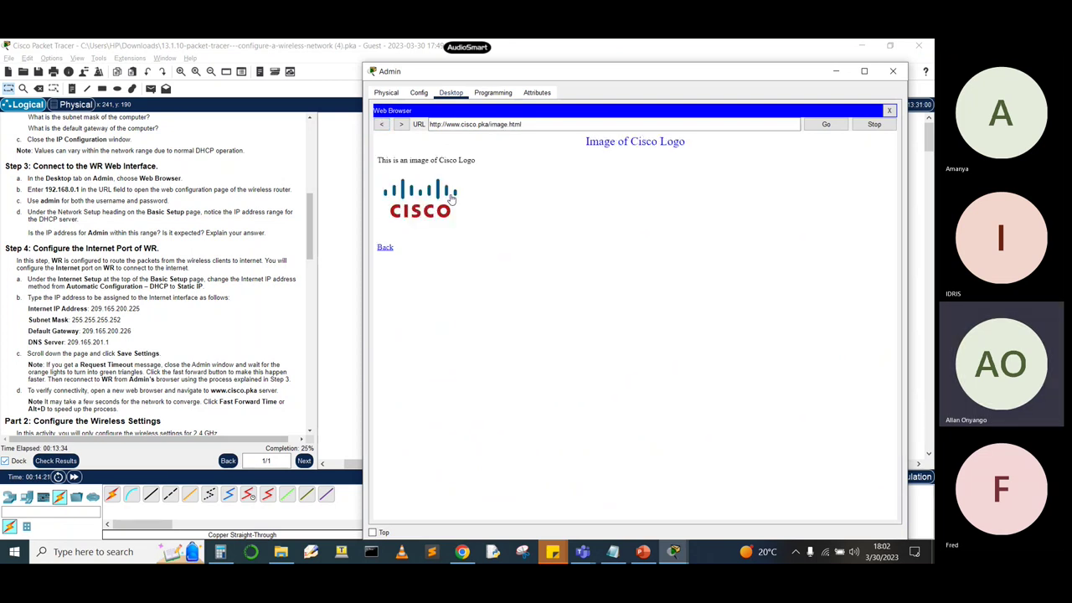
pyautogui.click(384, 248)
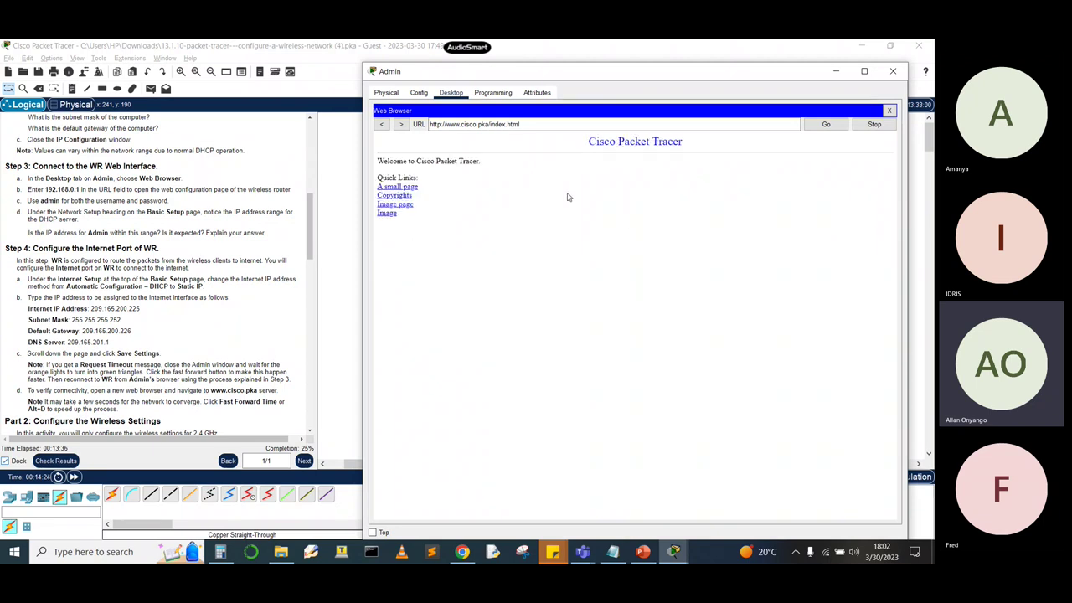
pyautogui.moveTo(629, 75); pyautogui.dragTo(580, 277)
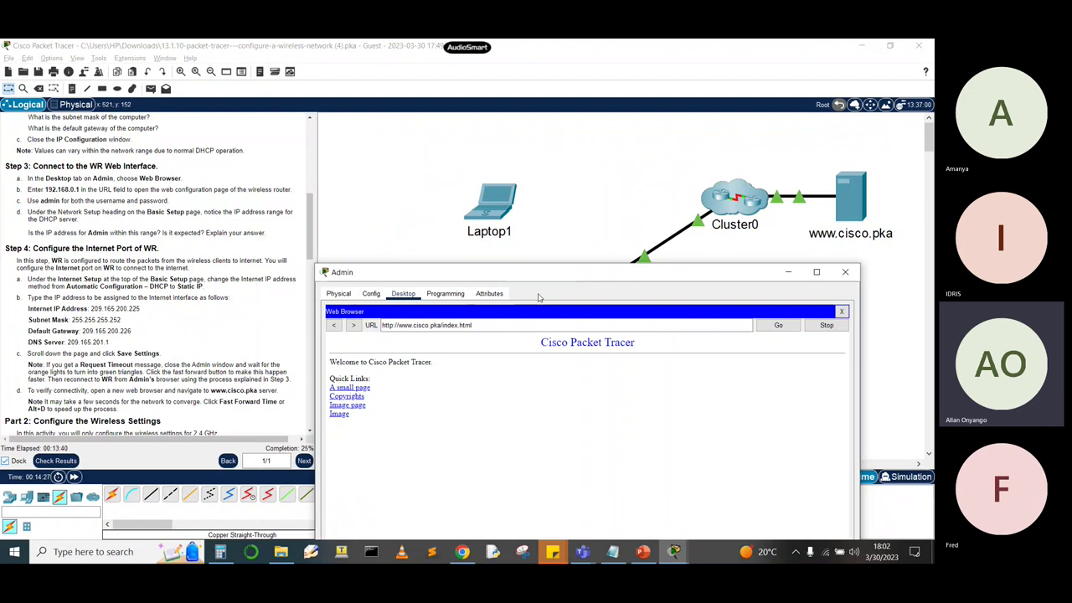
pyautogui.moveTo(525, 277); pyautogui.dragTo(603, 314)
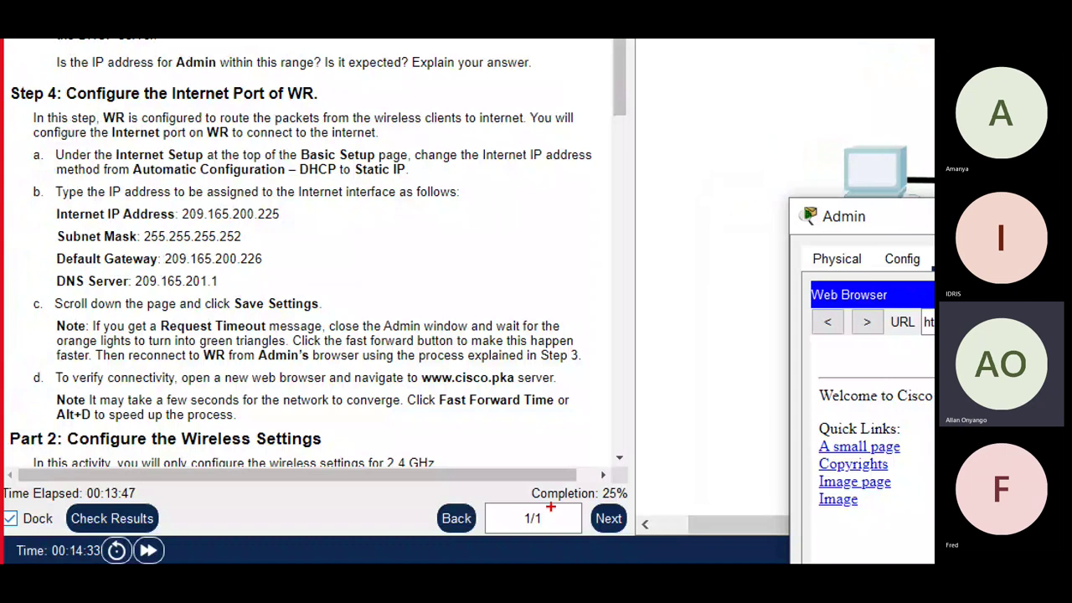
pyautogui.moveTo(551, 506); pyautogui.dragTo(646, 507)
pyautogui.moveTo(273, 201)
pyautogui.mouseDown()
pyautogui.moveTo(290, 202)
pyautogui.moveTo(295, 230)
pyautogui.moveTo(285, 266)
pyautogui.moveTo(260, 287)
pyautogui.moveTo(319, 311)
pyautogui.mouseUp()
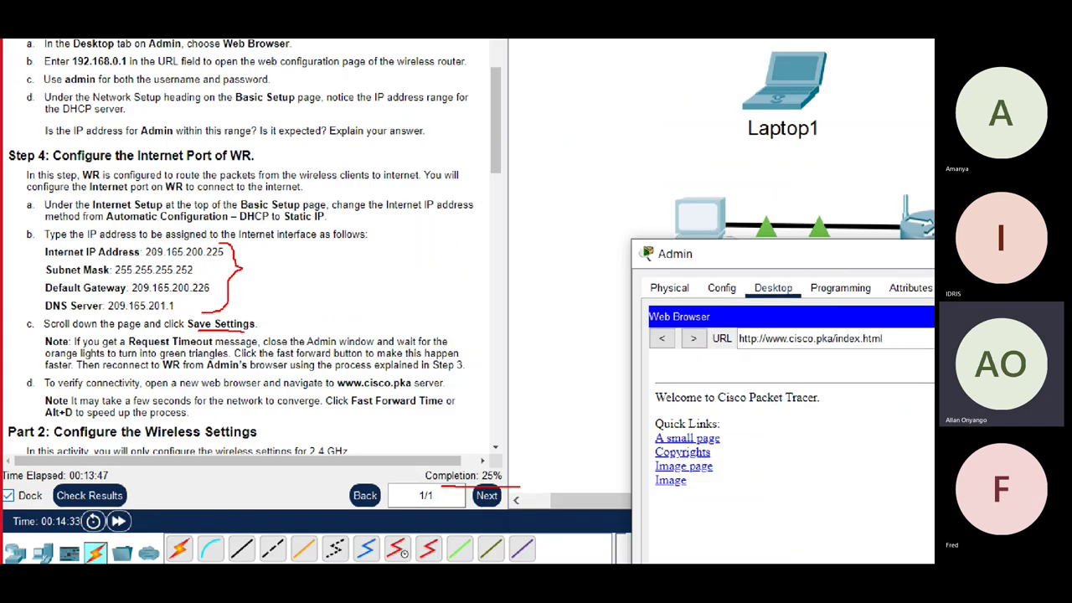
pyautogui.scroll(-10, 81, 342)
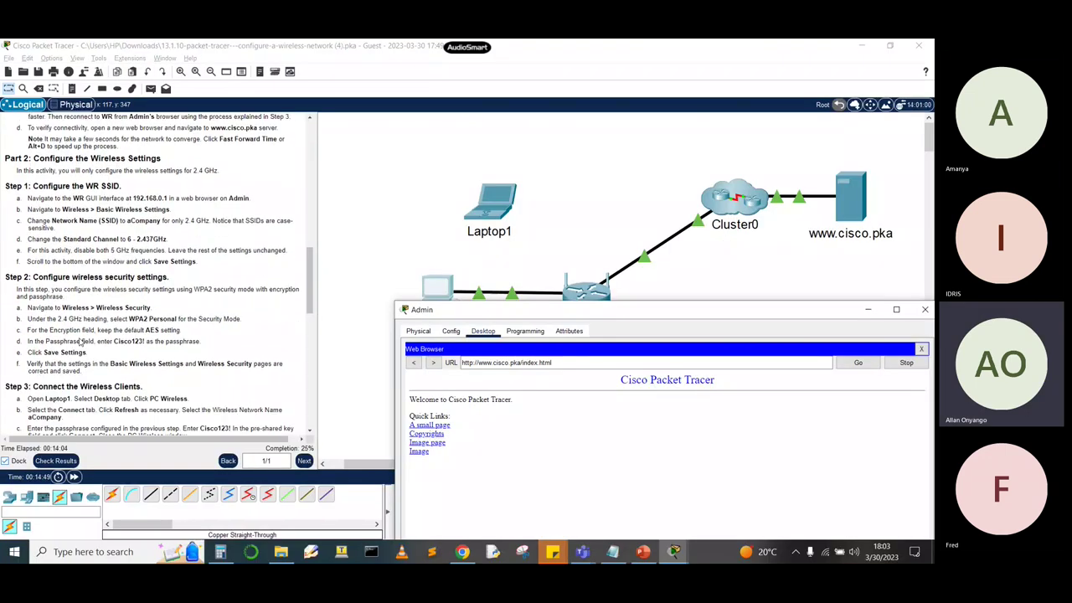
pyautogui.scroll(-1, 81, 342)
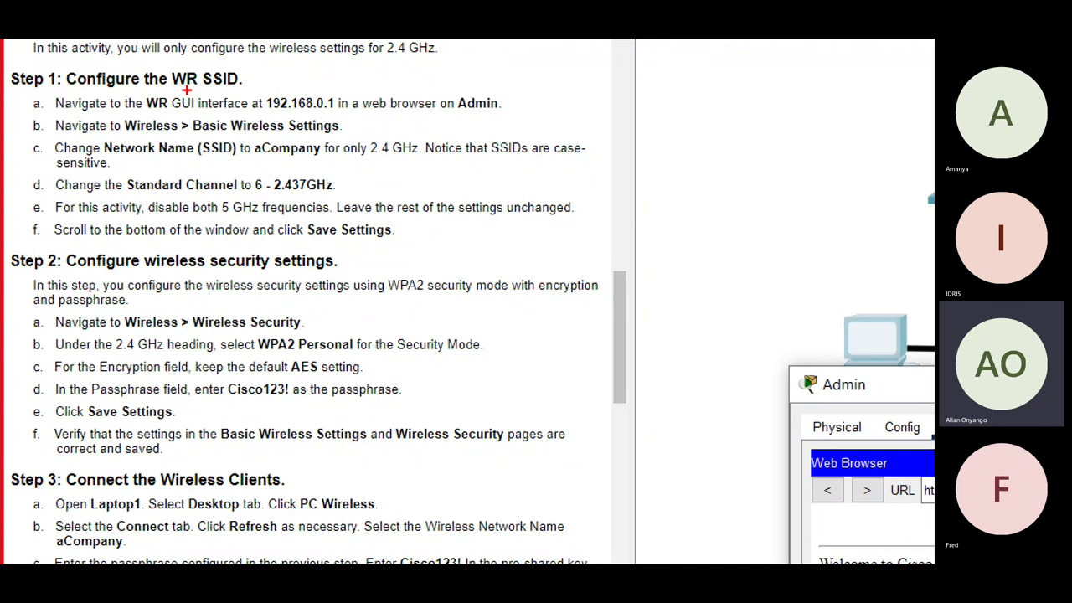
pyautogui.moveTo(186, 89); pyautogui.dragTo(243, 89)
pyautogui.moveTo(277, 112); pyautogui.dragTo(347, 112)
pyautogui.moveTo(265, 158); pyautogui.dragTo(310, 159)
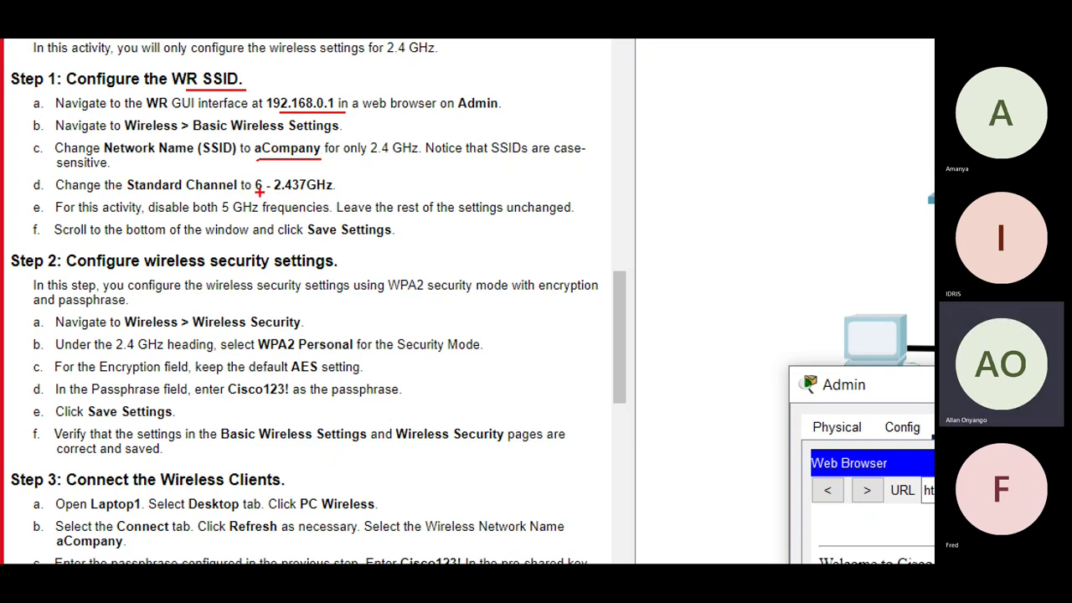
pyautogui.moveTo(255, 194); pyautogui.dragTo(313, 193)
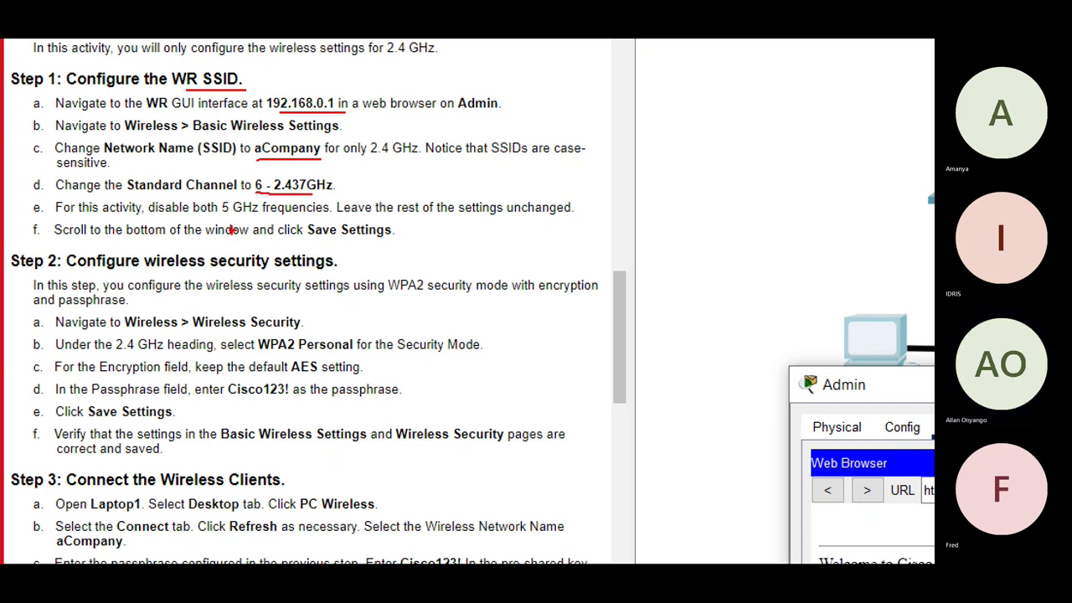
pyautogui.moveTo(198, 219); pyautogui.dragTo(270, 219)
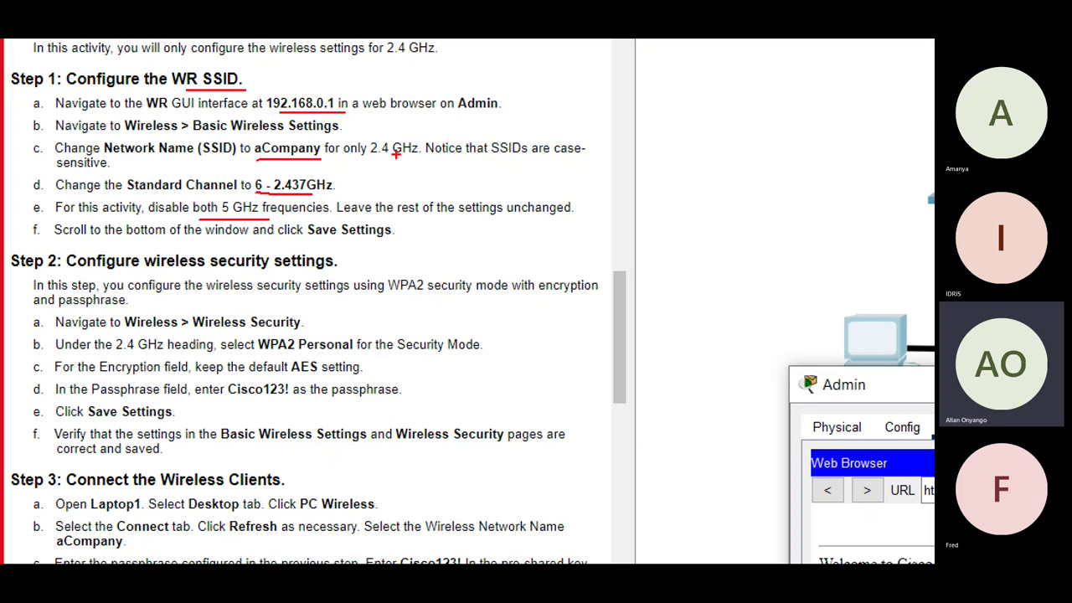
pyautogui.moveTo(363, 164); pyautogui.dragTo(416, 155)
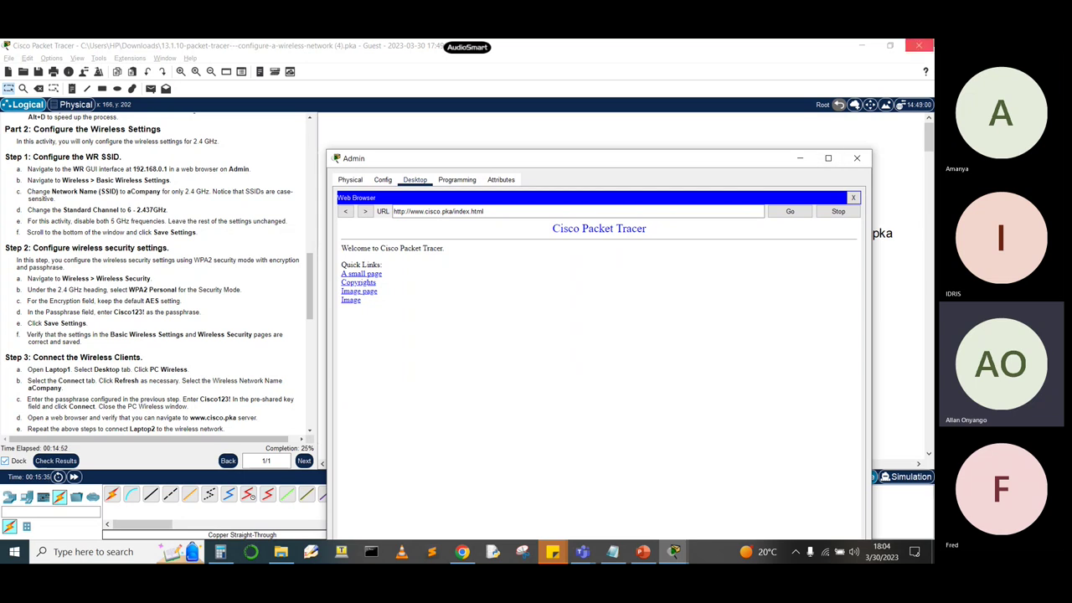
# Point Admin's browser at the router's web interface, 192.168.0.1.
pyautogui.click(853, 198)
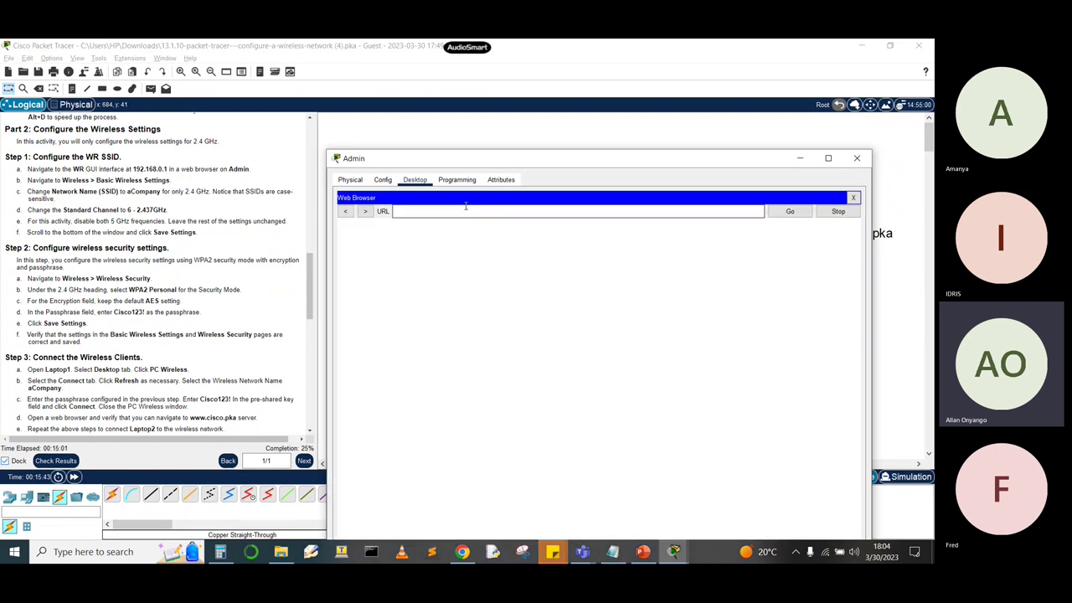
pyautogui.write('192.168.0.1')
pyautogui.press('Return')
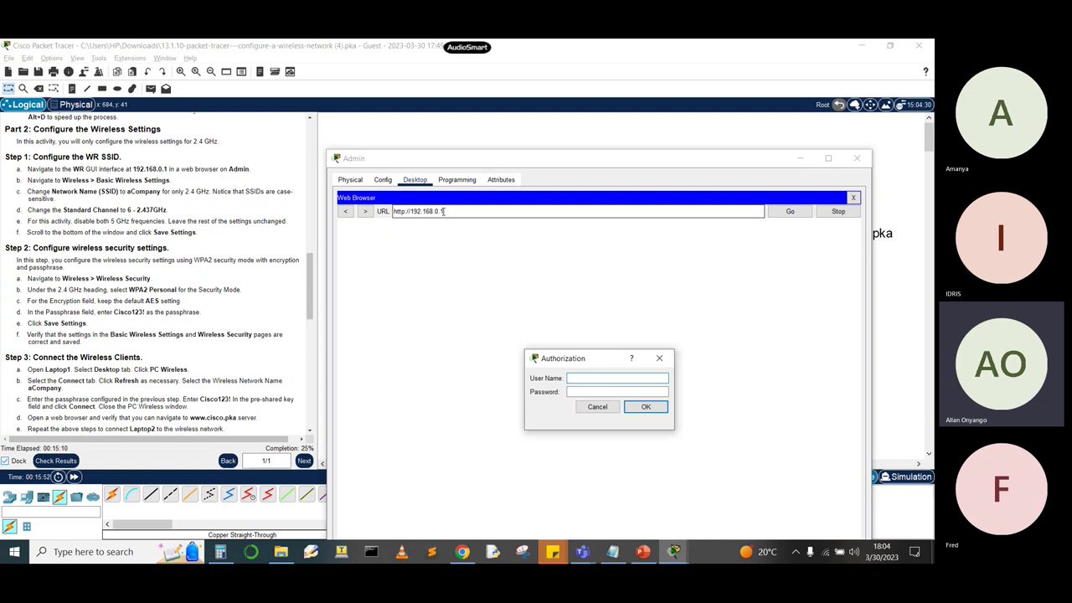
# Log in with the router's admin credentials to view its Setup page.
pyautogui.write('ad')
pyautogui.press('Tab')
pyautogui.write('admin')
pyautogui.press('Return')
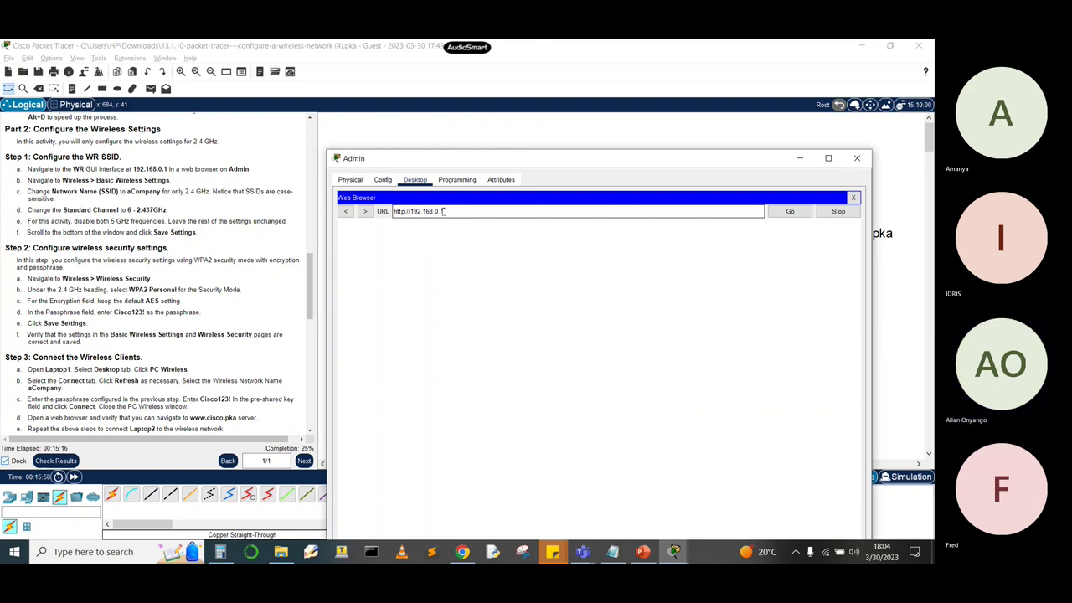
pyautogui.moveTo(499, 157); pyautogui.dragTo(505, 56)
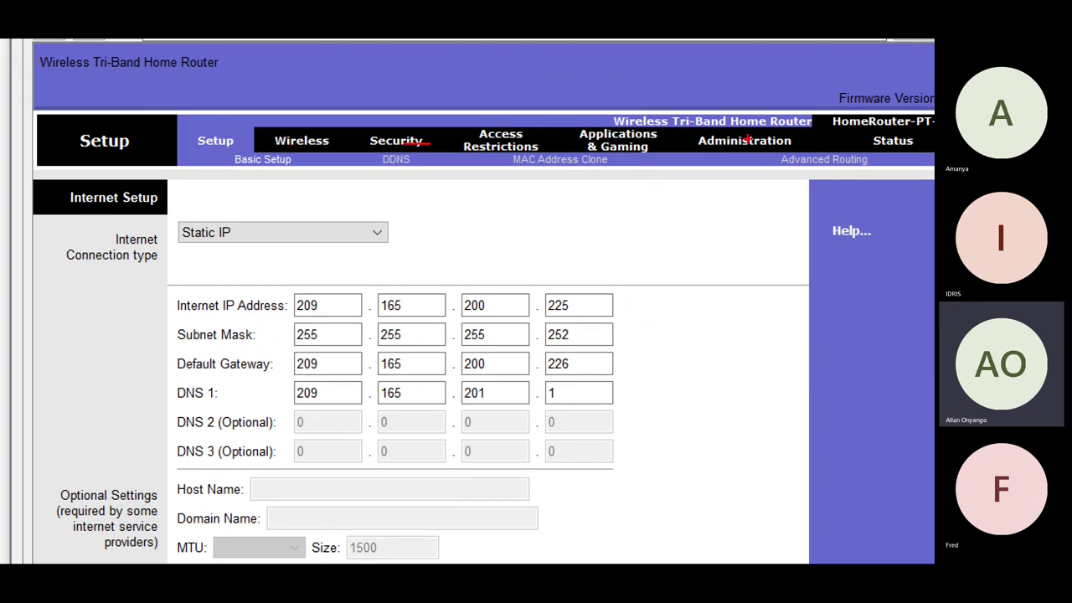
pyautogui.moveTo(717, 146); pyautogui.dragTo(744, 144)
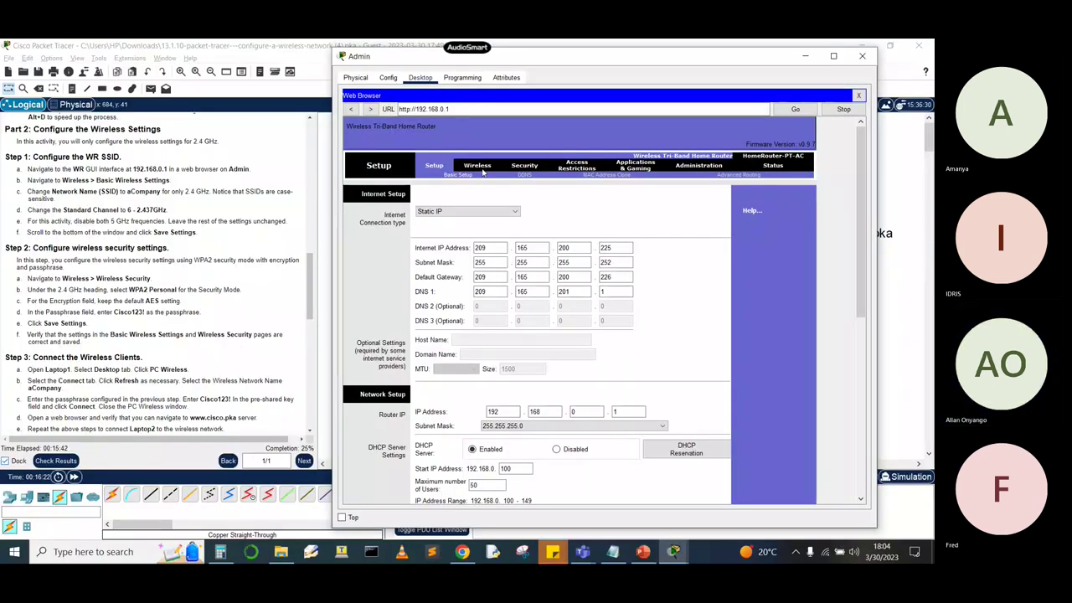
# Rename the 2.4 GHz network SSID to aCompany on Basic Wireless Settings.
pyautogui.click(477, 166)
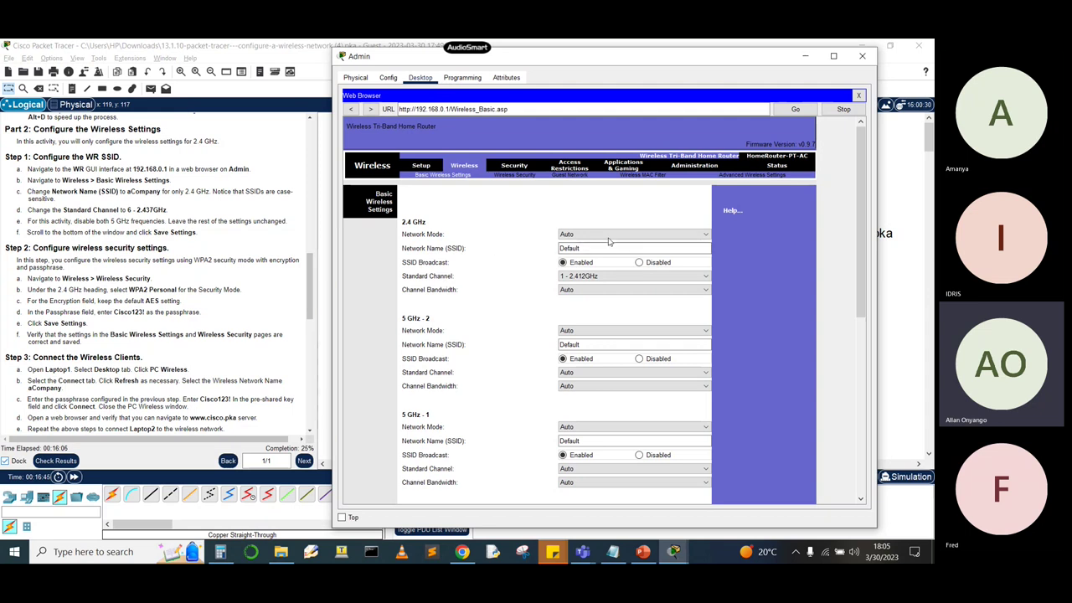
pyautogui.moveTo(600, 250); pyautogui.dragTo(471, 248)
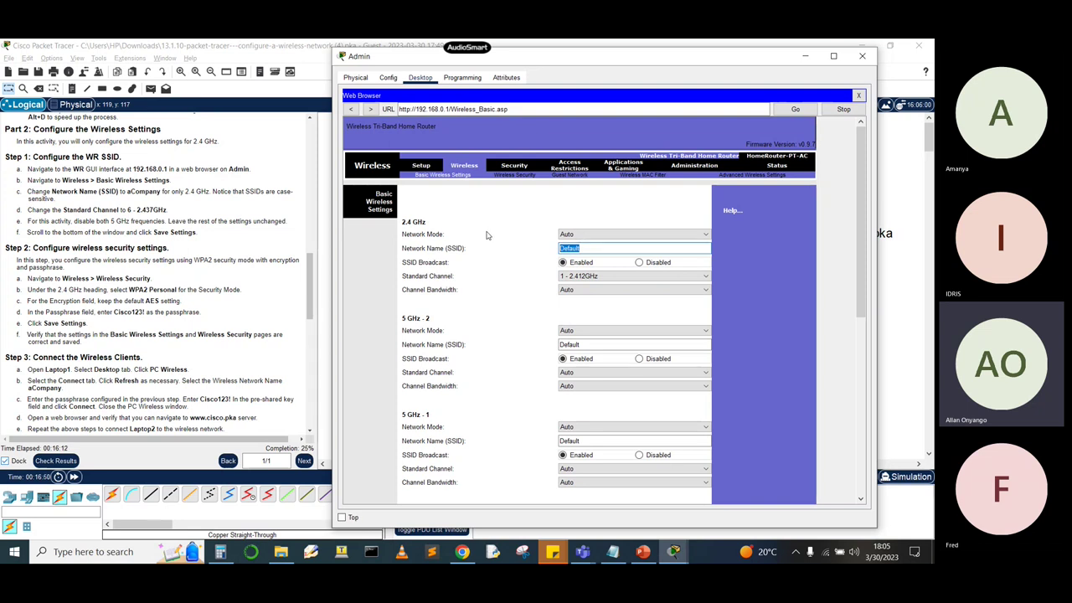
pyautogui.write('aCompany')
pyautogui.doubleClick(600, 249)
pyautogui.click(600, 249)
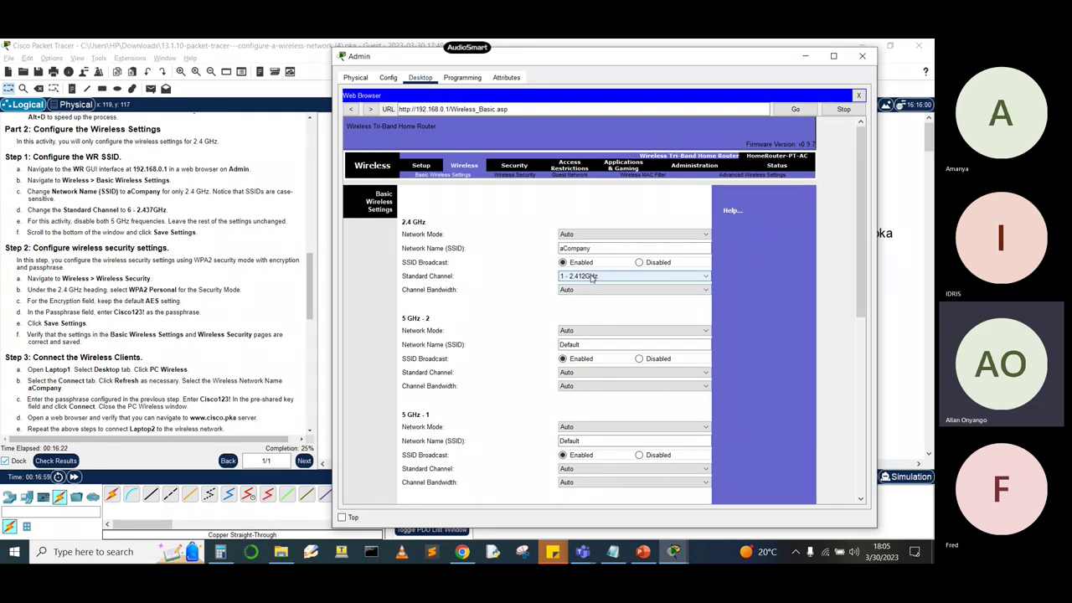
# Set the 2.4 GHz channel to 6 - 2.437GHz and disable both 5 GHz SSID broadcasts.
pyautogui.click(591, 277)
pyautogui.click(584, 324)
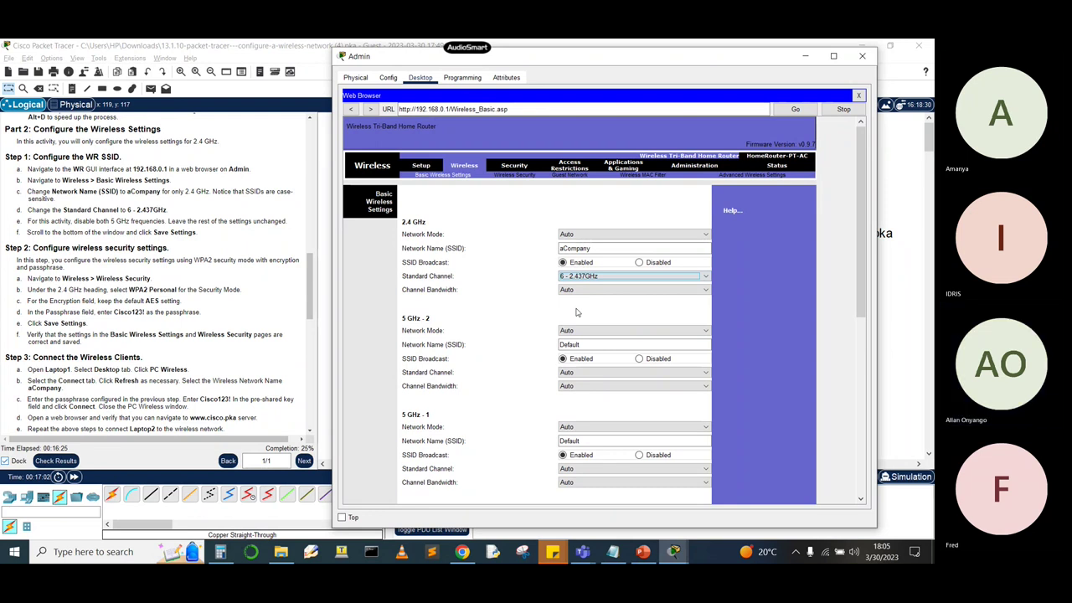
pyautogui.click(590, 290)
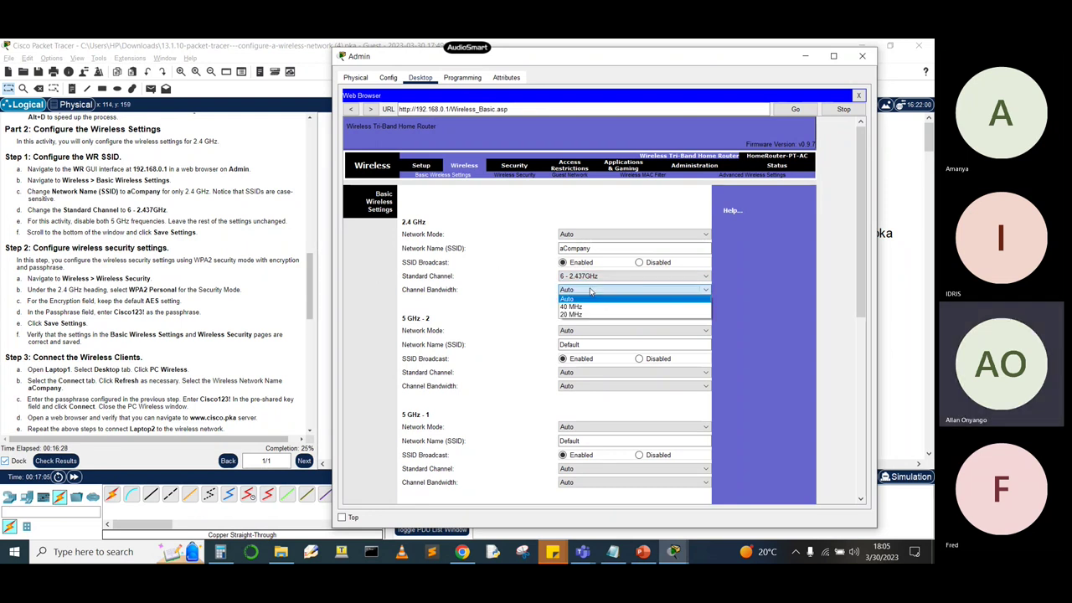
pyautogui.click(499, 299)
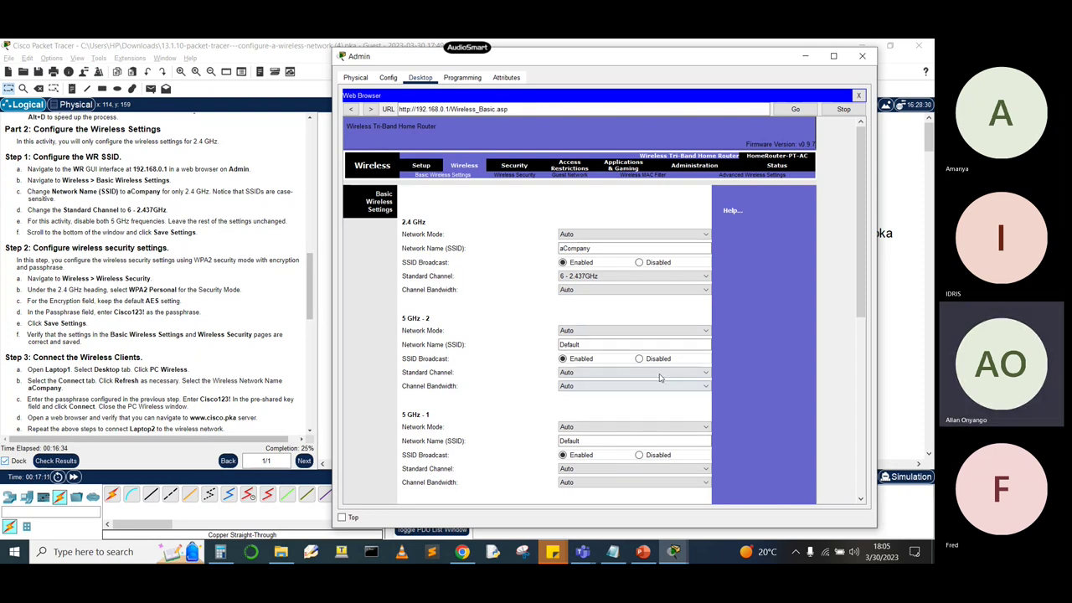
pyautogui.click(639, 359)
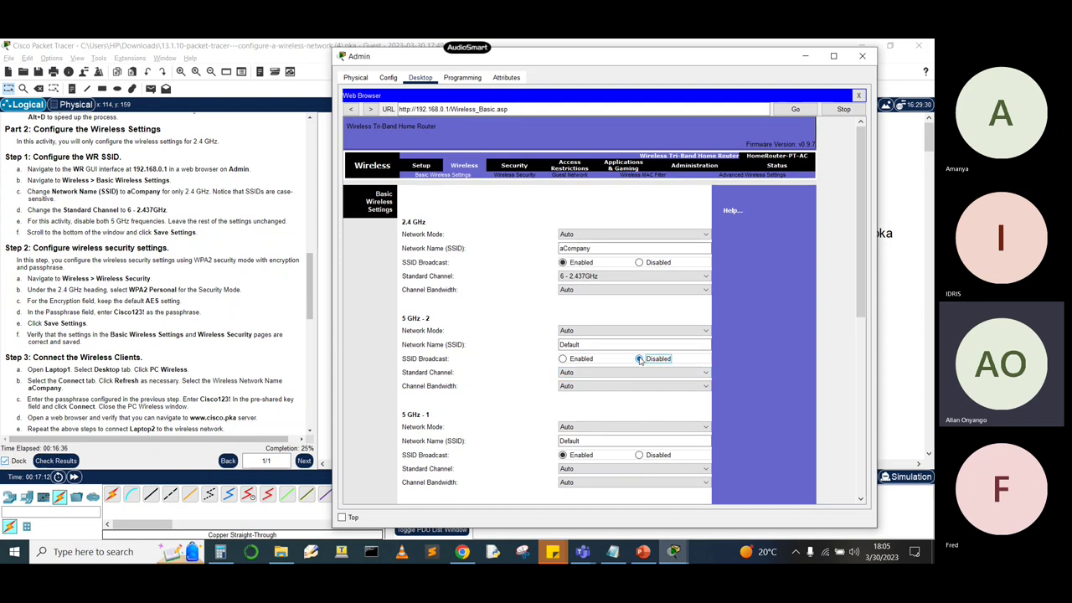
pyautogui.click(640, 455)
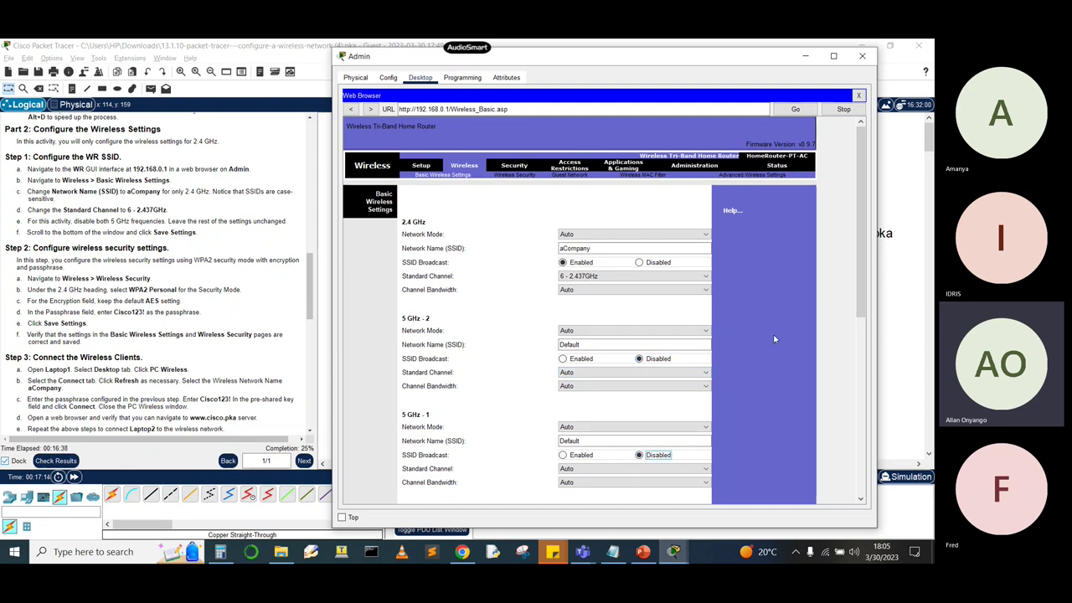
pyautogui.scroll(-1, 774, 339)
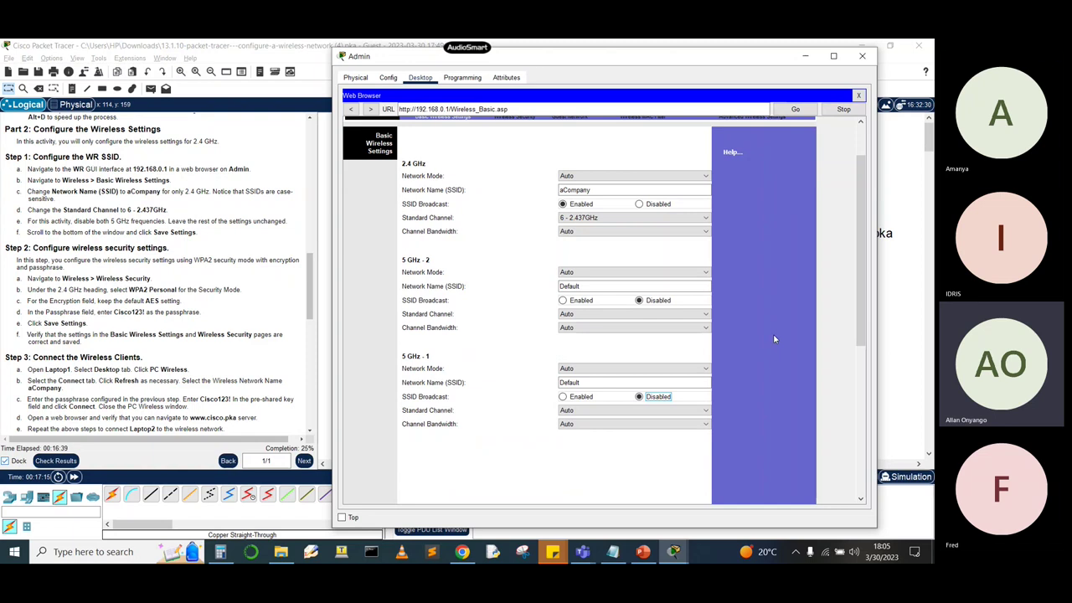
pyautogui.scroll(-5, 670, 402)
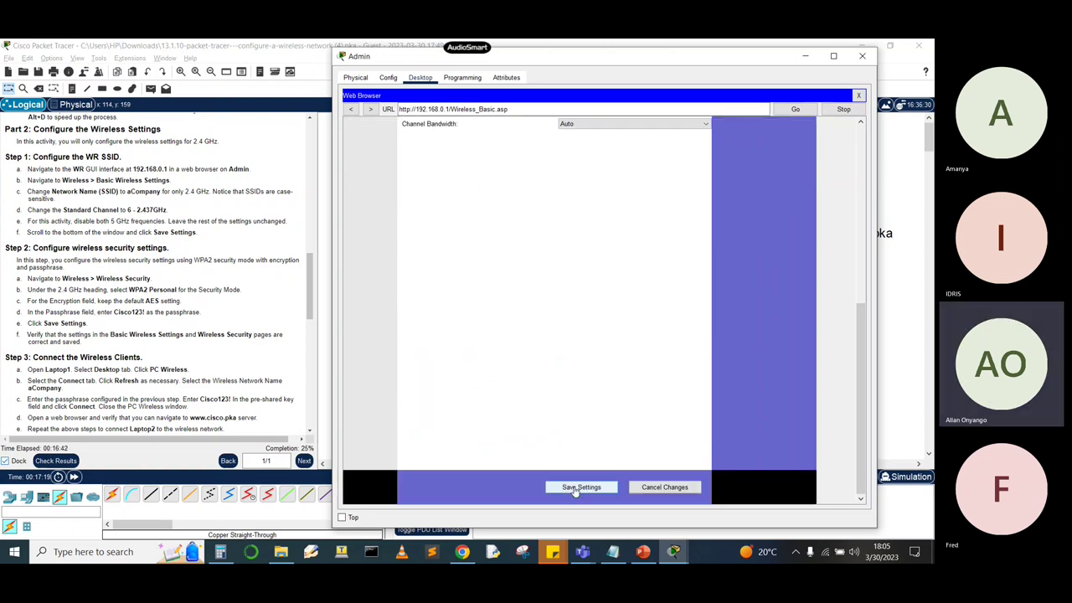
pyautogui.click(576, 490)
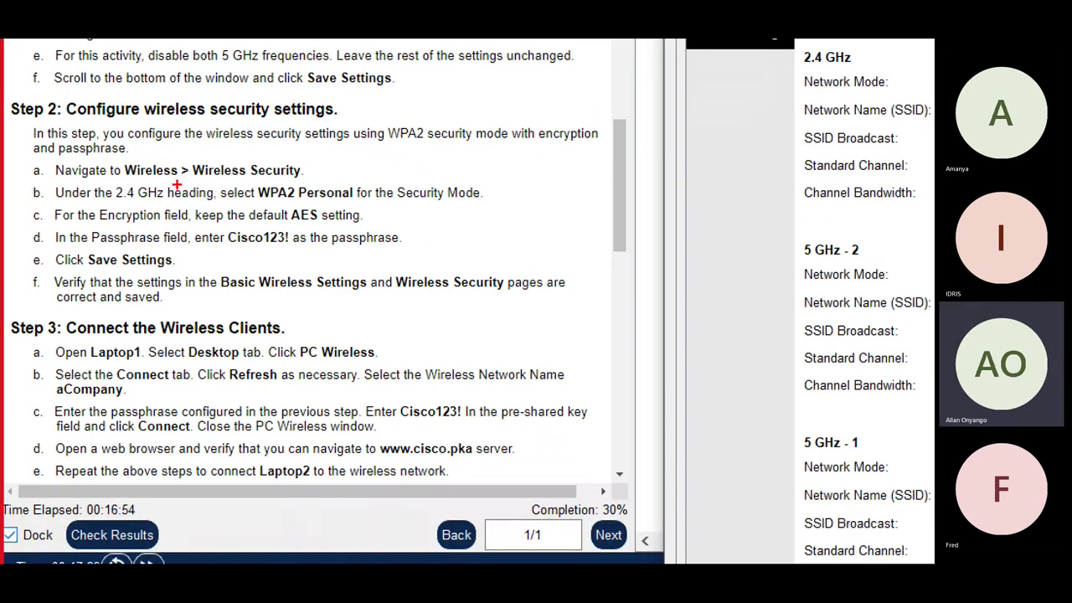
pyautogui.moveTo(152, 181); pyautogui.dragTo(305, 178)
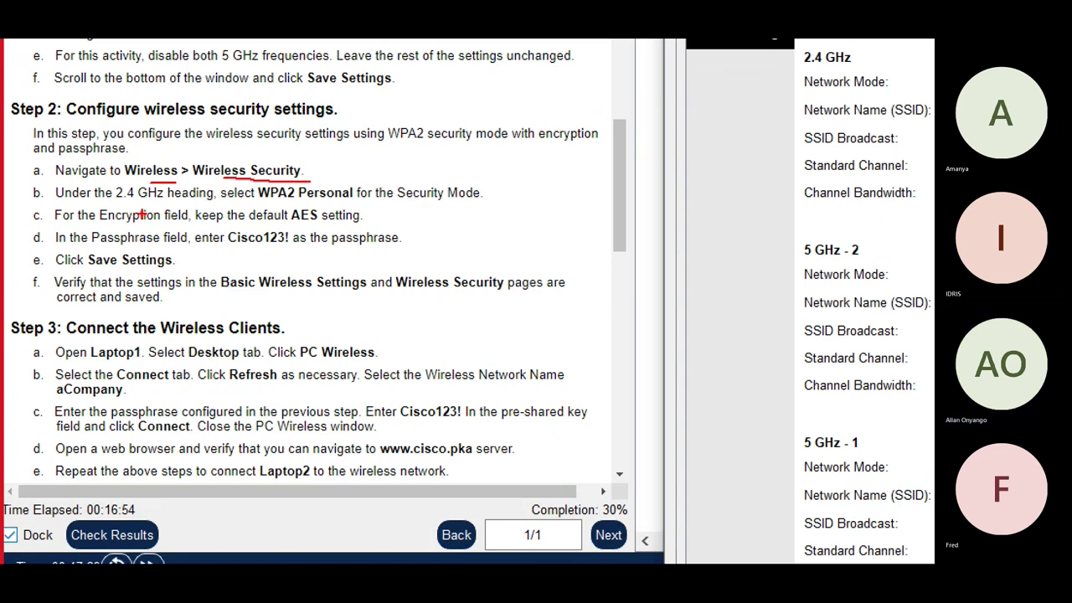
pyautogui.moveTo(124, 209); pyautogui.dragTo(188, 209)
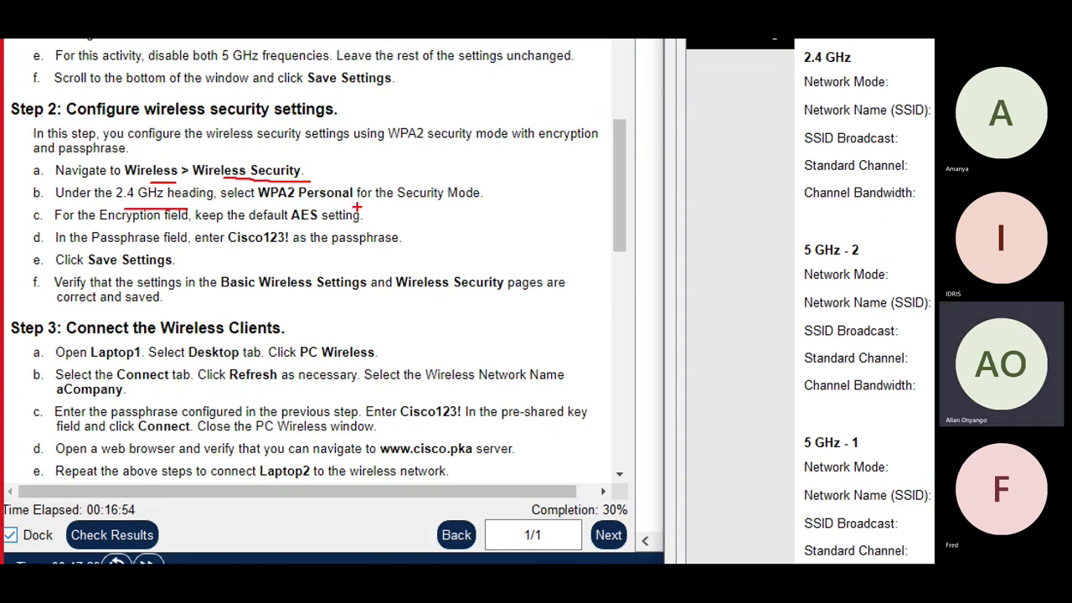
pyautogui.moveTo(258, 201); pyautogui.dragTo(353, 201)
pyautogui.moveTo(293, 228); pyautogui.dragTo(327, 228)
pyautogui.moveTo(228, 246); pyautogui.dragTo(288, 245)
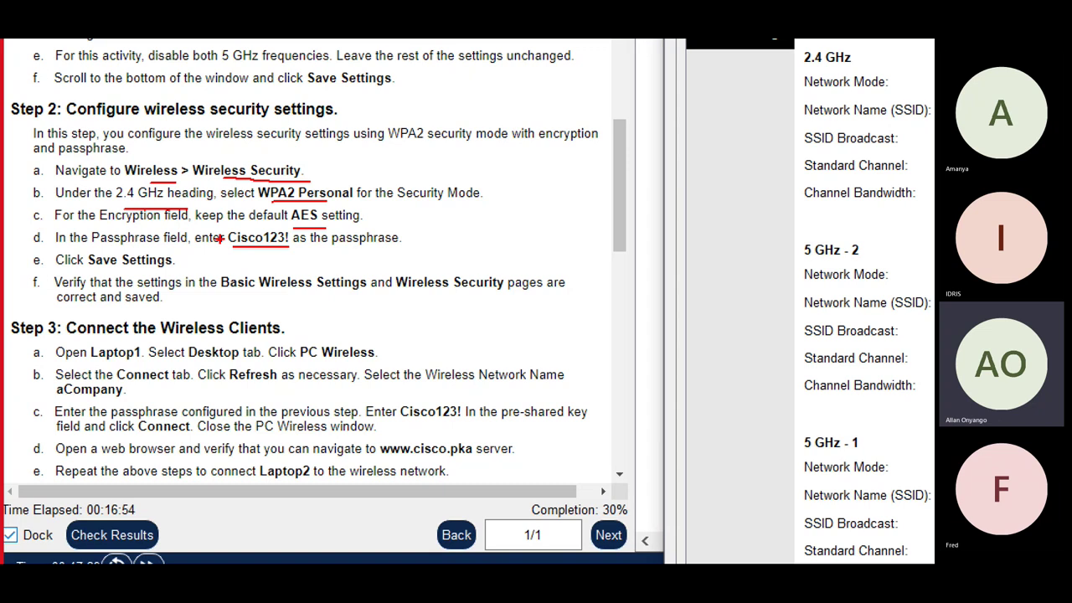
pyautogui.moveTo(120, 269); pyautogui.dragTo(159, 269)
pyautogui.moveTo(171, 342); pyautogui.dragTo(225, 342)
pyautogui.press('Escape')
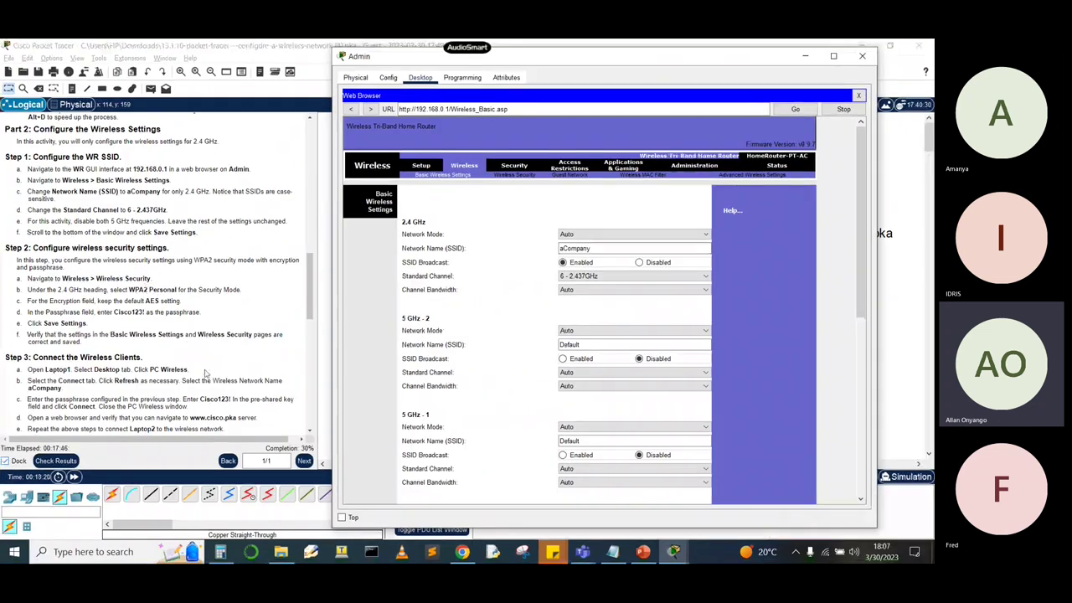
# Set the 2.4 GHz Security Mode to WPA2 Personal on the Wireless Security page.
pyautogui.click(523, 179)
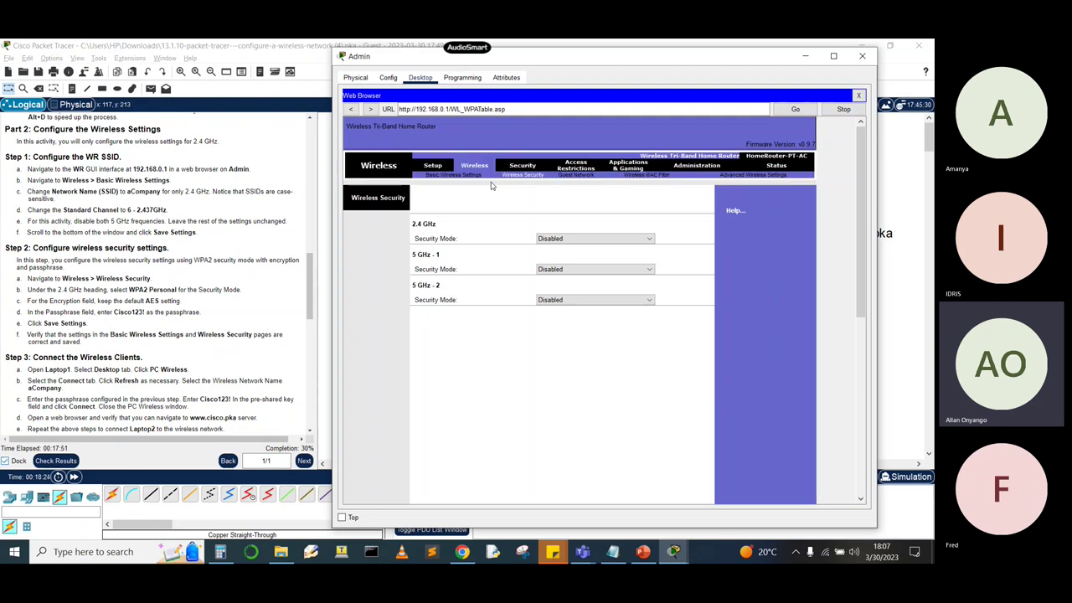
pyautogui.hotkey('ctrl', '1')
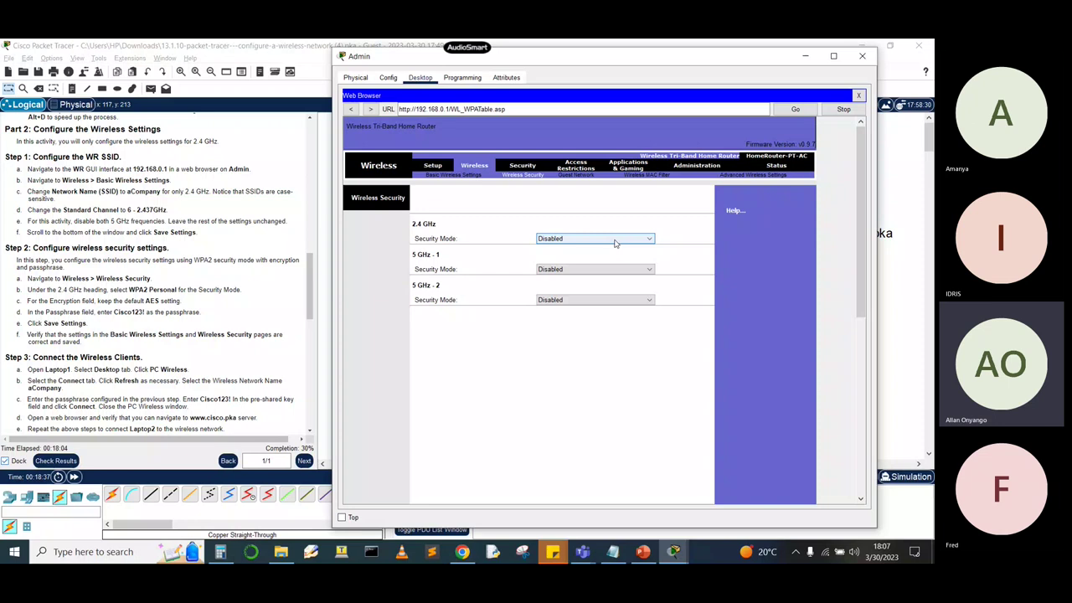
pyautogui.click(616, 241)
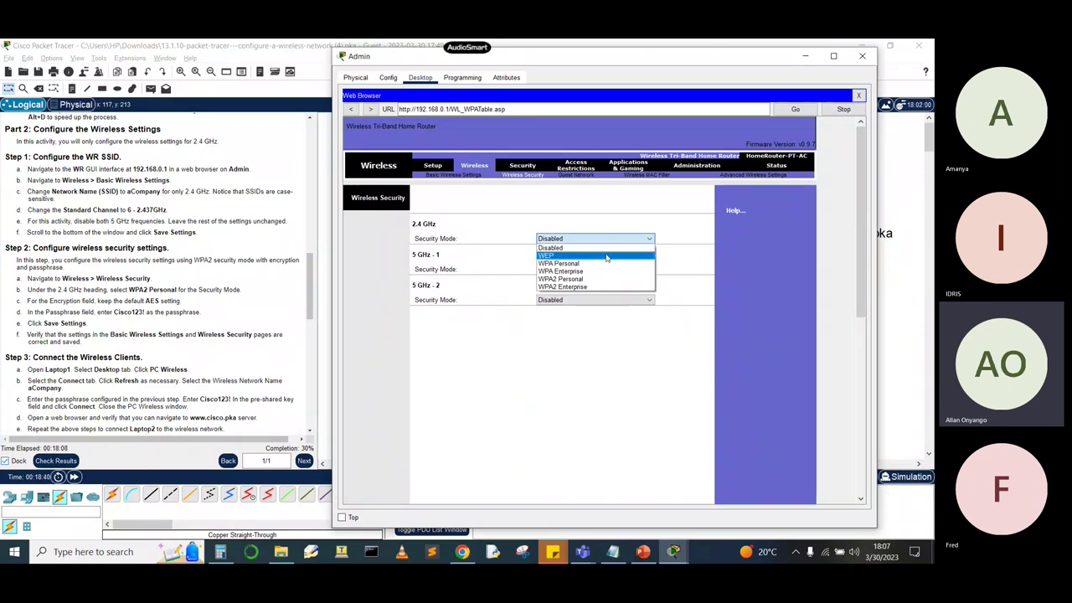
pyautogui.click(571, 282)
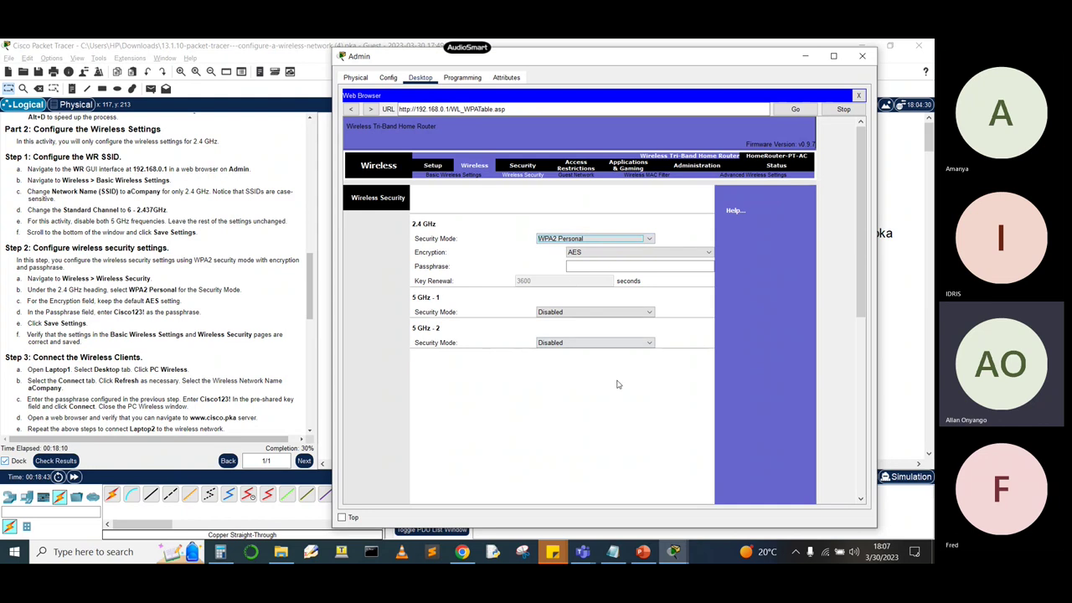
# Enter the required 2.4 GHz passphrase and save the wireless security settings.
pyautogui.click(591, 263)
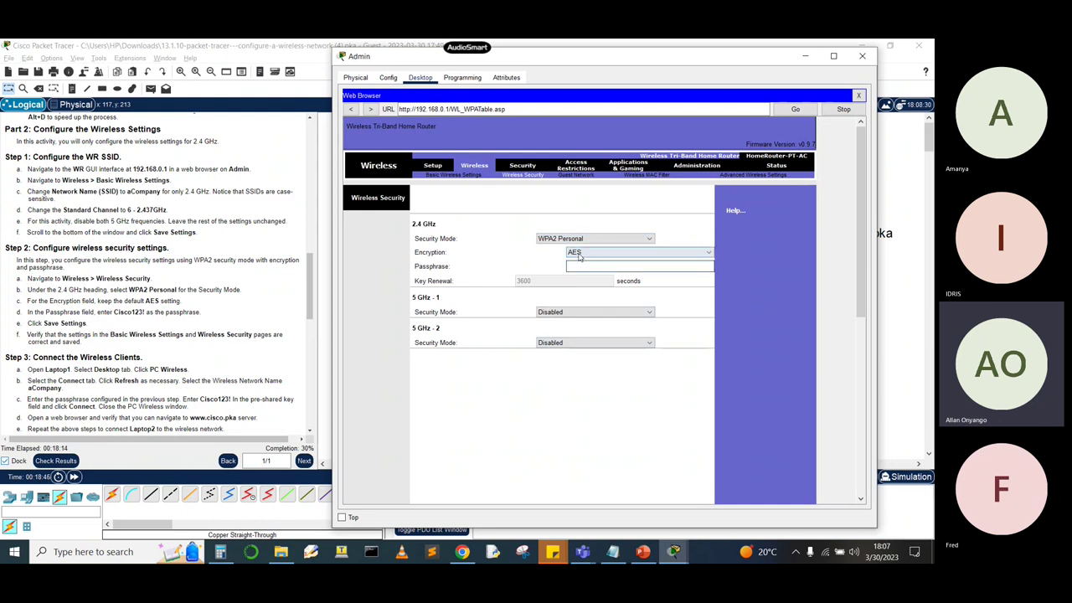
pyautogui.write('Cis')
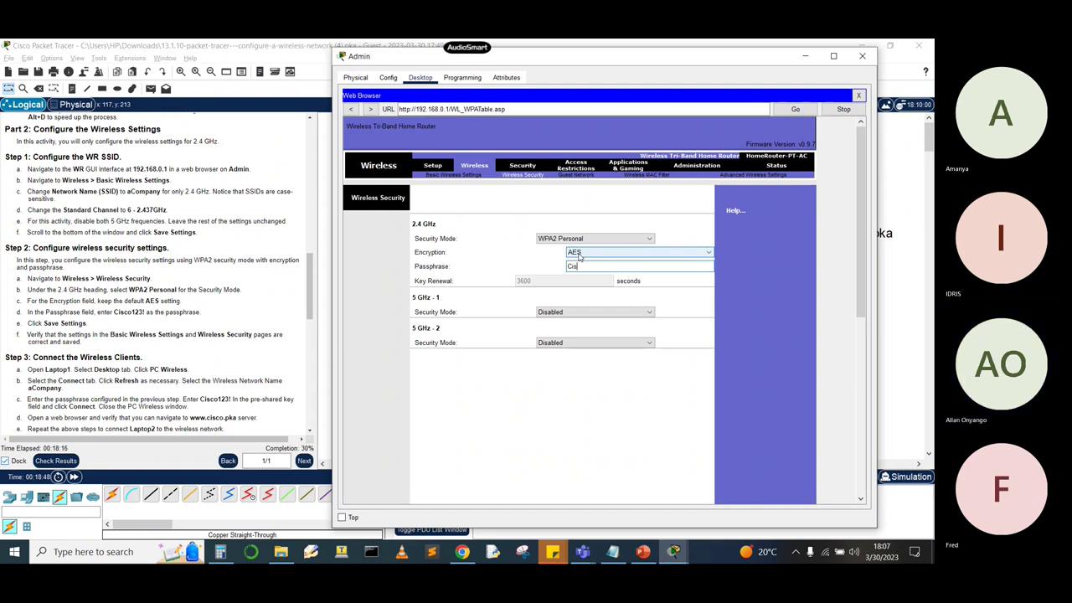
pyautogui.write('co123!')
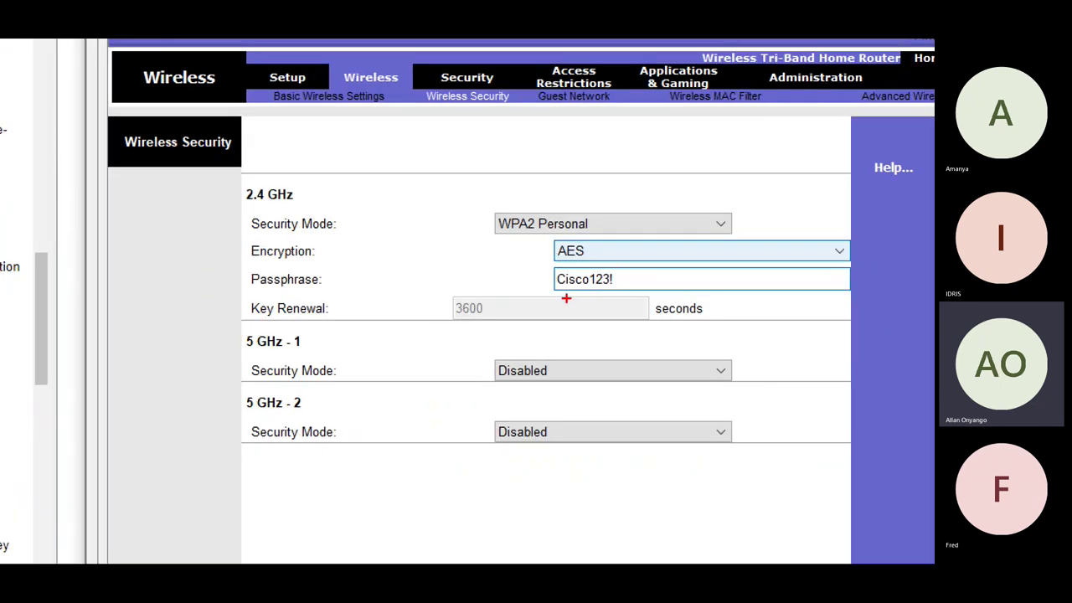
pyautogui.moveTo(566, 296); pyautogui.dragTo(625, 288)
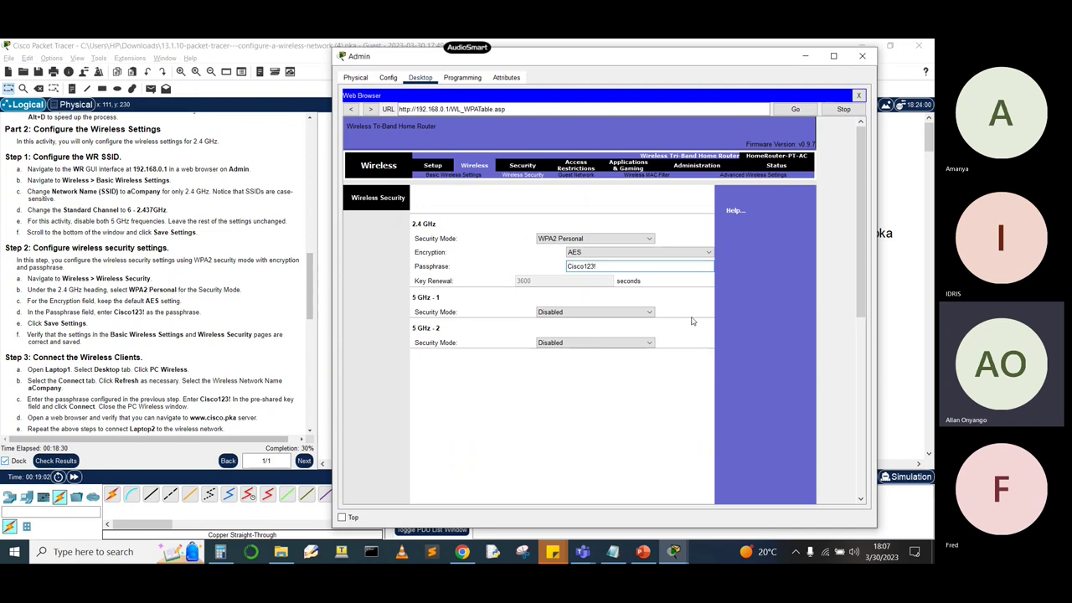
pyautogui.scroll(-10, 837, 289)
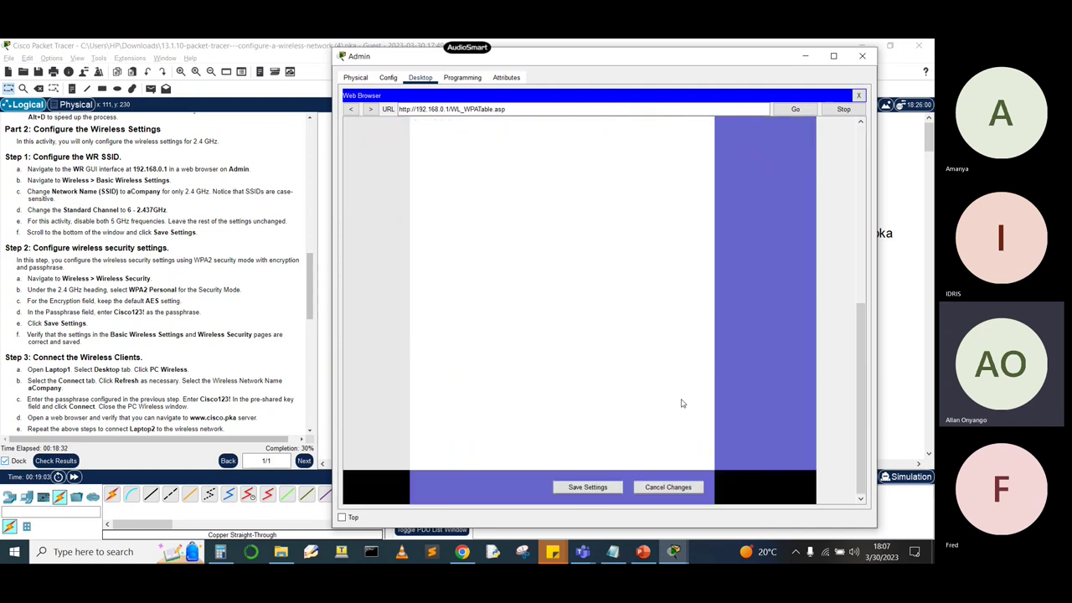
pyautogui.click(580, 489)
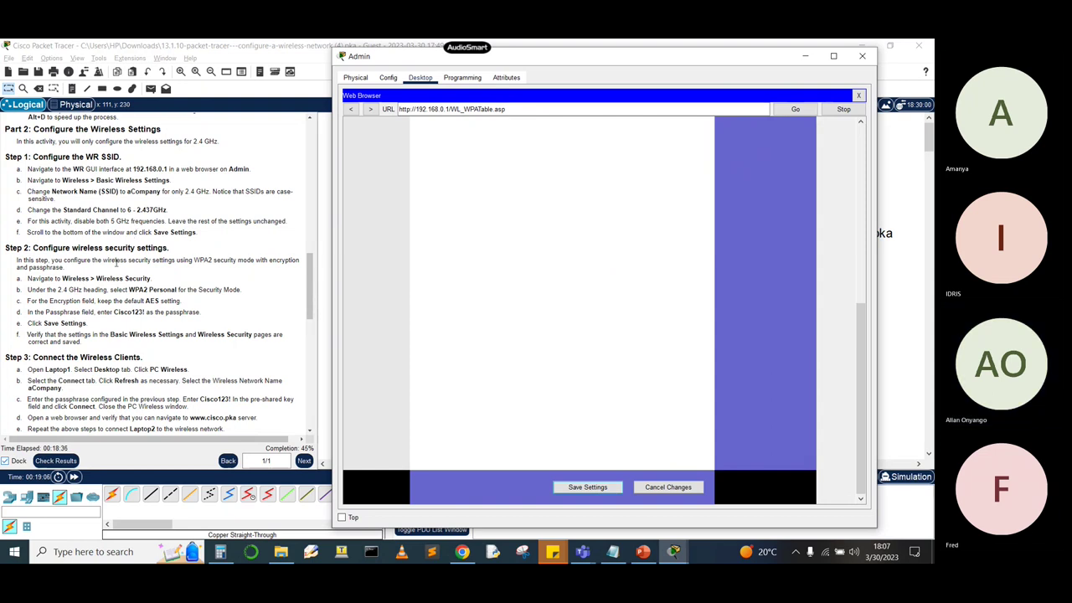
pyautogui.scroll(-3, 131, 289)
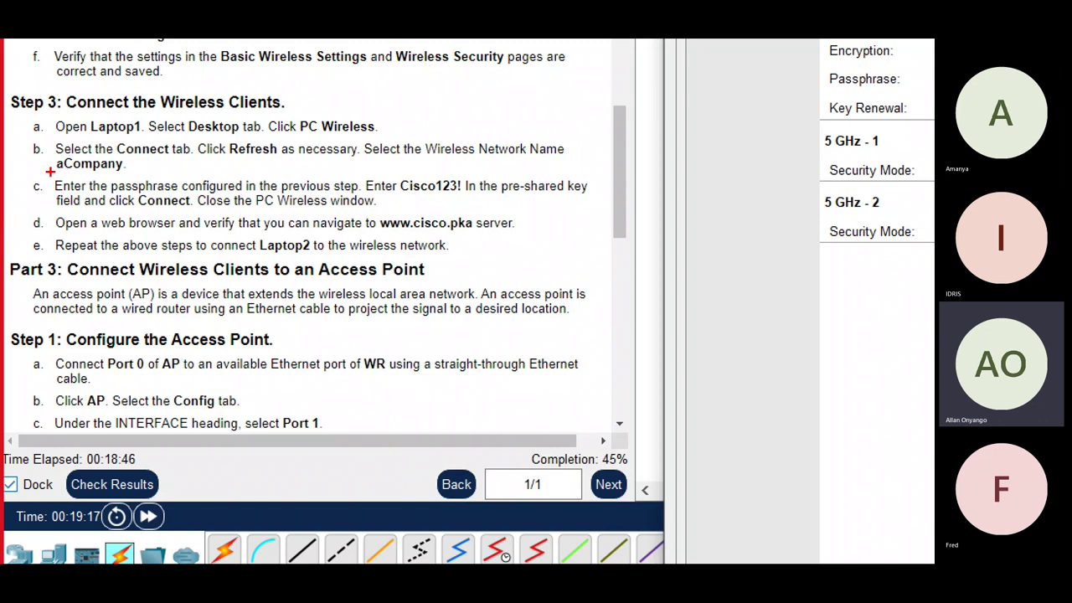
pyautogui.moveTo(112, 141); pyautogui.dragTo(154, 140)
pyautogui.moveTo(308, 143); pyautogui.dragTo(361, 140)
pyautogui.moveTo(124, 155); pyautogui.dragTo(151, 156)
pyautogui.moveTo(229, 156); pyautogui.dragTo(254, 157)
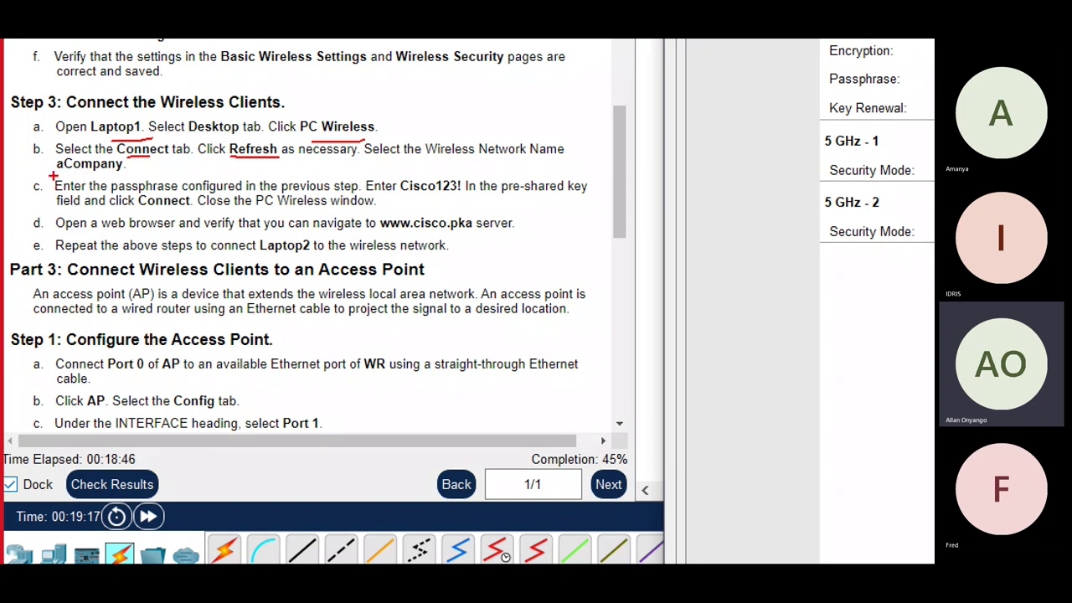
pyautogui.moveTo(55, 175); pyautogui.dragTo(127, 175)
pyautogui.moveTo(418, 198); pyautogui.dragTo(463, 199)
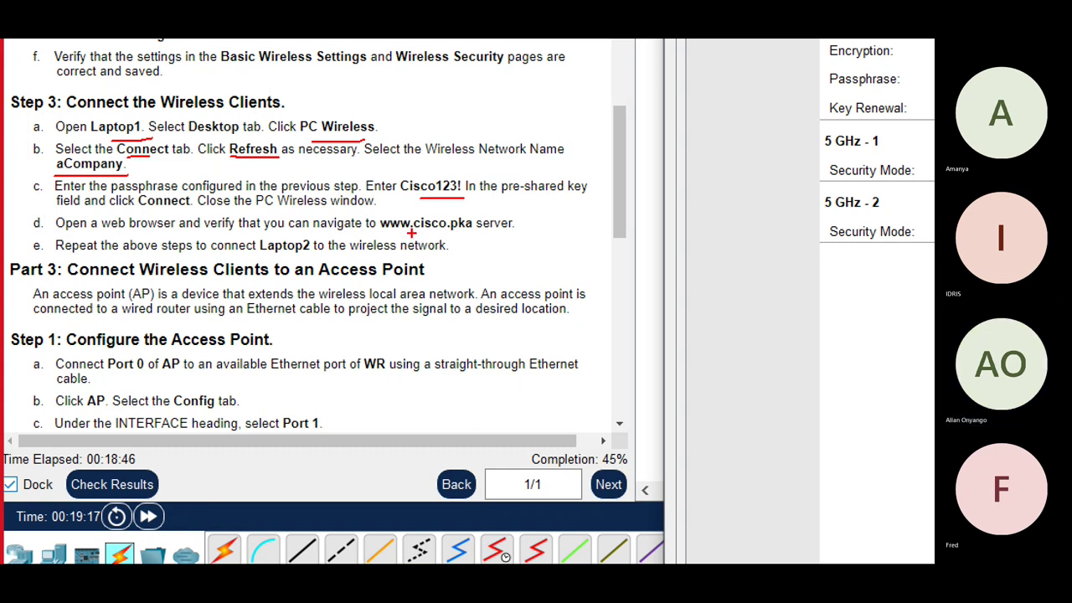
pyautogui.moveTo(413, 233); pyautogui.dragTo(483, 232)
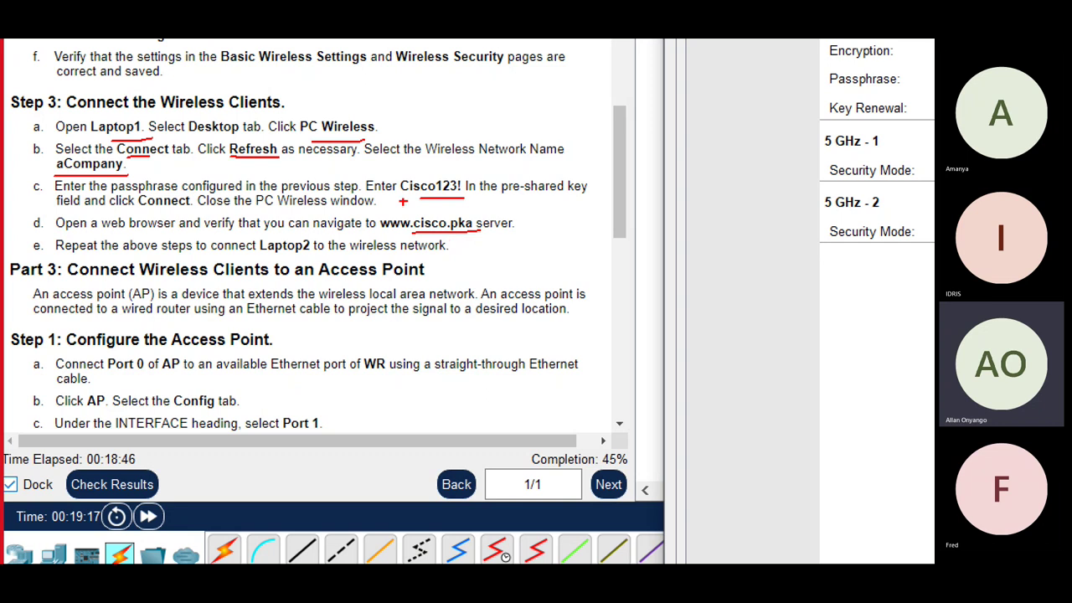
pyautogui.moveTo(267, 263); pyautogui.dragTo(326, 253)
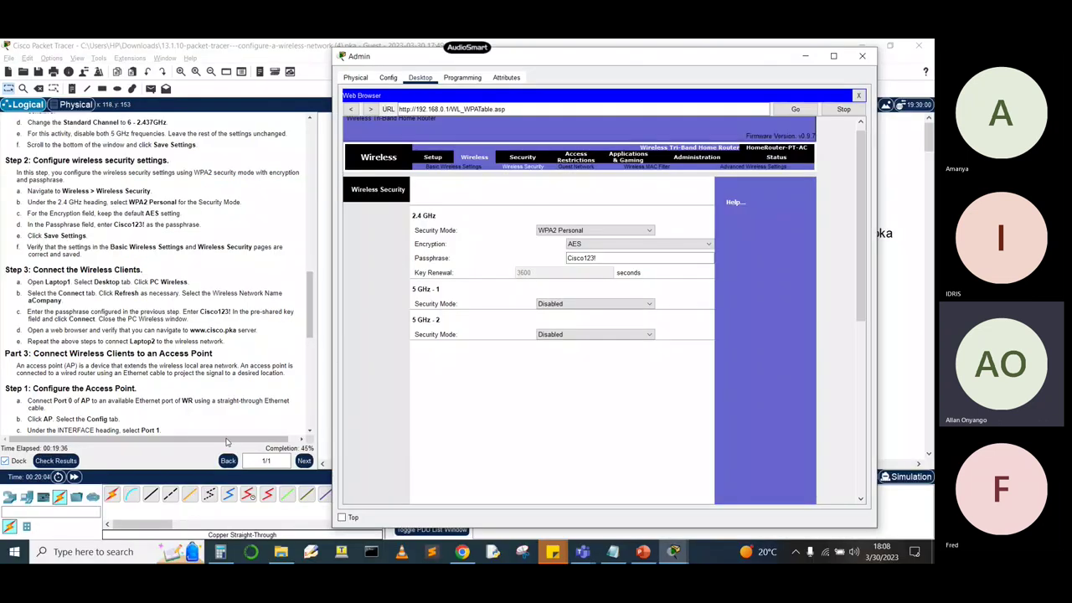
# Minimize Admin's browser and open Laptop1's PC Wireless monitor from its Desktop.
pyautogui.click(803, 57)
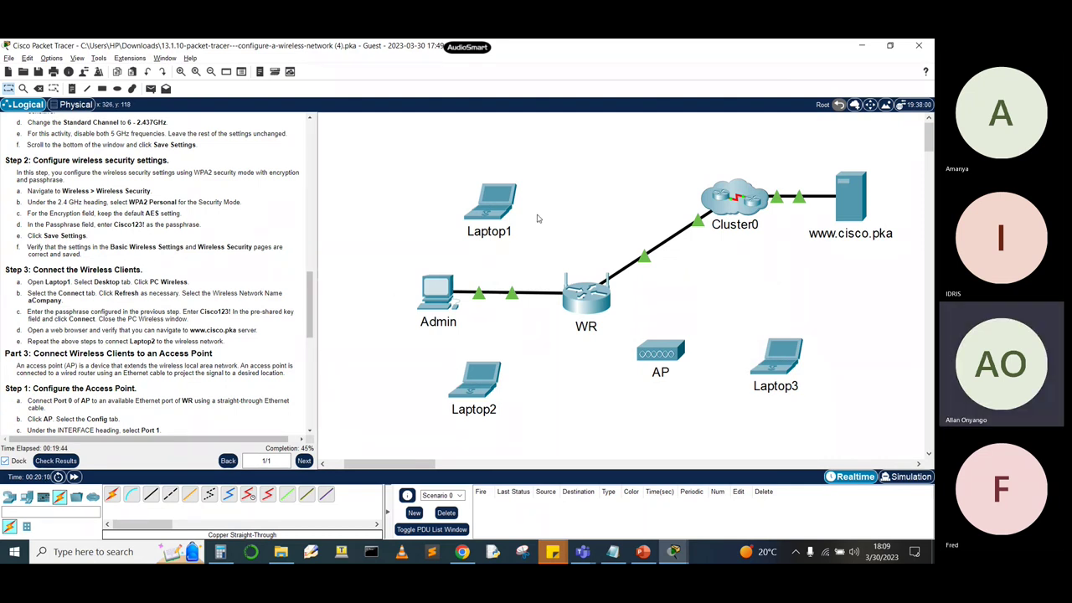
pyautogui.click(495, 208)
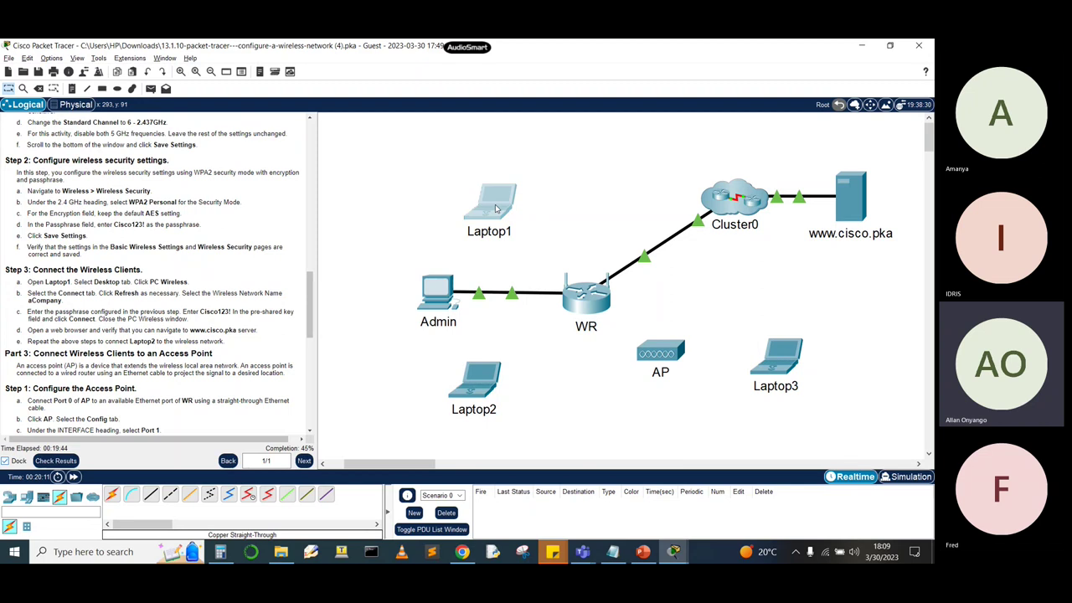
pyautogui.click(416, 138)
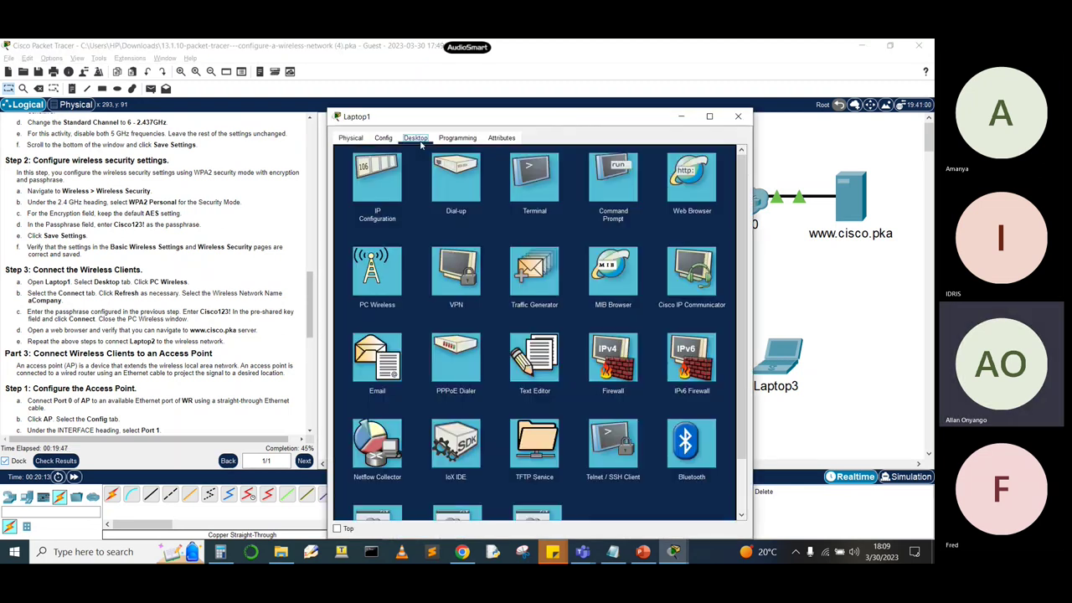
pyautogui.click(381, 270)
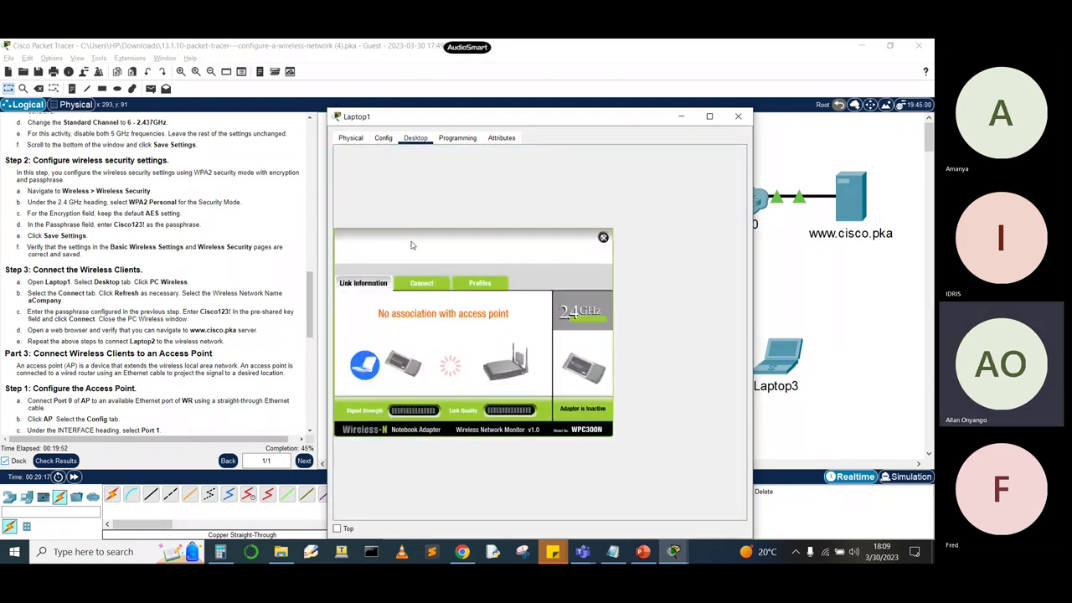
# Refresh the available networks and start connecting Laptop1 to aCompany.
pyautogui.click(423, 283)
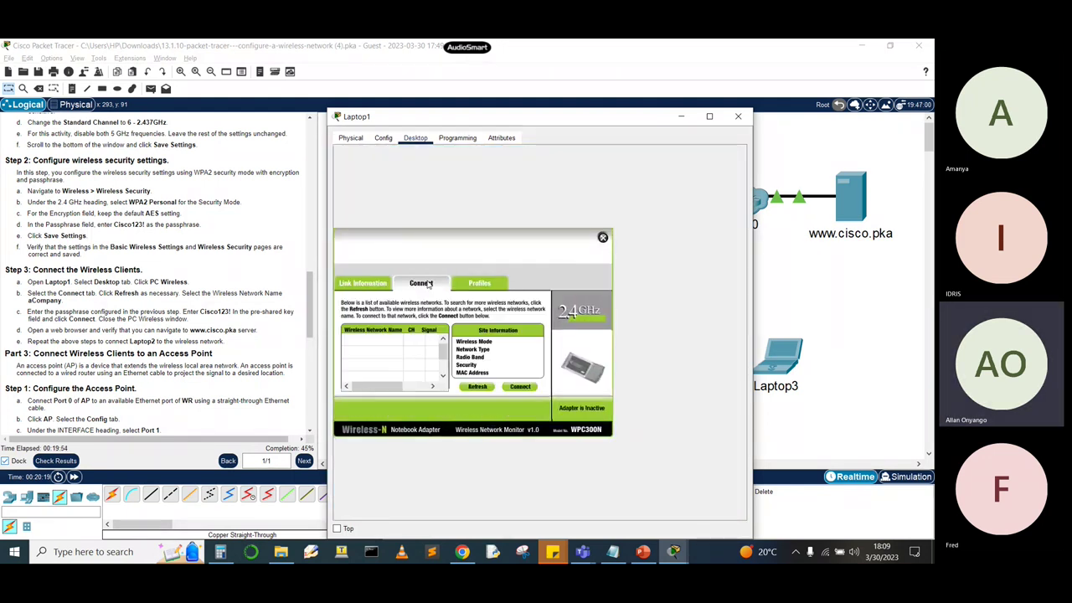
pyautogui.click(476, 387)
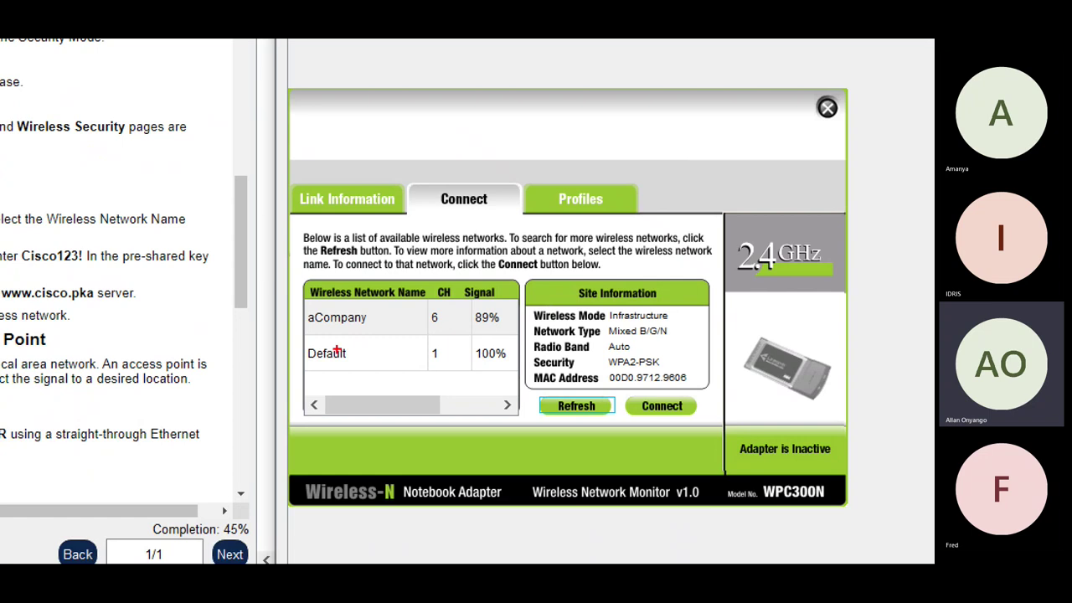
pyautogui.moveTo(309, 332); pyautogui.dragTo(365, 326)
pyautogui.moveTo(478, 331); pyautogui.dragTo(525, 321)
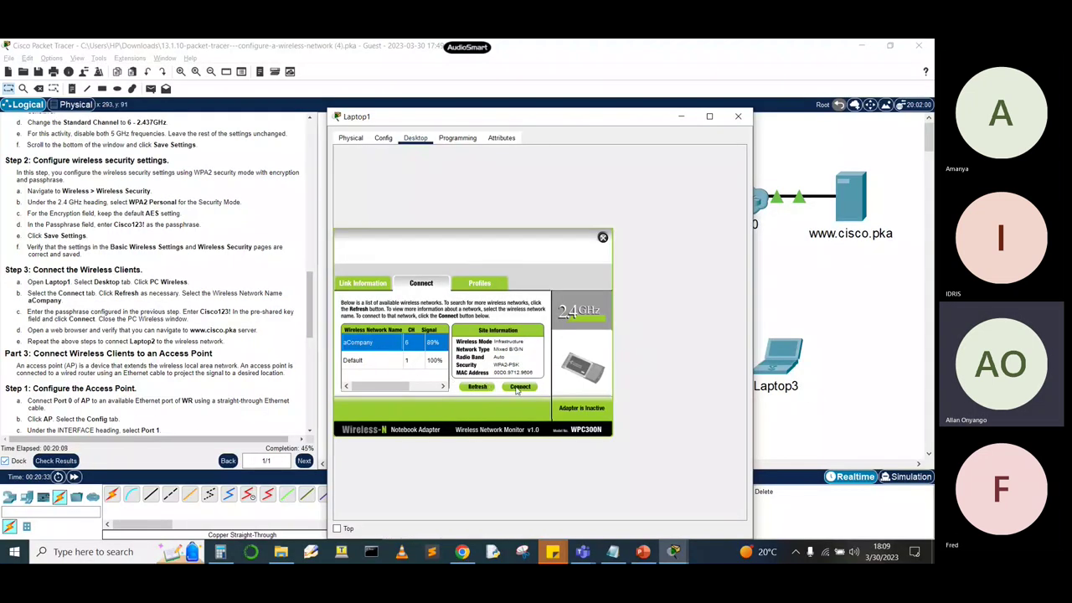
pyautogui.click(662, 406)
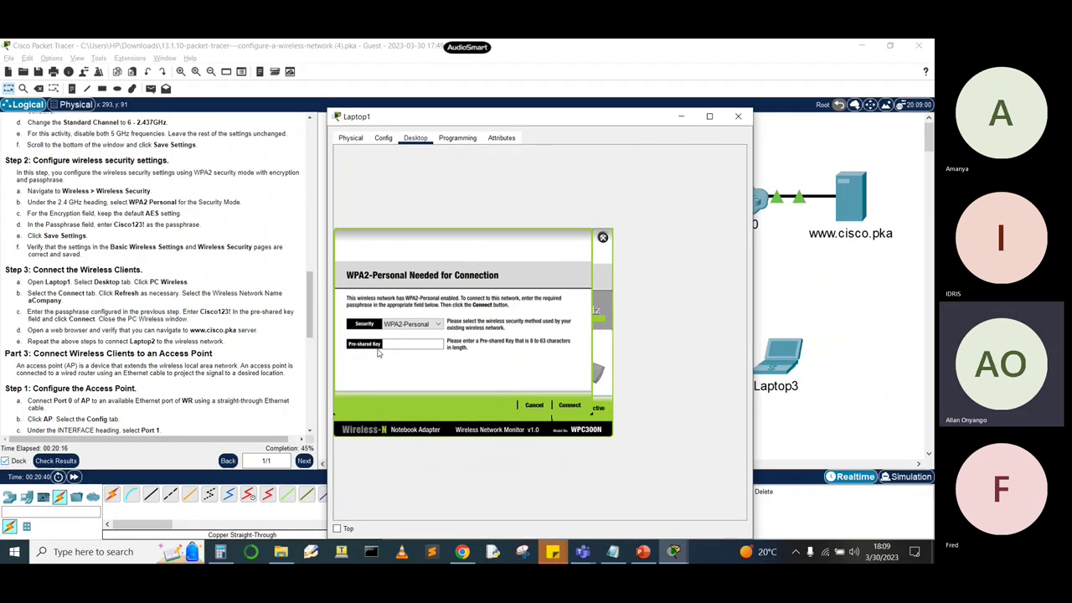
# Enter the WPA2 pre-shared key, join aCompany, close PC Wireless and move the window aside.
pyautogui.click(389, 344)
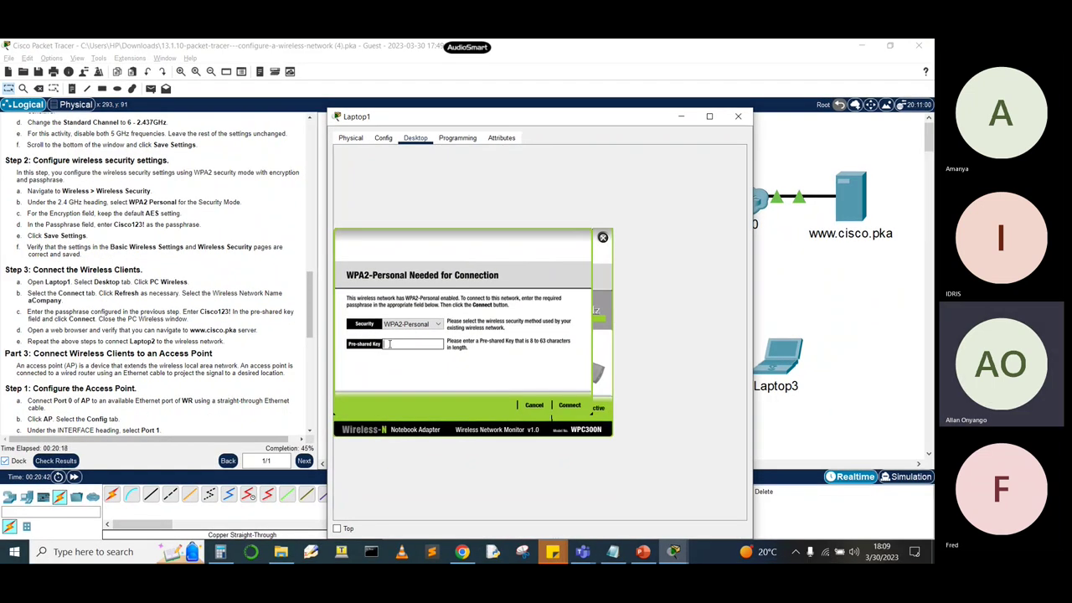
pyautogui.write('Cisco123!')
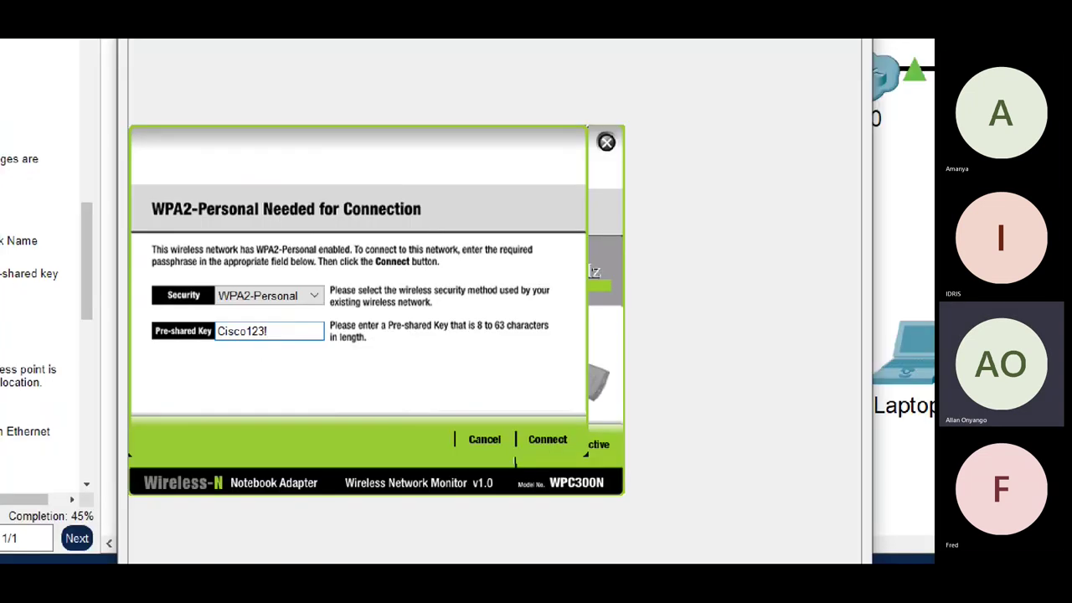
pyautogui.moveTo(523, 459)
pyautogui.mouseDown()
pyautogui.moveTo(563, 444)
pyautogui.moveTo(513, 436)
pyautogui.moveTo(510, 454)
pyautogui.mouseUp()
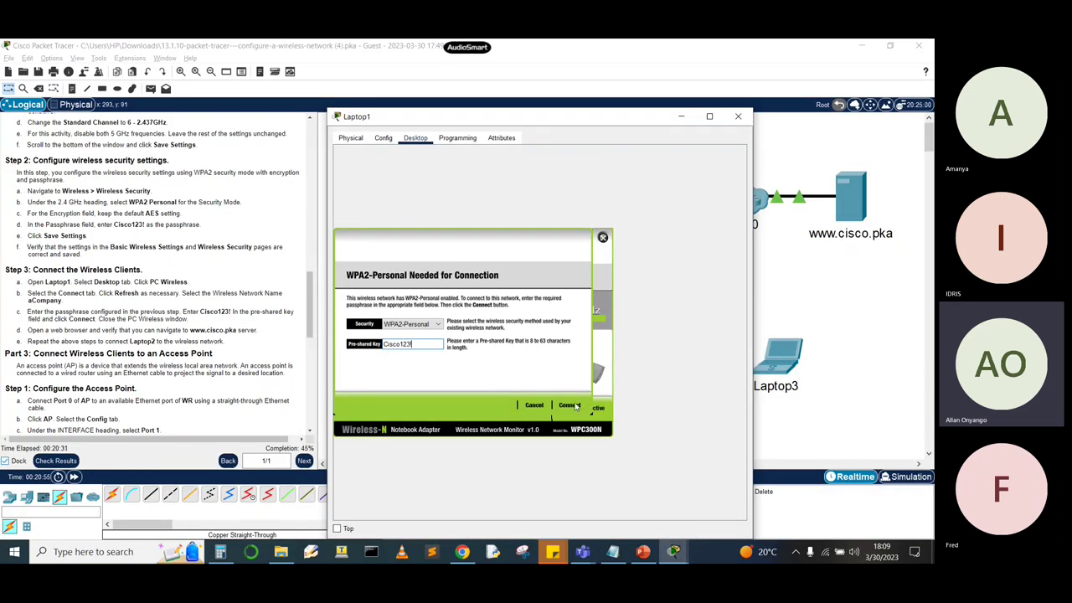
pyautogui.click(569, 406)
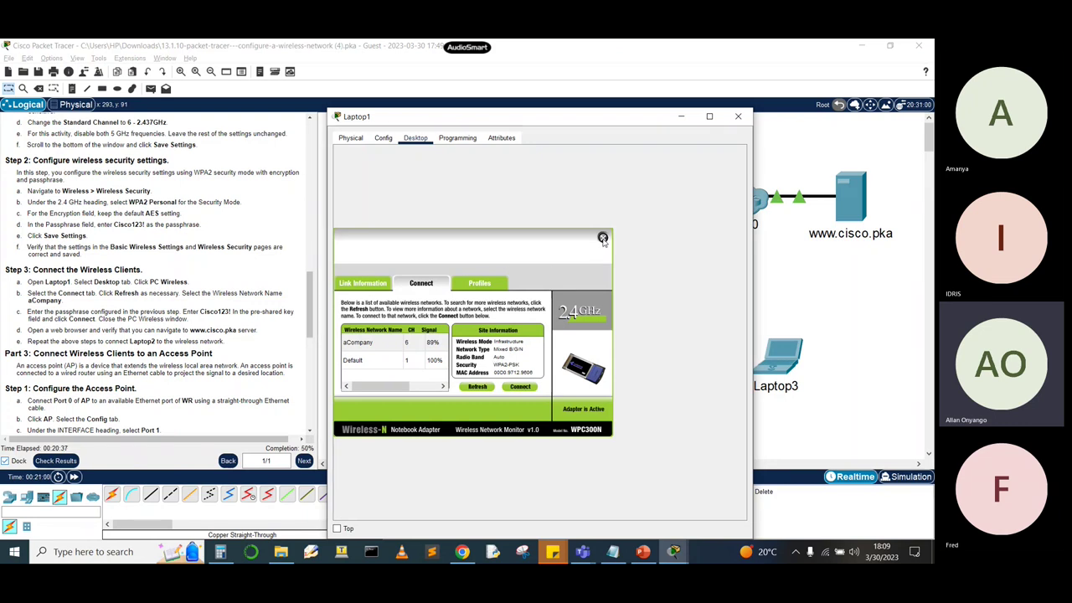
pyautogui.click(602, 238)
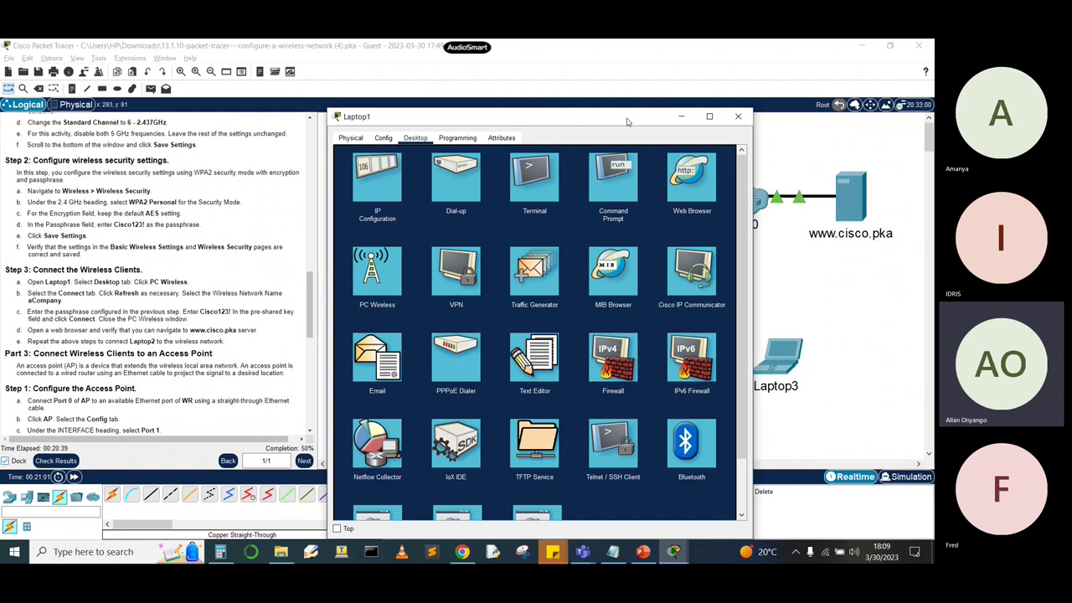
pyautogui.moveTo(659, 111); pyautogui.dragTo(749, 433)
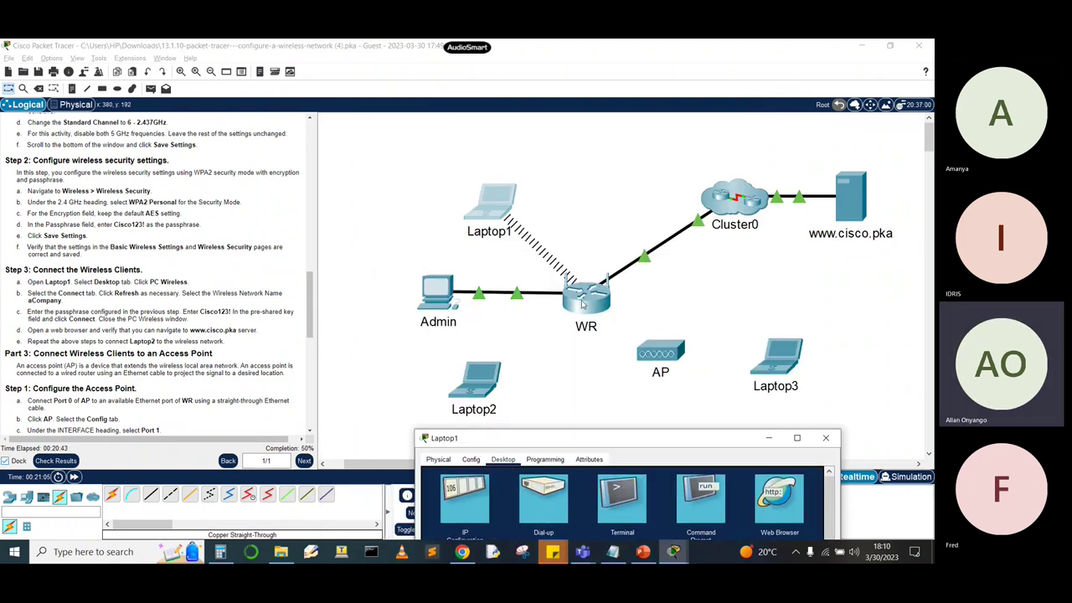
# Move Laptop1's window back up and review its IP Configuration settings.
pyautogui.moveTo(617, 442); pyautogui.dragTo(594, 386)
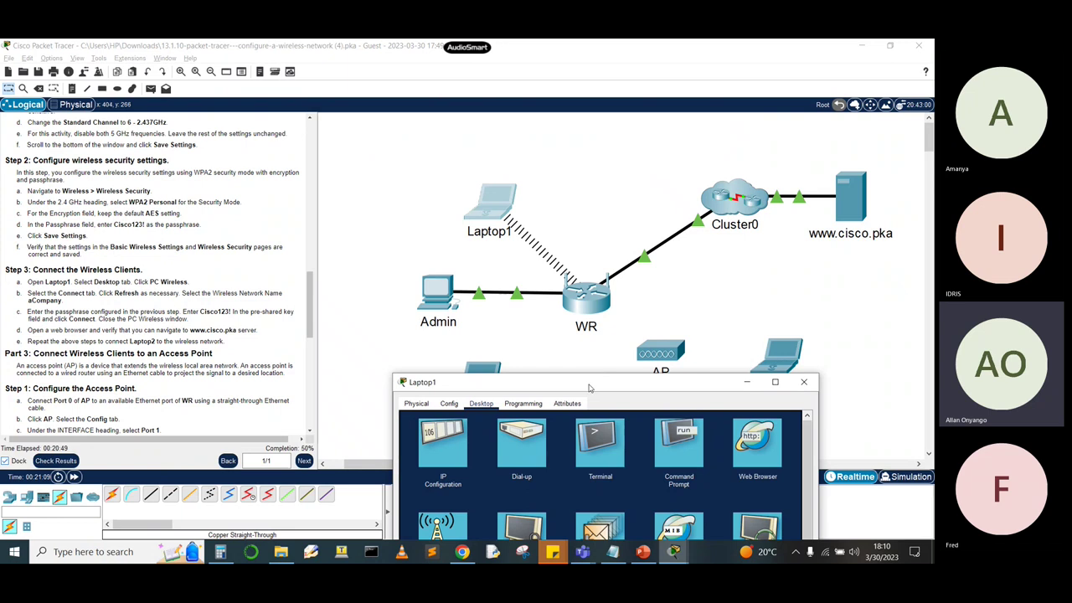
pyautogui.moveTo(591, 387); pyautogui.dragTo(541, 149)
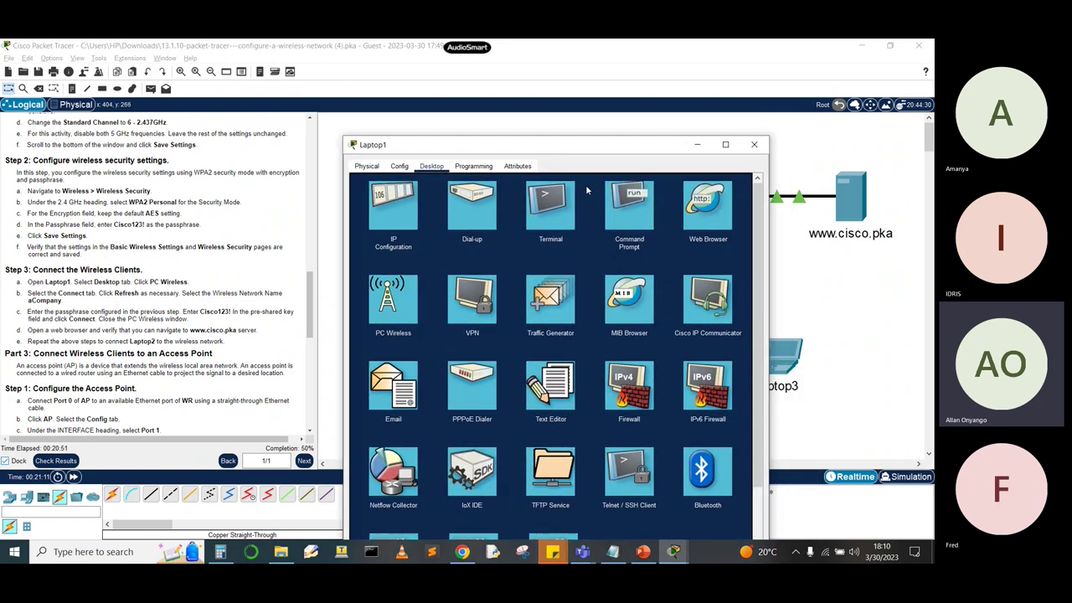
pyautogui.click(401, 206)
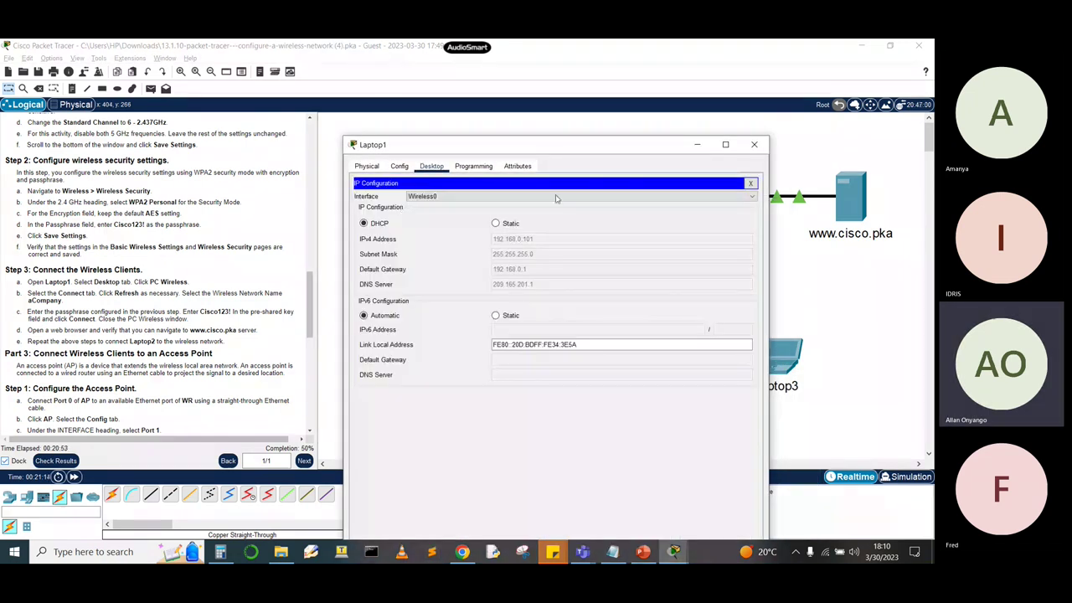
pyautogui.click(750, 183)
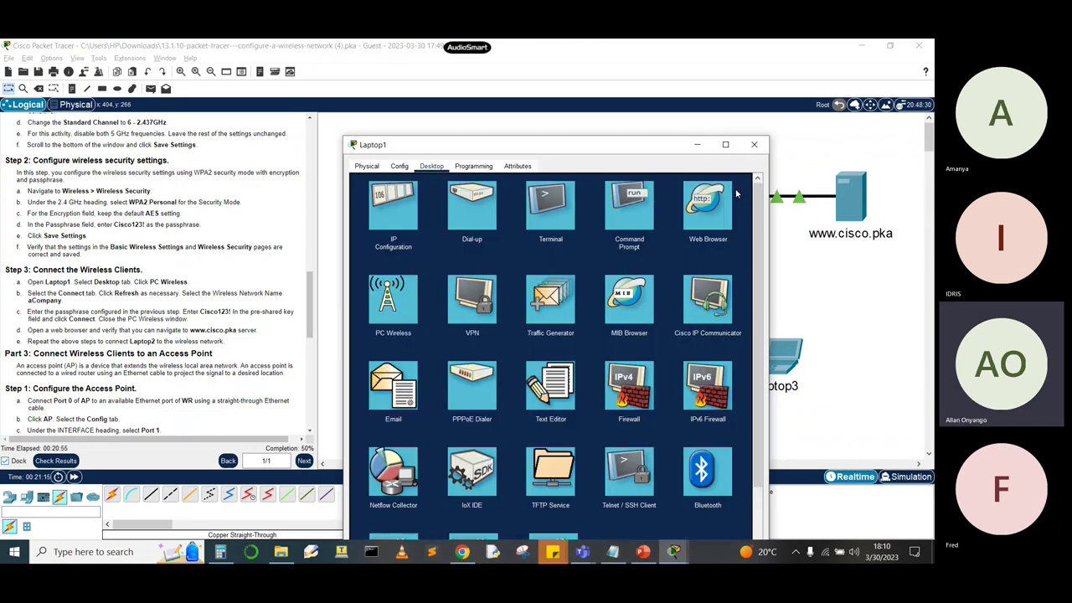
# Run ipconfig to confirm address 192.168.0.101 with gateway 192.168.0.1.
pyautogui.click(643, 210)
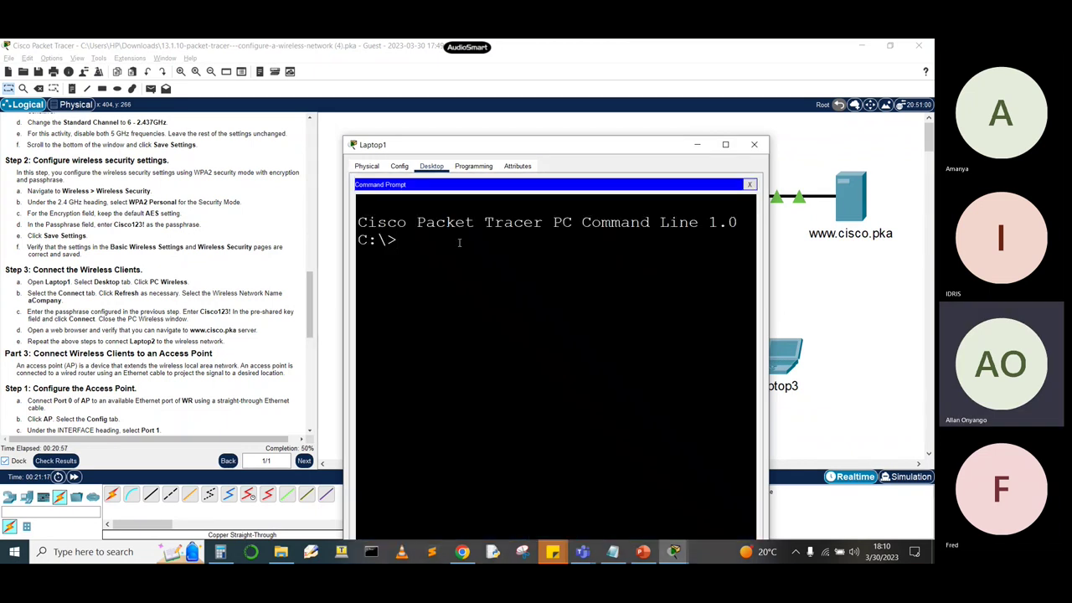
pyautogui.write('ipconfig')
pyautogui.press('Return')
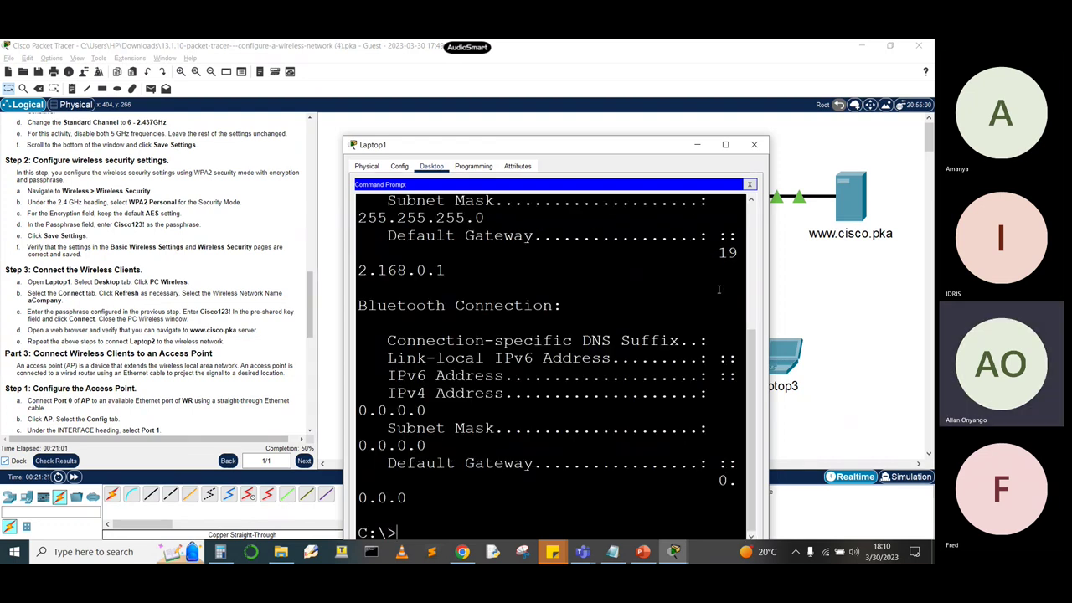
pyautogui.moveTo(769, 280); pyautogui.dragTo(931, 272)
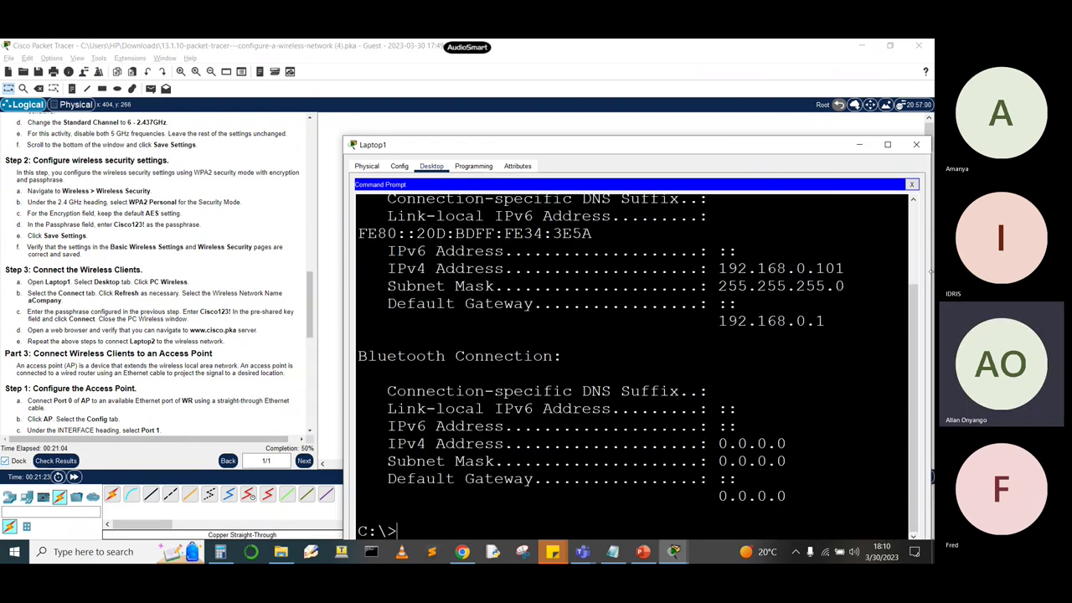
pyautogui.scroll(2, 819, 286)
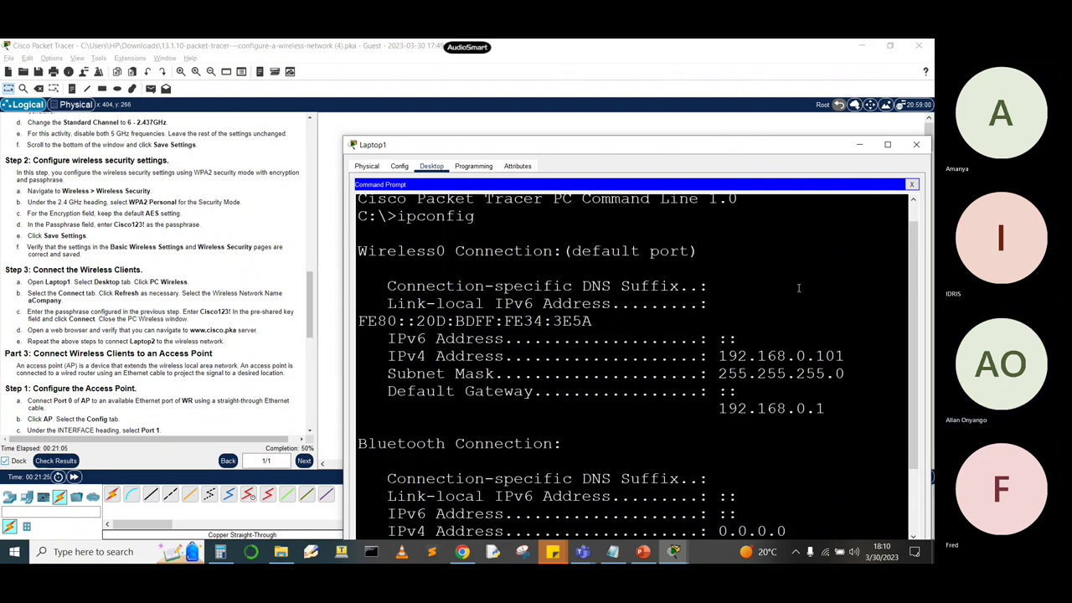
pyautogui.moveTo(753, 368); pyautogui.dragTo(846, 356)
pyautogui.click(846, 356)
pyautogui.moveTo(780, 379); pyautogui.dragTo(806, 375)
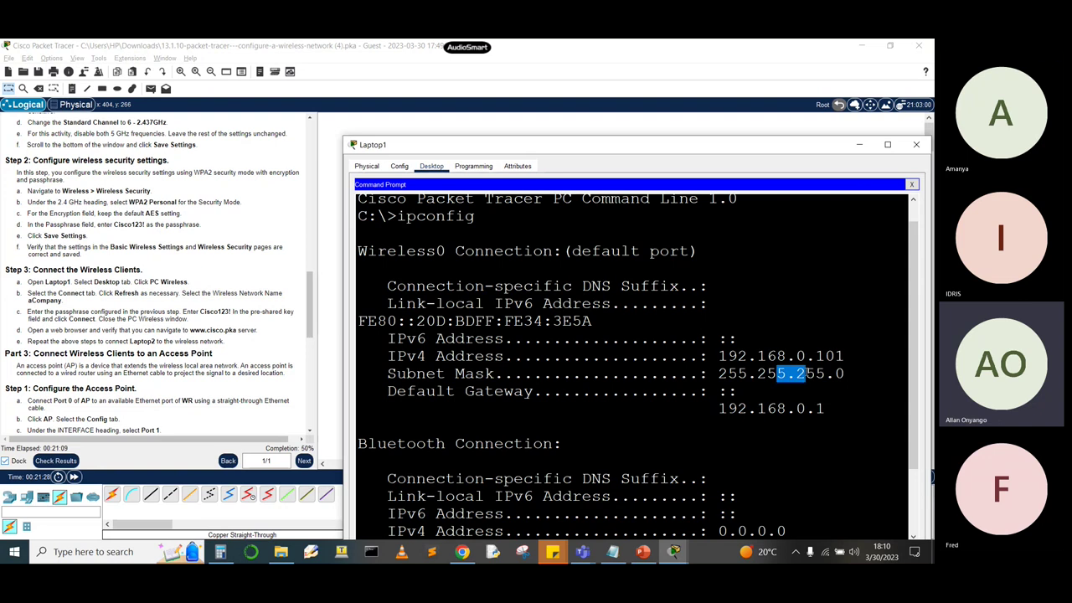
pyautogui.moveTo(765, 408); pyautogui.dragTo(806, 409)
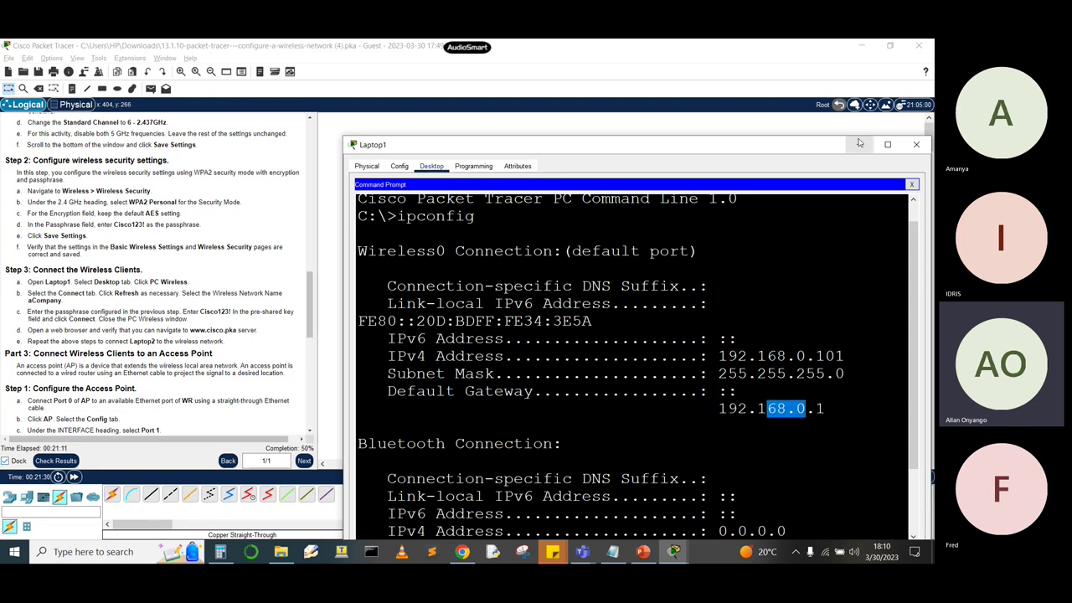
pyautogui.click(911, 184)
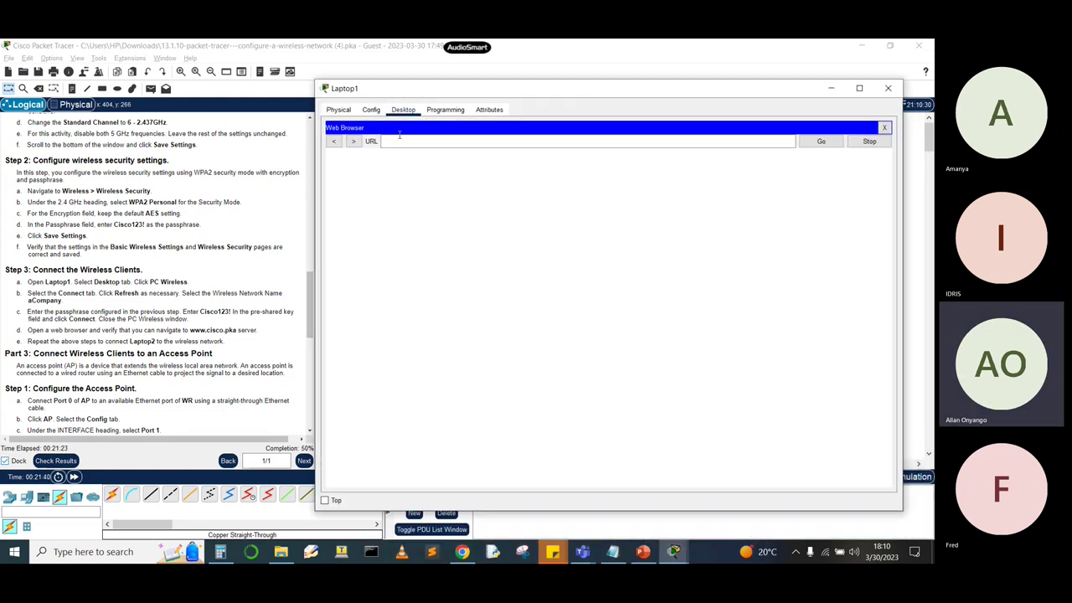
pyautogui.click(399, 138)
pyautogui.write('www')
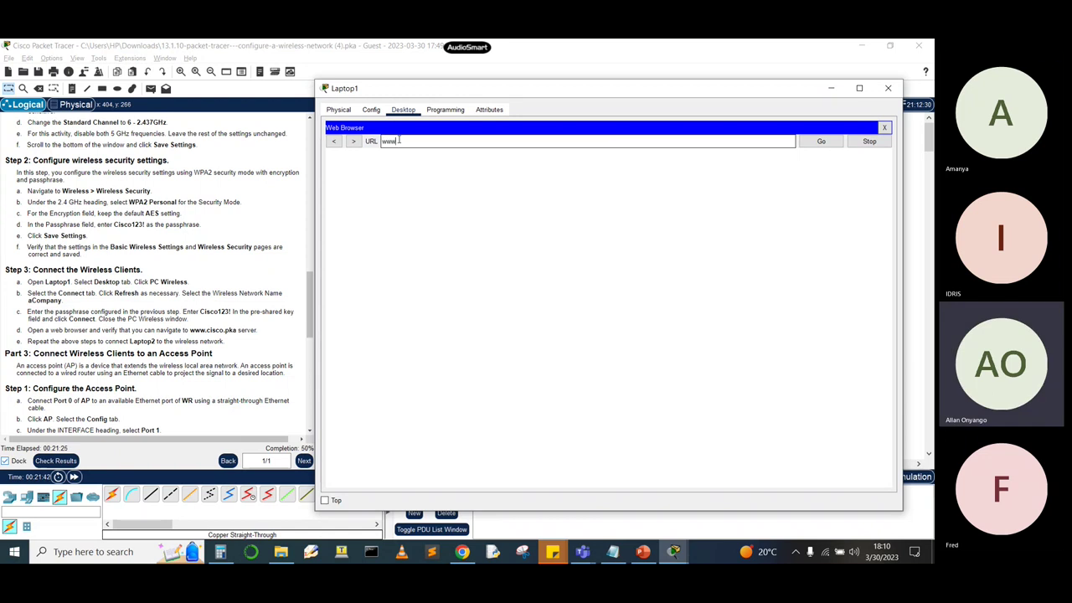
pyautogui.write('.cis')
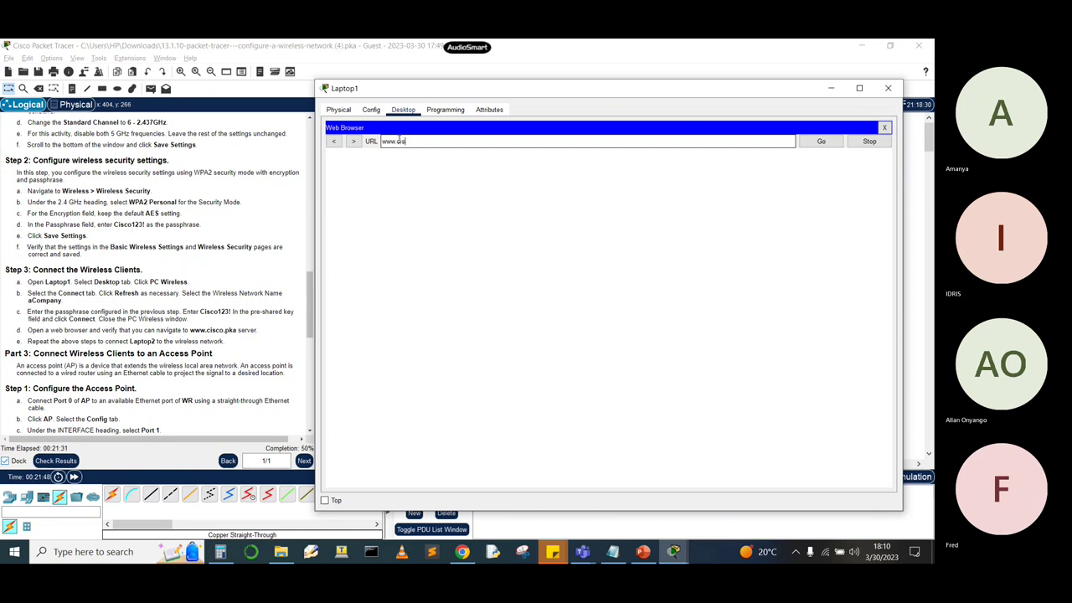
pyautogui.write('co.p')
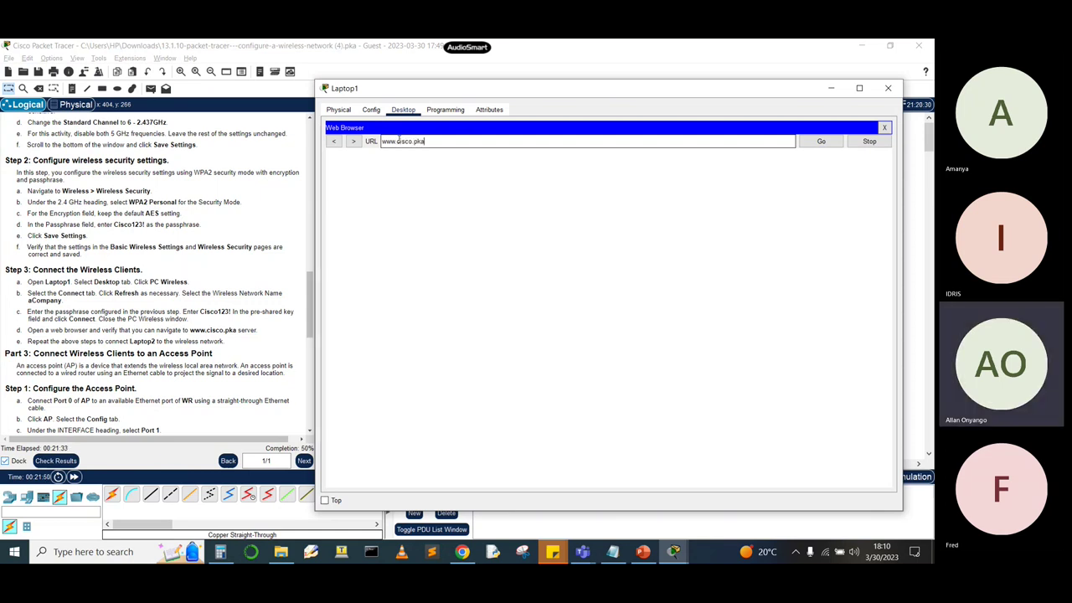
pyautogui.write('ka')
pyautogui.press('Return')
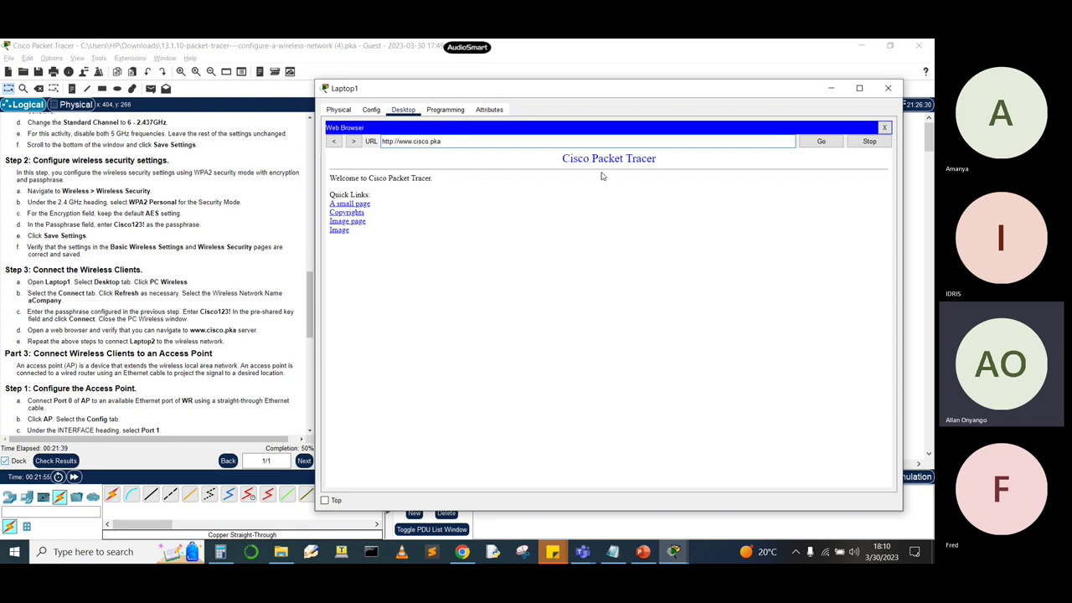
pyautogui.moveTo(599, 159); pyautogui.dragTo(675, 159)
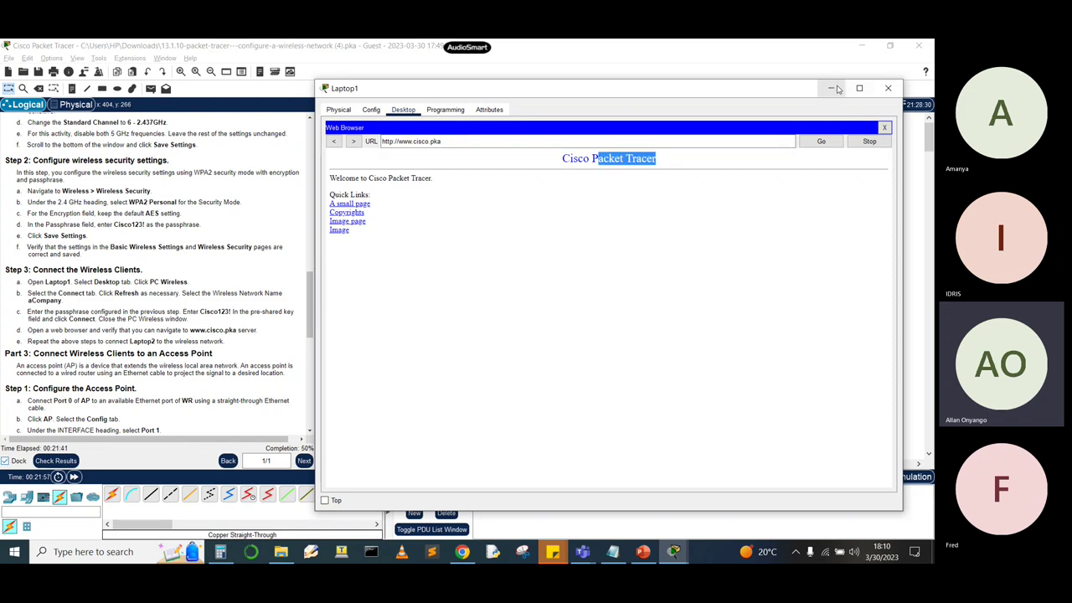
pyautogui.click(886, 126)
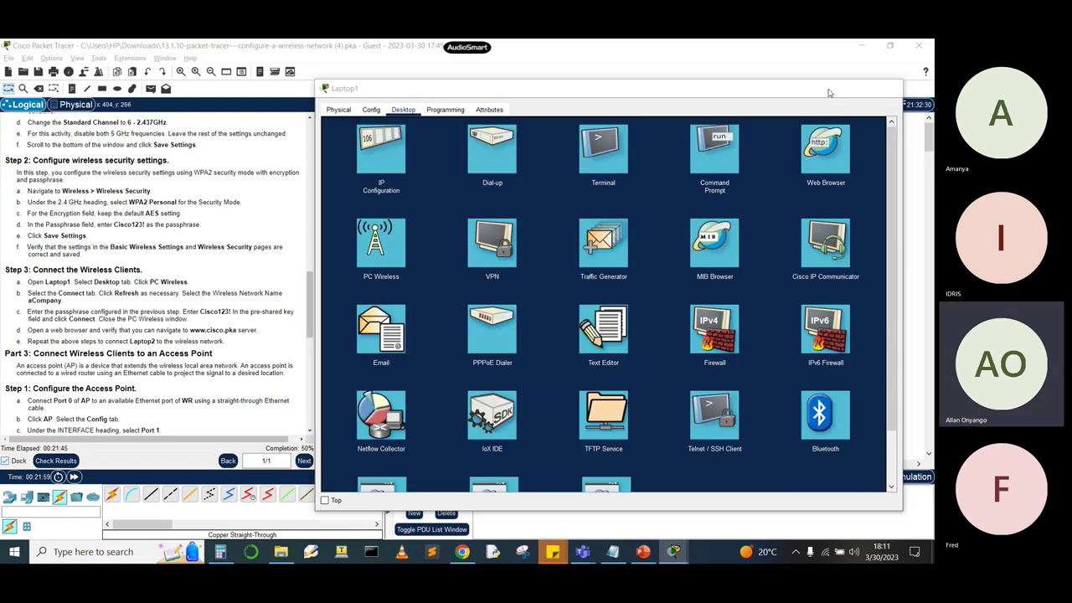
pyautogui.click(888, 88)
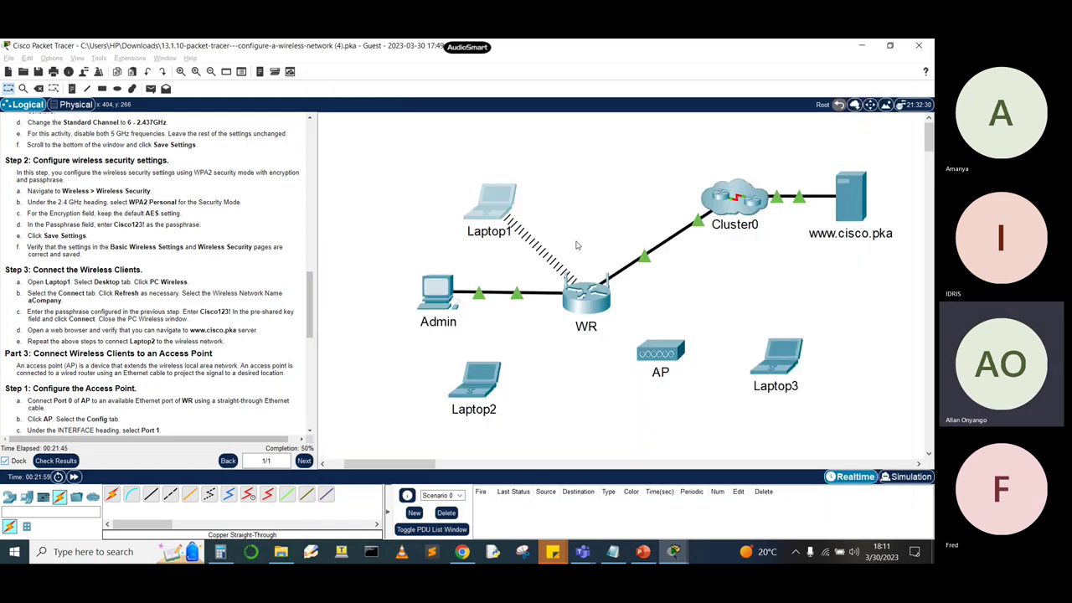
# Join Laptop2 to aCompany through PC Wireless using the pre-shared key, then close the monitor.
pyautogui.click(482, 391)
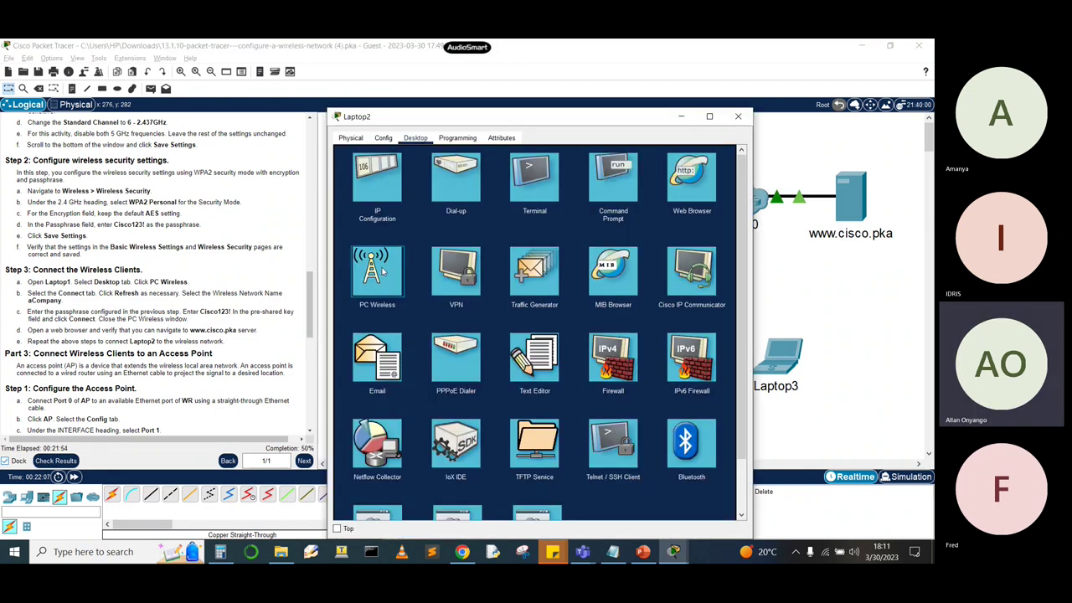
pyautogui.click(381, 269)
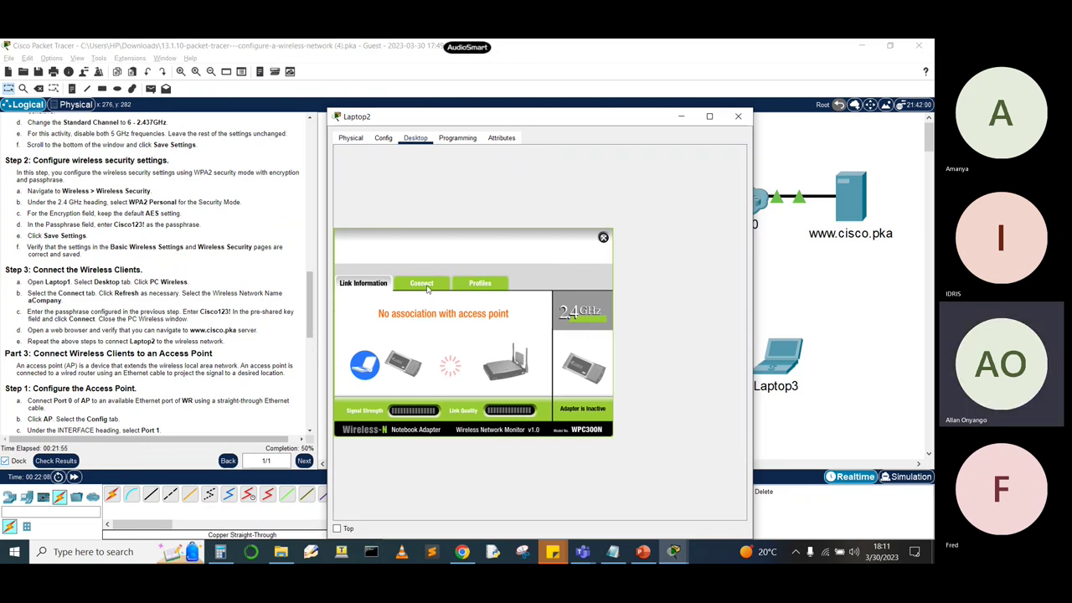
pyautogui.click(423, 284)
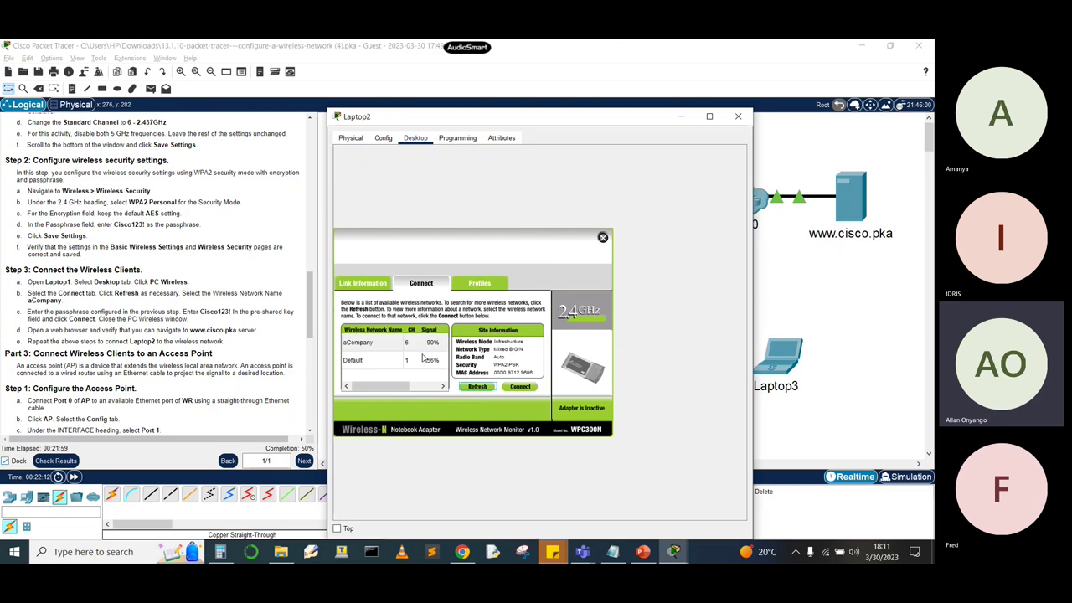
pyautogui.click(369, 344)
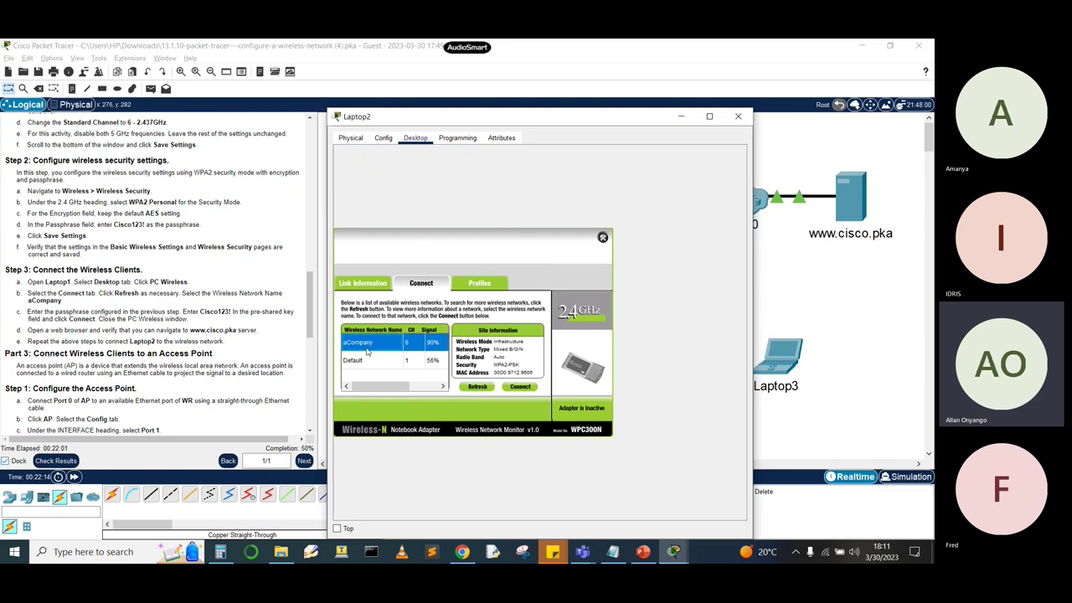
pyautogui.click(526, 388)
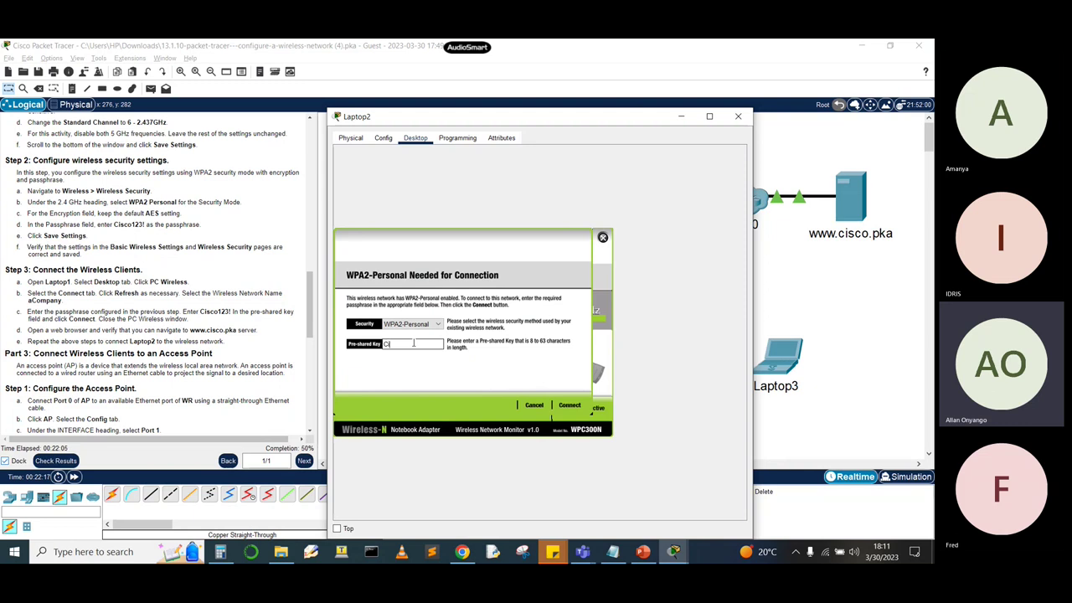
pyautogui.write('Cisco123!')
pyautogui.click(570, 406)
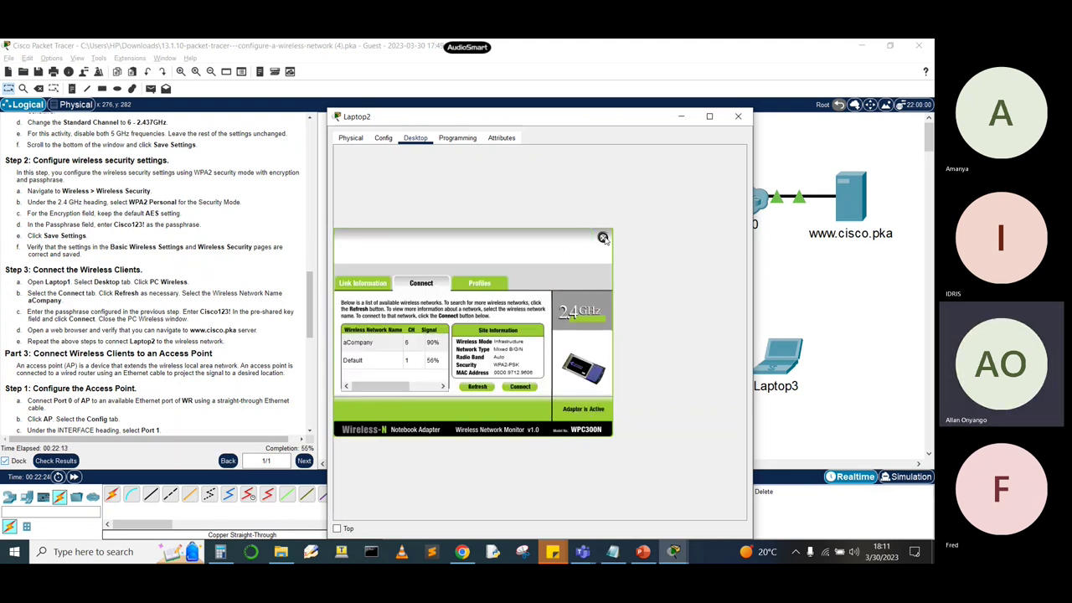
pyautogui.click(603, 237)
# Reposition Laptop2's window, then close it when it stops responding.
pyautogui.moveTo(637, 124); pyautogui.dragTo(505, 431)
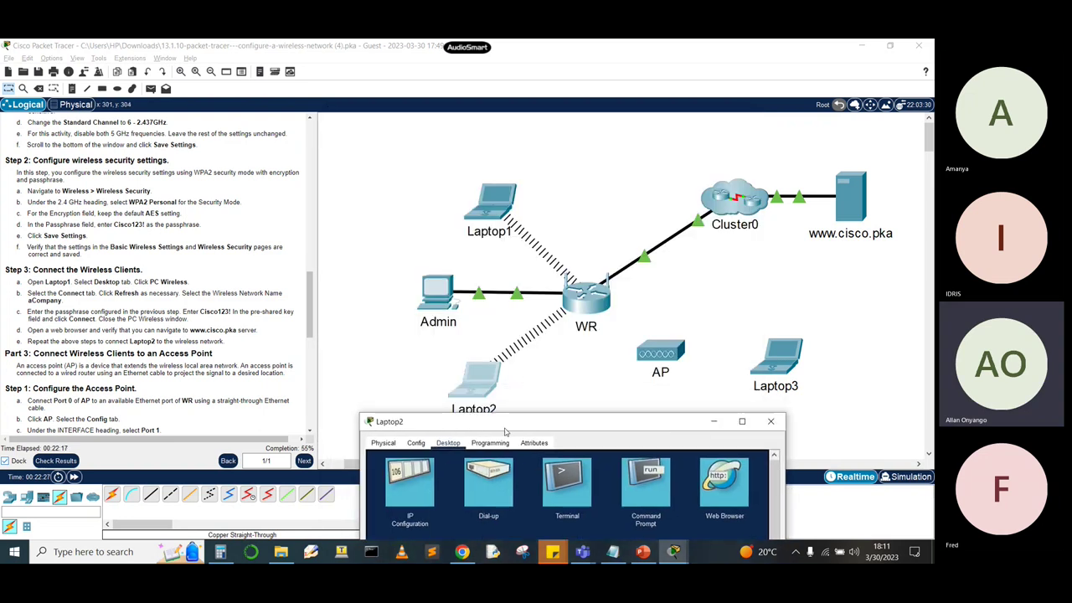
pyautogui.moveTo(505, 428); pyautogui.dragTo(510, 462)
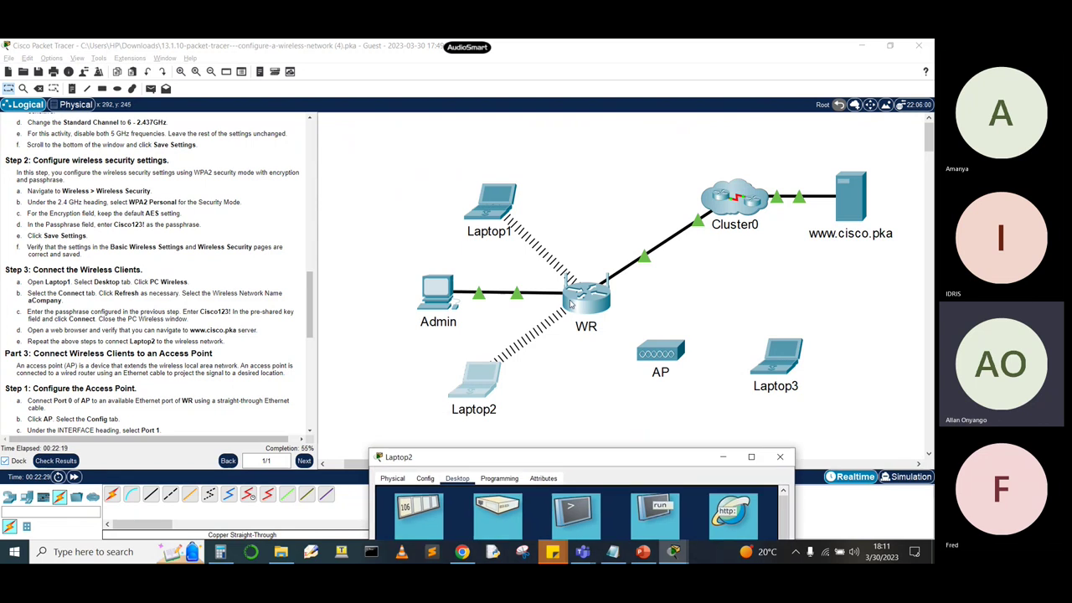
pyautogui.moveTo(597, 460); pyautogui.dragTo(576, 151)
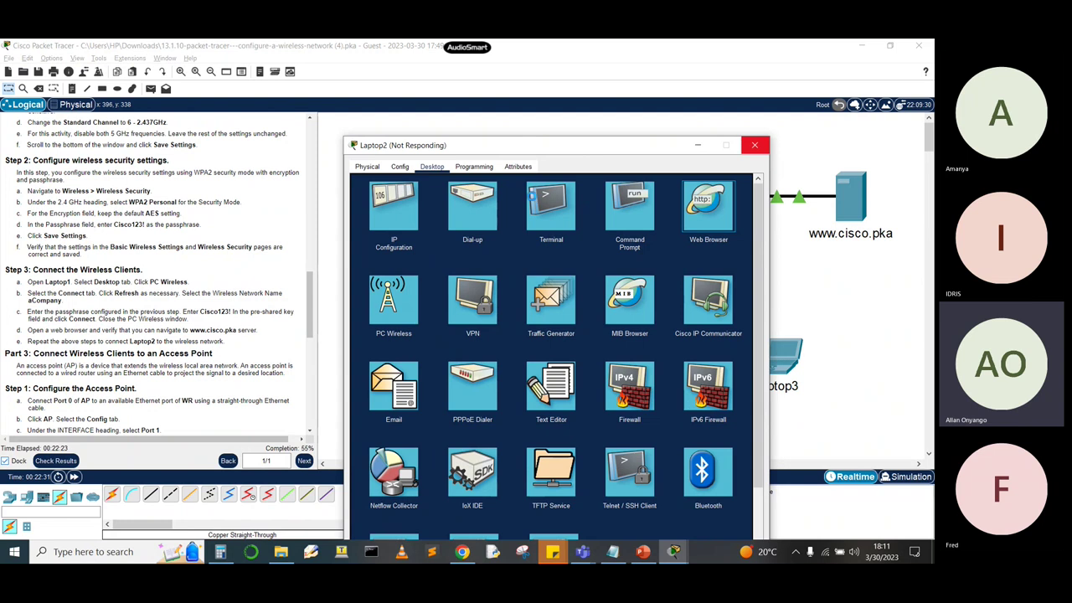
pyautogui.click(753, 145)
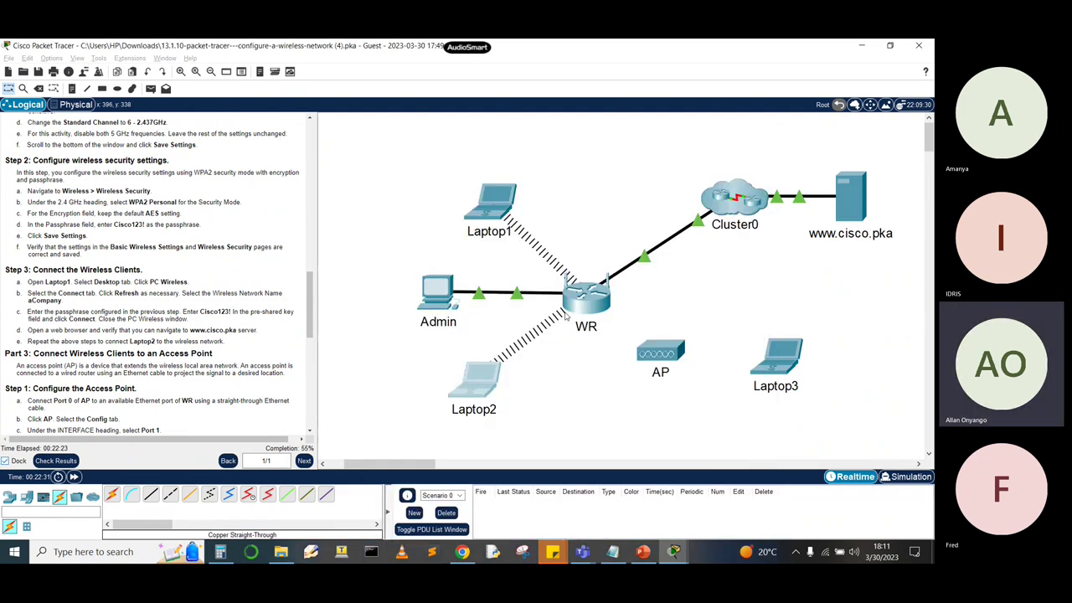
pyautogui.click(474, 377)
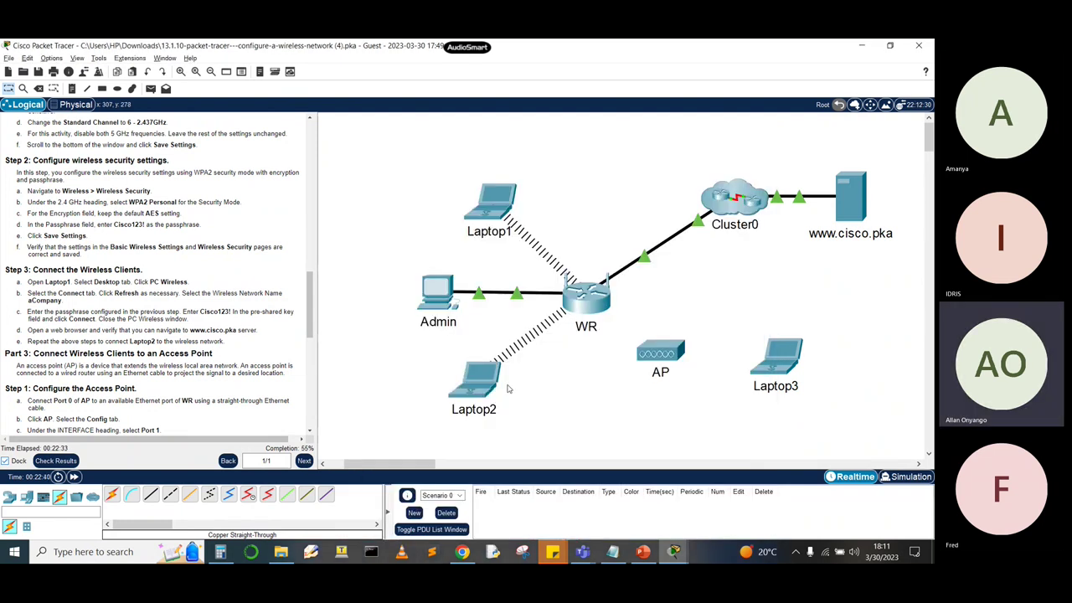
pyautogui.moveTo(467, 398); pyautogui.dragTo(454, 145)
pyautogui.click(362, 190)
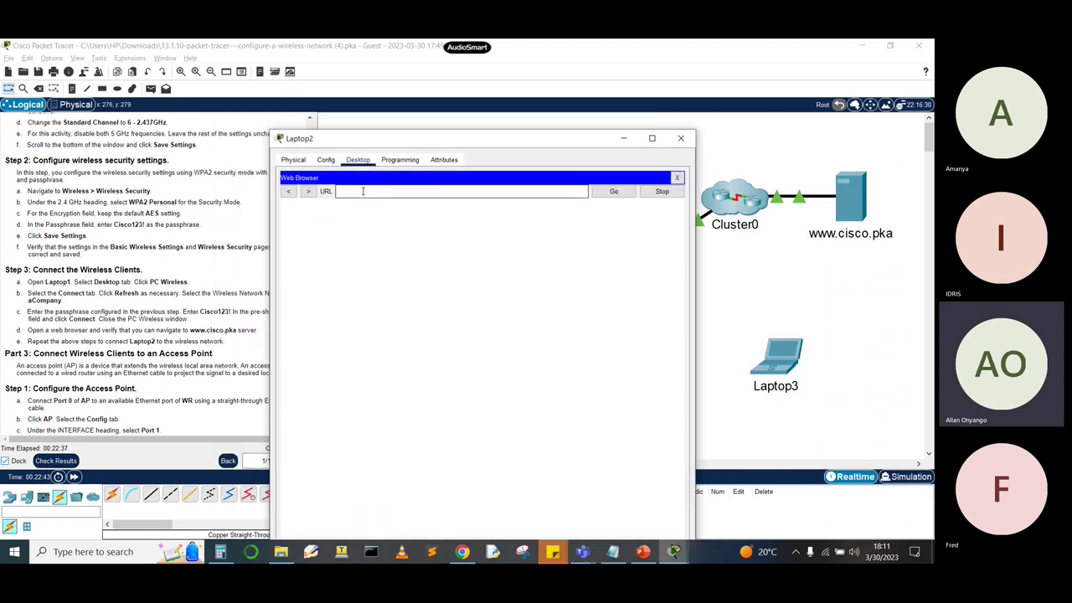
pyautogui.write('www.cisco')
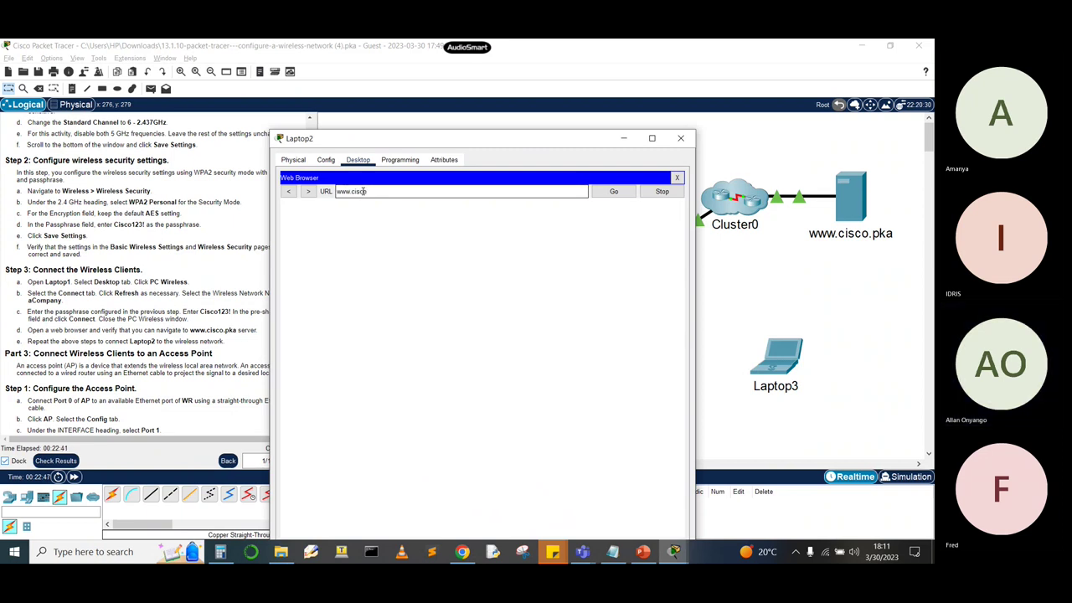
pyautogui.write('.p')
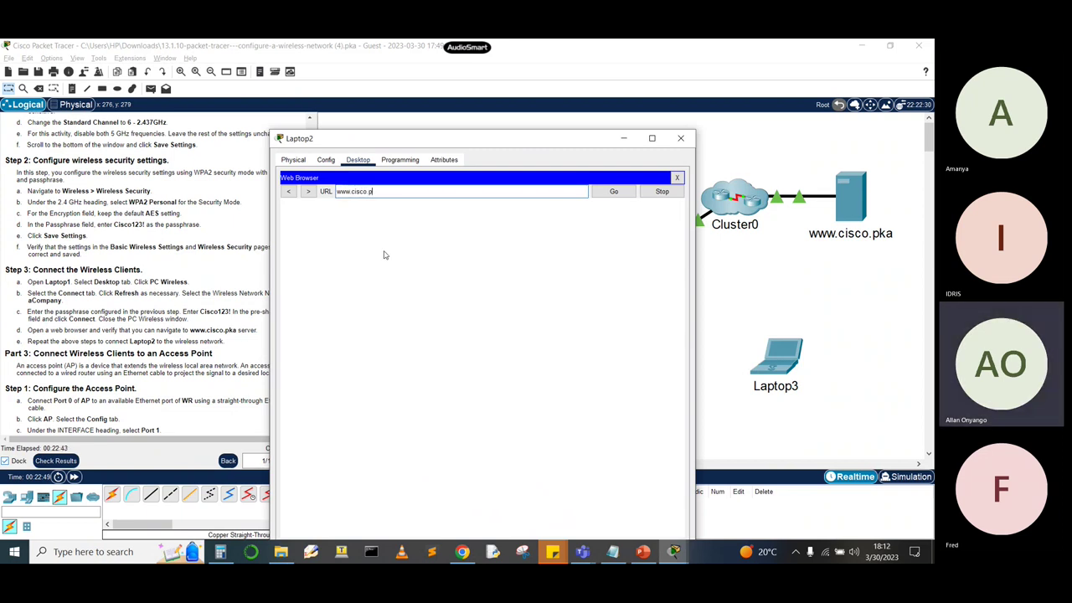
pyautogui.write('ka')
pyautogui.press('Return')
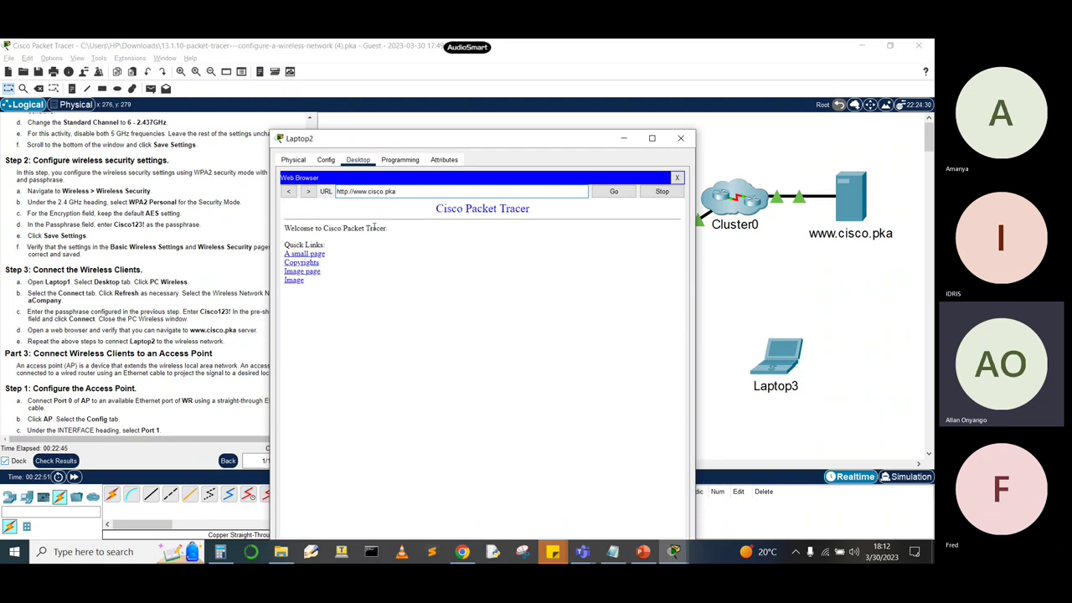
pyautogui.click(680, 138)
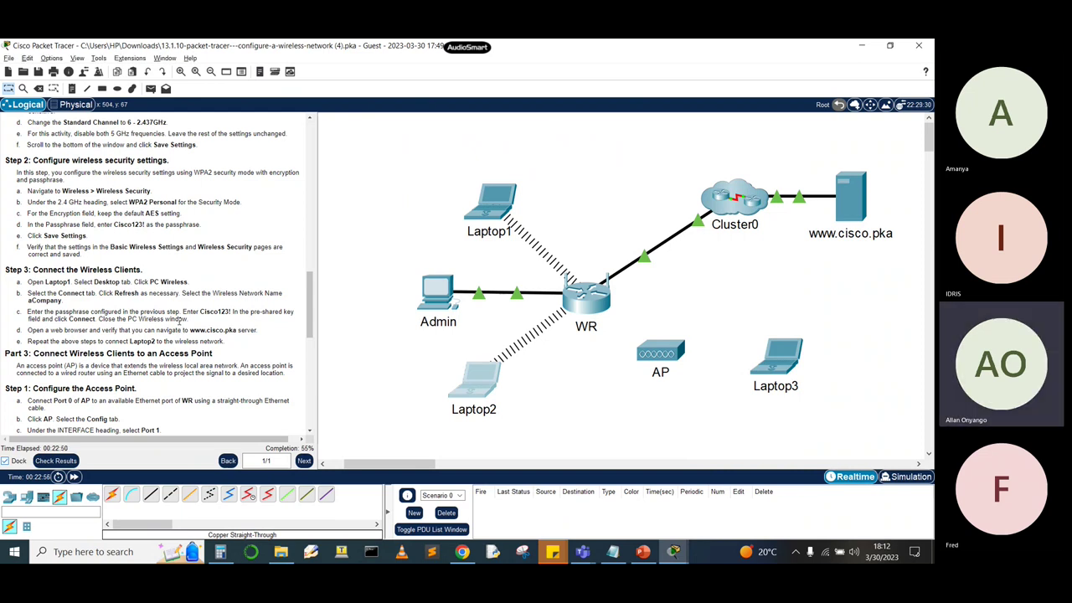
pyautogui.scroll(-2, 151, 306)
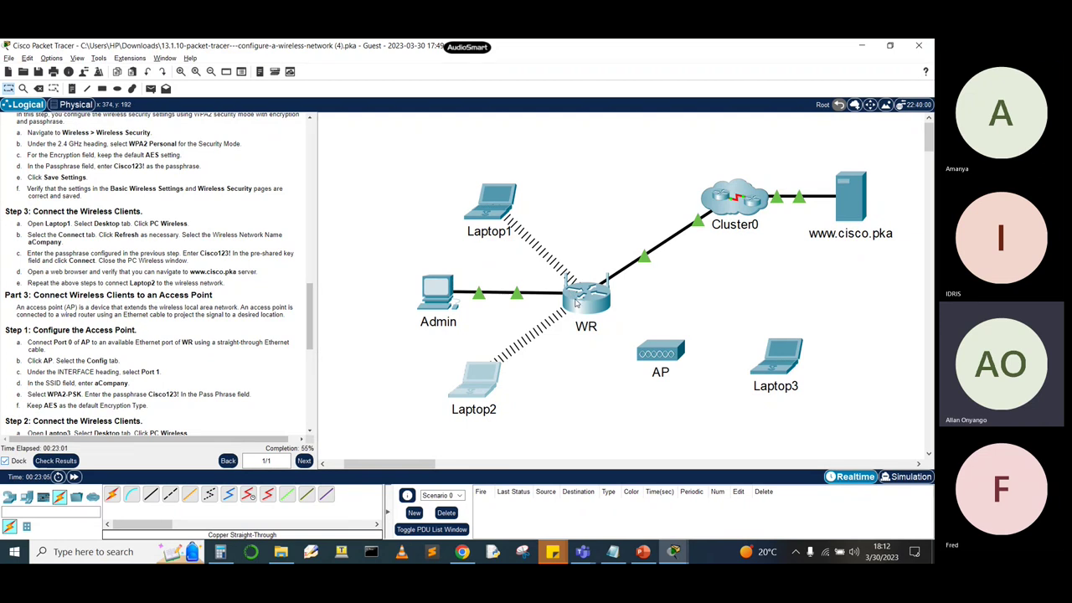
pyautogui.moveTo(576, 303)
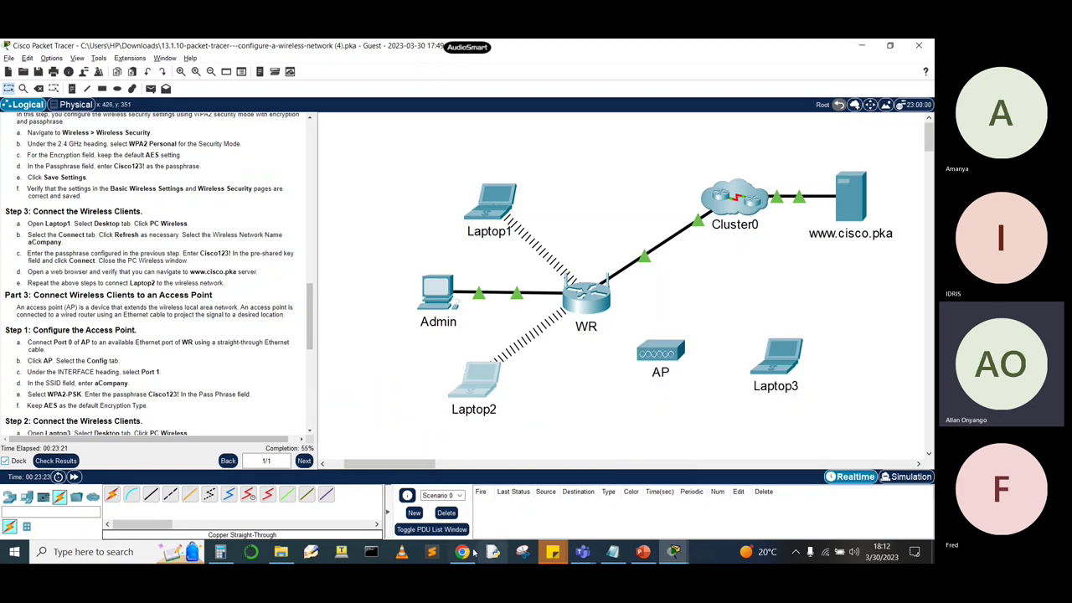
pyautogui.moveTo(470, 551)
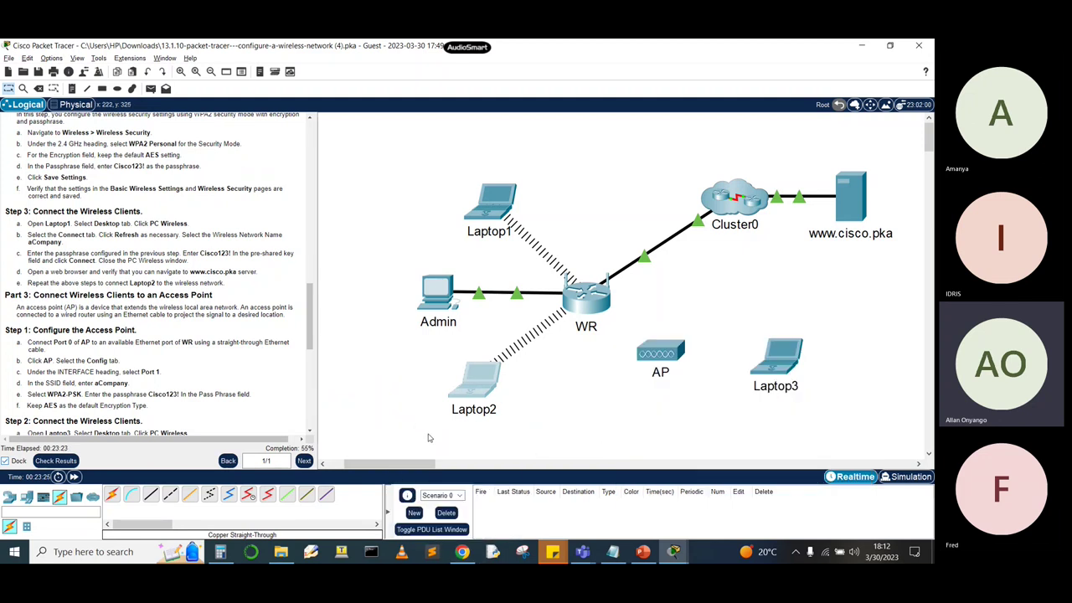
pyautogui.scroll(-3, 146, 392)
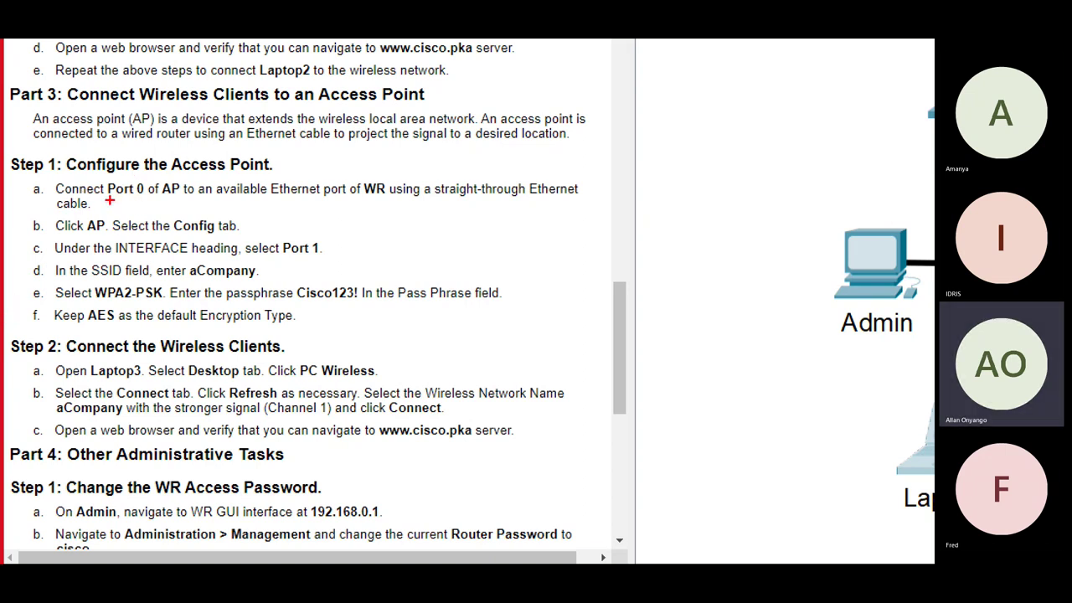
pyautogui.moveTo(111, 201); pyautogui.dragTo(165, 202)
pyautogui.moveTo(271, 192); pyautogui.dragTo(374, 199)
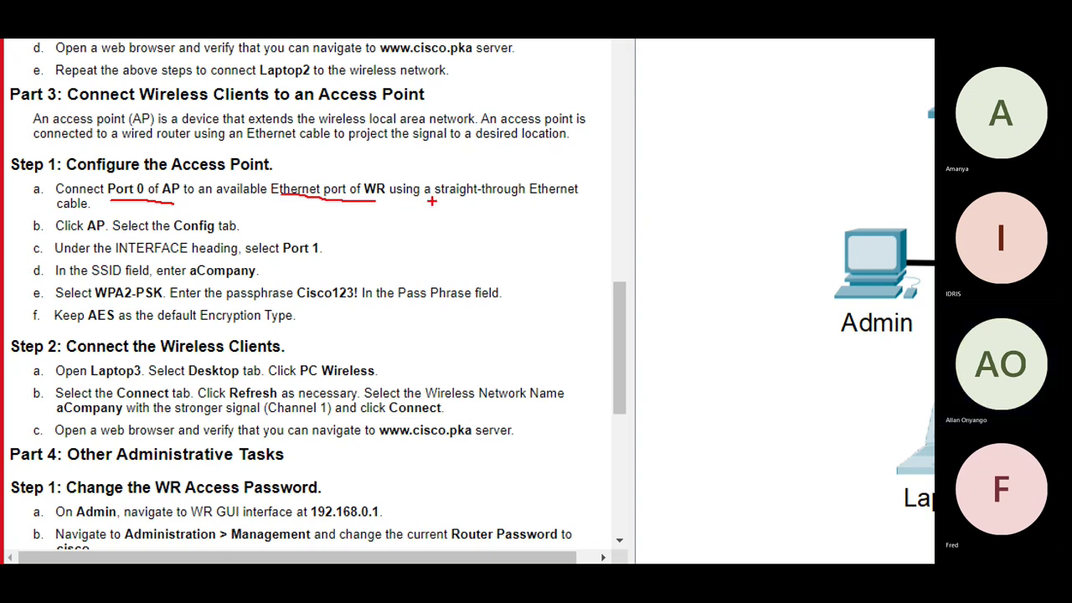
pyautogui.moveTo(435, 211); pyautogui.dragTo(492, 212)
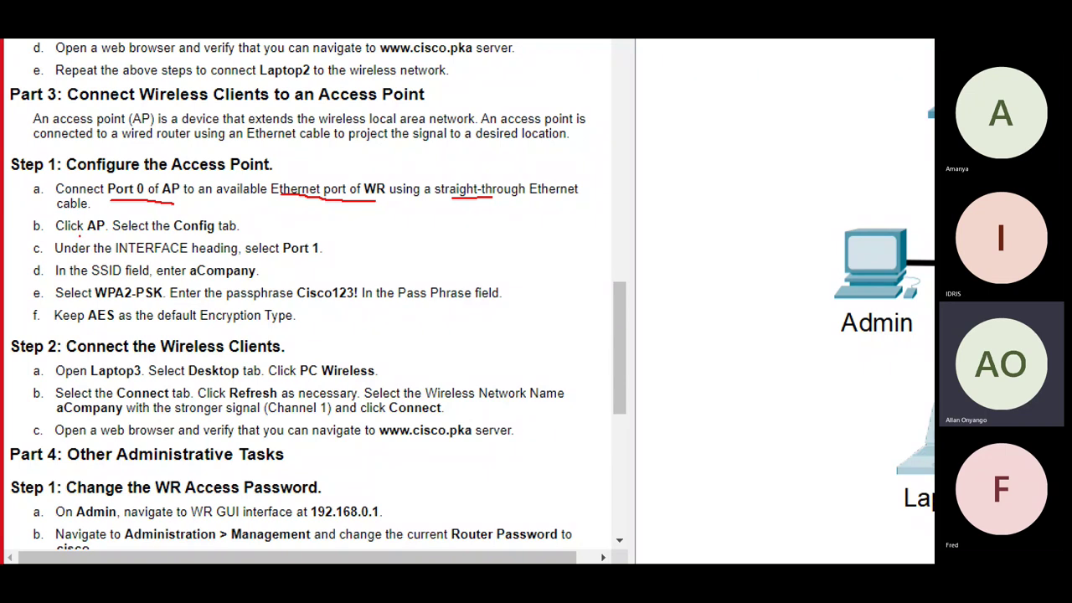
pyautogui.moveTo(82, 234); pyautogui.dragTo(231, 236)
pyautogui.moveTo(148, 262); pyautogui.dragTo(210, 260)
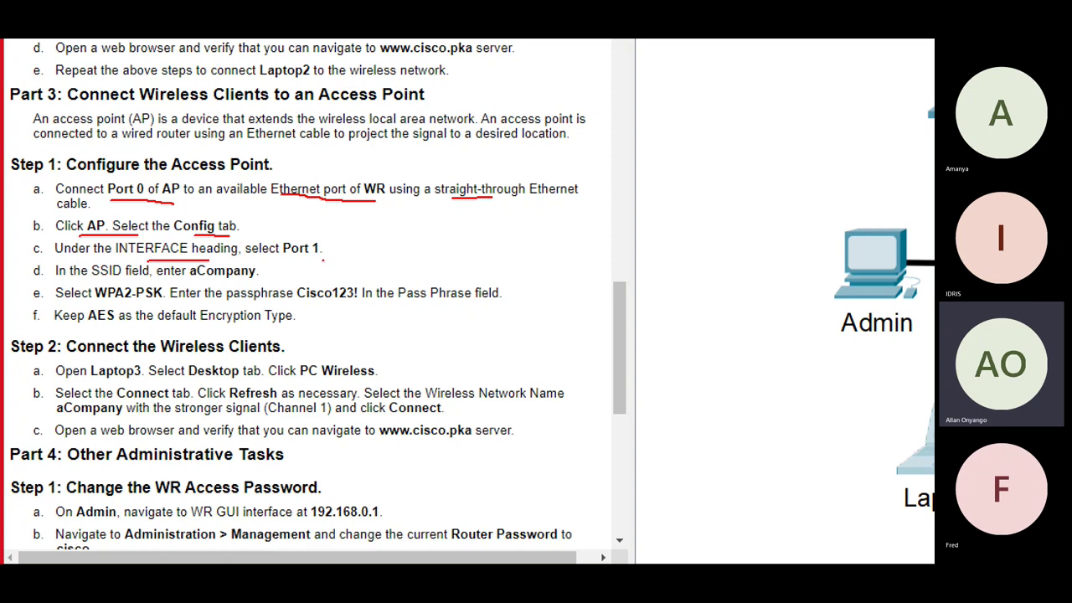
pyautogui.moveTo(324, 260)
pyautogui.mouseDown()
pyautogui.moveTo(335, 236)
pyautogui.moveTo(277, 251)
pyautogui.mouseUp()
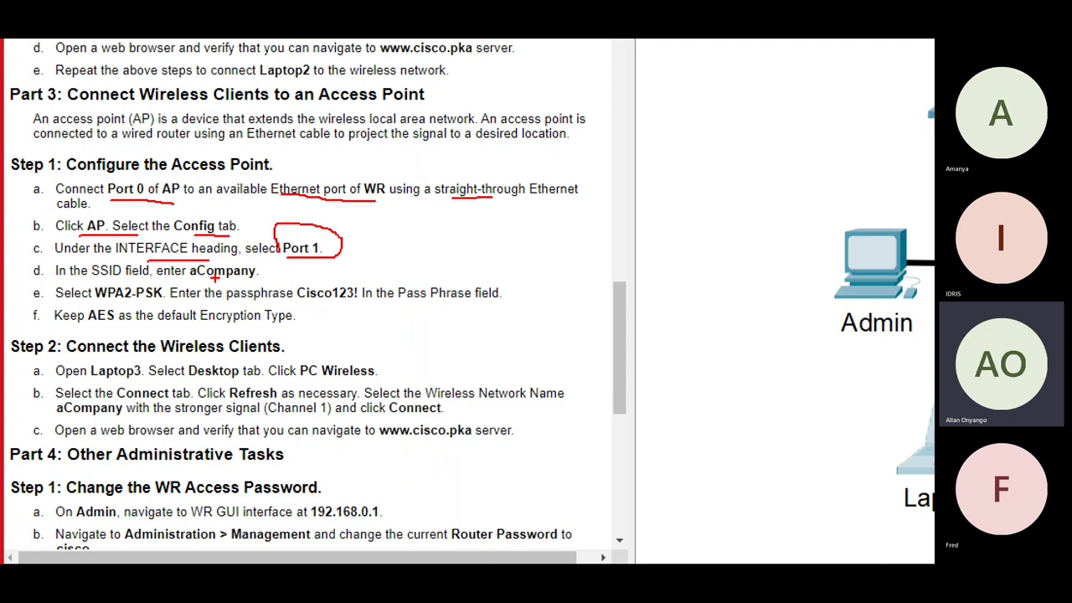
pyautogui.moveTo(214, 279); pyautogui.dragTo(336, 281)
pyautogui.moveTo(124, 304); pyautogui.dragTo(169, 302)
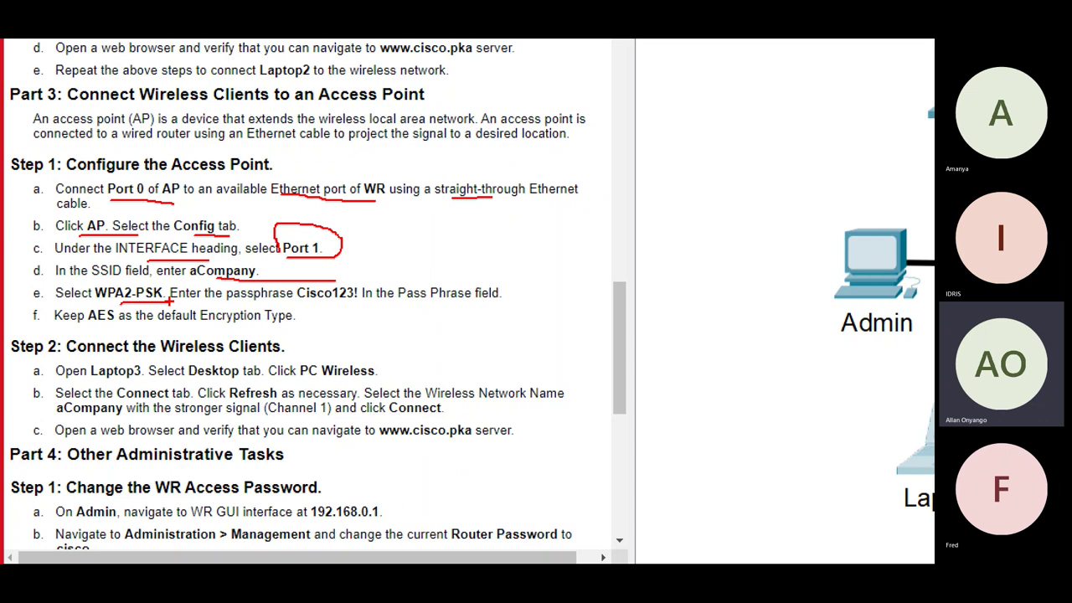
pyautogui.moveTo(308, 308); pyautogui.dragTo(359, 306)
pyautogui.moveTo(87, 326); pyautogui.dragTo(134, 329)
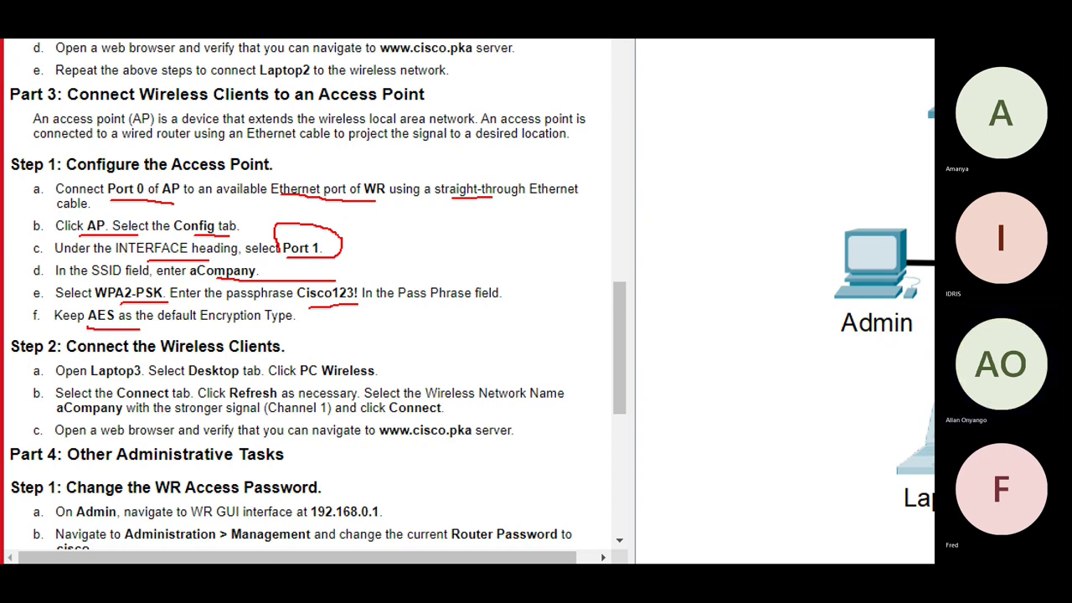
pyautogui.press('Escape')
pyautogui.click(154, 497)
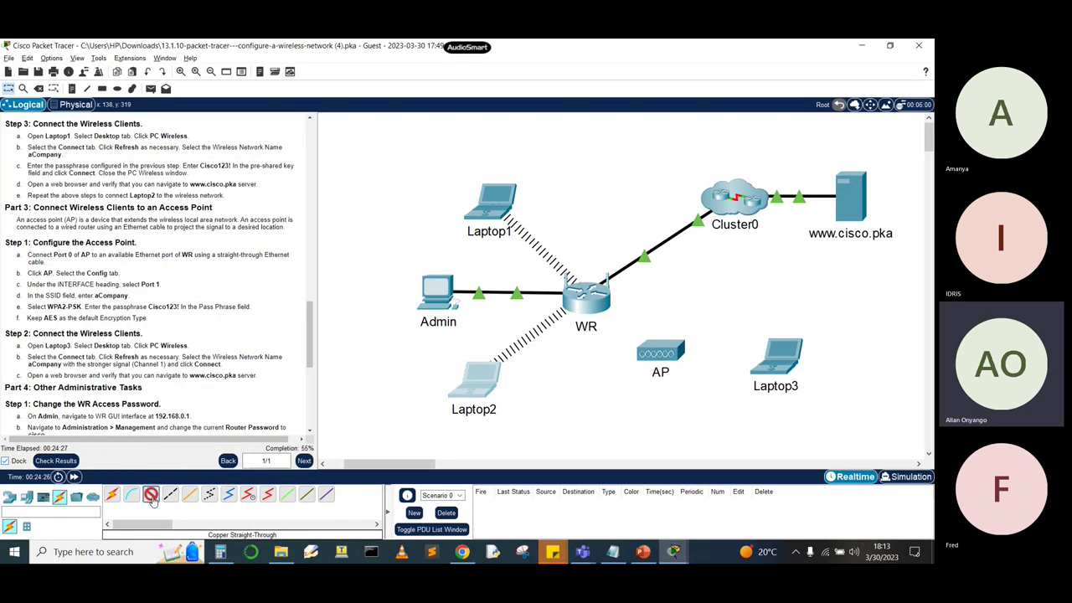
pyautogui.click(662, 354)
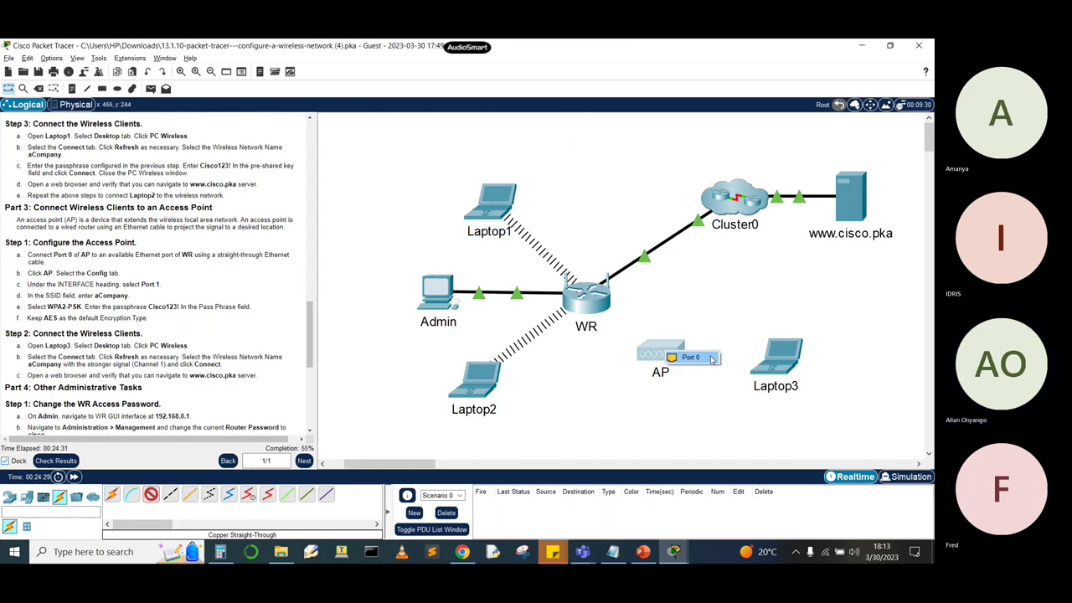
pyautogui.click(711, 358)
pyautogui.click(598, 312)
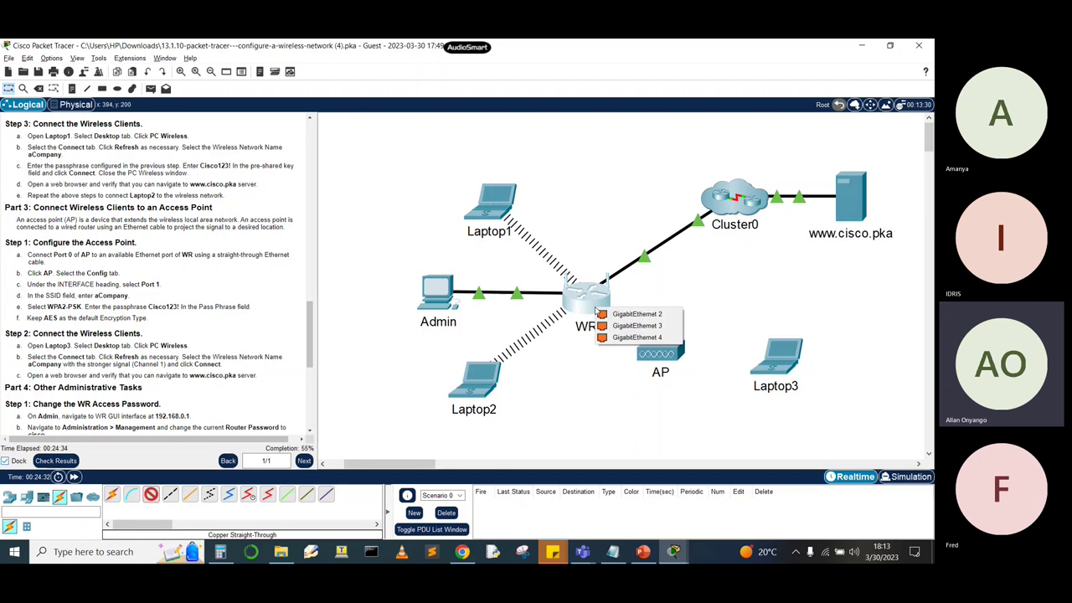
pyautogui.click(600, 314)
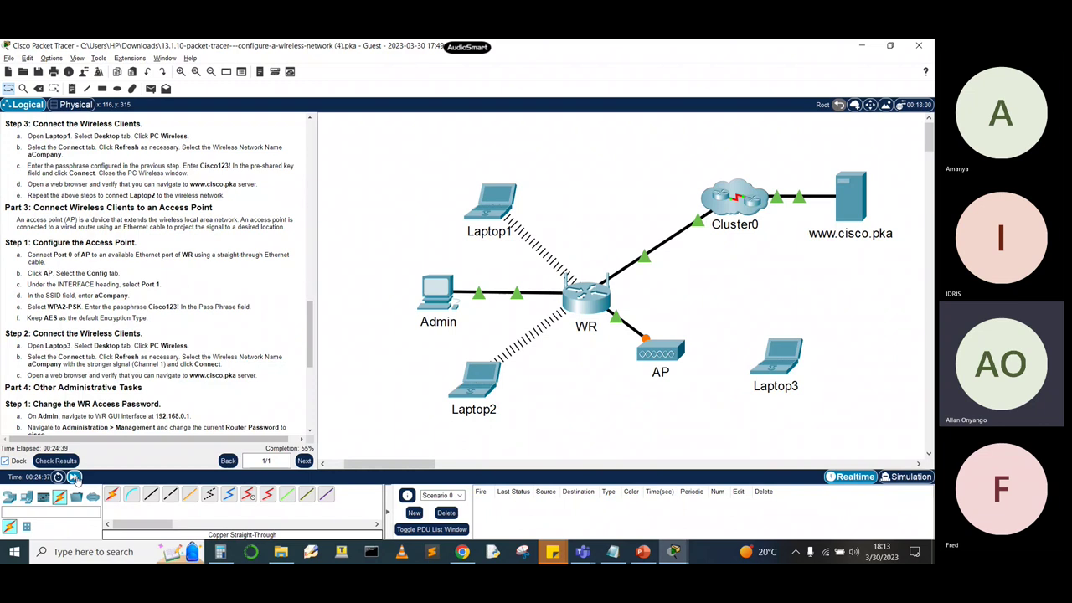
pyautogui.click(74, 476)
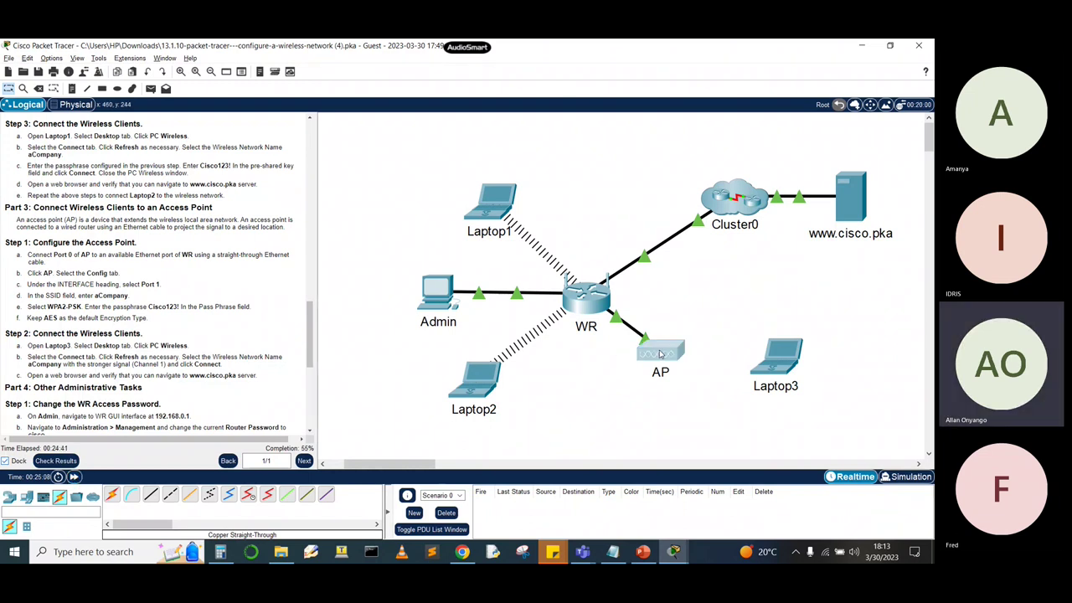
pyautogui.moveTo(660, 354); pyautogui.dragTo(786, 333)
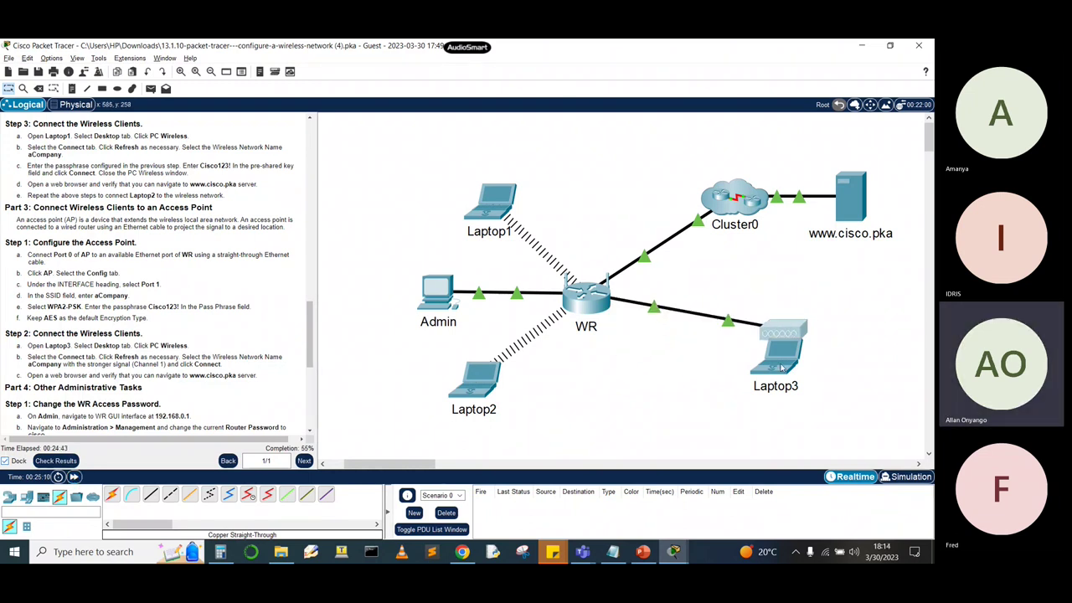
pyautogui.moveTo(783, 370); pyautogui.dragTo(890, 413)
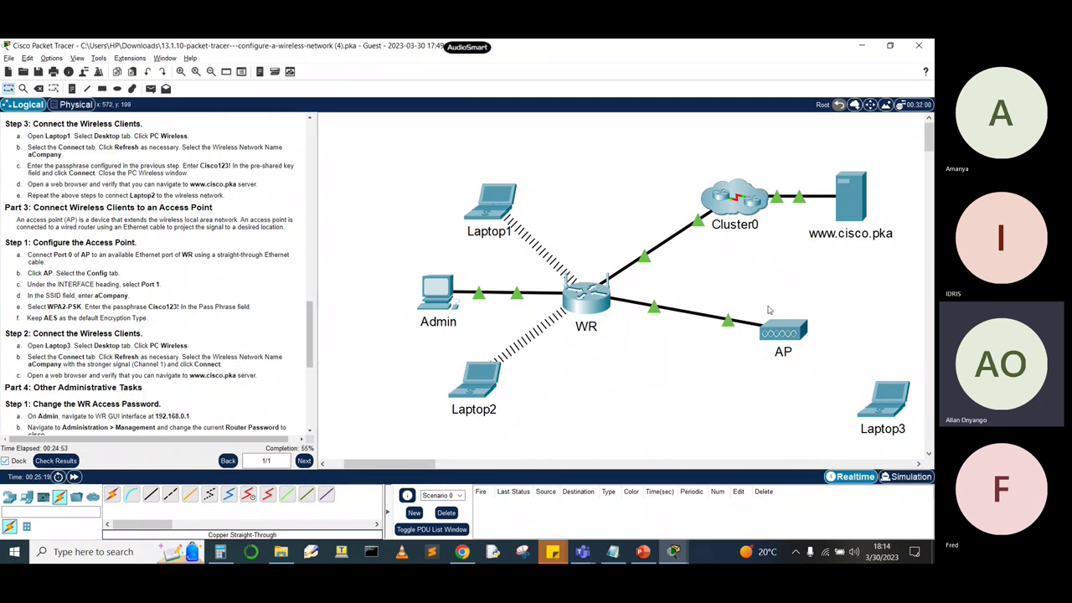
# Change the AP's Port 1 SSID from Default to aCompany.
pyautogui.click(786, 332)
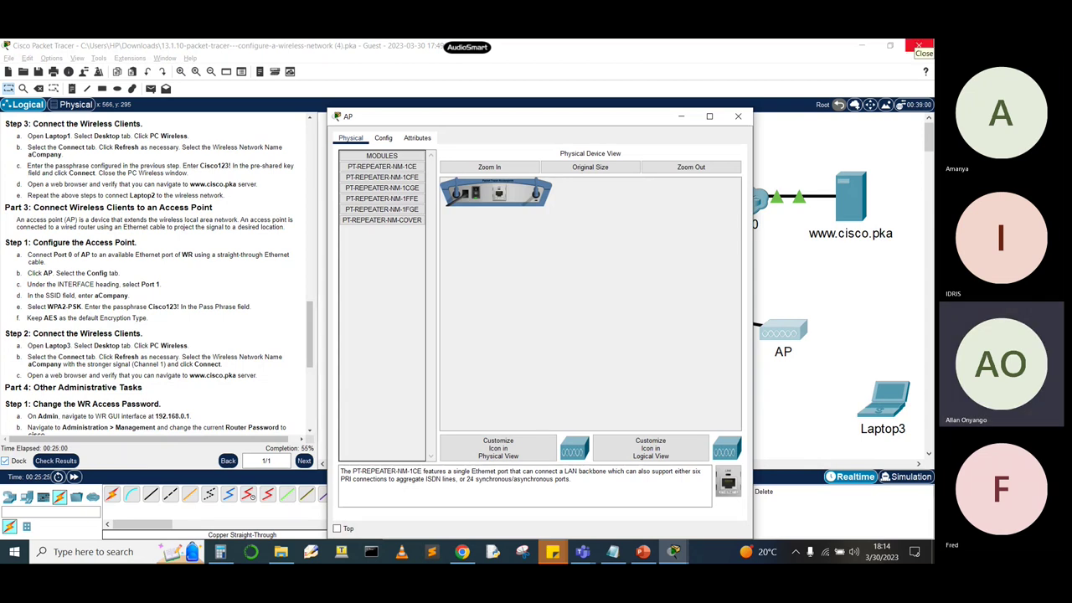
pyautogui.click(383, 137)
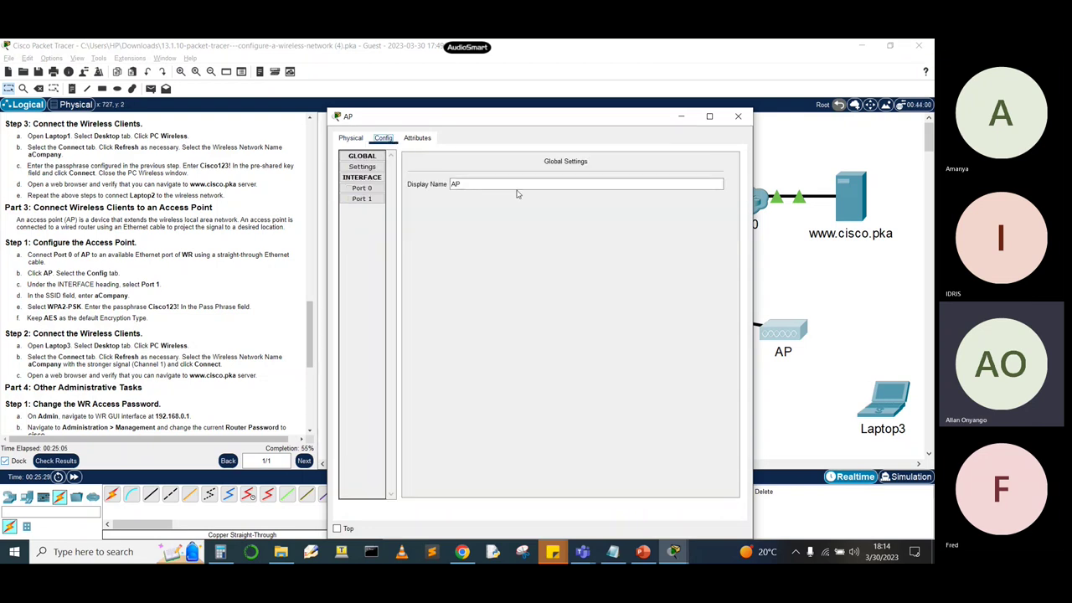
pyautogui.click(362, 199)
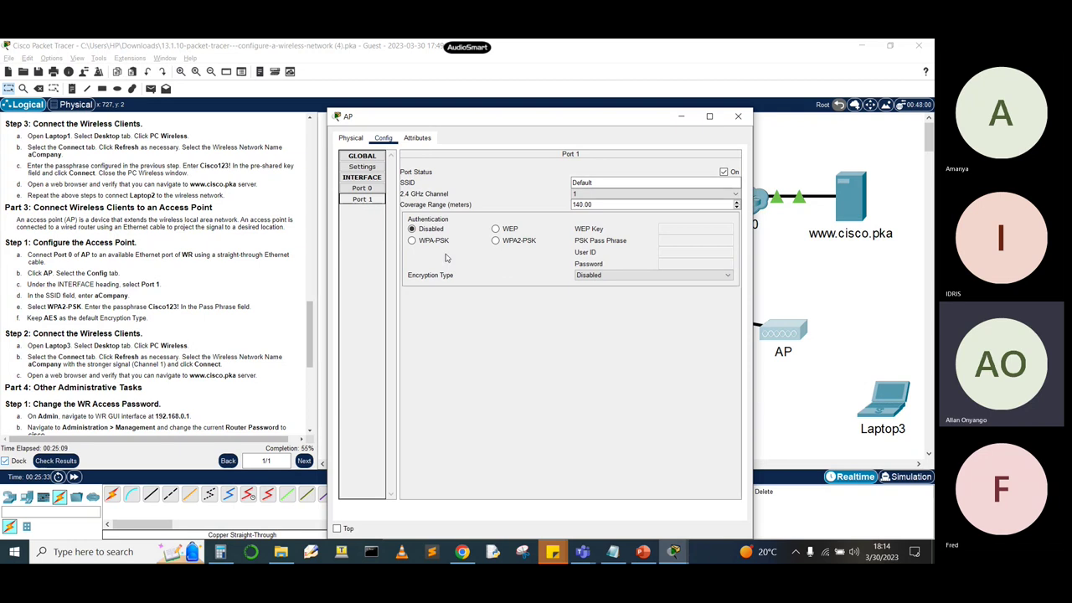
pyautogui.moveTo(623, 180); pyautogui.dragTo(520, 190)
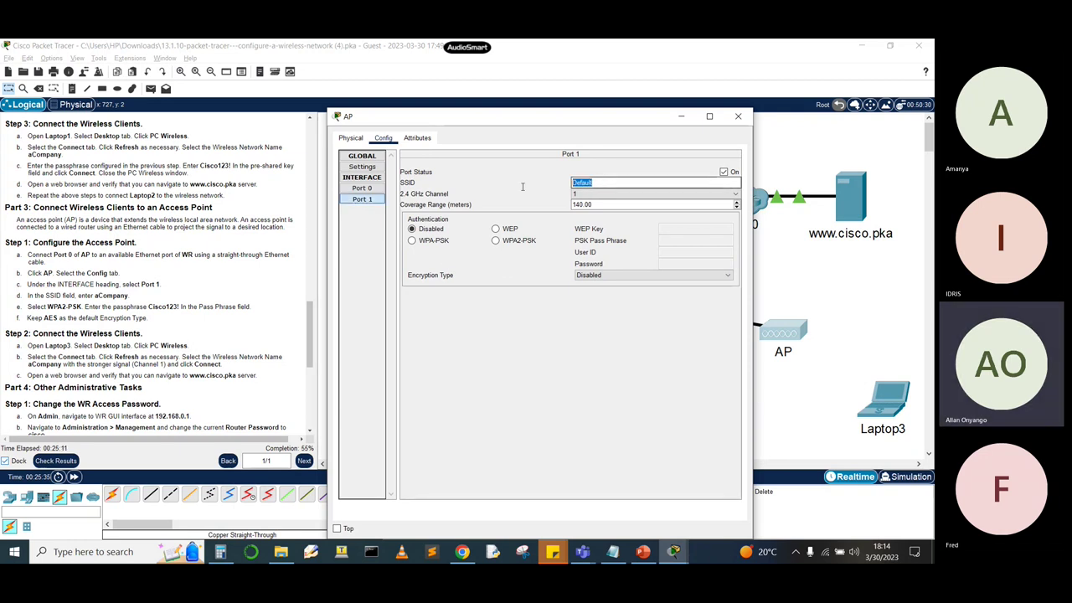
pyautogui.write('a')
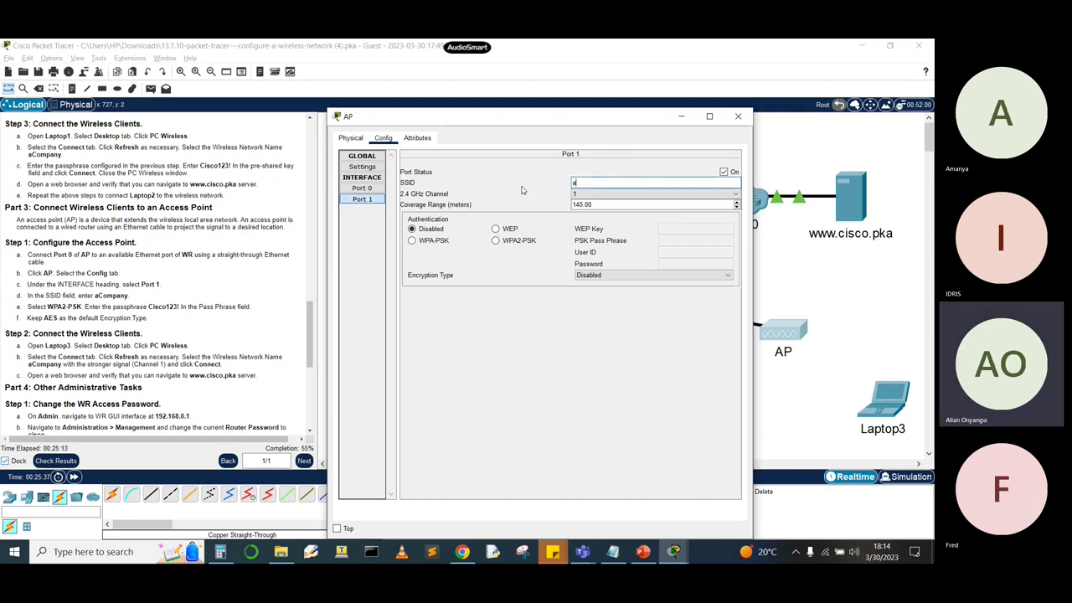
pyautogui.write('Compan')
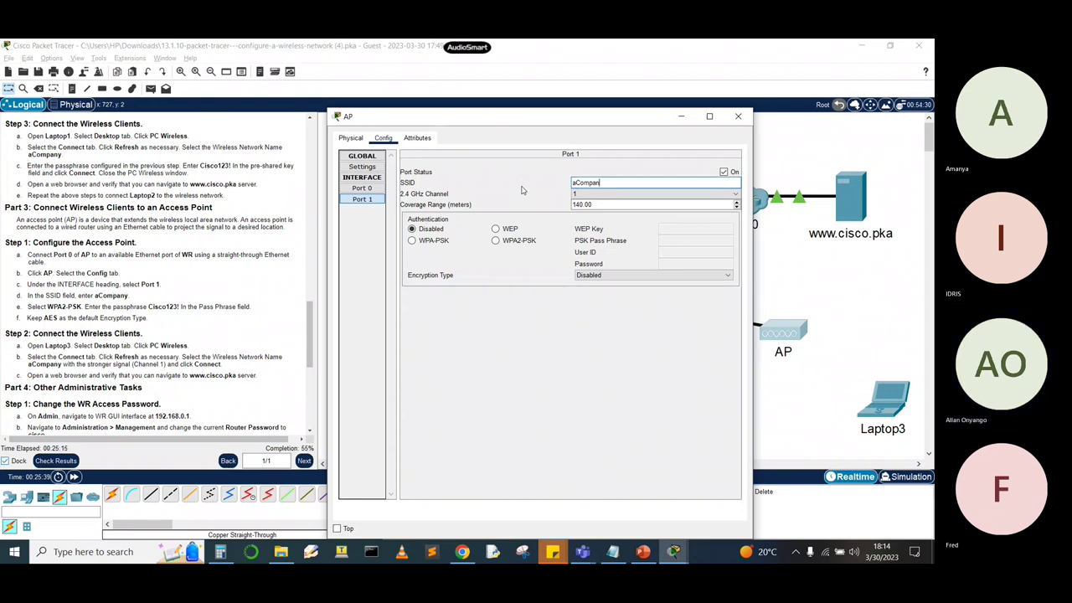
pyautogui.write('y')
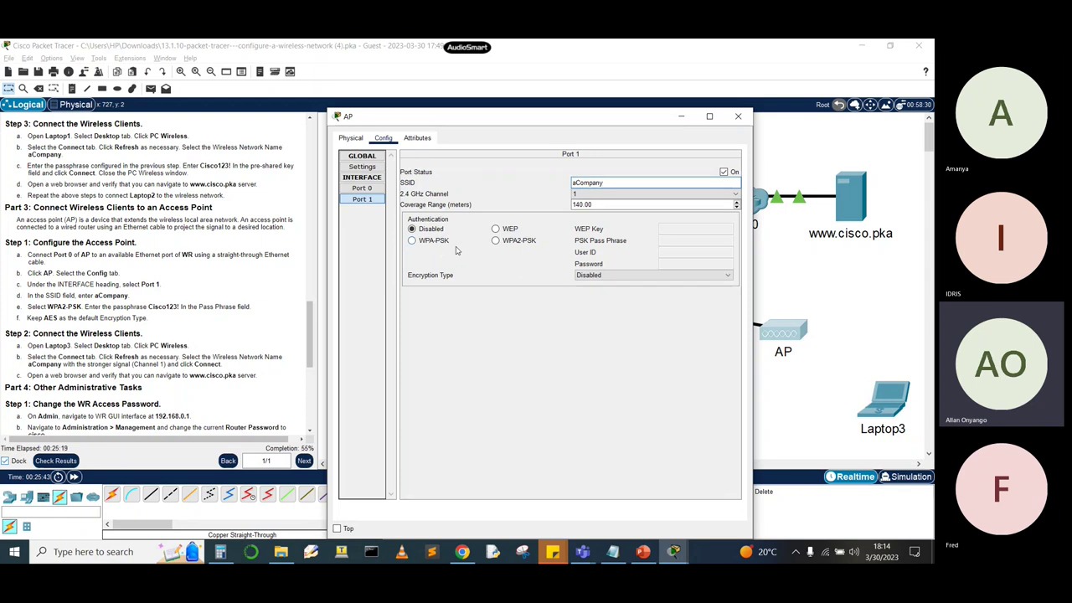
# Secure Port 1 with WPA2-PSK and a passphrase, keeping AES encryption.
pyautogui.click(515, 241)
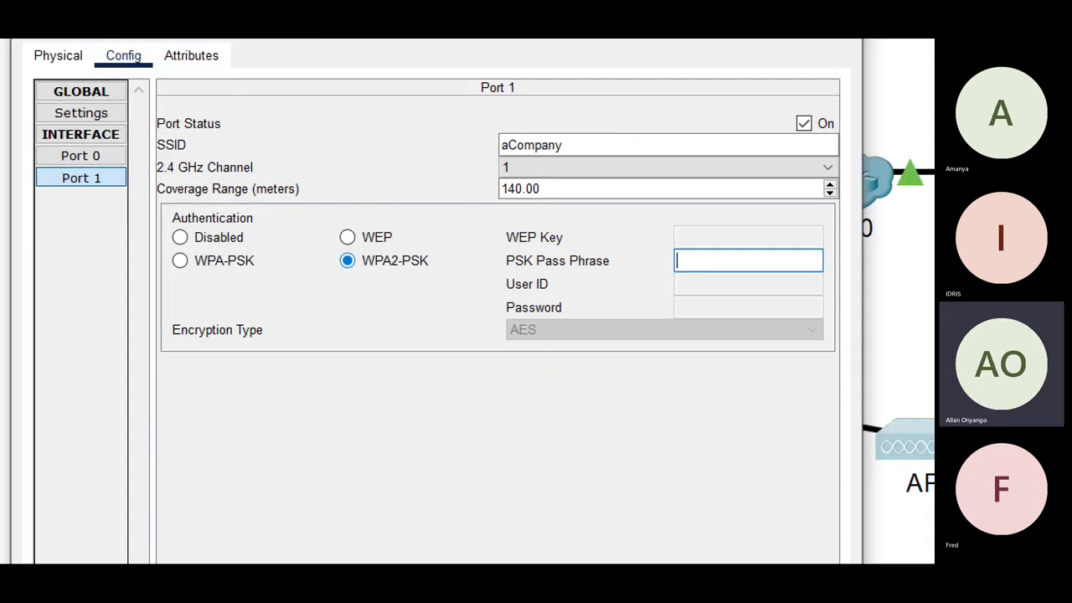
pyautogui.moveTo(469, 171); pyautogui.dragTo(556, 163)
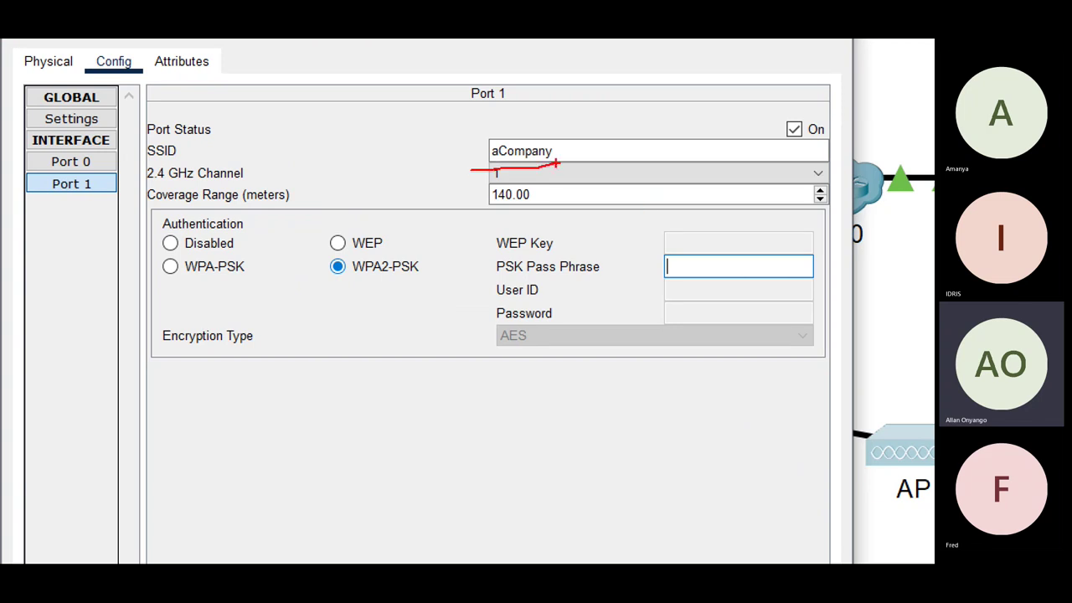
pyautogui.moveTo(354, 282); pyautogui.dragTo(408, 279)
pyautogui.moveTo(657, 278)
pyautogui.mouseDown()
pyautogui.moveTo(726, 269)
pyautogui.moveTo(726, 257)
pyautogui.mouseUp()
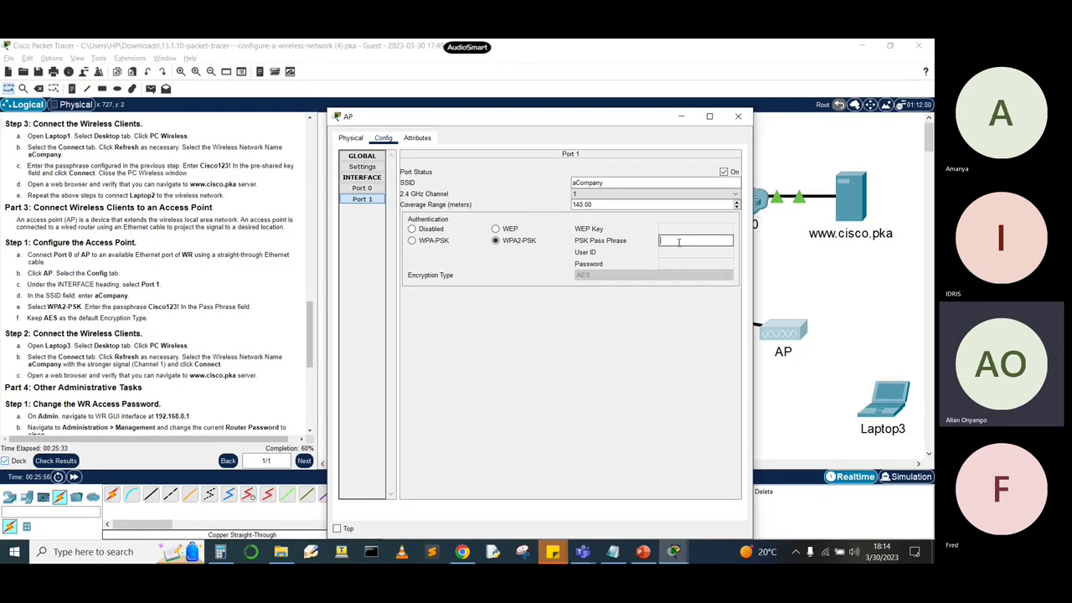
pyautogui.write('Cisco123!')
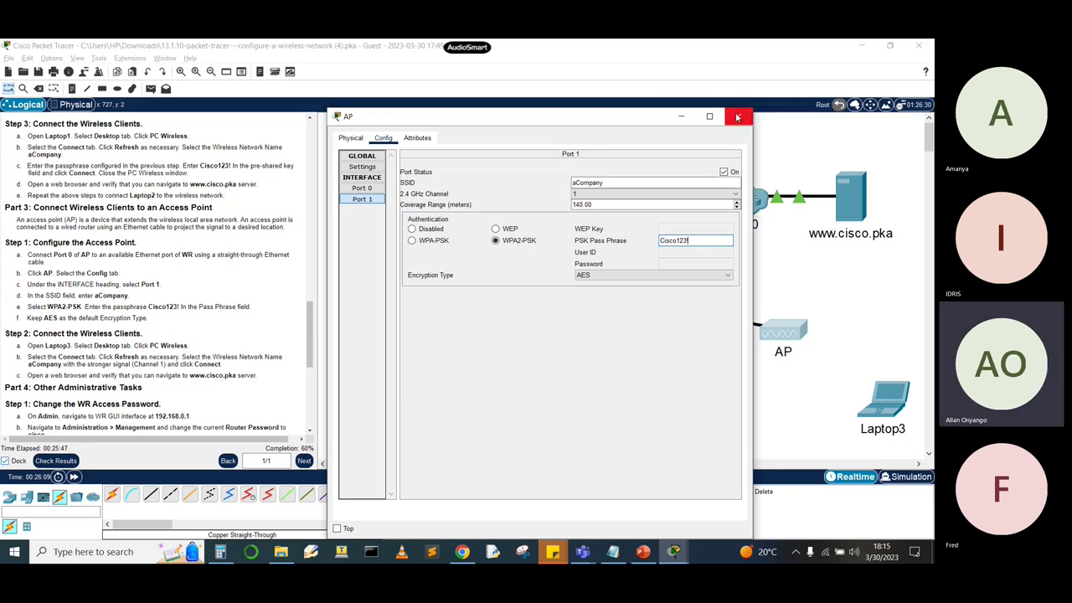
pyautogui.click(737, 117)
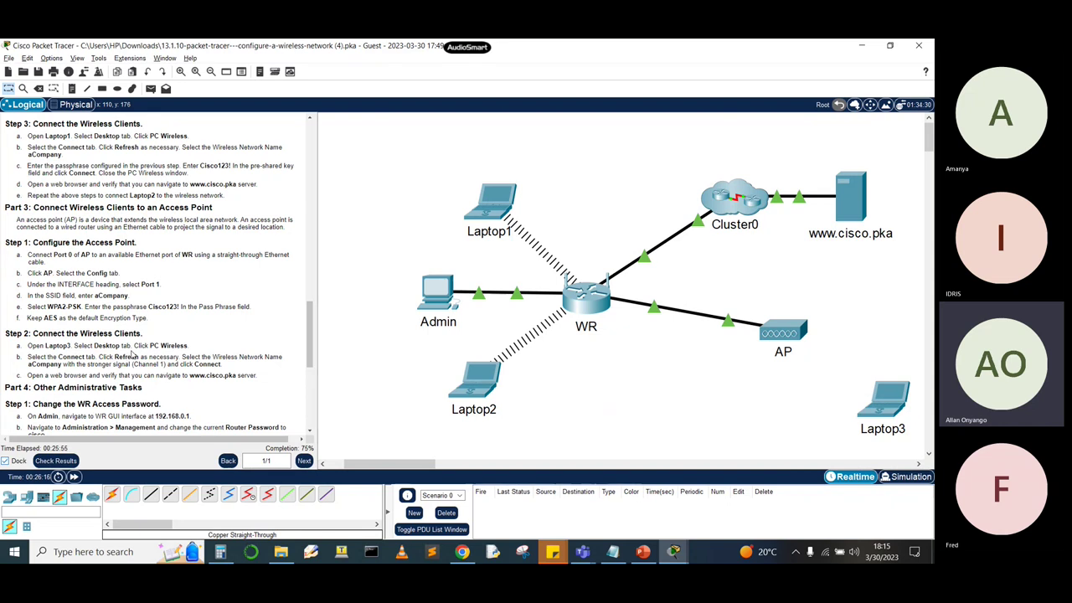
# Open Laptop3's PC Wireless monitor and rescan the available networks.
pyautogui.click(876, 389)
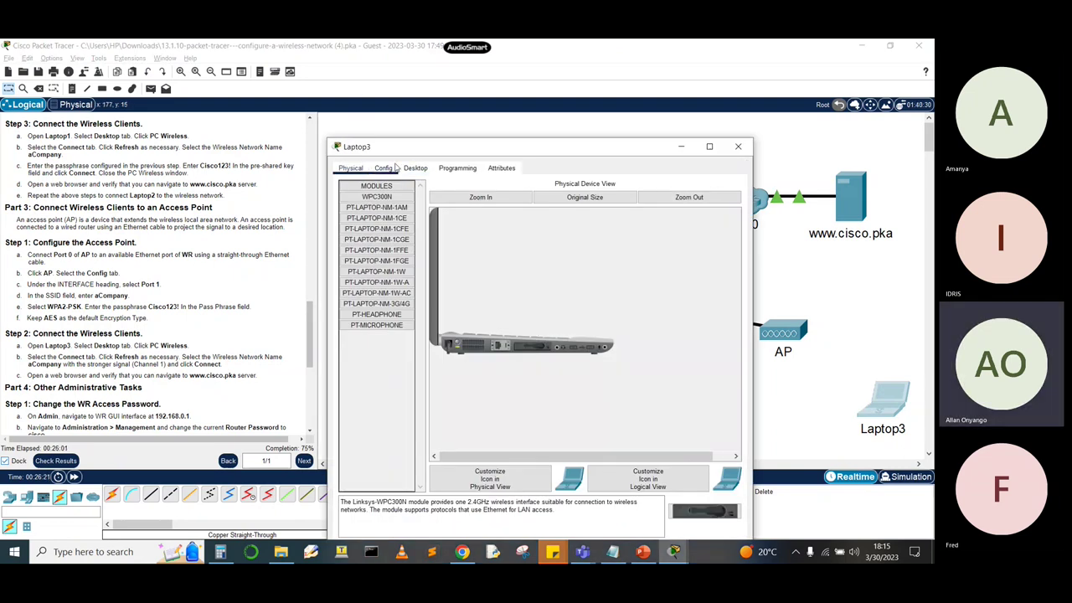
pyautogui.click(412, 167)
pyautogui.click(385, 299)
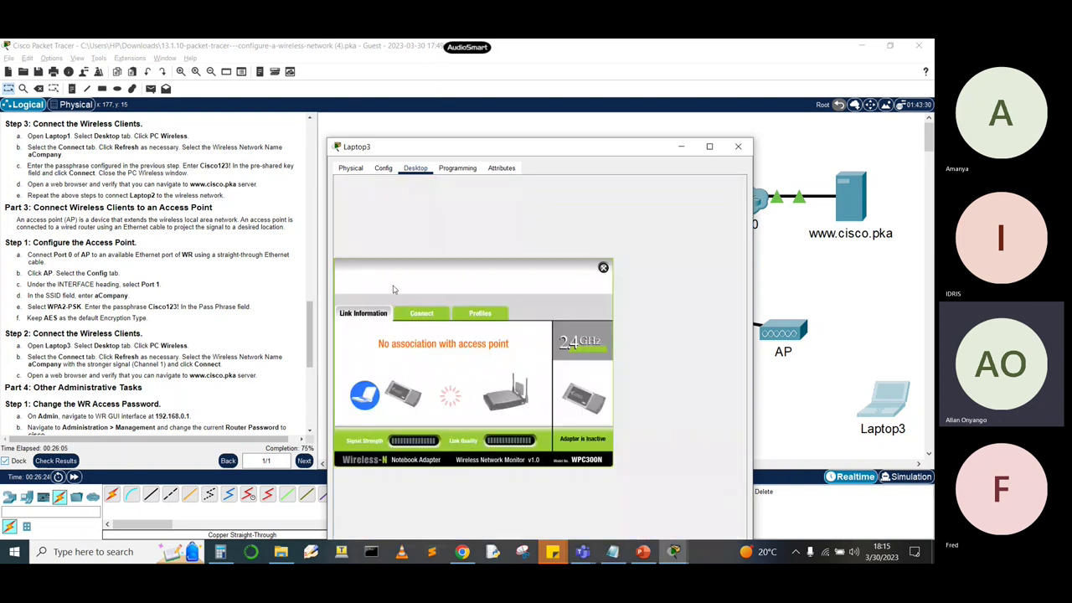
pyautogui.click(434, 315)
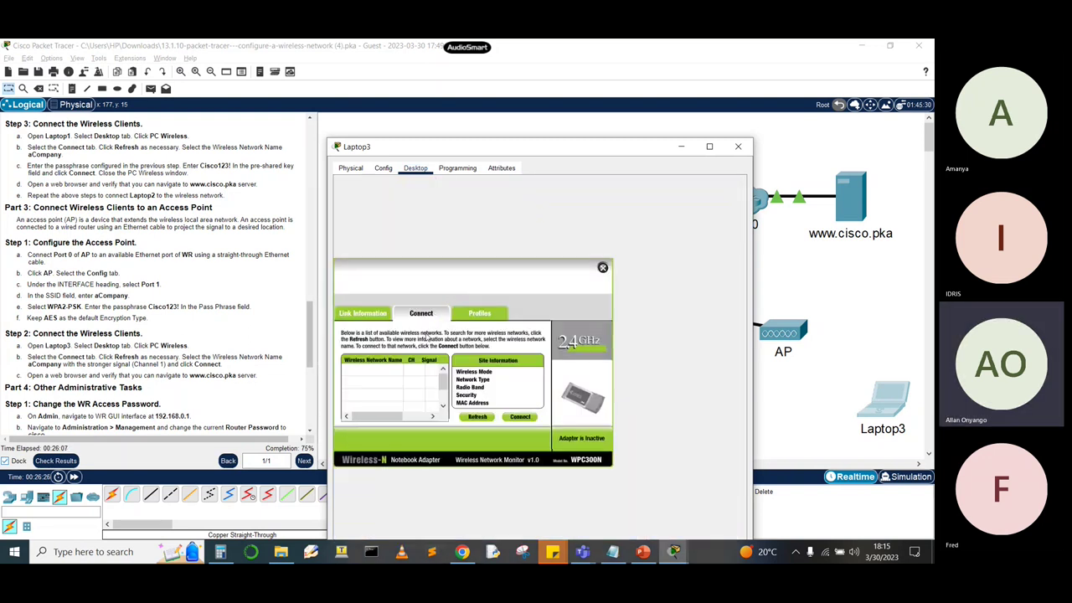
pyautogui.click(476, 417)
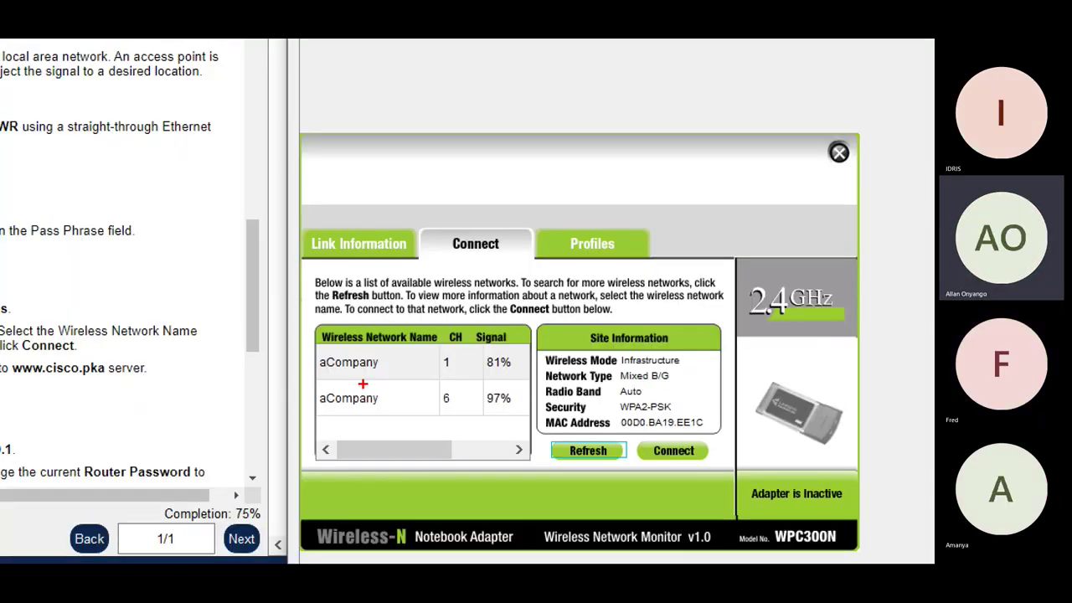
# Compare both aCompany networks (81% and 97%) and choose the channel 1 entry.
pyautogui.moveTo(346, 377); pyautogui.dragTo(383, 376)
pyautogui.moveTo(486, 367); pyautogui.dragTo(527, 367)
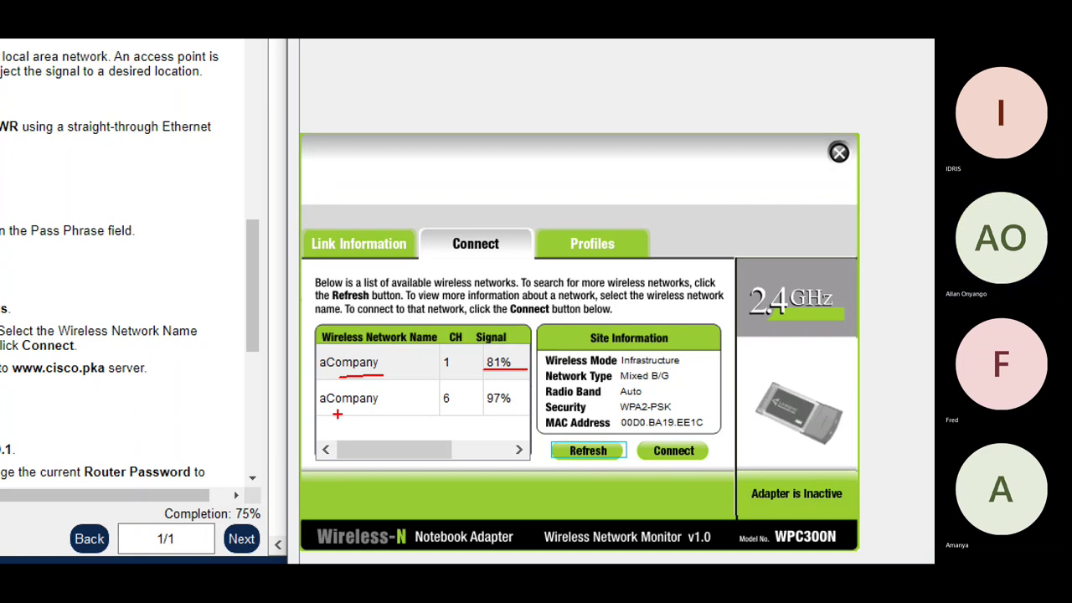
pyautogui.moveTo(338, 414); pyautogui.dragTo(374, 413)
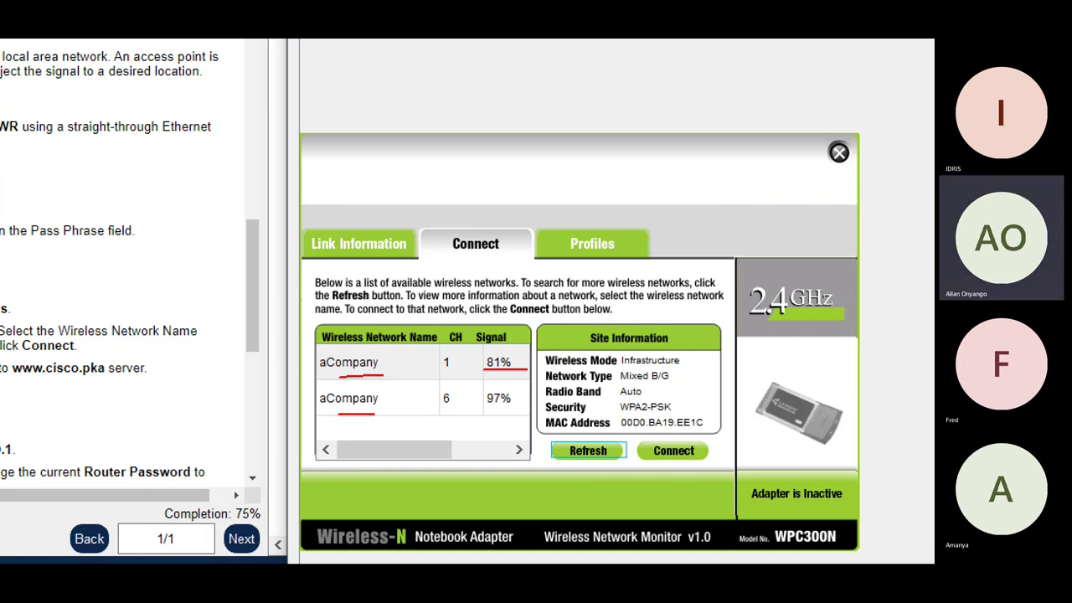
pyautogui.moveTo(485, 413); pyautogui.dragTo(512, 411)
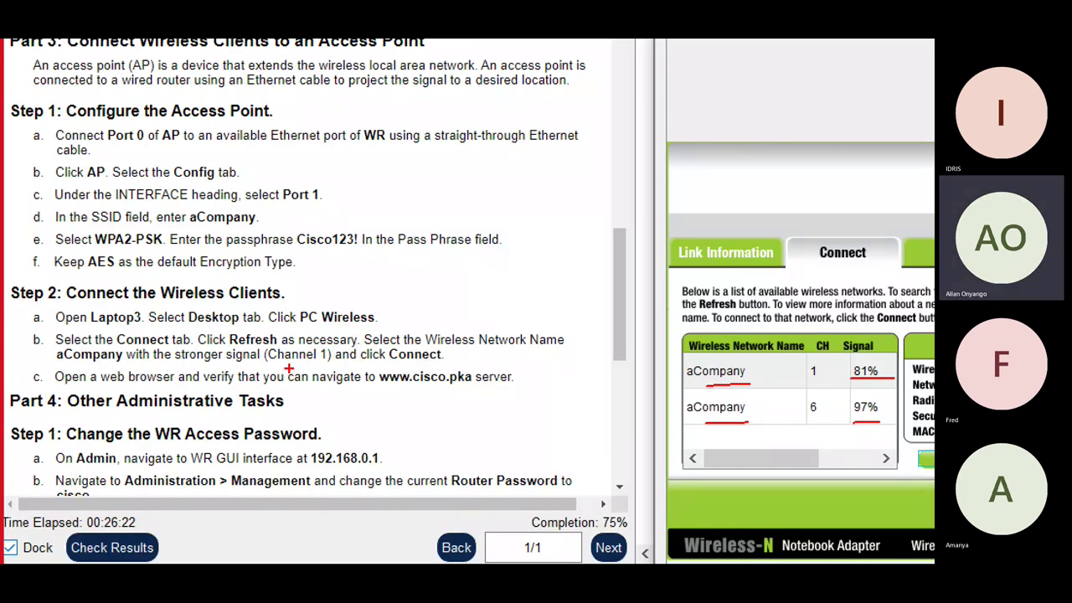
pyautogui.moveTo(290, 368); pyautogui.dragTo(335, 370)
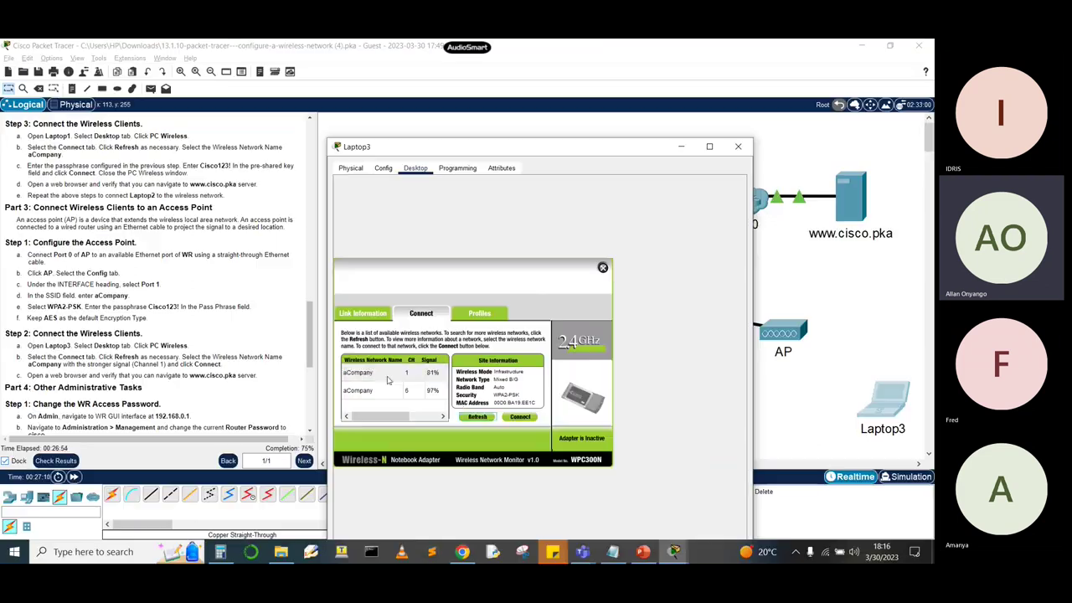
pyautogui.click(360, 364)
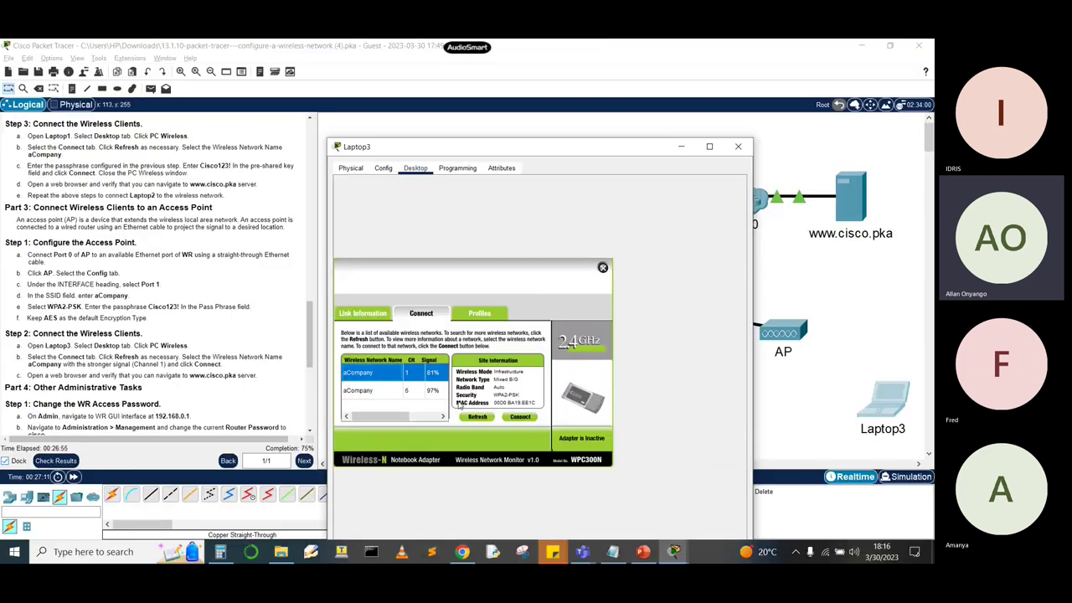
# Connect Laptop3 to the channel 1 aCompany network with the WPA2 key, then close its window.
pyautogui.click(519, 417)
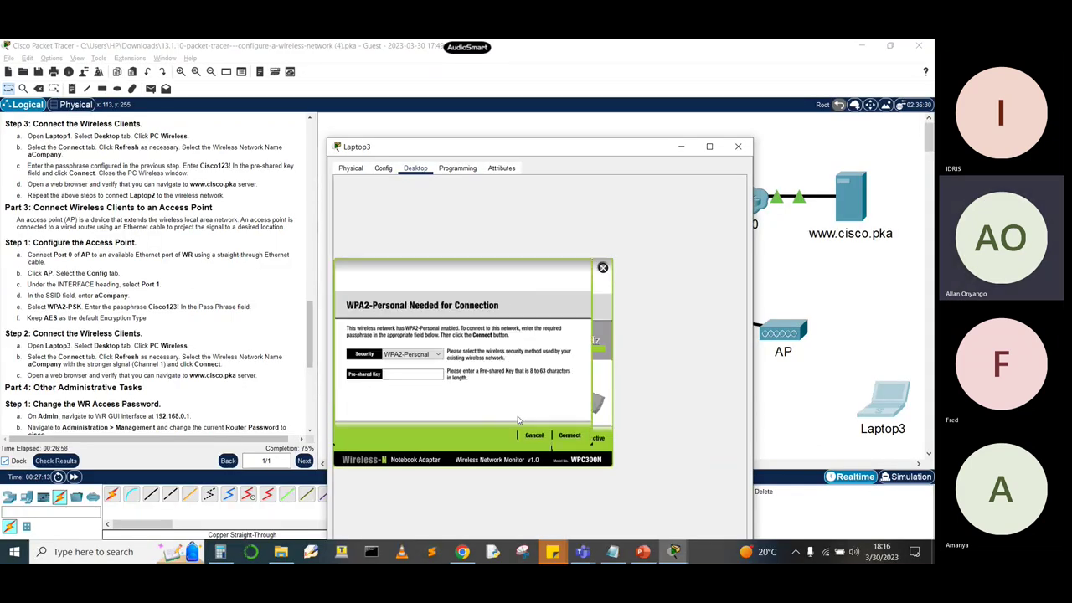
pyautogui.click(413, 378)
pyautogui.write('Cisco123!')
pyautogui.press('Return')
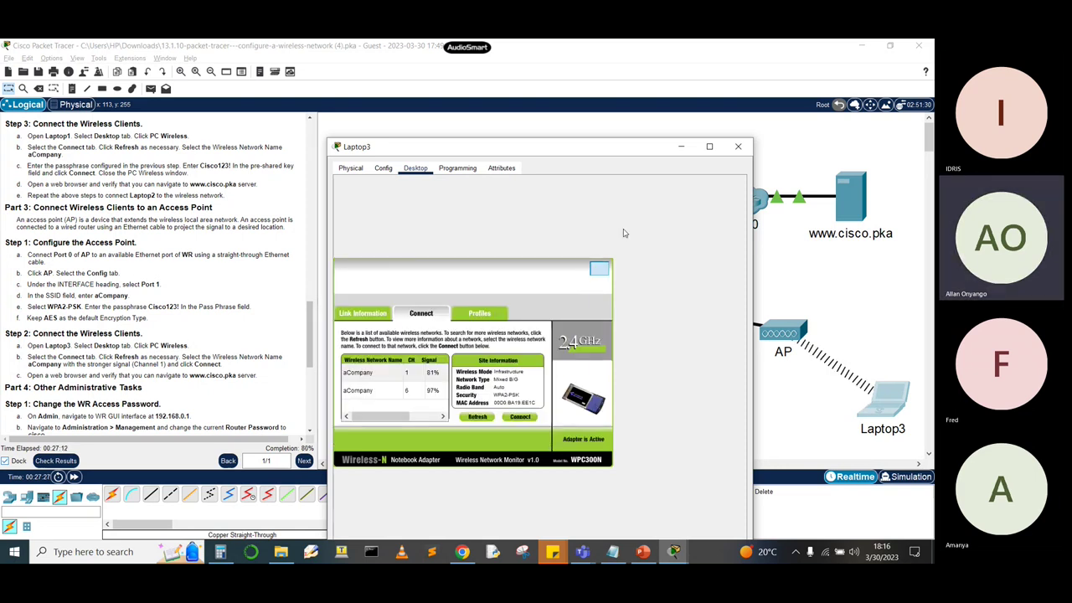
pyautogui.click(738, 146)
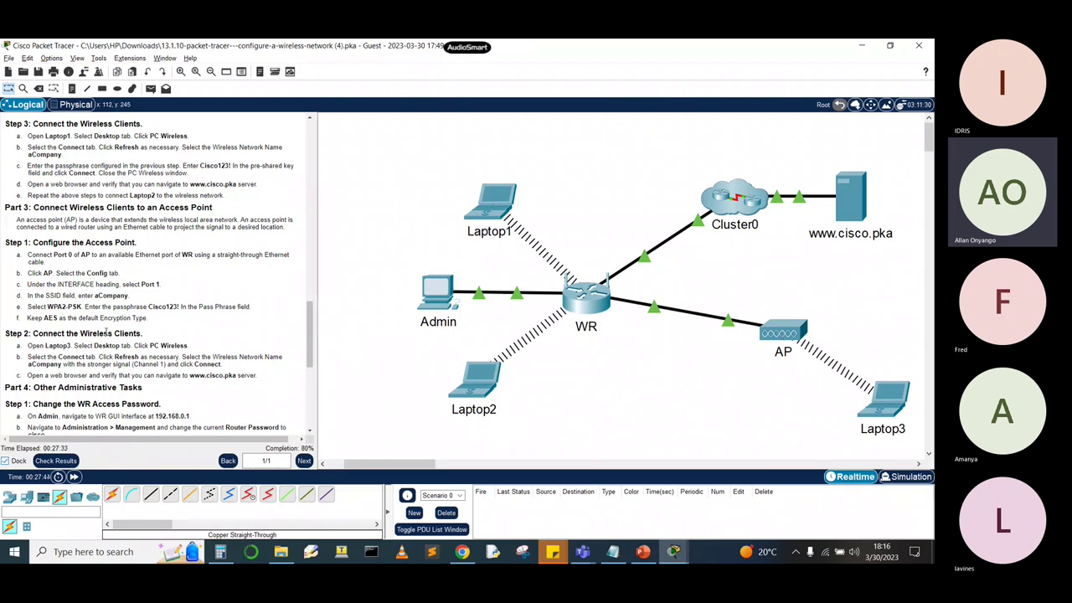
# Scroll the instructions to Part 4 and reopen Admin's browser on the router GUI.
pyautogui.scroll(-1, 106, 332)
pyautogui.scroll(-1, 106, 333)
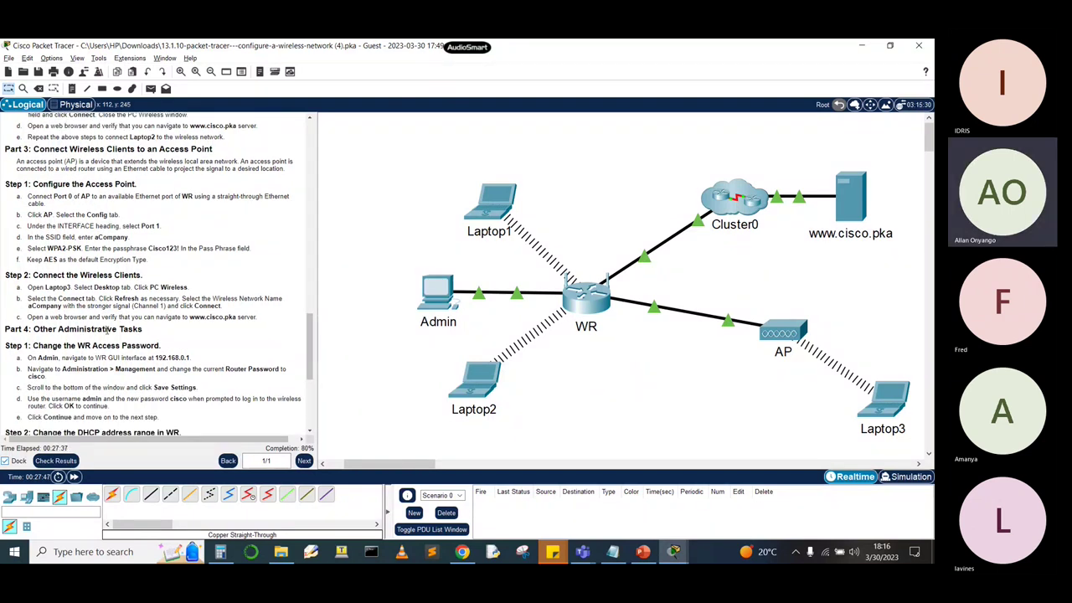
pyautogui.scroll(-2, 128, 343)
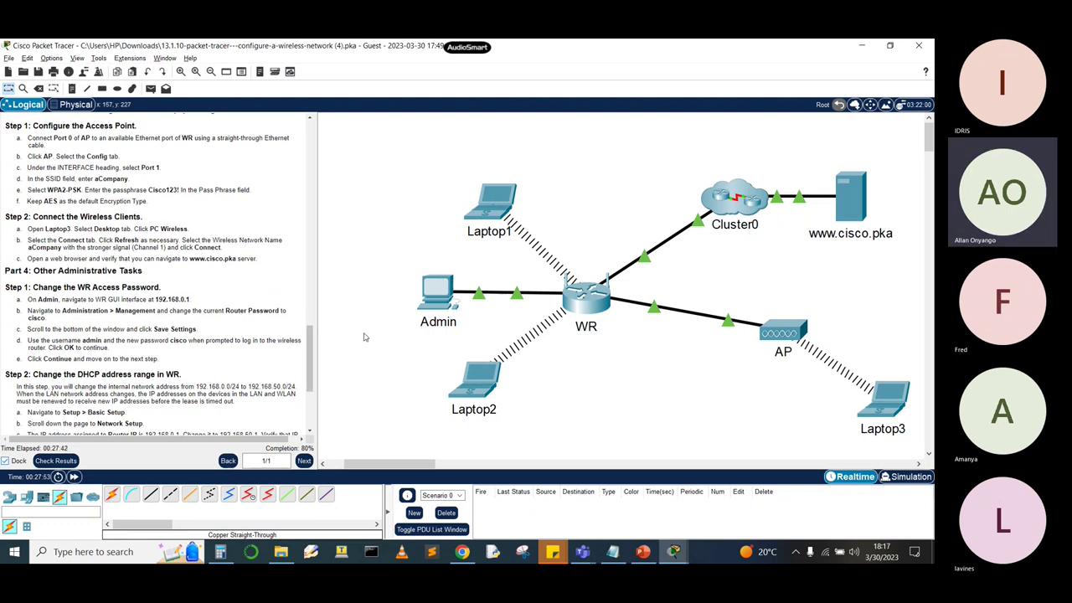
pyautogui.click(424, 308)
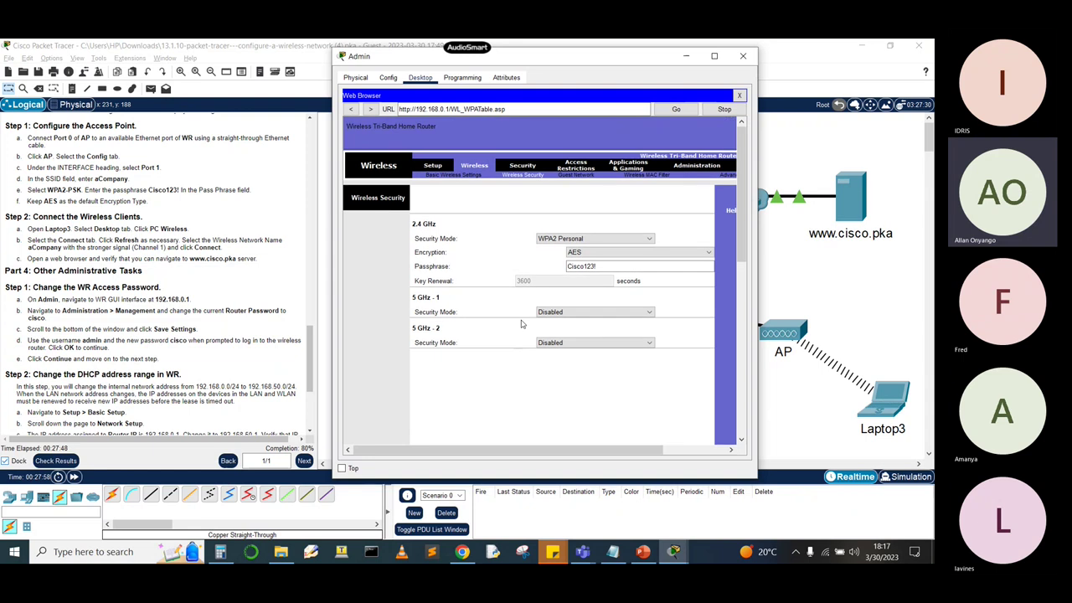
# On the router's Management page, enter the new router password and re-enter it to confirm.
pyautogui.click(433, 165)
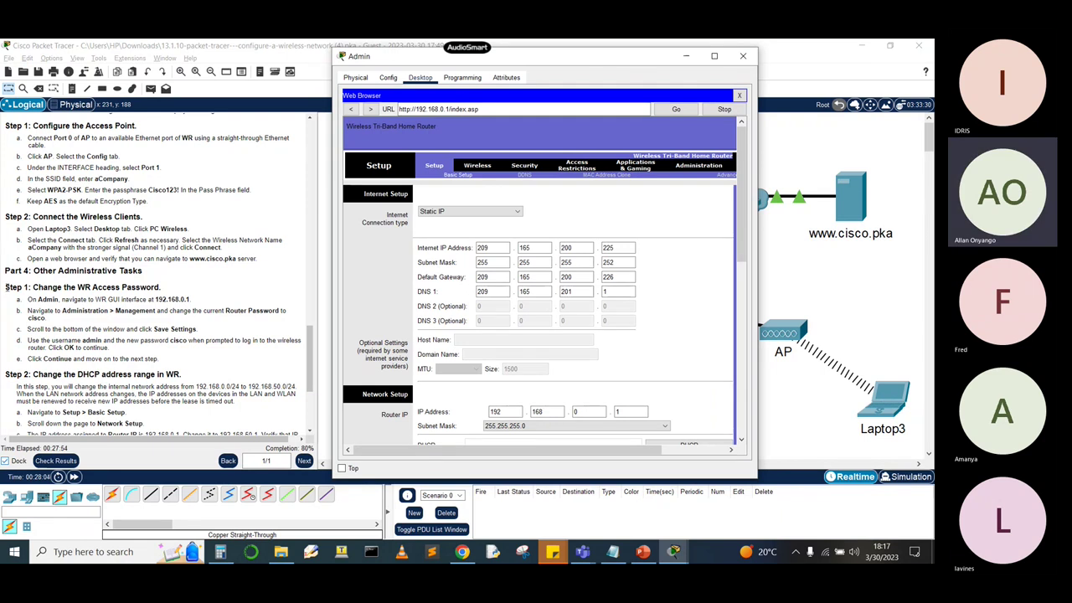
pyautogui.click(692, 167)
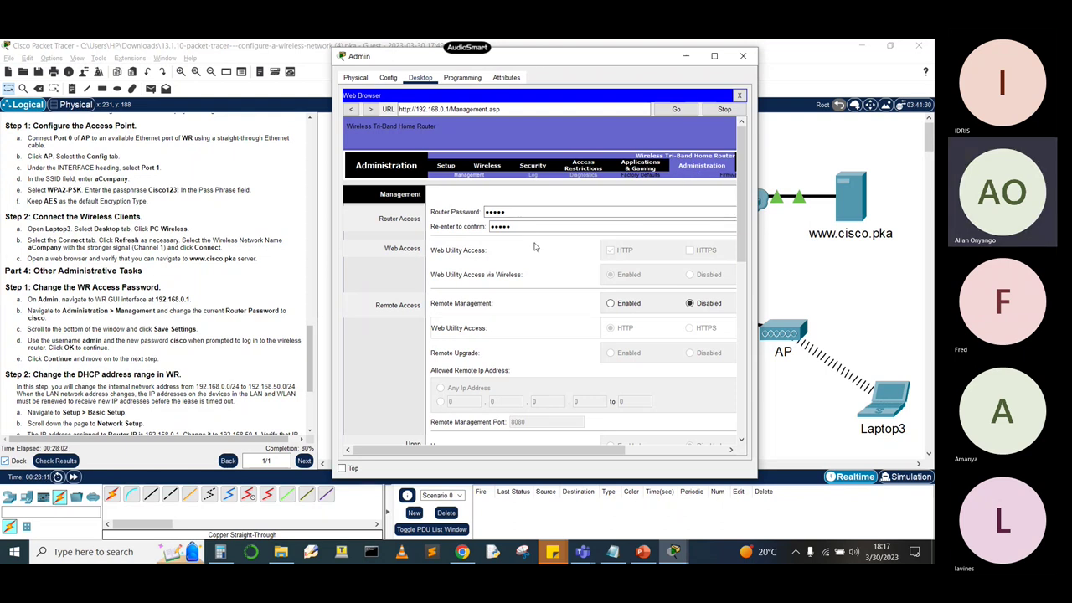
pyautogui.moveTo(521, 216); pyautogui.dragTo(459, 215)
pyautogui.click(459, 215)
pyautogui.press('Tab')
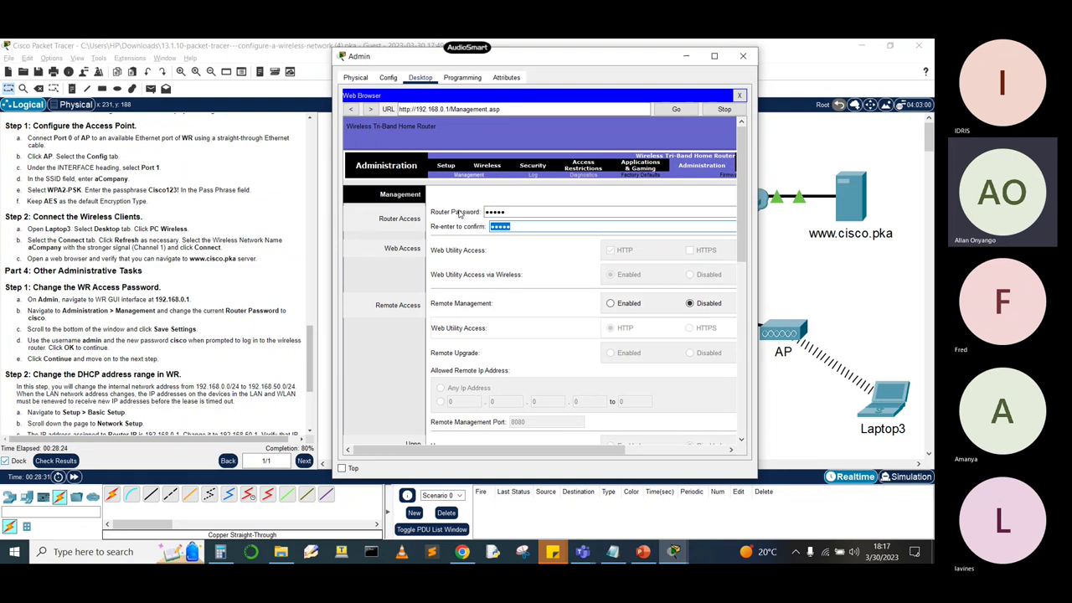
pyautogui.write('cisco')
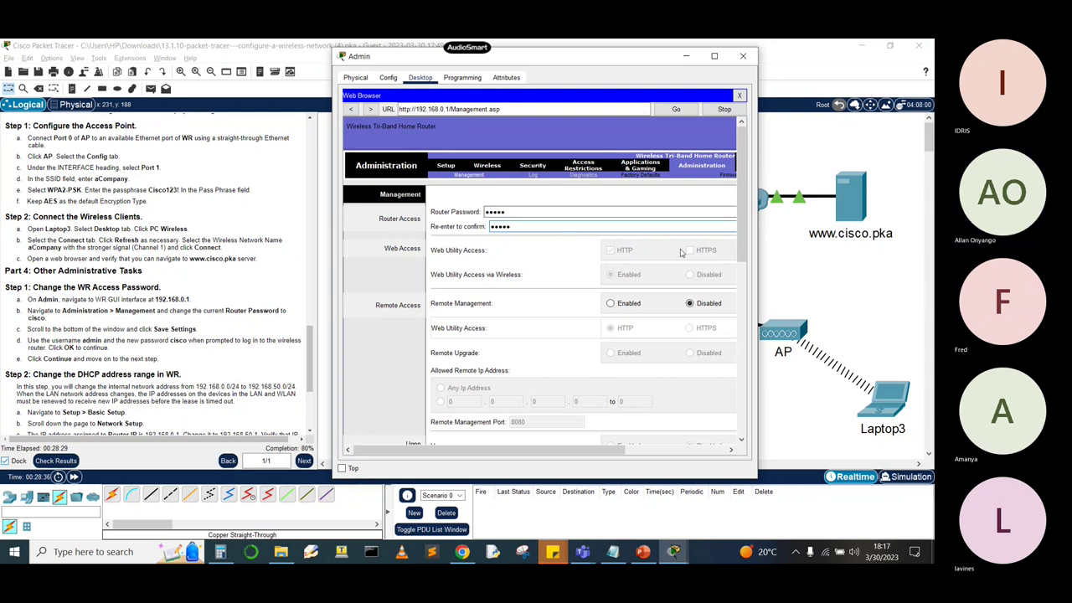
pyautogui.scroll(-10, 670, 294)
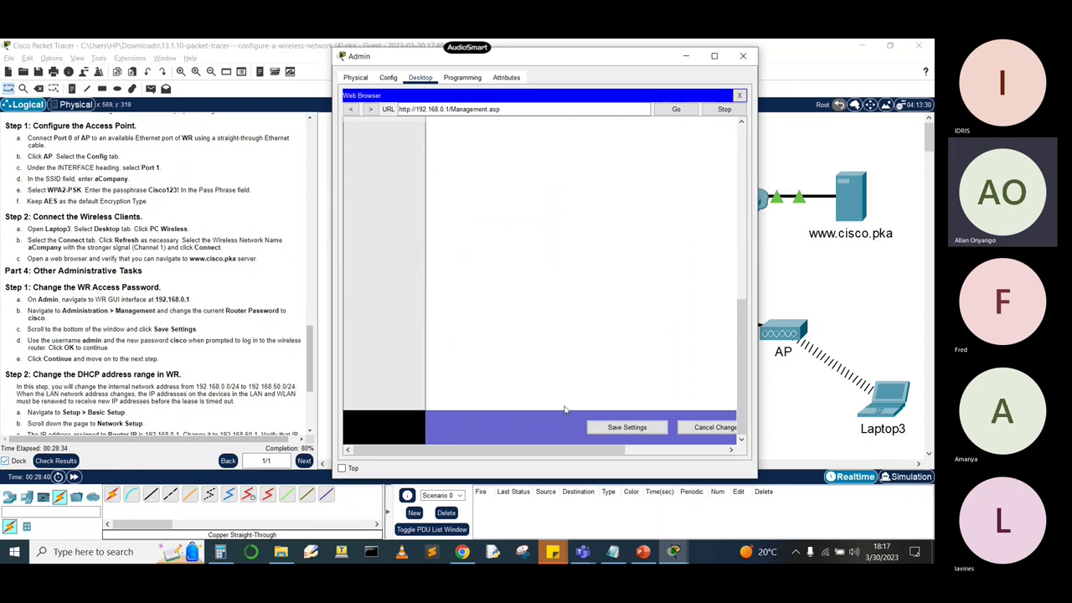
# Save the new router password, authorizing with the admin user name and password.
pyautogui.click(637, 427)
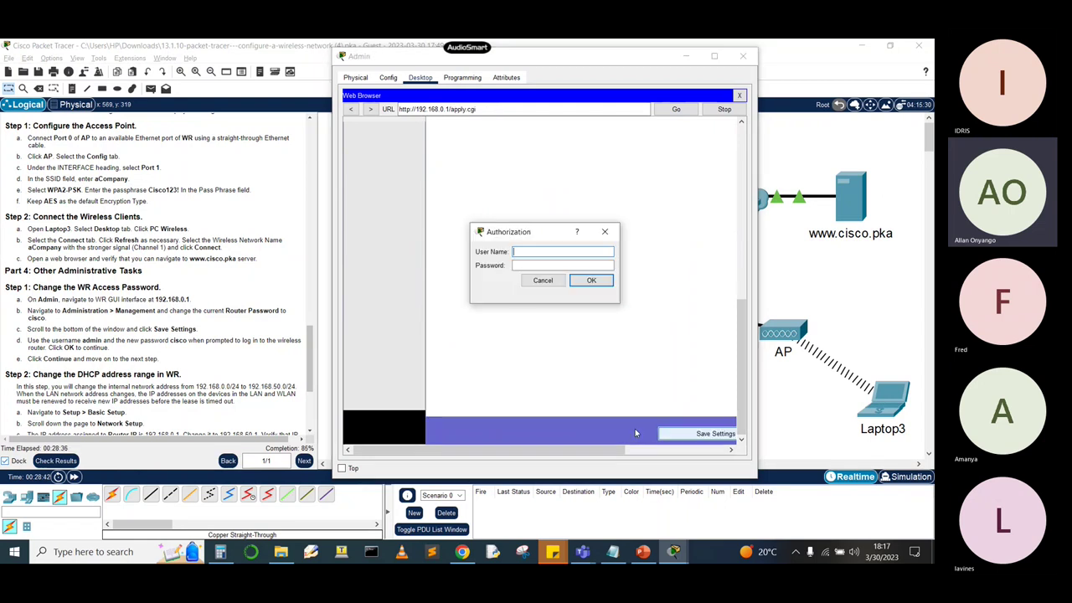
pyautogui.click(526, 251)
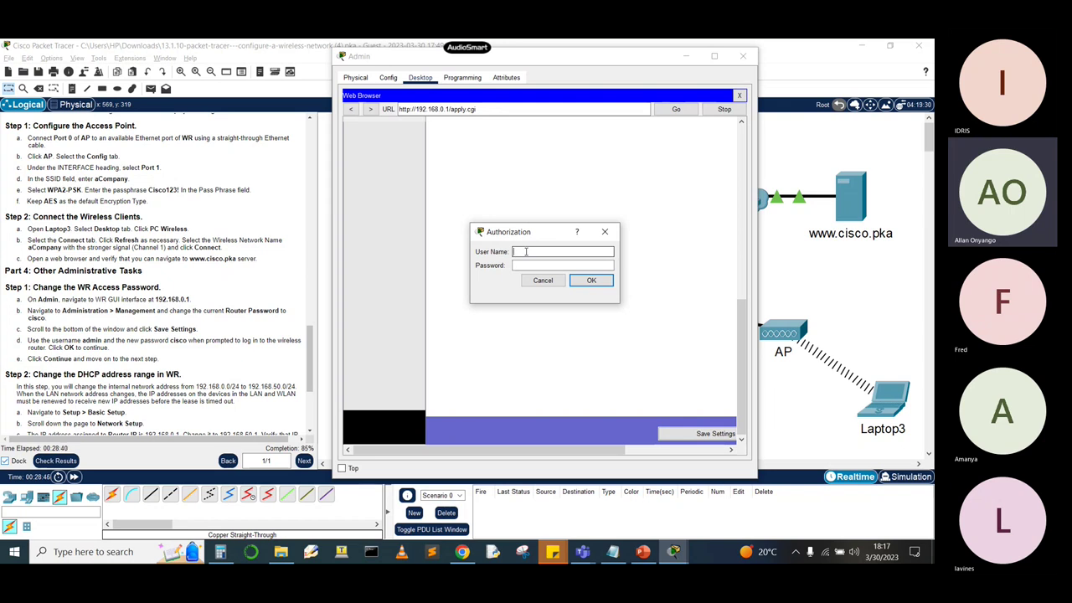
pyautogui.write('admin')
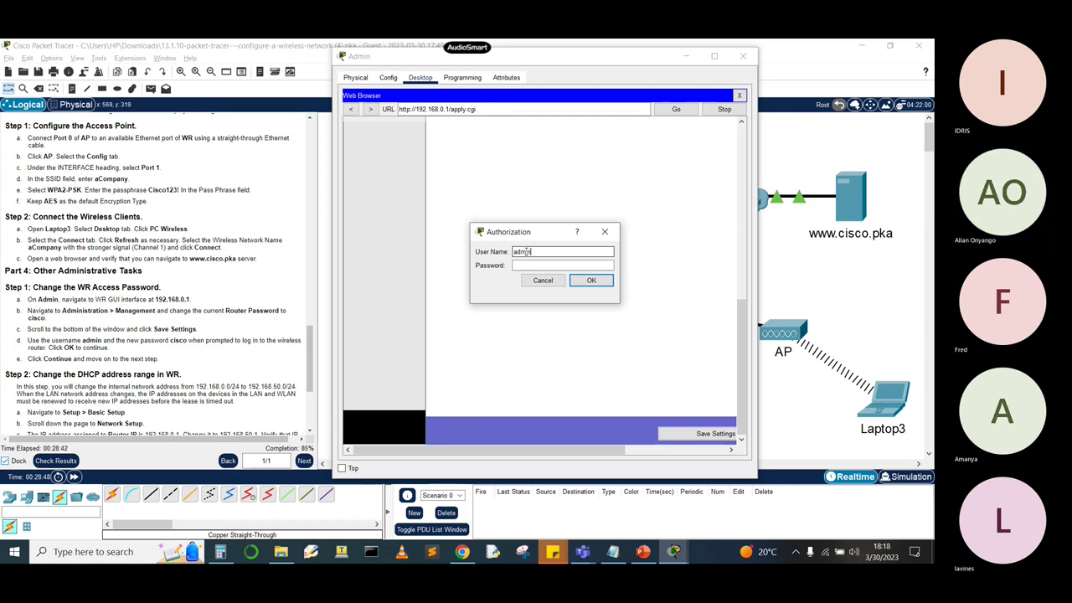
pyautogui.press('Tab')
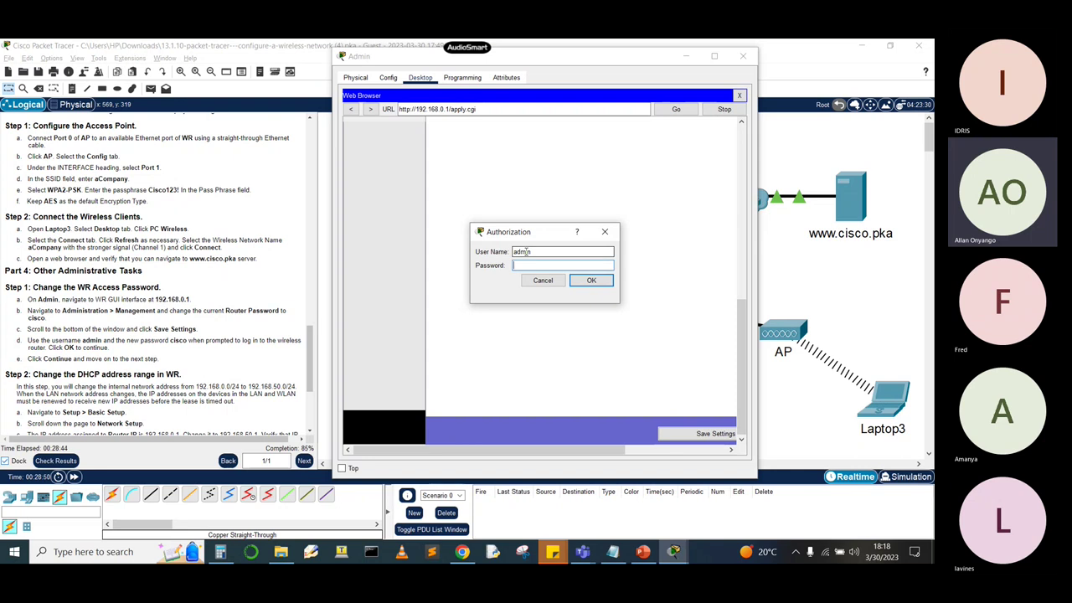
pyautogui.write('cisco')
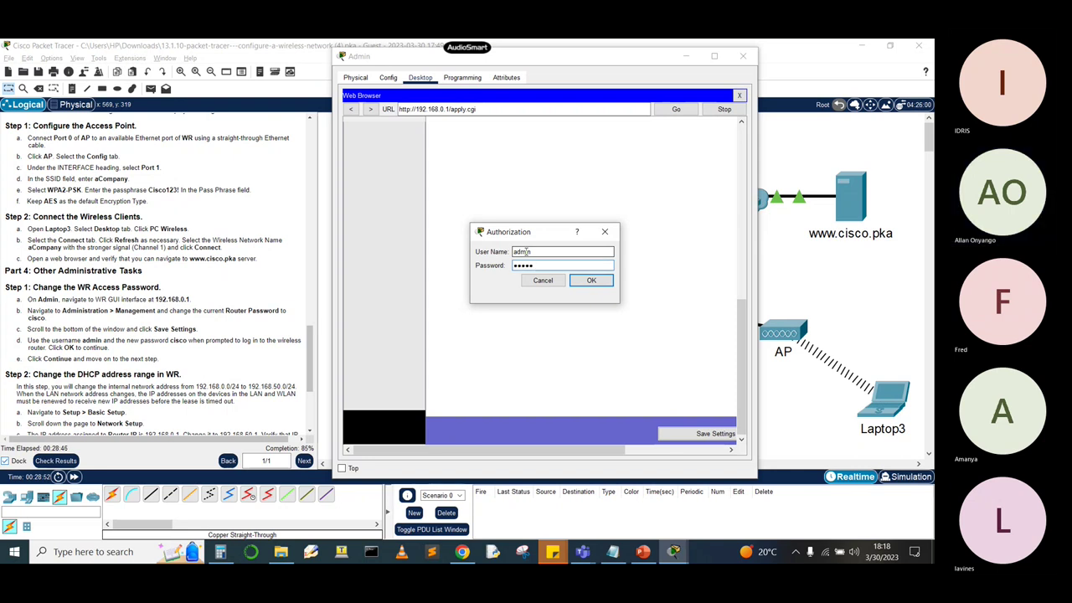
pyautogui.press('Return')
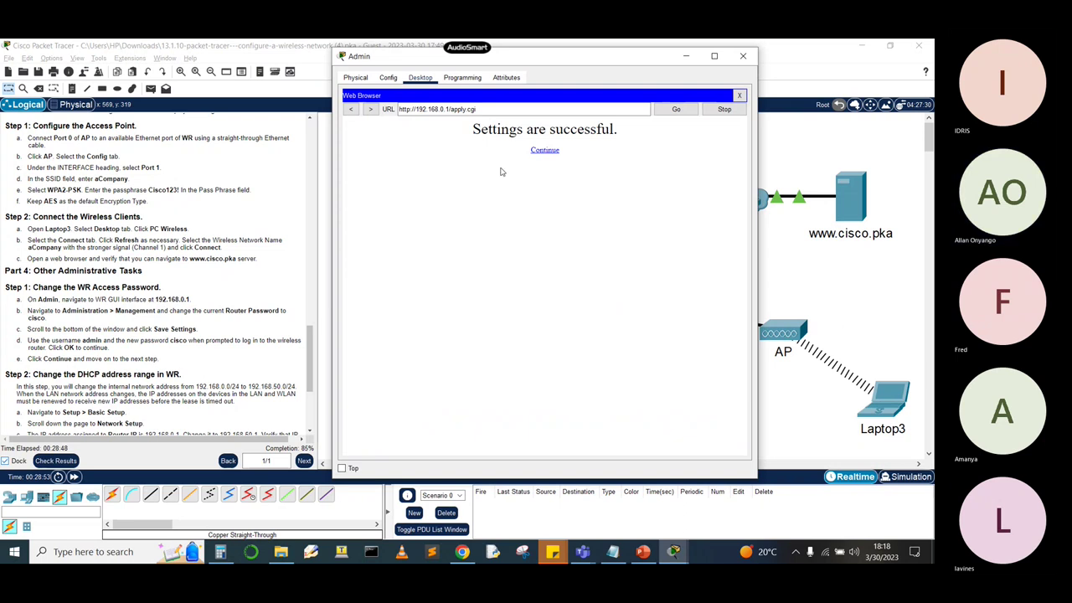
# Continue back to the router's Management page.
pyautogui.click(541, 150)
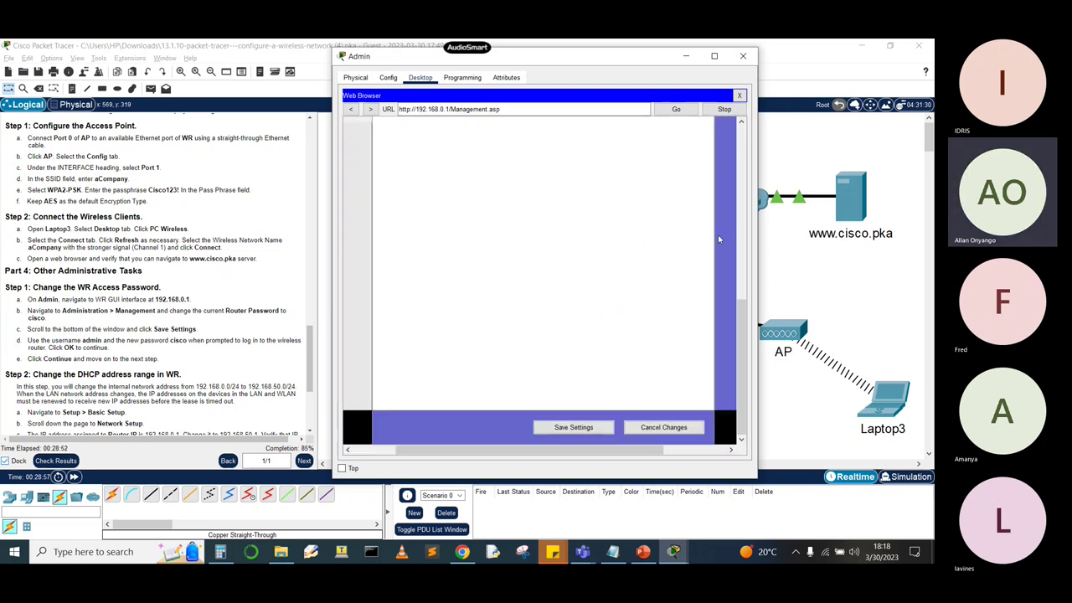
pyautogui.scroll(-10, 716, 240)
pyautogui.scroll(10, 731, 225)
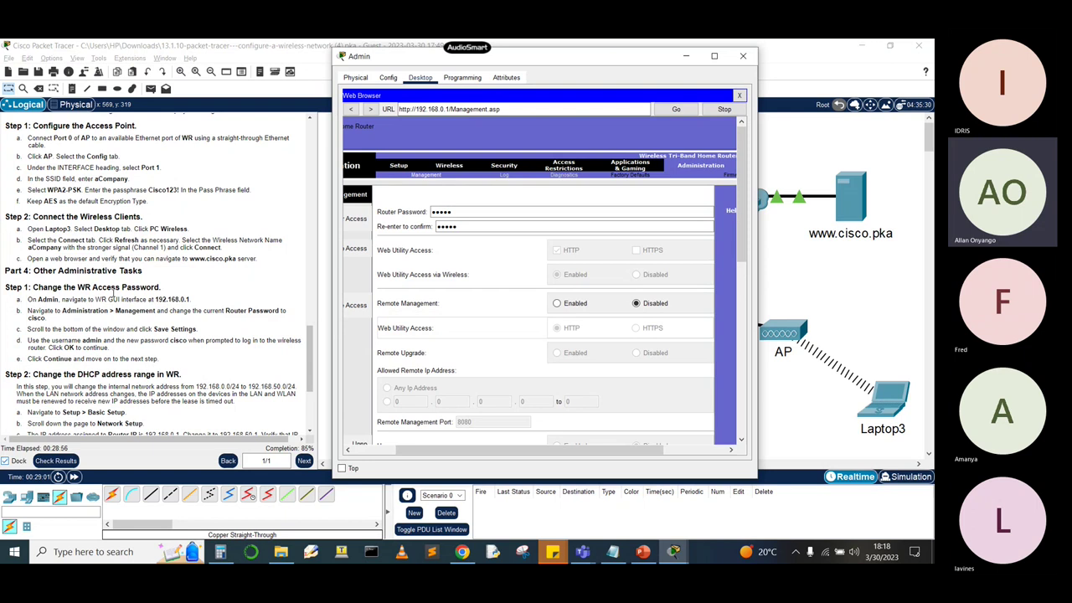
pyautogui.scroll(-3, 113, 293)
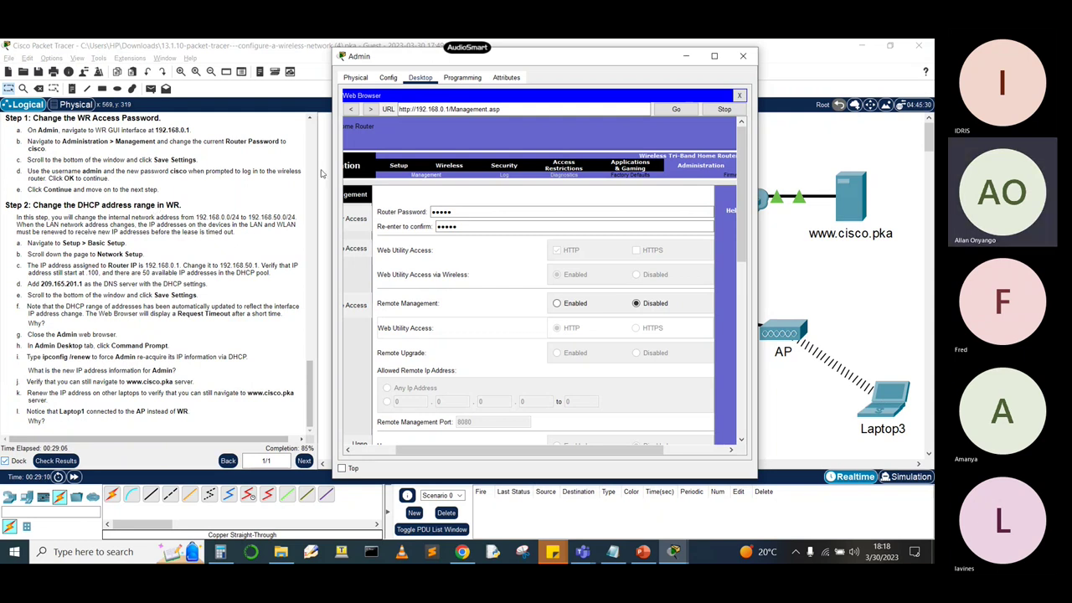
# On the Basic Setup page, change the Router IP's third octet to make it 192.168.50.1.
pyautogui.click(395, 167)
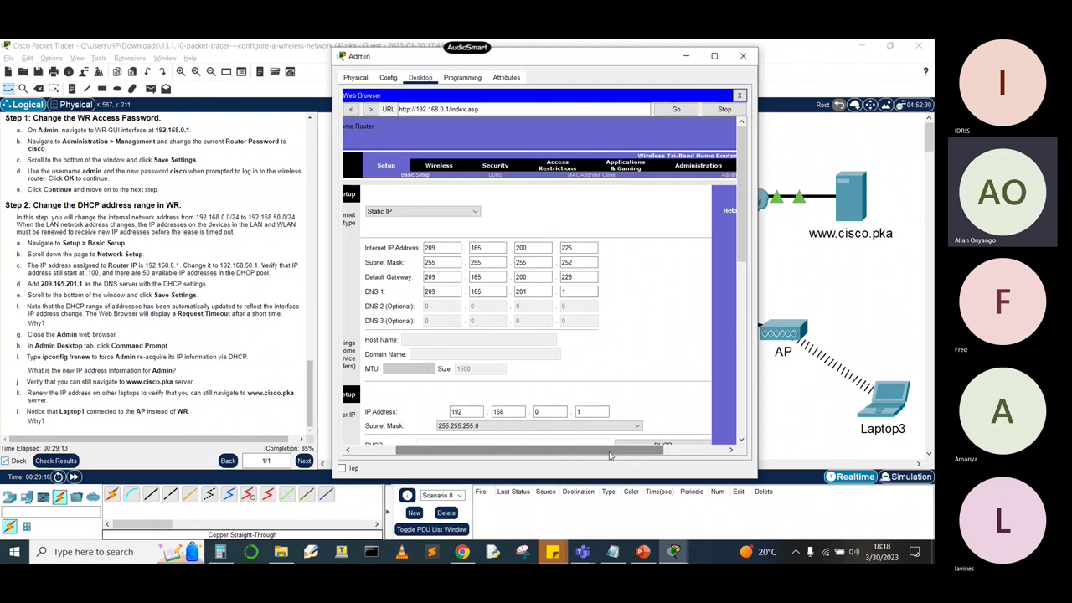
pyautogui.moveTo(610, 455); pyautogui.dragTo(561, 456)
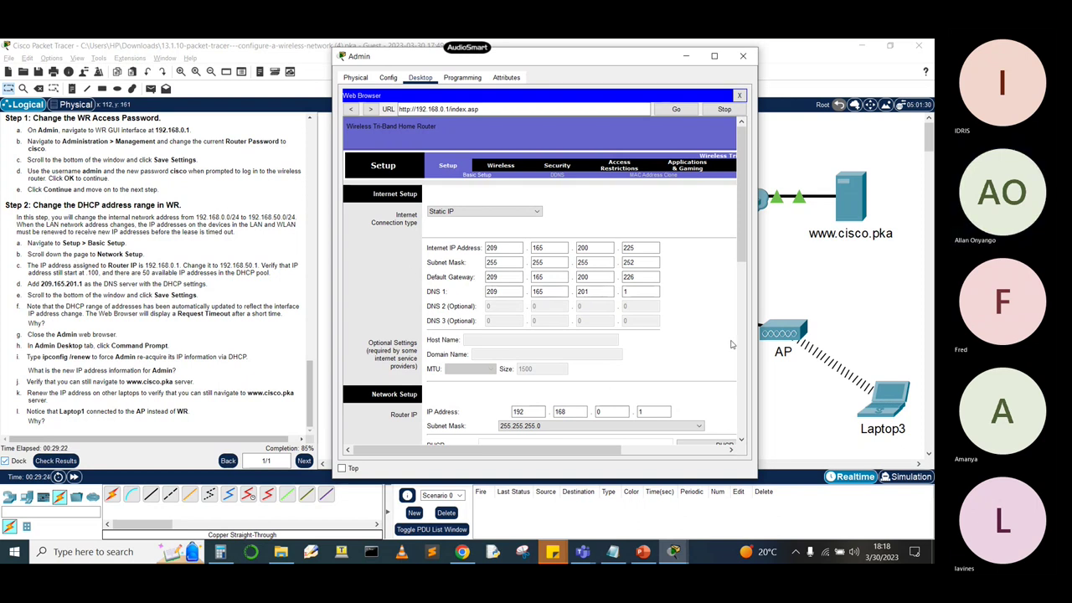
pyautogui.scroll(-3, 710, 355)
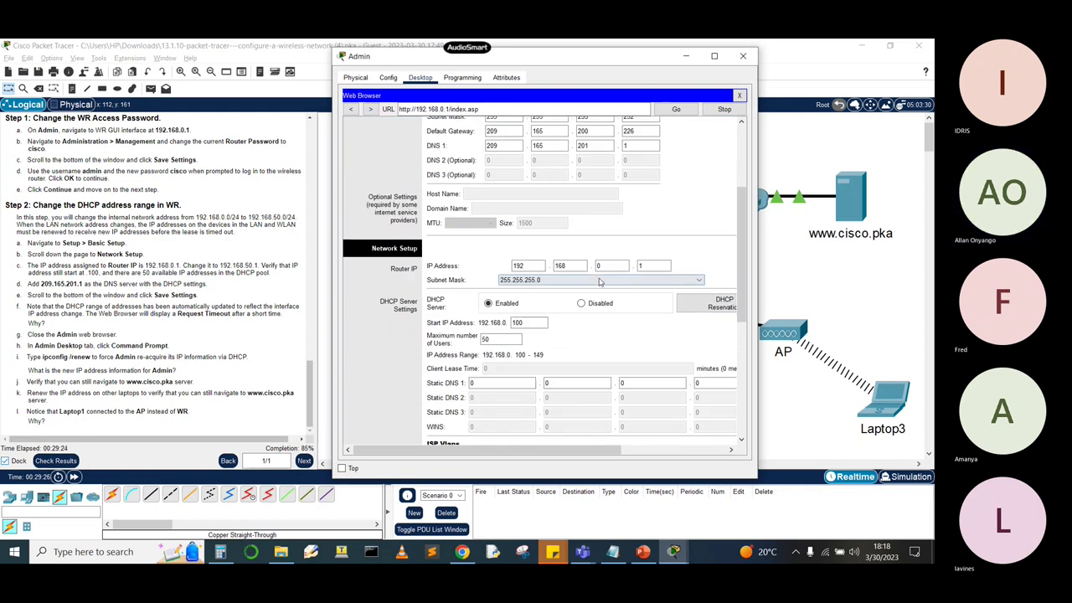
pyautogui.click(536, 266)
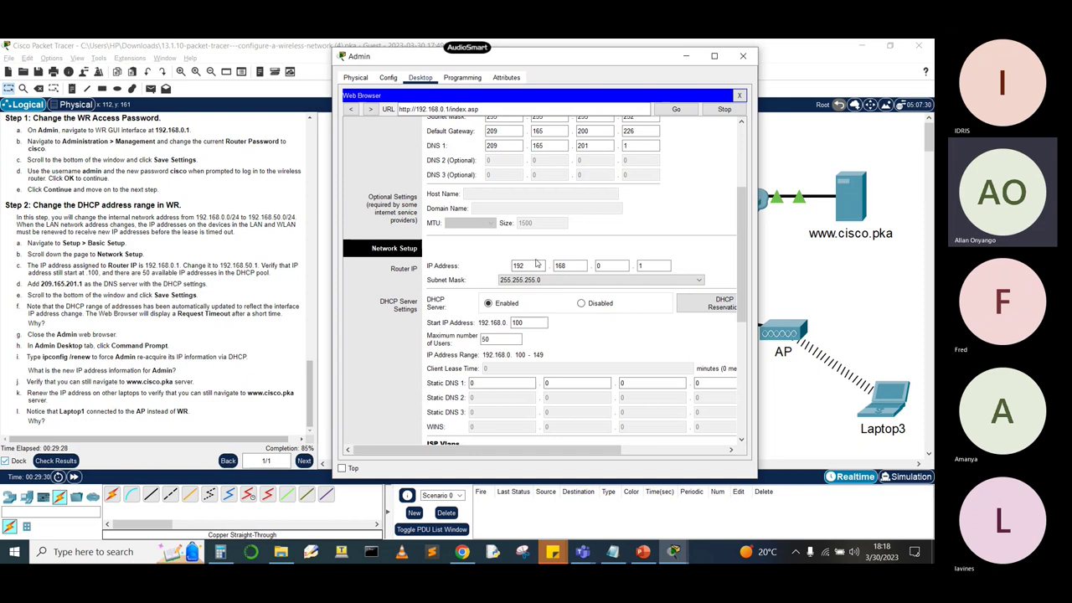
pyautogui.click(607, 264)
pyautogui.write('50')
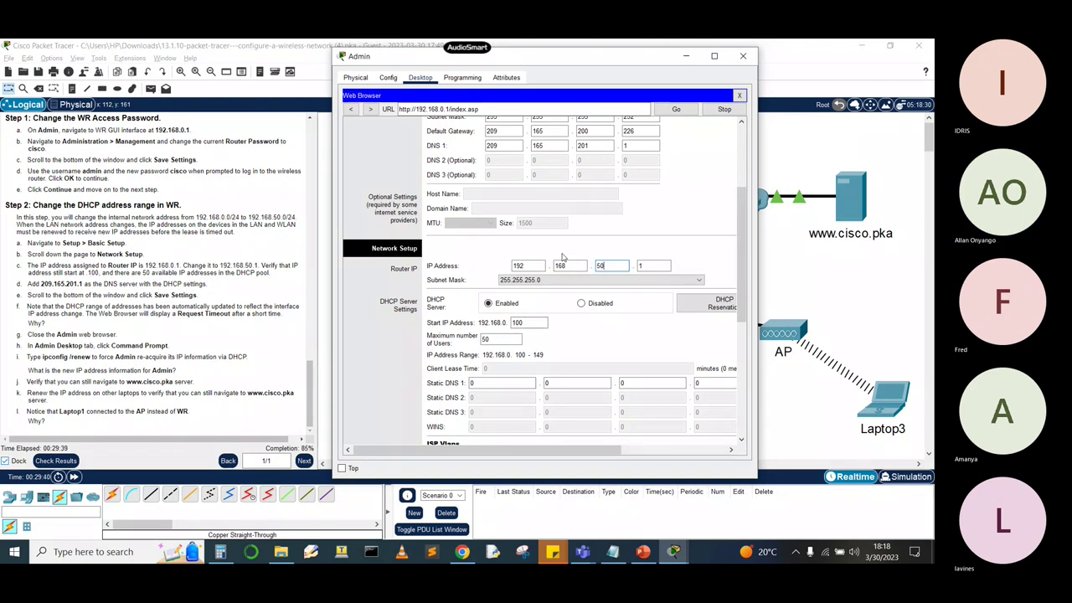
pyautogui.moveTo(544, 322); pyautogui.dragTo(510, 323)
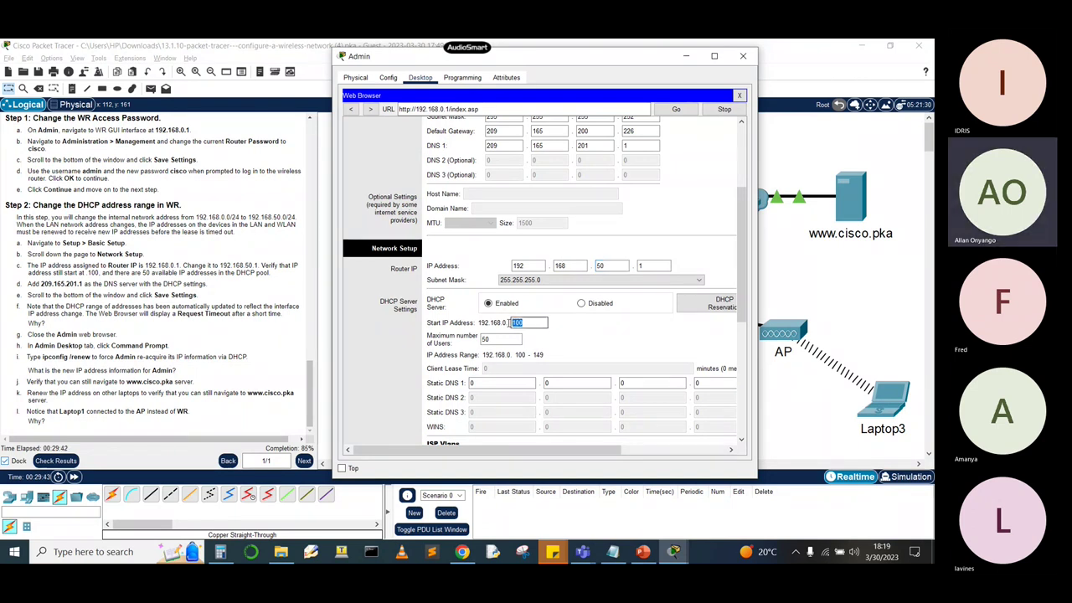
# Check the DHCP range 192.168.50.100–149 and set Static DNS 1 to 209.165.201.1.
pyautogui.click(585, 327)
pyautogui.click(491, 338)
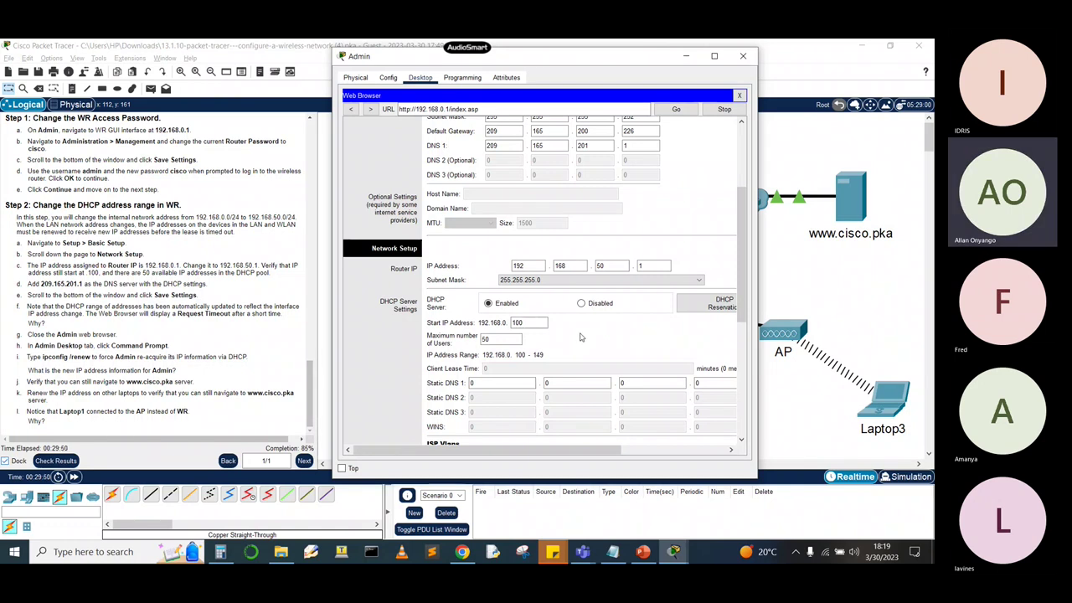
pyautogui.moveTo(503, 384); pyautogui.dragTo(425, 390)
pyautogui.write('209')
pyautogui.press('Tab')
pyautogui.write('165')
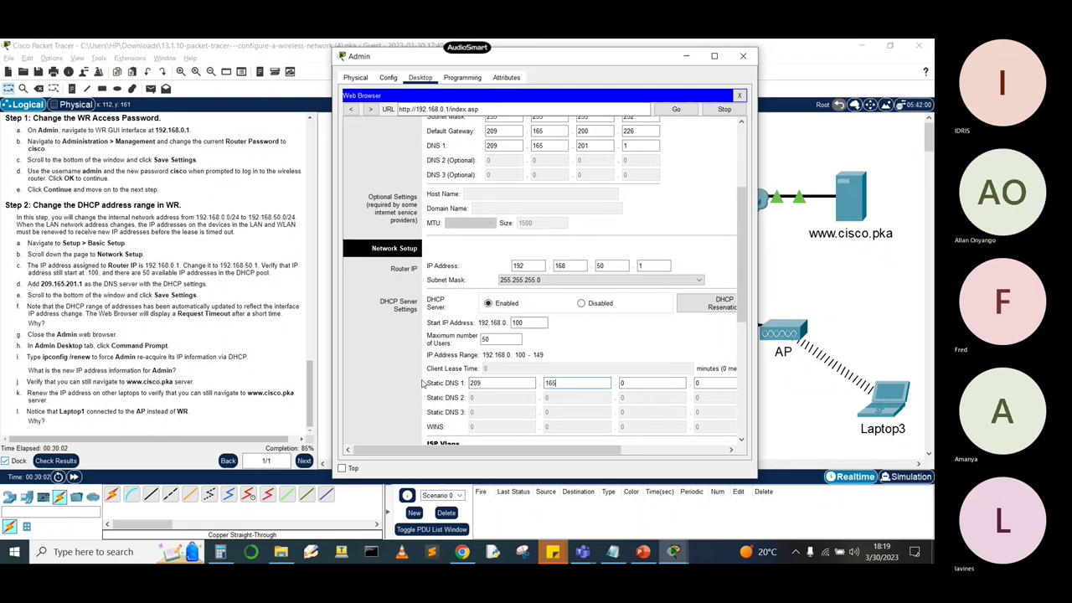
pyautogui.press('Tab')
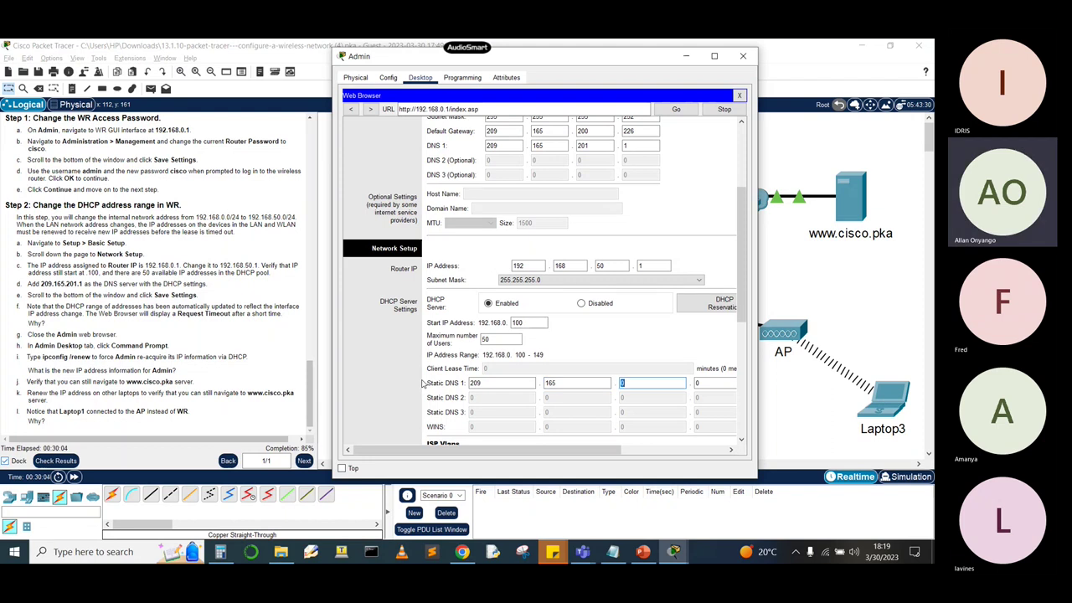
pyautogui.write('2')
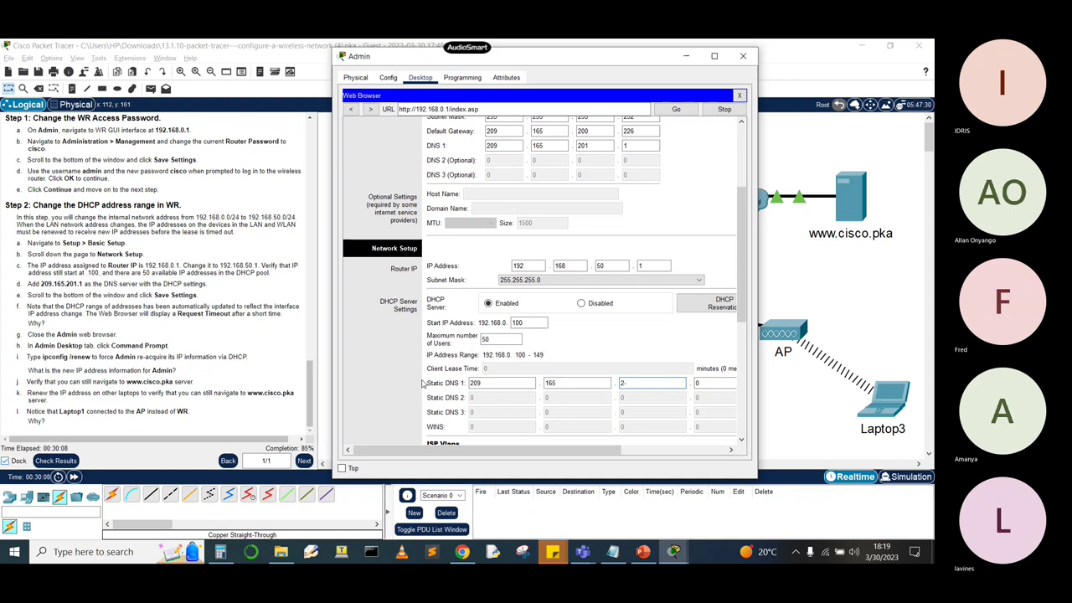
pyautogui.write('01')
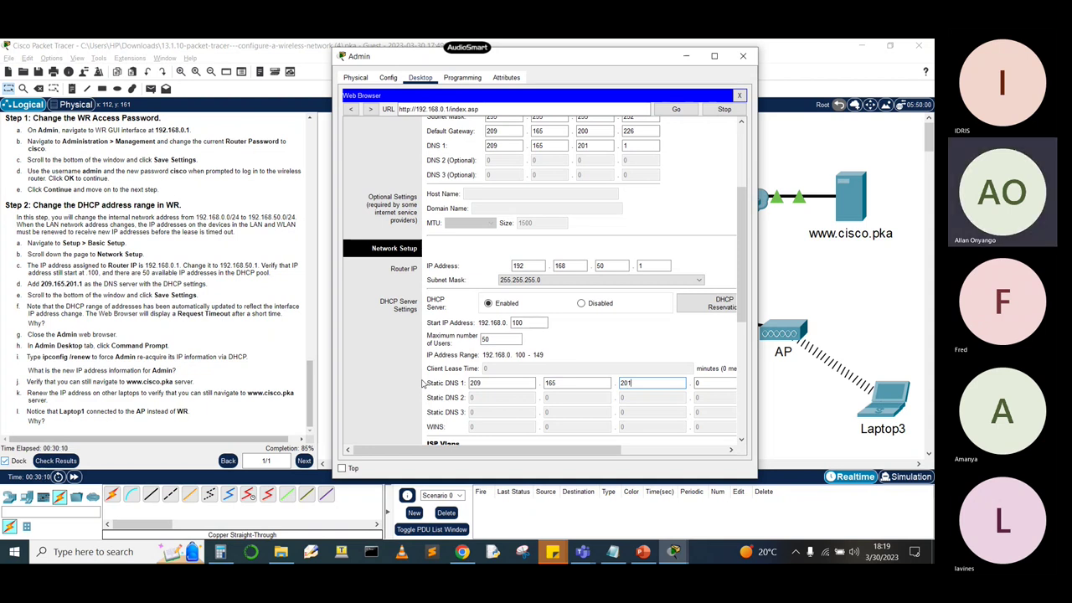
pyautogui.press('Tab')
pyautogui.write('1')
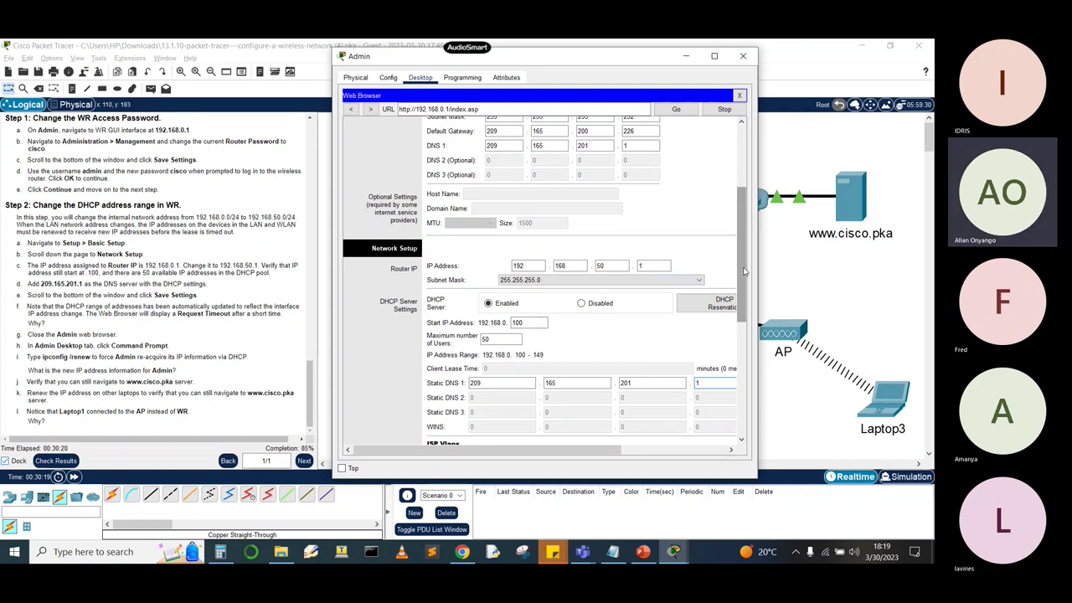
# Save the router's updated network and DHCP settings.
pyautogui.moveTo(743, 272); pyautogui.dragTo(751, 427)
pyautogui.click(622, 428)
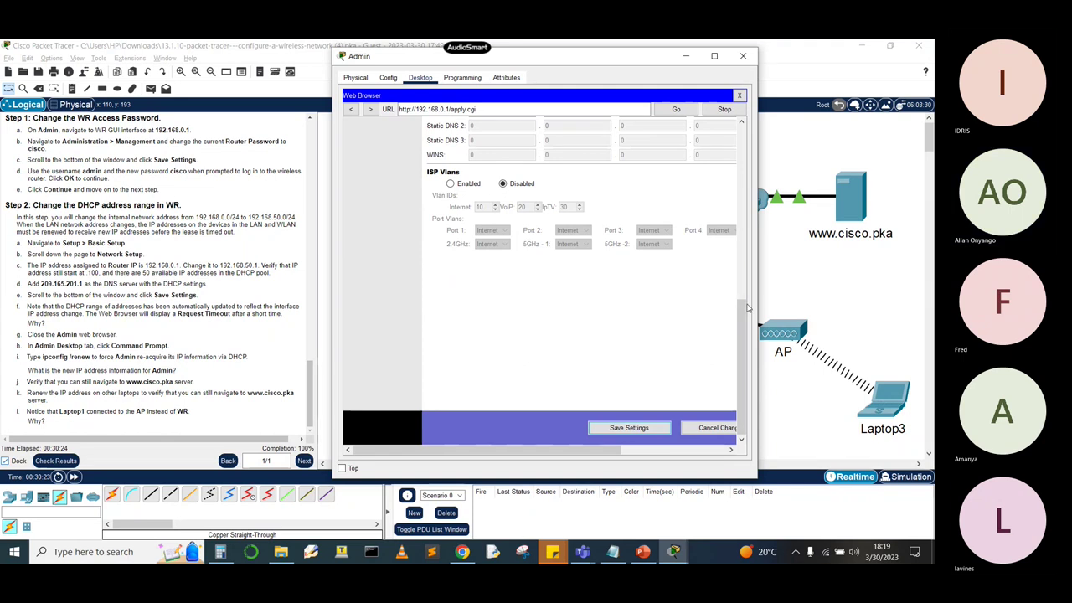
pyautogui.scroll(3, 743, 290)
pyautogui.scroll(2, 744, 290)
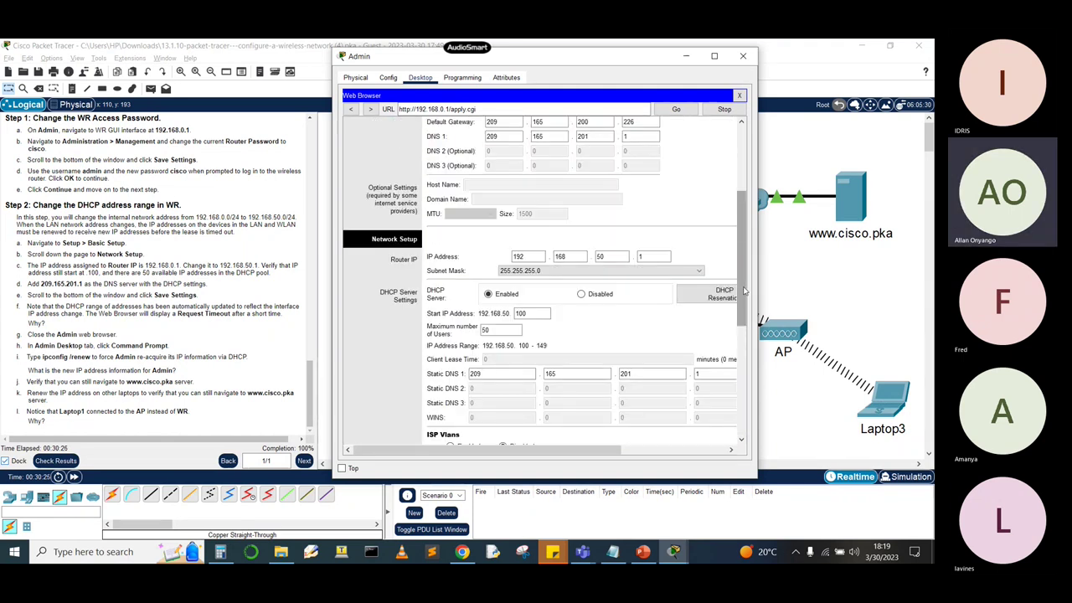
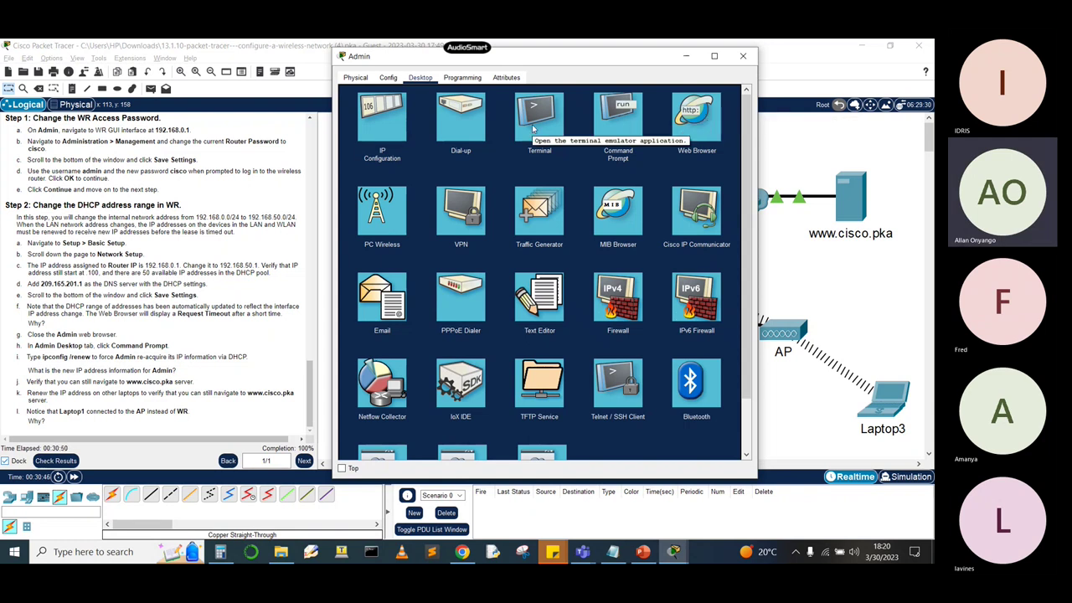
# Run ipconfig in the Admin PC's command prompt.
pyautogui.click(614, 122)
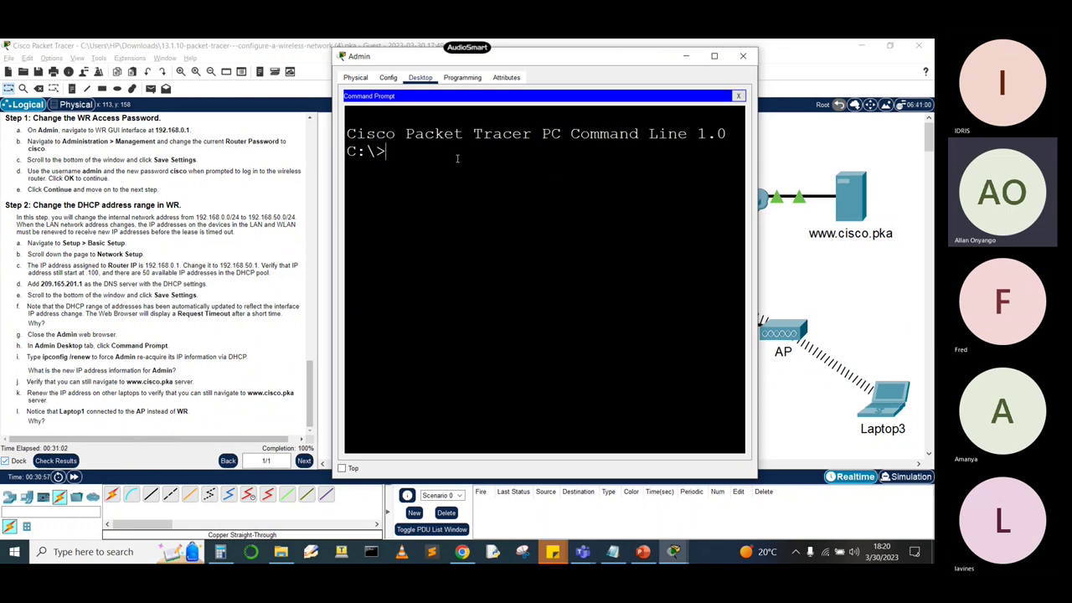
pyautogui.write('ipconfig')
pyautogui.press('Return')
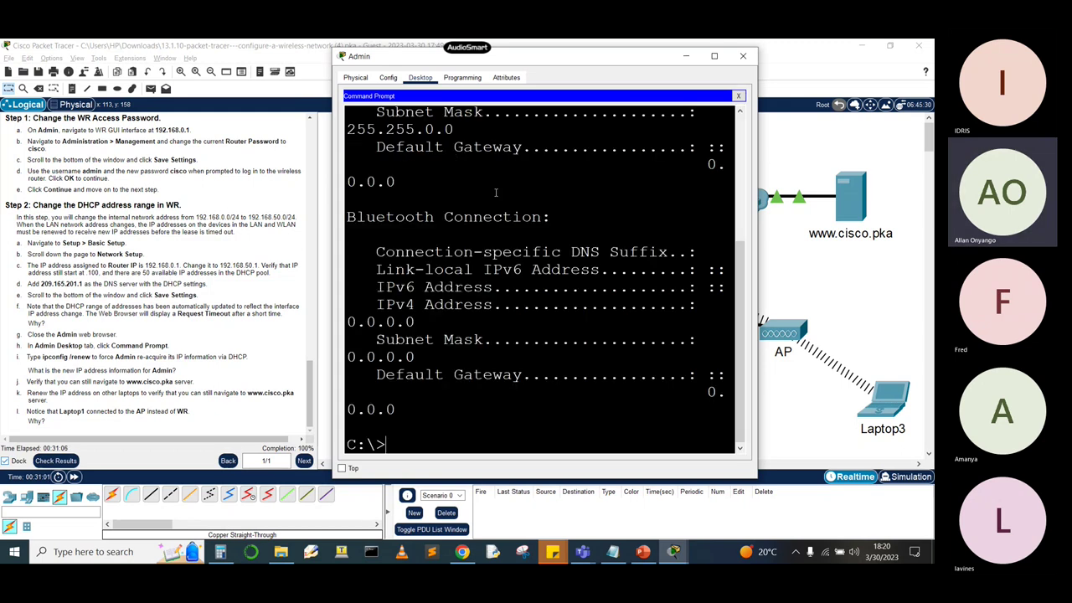
# Widen the Admin window and highlight the 169.254.203.100 autoconfiguration address.
pyautogui.scroll(3, 495, 193)
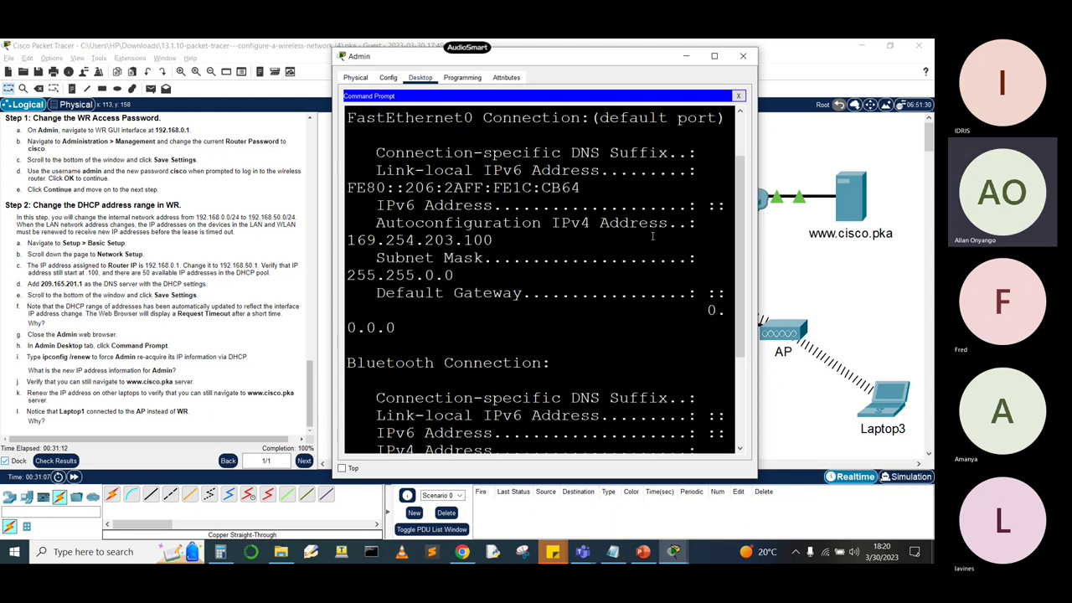
pyautogui.moveTo(759, 237); pyautogui.dragTo(923, 237)
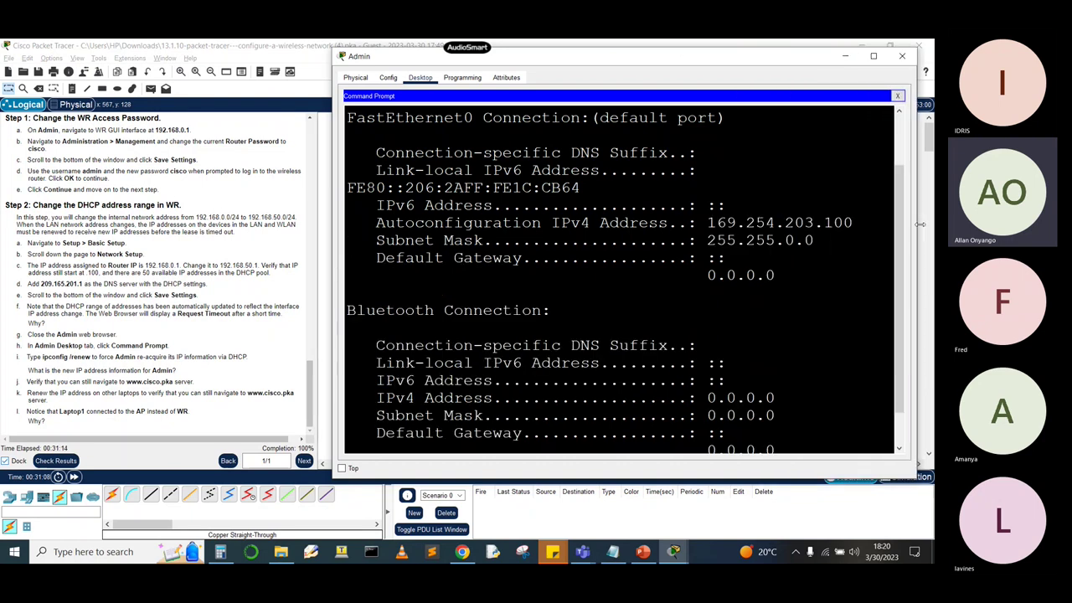
pyautogui.moveTo(708, 223); pyautogui.dragTo(778, 221)
pyautogui.scroll(-1, 779, 220)
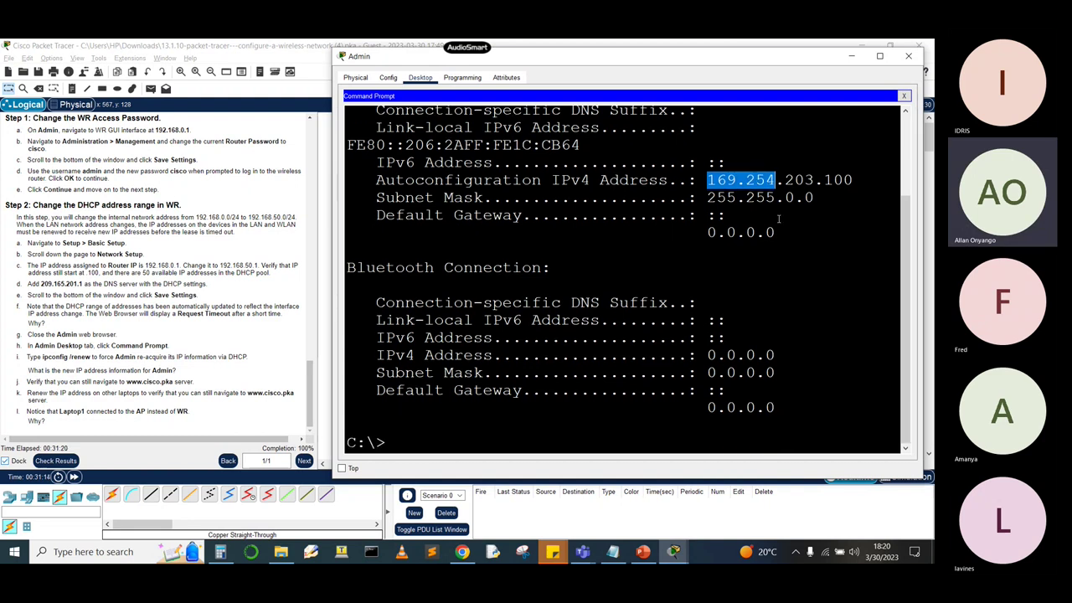
pyautogui.scroll(3, 779, 221)
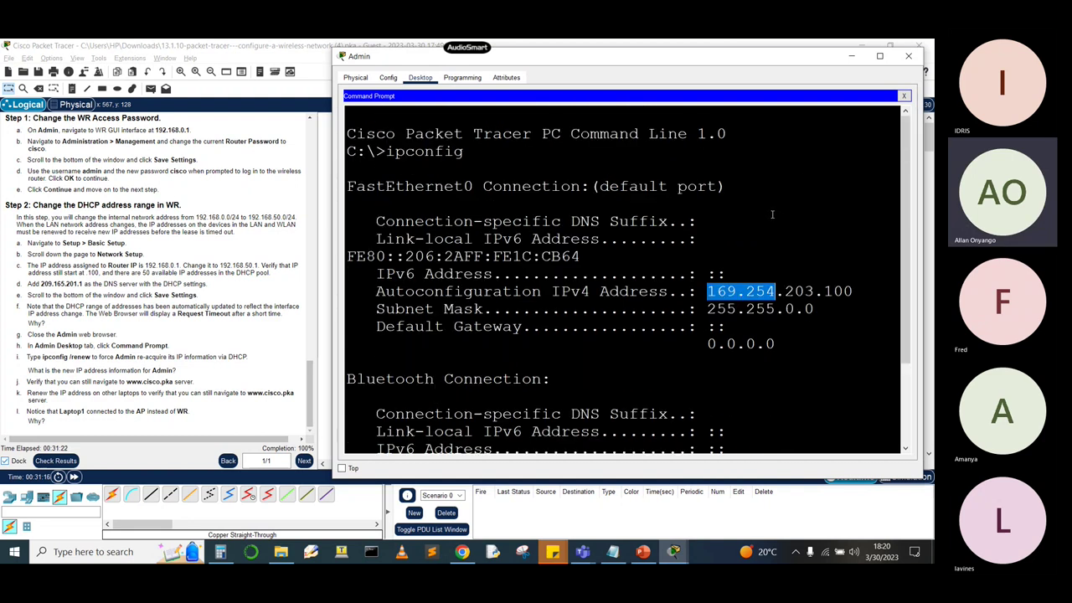
pyautogui.scroll(-3, 772, 215)
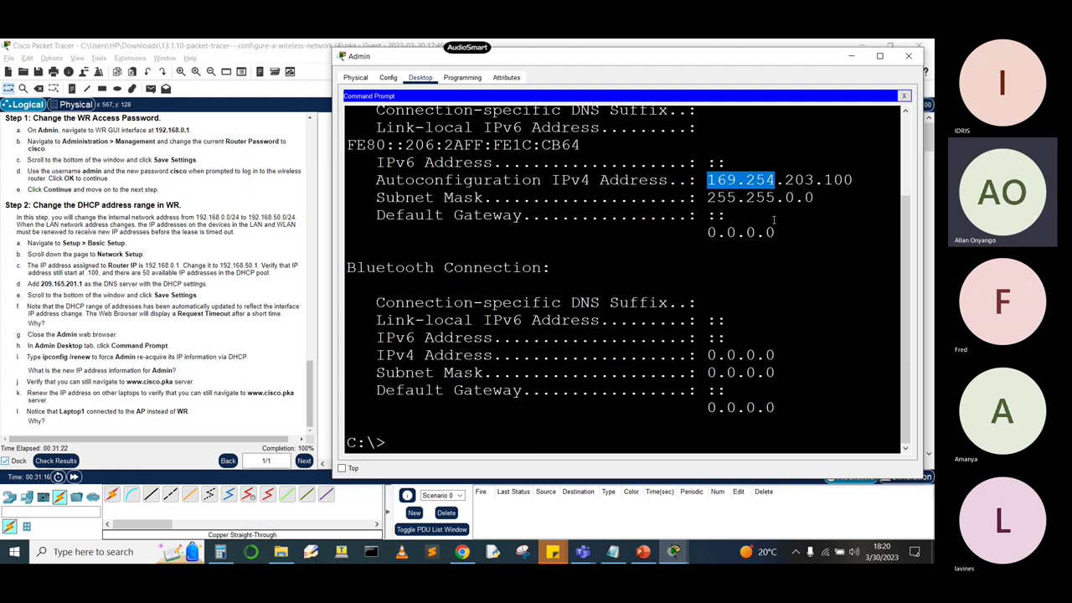
pyautogui.click(400, 445)
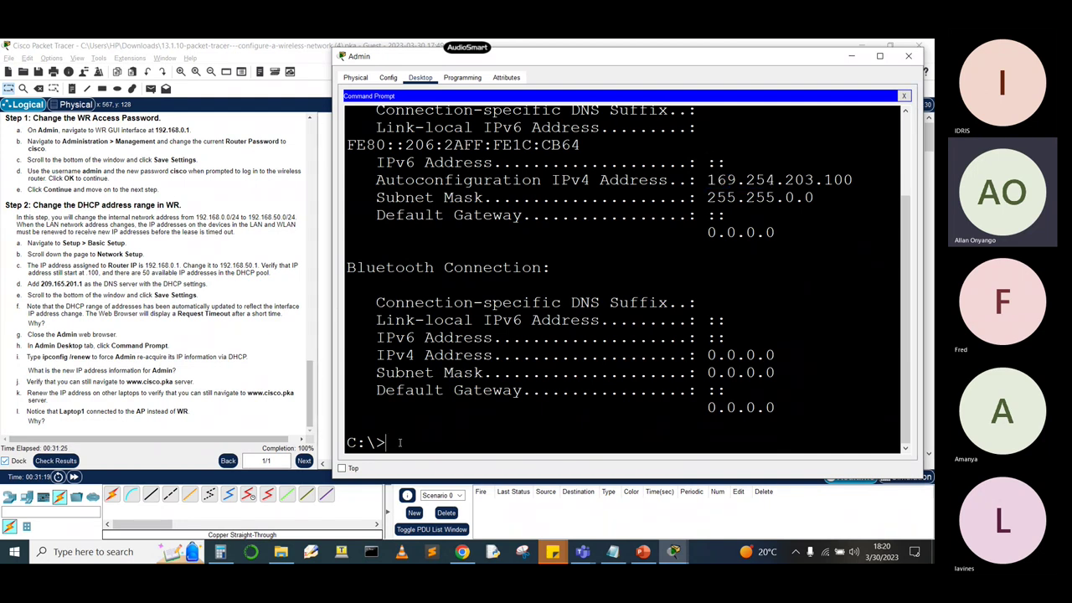
# Renew Admin's DHCP lease with ipconfig /renew, obtaining 192.168.50.102 with gateway 192.168.50.1.
pyautogui.write('ipconfig /renew')
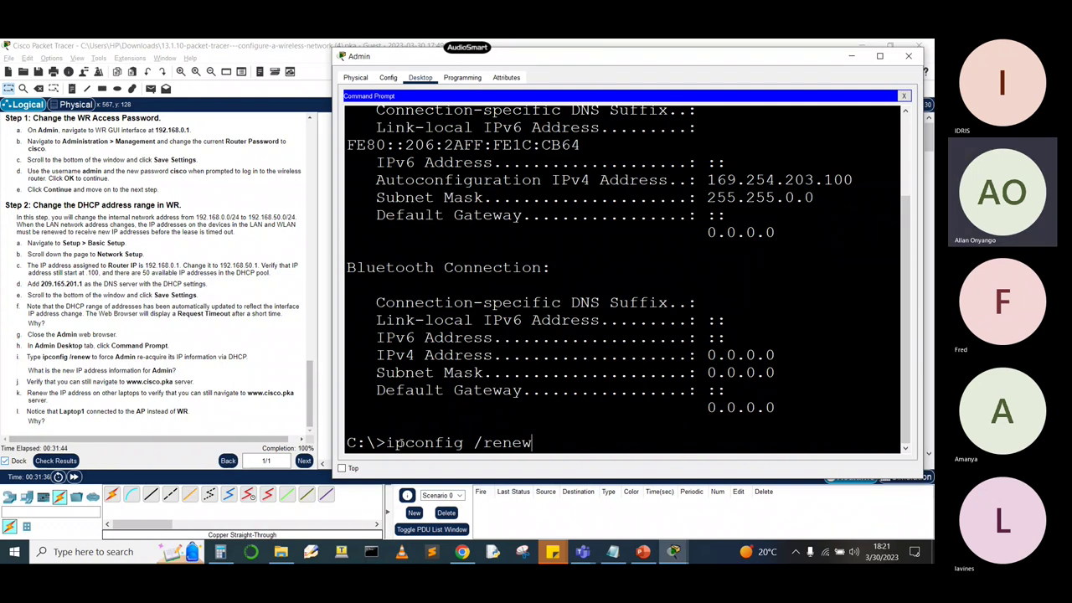
pyautogui.press('Return')
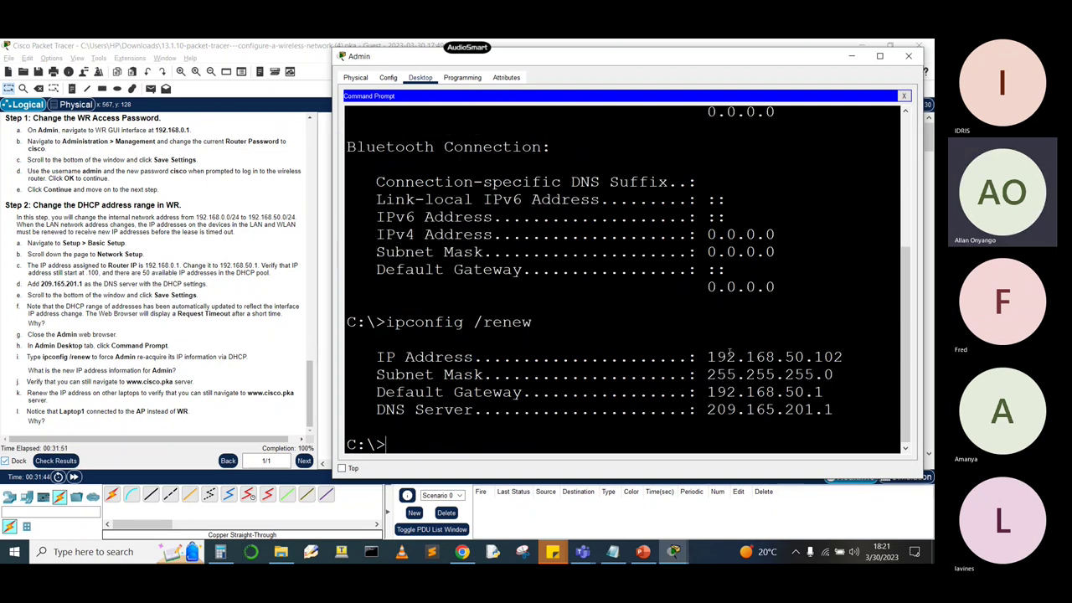
pyautogui.moveTo(707, 356); pyautogui.dragTo(815, 357)
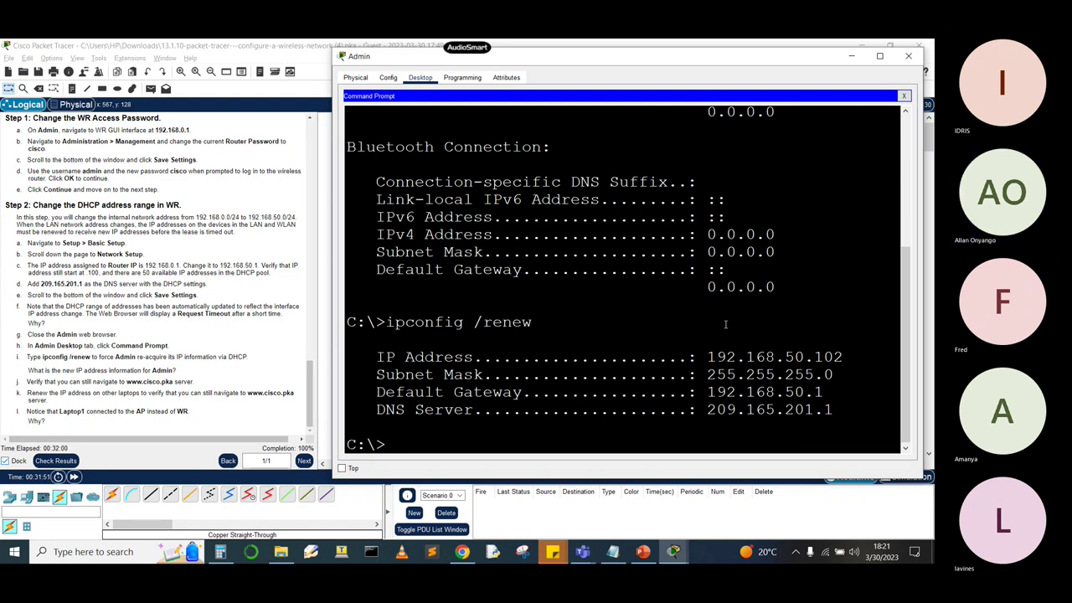
pyautogui.scroll(-1, 670, 343)
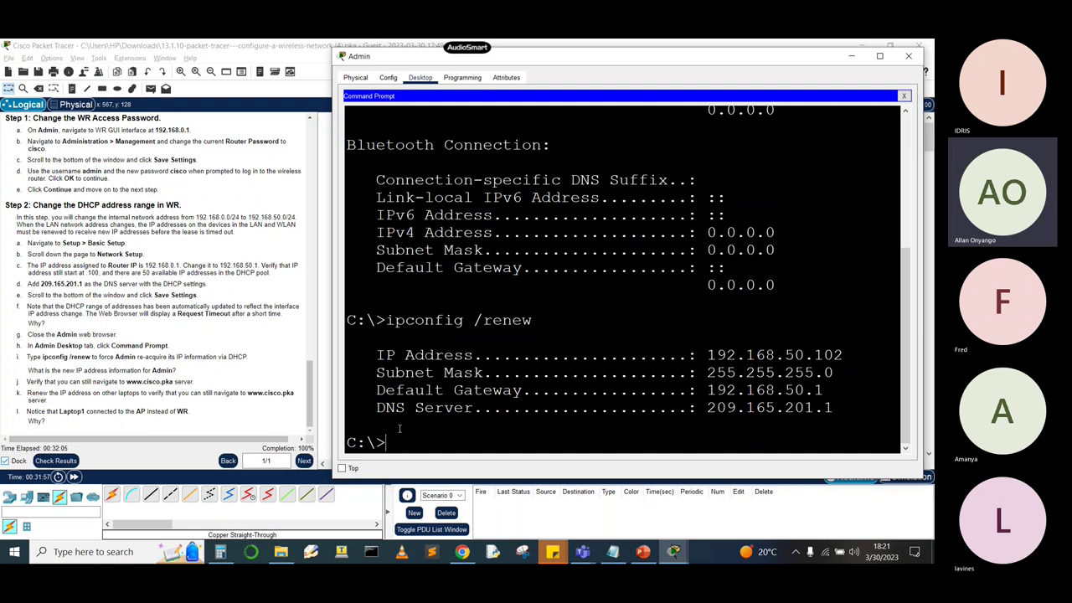
pyautogui.write('ping www.')
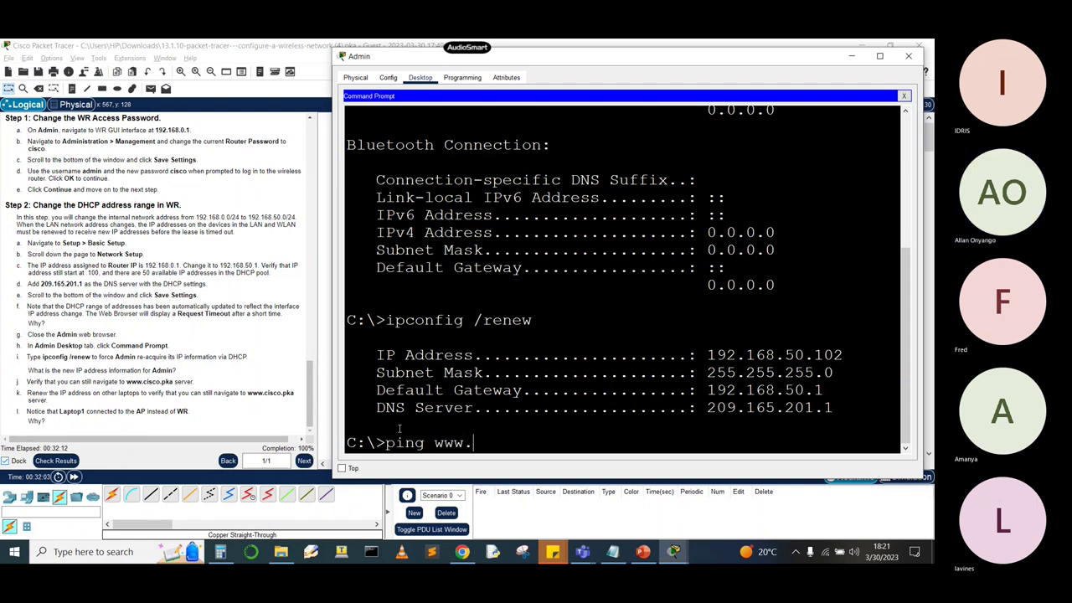
pyautogui.write('cisco.pka')
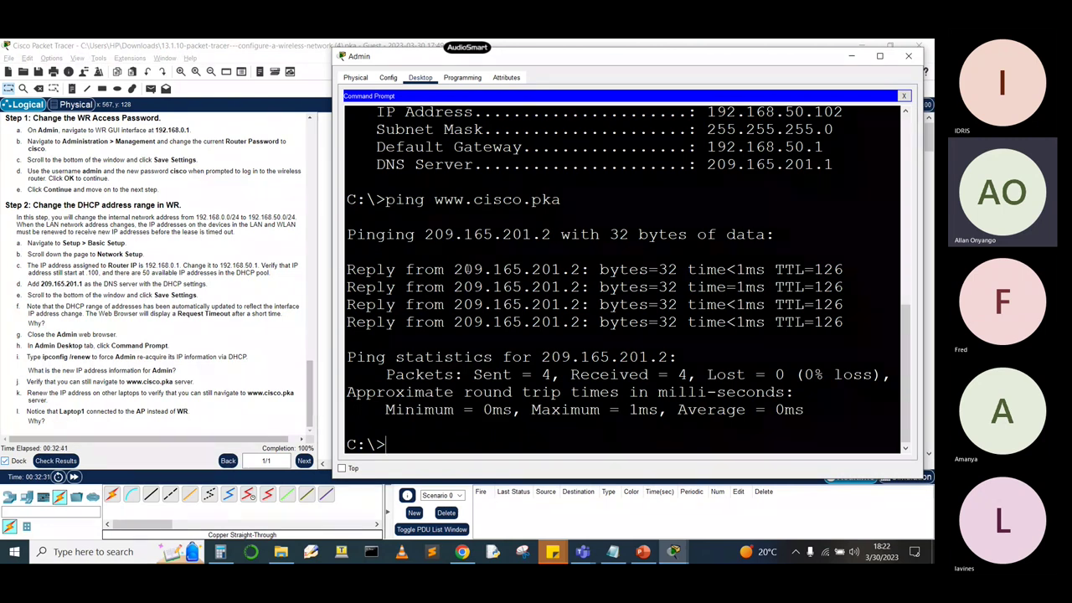
pyautogui.moveTo(453, 269); pyautogui.dragTo(575, 270)
pyautogui.click(852, 56)
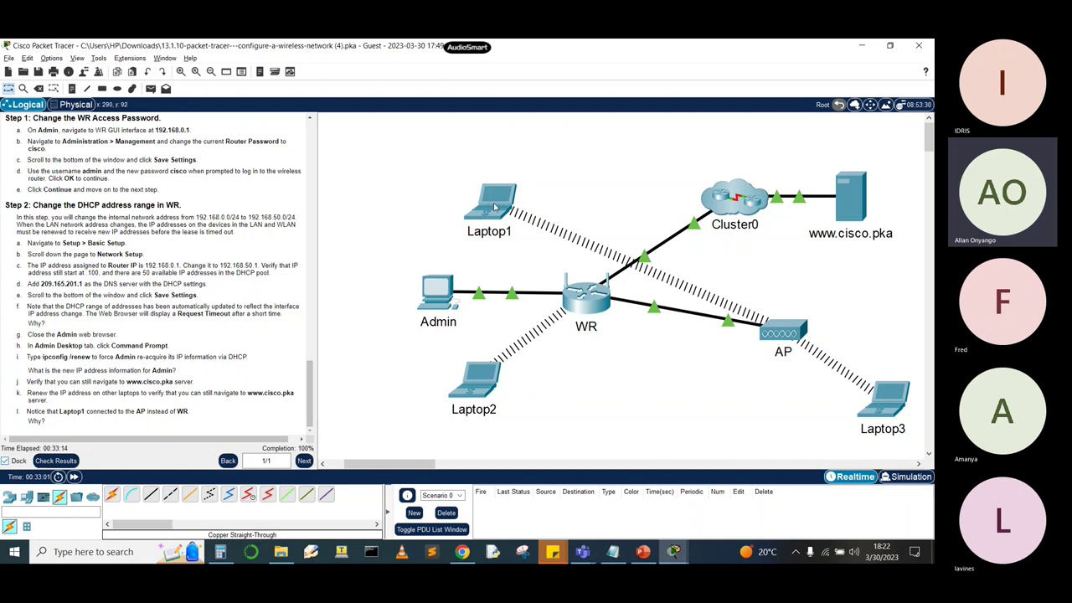
# Check Laptop2's IP configuration, showing DHCP address 192.168.50.100.
pyautogui.click(478, 390)
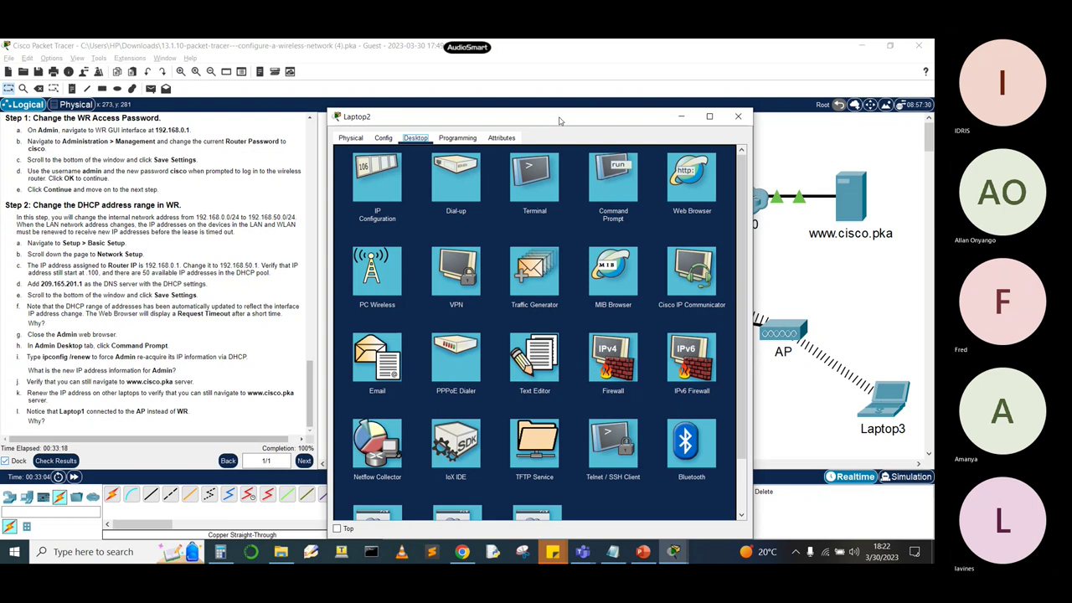
pyautogui.moveTo(560, 121); pyautogui.dragTo(298, 100)
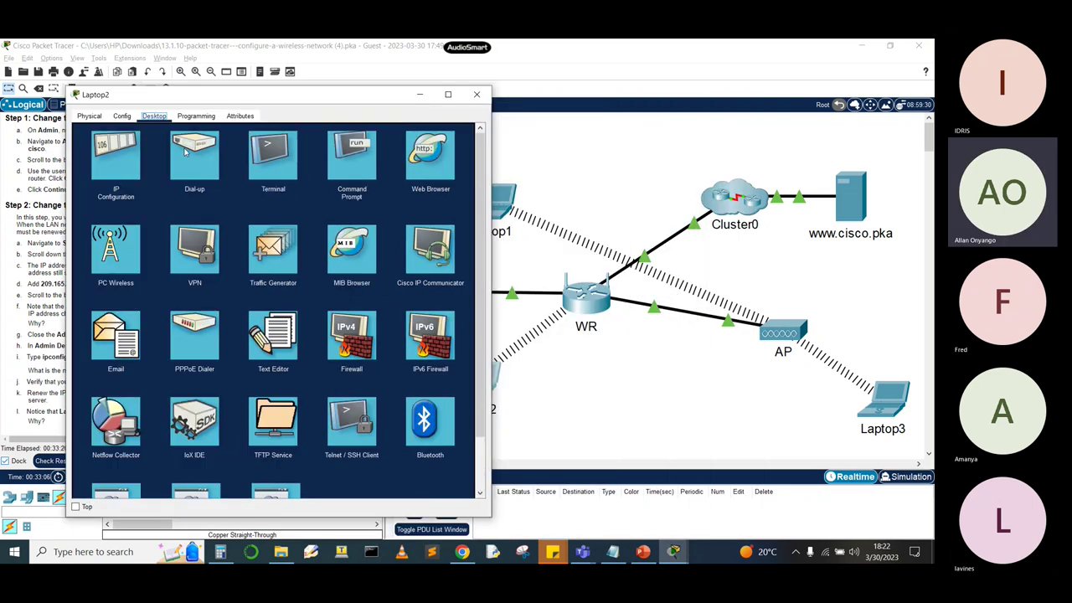
pyautogui.click(92, 173)
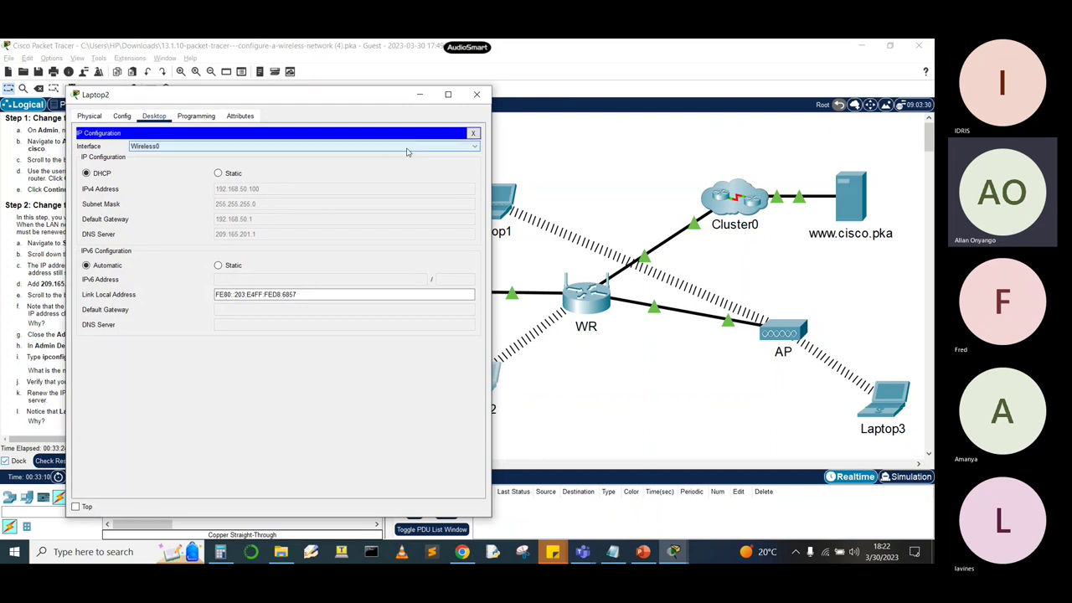
pyautogui.click(480, 97)
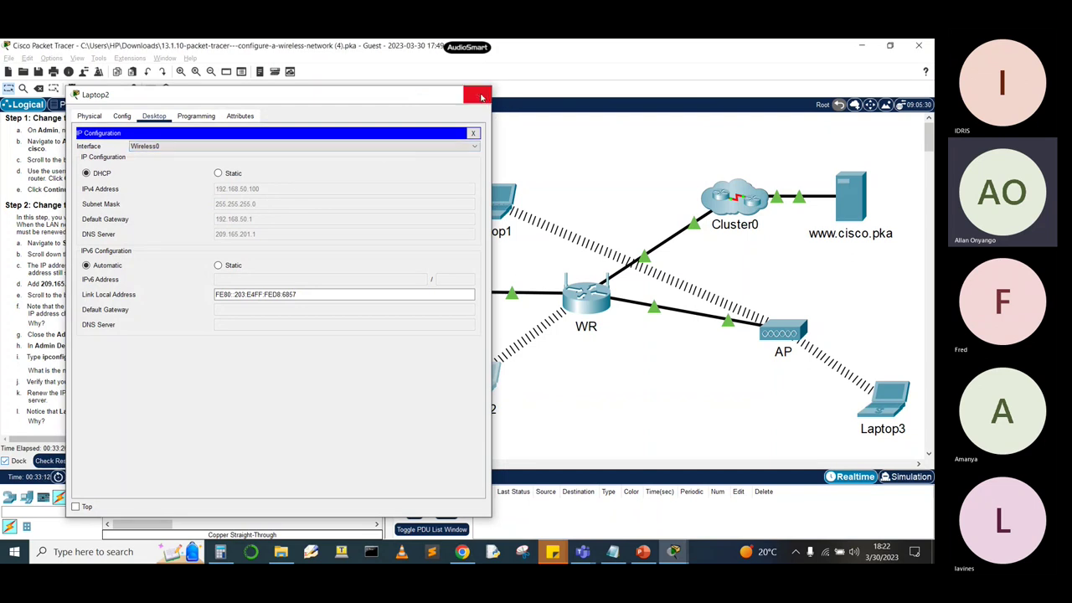
# Check Laptop1's IP configuration, showing DHCP address 192.168.50.103.
pyautogui.click(494, 198)
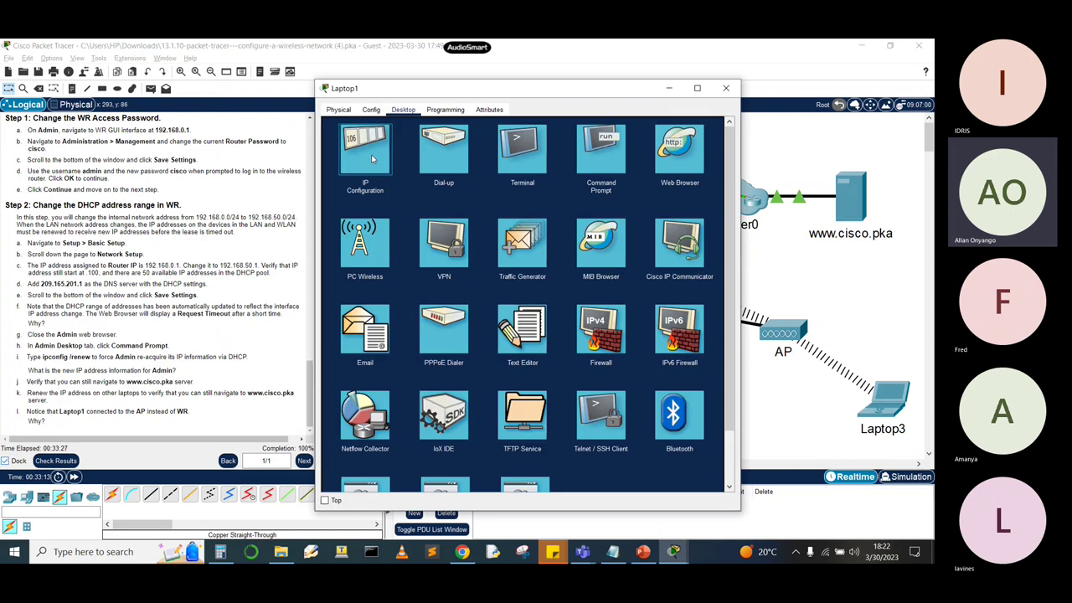
pyautogui.click(372, 157)
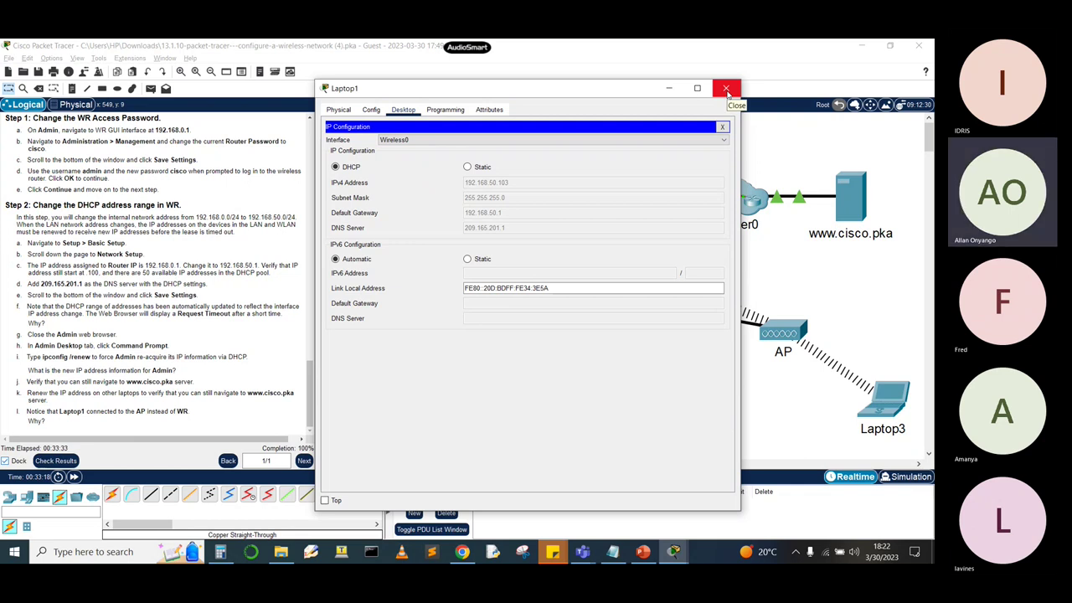
pyautogui.click(726, 90)
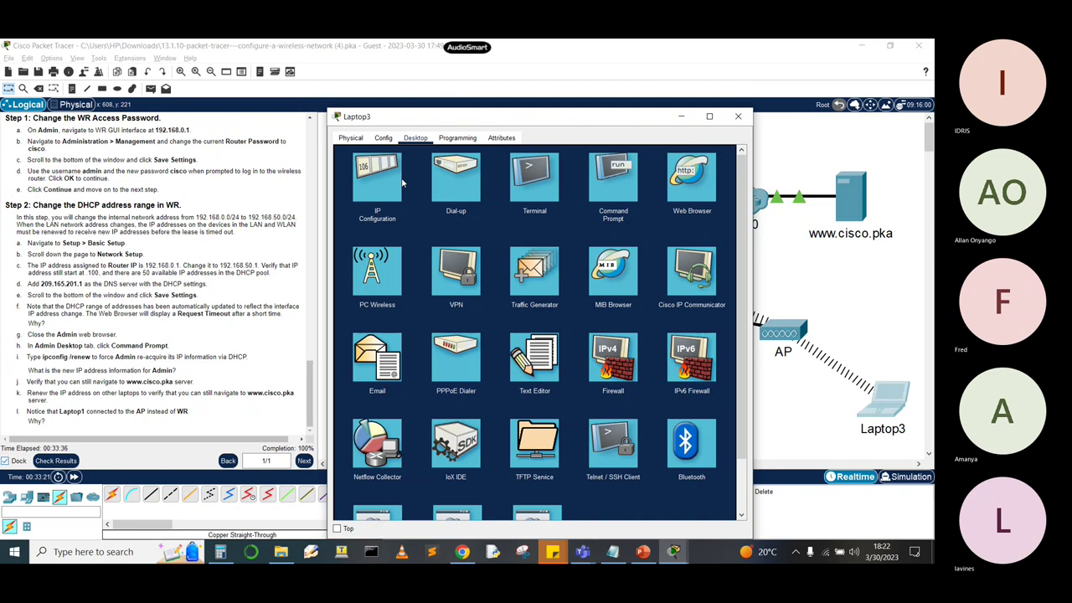
# Renew Laptop3's DHCP lease with ipconfig /renew, getting 192.168.50.104 and gateway 192.168.50.1.
pyautogui.click(399, 182)
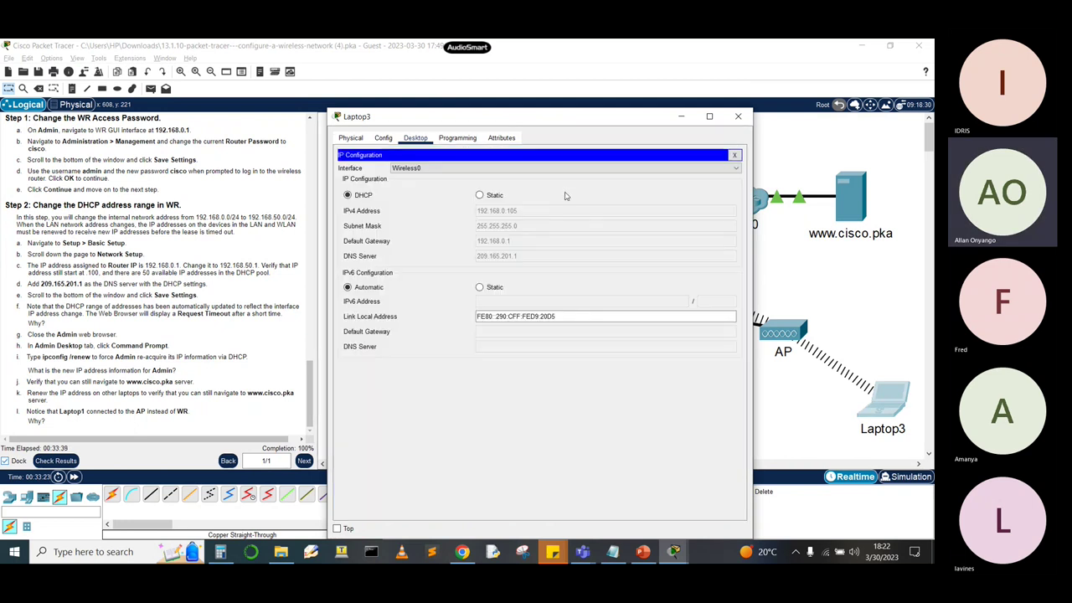
pyautogui.click(735, 156)
pyautogui.click(614, 187)
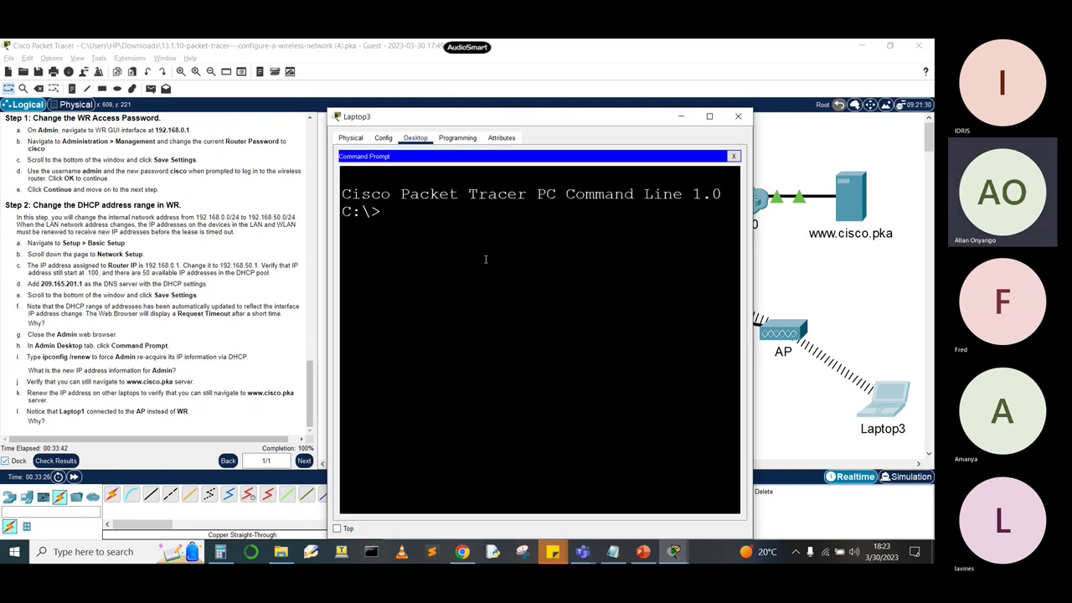
pyautogui.write('ipconfig /ne')
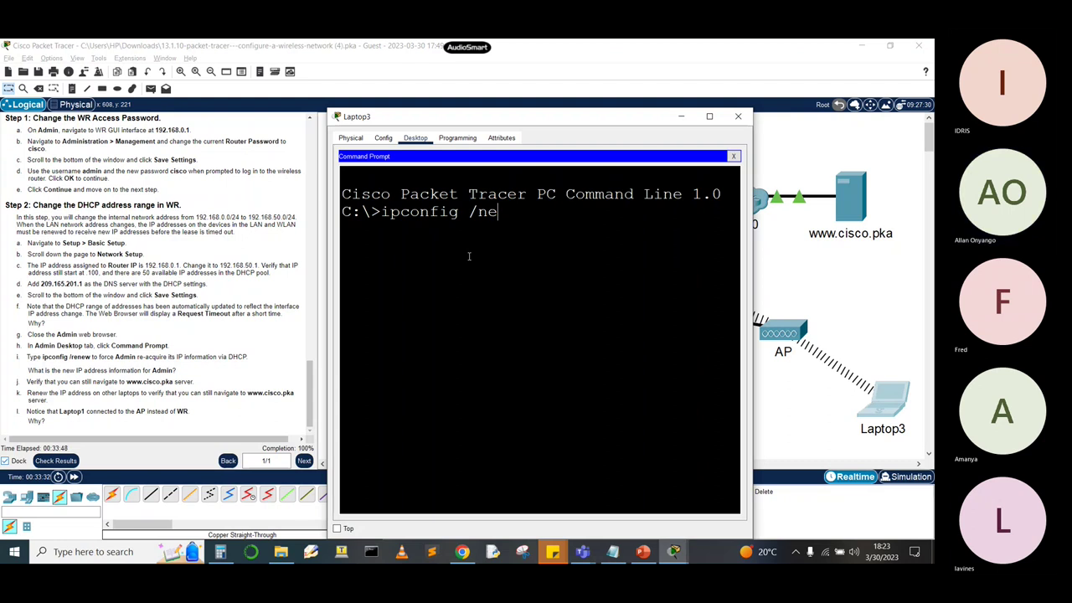
pyautogui.press('BackSpace')
pyautogui.press('BackSpace')
pyautogui.write('renew')
pyautogui.press('Return')
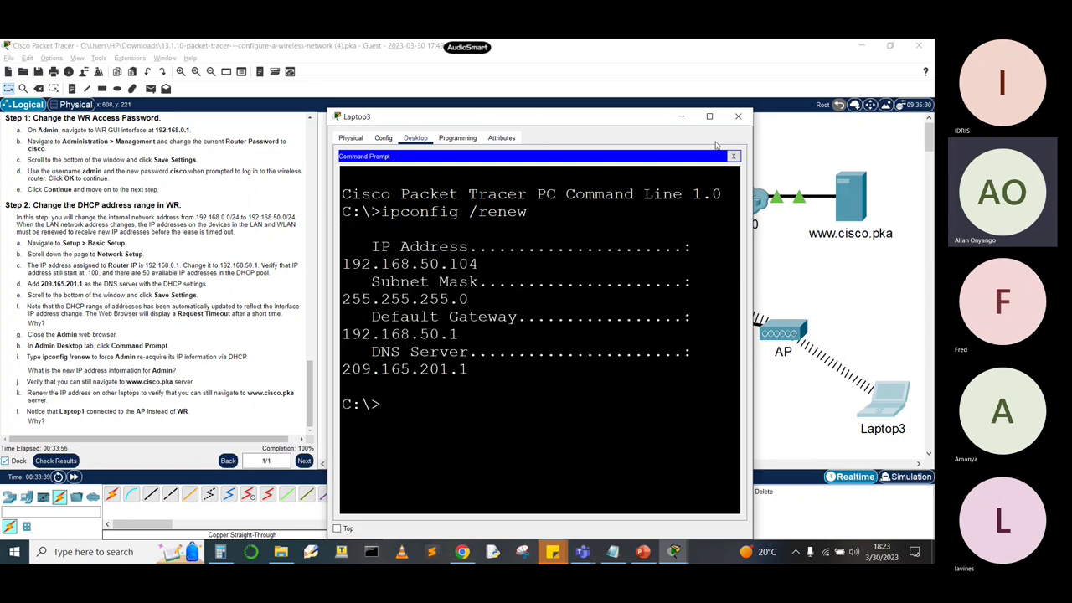
pyautogui.click(738, 116)
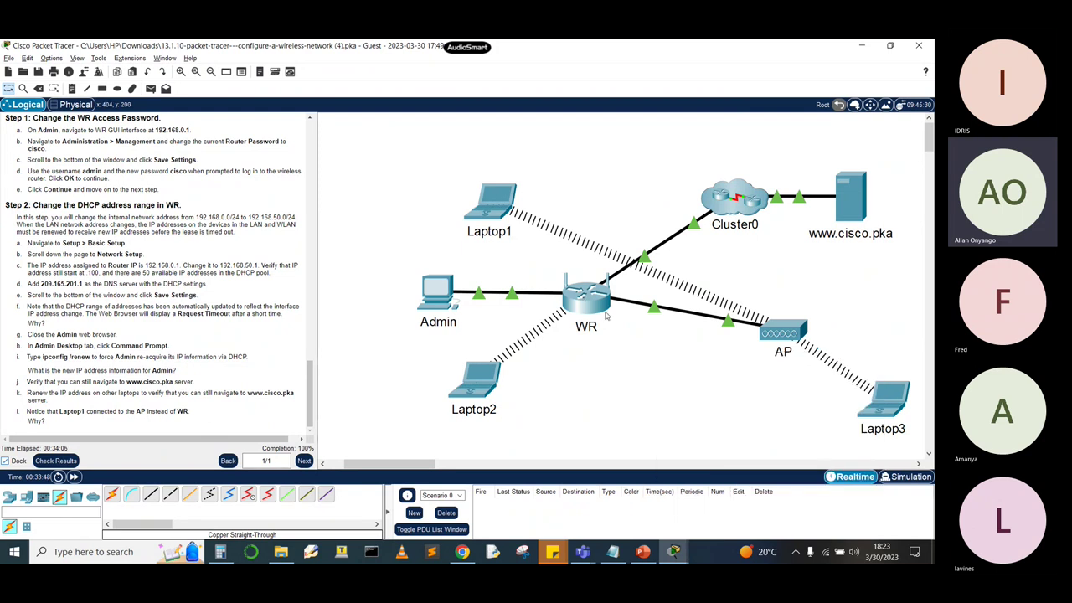
# Move Laptop1 closer to the AP and highlight the 100% completion score.
pyautogui.moveTo(490, 201); pyautogui.dragTo(624, 162)
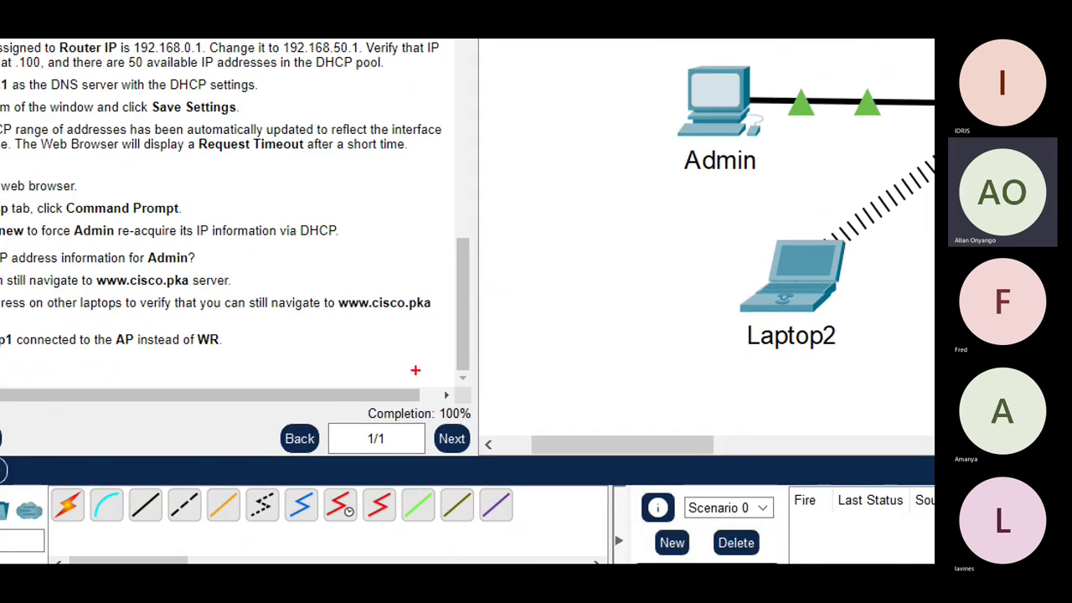
pyautogui.moveTo(414, 369)
pyautogui.mouseDown()
pyautogui.moveTo(490, 371)
pyautogui.moveTo(479, 436)
pyautogui.moveTo(350, 442)
pyautogui.moveTo(323, 373)
pyautogui.moveTo(457, 352)
pyautogui.mouseUp()
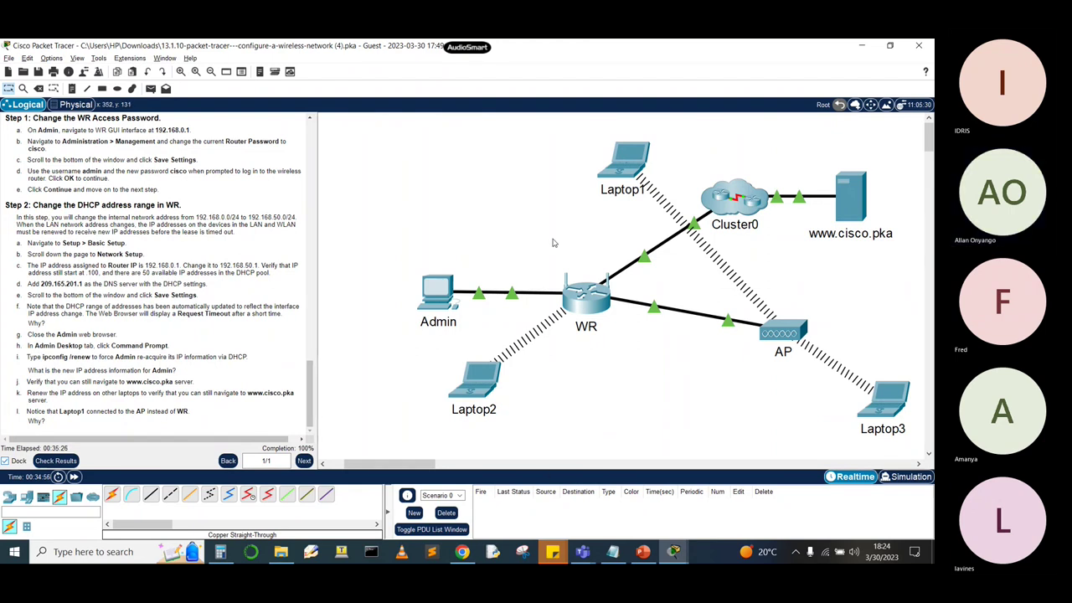
# Return to the course page and open lesson 13.2.2 WLC Topology.
pyautogui.click(862, 46)
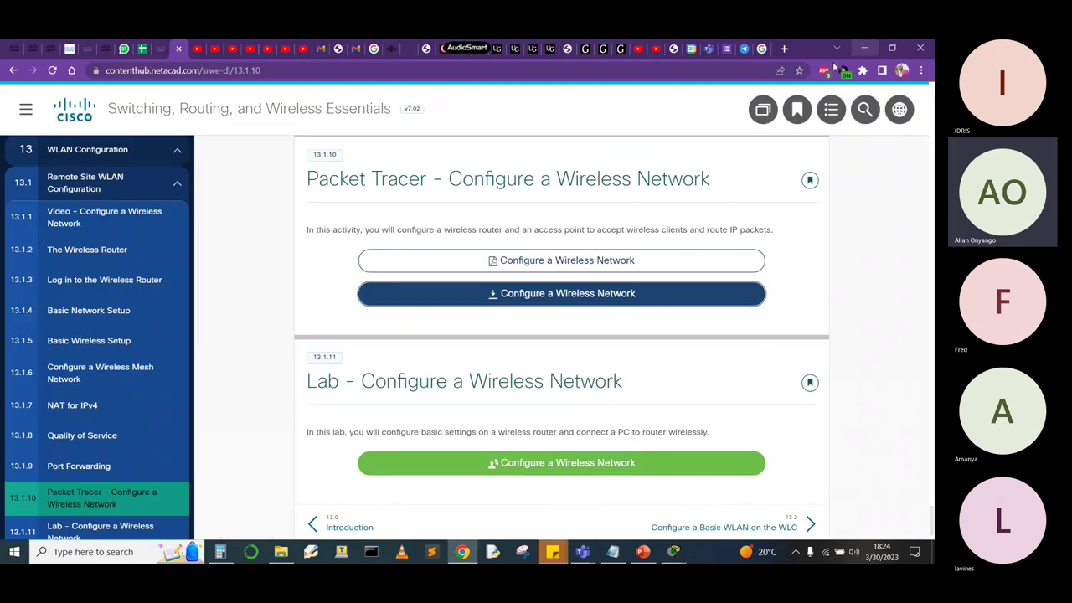
pyautogui.scroll(-1, 127, 344)
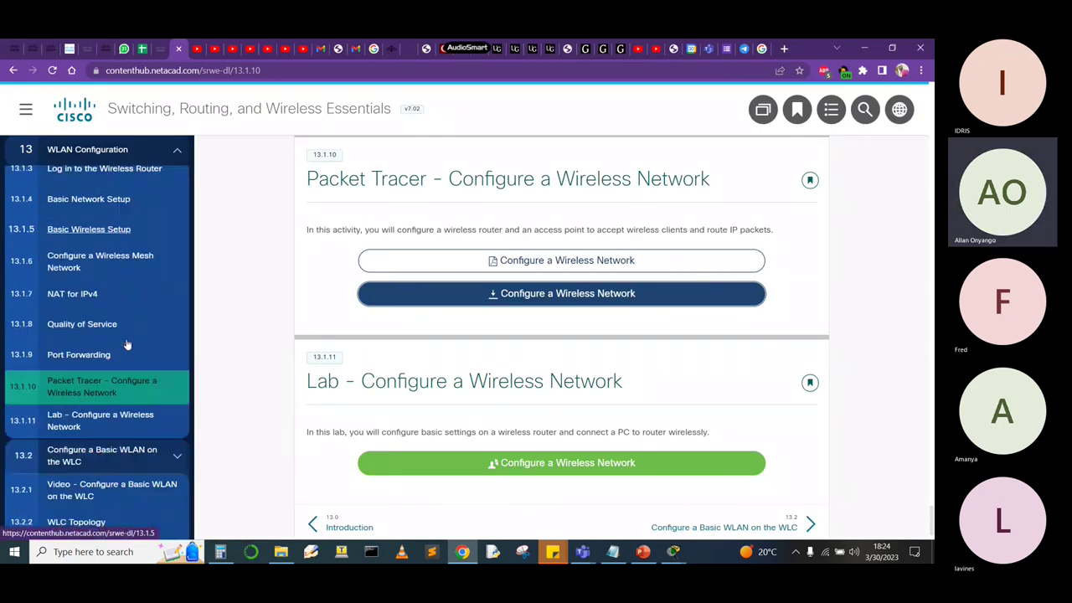
pyautogui.scroll(-1, 127, 344)
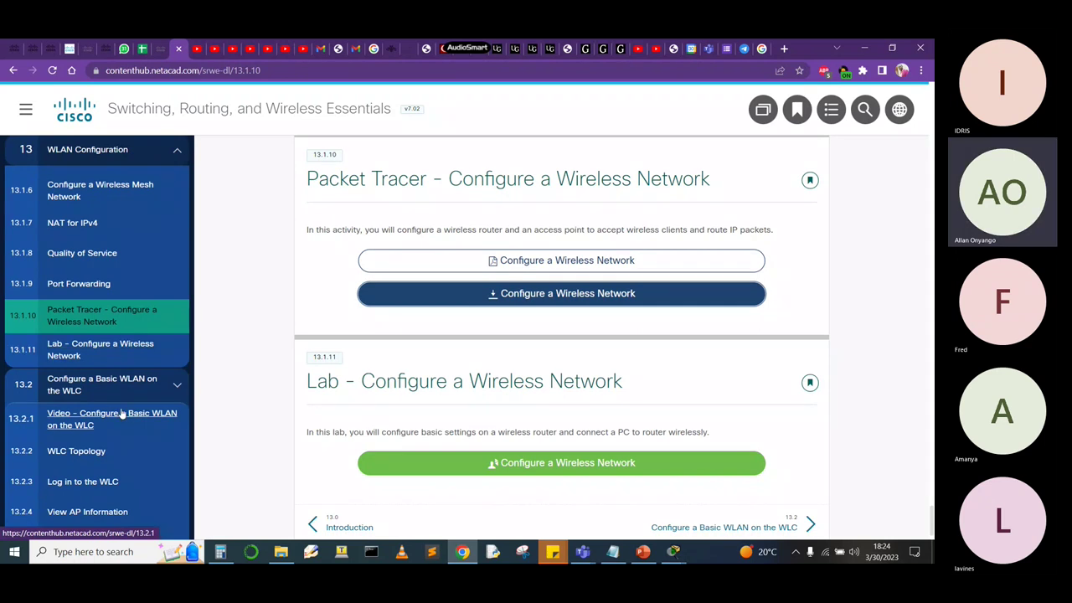
pyautogui.scroll(-1, 121, 413)
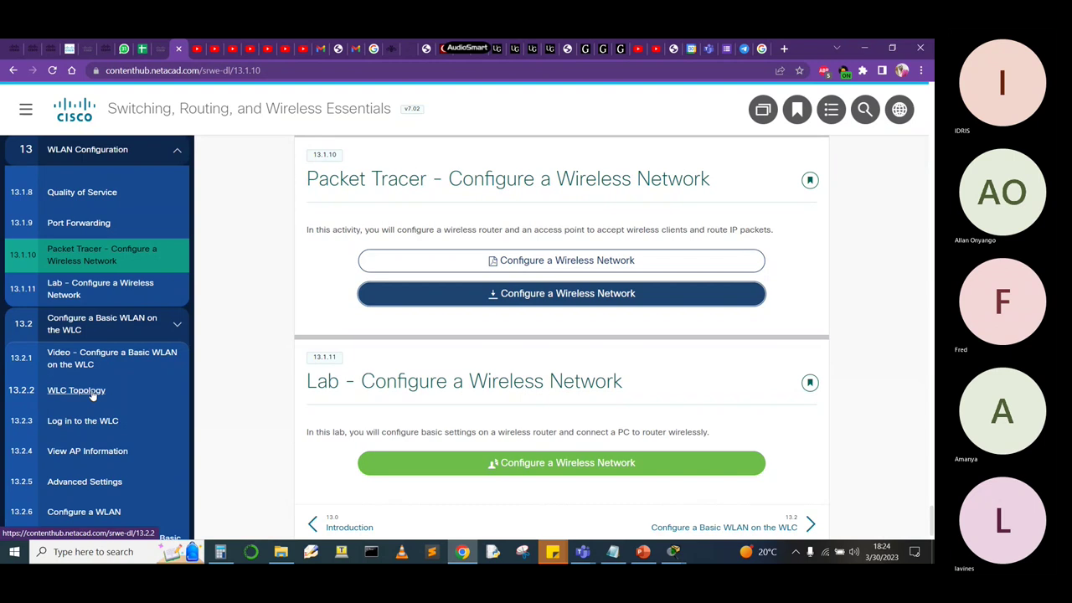
pyautogui.click(92, 391)
pyautogui.scroll(-10, 218, 381)
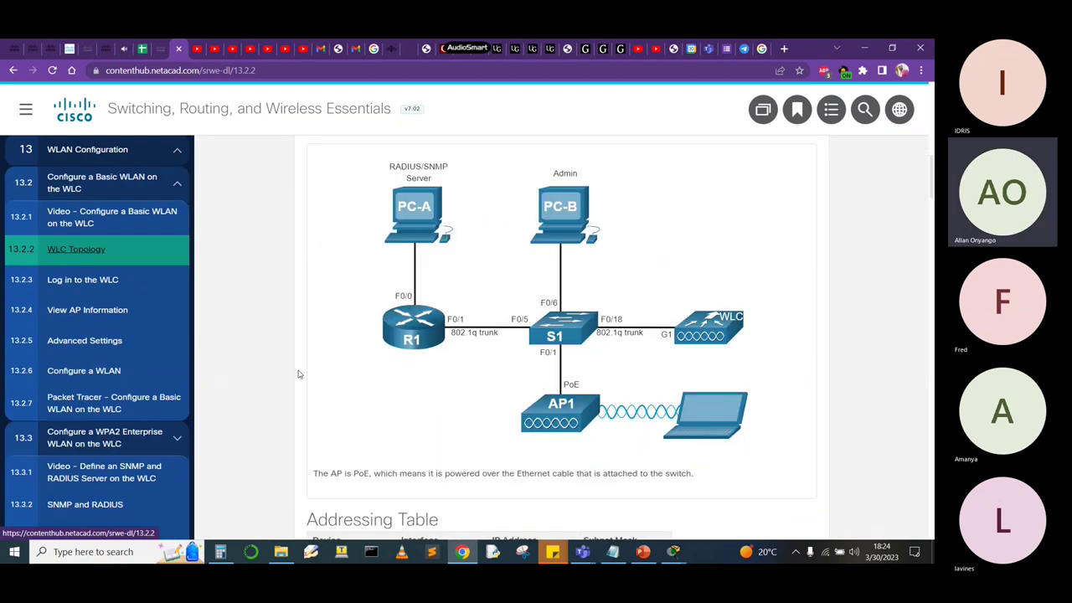
# Inspect the enlarged WLC topology diagram, then continue to 13.2.3 Log in to the WLC.
pyautogui.click(497, 322)
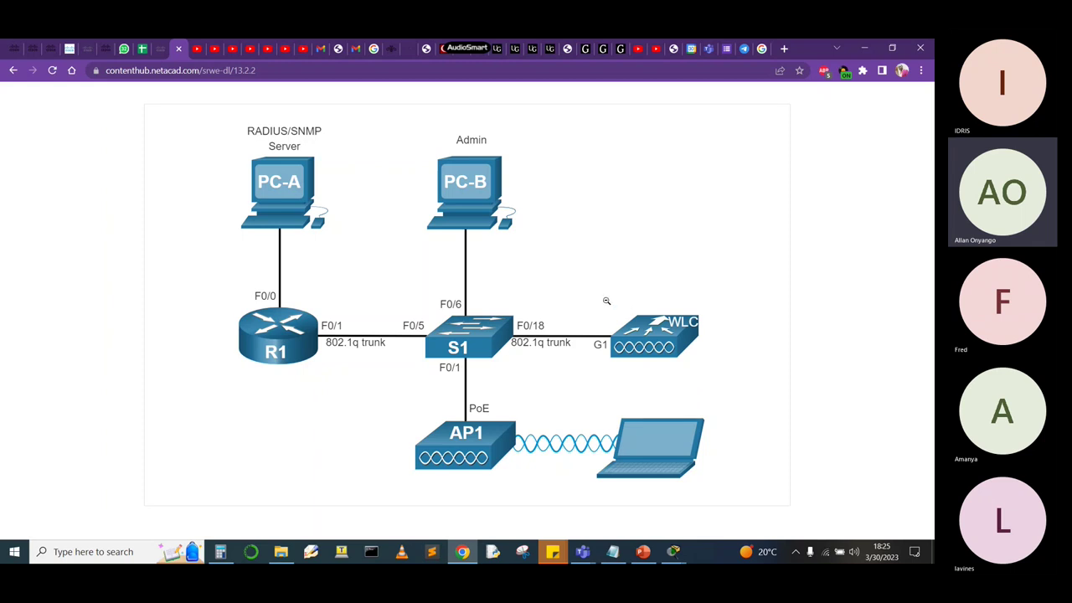
pyautogui.click(623, 243)
pyautogui.scroll(-7, 565, 275)
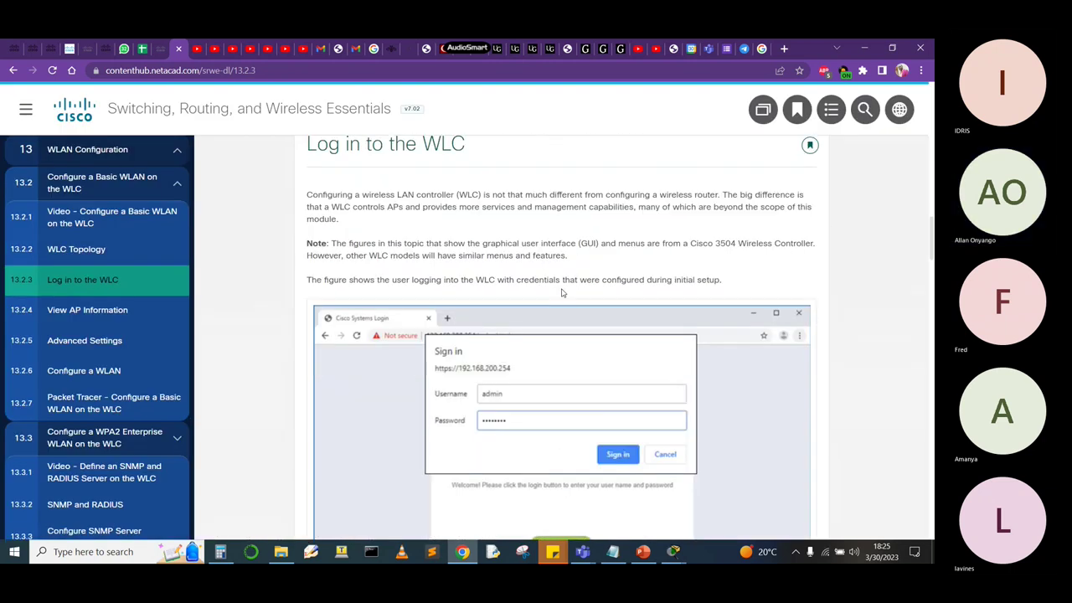
pyautogui.scroll(1, 562, 289)
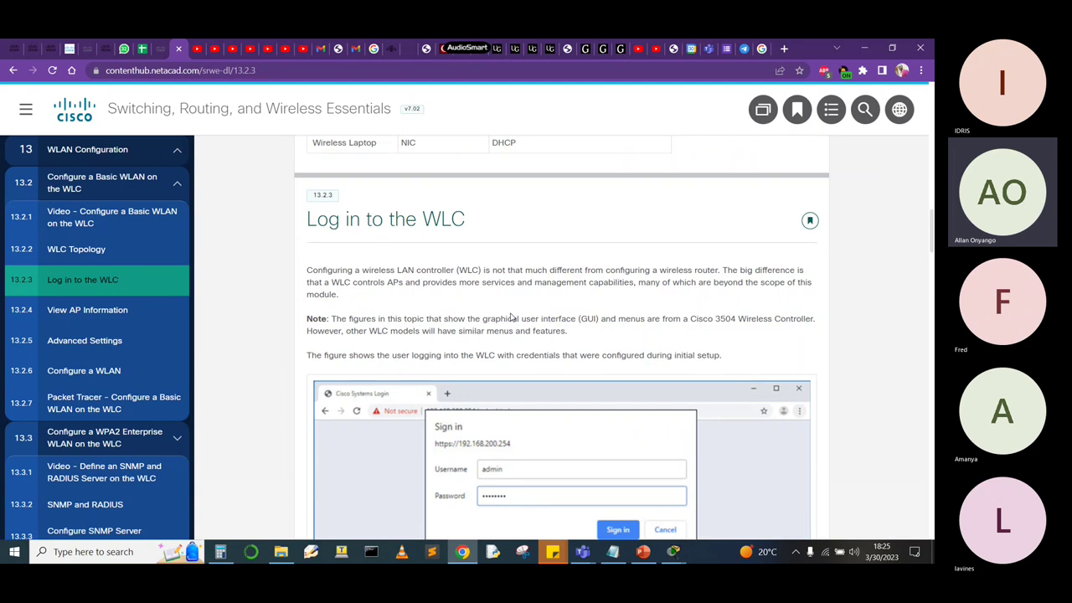
pyautogui.scroll(-10, 512, 316)
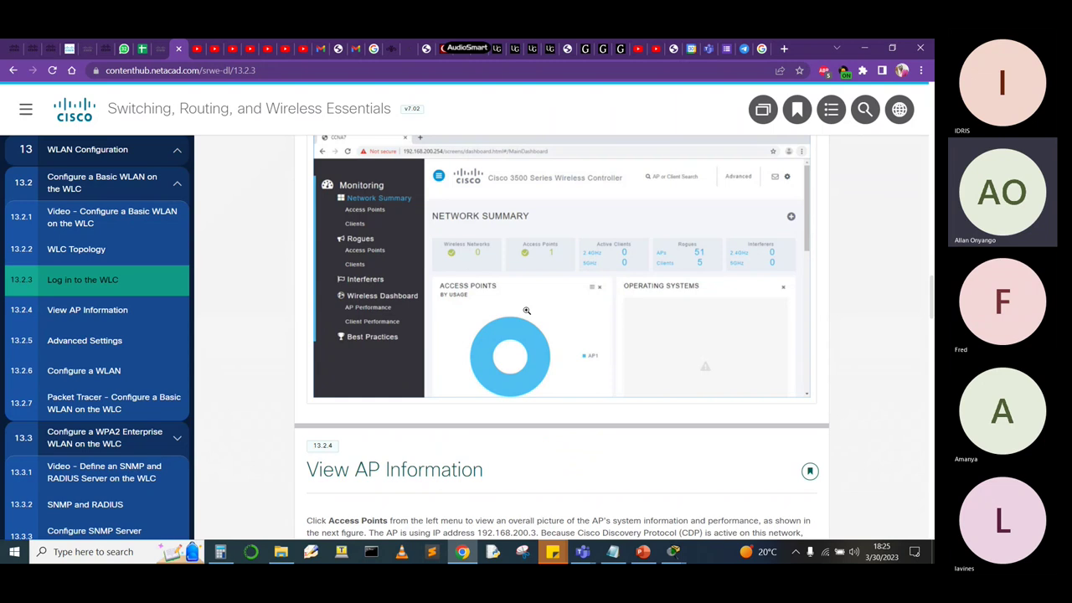
pyautogui.scroll(2, 527, 311)
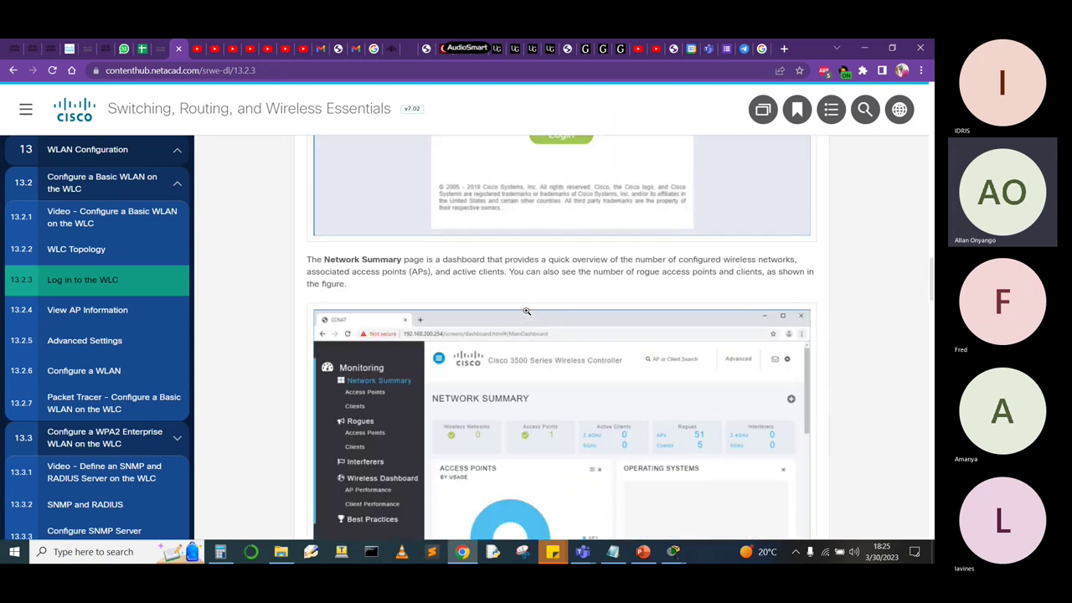
pyautogui.scroll(-3, 527, 311)
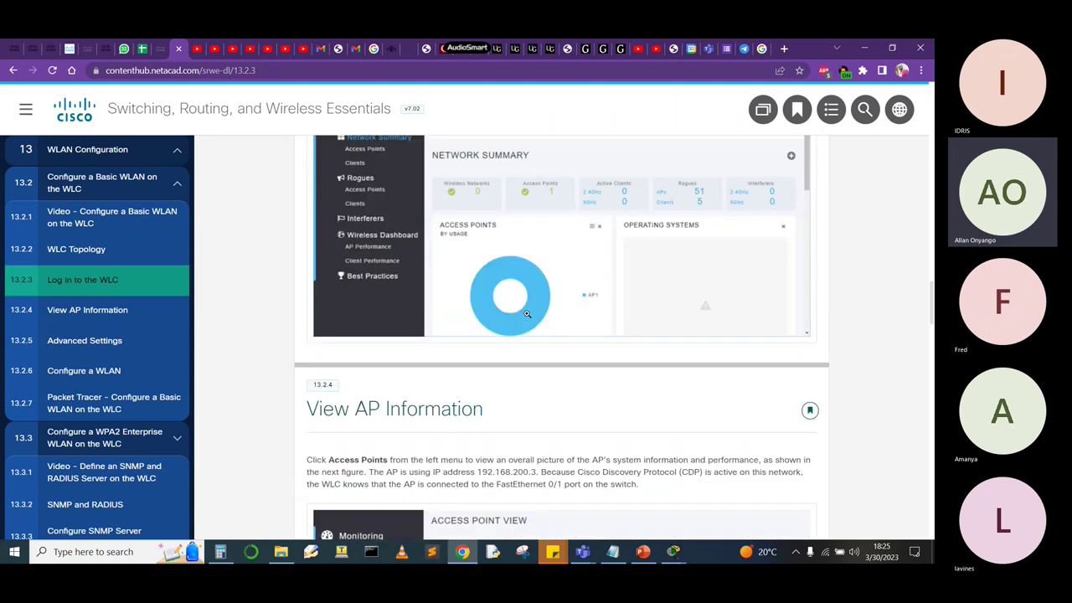
pyautogui.click(587, 283)
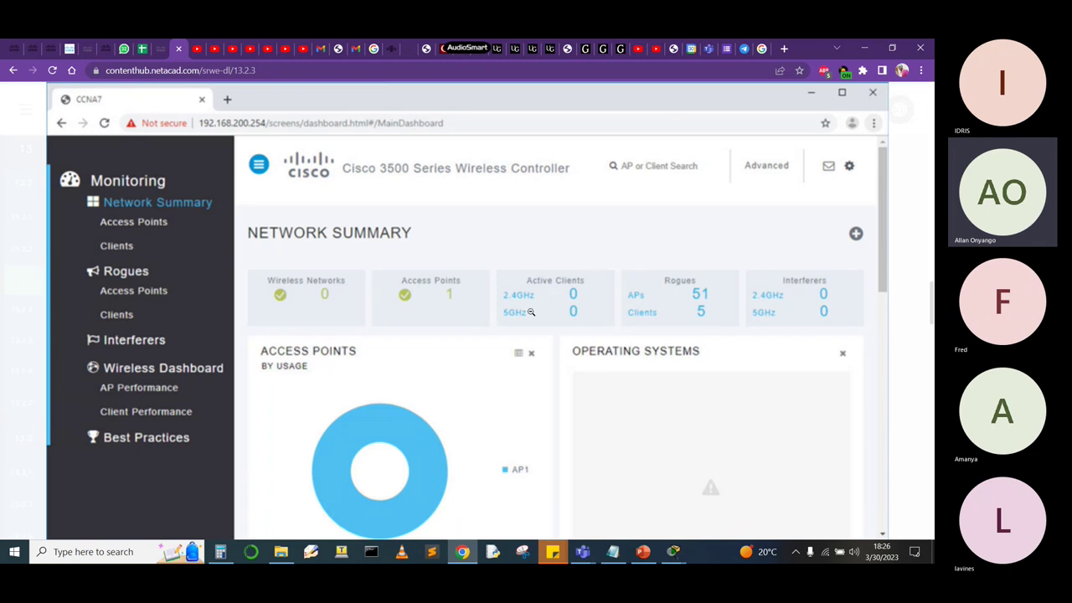
pyautogui.click(530, 312)
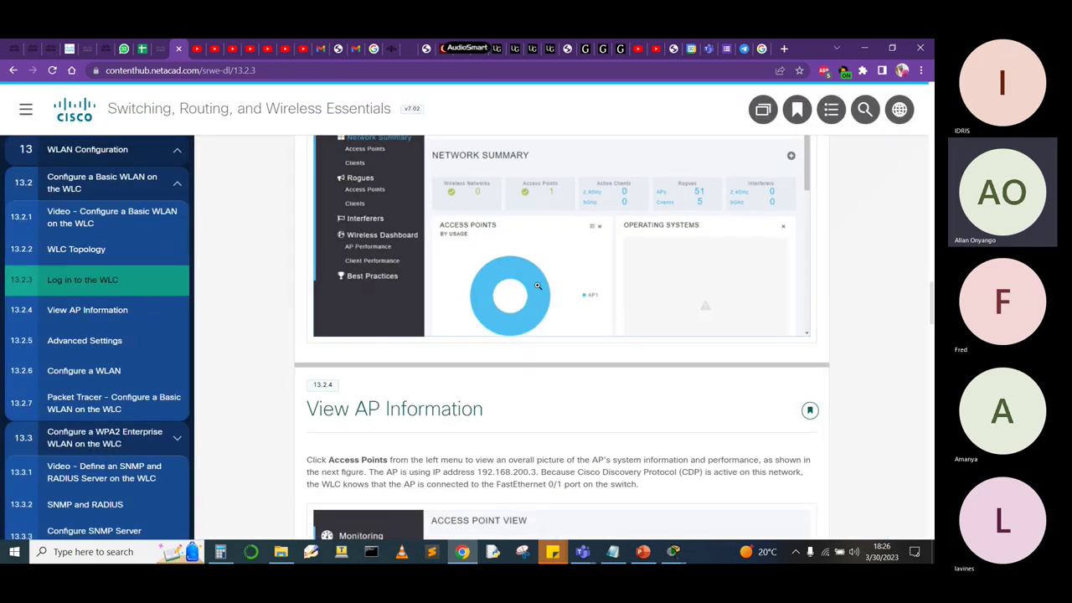
pyautogui.click(537, 286)
pyautogui.click(538, 275)
# Read through 13.2.4 and 13.2.5, viewing the enlarged controller summary, down to 13.2.6.
pyautogui.scroll(-4, 411, 397)
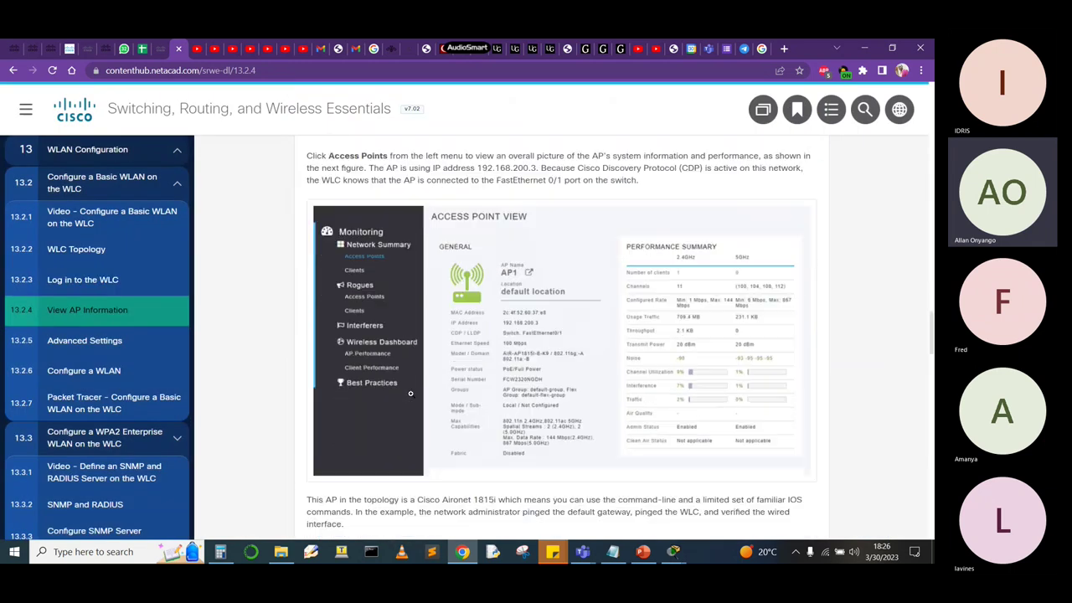
pyautogui.scroll(-8, 410, 393)
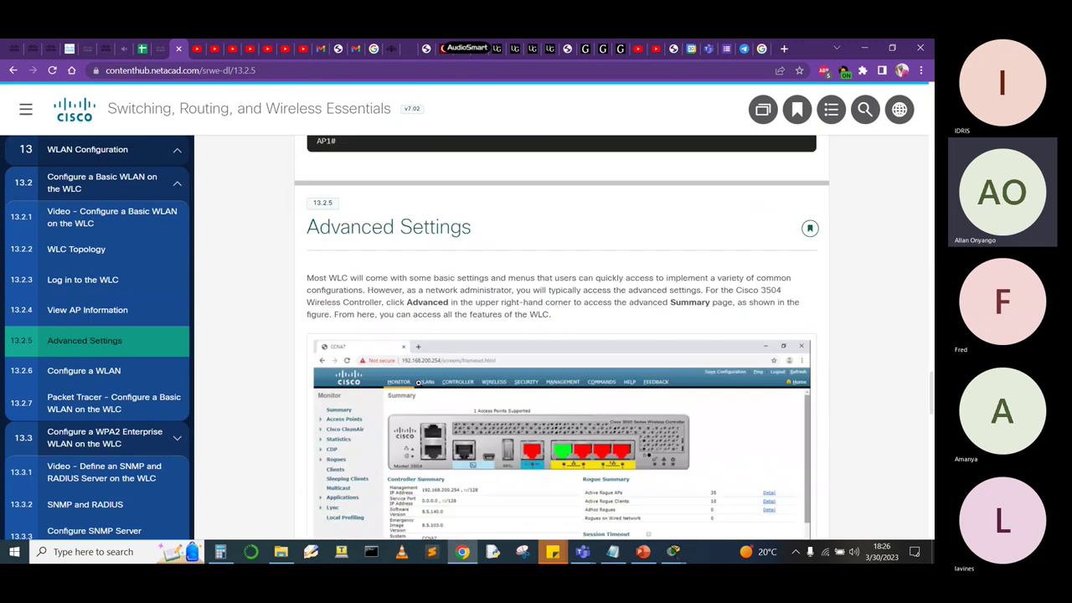
pyautogui.scroll(-3, 417, 383)
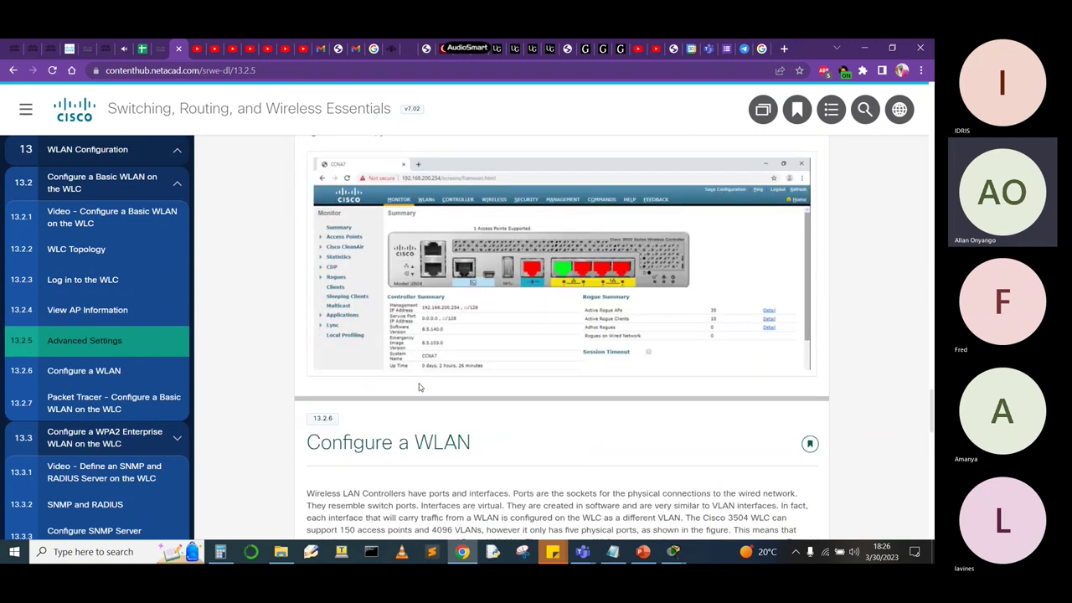
pyautogui.scroll(2, 418, 384)
pyautogui.scroll(-1, 418, 381)
pyautogui.click(419, 382)
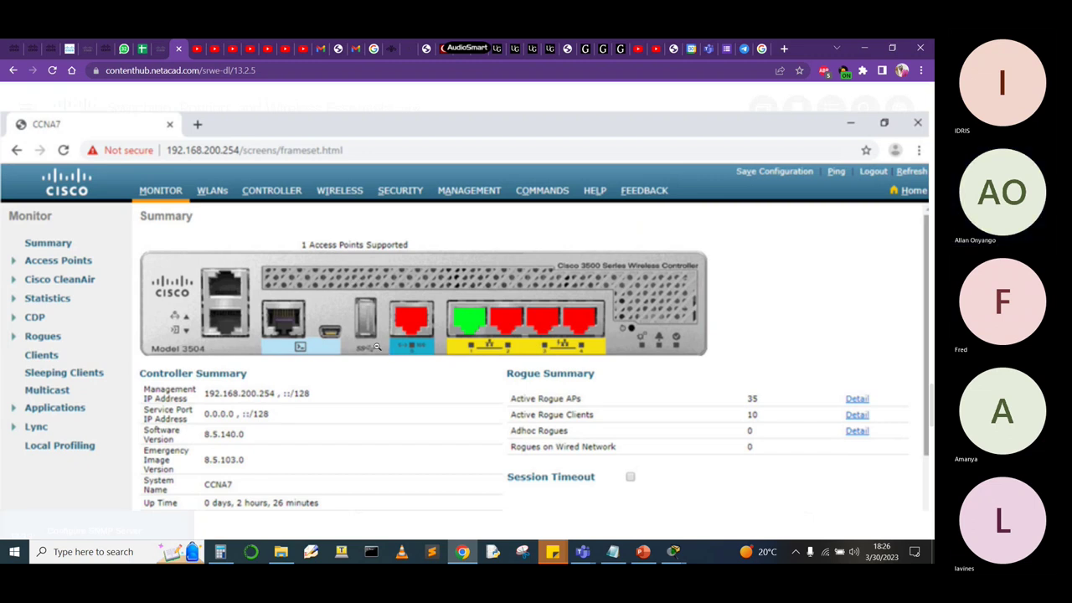
pyautogui.click(472, 320)
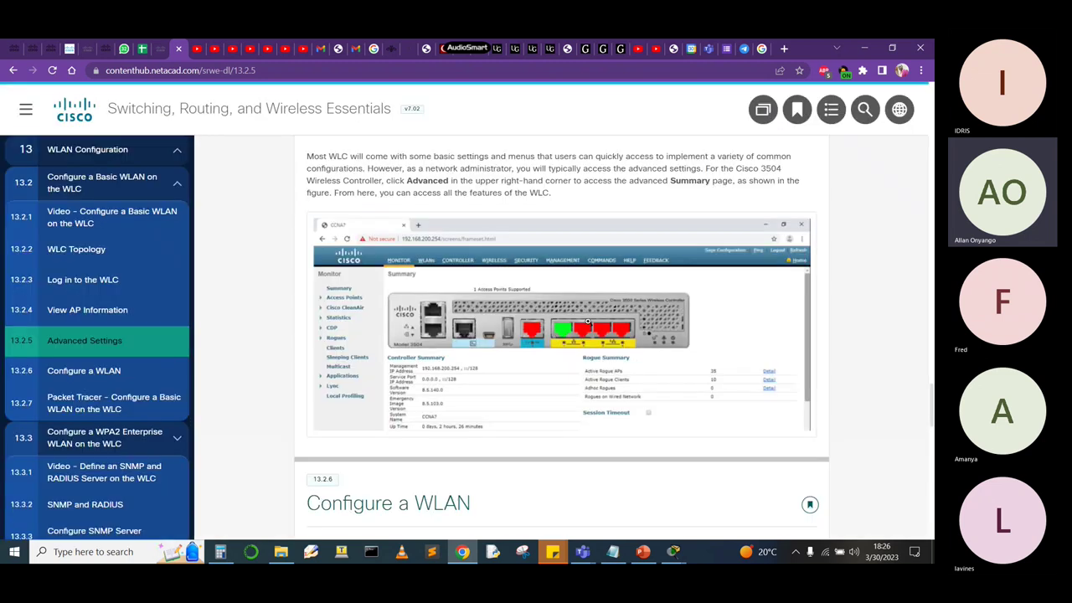
pyautogui.scroll(-2, 592, 325)
pyautogui.scroll(-3, 591, 325)
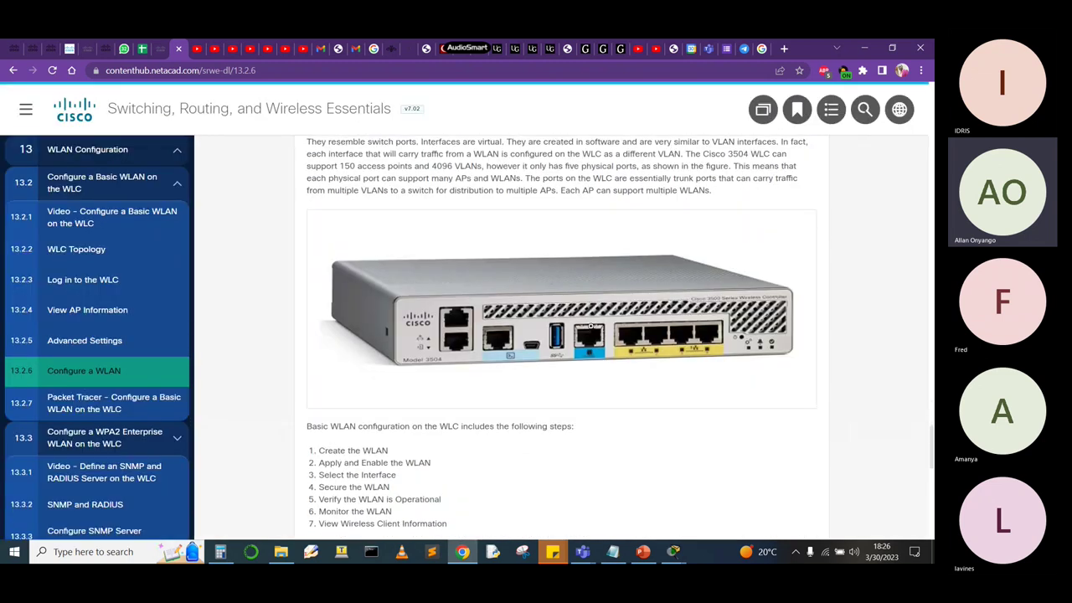
# Scroll to the 13.2.7 Configure a Basic WLAN on the WLC activity.
pyautogui.scroll(2, 591, 329)
pyautogui.scroll(-2, 591, 329)
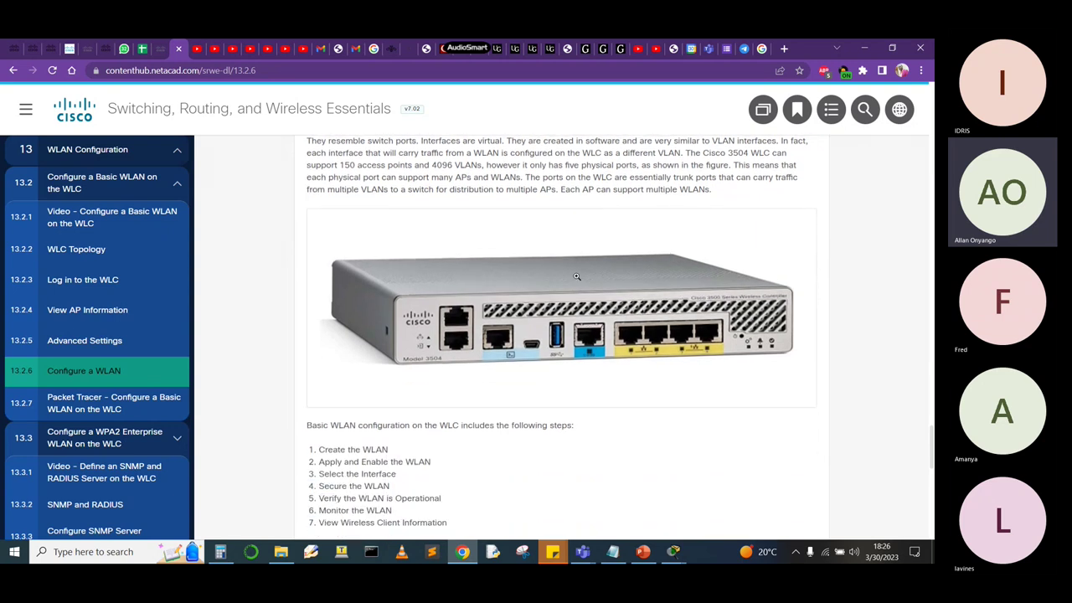
pyautogui.scroll(-4, 542, 384)
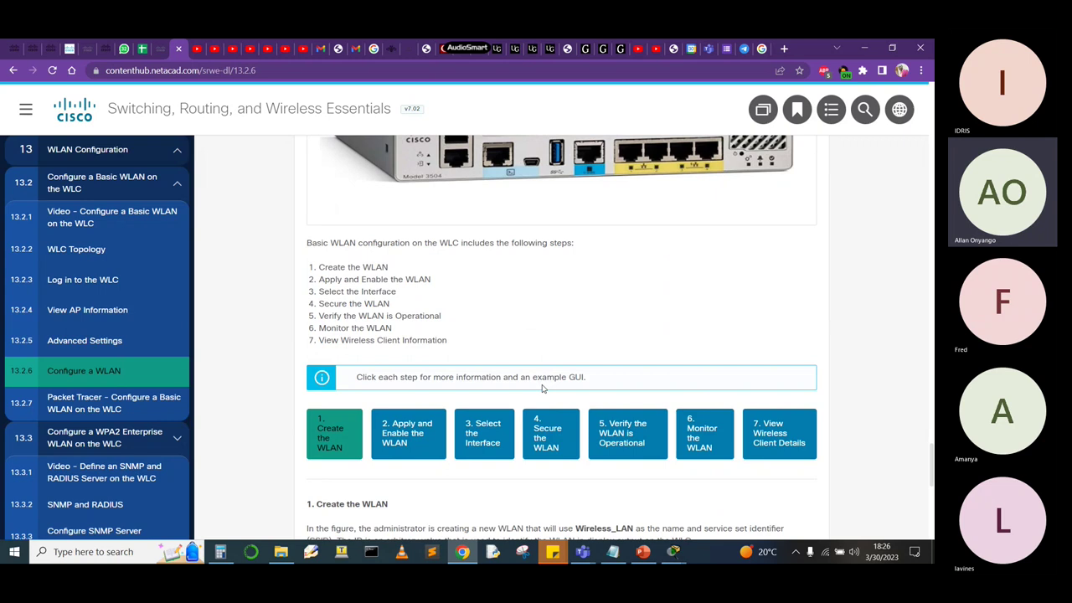
pyautogui.scroll(-12, 542, 387)
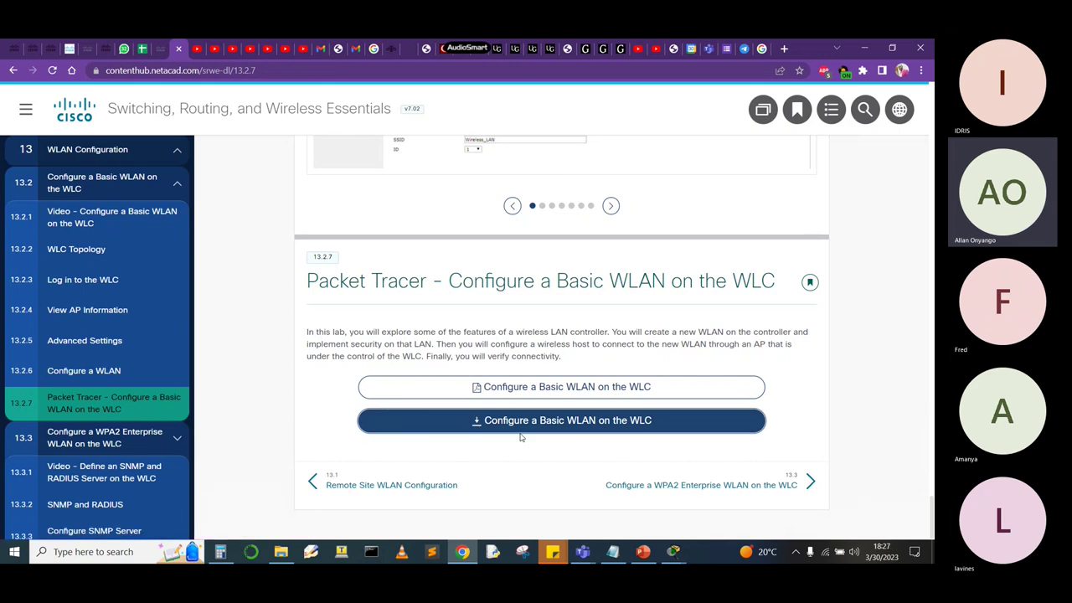
pyautogui.scroll(3, 518, 427)
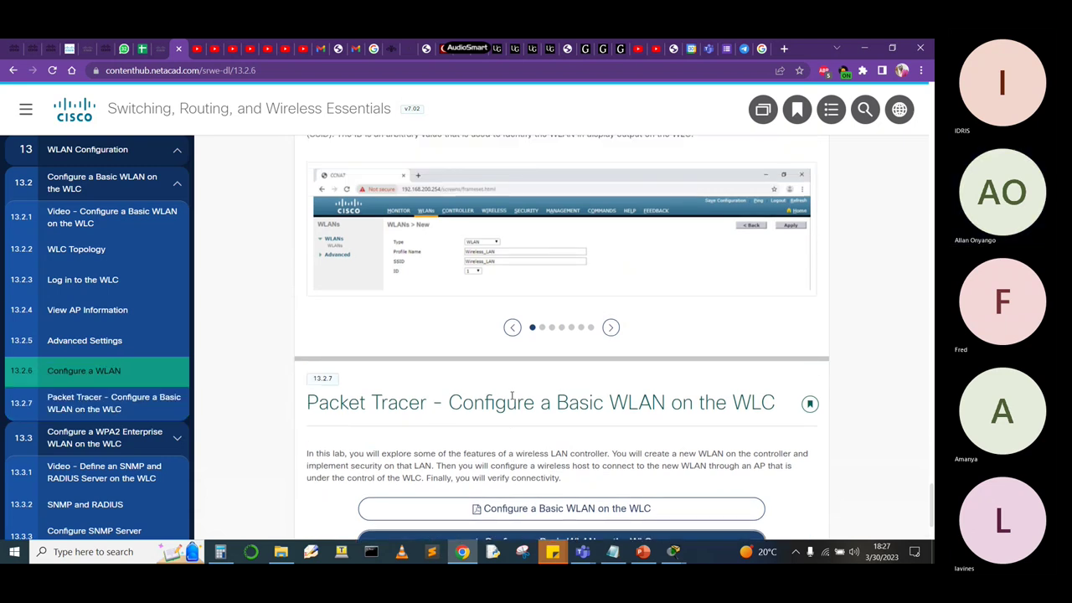
pyautogui.scroll(5, 513, 395)
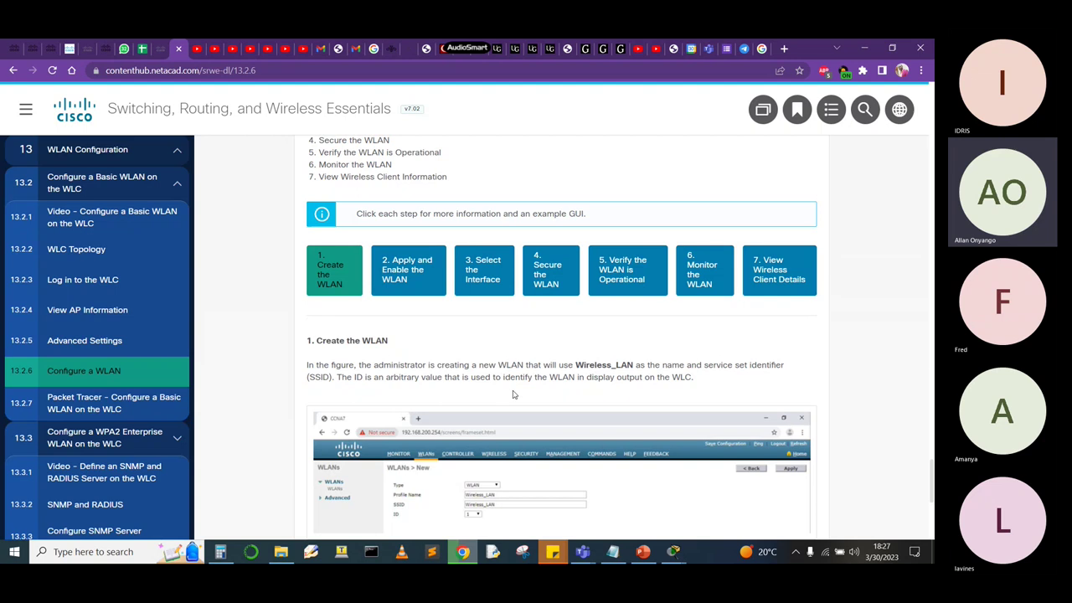
pyautogui.scroll(-8, 514, 395)
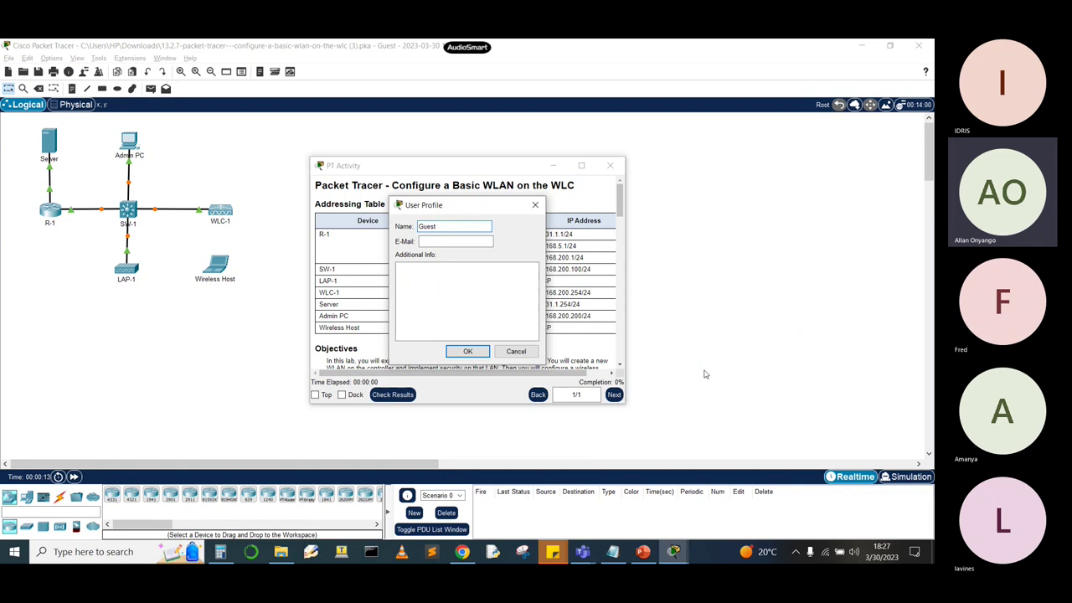
# Cancel the User Profile prompt, dock the activity instructions, zoom the topology in twice and hide the PDU list.
pyautogui.click(516, 353)
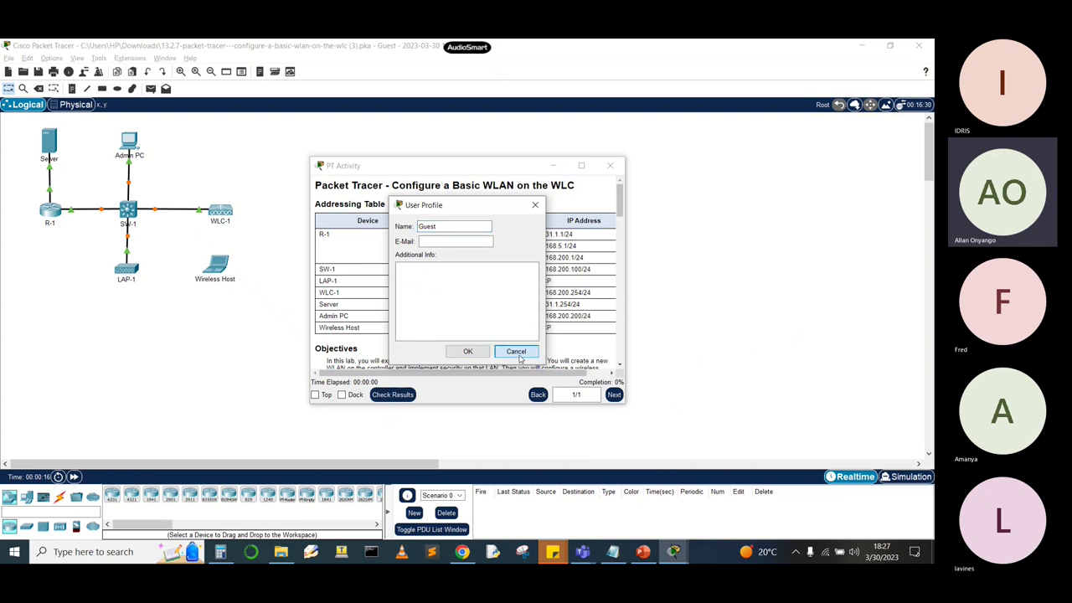
pyautogui.click(341, 394)
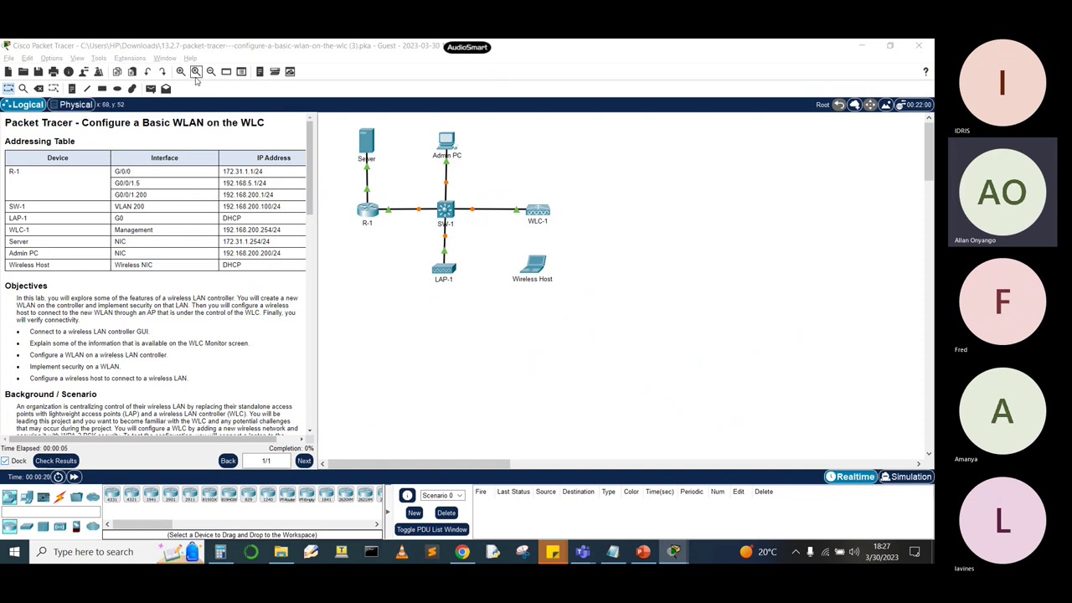
pyautogui.click(181, 72)
pyautogui.click(181, 72)
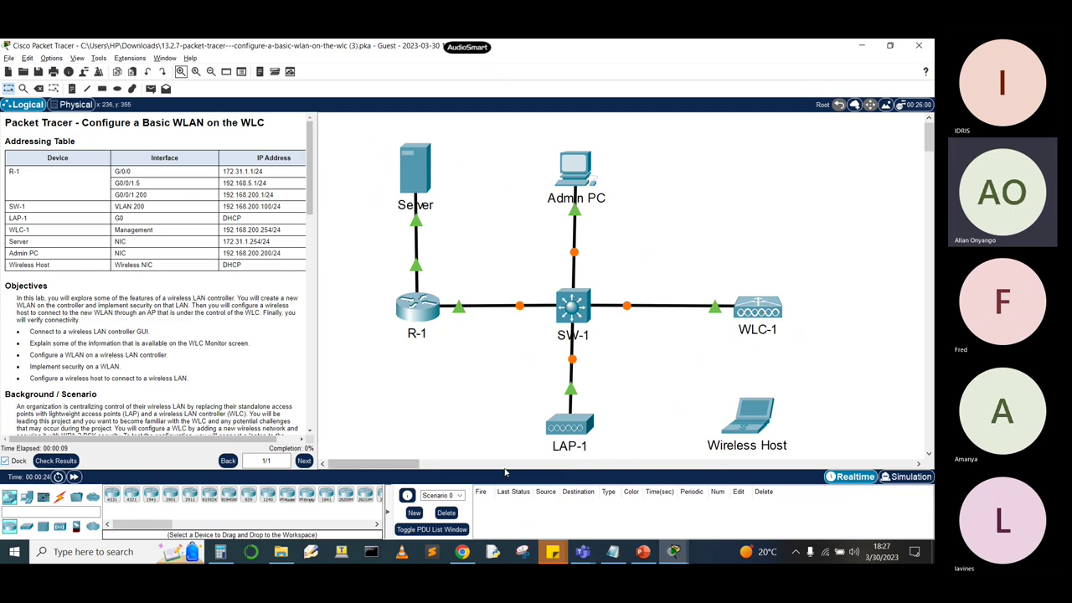
pyautogui.click(389, 517)
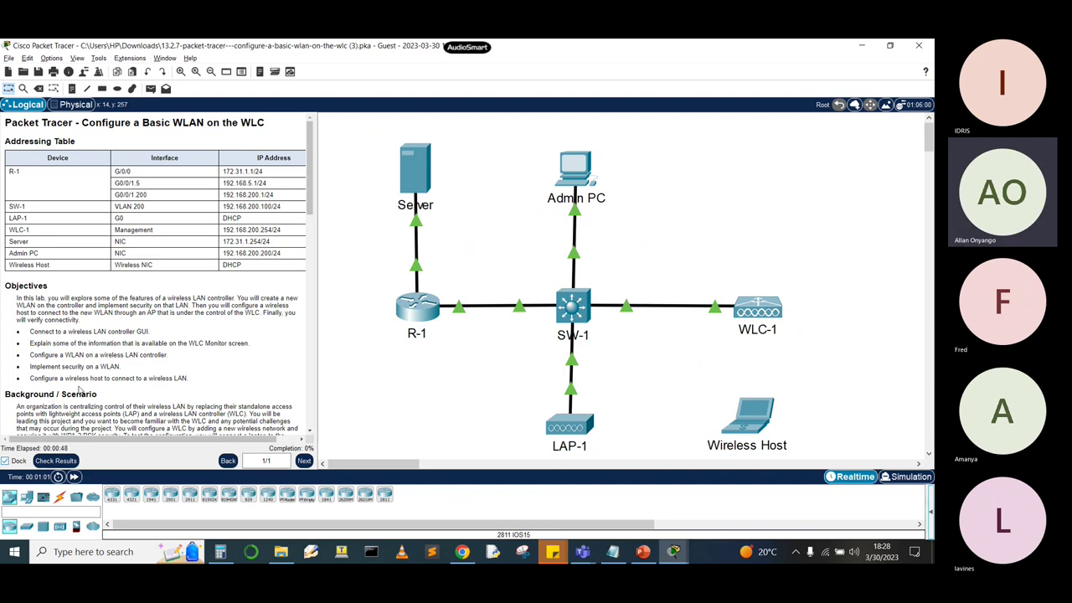
pyautogui.scroll(-2, 94, 406)
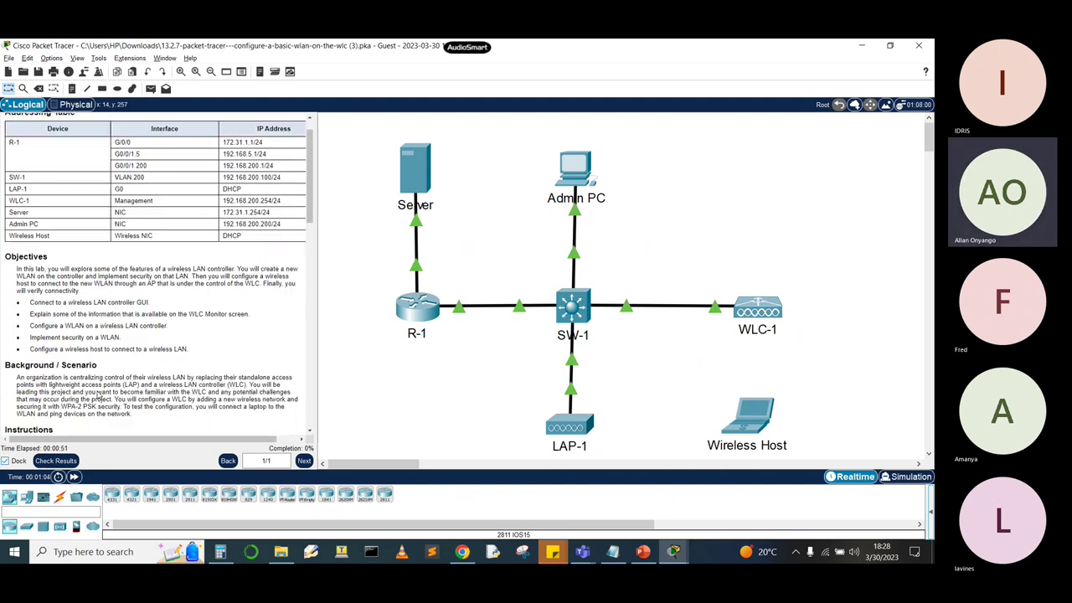
pyautogui.scroll(3, 98, 394)
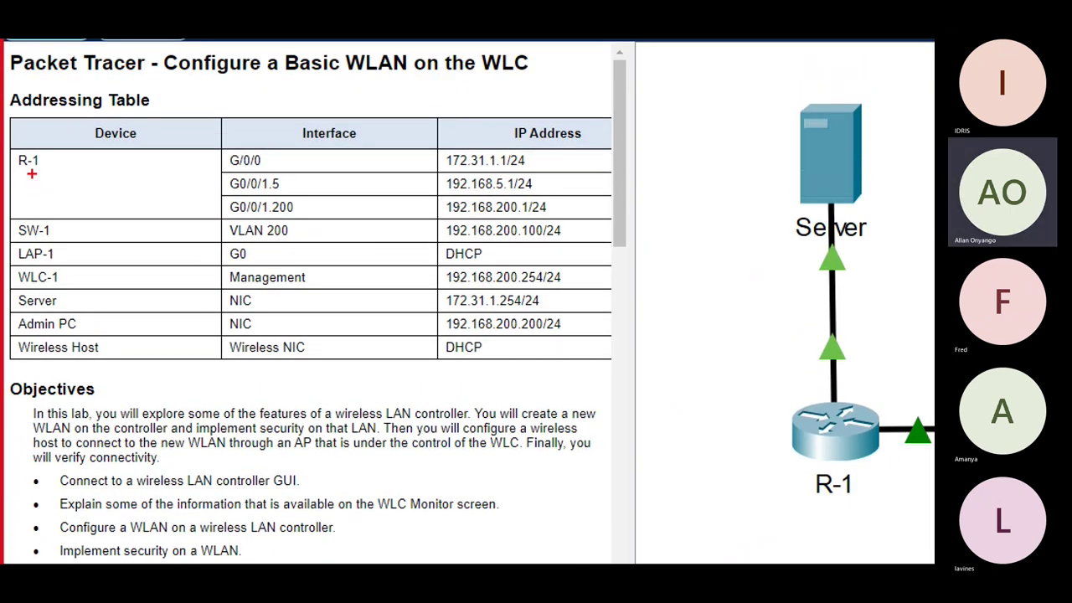
# Draw a red mark linking R-1 to G0/0/1.200 and underline SW-1's VLAN 200 in the Addressing Table.
pyautogui.moveTo(29, 175)
pyautogui.mouseDown()
pyautogui.moveTo(132, 177)
pyautogui.moveTo(171, 151)
pyautogui.moveTo(184, 157)
pyautogui.moveTo(205, 223)
pyautogui.moveTo(172, 225)
pyautogui.mouseUp()
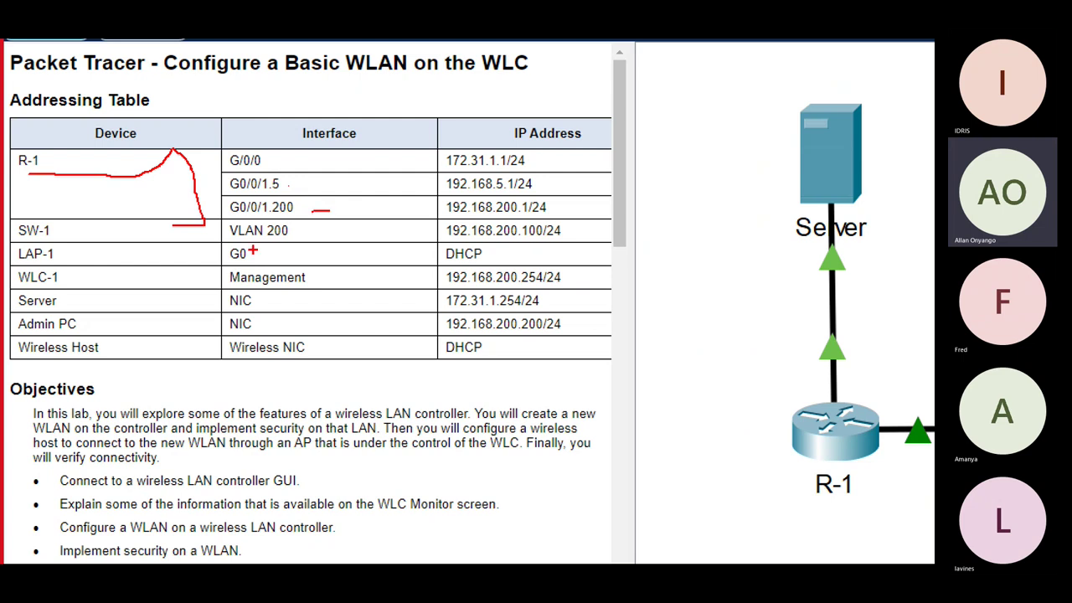
pyautogui.moveTo(253, 242); pyautogui.dragTo(295, 244)
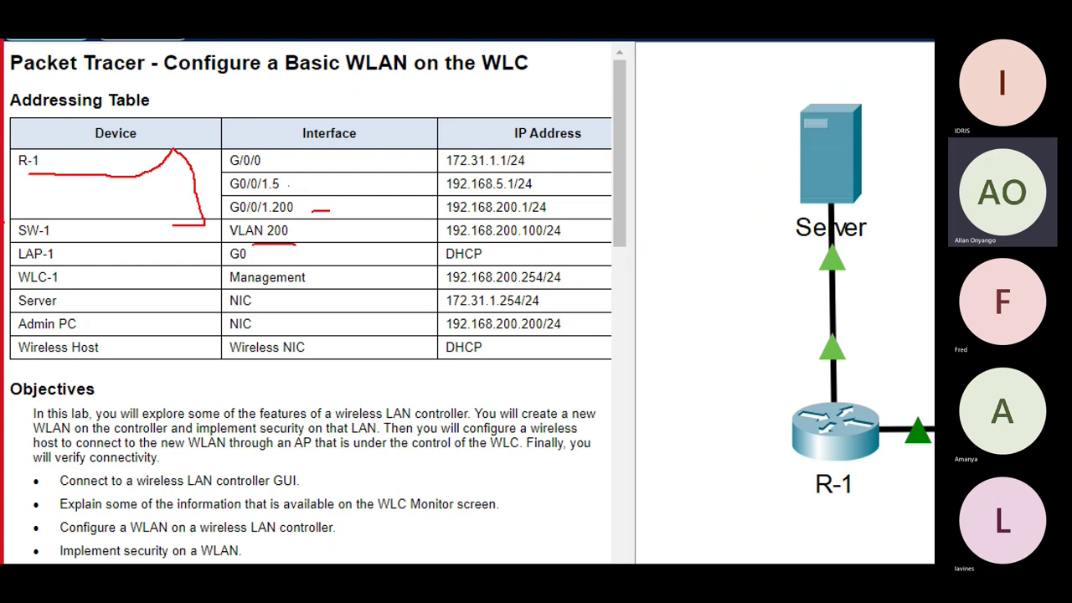
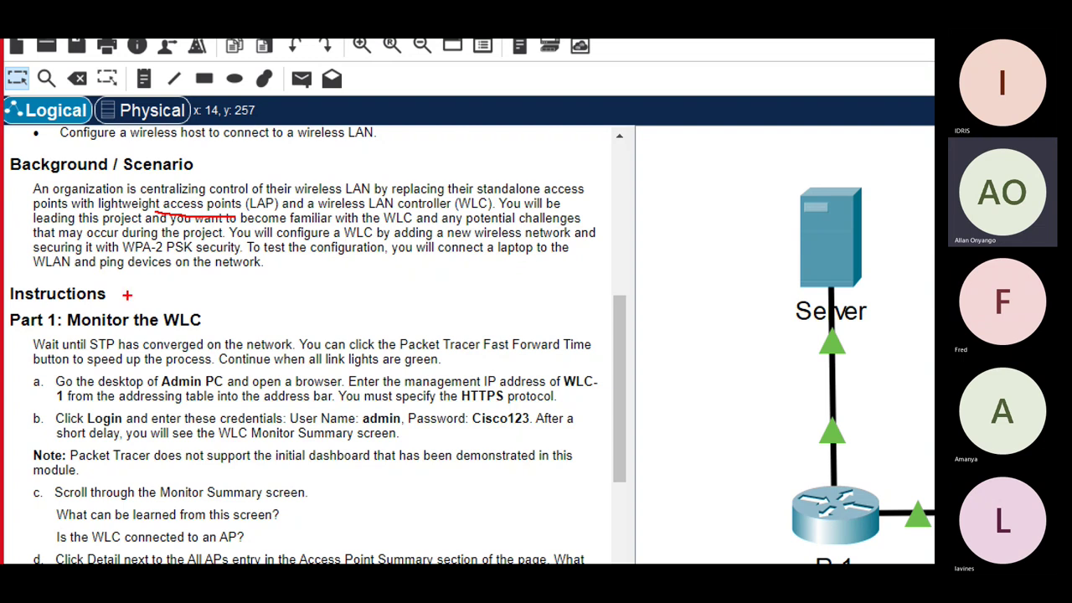
# Underline network, the WLC IP, HTTPS, login credentials and Monitor Summary, then exit annotation.
pyautogui.moveTo(221, 272); pyautogui.dragTo(250, 273)
pyautogui.scroll(-3, 250, 273)
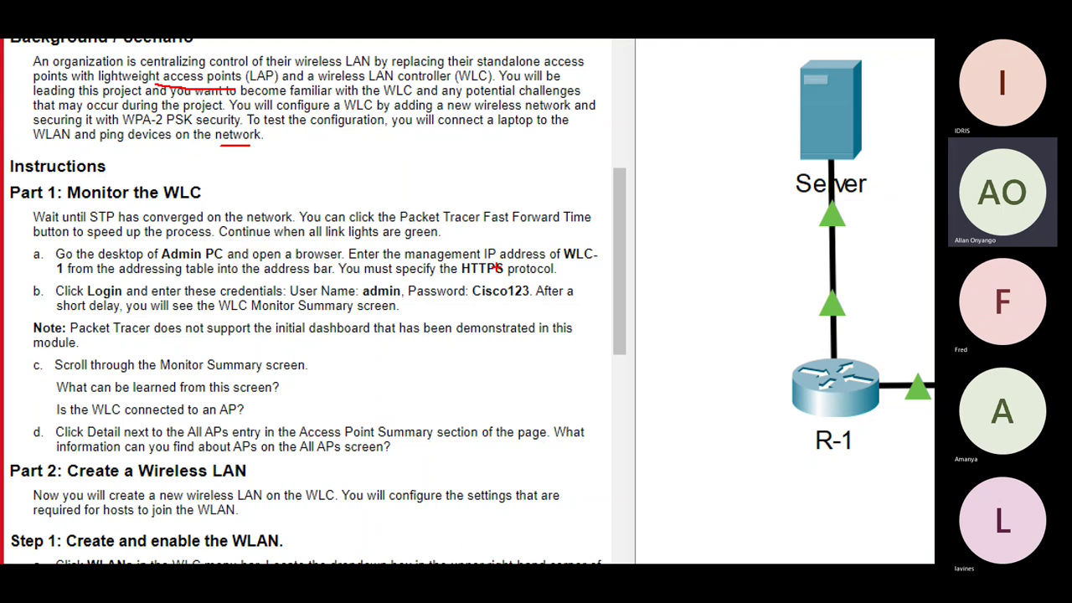
pyautogui.moveTo(483, 263); pyautogui.dragTo(570, 262)
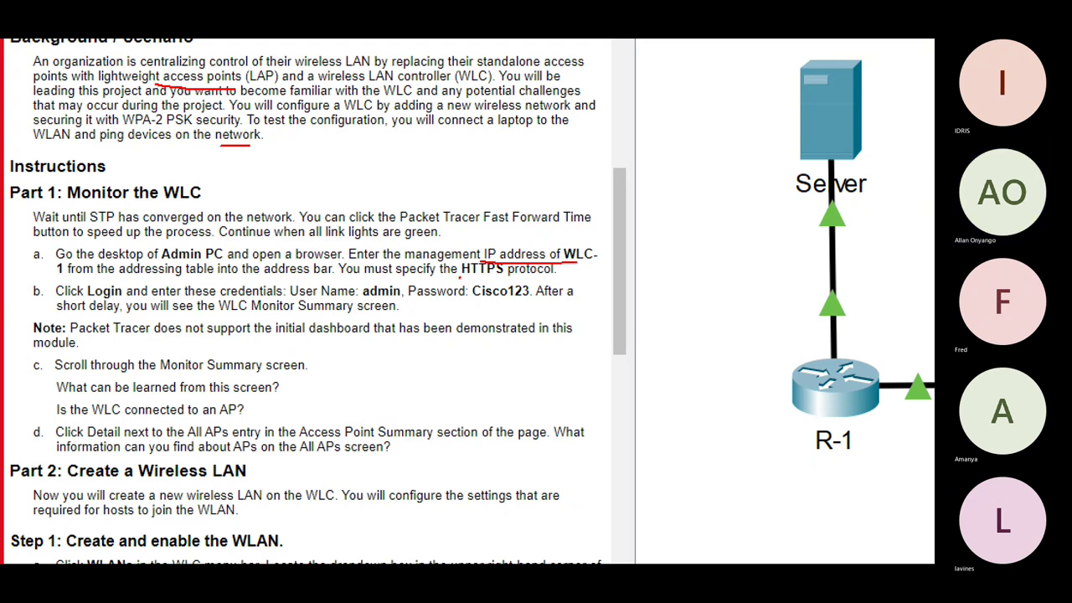
pyautogui.moveTo(459, 279); pyautogui.dragTo(487, 281)
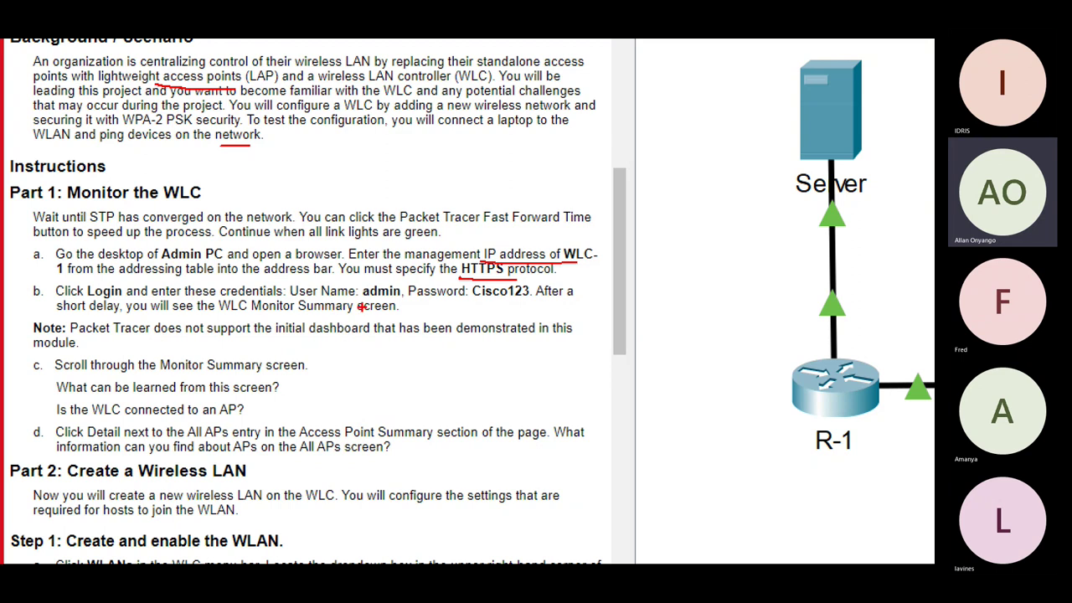
pyautogui.moveTo(371, 298); pyautogui.dragTo(399, 299)
pyautogui.moveTo(484, 302); pyautogui.dragTo(503, 302)
pyautogui.moveTo(253, 319); pyautogui.dragTo(405, 320)
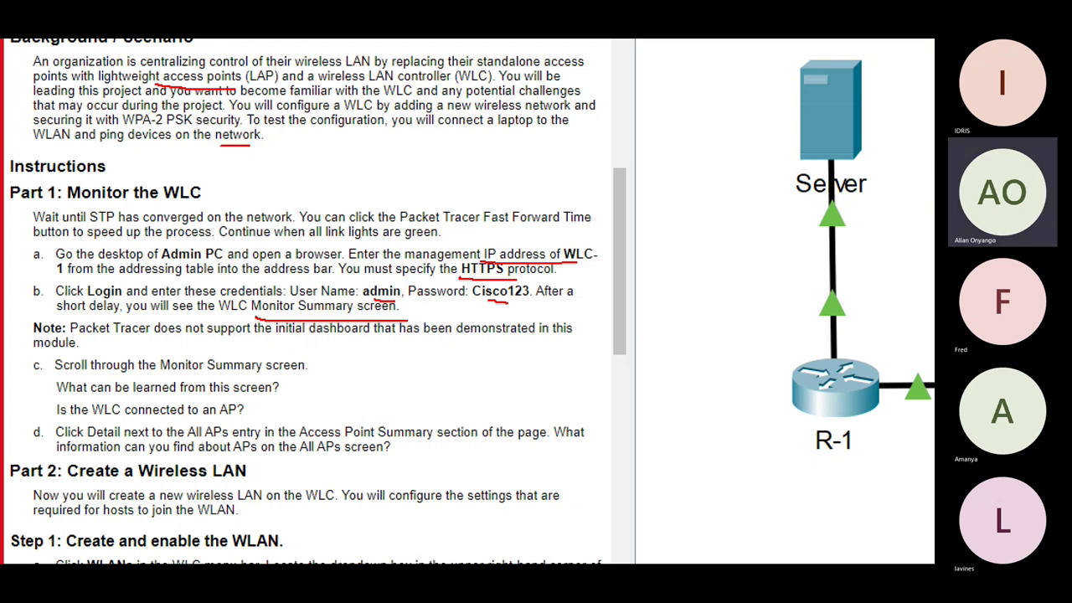
pyautogui.press('Escape')
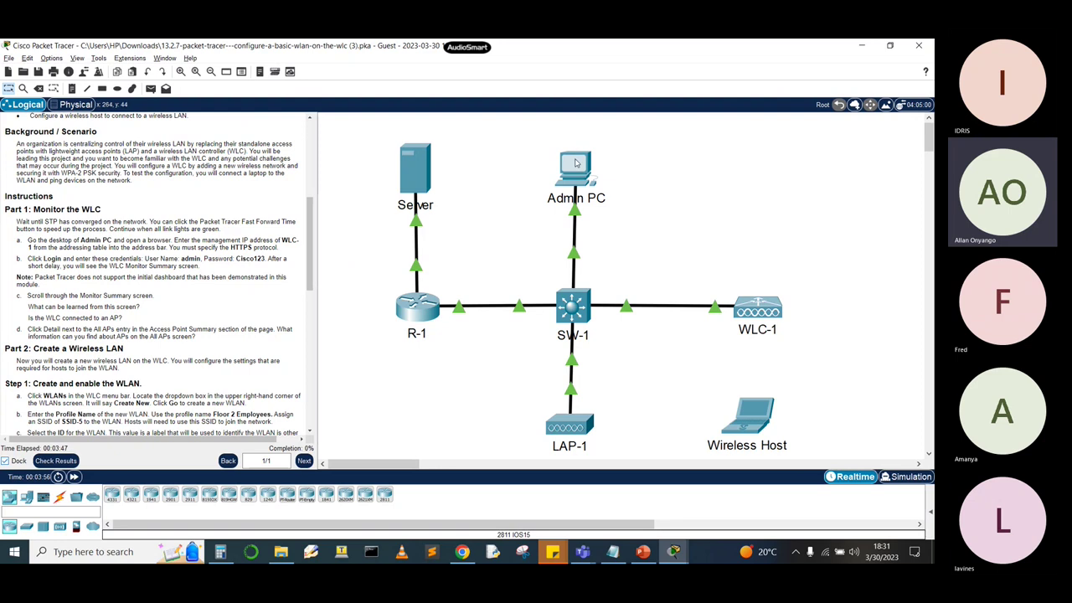
# Launch the Web Browser on Admin PC's Desktop.
pyautogui.click(576, 165)
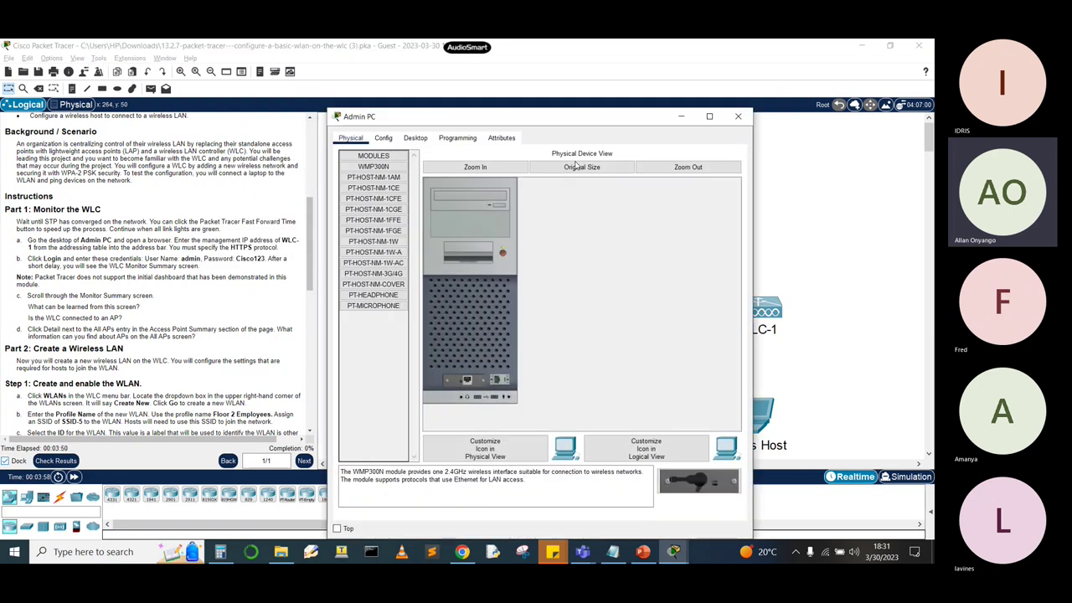
pyautogui.click(415, 138)
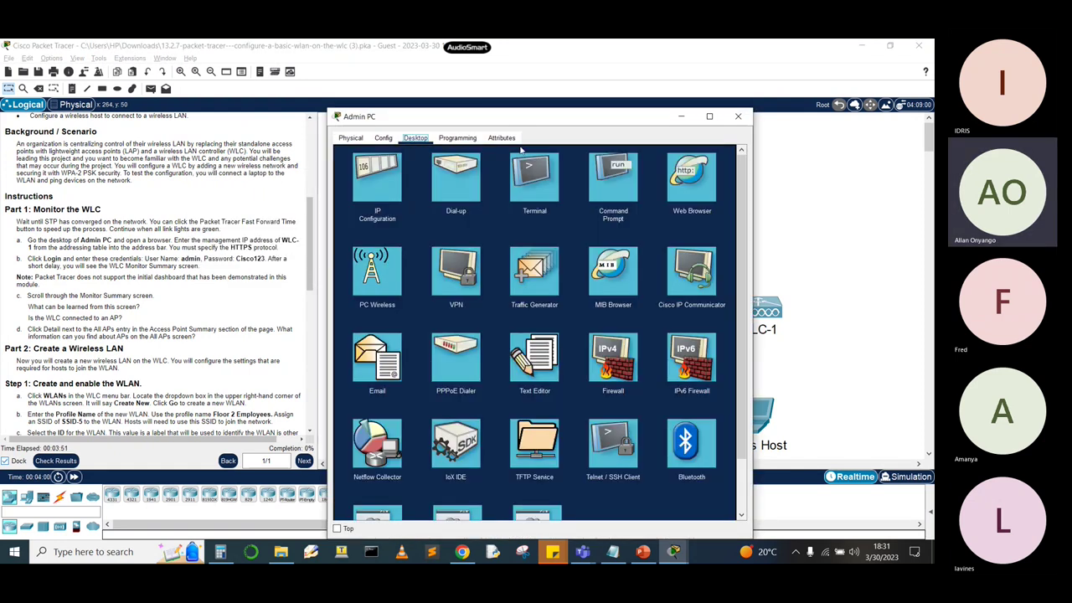
pyautogui.click(695, 181)
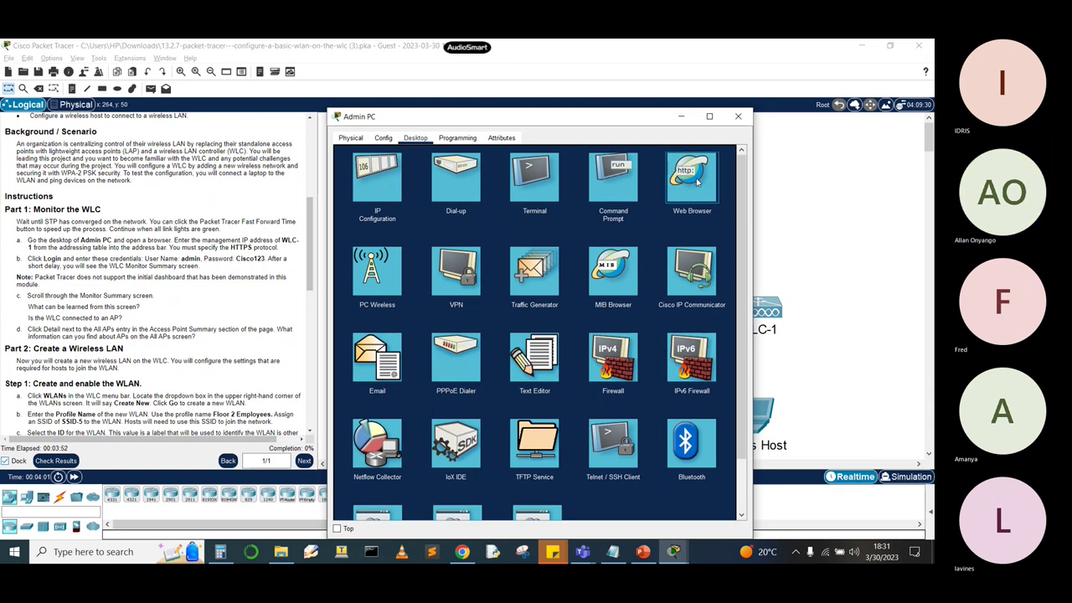
pyautogui.click(695, 181)
pyautogui.click(450, 168)
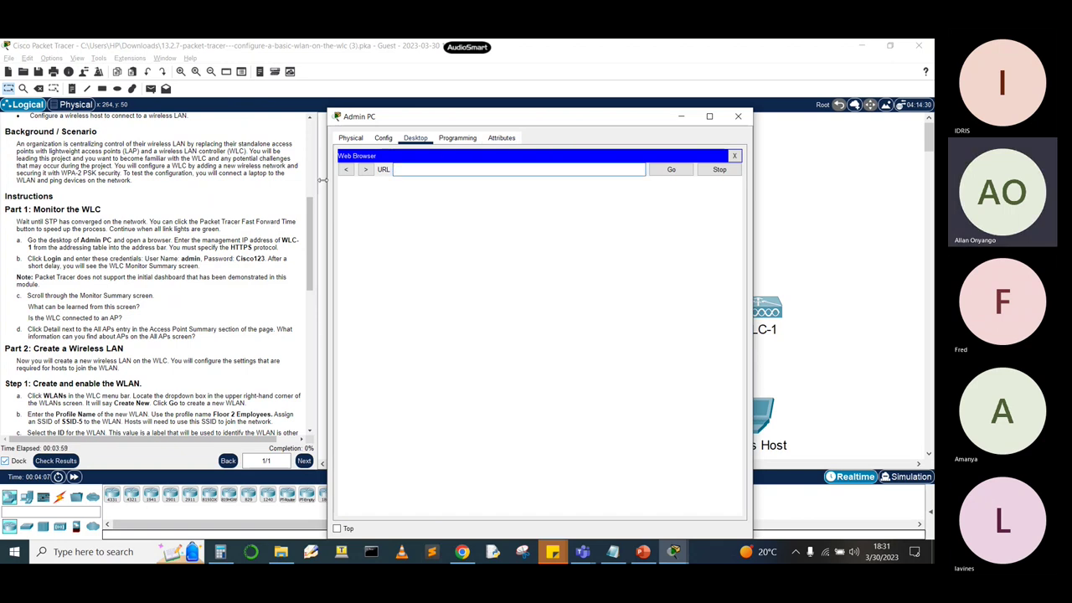
pyautogui.scroll(5, 205, 248)
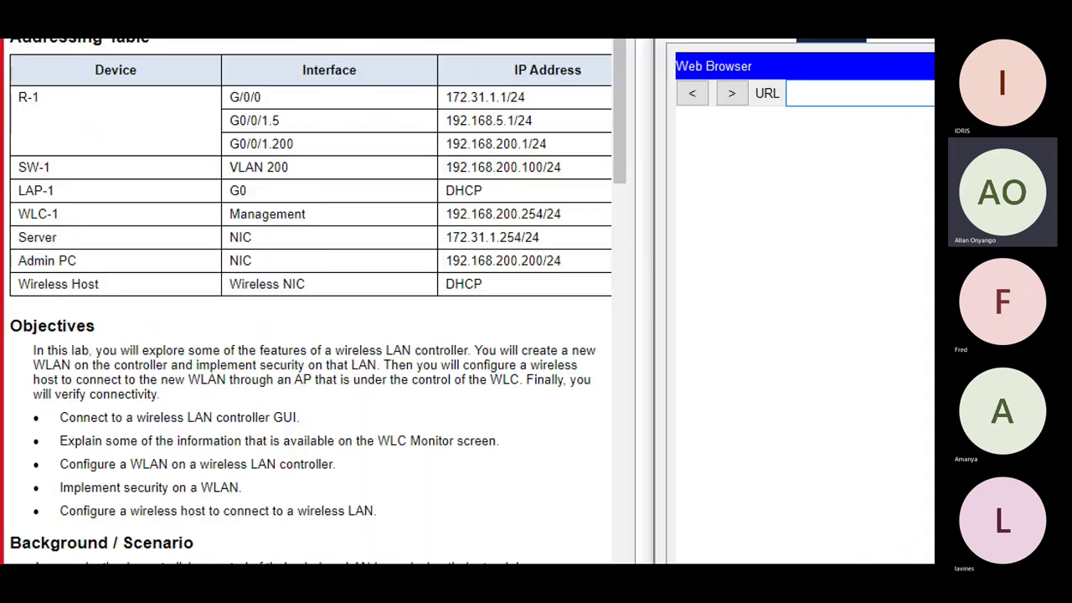
pyautogui.moveTo(268, 226)
pyautogui.mouseDown()
pyautogui.moveTo(447, 213)
pyautogui.moveTo(665, 223)
pyautogui.mouseUp()
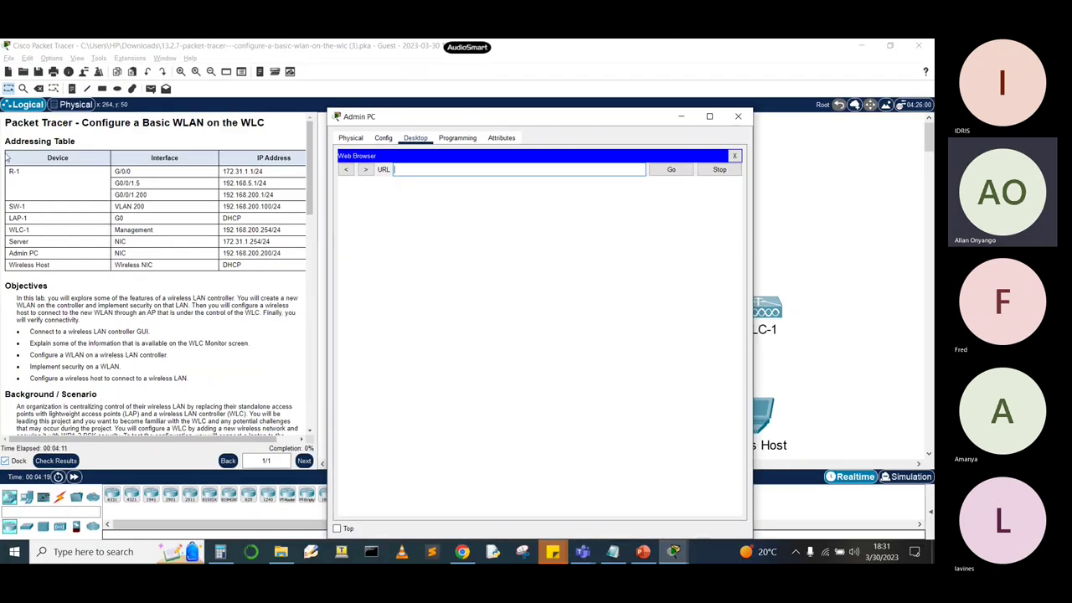
pyautogui.write('192.168.200.254')
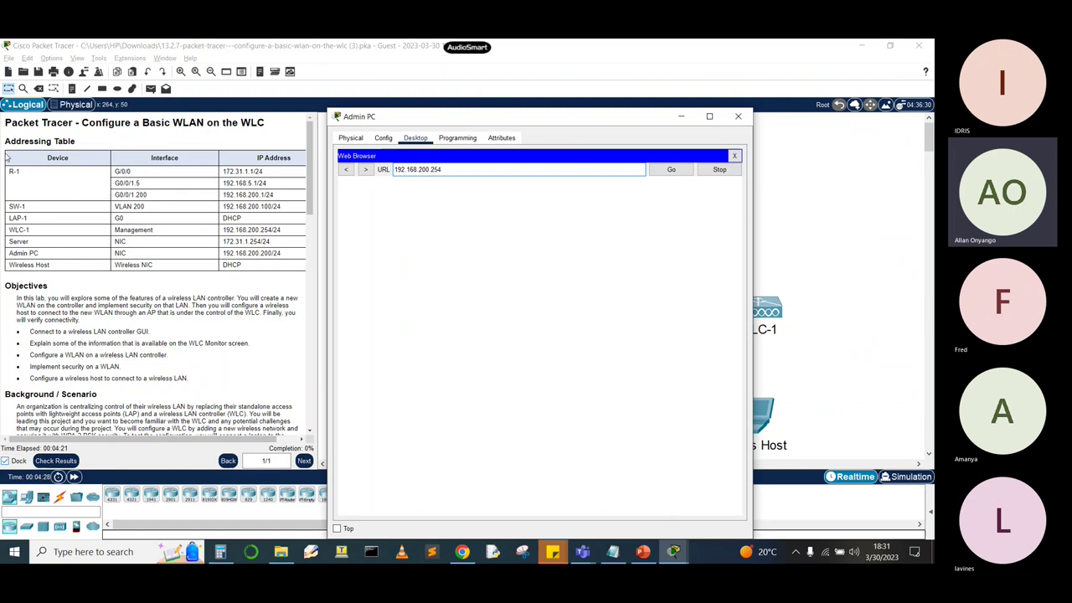
pyautogui.press('Return')
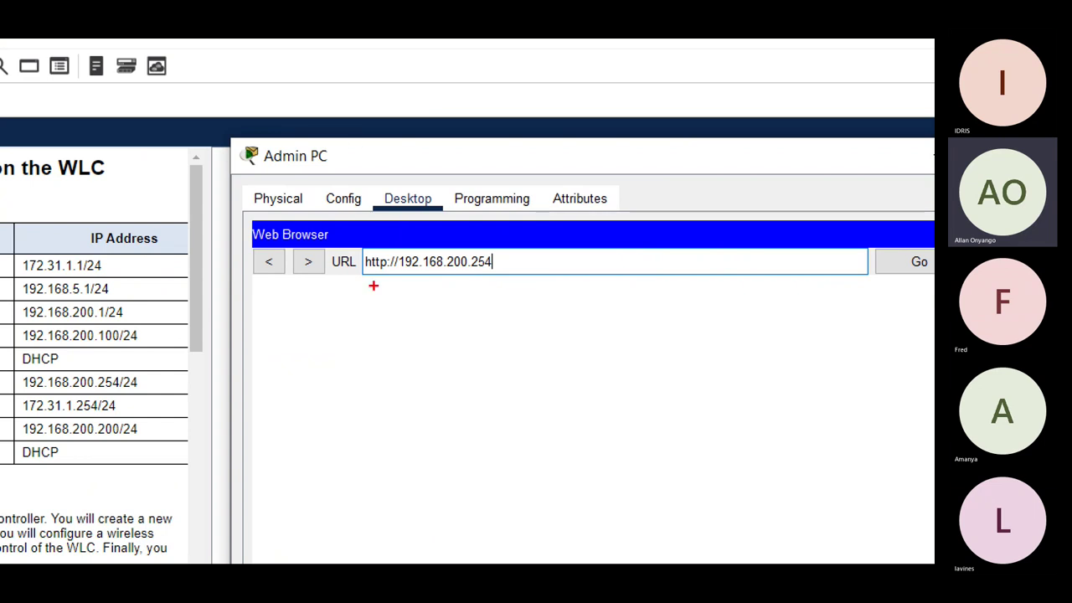
pyautogui.moveTo(370, 270); pyautogui.dragTo(386, 268)
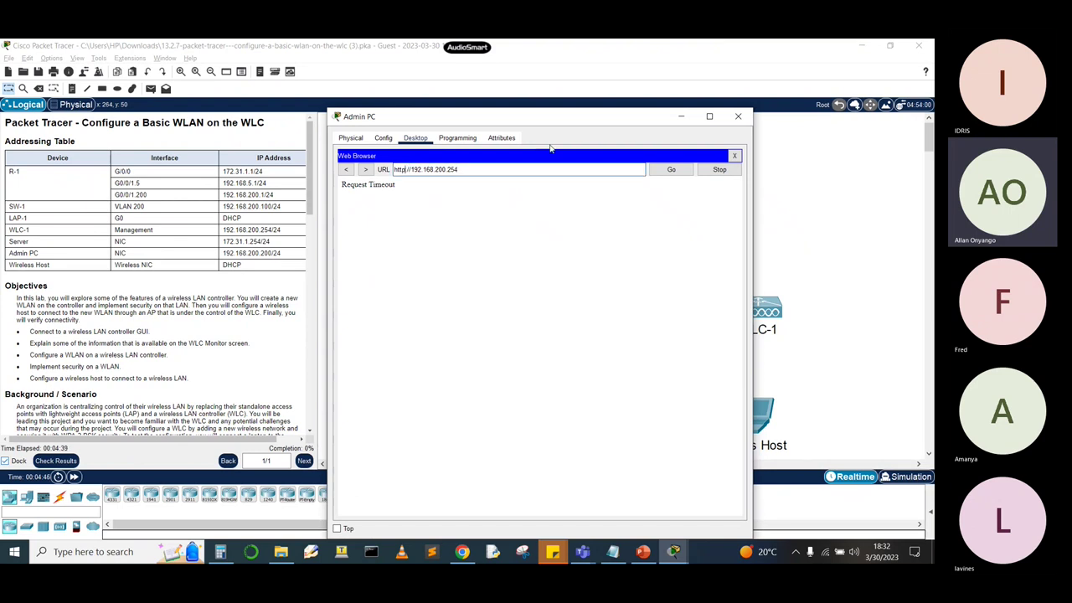
pyautogui.write('s')
pyautogui.press('Return')
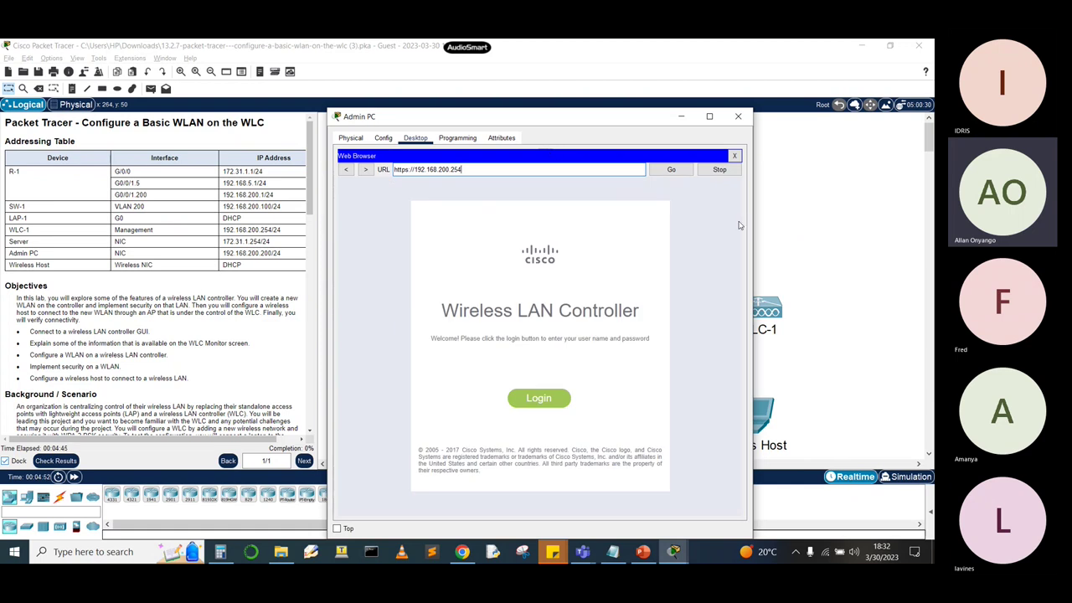
# Widen the Admin PC window and log into WLC-1 with the lab's user name and password.
pyautogui.moveTo(751, 225); pyautogui.dragTo(881, 222)
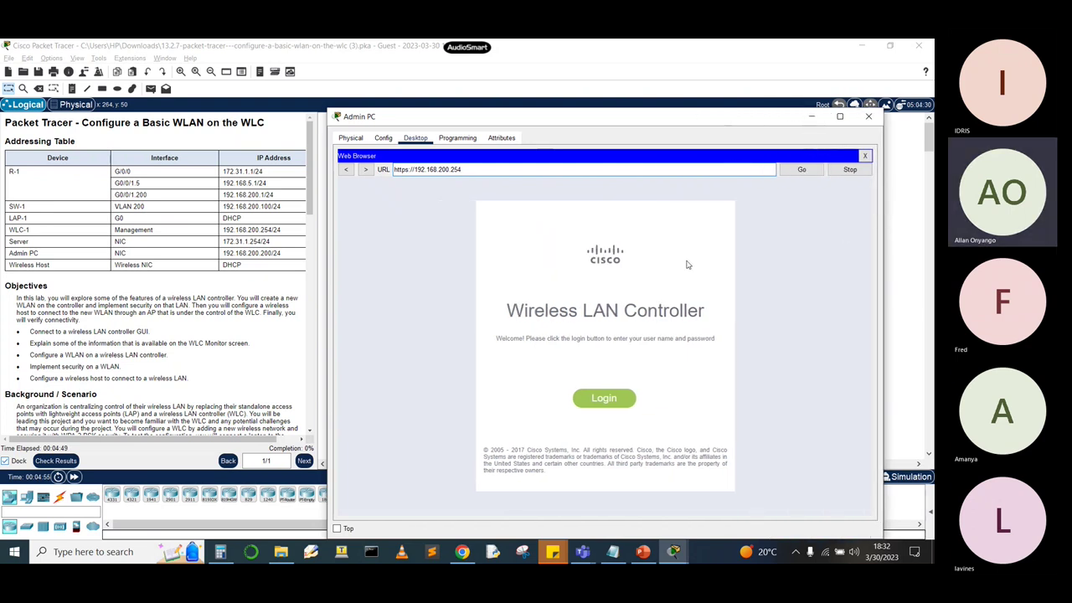
pyautogui.click(603, 400)
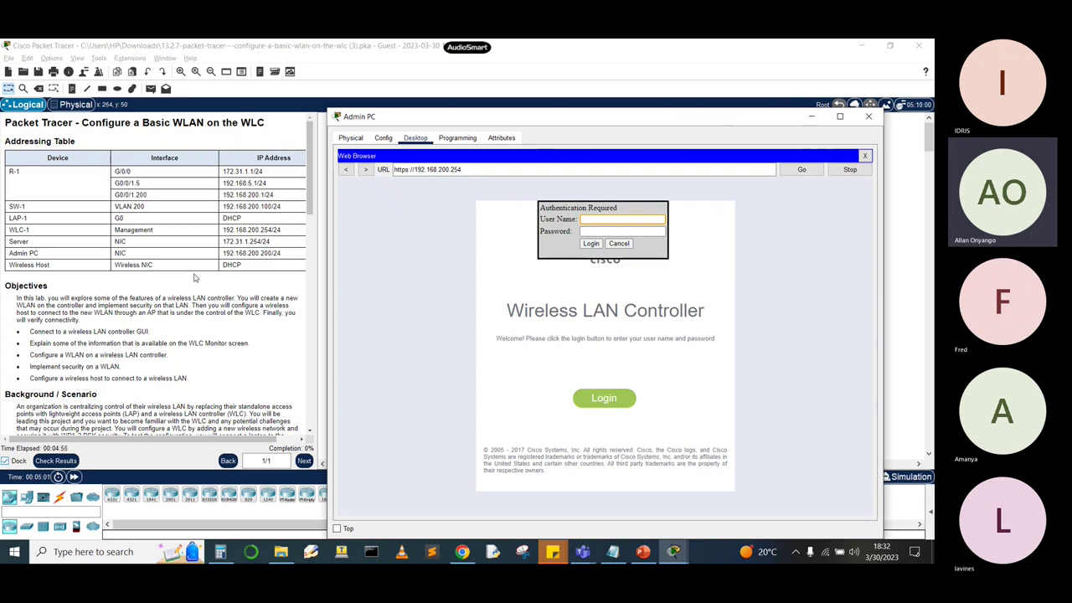
pyautogui.scroll(-3, 176, 291)
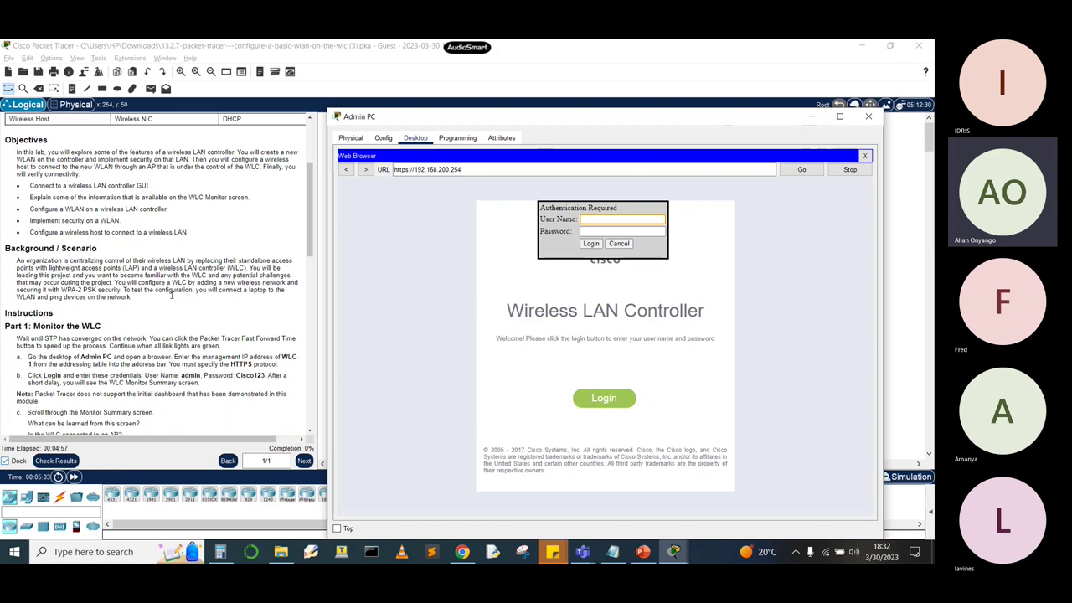
pyautogui.scroll(-1, 171, 295)
pyautogui.scroll(-3, 170, 300)
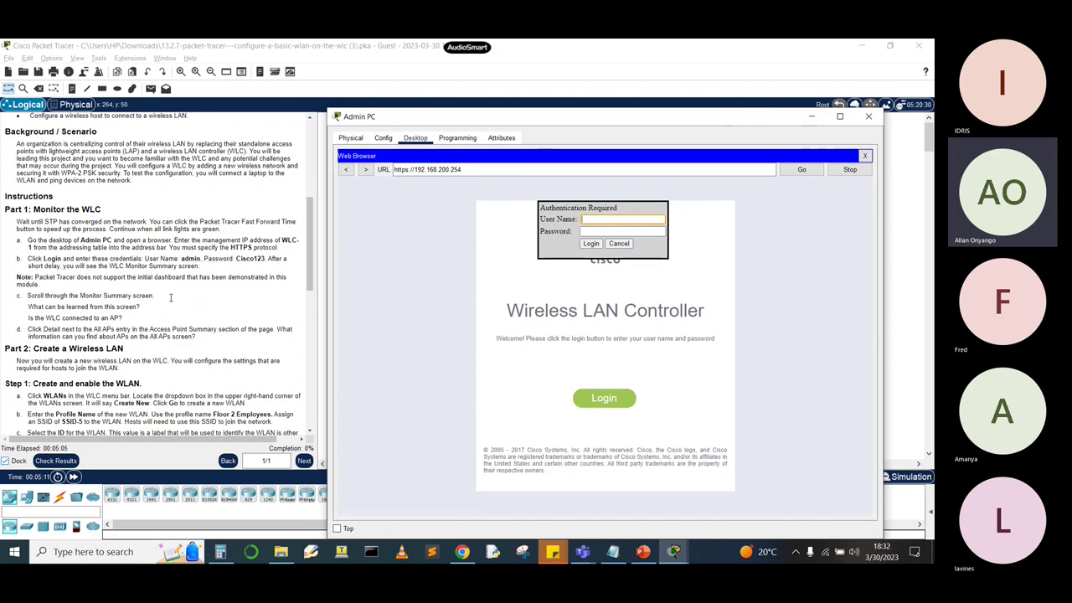
pyautogui.write('admin')
pyautogui.press('Tab')
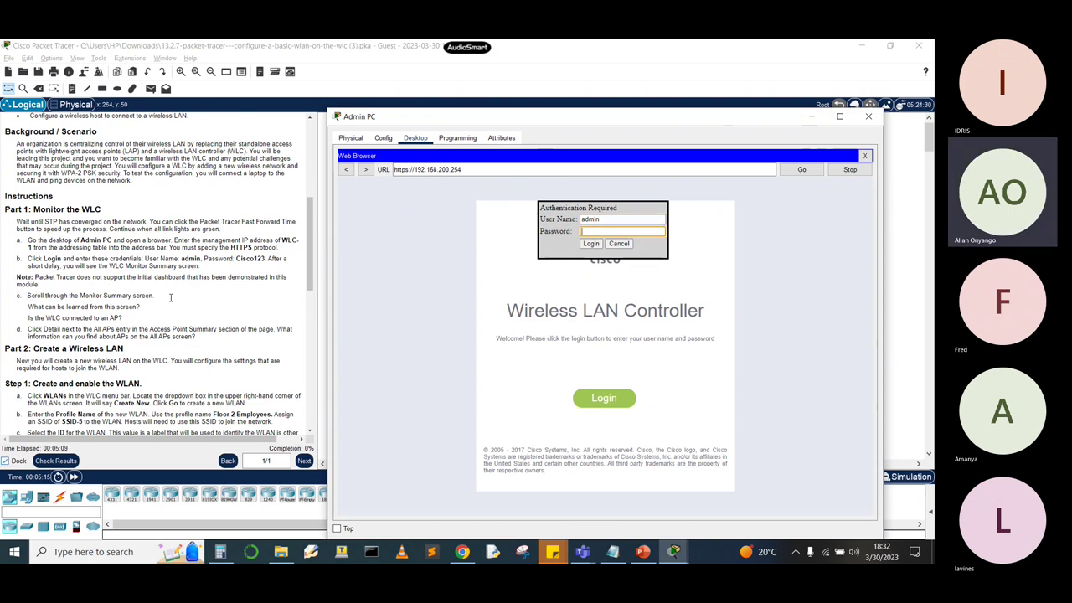
pyautogui.write('Cisco123')
pyautogui.press('Return')
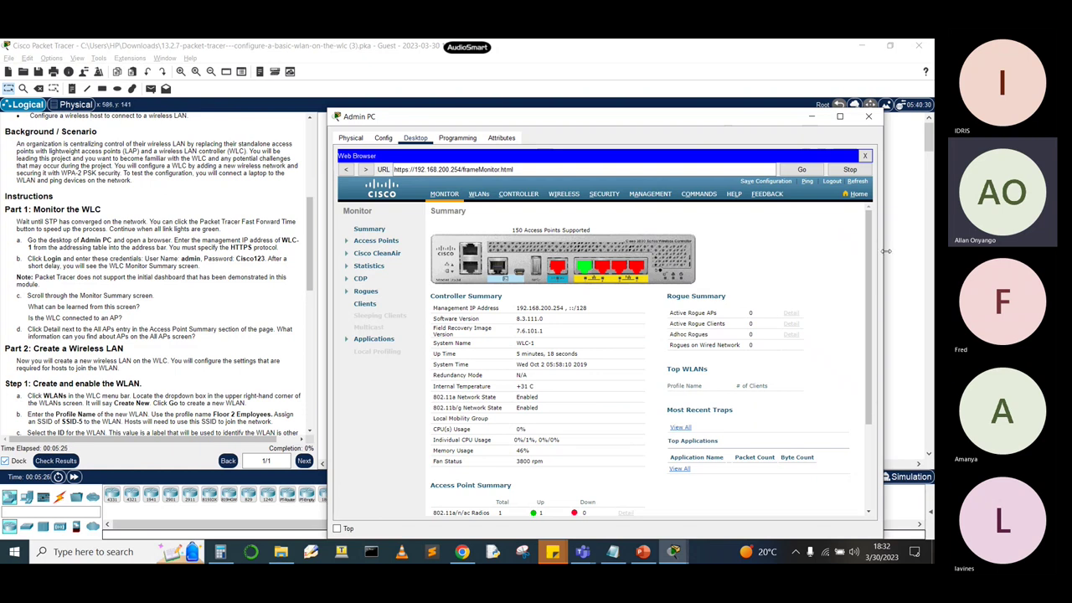
pyautogui.moveTo(885, 250); pyautogui.dragTo(921, 252)
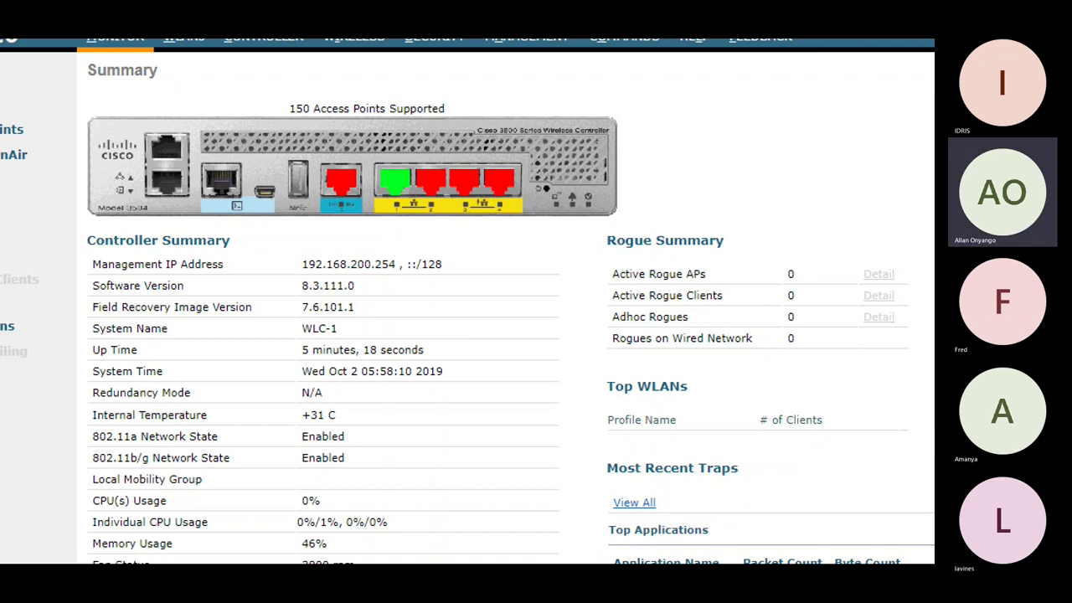
pyautogui.moveTo(286, 110); pyautogui.dragTo(318, 118)
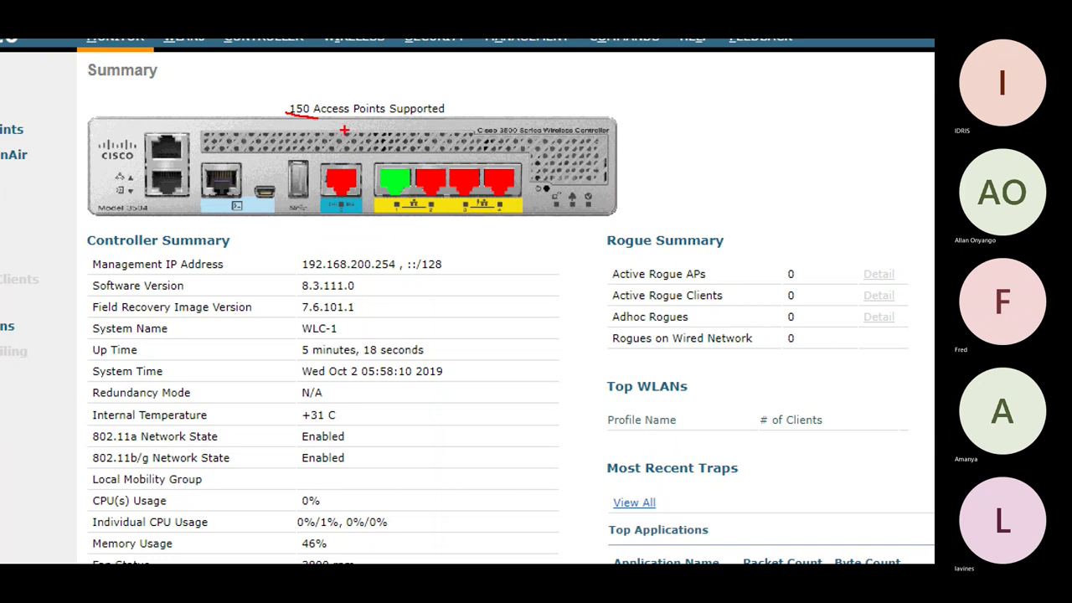
pyautogui.moveTo(408, 190)
pyautogui.mouseDown()
pyautogui.moveTo(401, 203)
pyautogui.moveTo(420, 199)
pyautogui.moveTo(402, 144)
pyautogui.moveTo(390, 175)
pyautogui.mouseUp()
pyautogui.scroll(-1, 389, 371)
pyautogui.scroll(-3, 467, 302)
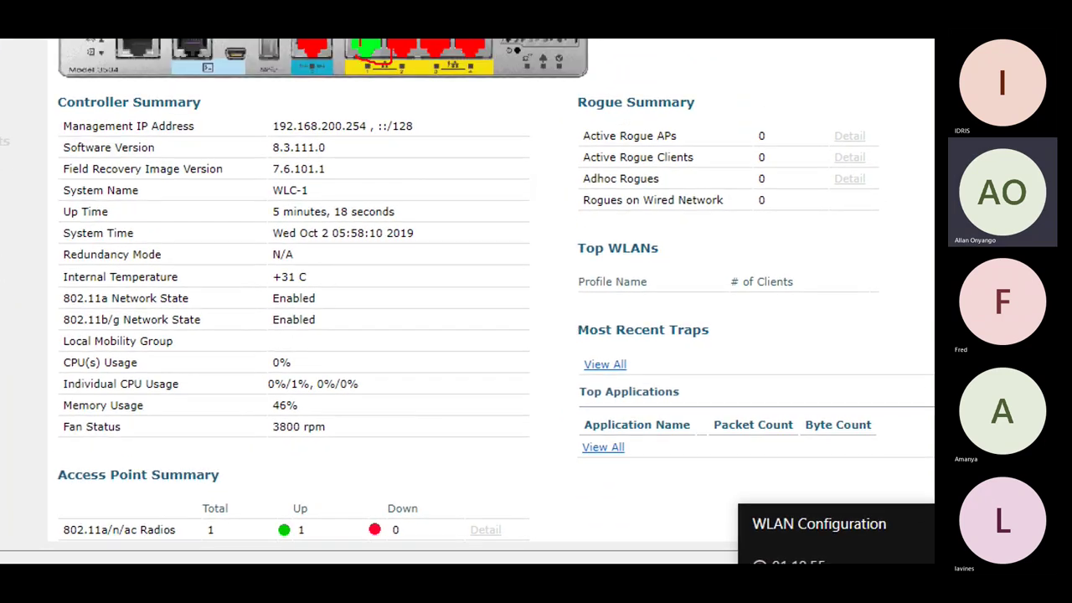
pyautogui.scroll(2, 467, 301)
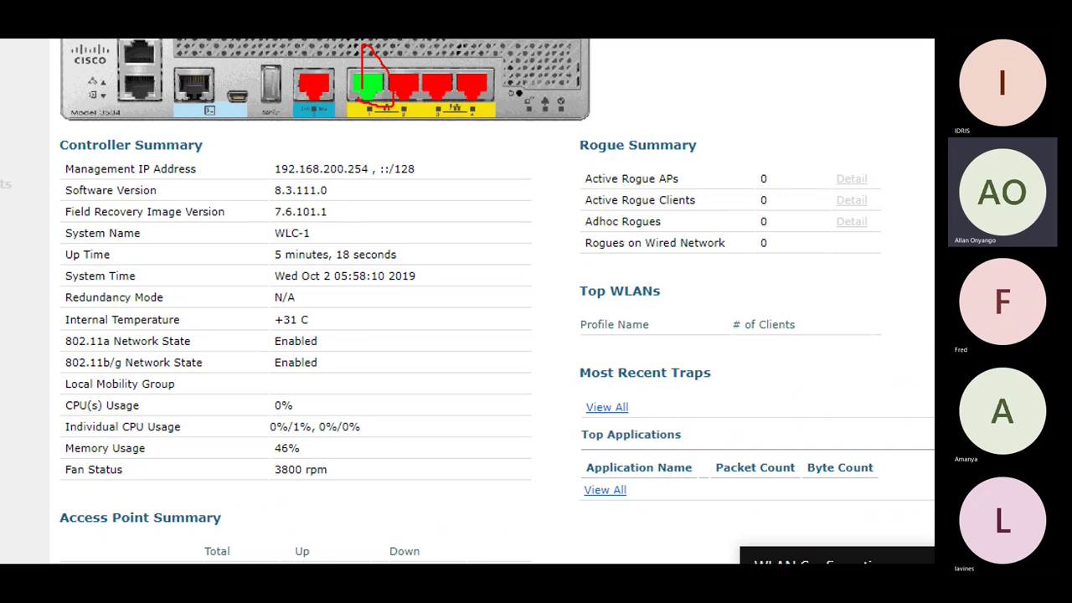
pyautogui.scroll(2, 467, 302)
pyautogui.hscroll(-1, 467, 302)
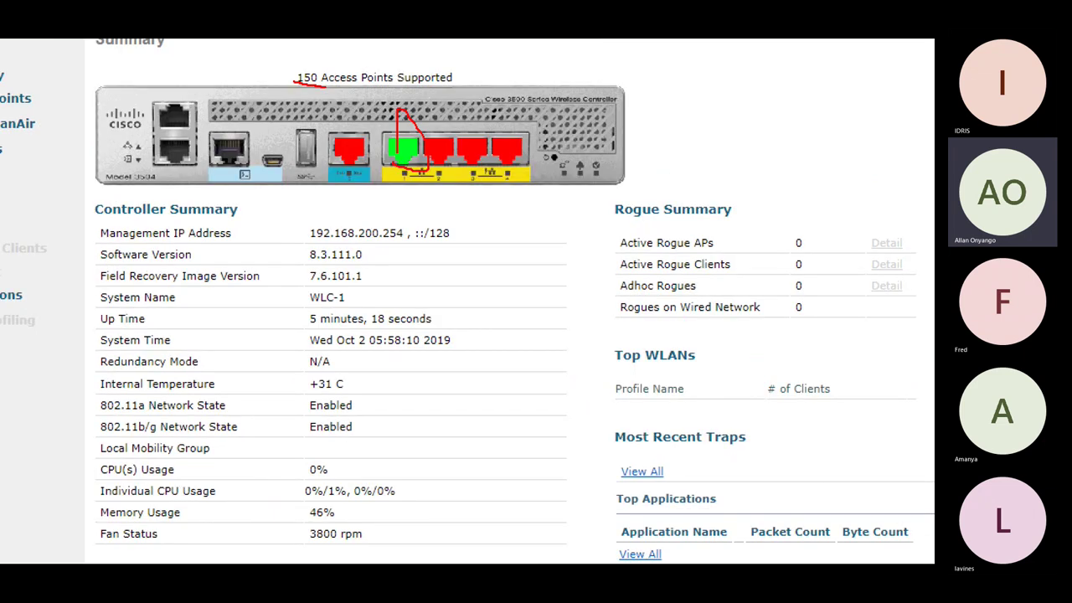
pyautogui.moveTo(303, 243); pyautogui.dragTo(412, 244)
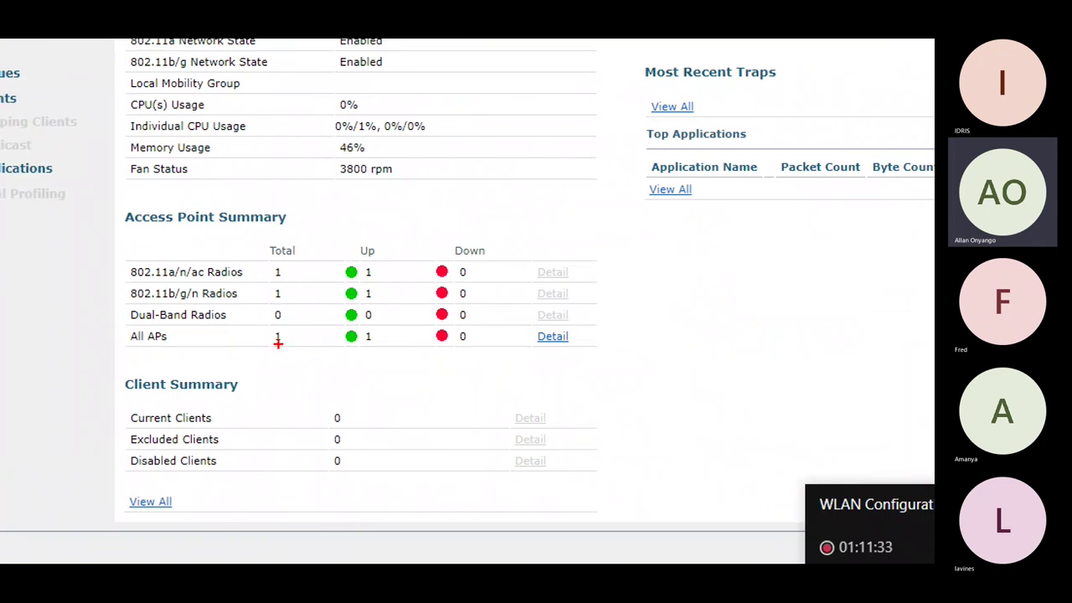
pyautogui.moveTo(277, 343); pyautogui.dragTo(294, 344)
pyautogui.moveTo(219, 299); pyautogui.dragTo(254, 299)
pyautogui.press('Escape')
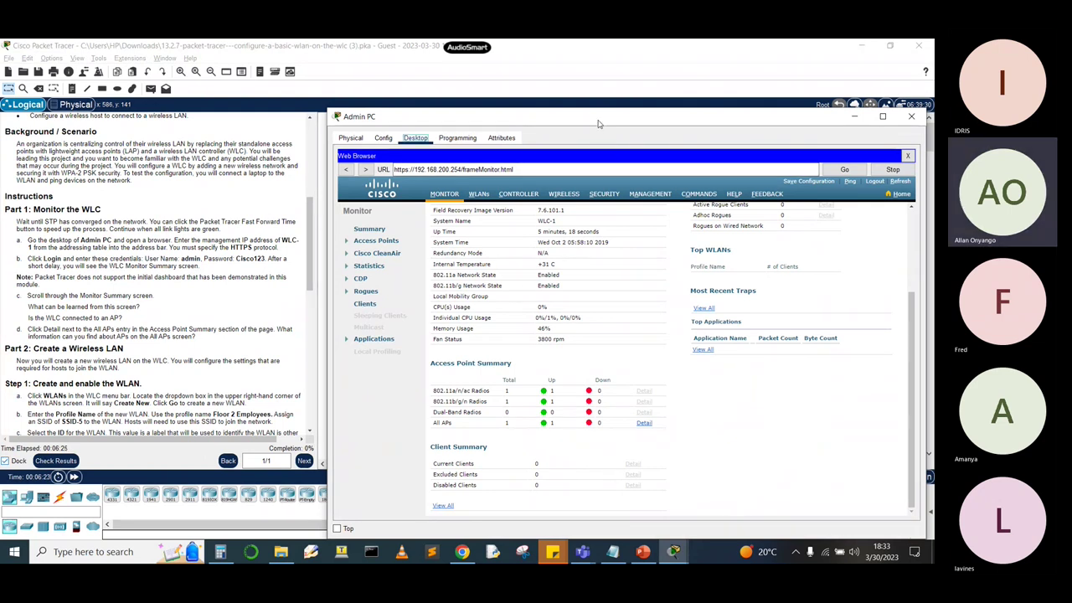
pyautogui.moveTo(599, 121); pyautogui.dragTo(619, 84)
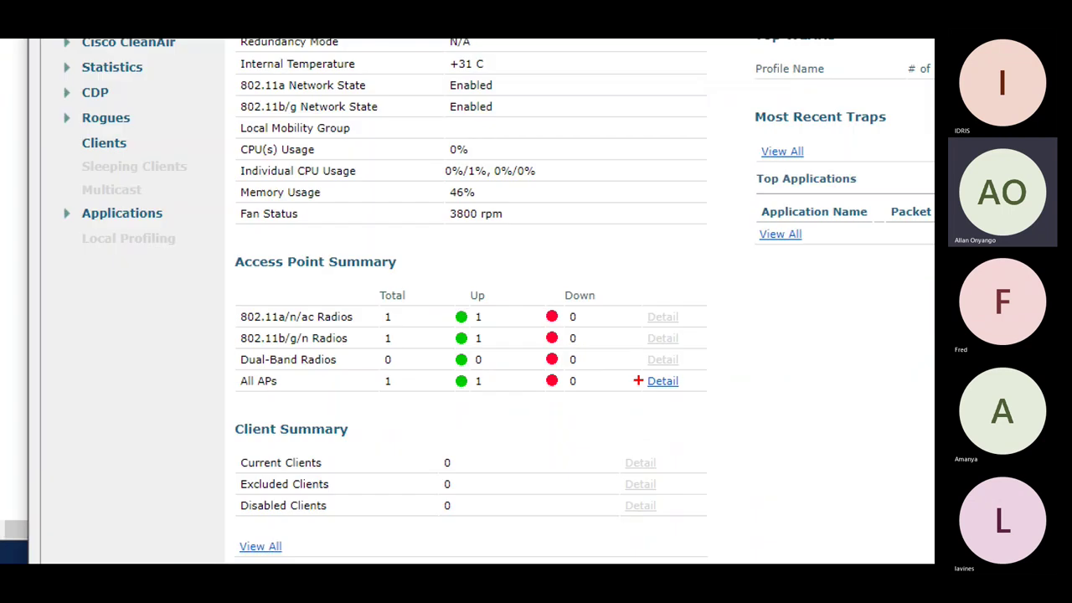
pyautogui.moveTo(642, 394)
pyautogui.mouseDown()
pyautogui.moveTo(678, 364)
pyautogui.moveTo(704, 381)
pyautogui.moveTo(660, 399)
pyautogui.moveTo(630, 381)
pyautogui.mouseUp()
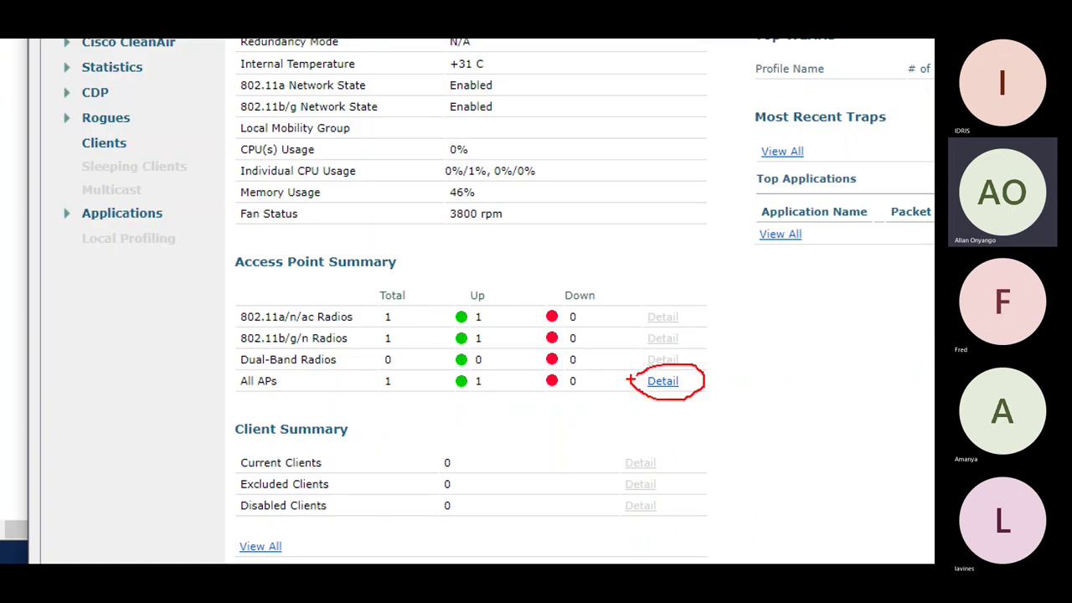
# Mark up the page and show All APs, listing LAP-1 at 192.168.200.240.
pyautogui.press('Escape')
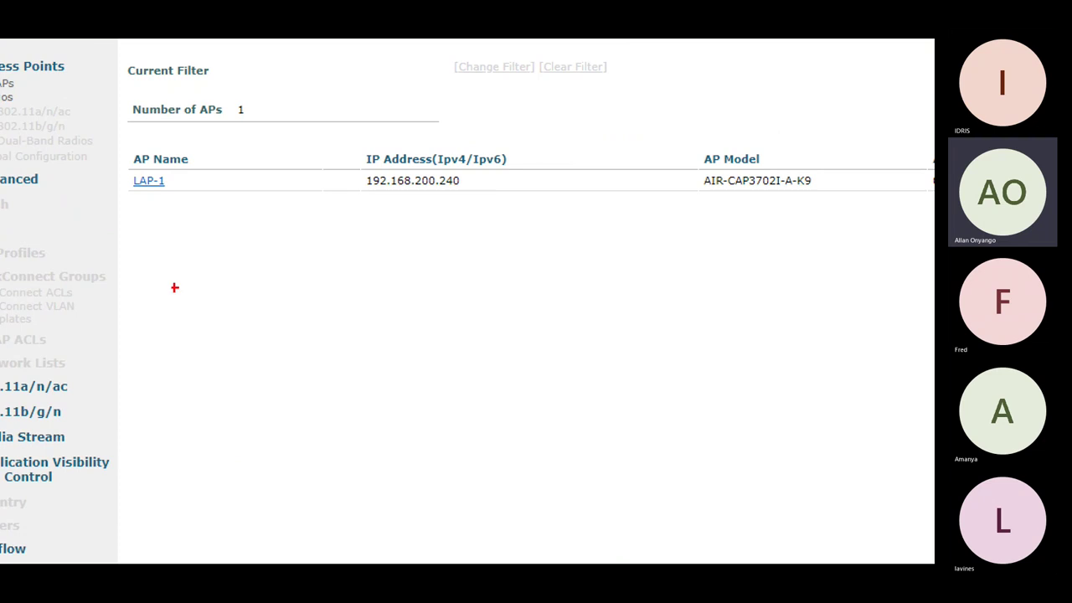
pyautogui.moveTo(133, 198); pyautogui.dragTo(185, 194)
pyautogui.moveTo(388, 197); pyautogui.dragTo(434, 199)
pyautogui.moveTo(734, 224); pyautogui.dragTo(745, 223)
pyautogui.press('Escape')
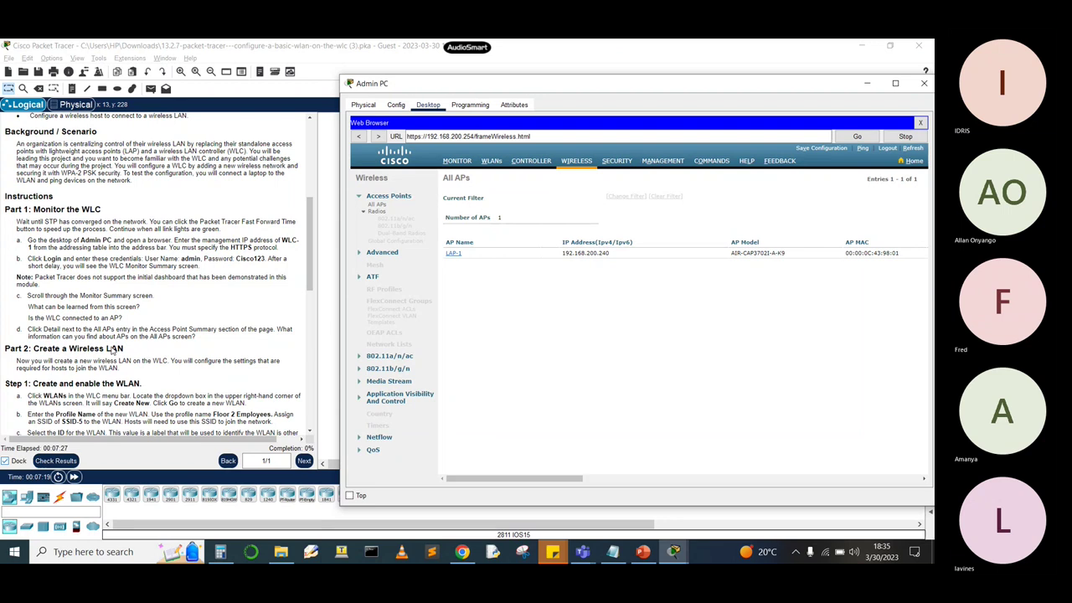
pyautogui.scroll(-1, 57, 343)
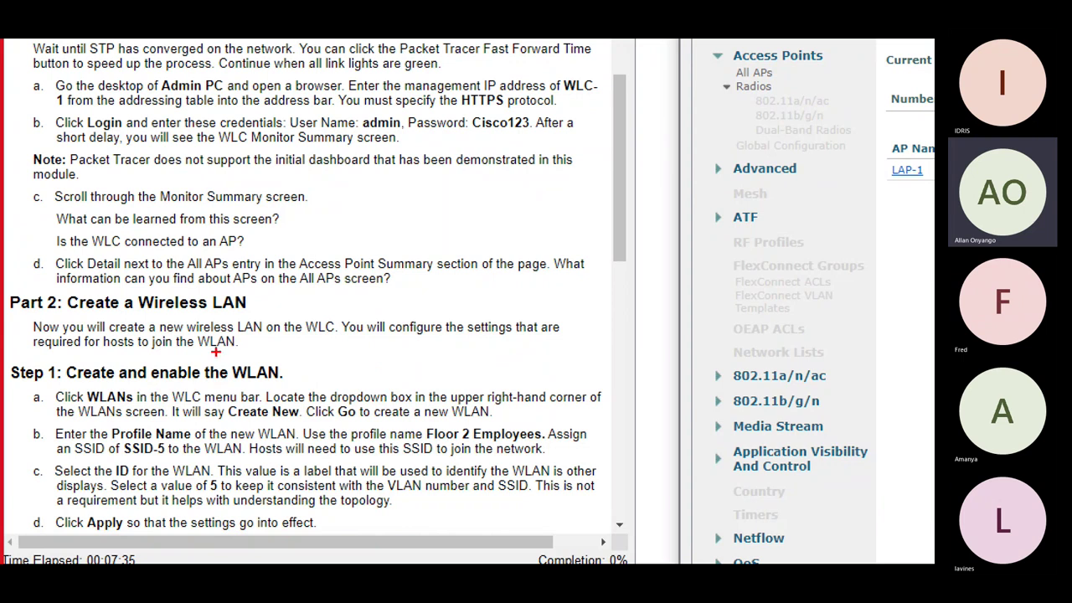
pyautogui.moveTo(202, 352); pyautogui.dragTo(233, 353)
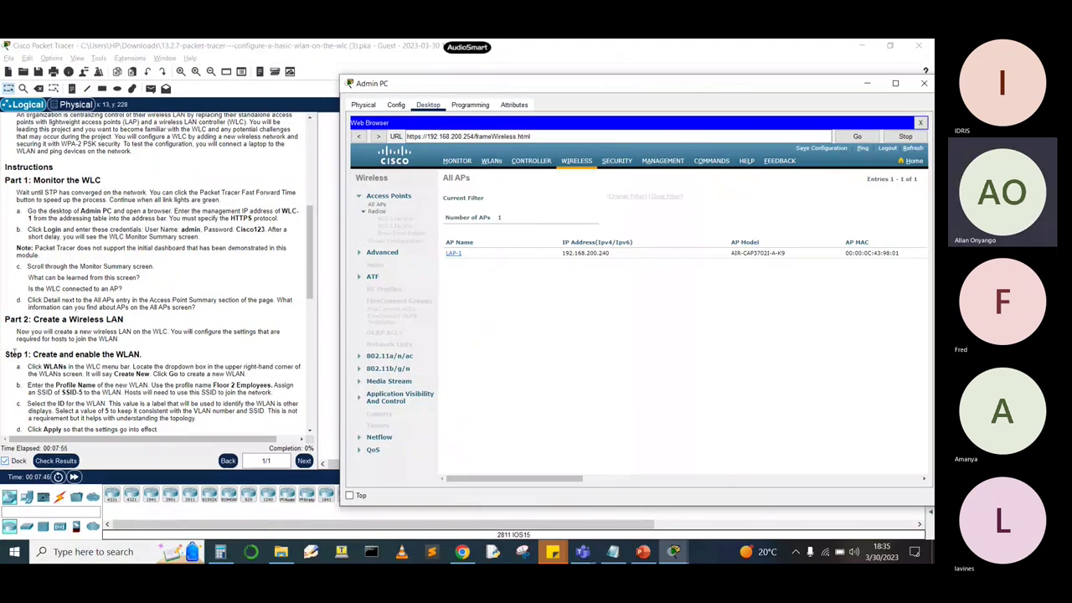
pyautogui.scroll(-3, 25, 350)
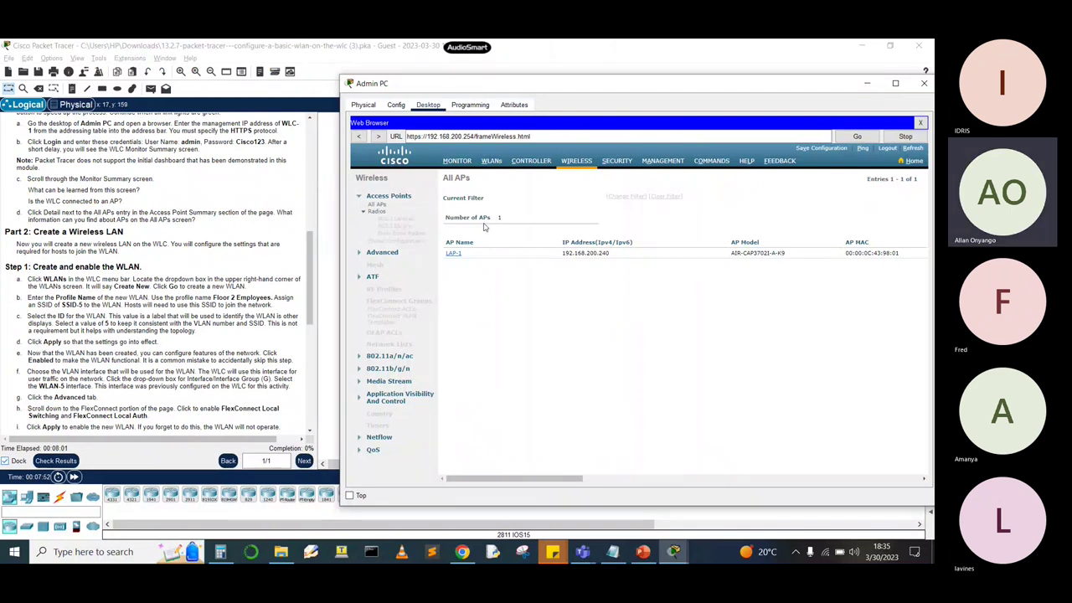
# Go to the WLANs page and start a new WLAN with Create New.
pyautogui.click(493, 163)
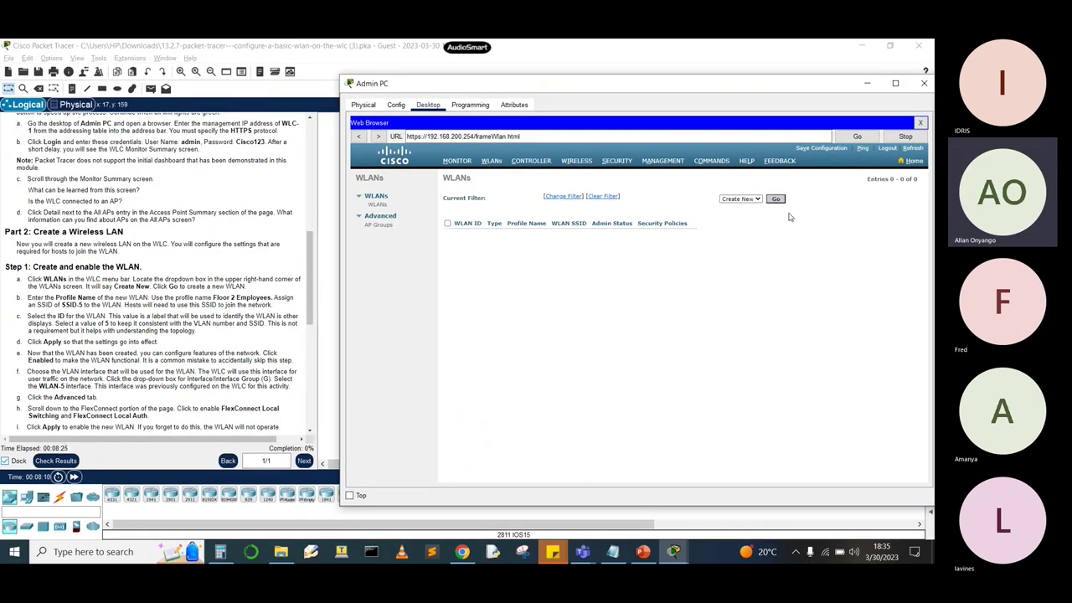
pyautogui.click(775, 200)
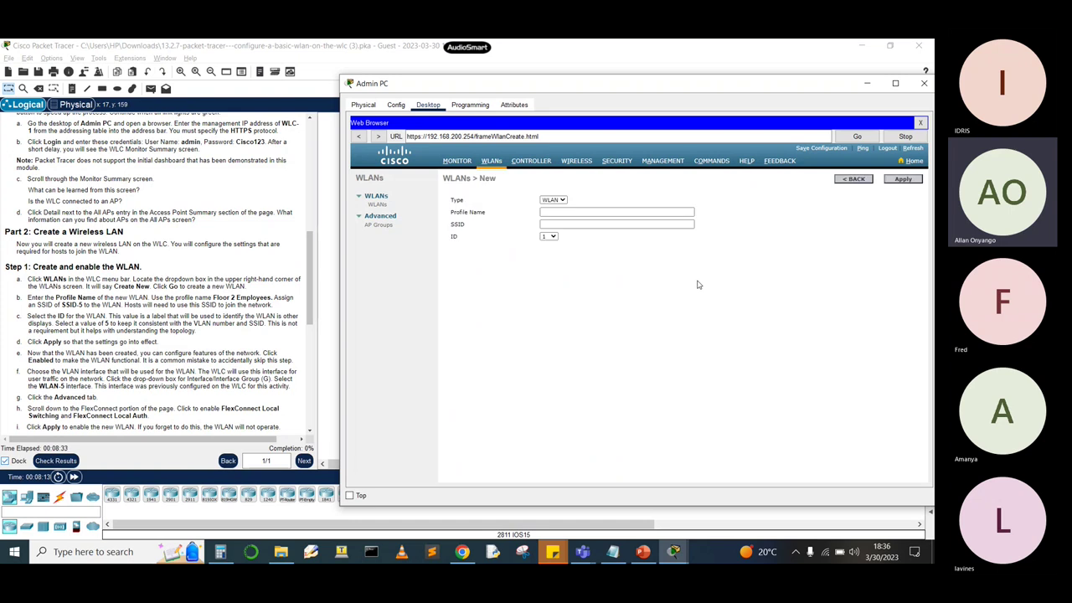
# Enter profile name Floor 2 Employees, SSID SSID-5 and WLAN ID 5.
pyautogui.click(545, 212)
pyautogui.write('Floor')
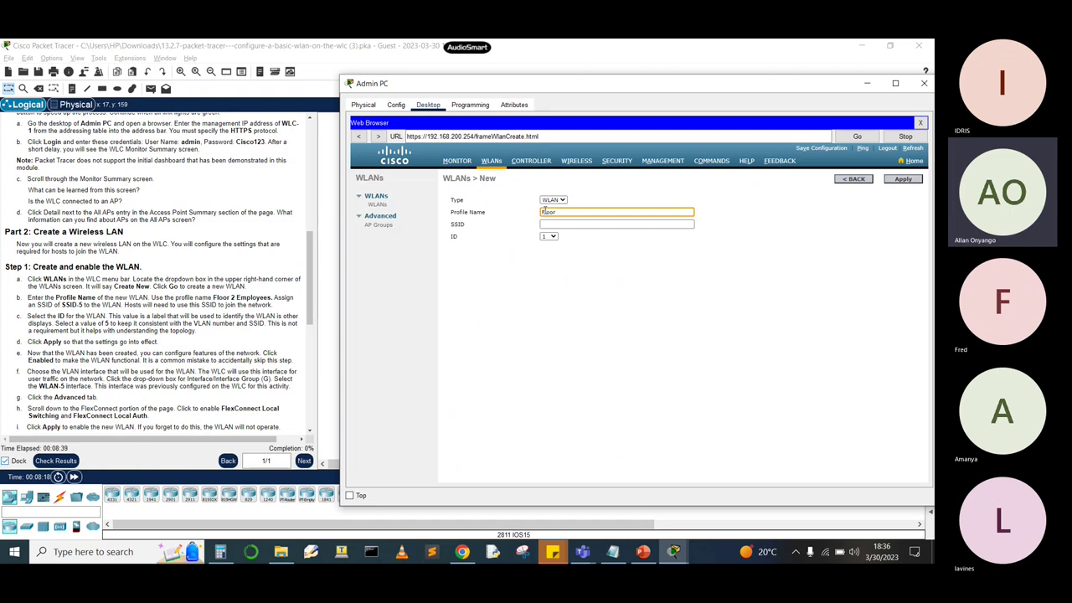
pyautogui.write(' 2')
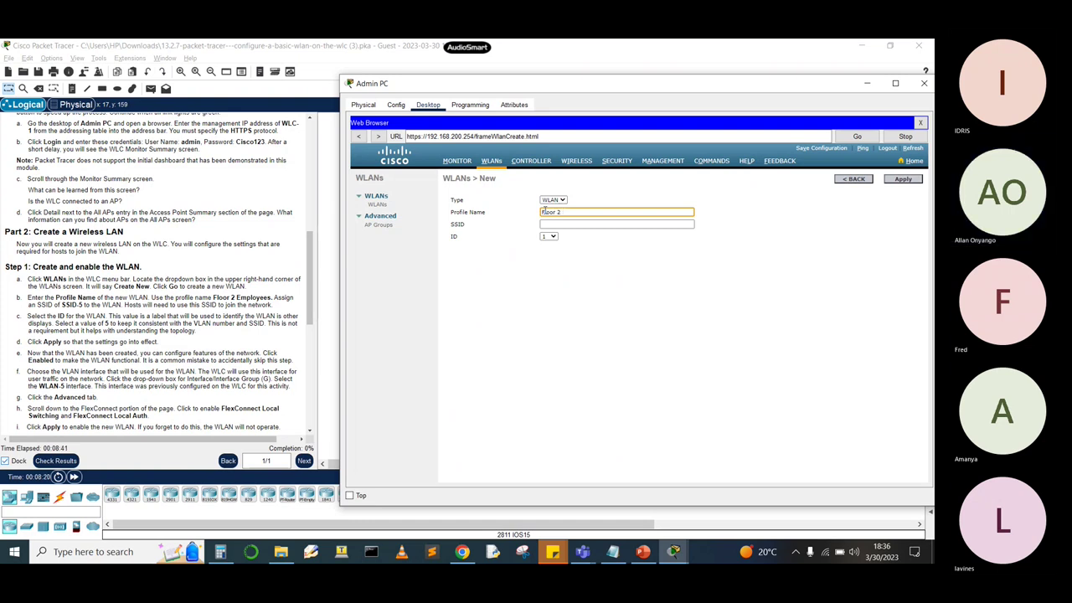
pyautogui.write(' Employees')
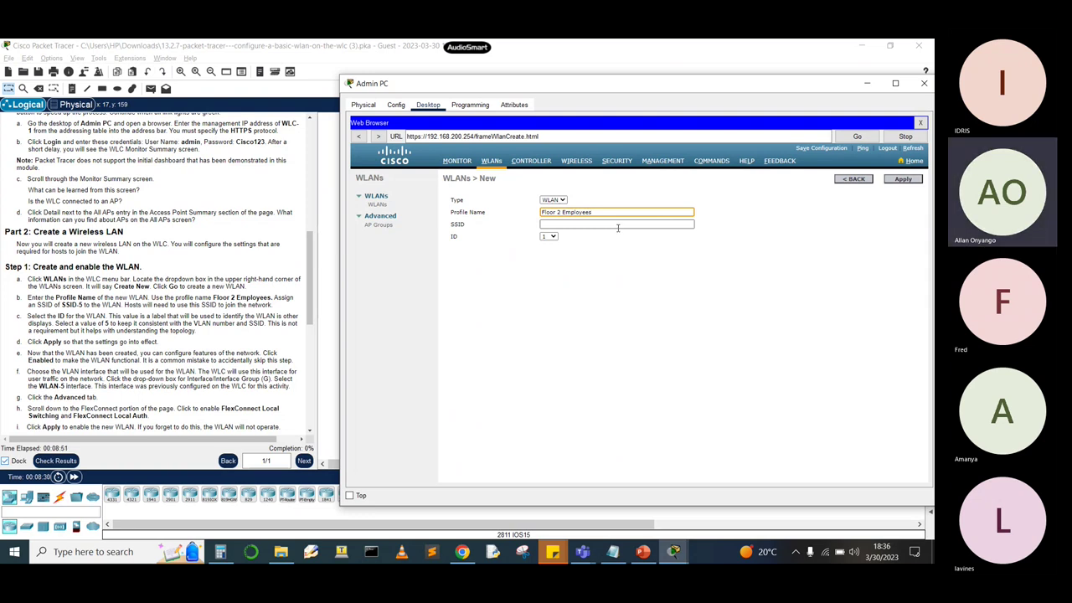
pyautogui.click(560, 224)
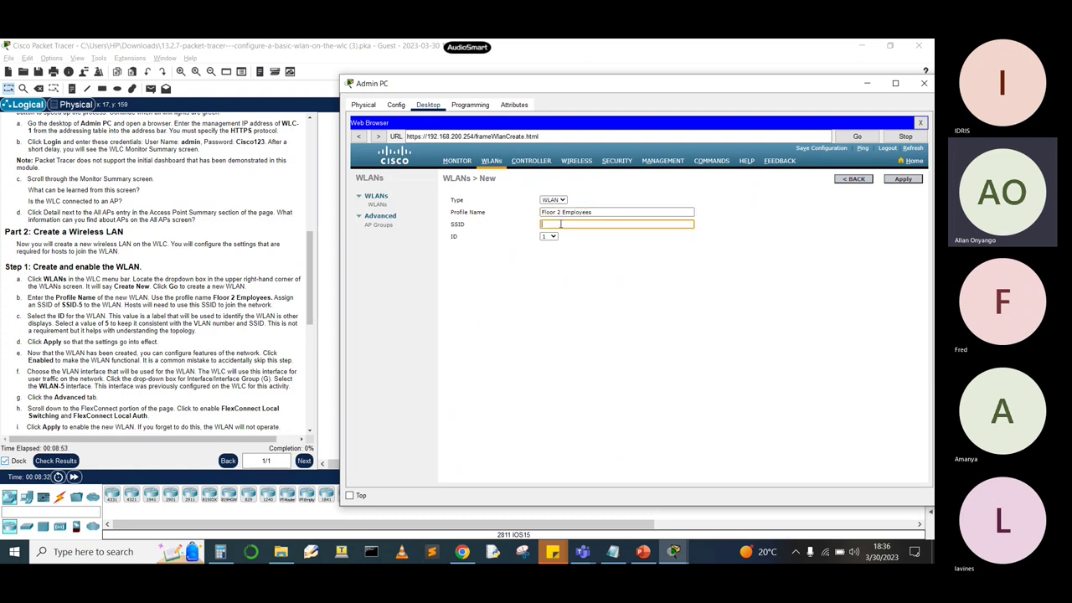
pyautogui.write('SSID-')
pyautogui.write('5')
pyautogui.click(552, 238)
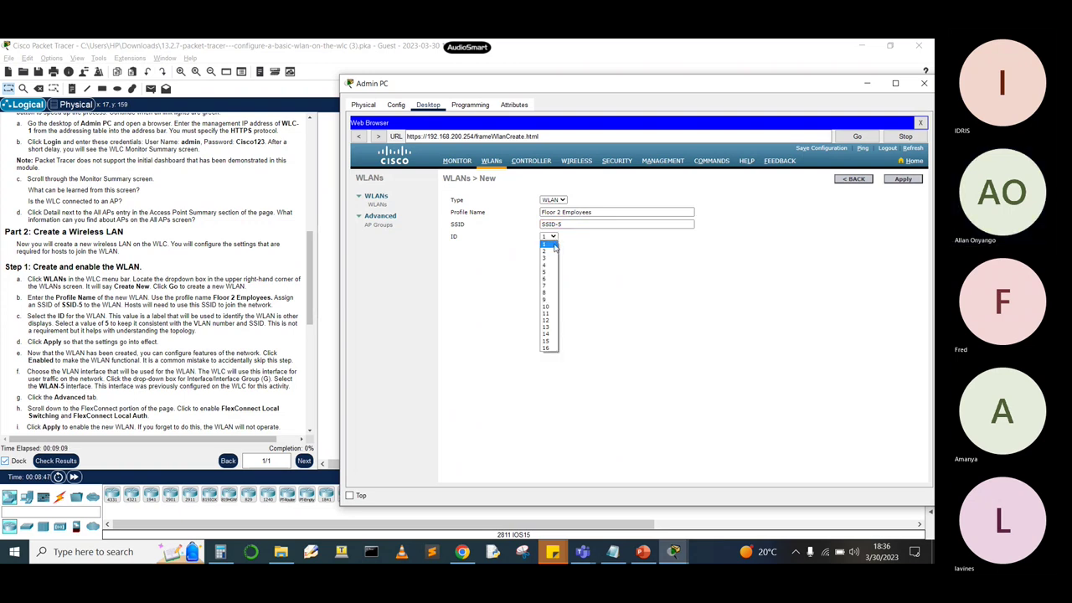
pyautogui.click(548, 270)
pyautogui.click(587, 271)
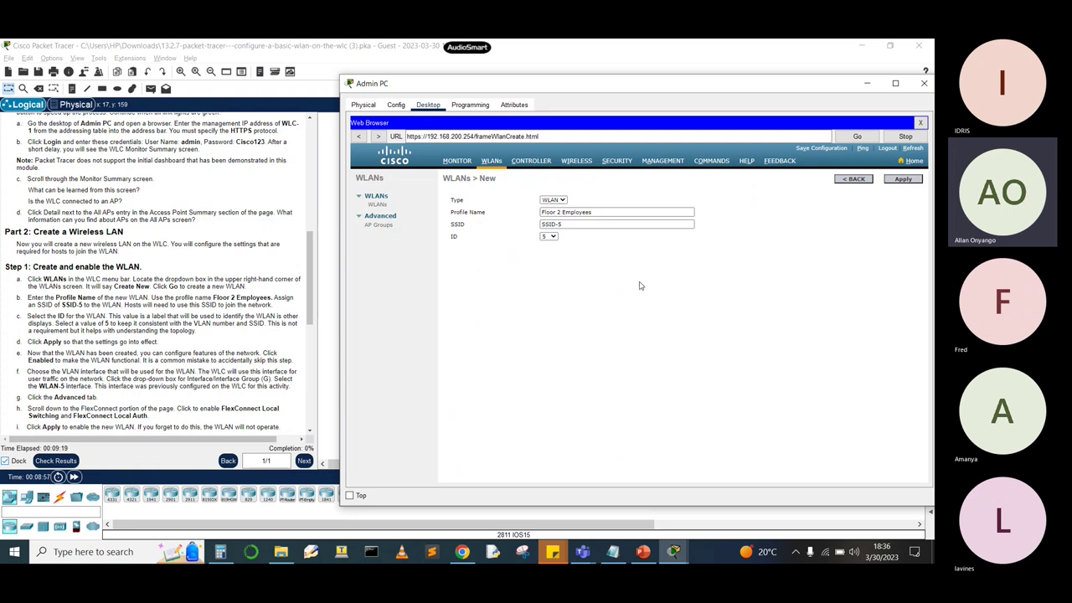
# Apply the new WLAN, enable its status, and assign it the WLAN-5 interface.
pyautogui.click(907, 181)
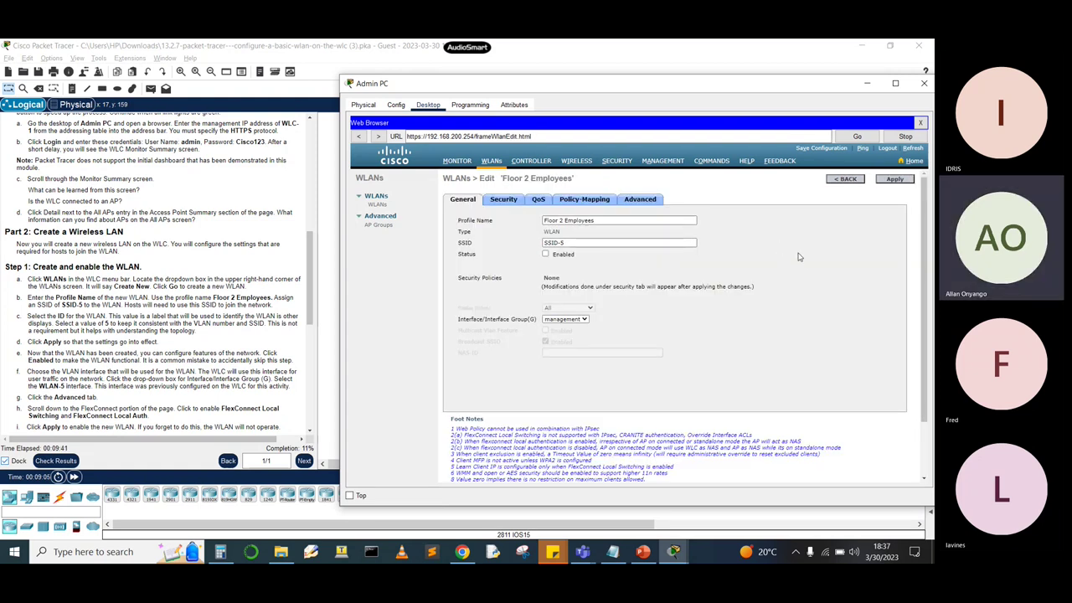
pyautogui.click(545, 254)
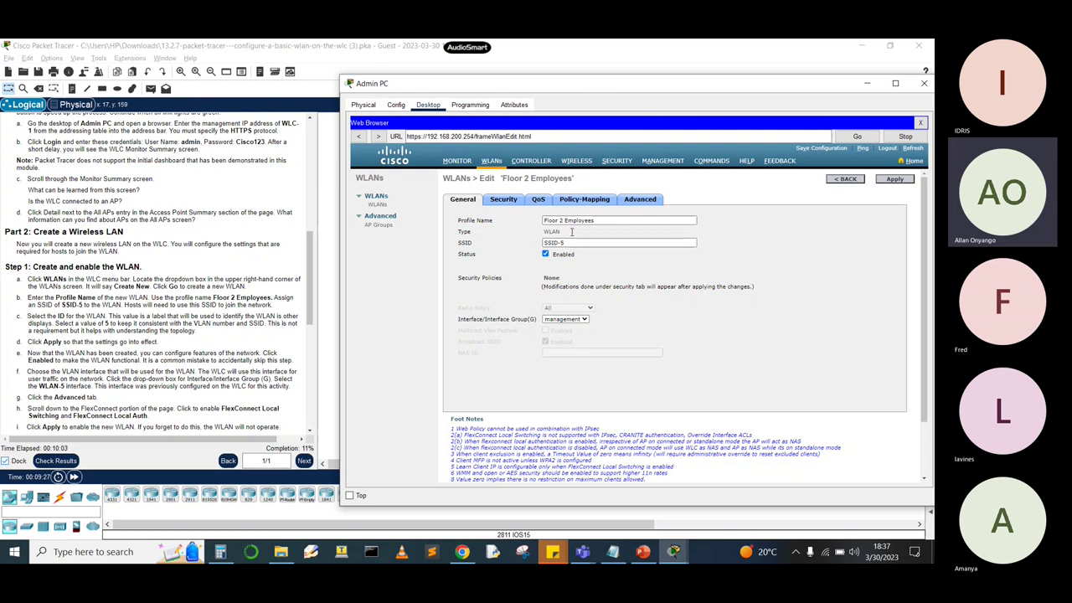
pyautogui.click(585, 319)
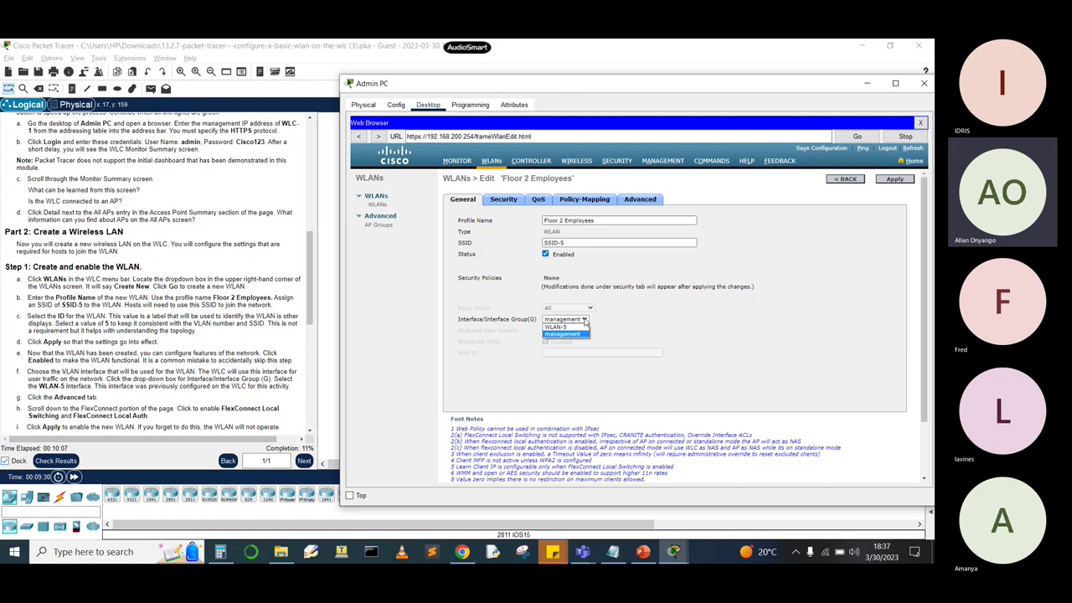
pyautogui.click(571, 327)
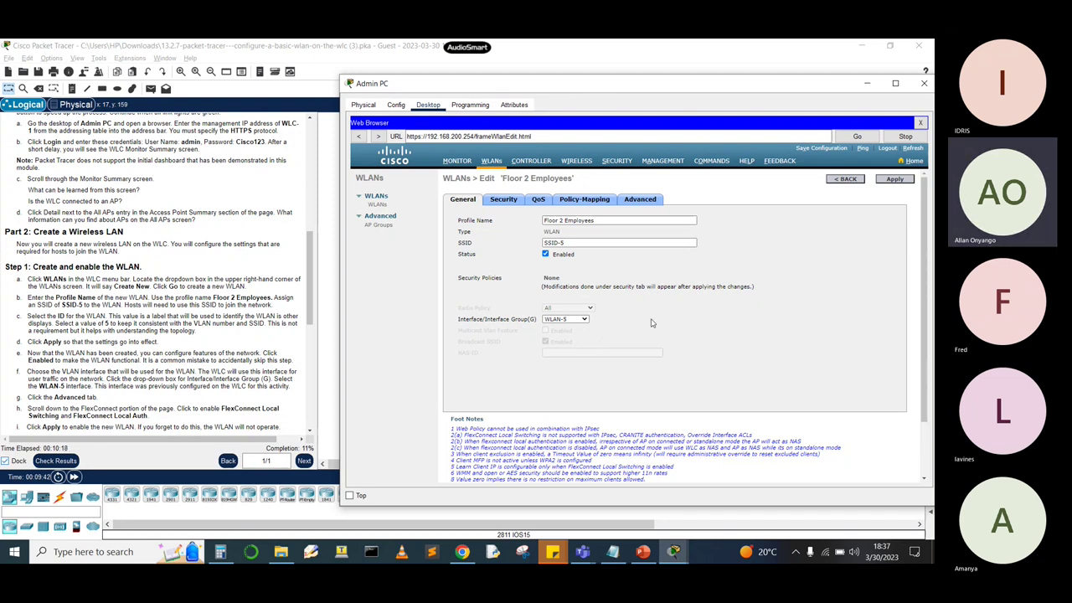
# Enable FlexConnect Local Switching and Local Auth on the WLAN's Advanced tab.
pyautogui.click(638, 201)
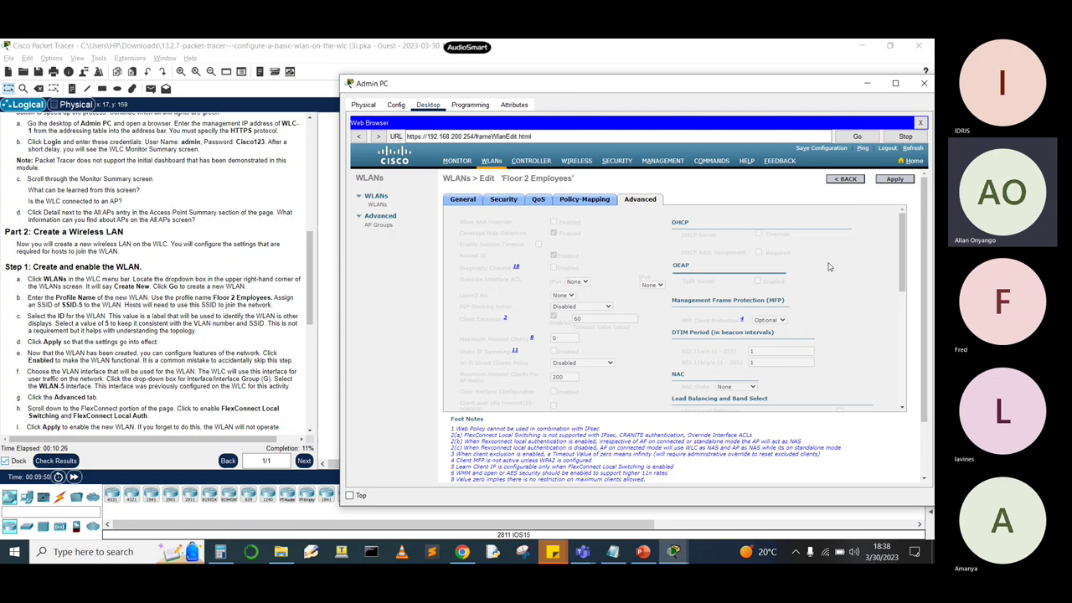
pyautogui.scroll(-5, 829, 266)
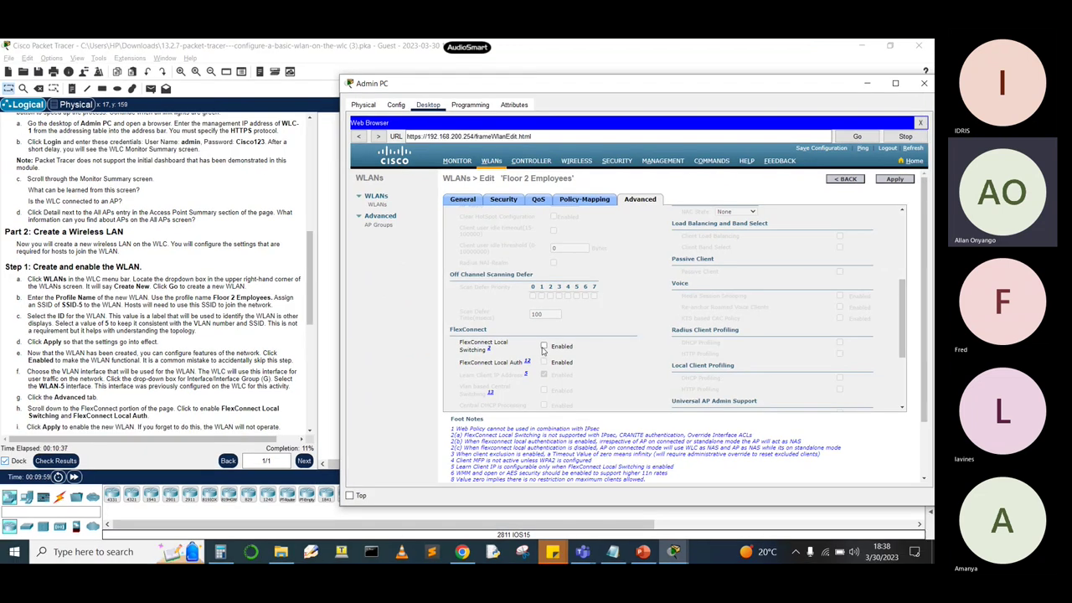
pyautogui.click(543, 348)
pyautogui.click(545, 362)
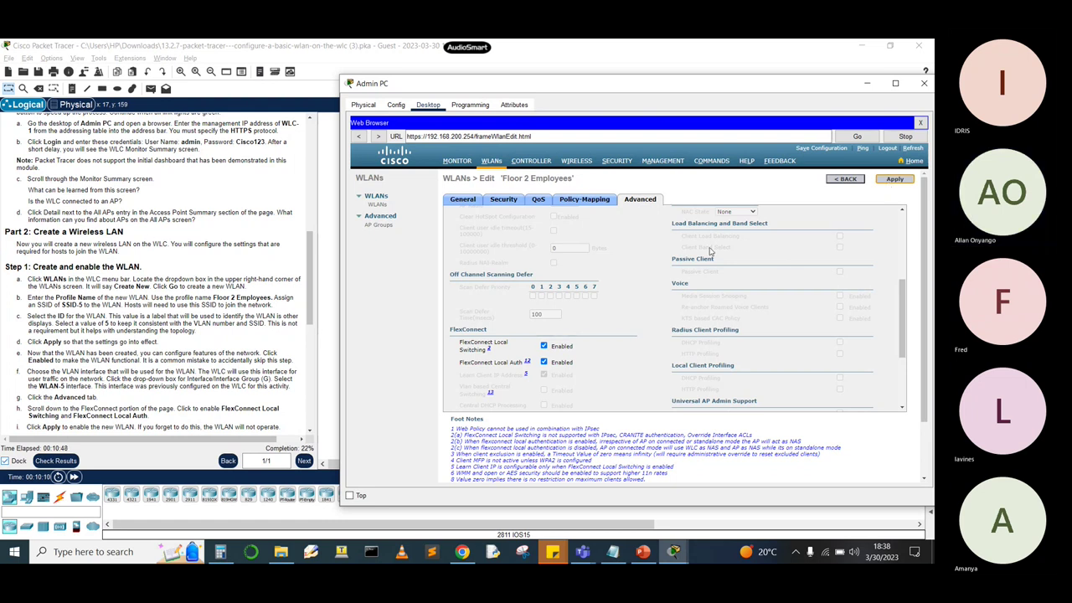
pyautogui.scroll(-3, 63, 354)
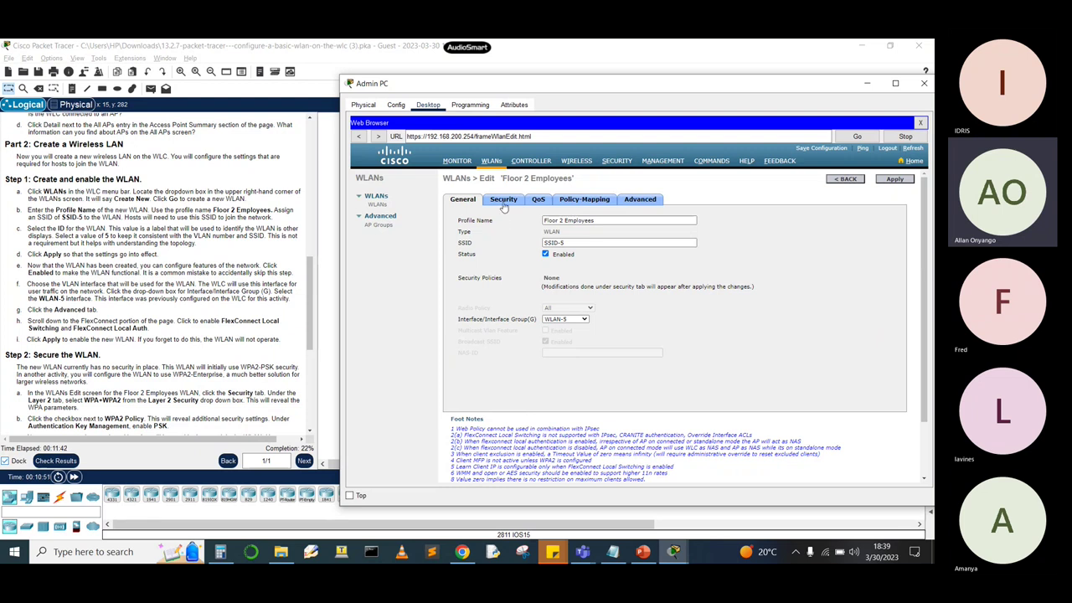
# Set Layer 2 security to WPA+WPA2 with WPA Policy and PSK authentication enabled.
pyautogui.click(503, 204)
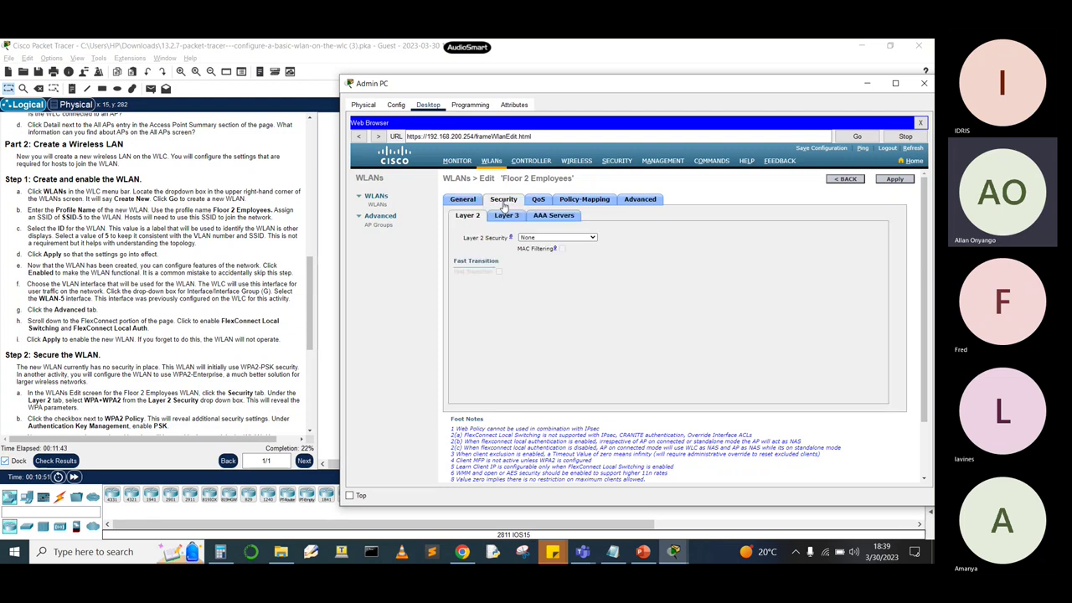
pyautogui.click(565, 240)
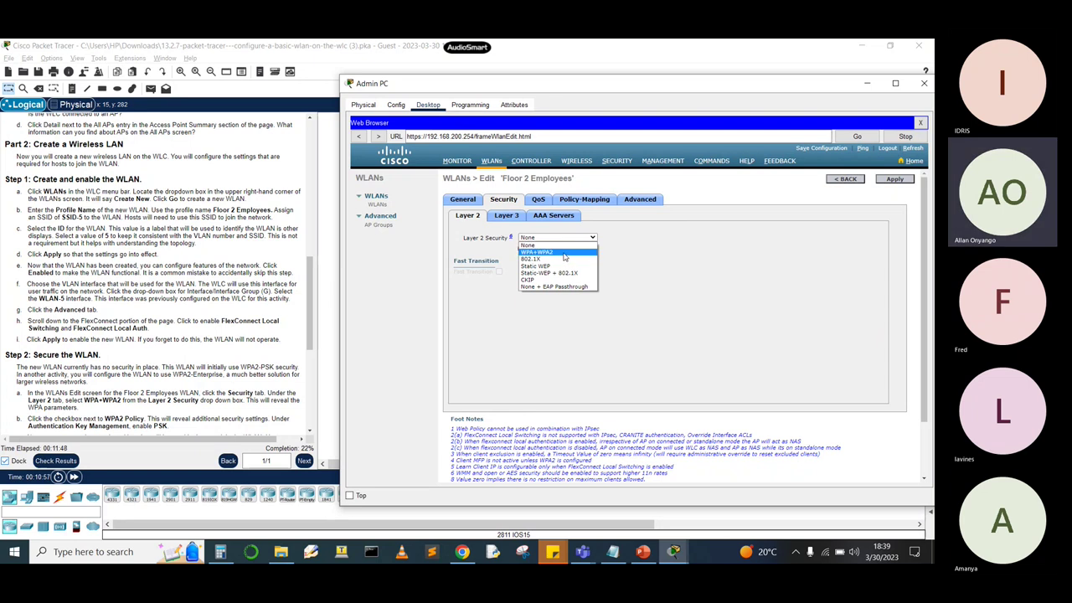
pyautogui.click(565, 257)
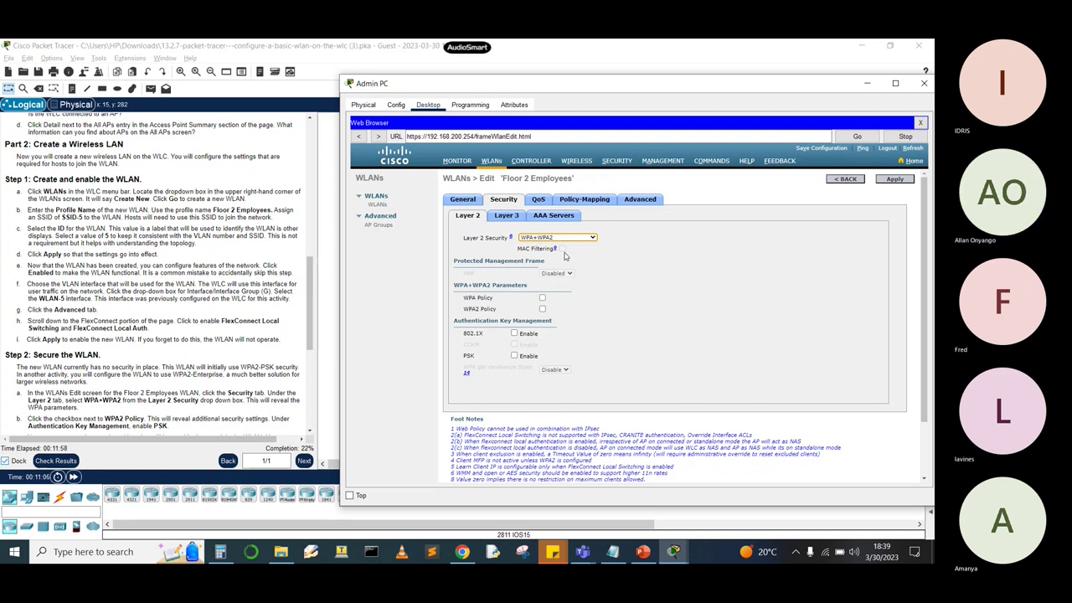
pyautogui.click(542, 297)
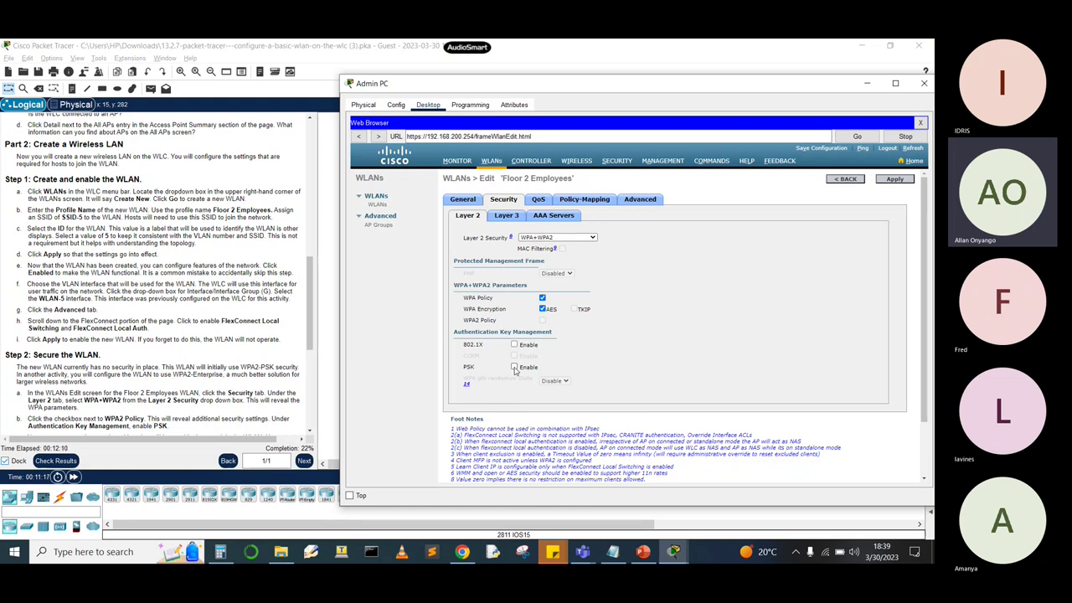
pyautogui.click(514, 368)
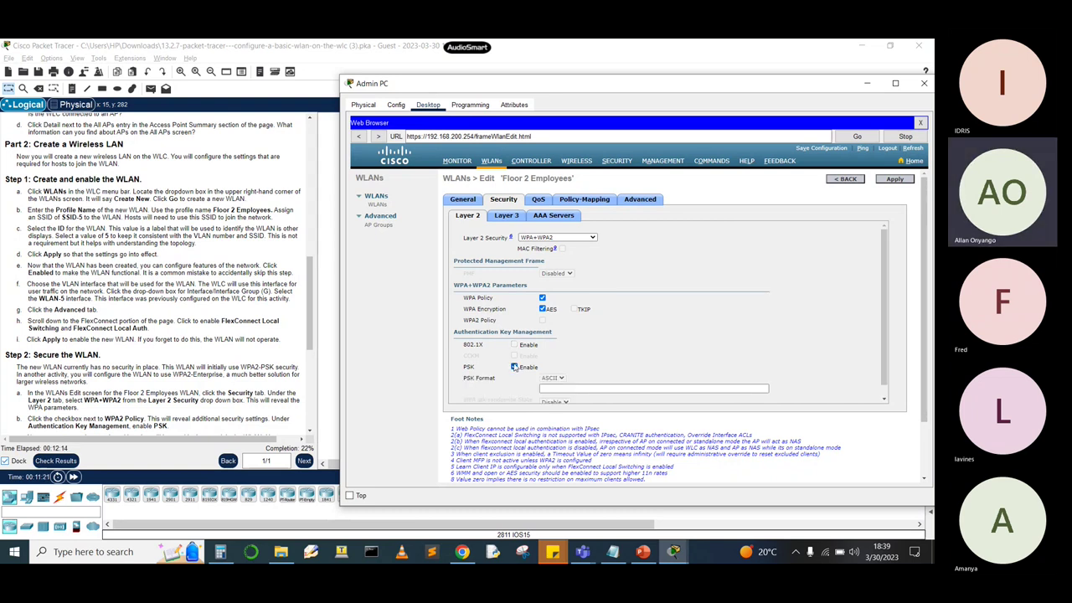
# Enter the pre-shared key passphrase, correcting a typo.
pyautogui.scroll(-1, 663, 310)
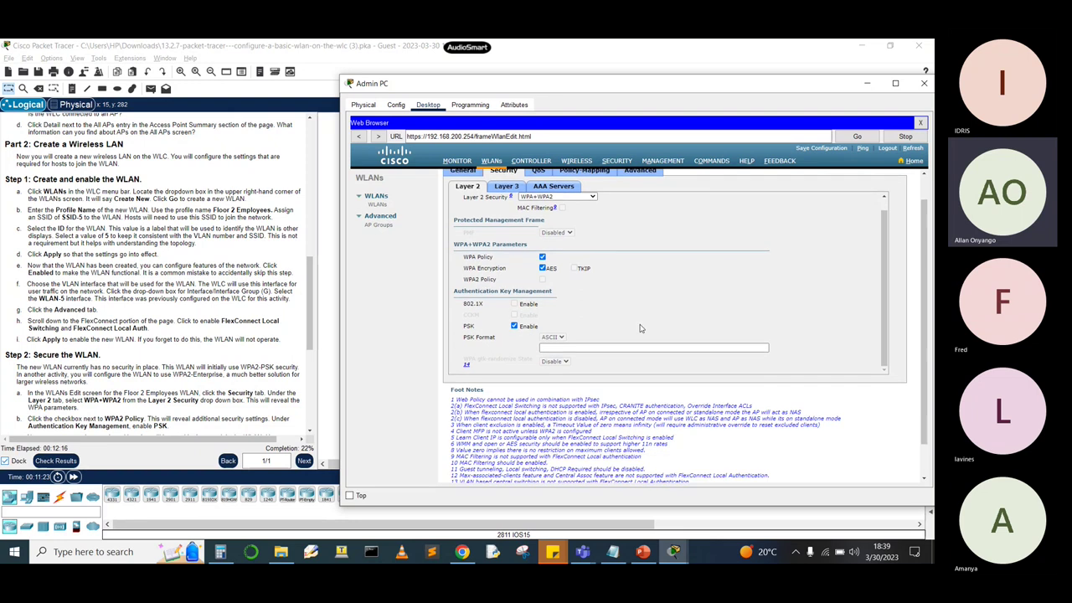
pyautogui.click(570, 346)
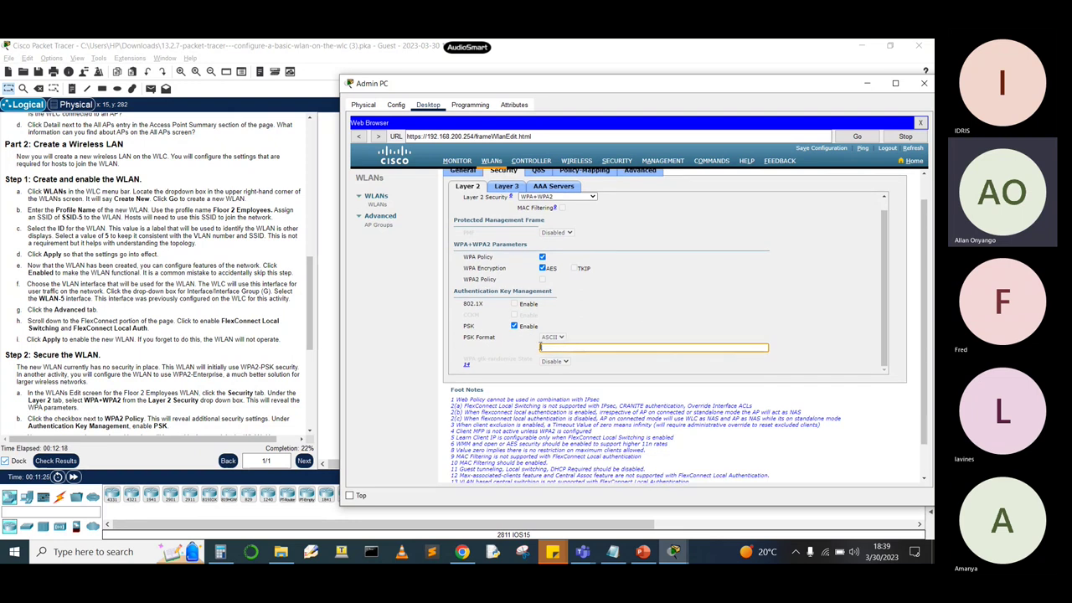
pyautogui.scroll(-1, 142, 360)
pyautogui.scroll(-1, 142, 361)
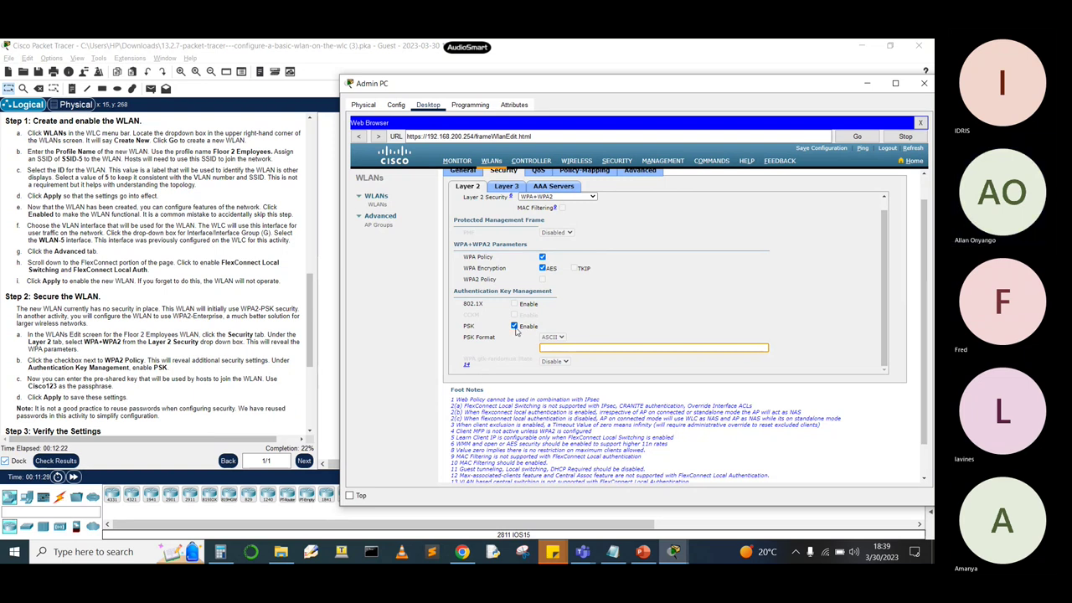
pyautogui.write('Cisc')
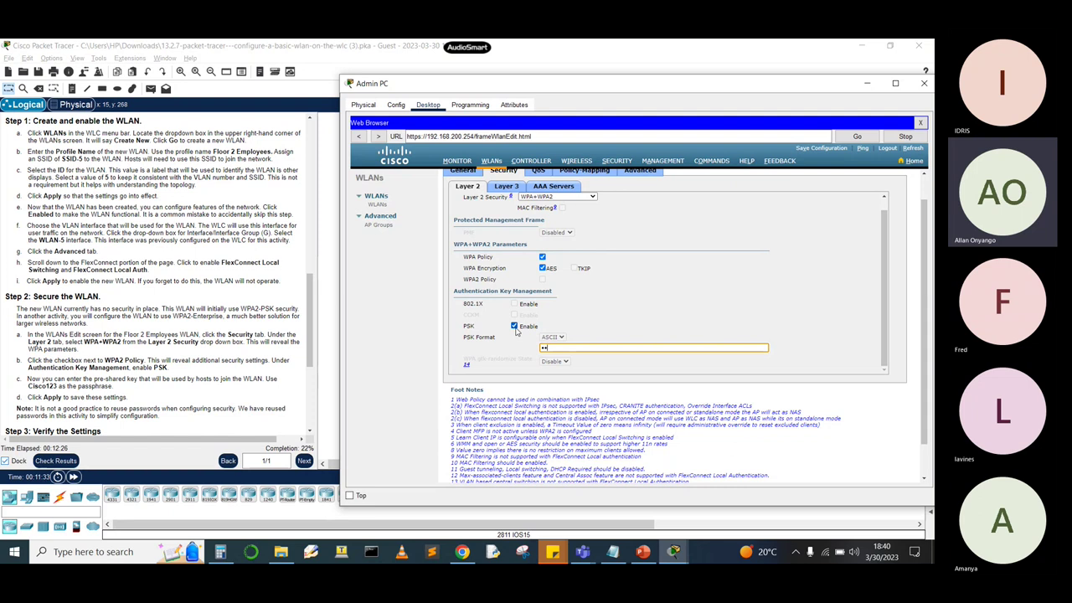
pyautogui.write('o1')
pyautogui.press('BackSpace')
pyautogui.press('BackSpace')
pyautogui.press('BackSpace')
pyautogui.press('BackSpace')
pyautogui.press('BackSpace')
pyautogui.press('BackSpace')
pyautogui.press('BackSpace')
pyautogui.write('Cis')
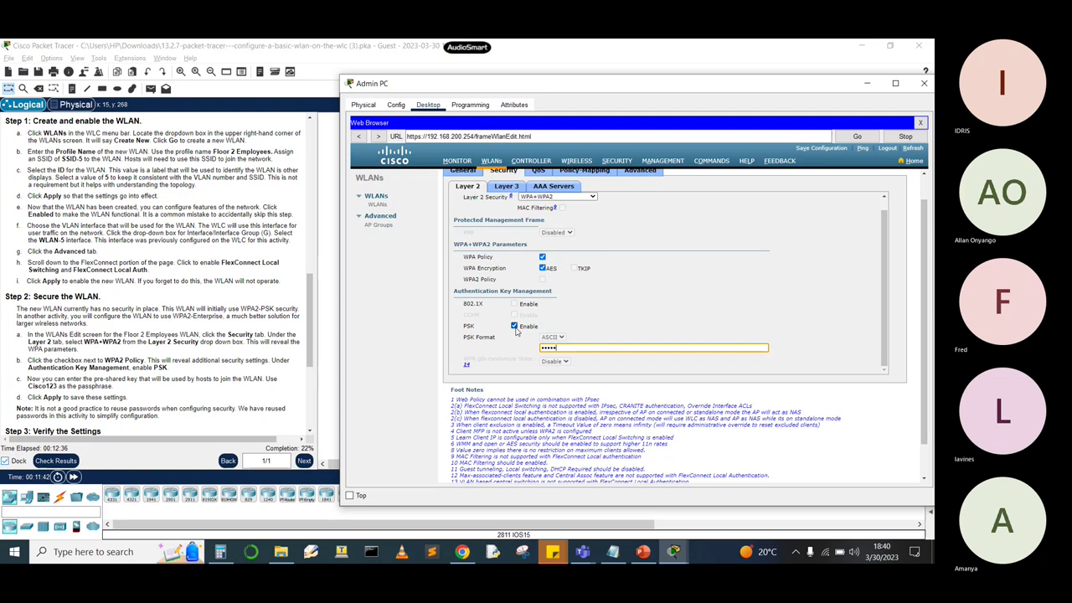
pyautogui.write('co12')
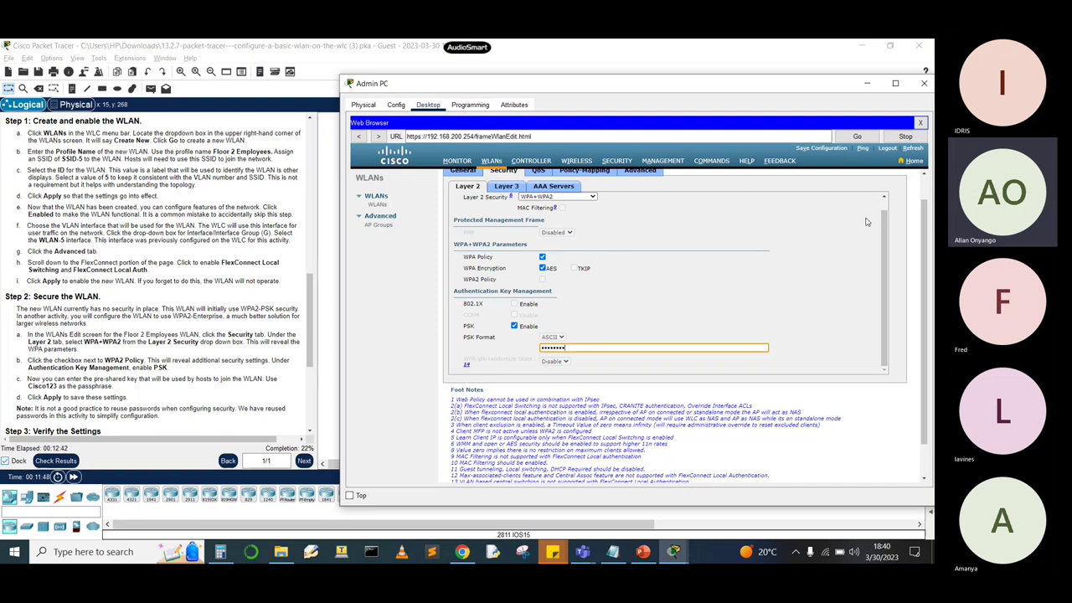
# Apply the WLAN security settings and confirm the change with OK.
pyautogui.scroll(1, 875, 226)
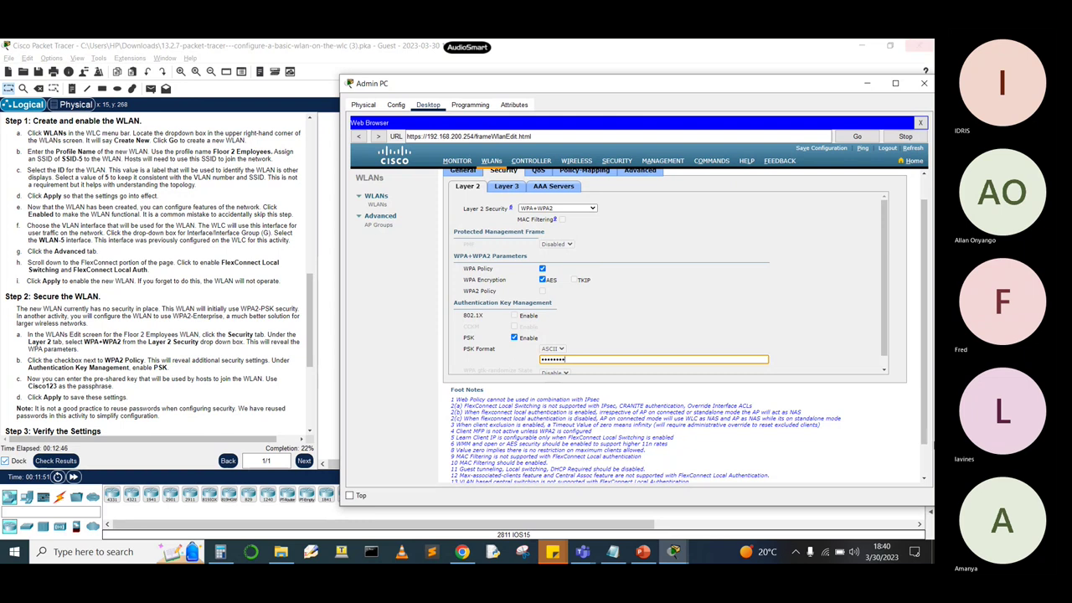
pyautogui.scroll(2, 903, 440)
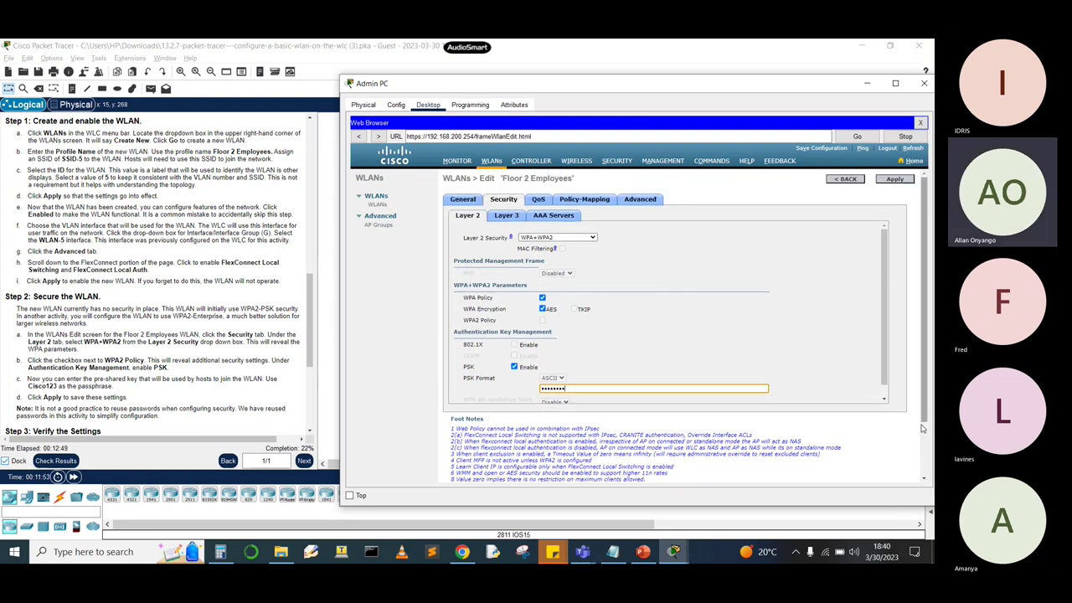
pyautogui.click(894, 179)
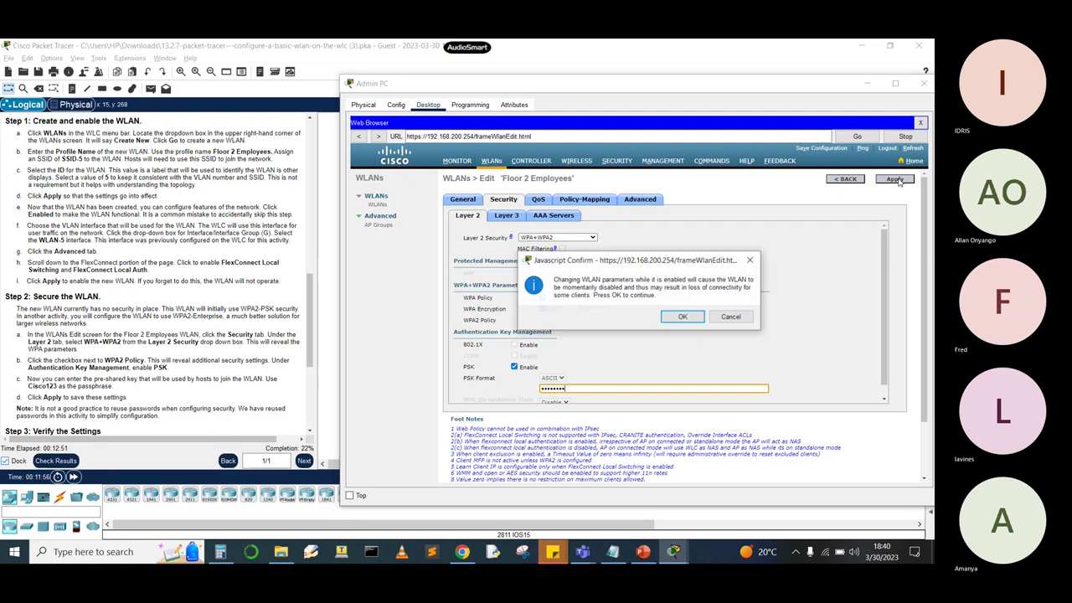
pyautogui.click(684, 319)
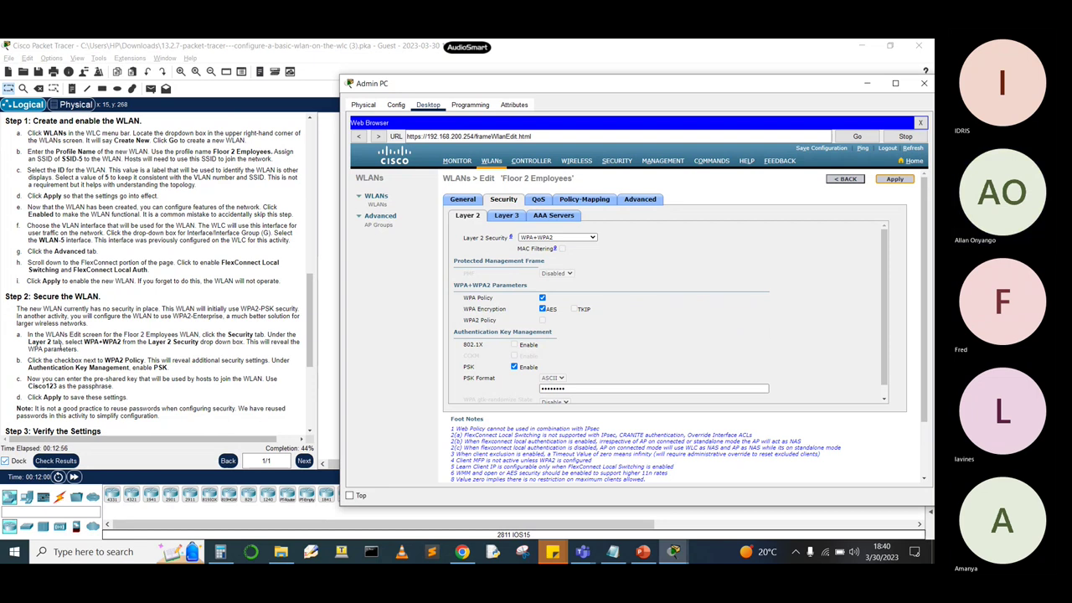
pyautogui.scroll(-2, 62, 352)
# Review the Floor 2 Employees General tab, then go back to the WLANs list.
pyautogui.scroll(-3, 66, 355)
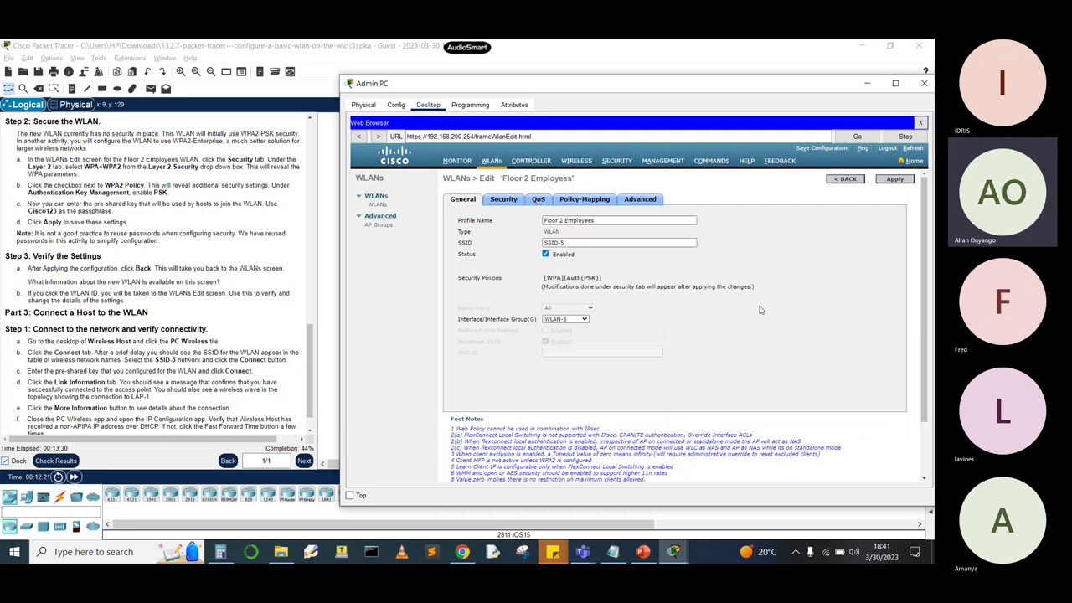
pyautogui.click(840, 182)
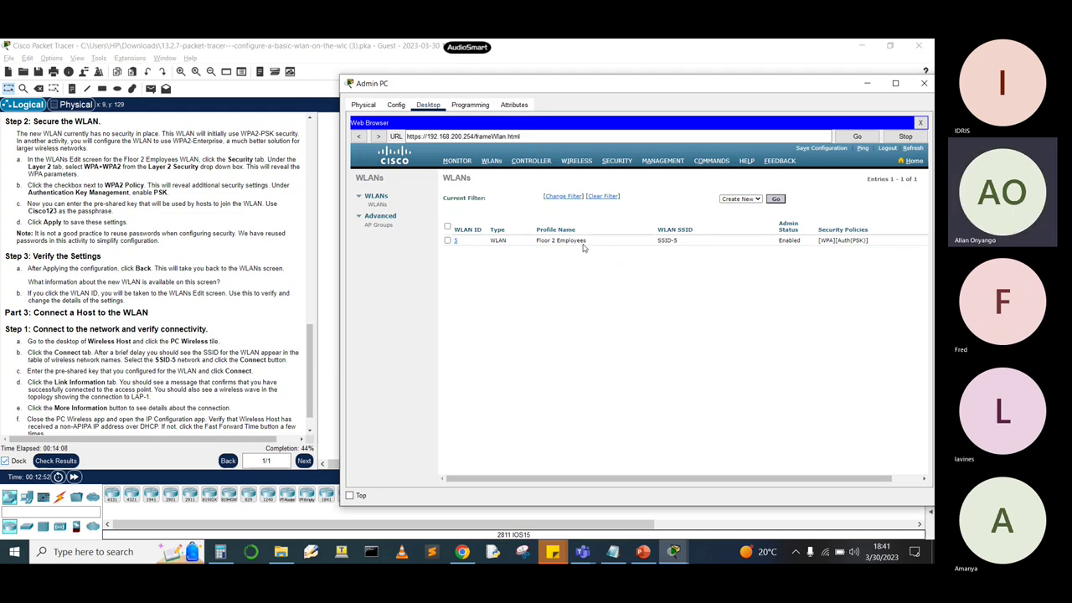
# Reopen the WLAN ID 5 Floor 2 Employees edit page from the WLANs list.
pyautogui.click(457, 243)
pyautogui.scroll(-1, 36, 328)
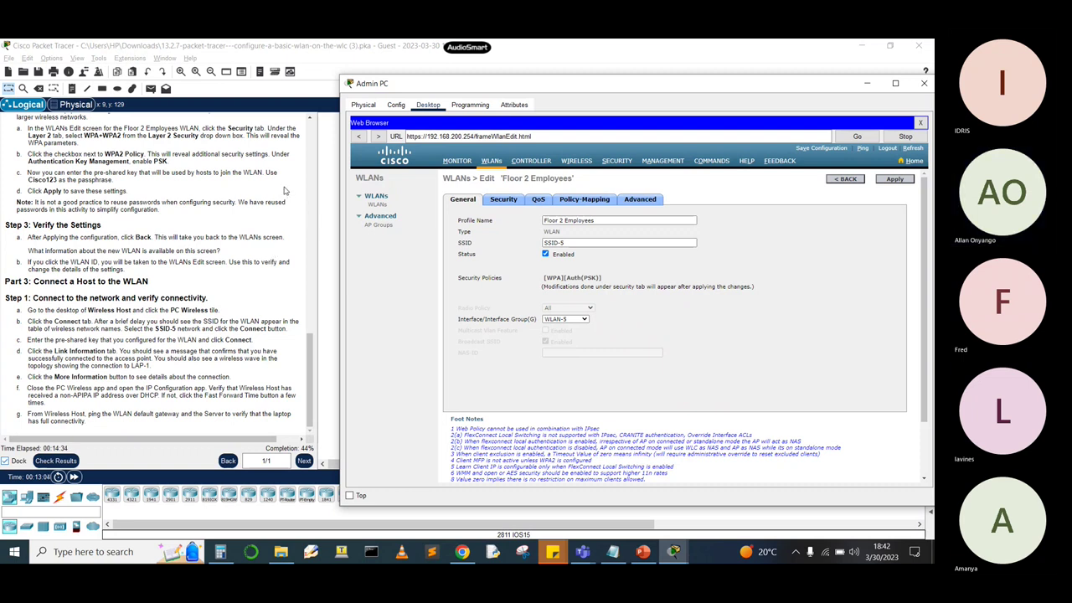
# Minimize Admin PC and launch PC Wireless on the Wireless Host's Desktop.
pyautogui.click(868, 85)
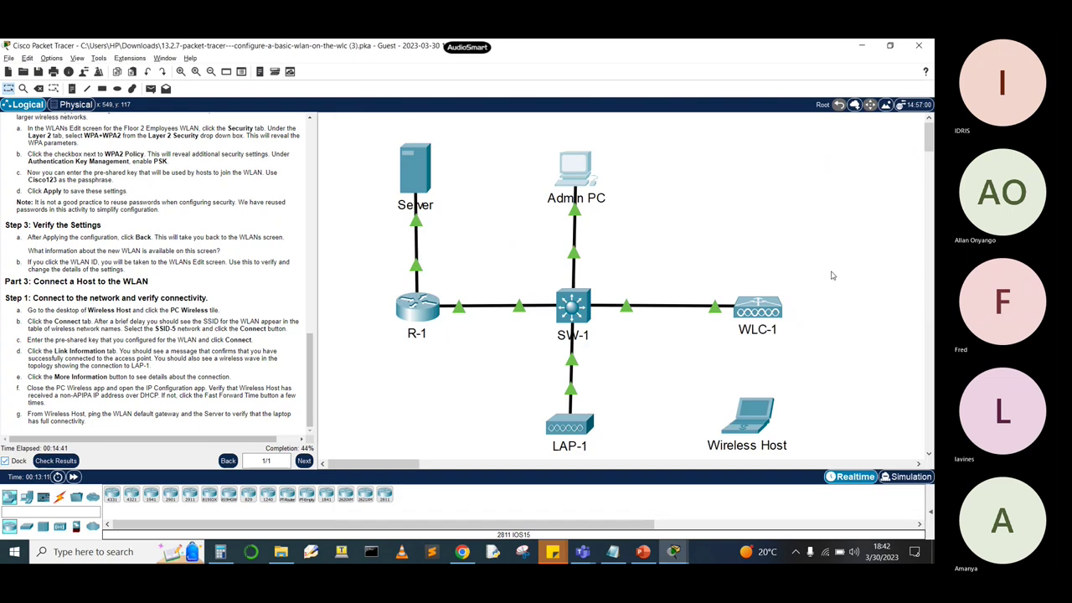
pyautogui.click(764, 421)
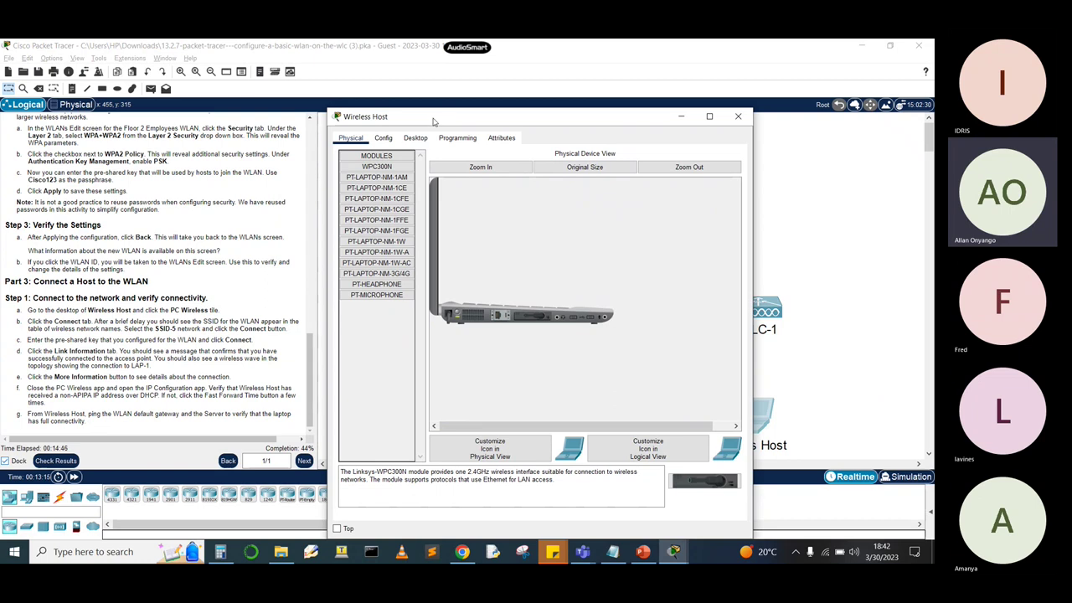
pyautogui.click(415, 137)
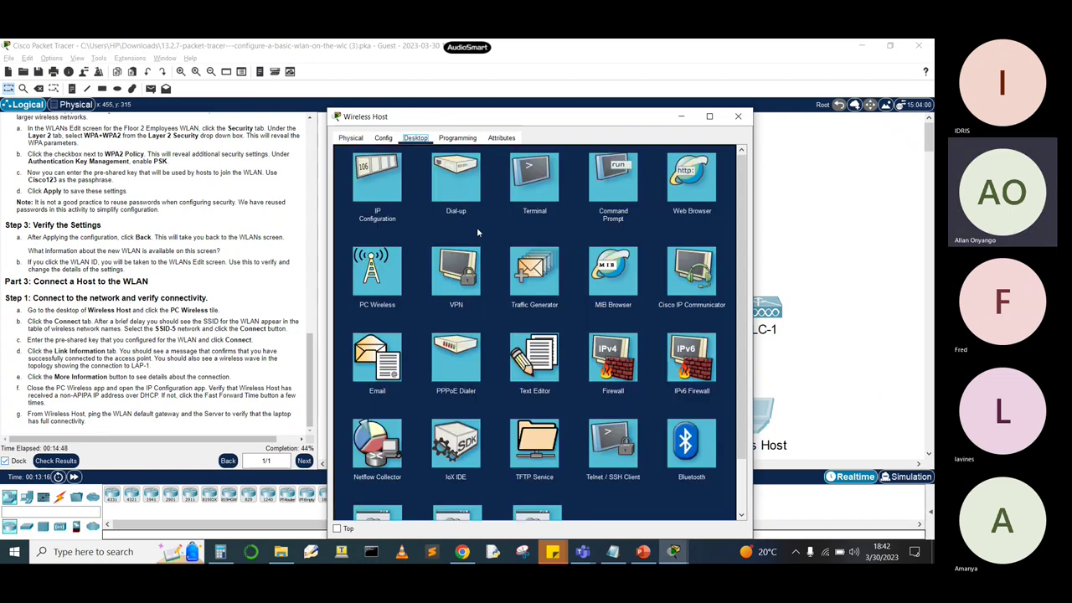
pyautogui.click(375, 291)
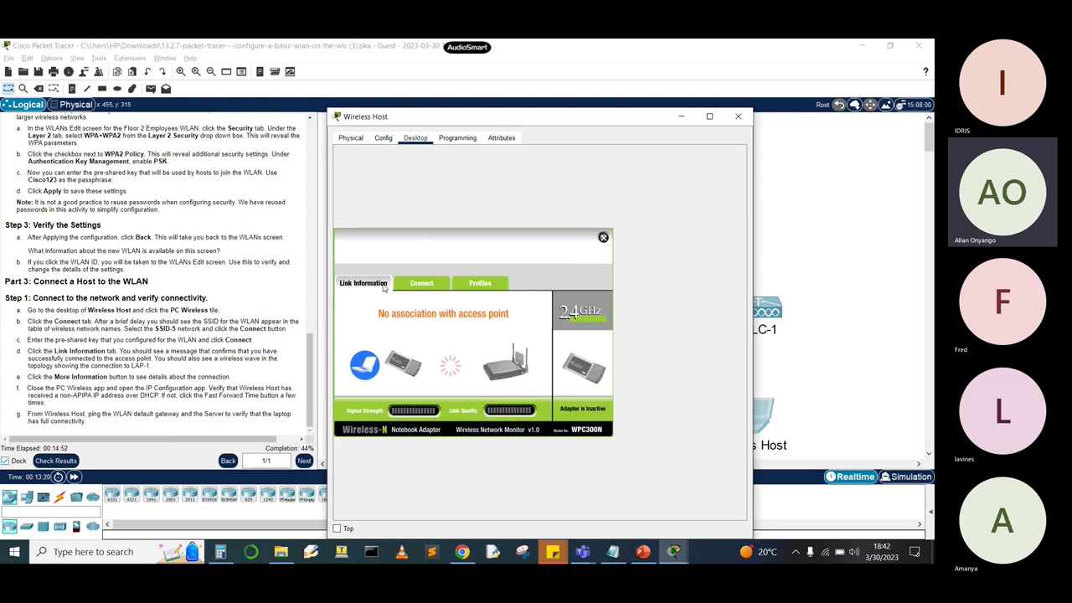
# Refresh the network list and join SSID-5 with the pre-shared key.
pyautogui.click(420, 283)
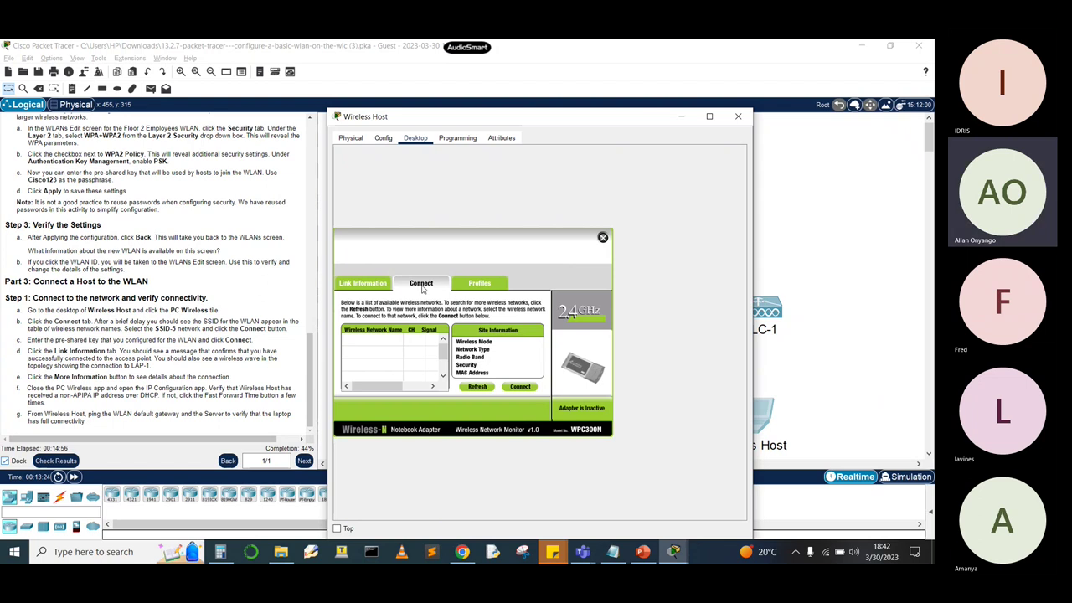
pyautogui.click(469, 387)
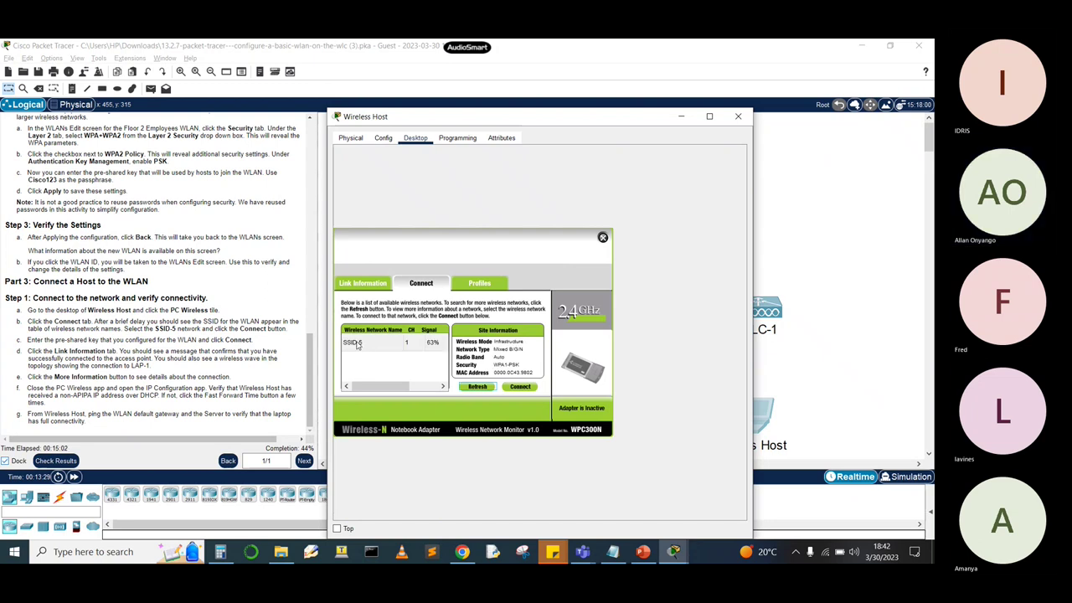
pyautogui.click(359, 343)
pyautogui.click(520, 386)
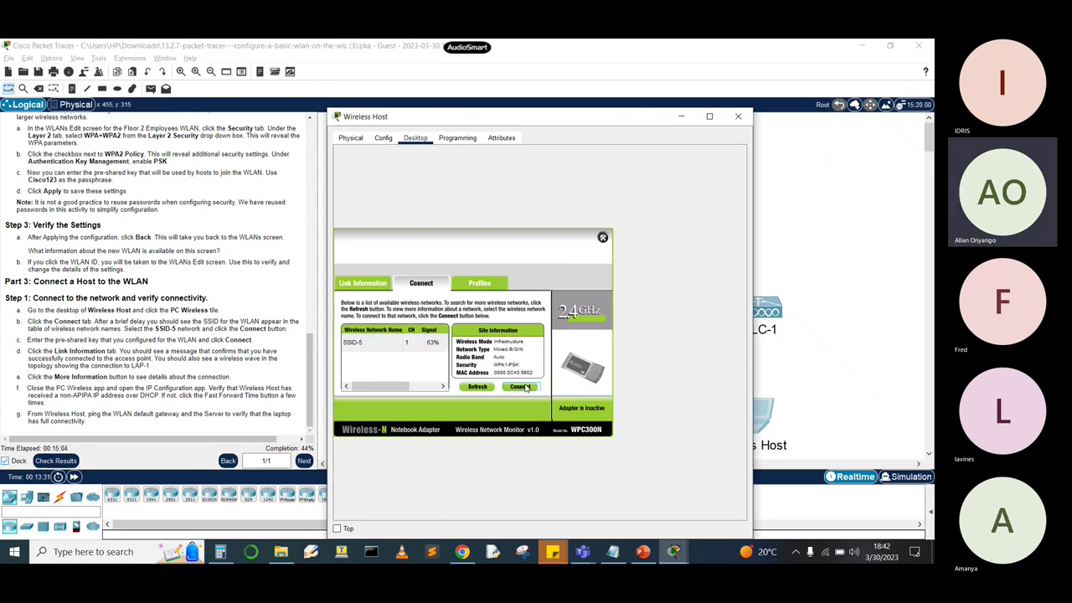
pyautogui.click(395, 362)
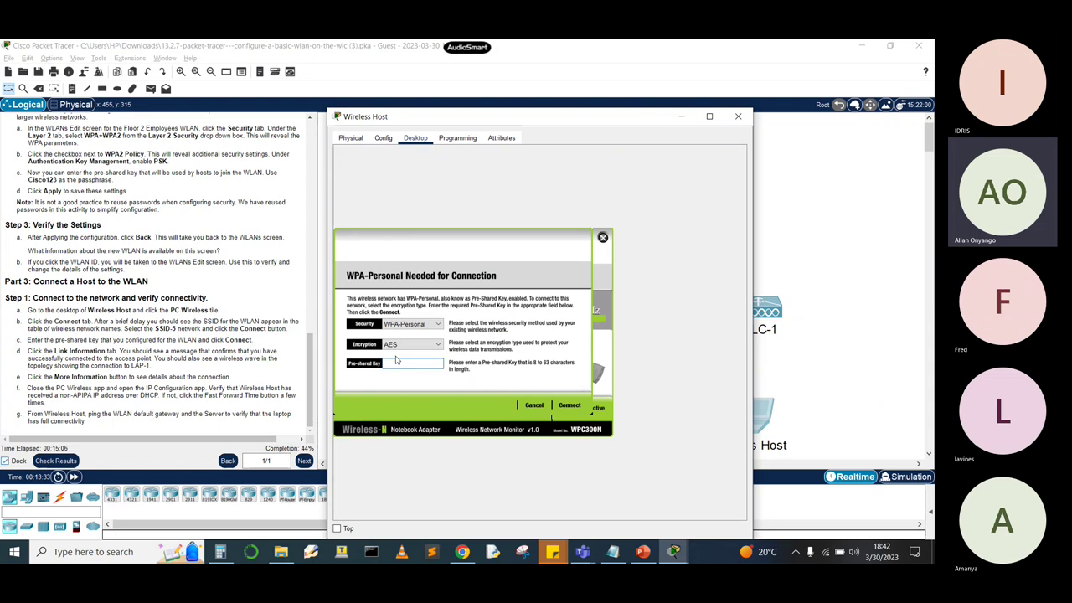
pyautogui.write('Cisco123')
pyautogui.click(571, 406)
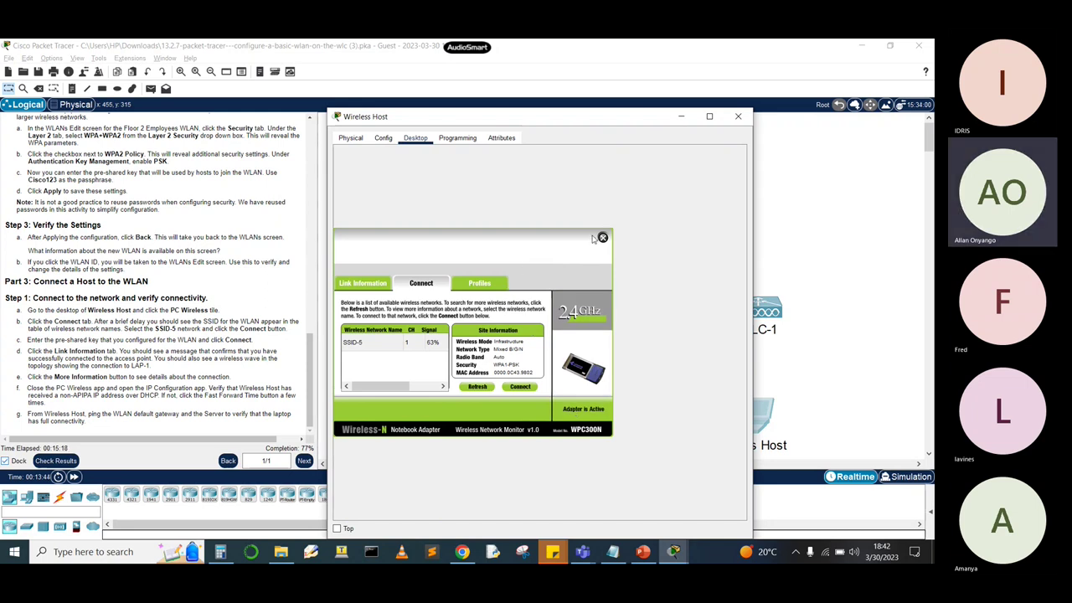
pyautogui.click(602, 237)
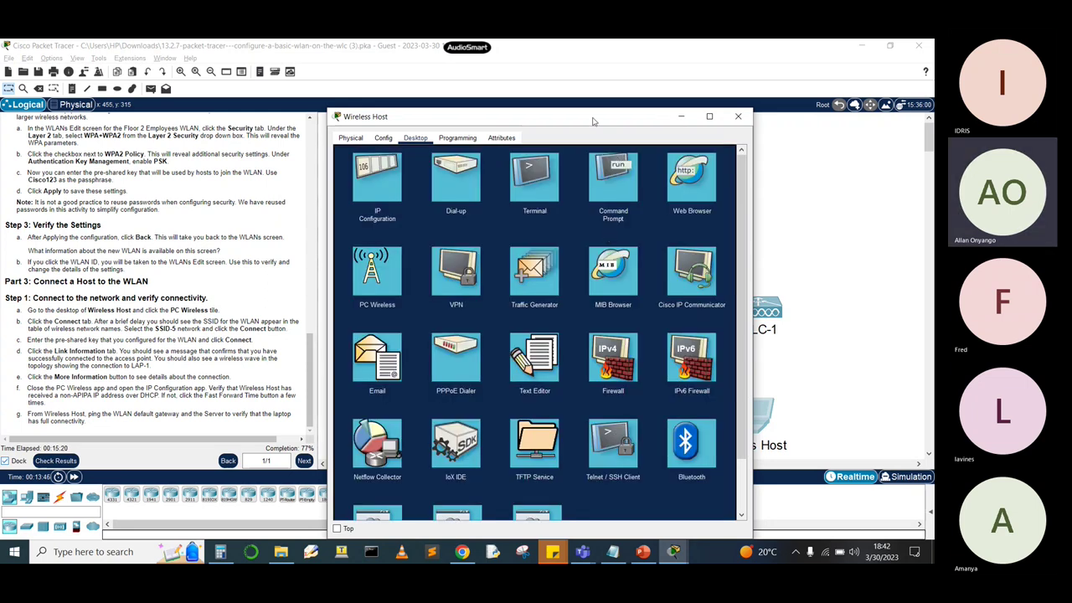
# View the Wireless Host's link details: SSID-5, WPA-Personal, IP 192.168.5.3, gateway 192.168.5.1.
pyautogui.moveTo(593, 121); pyautogui.dragTo(643, 479)
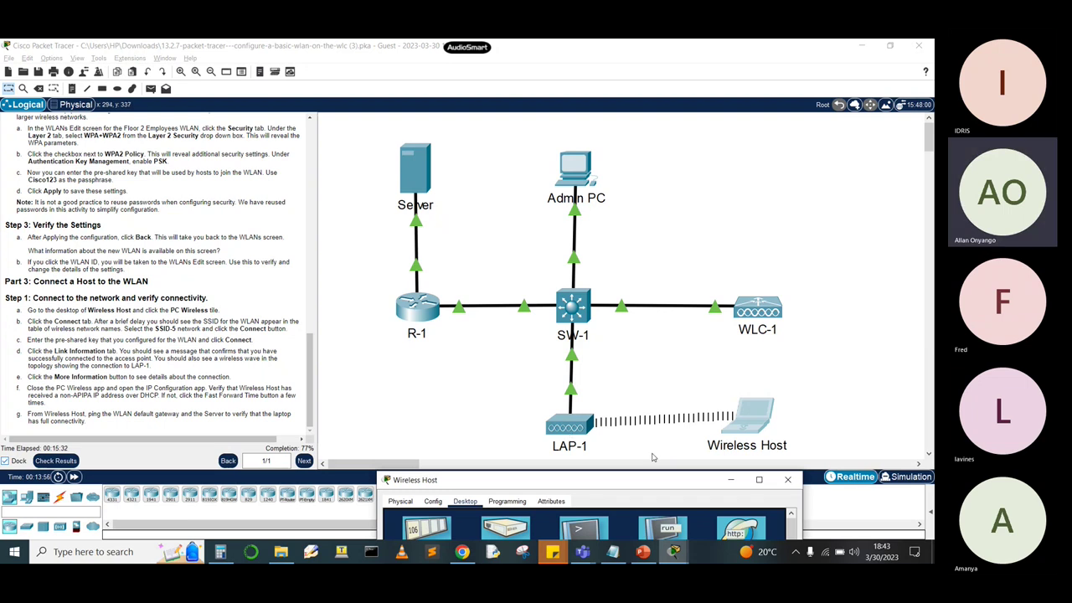
pyautogui.moveTo(596, 484); pyautogui.dragTo(592, 157)
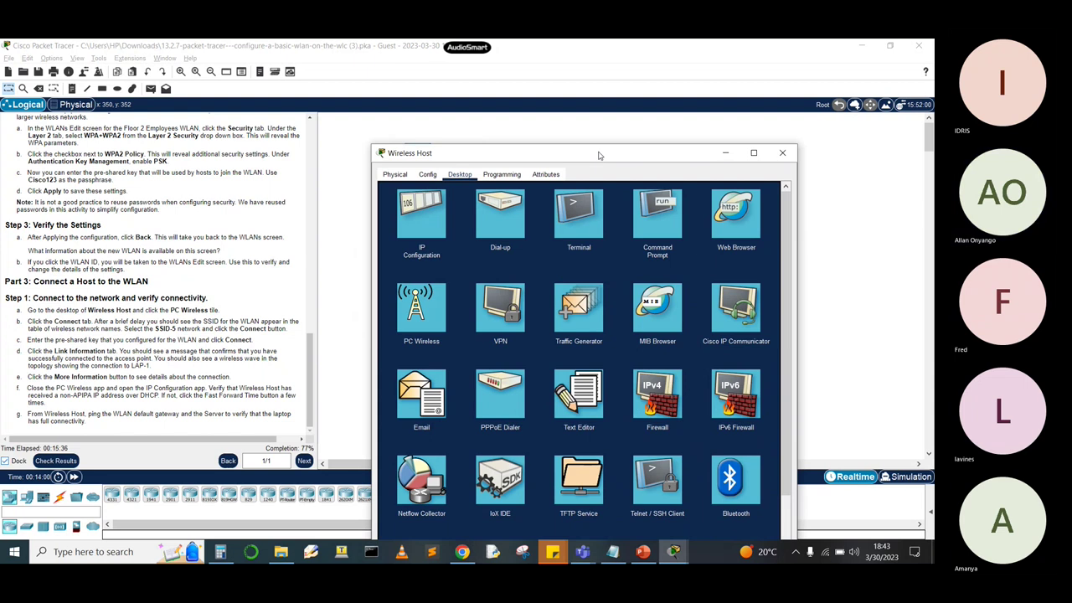
pyautogui.moveTo(598, 157); pyautogui.dragTo(589, 125)
pyautogui.click(416, 311)
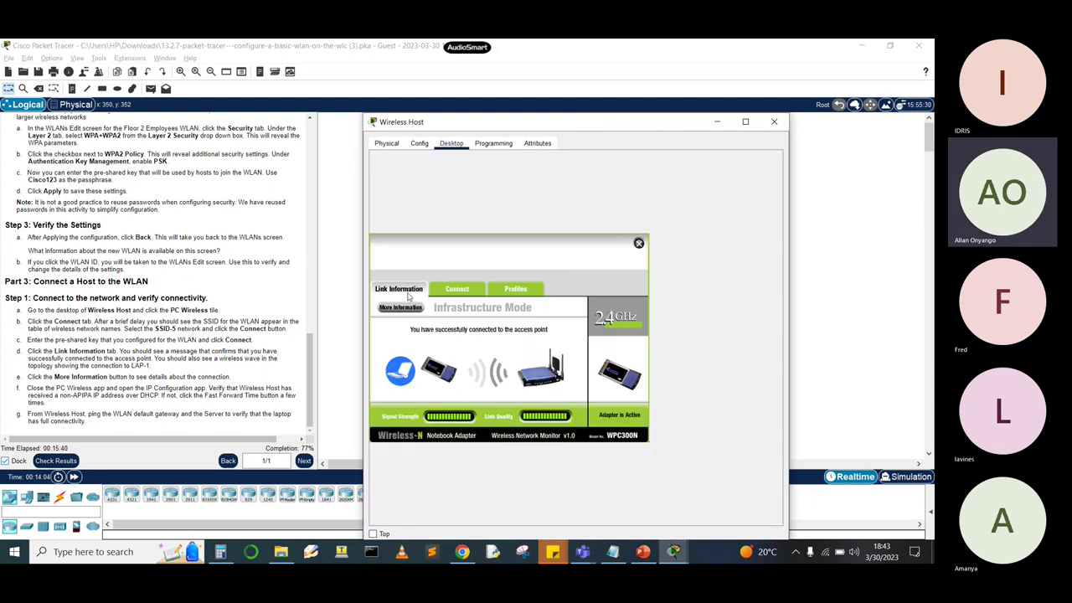
pyautogui.click(402, 307)
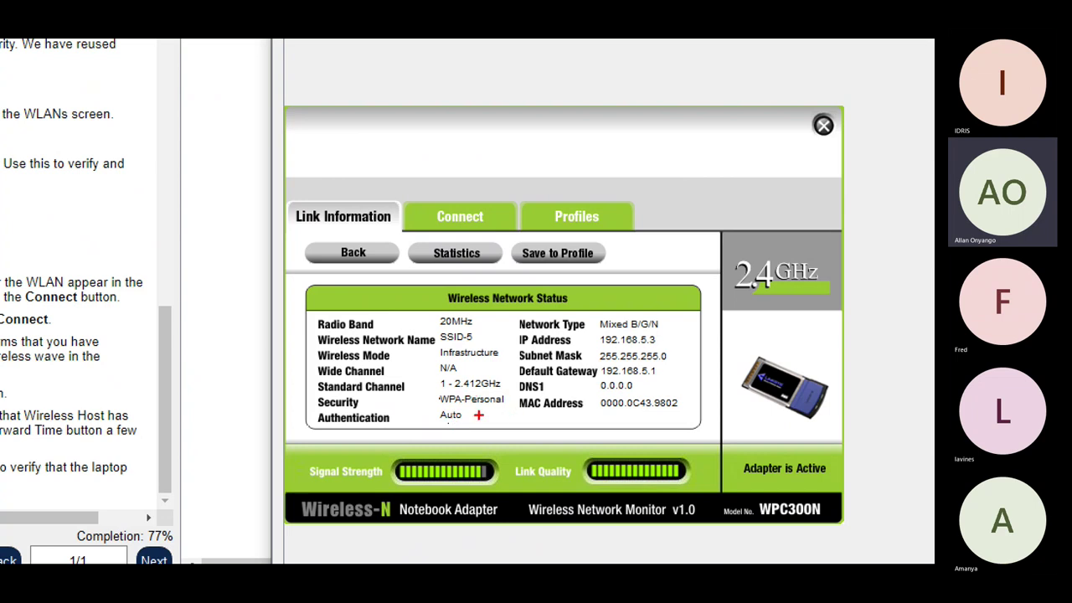
pyautogui.moveTo(469, 405); pyautogui.dragTo(489, 405)
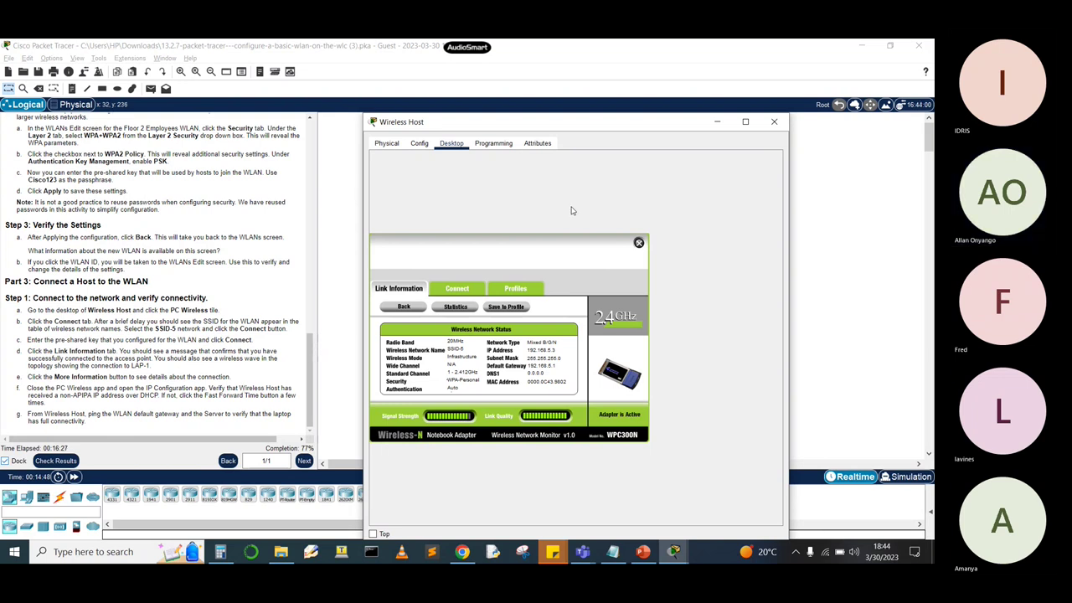
# Confirm the DHCP address 192.168.5.3 in the Wireless Host's IP Configuration, then close it.
pyautogui.click(639, 244)
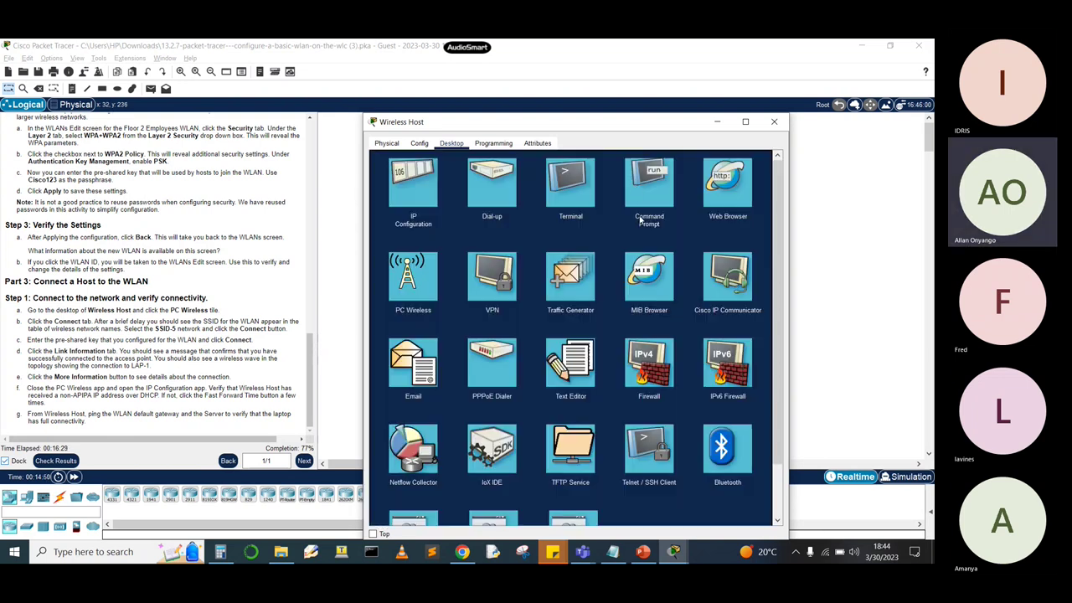
pyautogui.click(647, 183)
pyautogui.click(768, 161)
pyautogui.click(418, 195)
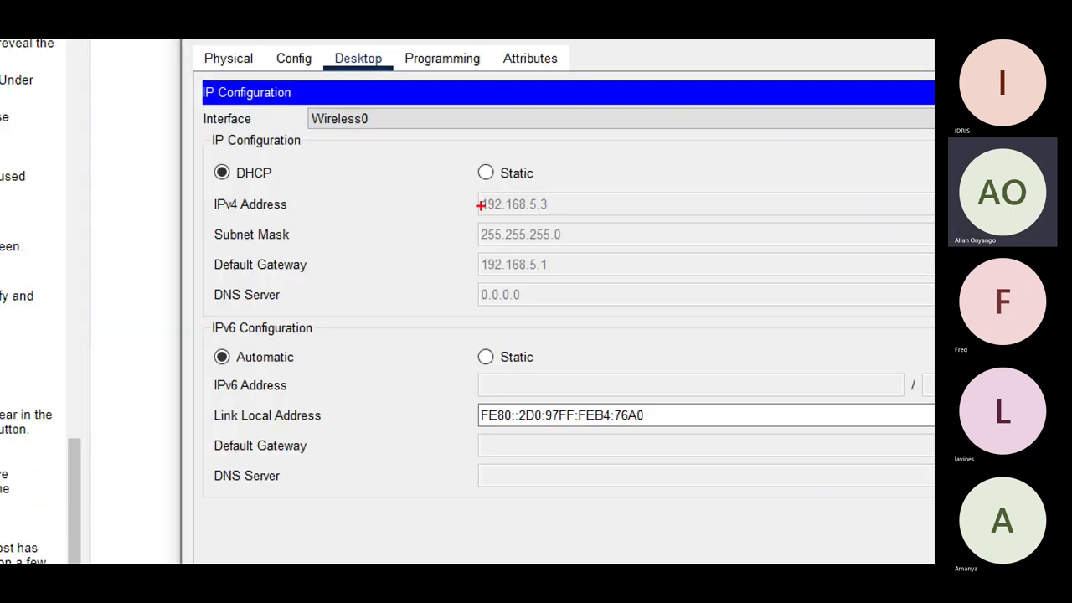
pyautogui.moveTo(479, 214); pyautogui.dragTo(571, 214)
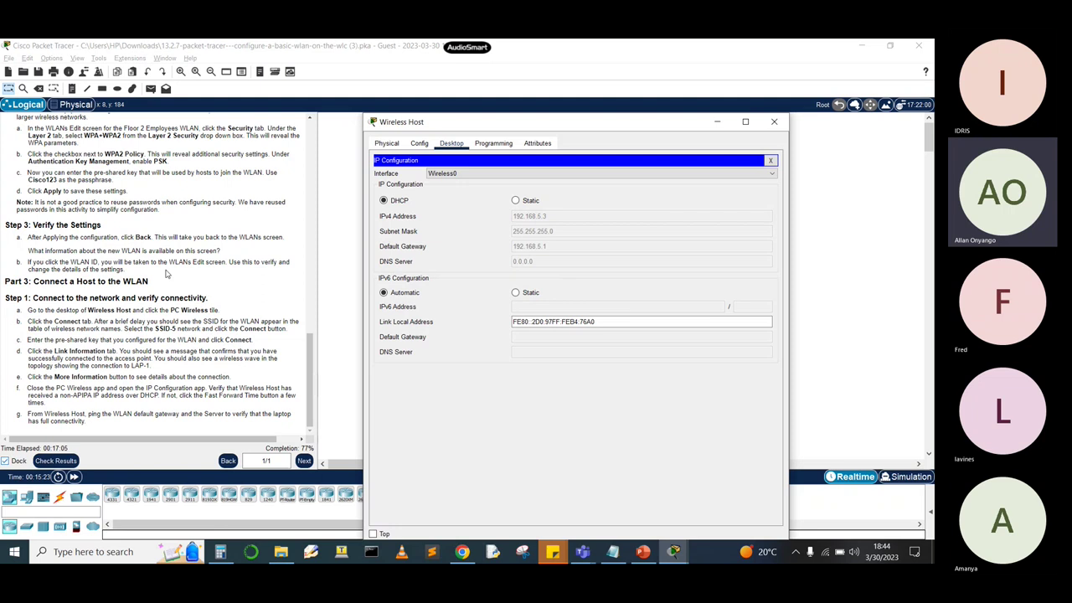
pyautogui.scroll(1, 163, 270)
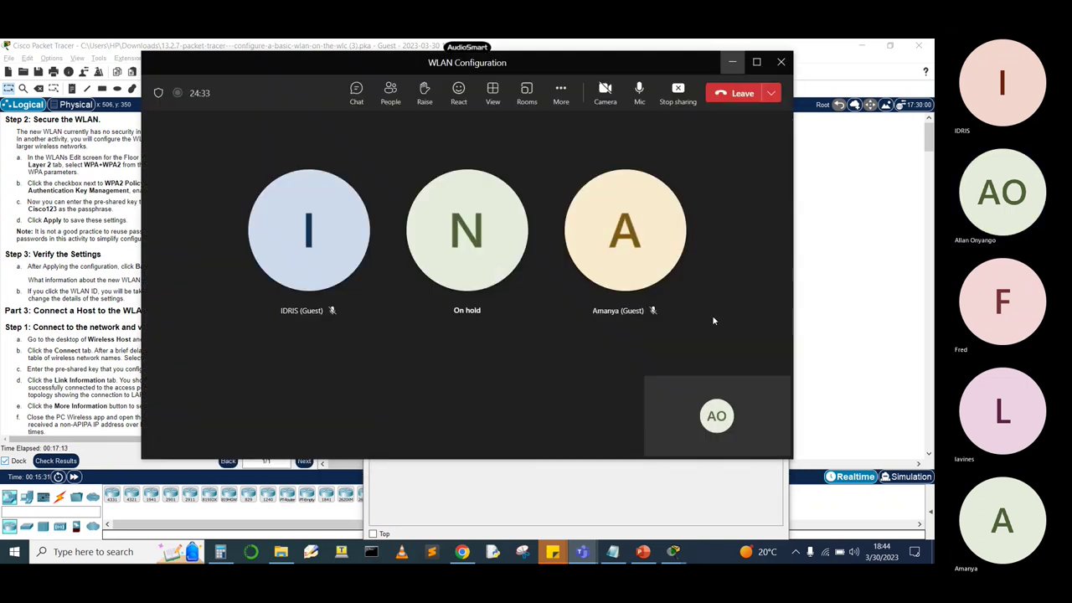
pyautogui.click(734, 64)
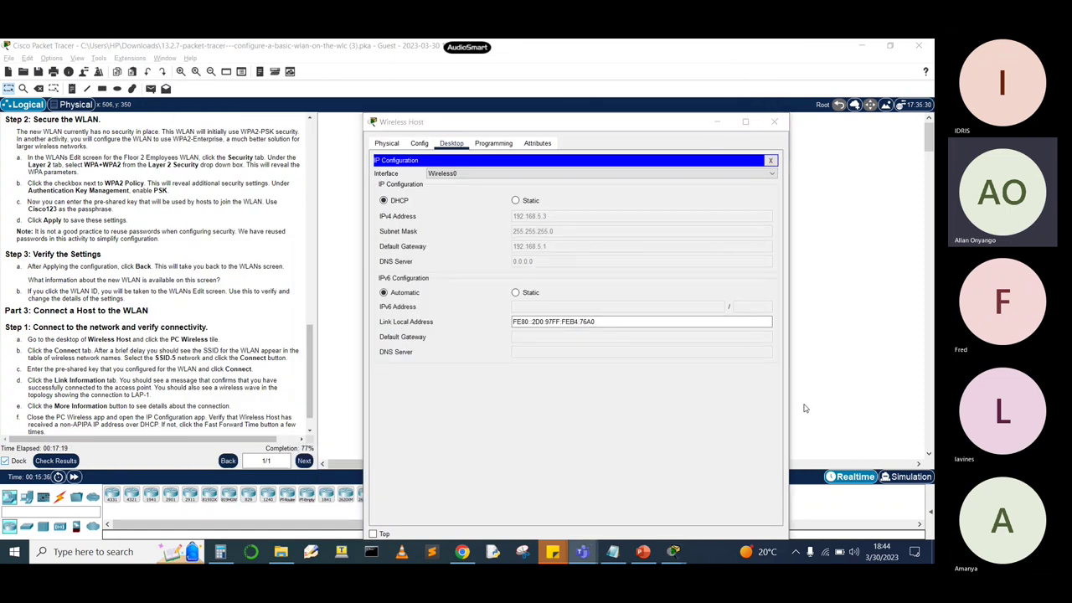
pyautogui.click(771, 160)
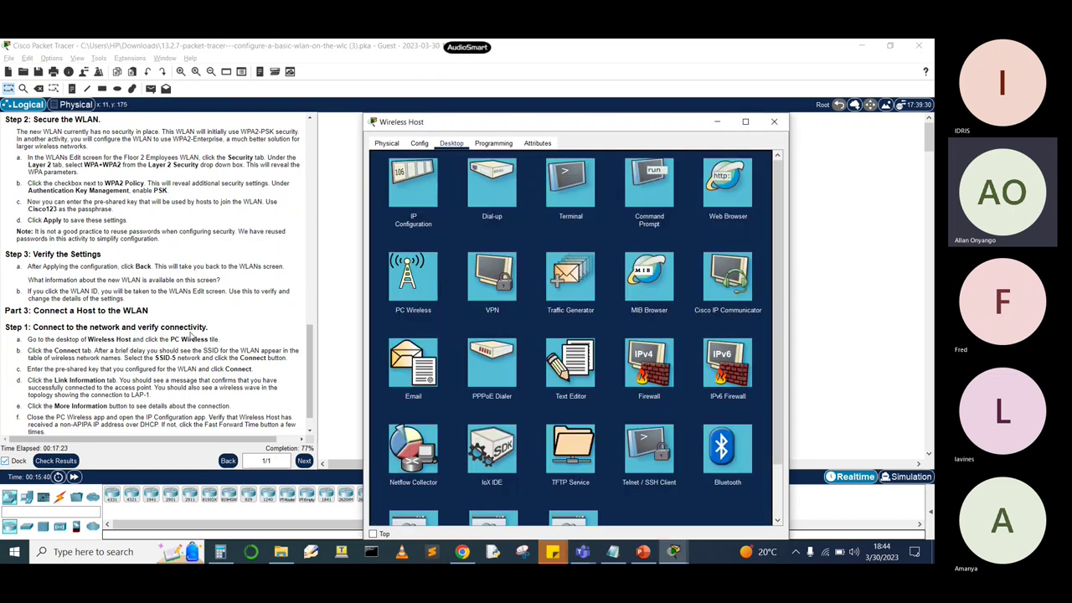
pyautogui.scroll(2, 191, 333)
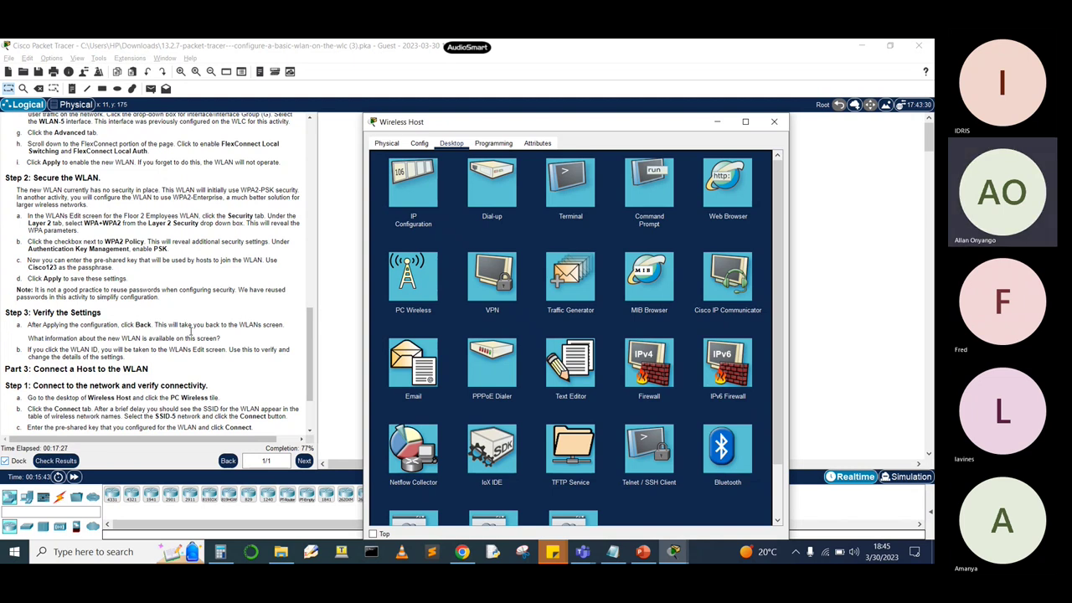
# Close the Wireless Host window to show the topology with its LAP-1 wireless link.
pyautogui.click(716, 121)
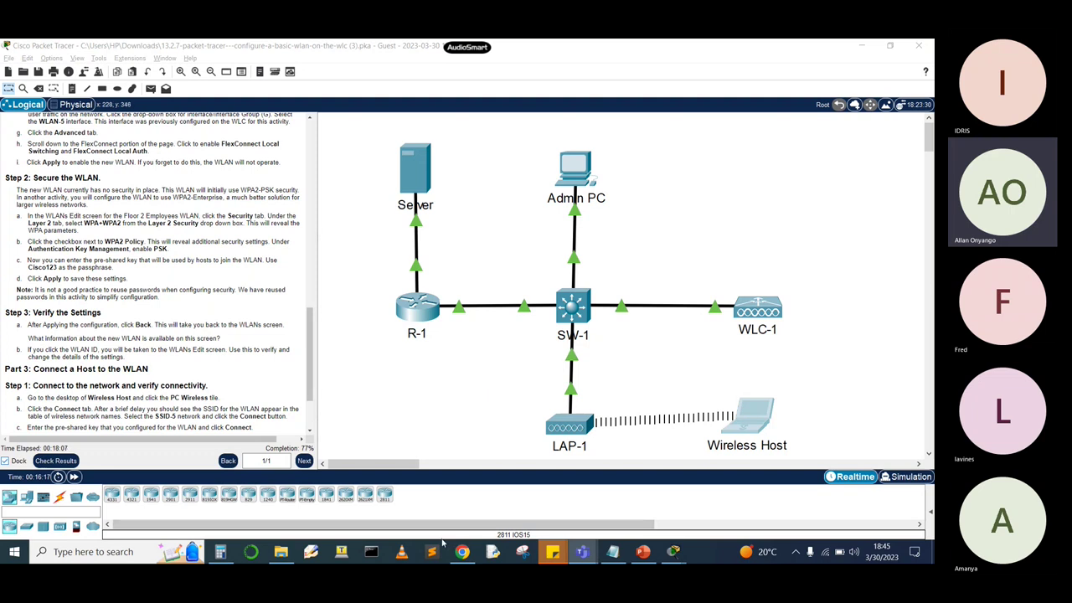
# In the Chrome course sidebar, open lesson 13.3.12 Configure a WPA2 Enterprise WLAN on the WLC.
pyautogui.moveTo(460, 555)
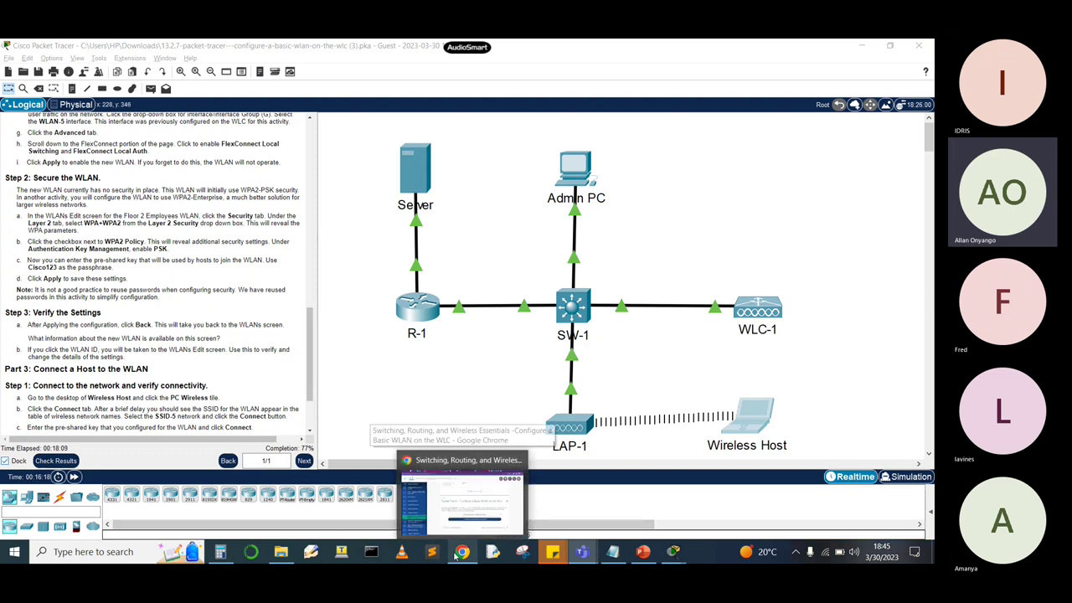
pyautogui.click(461, 499)
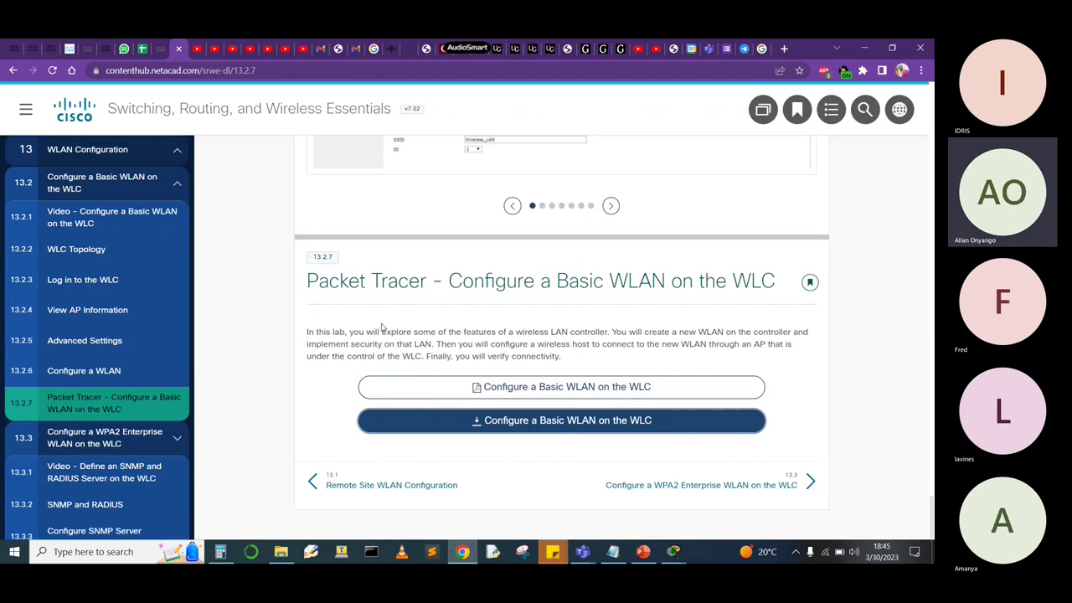
pyautogui.scroll(-1, 113, 371)
pyautogui.scroll(-2, 113, 371)
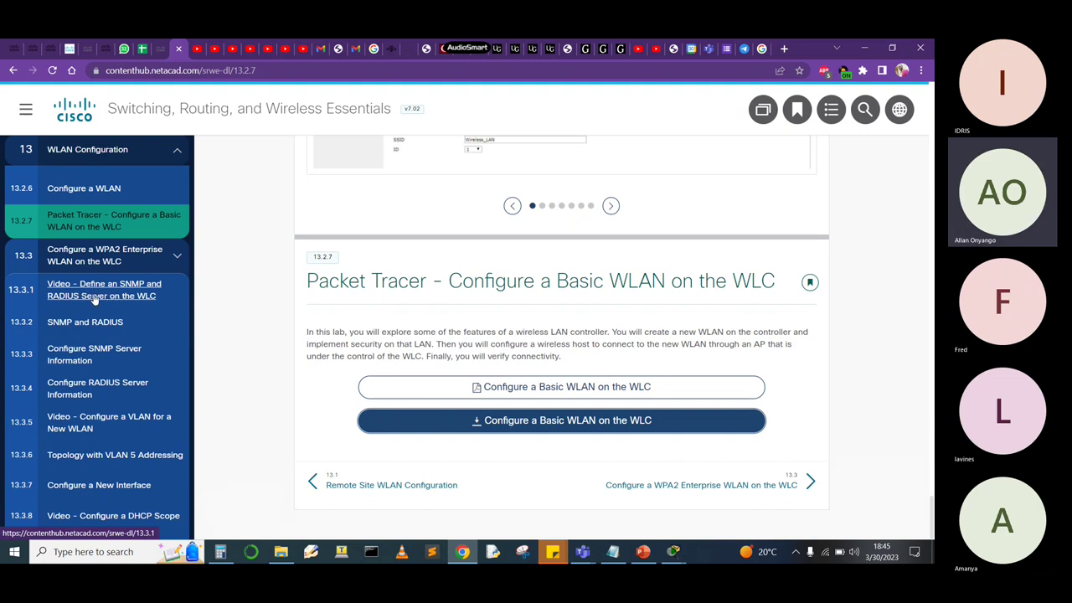
pyautogui.scroll(-3, 93, 344)
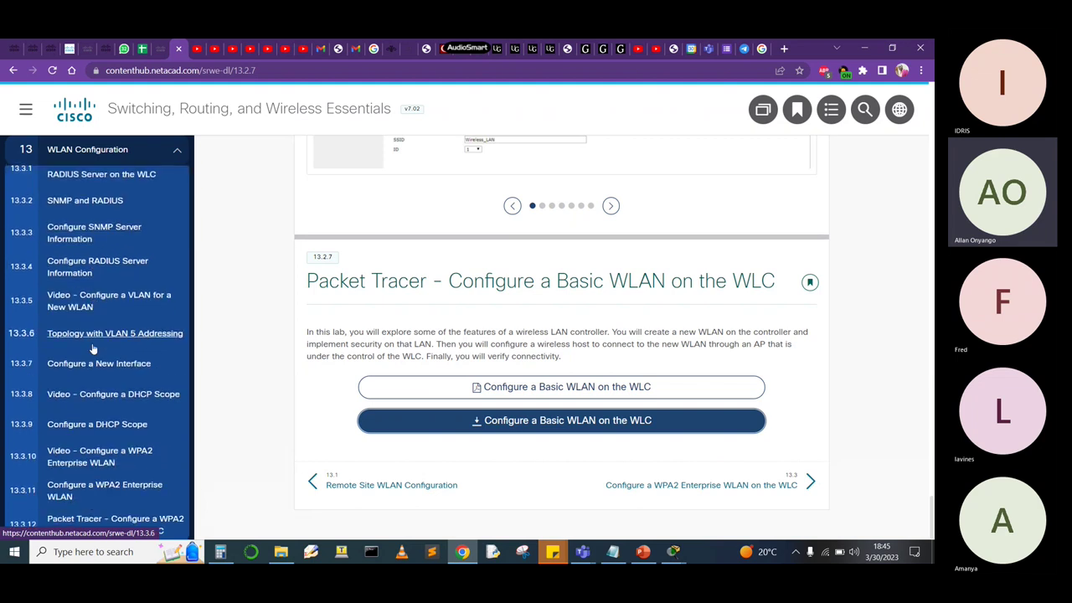
pyautogui.scroll(-1, 93, 352)
pyautogui.scroll(-1, 93, 352)
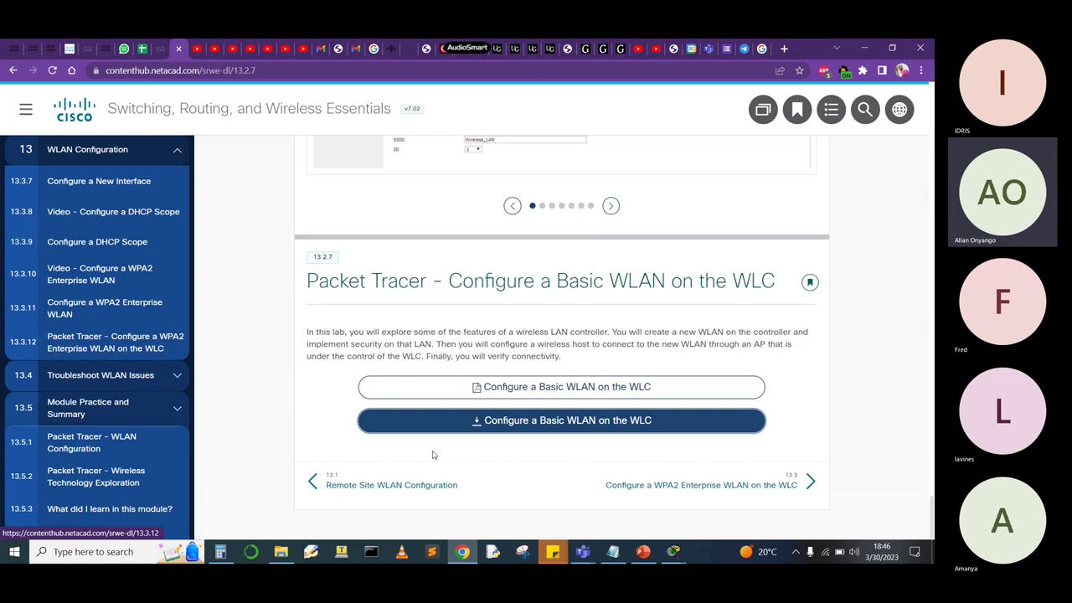
pyautogui.click(108, 351)
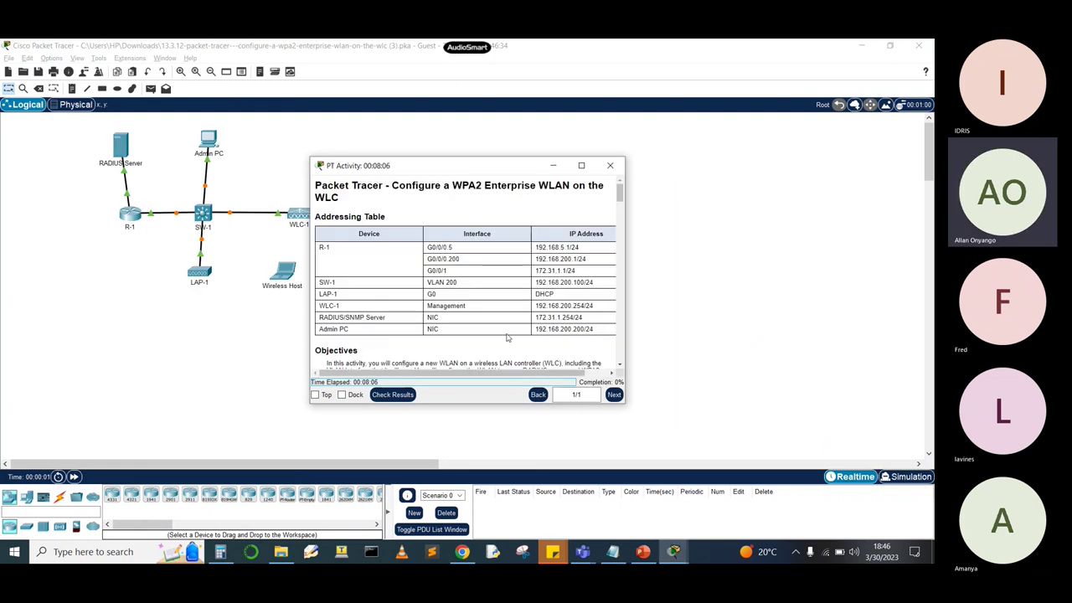
# Dock the PT Activity instructions and zoom the topology in two levels.
pyautogui.click(341, 395)
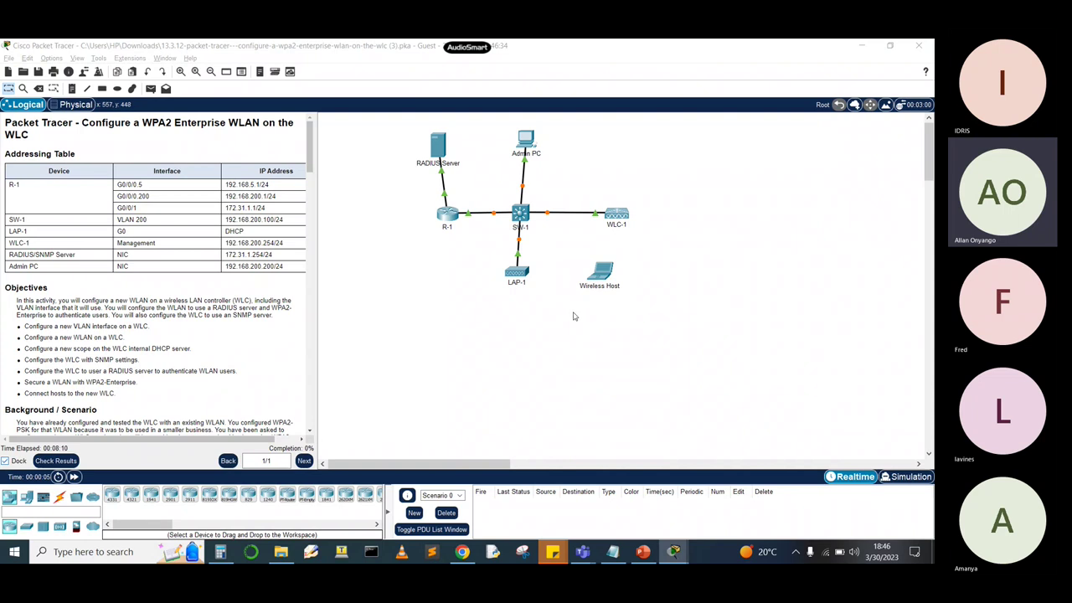
pyautogui.click(180, 72)
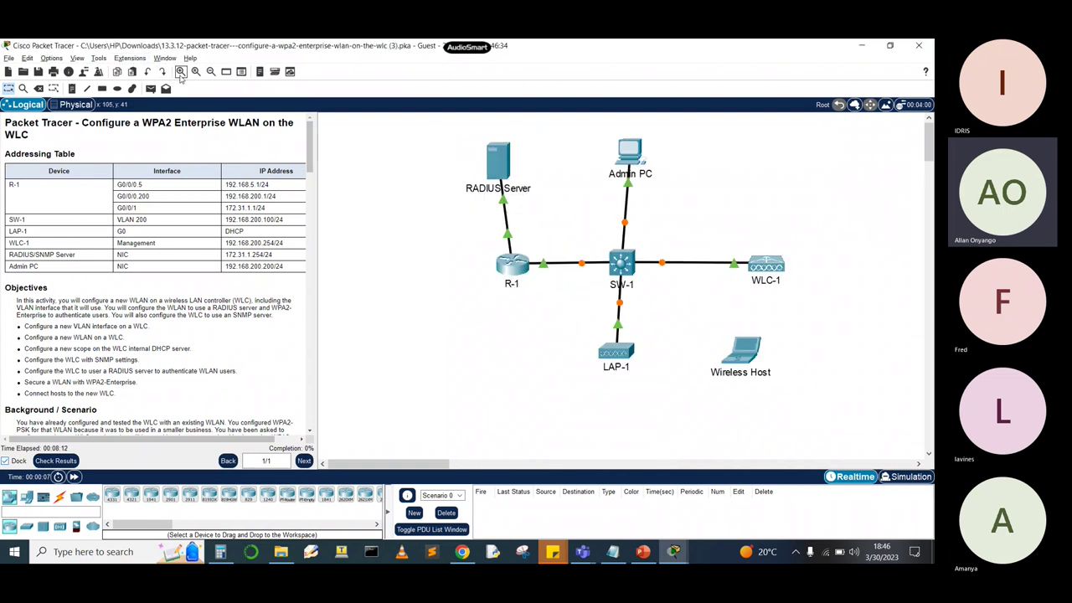
pyautogui.click(180, 72)
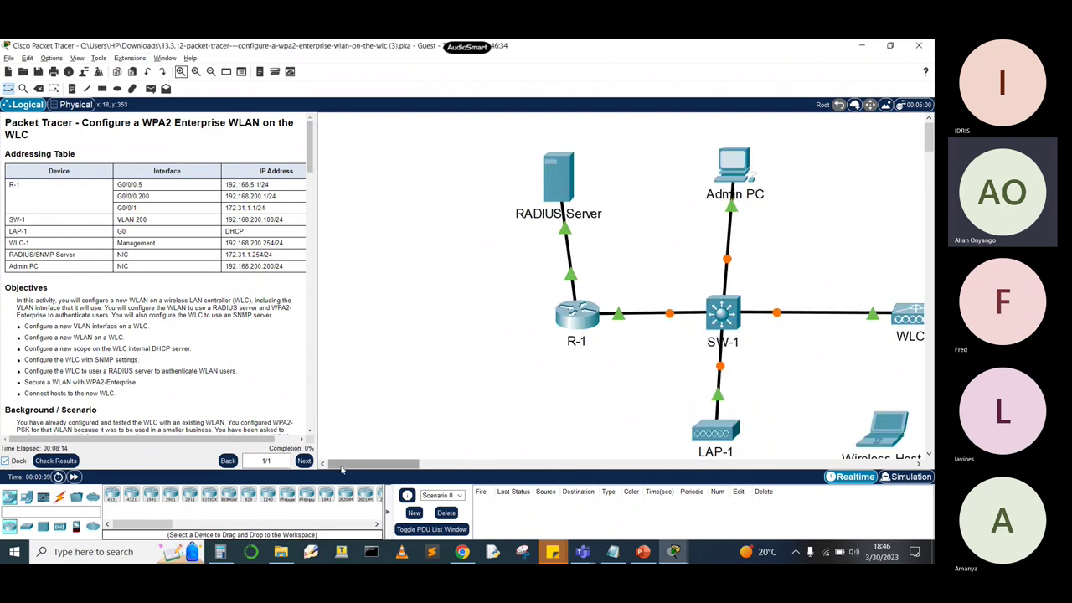
pyautogui.moveTo(342, 469); pyautogui.dragTo(365, 467)
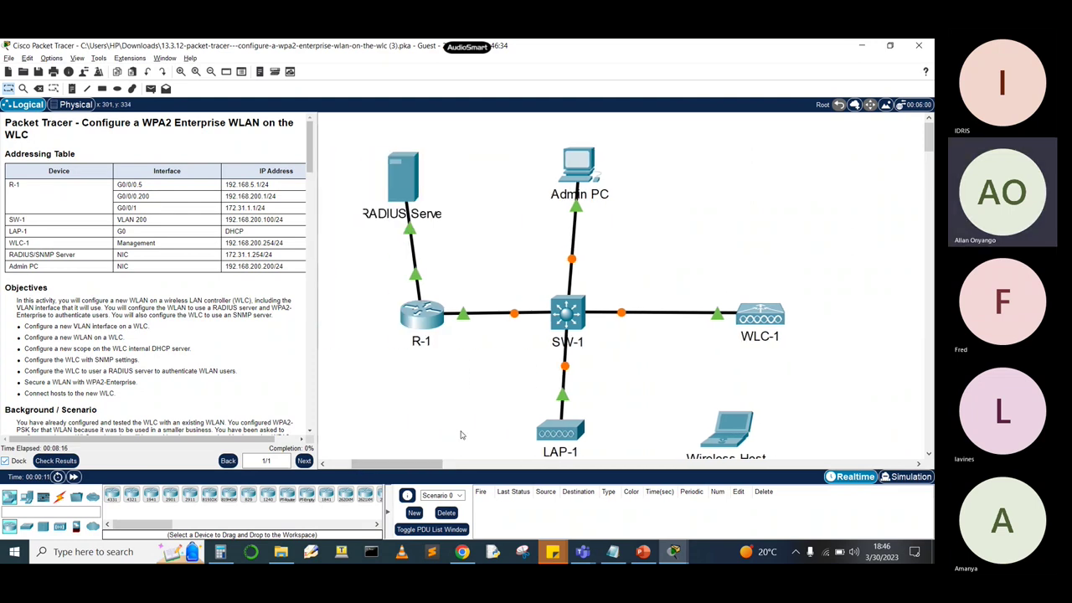
pyautogui.moveTo(928, 143); pyautogui.dragTo(927, 151)
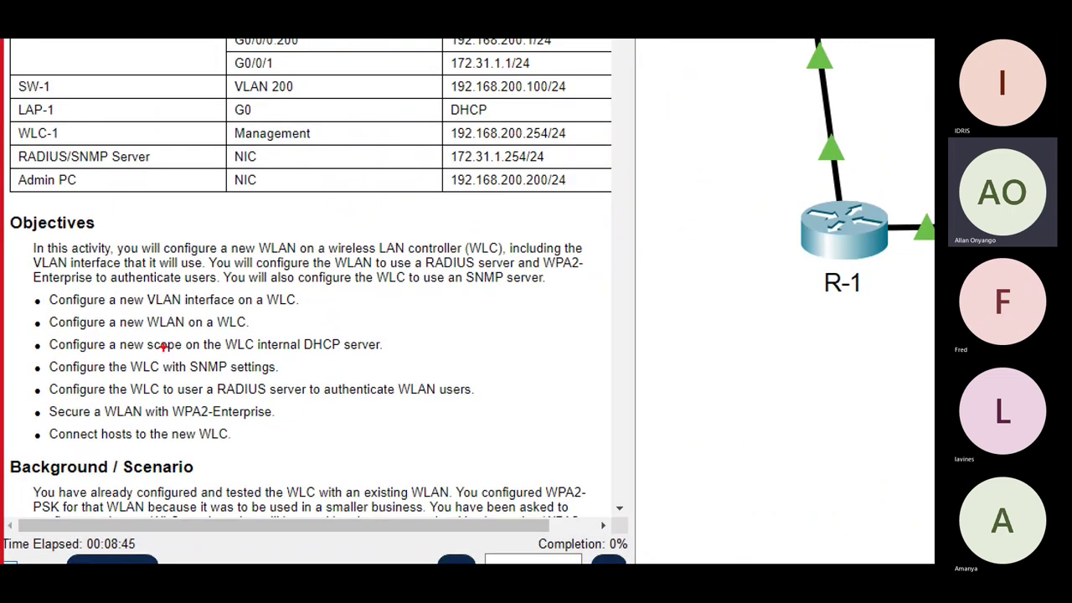
# Underline VLAN interface, WLAN, internal DHCP server, SNMP, RADIUS, WPA2-Enterprise and hosts in the objectives.
pyautogui.moveTo(174, 310); pyautogui.dragTo(223, 313)
pyautogui.moveTo(149, 333); pyautogui.dragTo(193, 333)
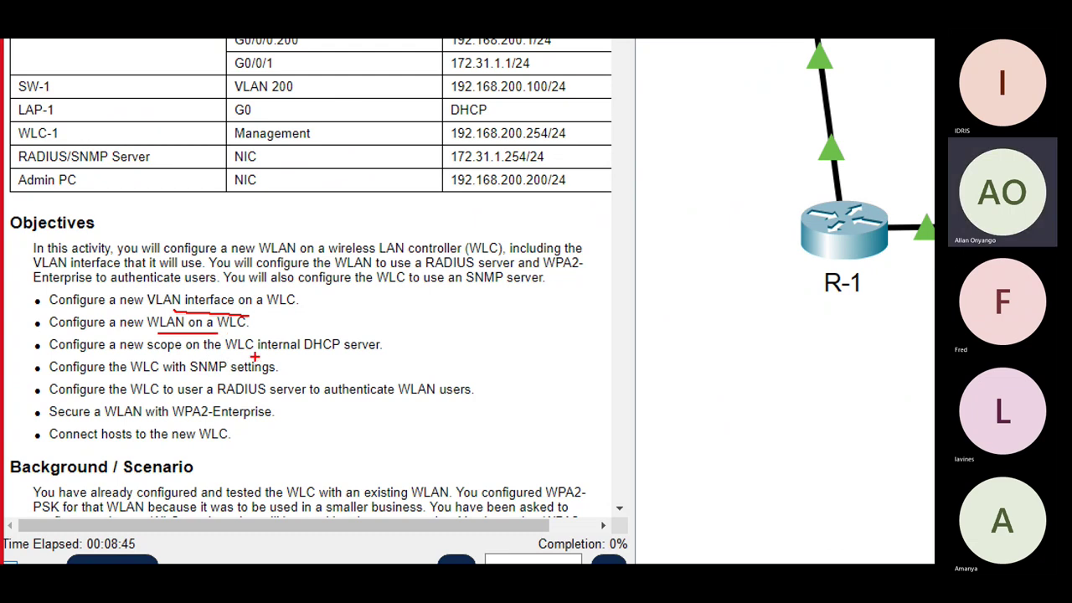
pyautogui.moveTo(285, 359); pyautogui.dragTo(366, 361)
pyautogui.moveTo(191, 376); pyautogui.dragTo(249, 378)
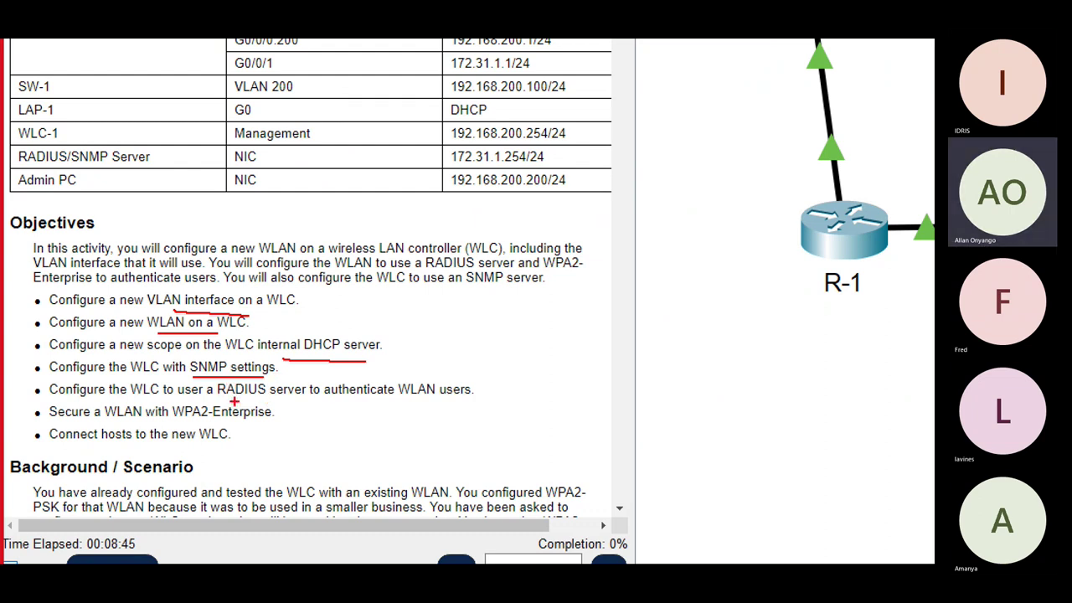
pyautogui.moveTo(222, 403)
pyautogui.mouseDown()
pyautogui.moveTo(474, 404)
pyautogui.moveTo(482, 390)
pyautogui.moveTo(453, 365)
pyautogui.moveTo(399, 366)
pyautogui.mouseUp()
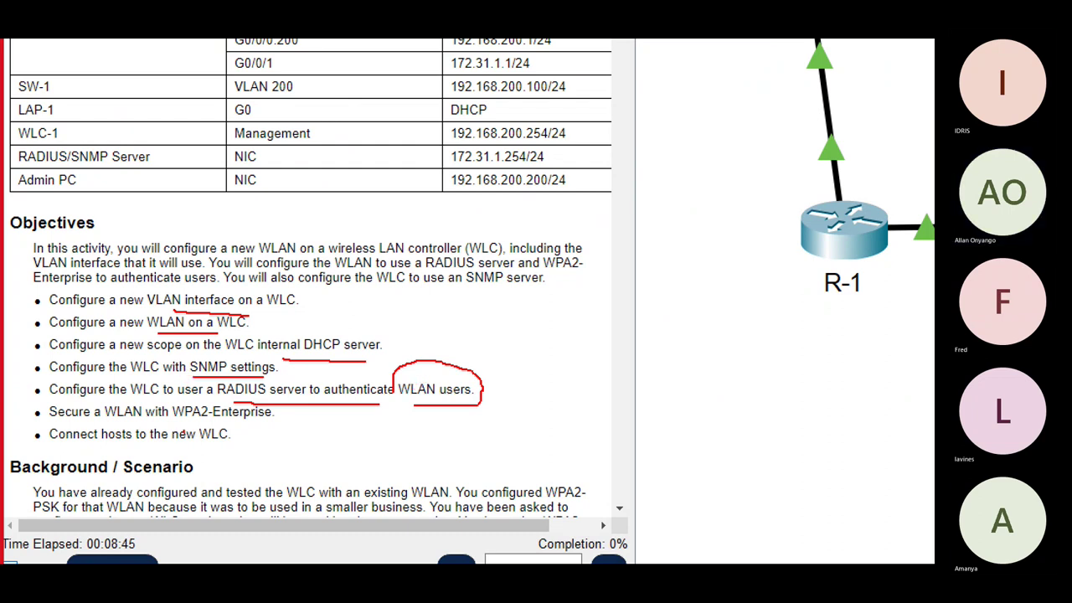
pyautogui.moveTo(179, 418); pyautogui.dragTo(238, 419)
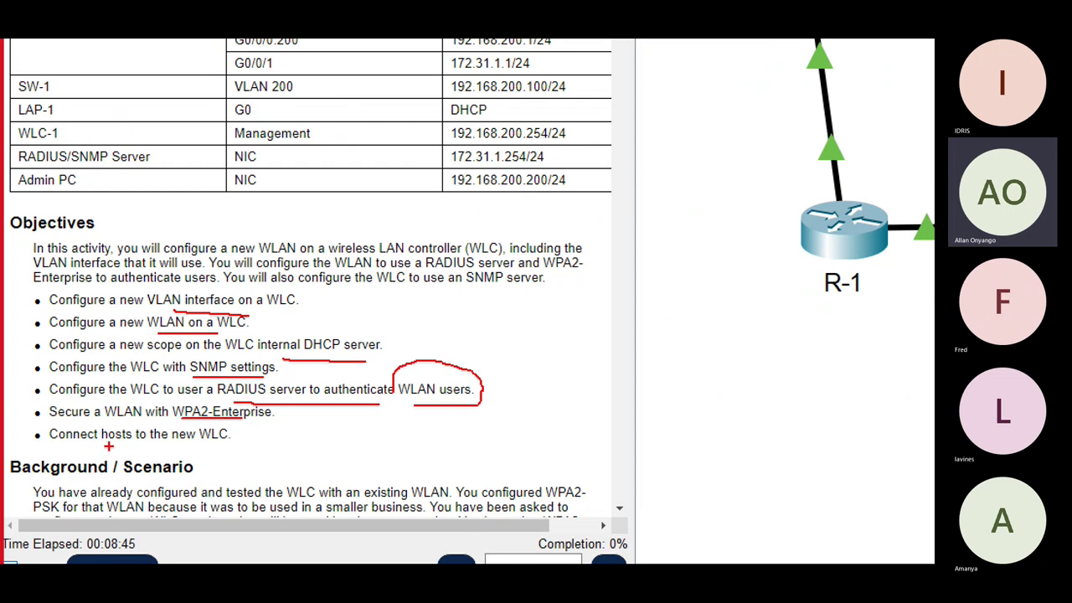
pyautogui.moveTo(108, 447); pyautogui.dragTo(228, 444)
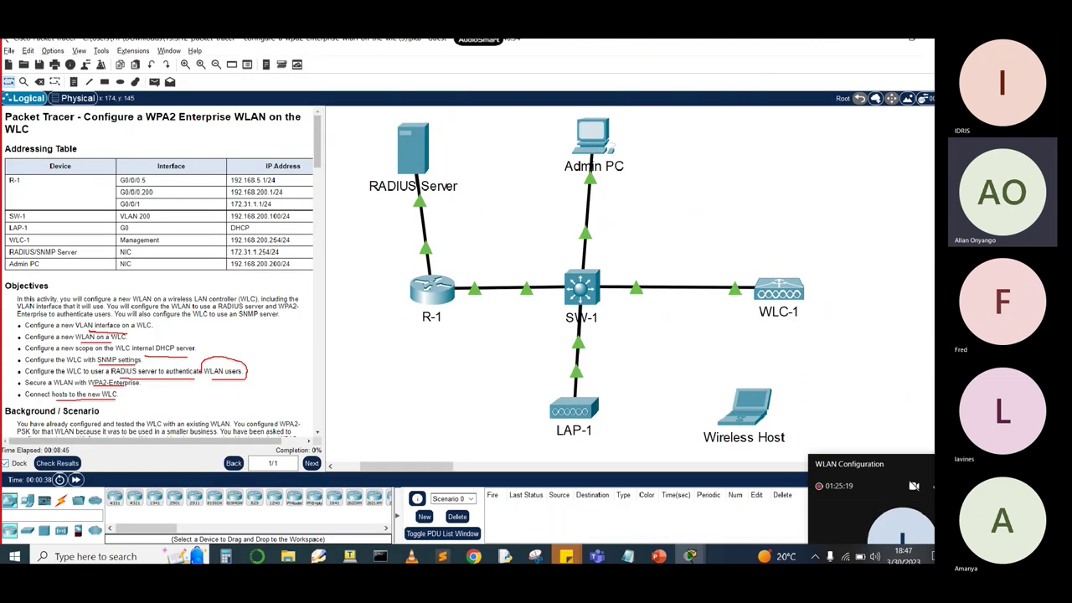
pyautogui.scroll(-3, 96, 297)
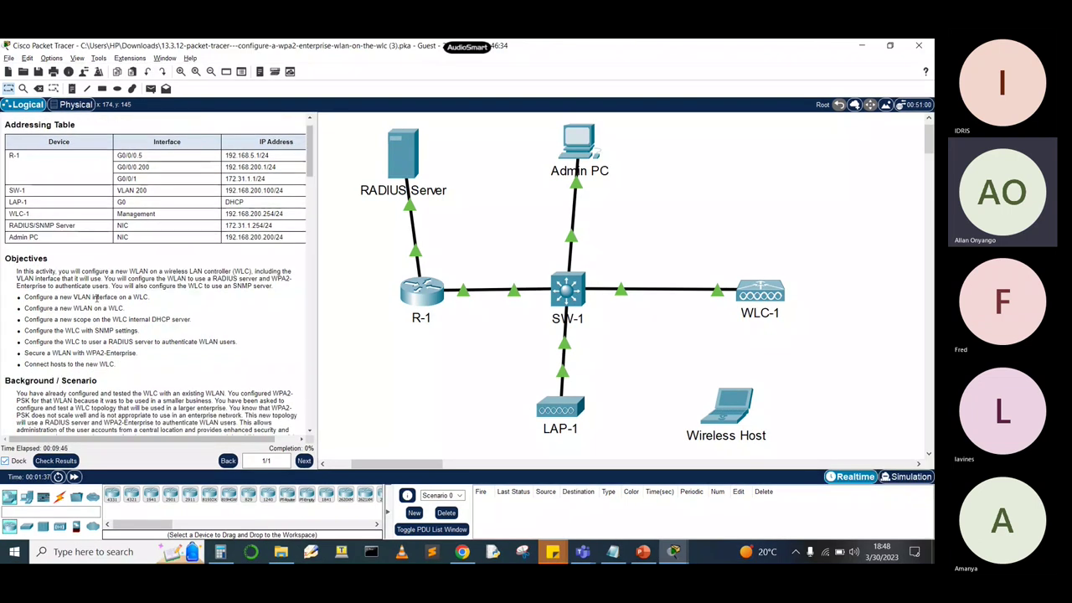
pyautogui.scroll(-2, 97, 298)
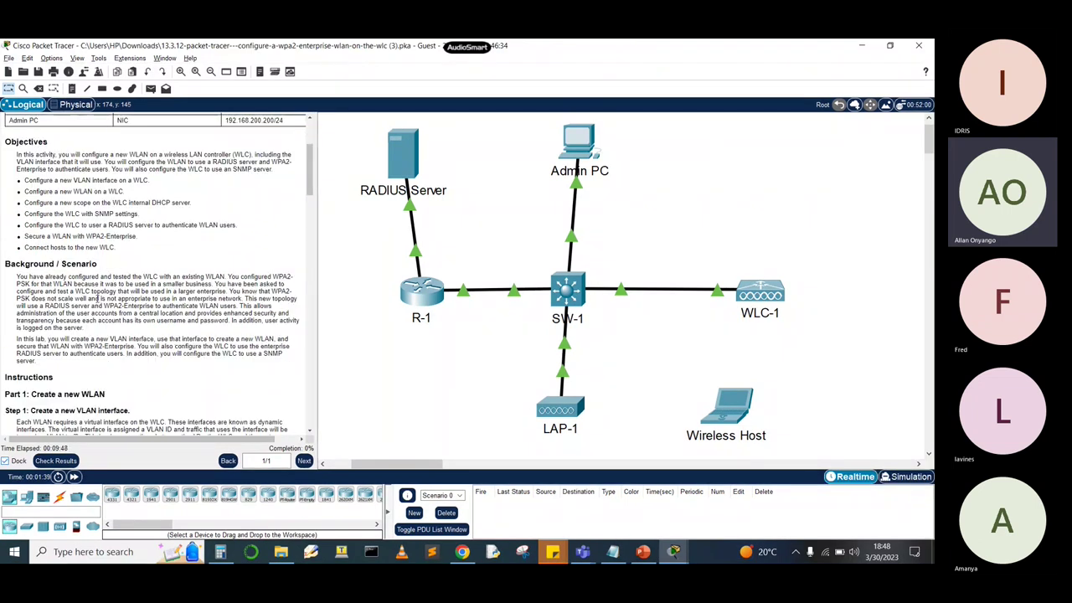
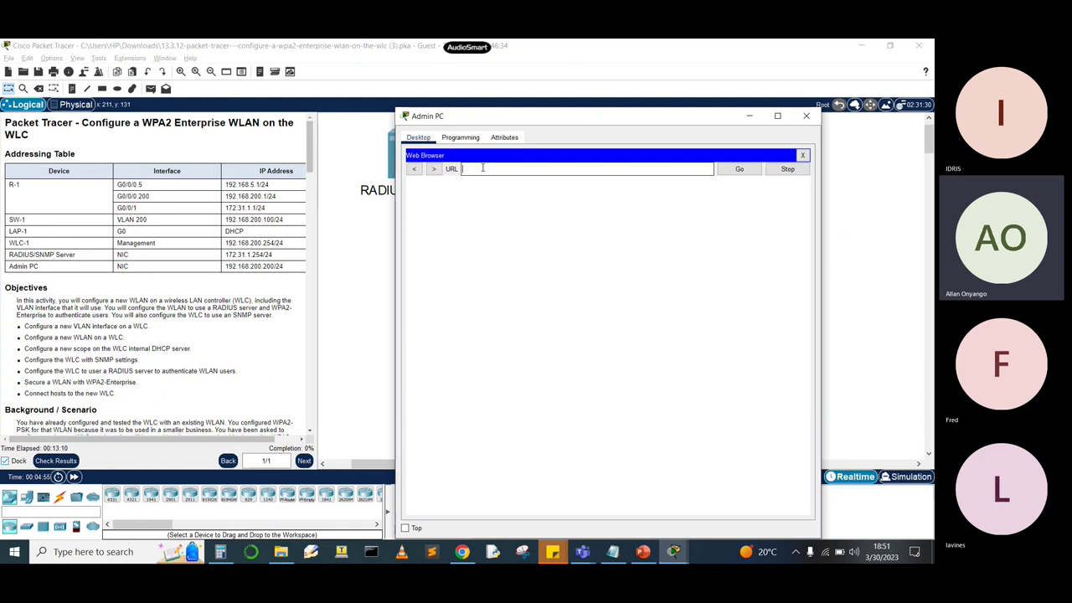
pyautogui.write('192.168.200.2')
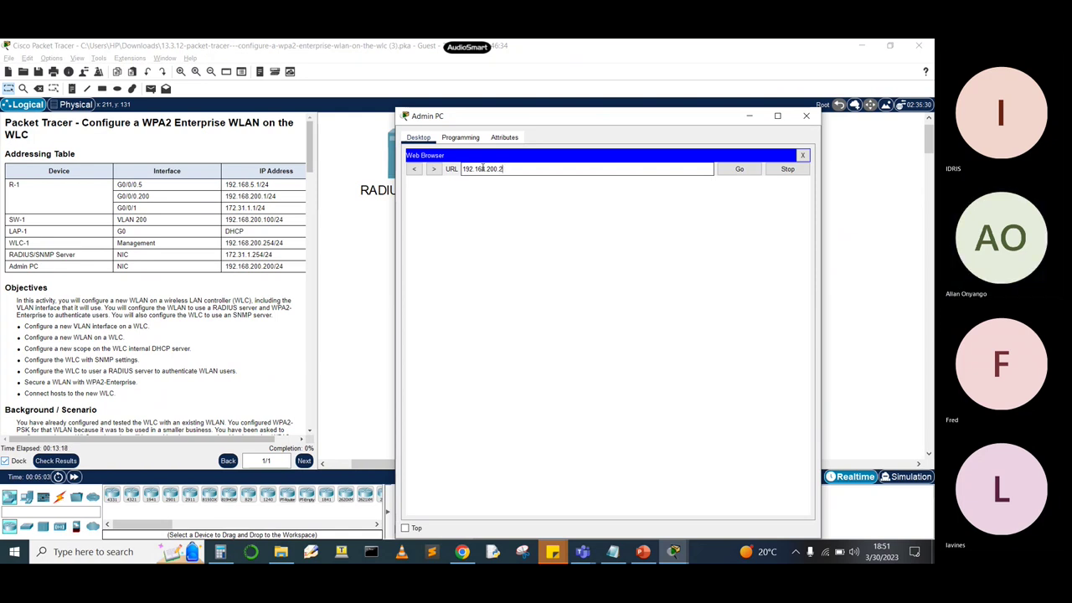
pyautogui.write('54')
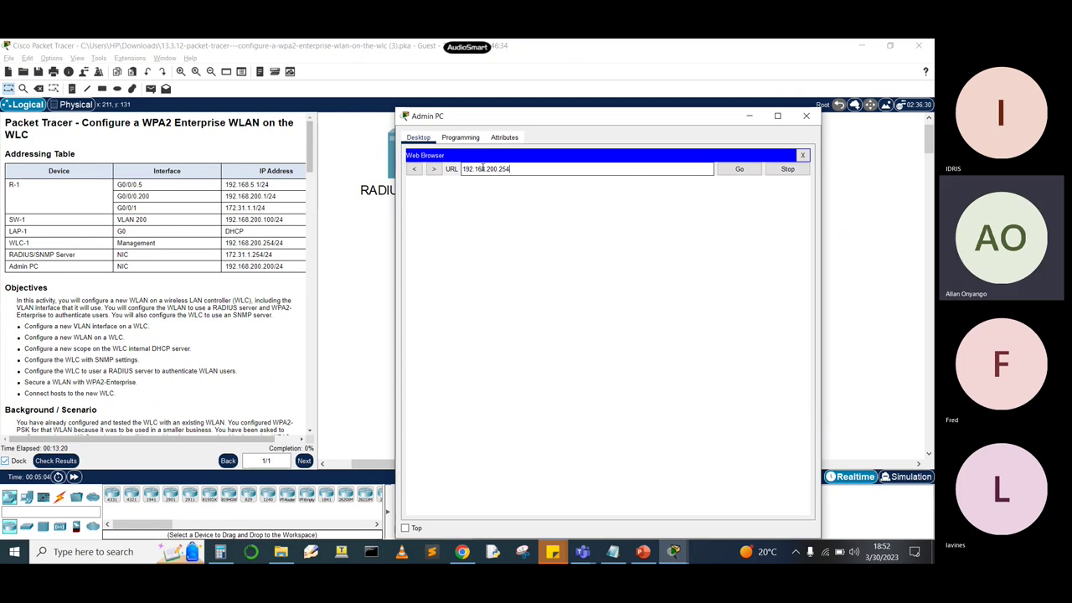
pyautogui.press('Return')
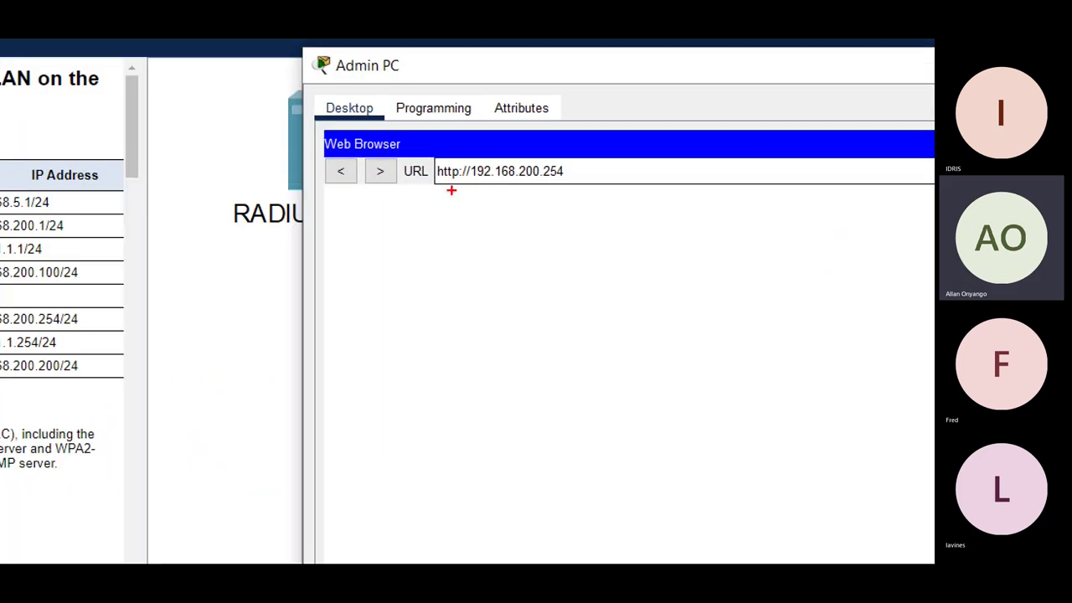
pyautogui.moveTo(439, 180); pyautogui.dragTo(458, 179)
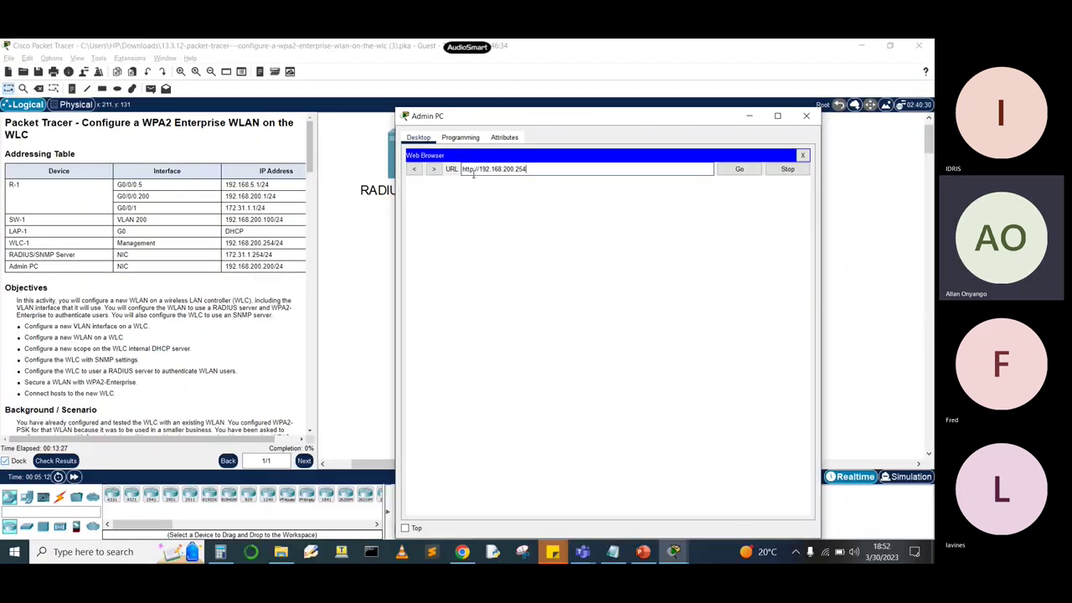
pyautogui.write('s')
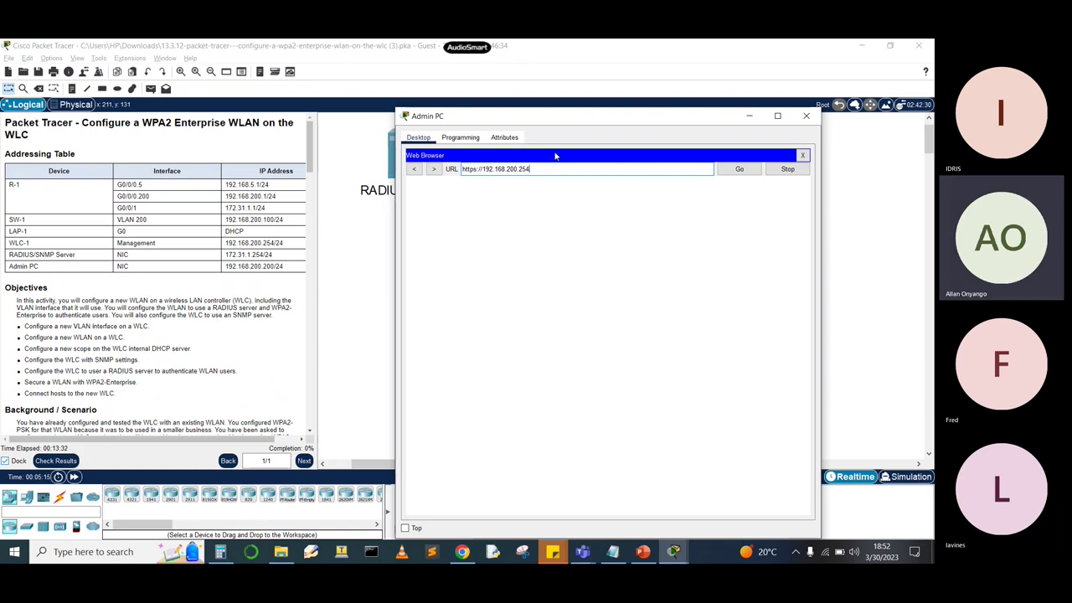
pyautogui.press('Return')
pyautogui.moveTo(603, 126); pyautogui.dragTo(586, 75)
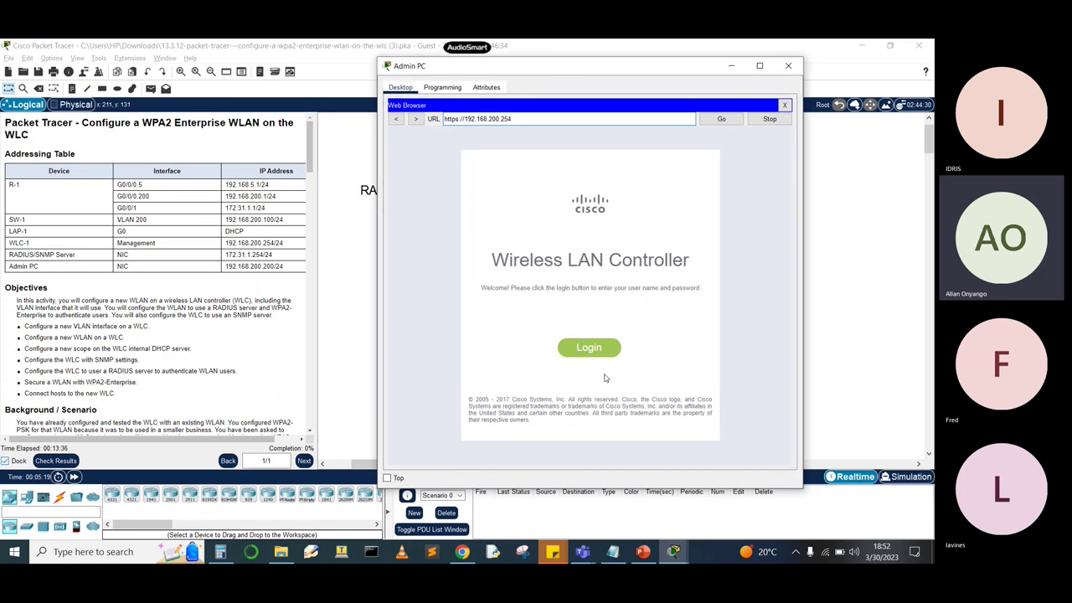
# Log in to the WLC web interface with the admin user name and account password.
pyautogui.click(593, 351)
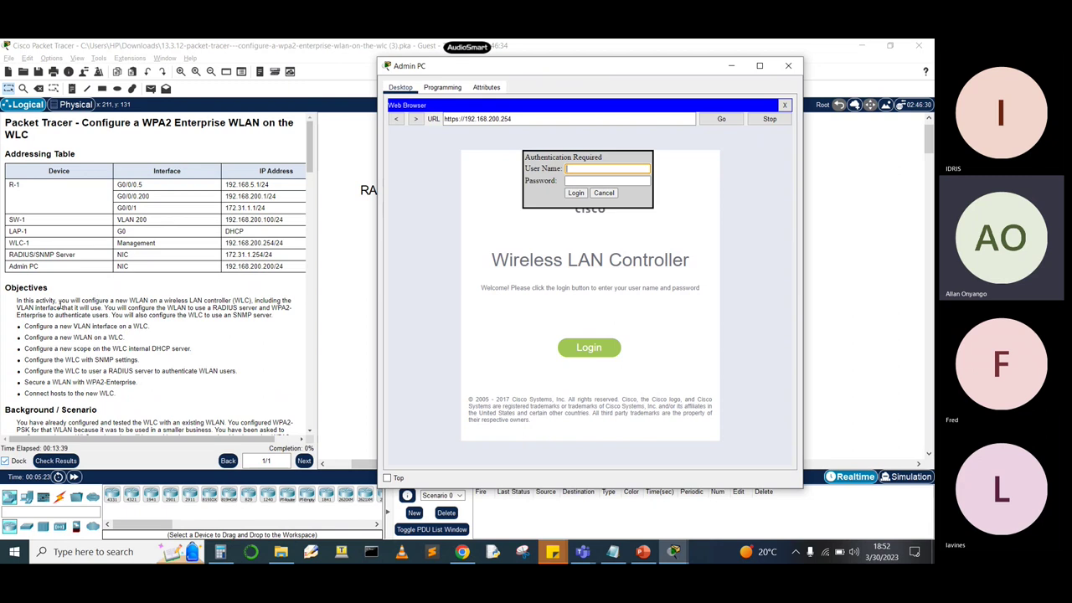
pyautogui.scroll(-5, 60, 305)
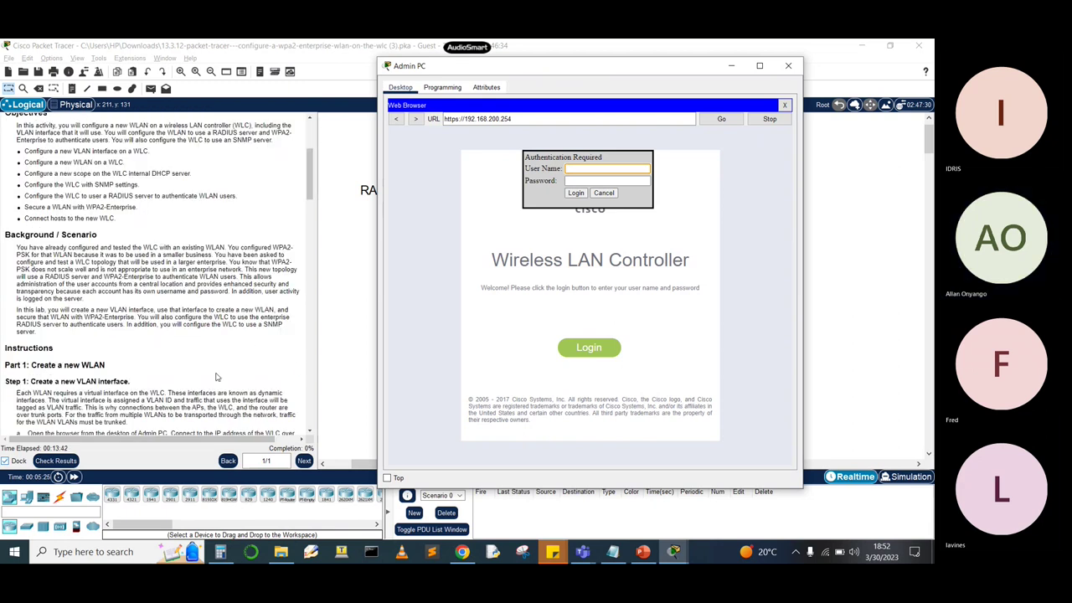
pyautogui.scroll(-5, 140, 343)
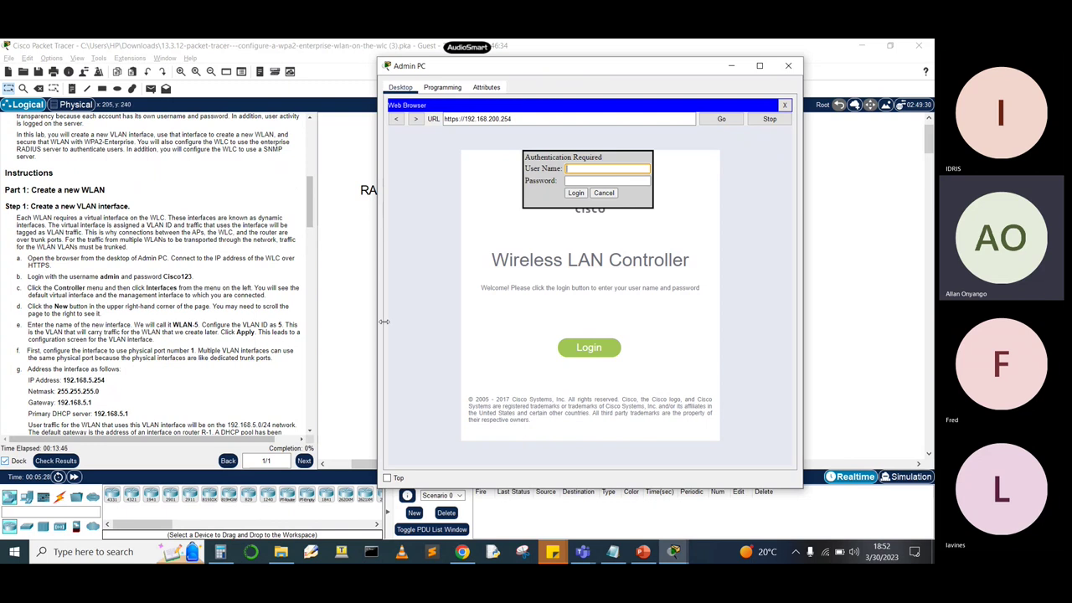
pyautogui.write('admin')
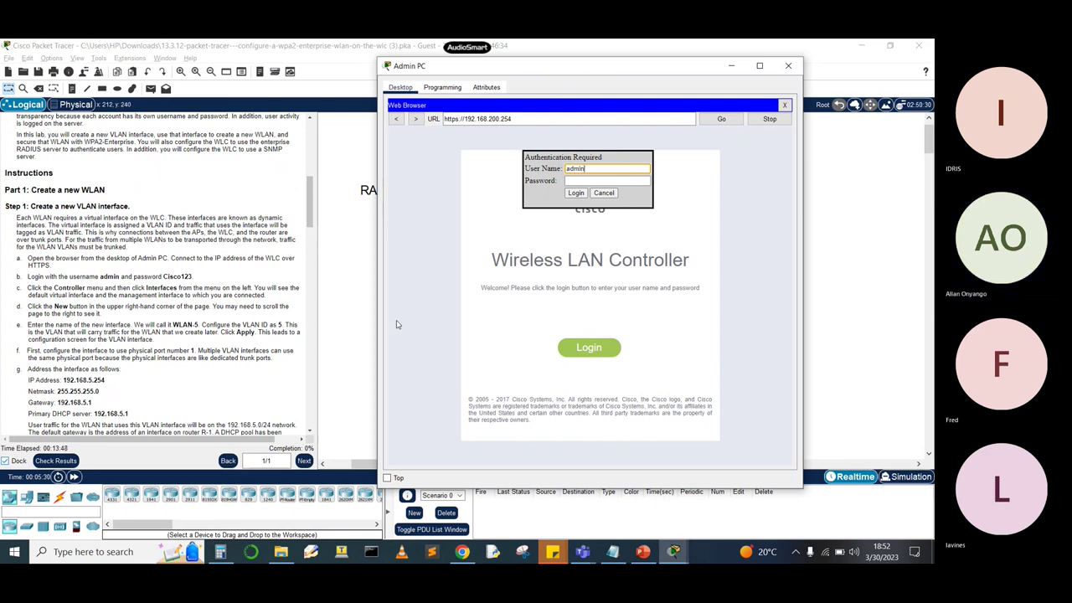
pyautogui.press('Tab')
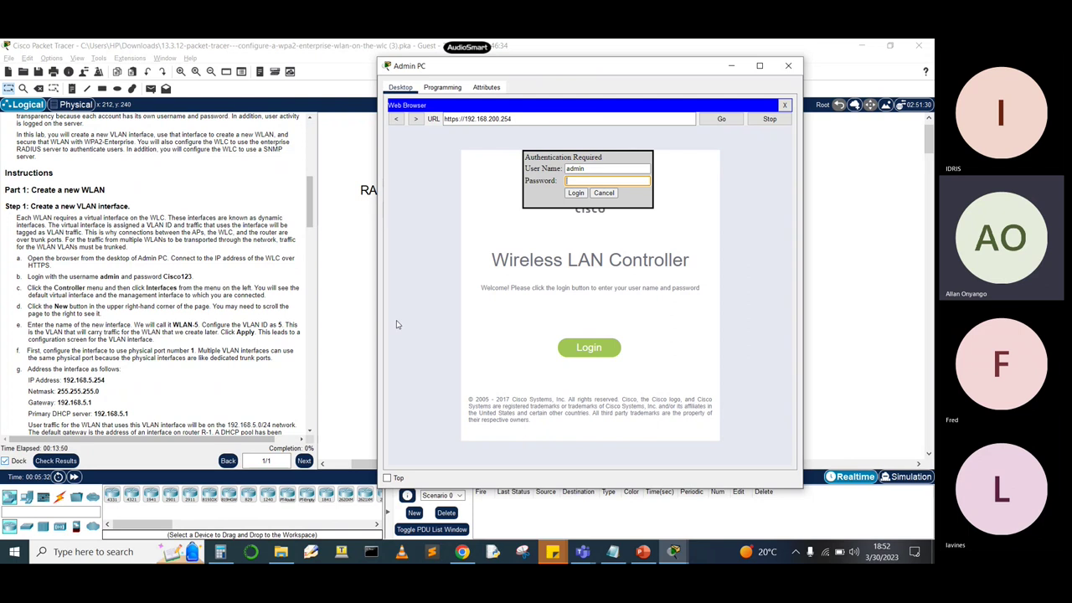
pyautogui.write('Cisco123')
pyautogui.press('Return')
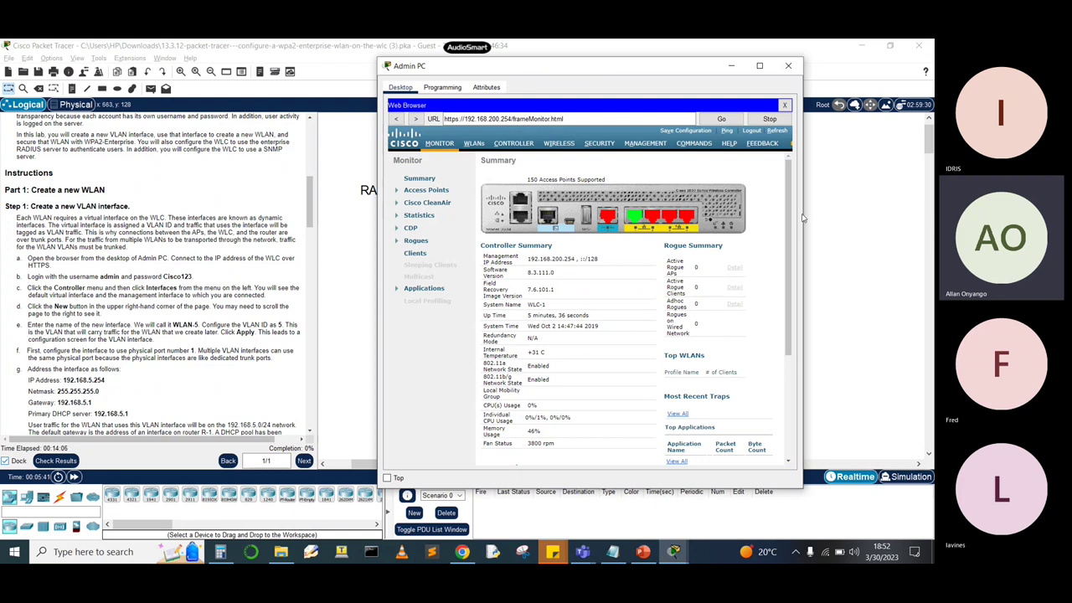
# Widen the Admin PC window on both sides and open the CONTROLLER General page.
pyautogui.moveTo(802, 218); pyautogui.dragTo(912, 216)
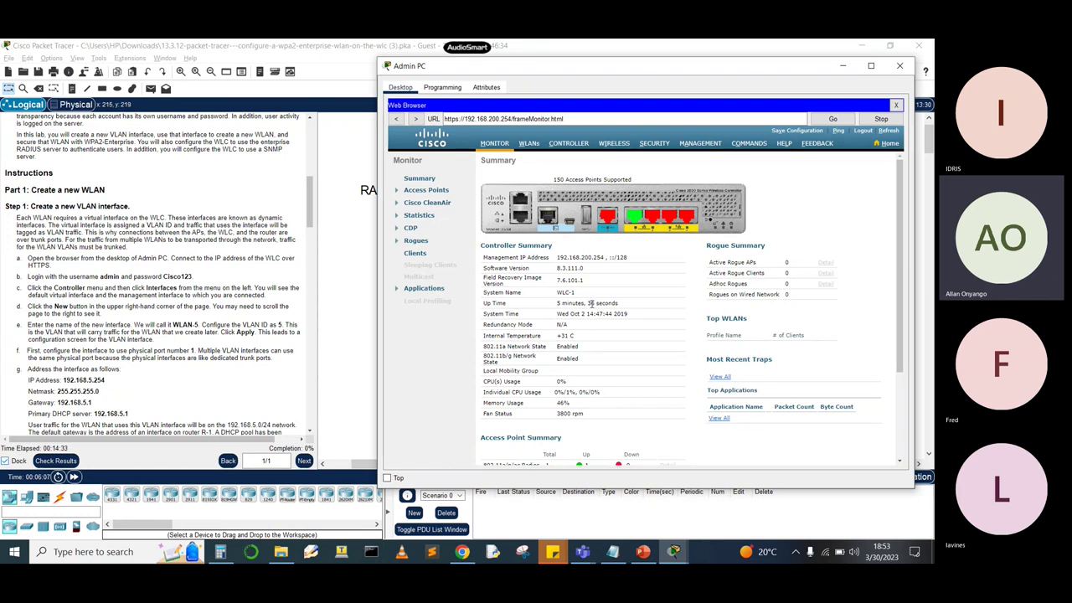
pyautogui.scroll(-1, 591, 305)
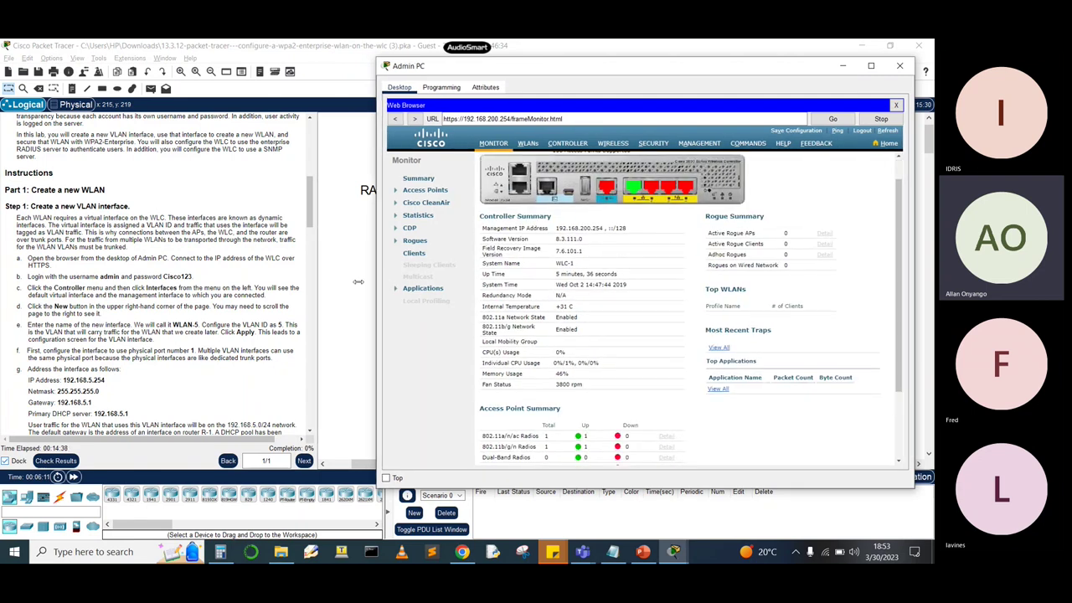
pyautogui.moveTo(377, 279); pyautogui.dragTo(326, 279)
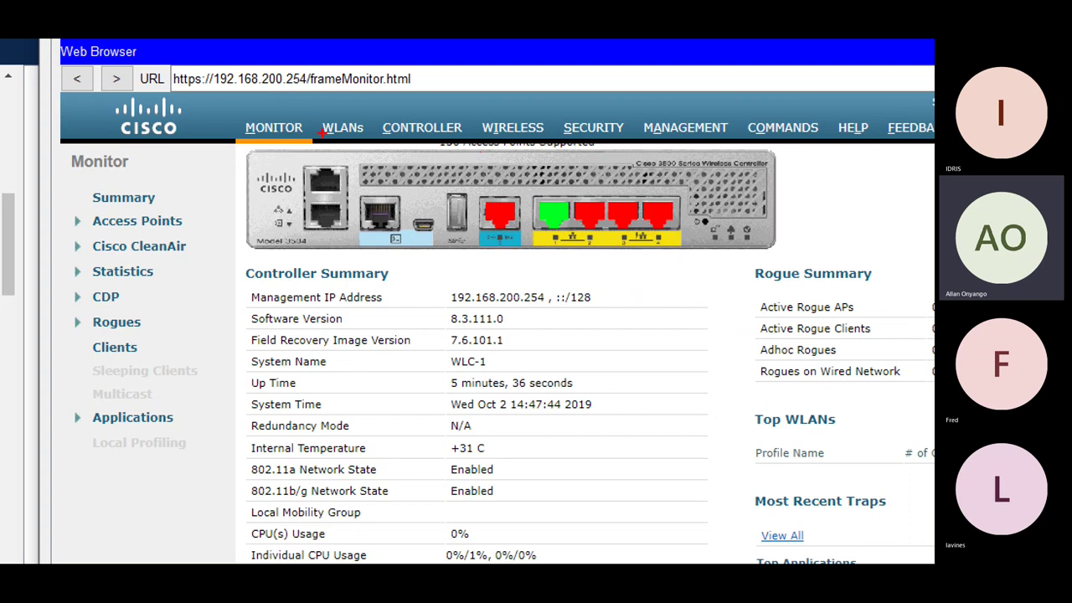
pyautogui.moveTo(419, 141); pyautogui.dragTo(735, 130)
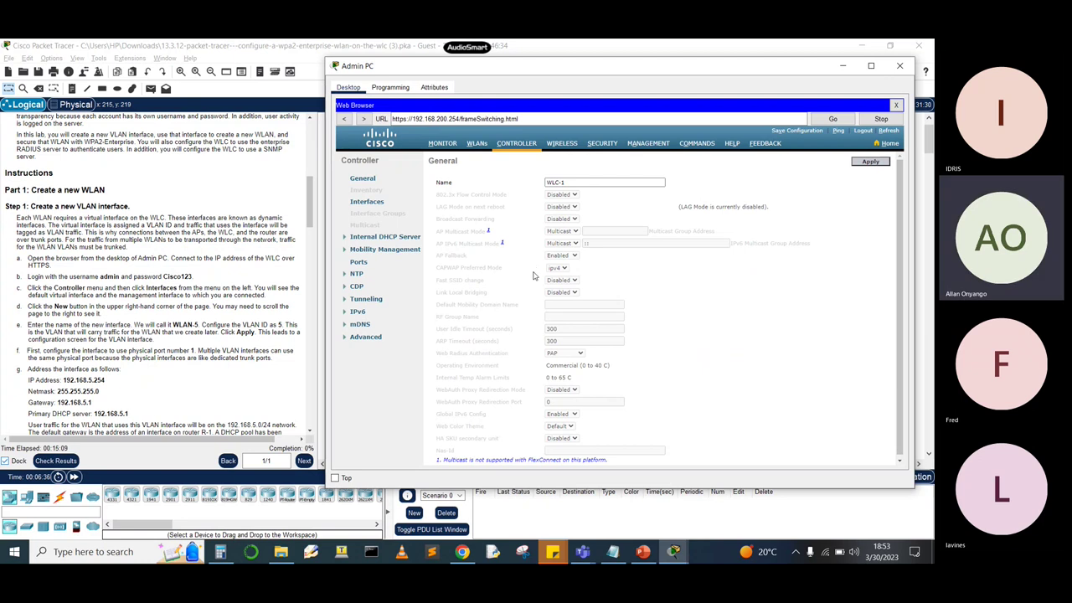
# Open the controller's Interfaces list and start a New interface form.
pyautogui.click(363, 206)
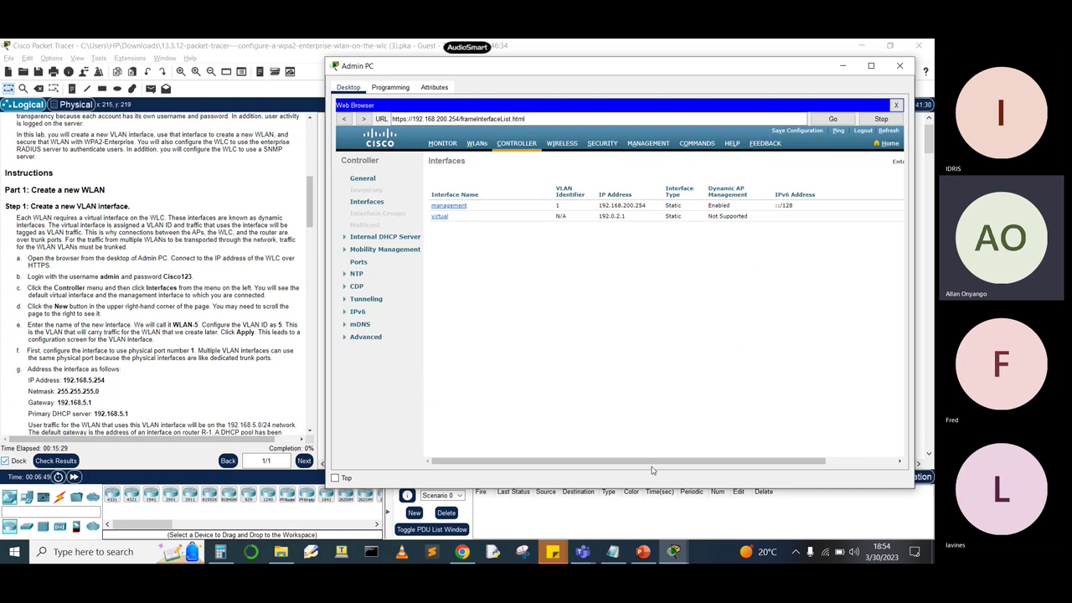
pyautogui.moveTo(676, 462); pyautogui.dragTo(811, 459)
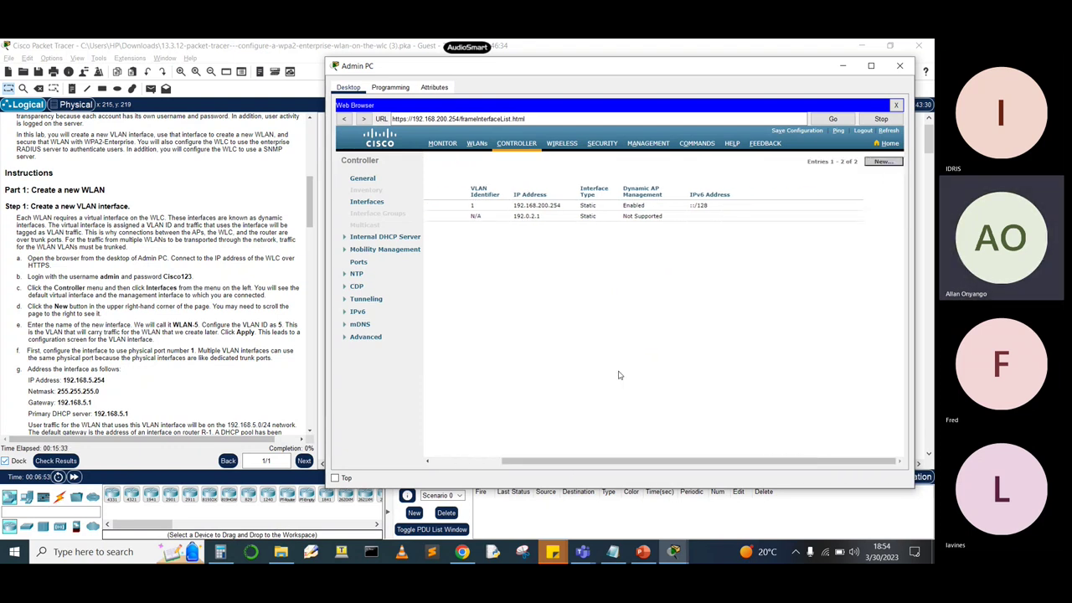
pyautogui.click(879, 163)
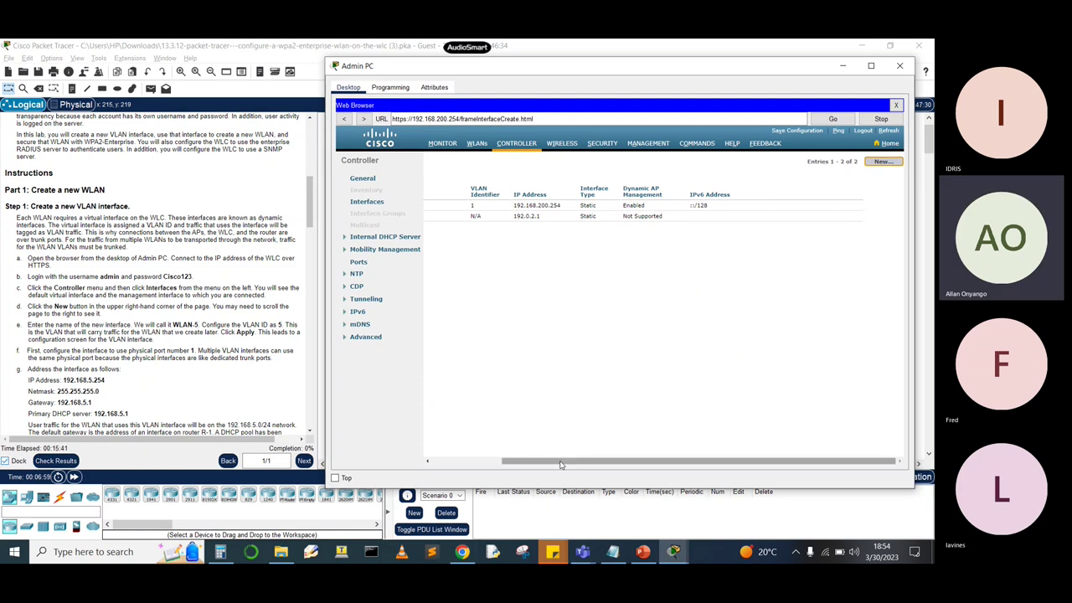
pyautogui.click(485, 463)
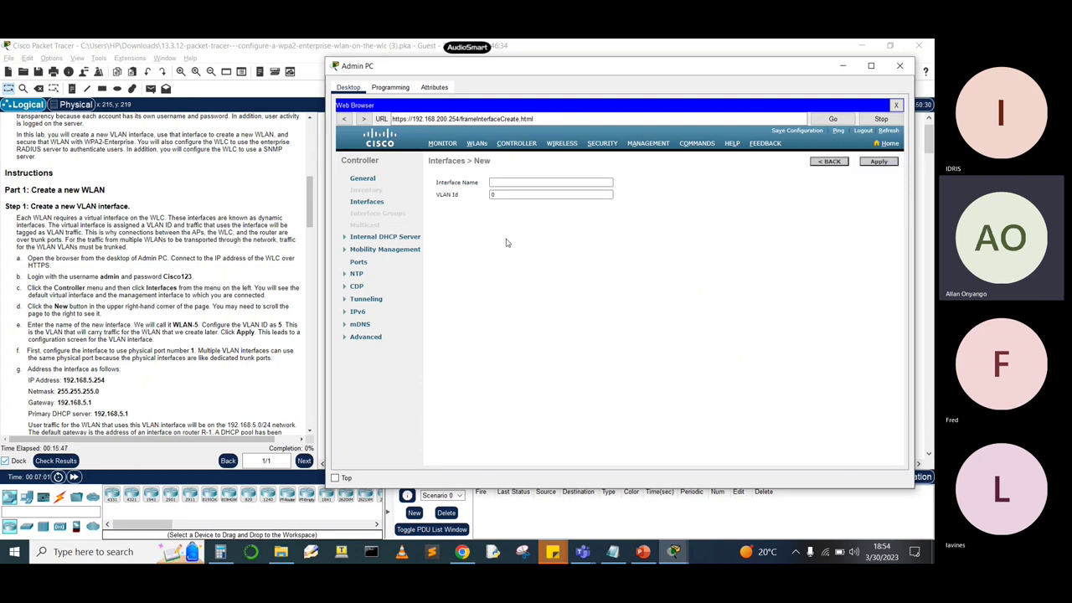
# Create interface WLAN-5 with VLAN Id 5 and apply it.
pyautogui.click(494, 182)
pyautogui.write('LAN')
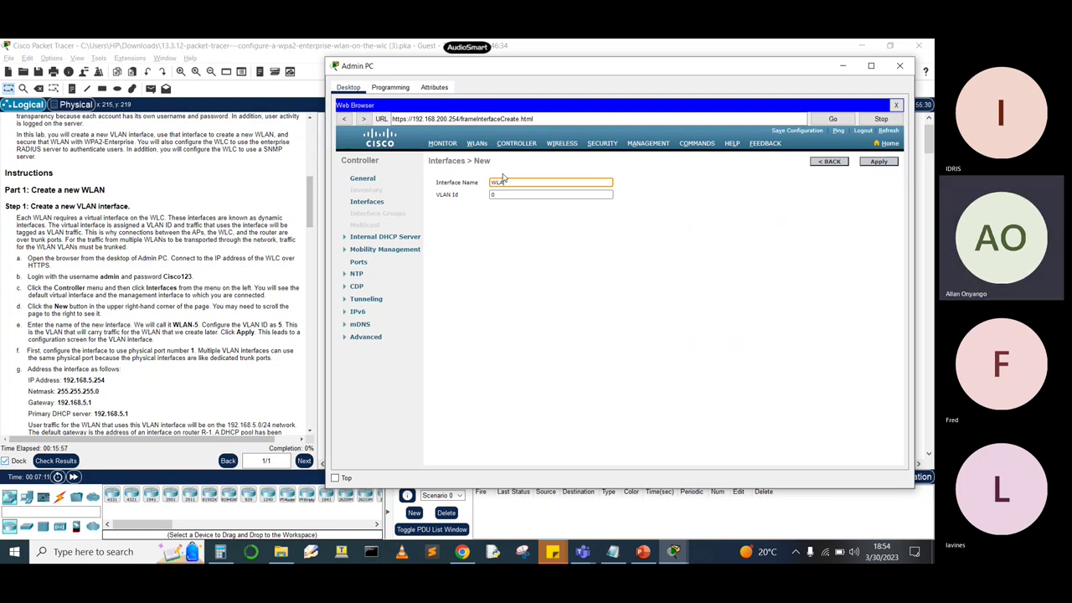
pyautogui.write('-5')
pyautogui.click(520, 195)
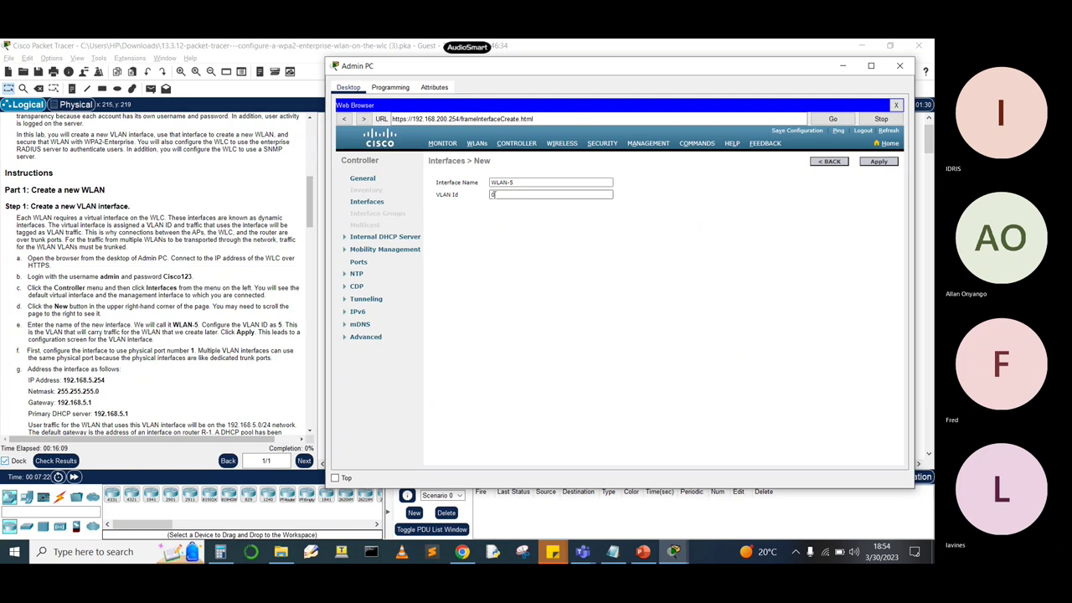
pyautogui.click(506, 184)
pyautogui.click(506, 196)
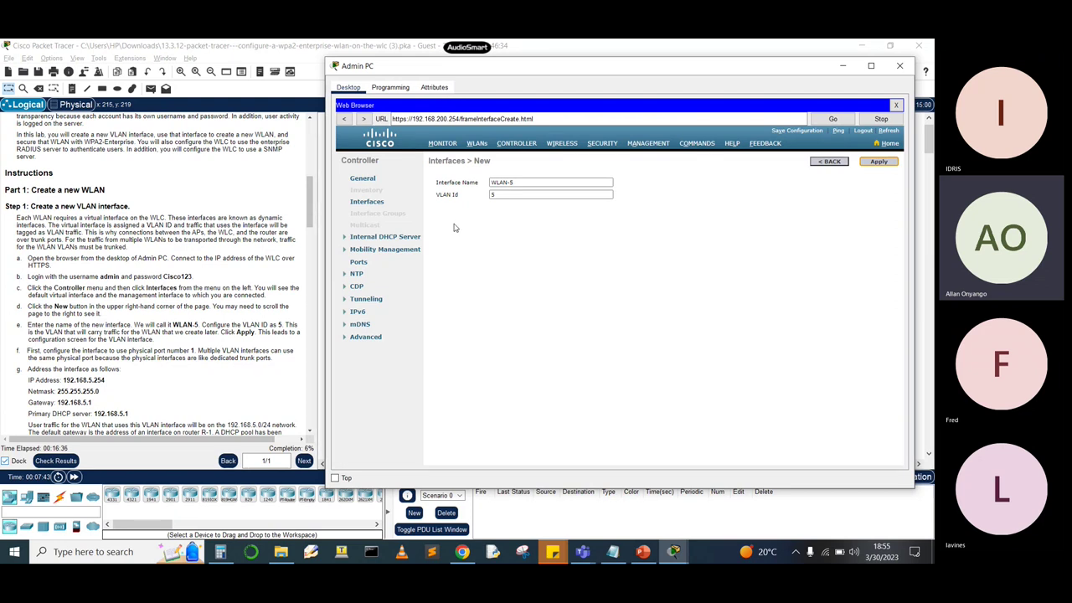
pyautogui.press('Return')
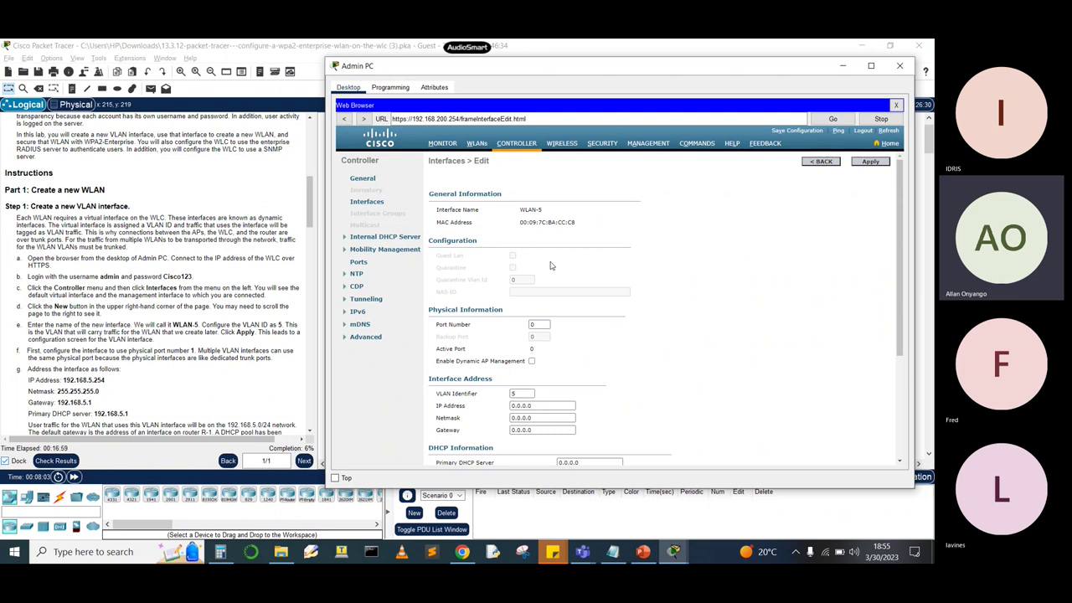
# Set WLAN-5's port number to 1 and its IP address to 192.168.5.254.
pyautogui.scroll(-1, 628, 280)
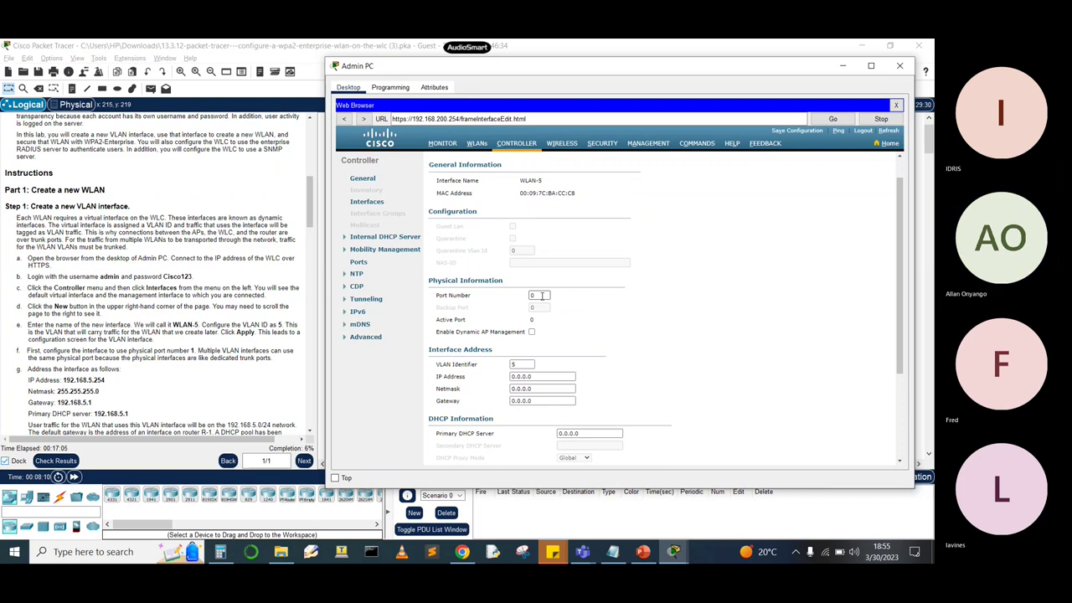
pyautogui.click(541, 296)
pyautogui.moveTo(542, 296); pyautogui.dragTo(529, 303)
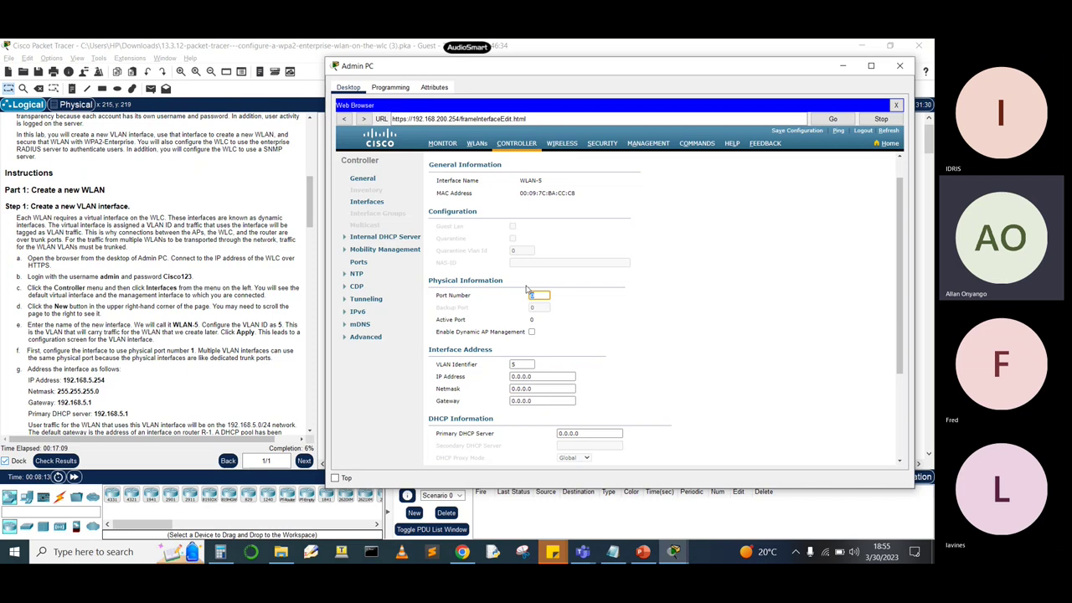
pyautogui.write('1')
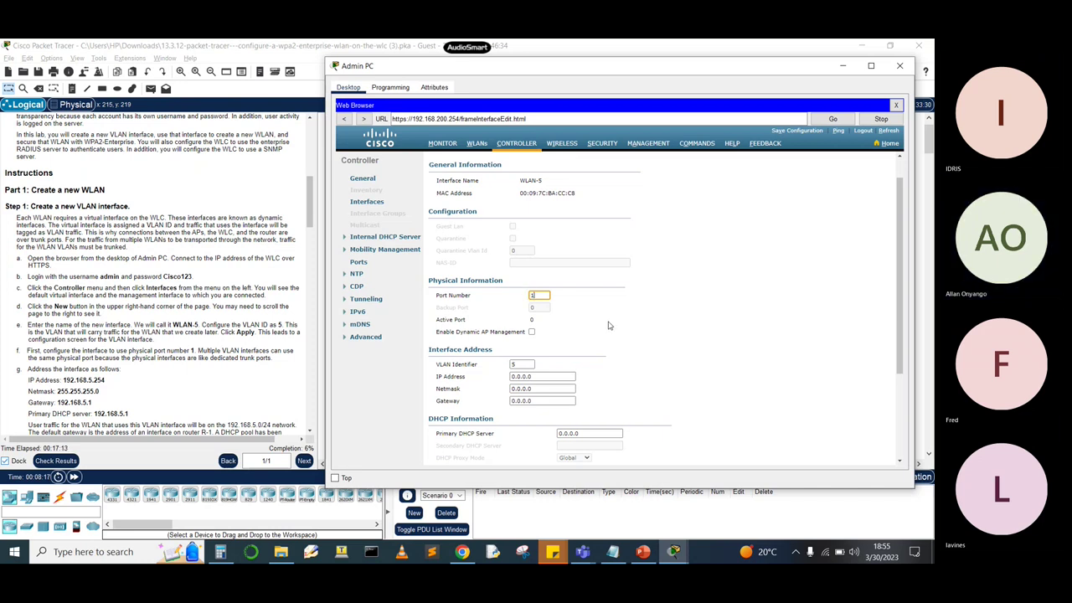
pyautogui.scroll(-2, 634, 345)
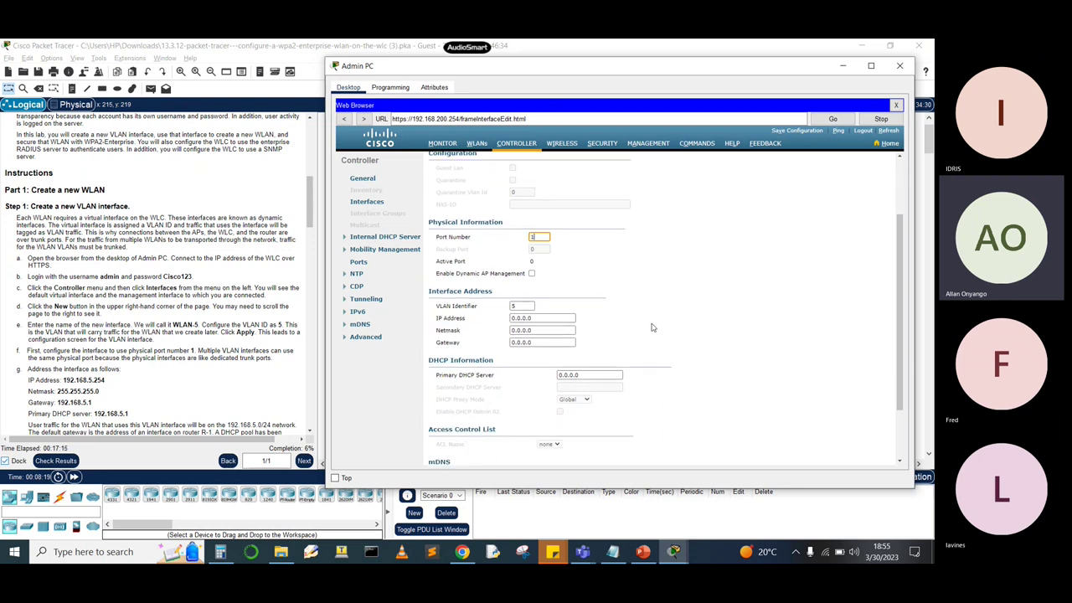
pyautogui.click(537, 317)
pyautogui.write('192.168')
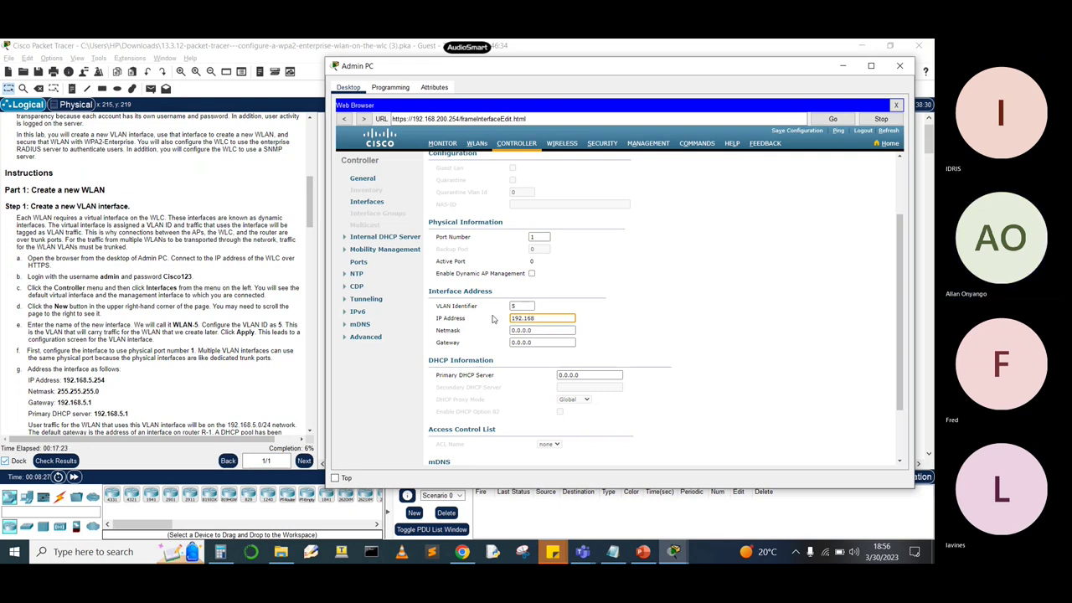
pyautogui.write('.5.254')
# Enter netmask 255.255.255.0, gateway 192.168.5.1 and primary DHCP server 192.168.5.1.
pyautogui.press('Tab')
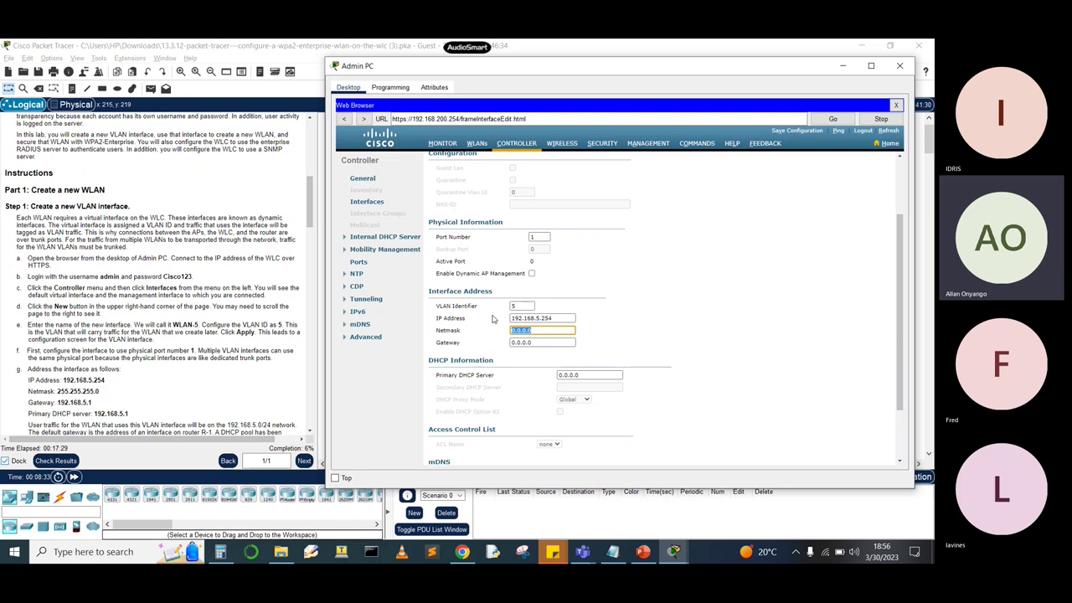
pyautogui.write('255.255.255')
pyautogui.press('Tab')
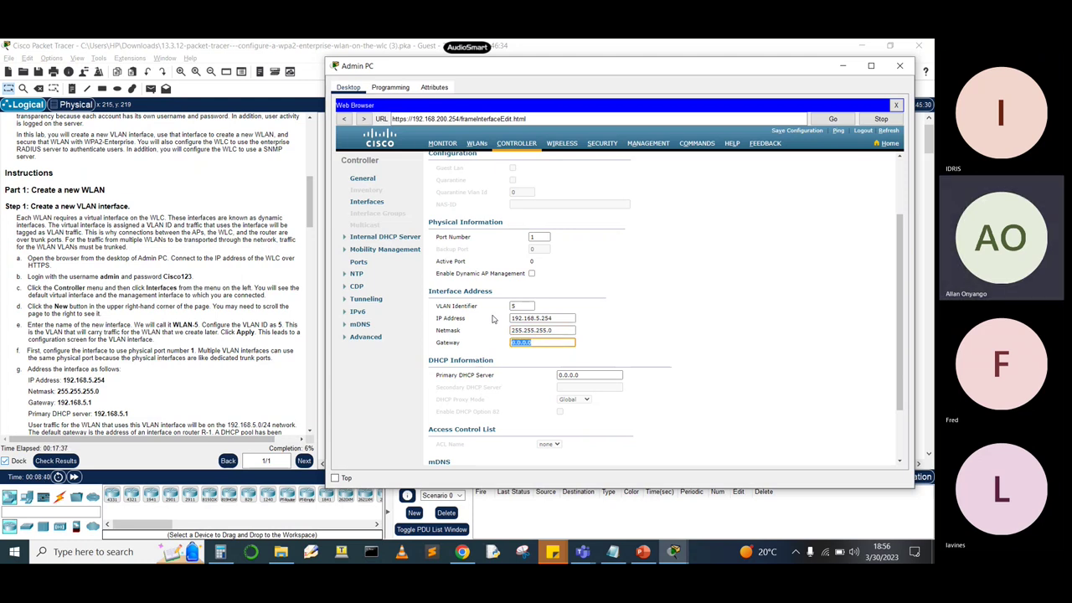
pyautogui.write('192.168.5.1')
pyautogui.click(607, 378)
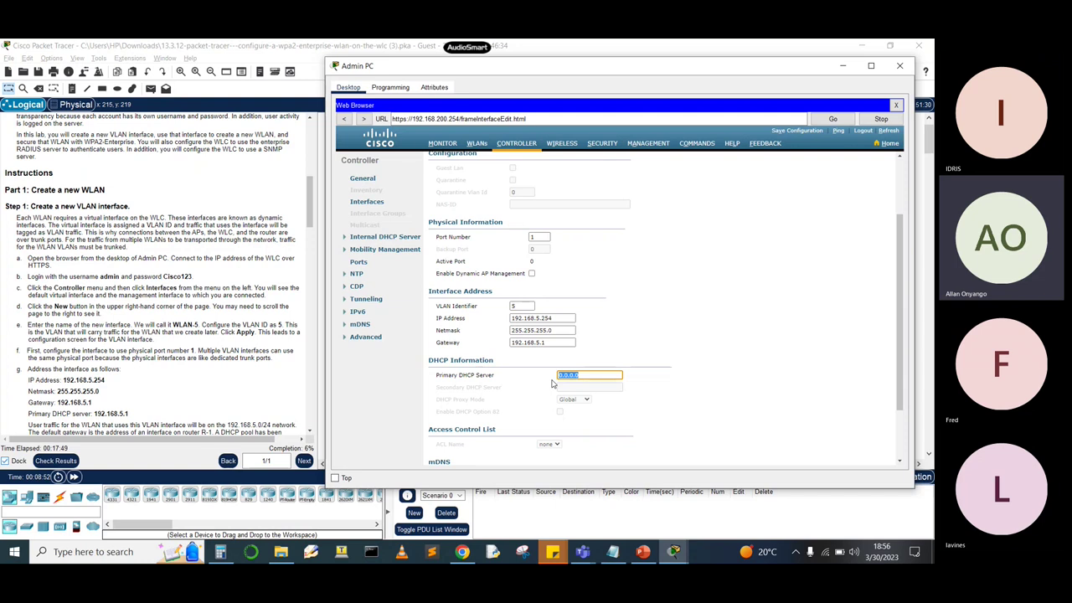
pyautogui.write('192.168.5.1')
pyautogui.click(702, 390)
pyautogui.scroll(-1, 187, 346)
pyautogui.scroll(-1, 187, 346)
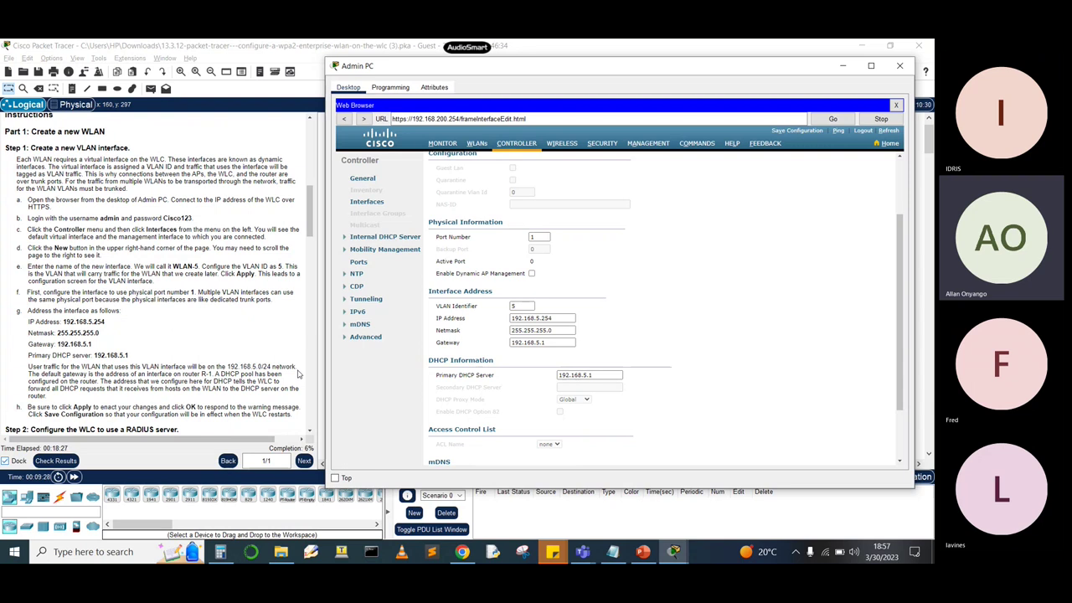
pyautogui.scroll(-1, 56, 402)
pyautogui.scroll(-2, 84, 381)
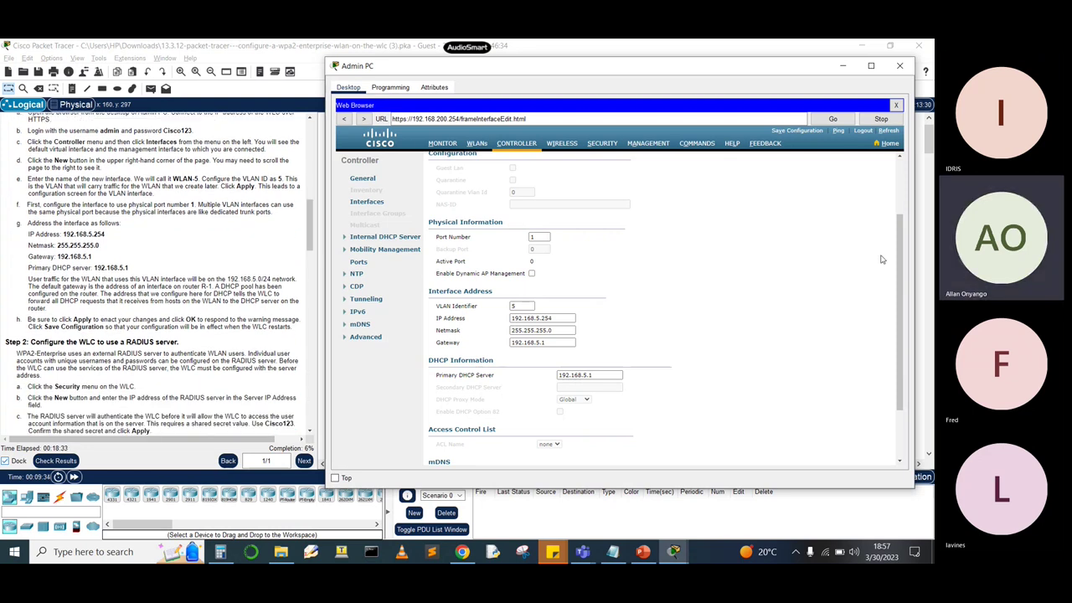
pyautogui.scroll(1, 900, 228)
pyautogui.scroll(2, 900, 228)
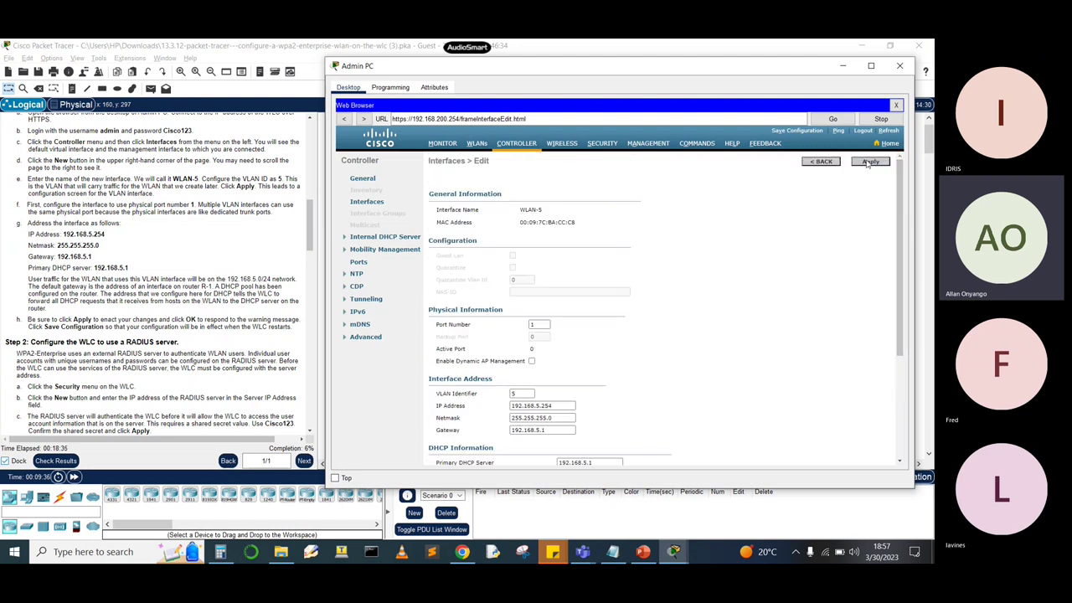
# Apply the WLAN-5 settings, accept the WLAN warning, and save the configuration to flash.
pyautogui.click(870, 161)
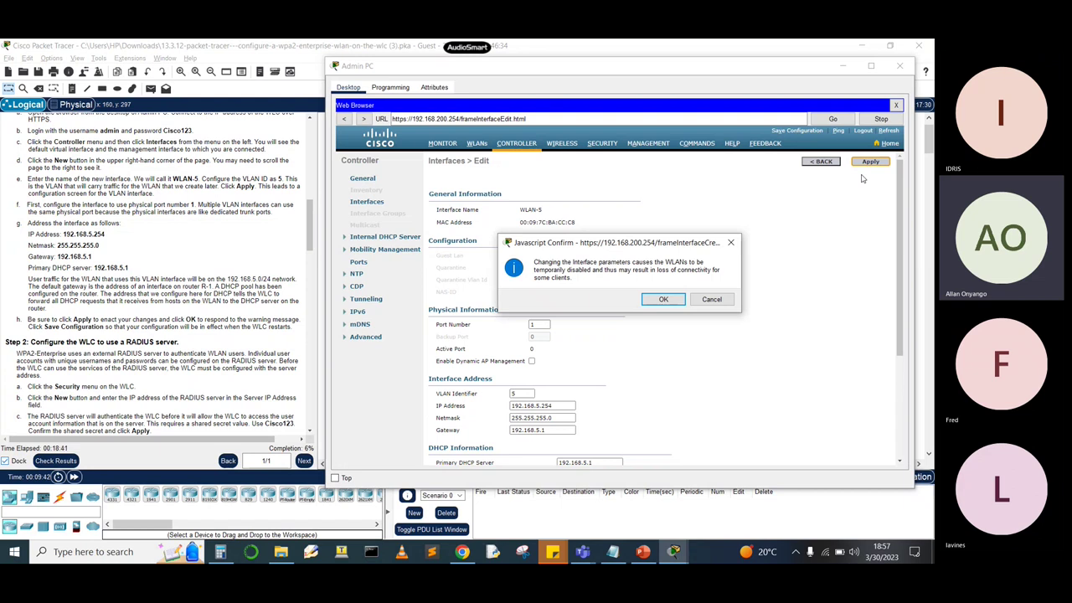
pyautogui.click(647, 305)
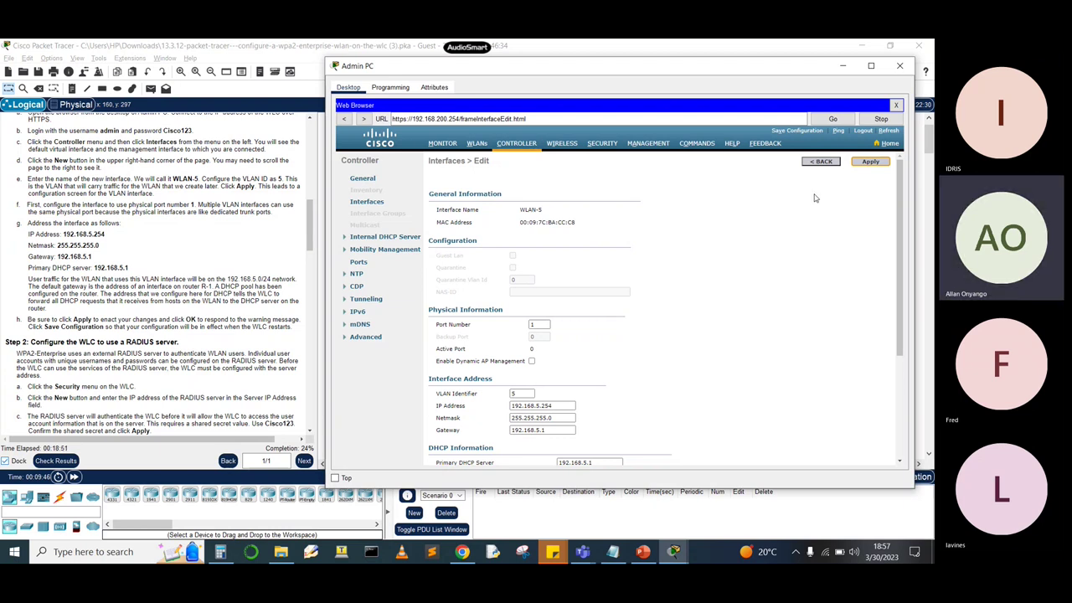
pyautogui.click(792, 133)
pyautogui.click(797, 134)
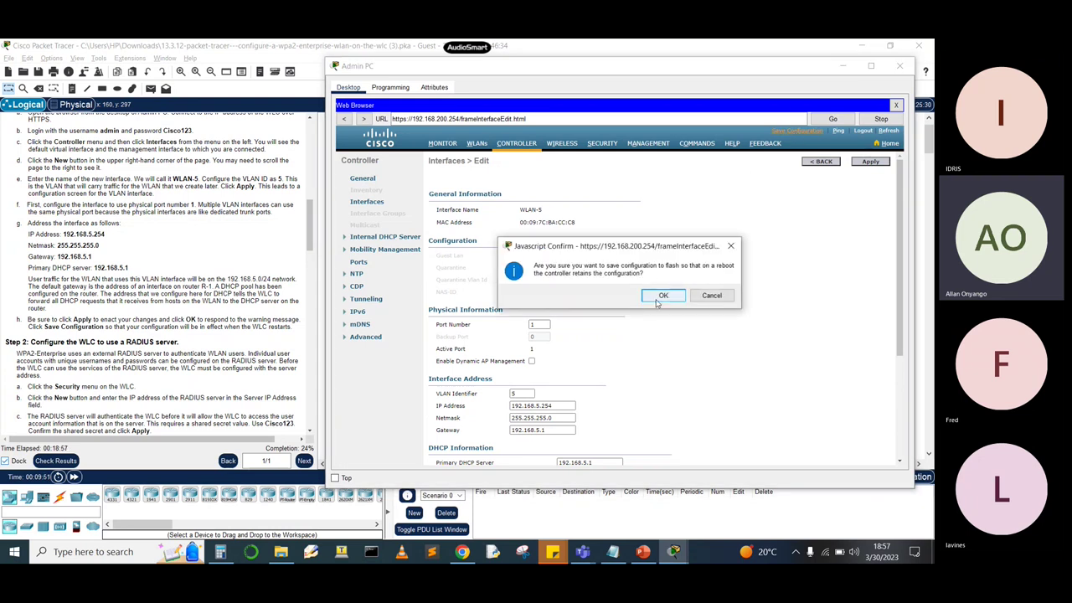
pyautogui.click(662, 296)
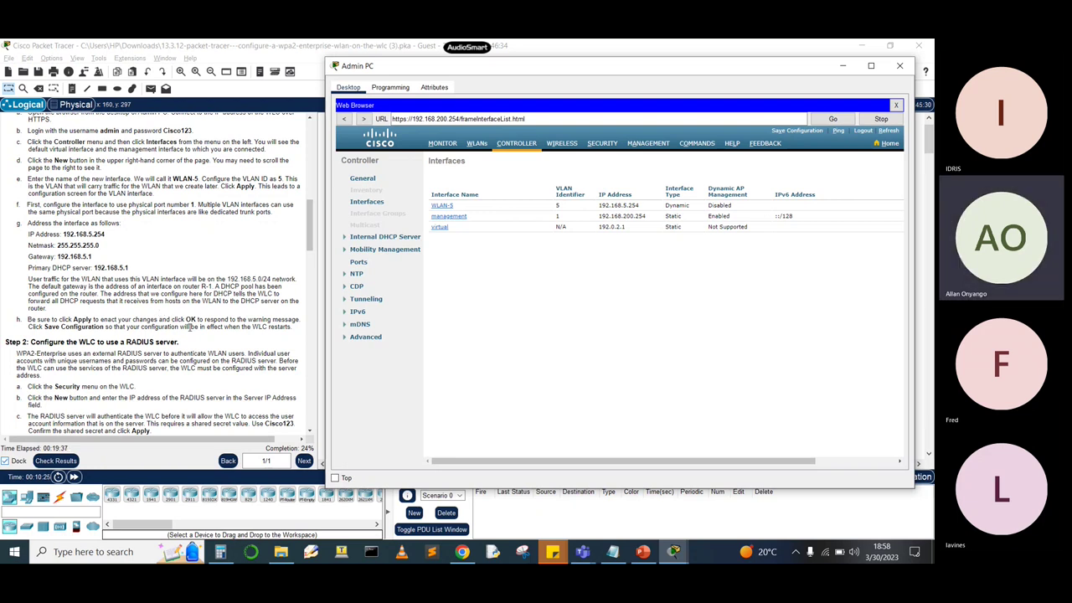
# Go to the SECURITY section of the WLC web menu.
pyautogui.scroll(-2, 191, 326)
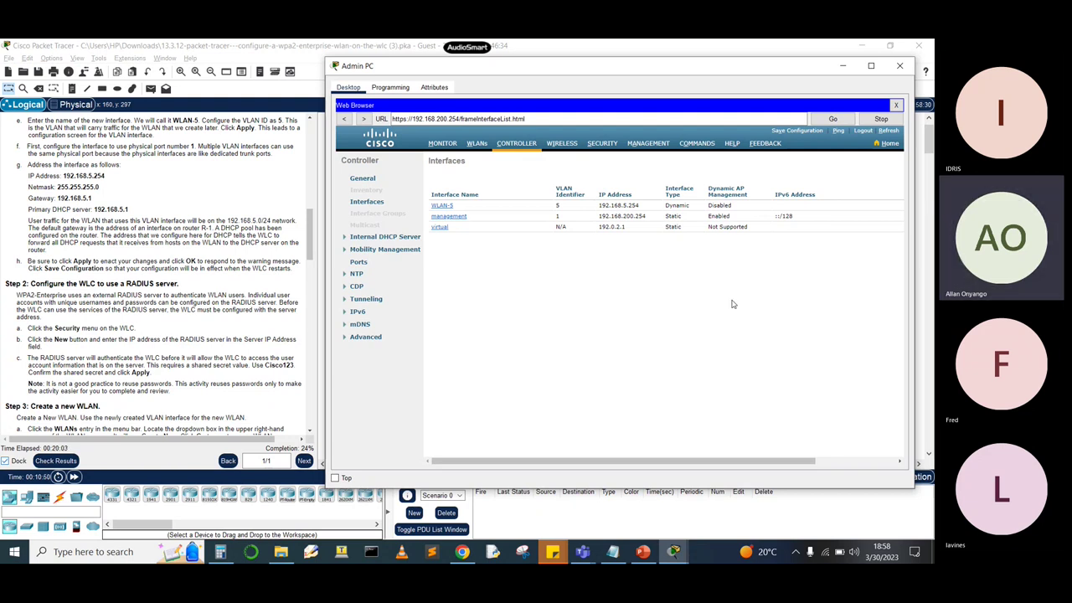
pyautogui.click(601, 144)
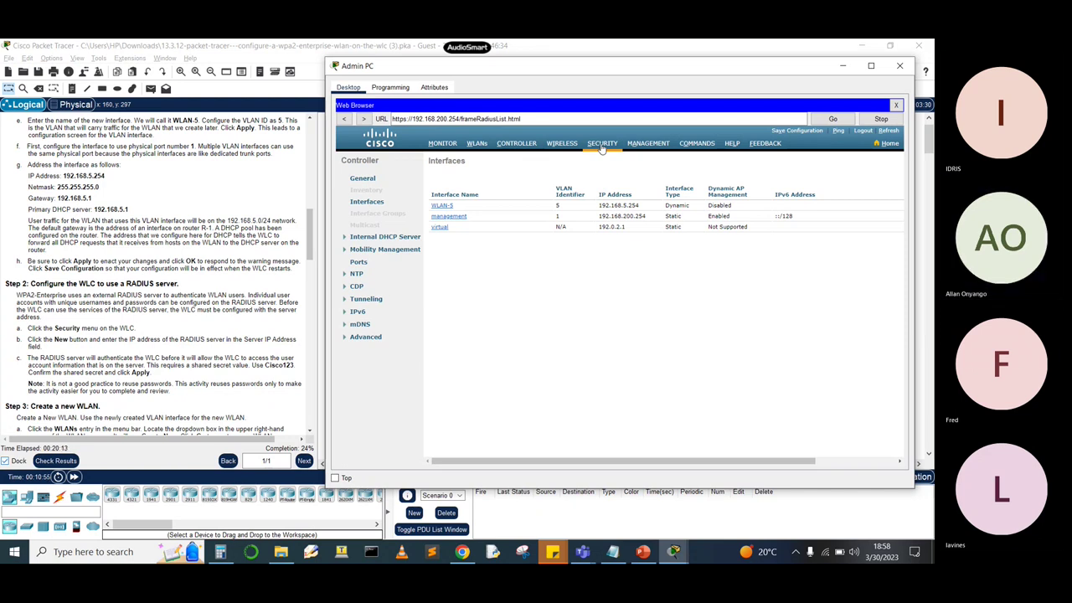
# Open the New RADIUS authentication server form.
pyautogui.click(602, 144)
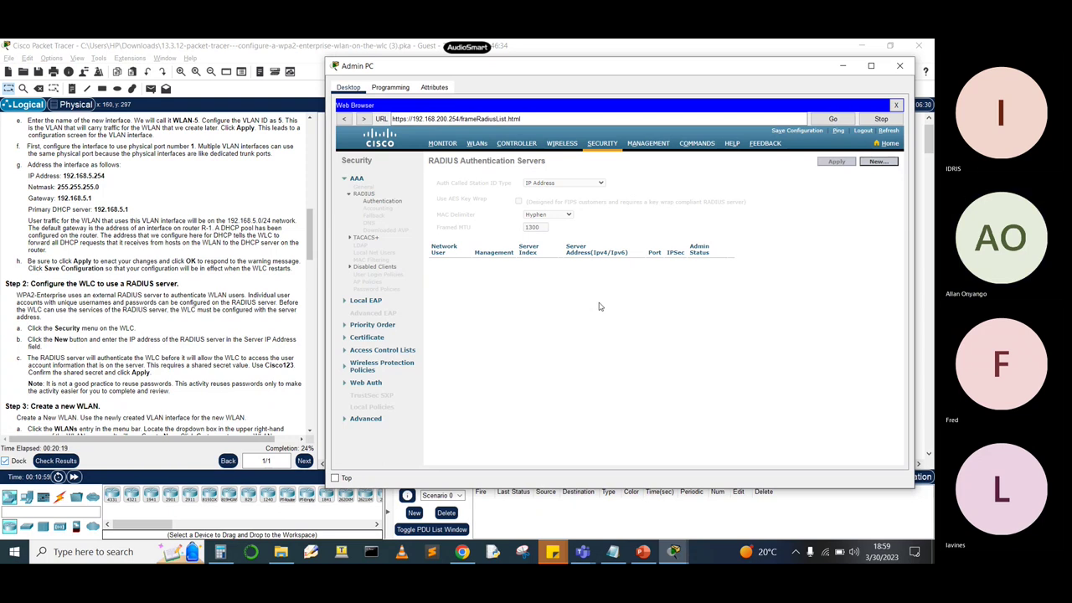
pyautogui.click(877, 161)
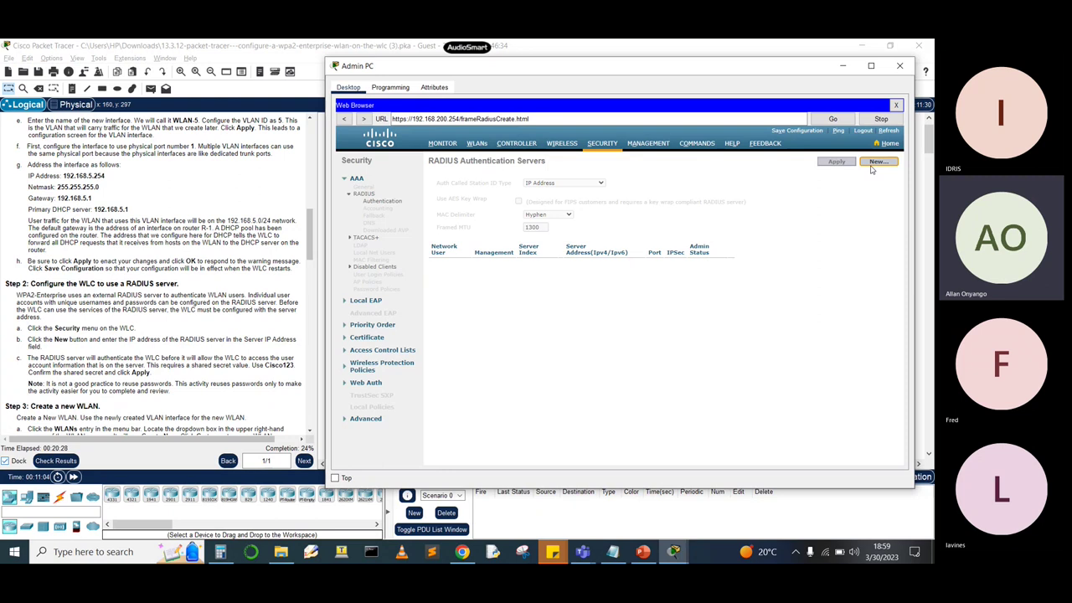
pyautogui.click(874, 163)
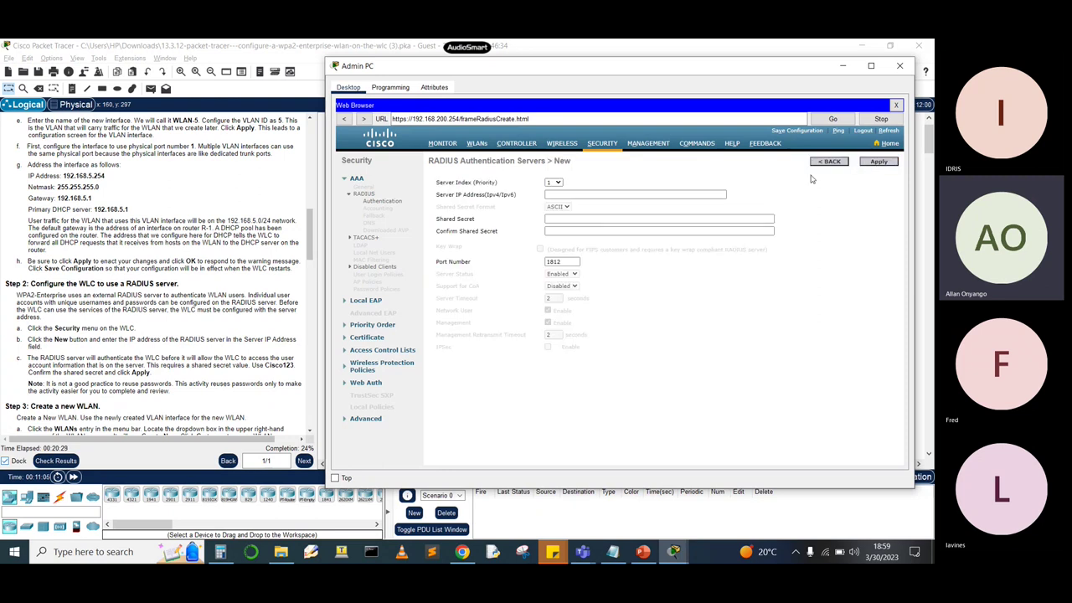
pyautogui.click(559, 193)
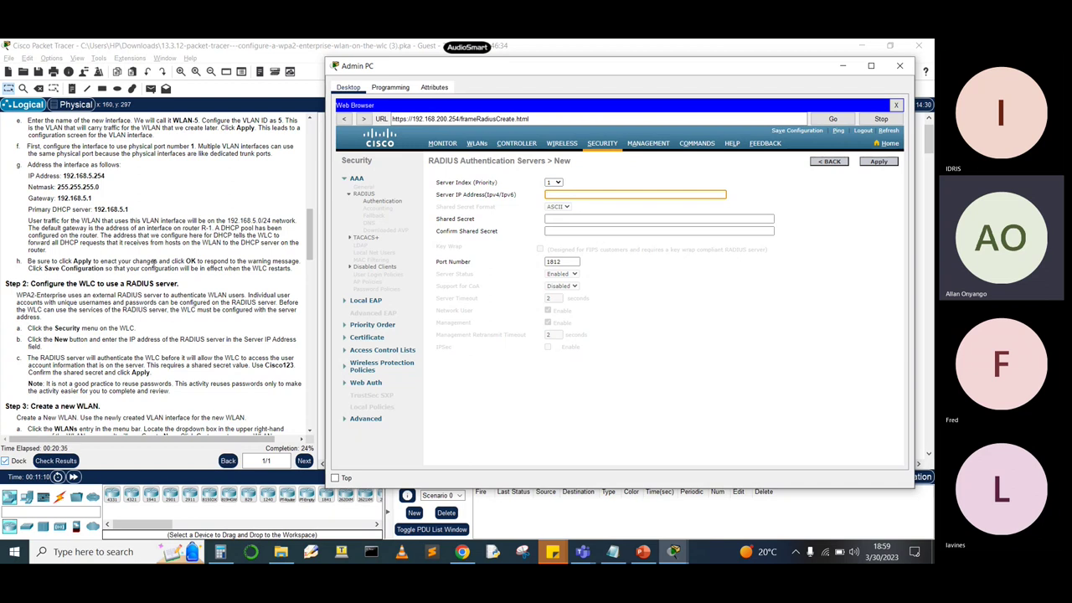
# Enter 172.31.1.254 as the RADIUS server IP address.
pyautogui.scroll(10, 161, 264)
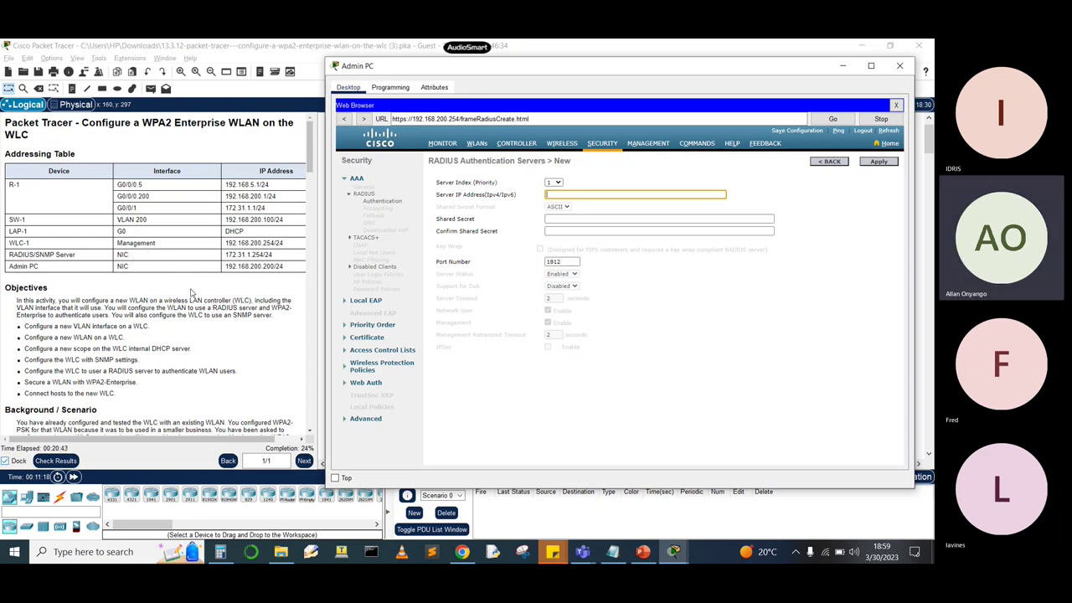
pyautogui.scroll(-8, 168, 352)
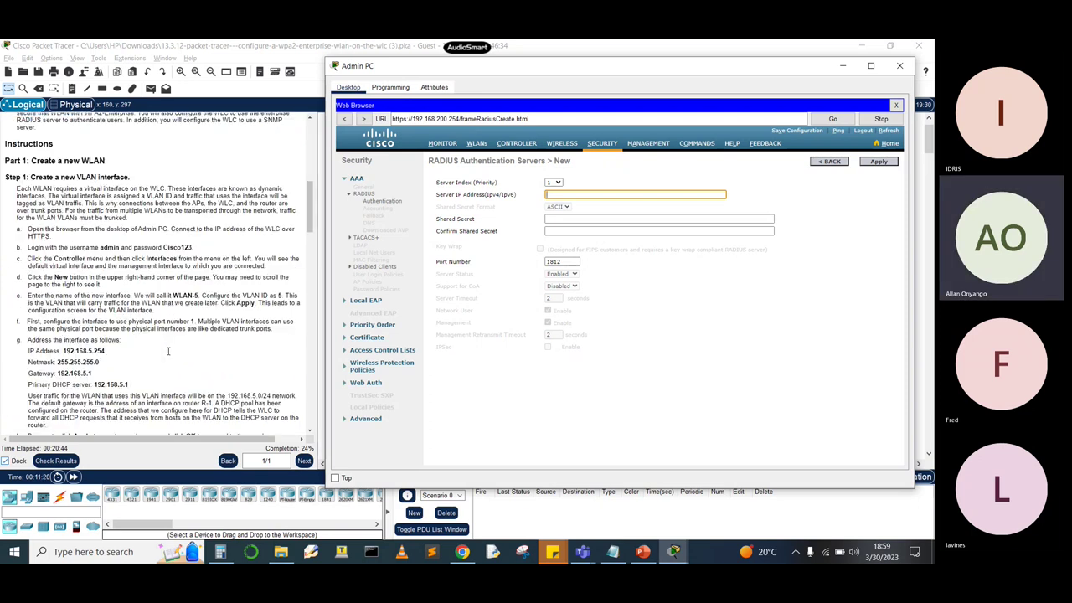
pyautogui.scroll(-5, 168, 352)
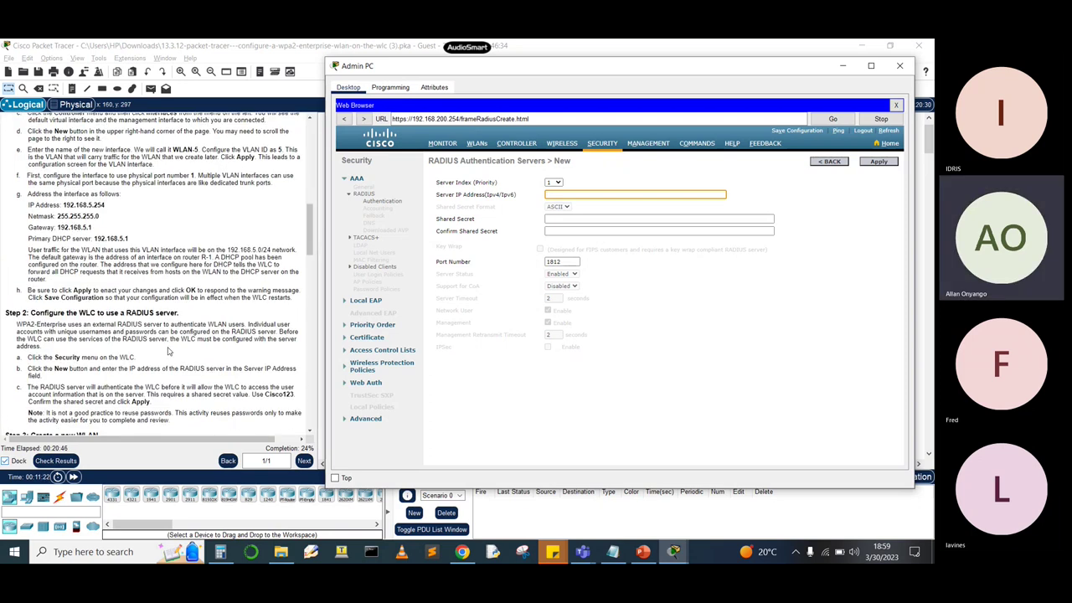
pyautogui.scroll(-2, 168, 352)
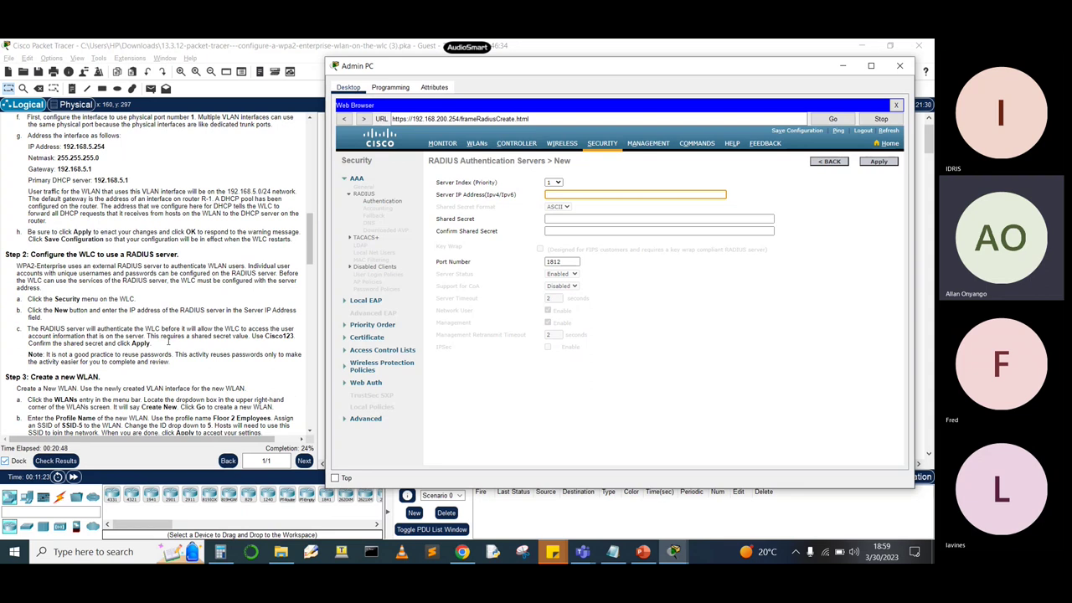
pyautogui.scroll(-2, 169, 342)
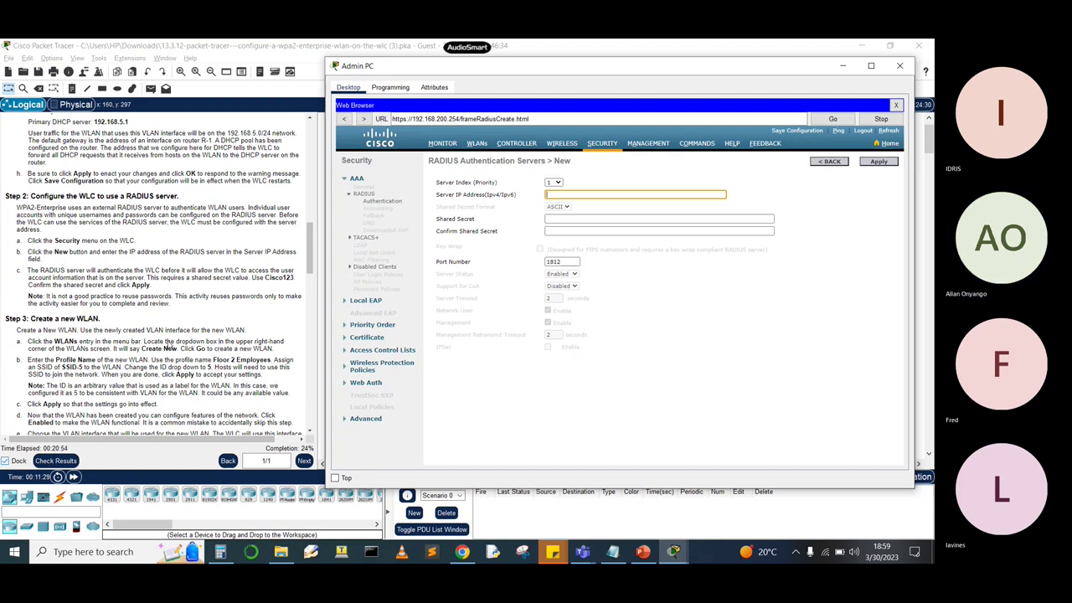
pyautogui.scroll(10, 210, 226)
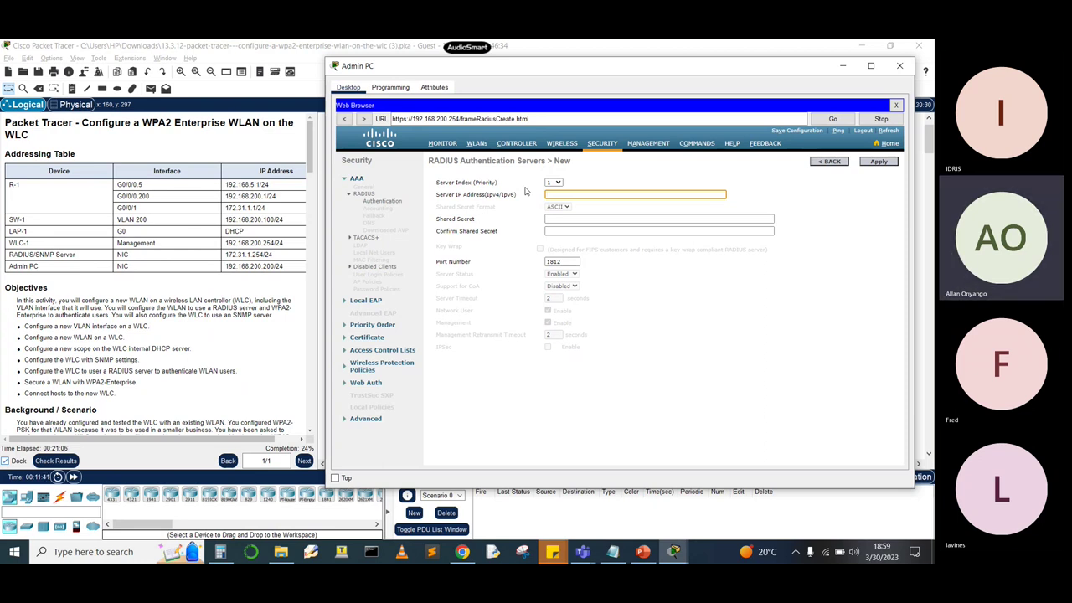
pyautogui.write('72.31.1.254')
pyautogui.scroll(-3, 214, 270)
pyautogui.scroll(-10, 214, 269)
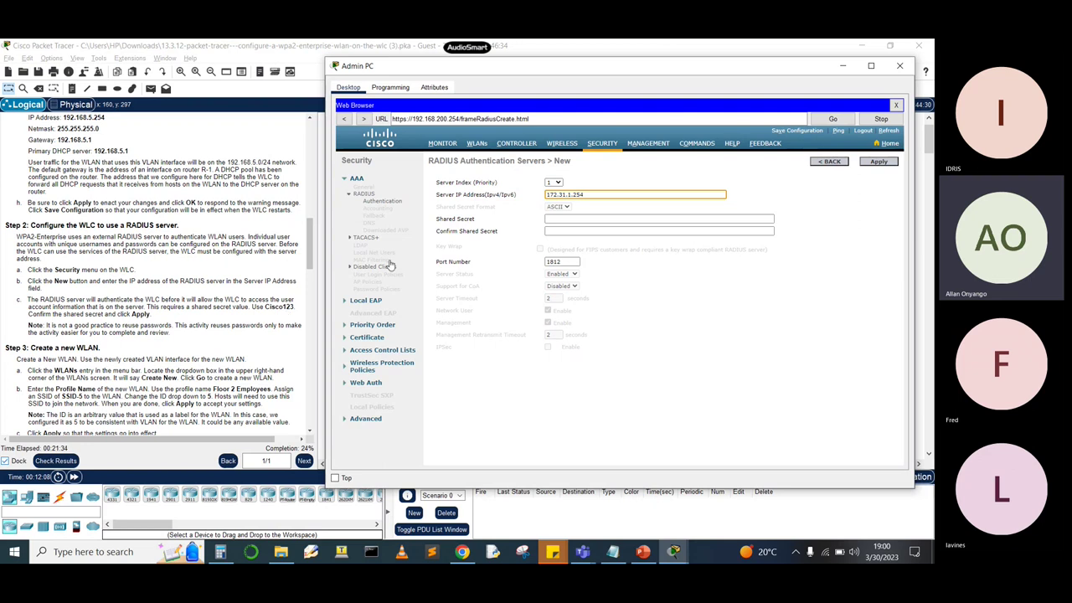
# Enter and confirm the shared secret, then apply to add RADIUS server 172.31.1.254.
pyautogui.click(558, 217)
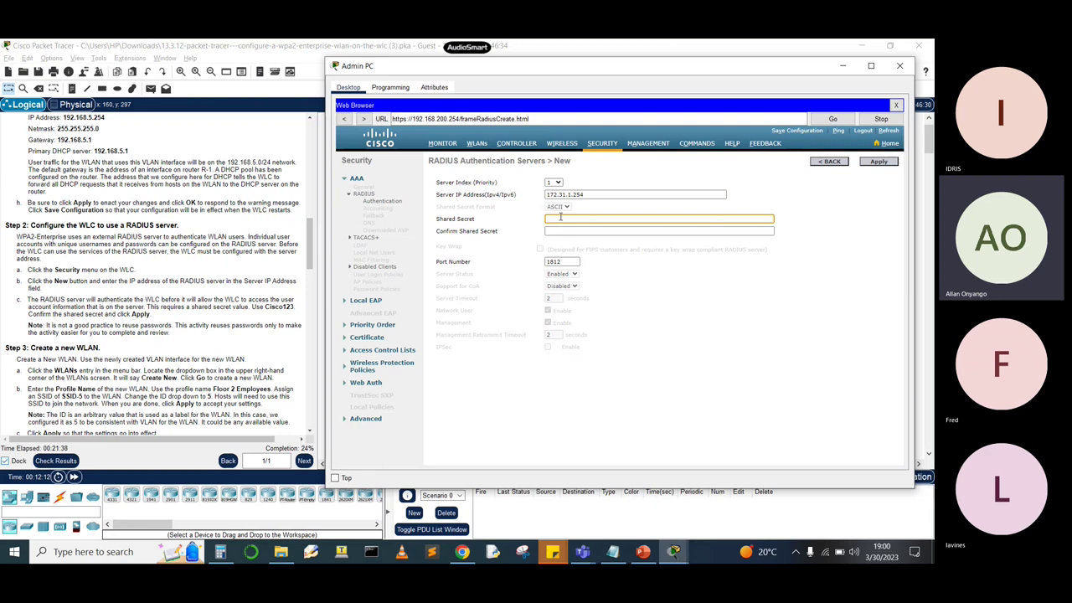
pyautogui.write('Cisco123')
pyautogui.press('Tab')
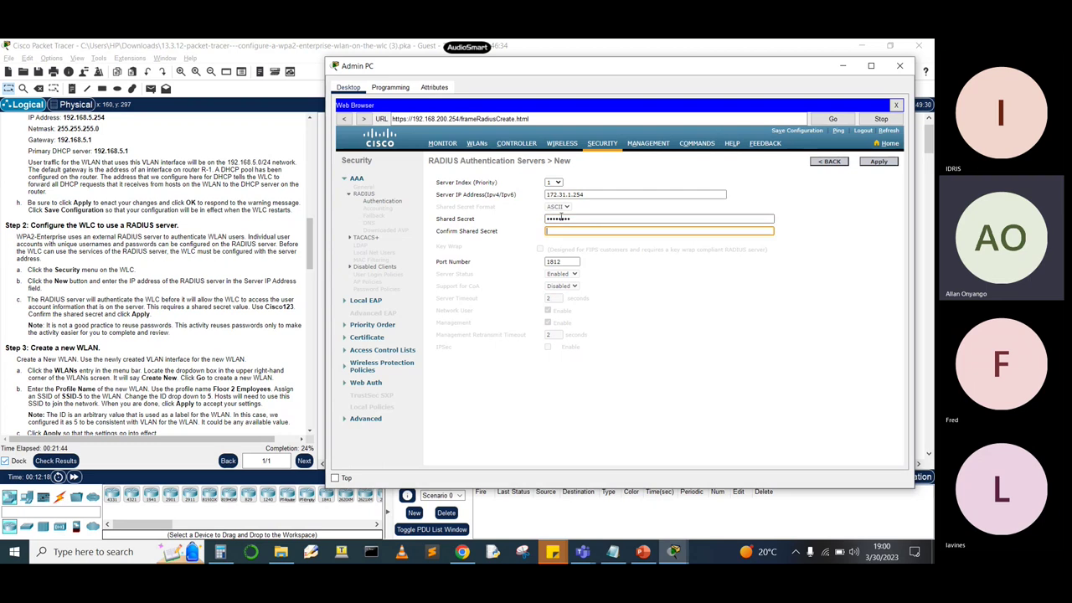
pyautogui.write('Cisco1')
pyautogui.click(876, 162)
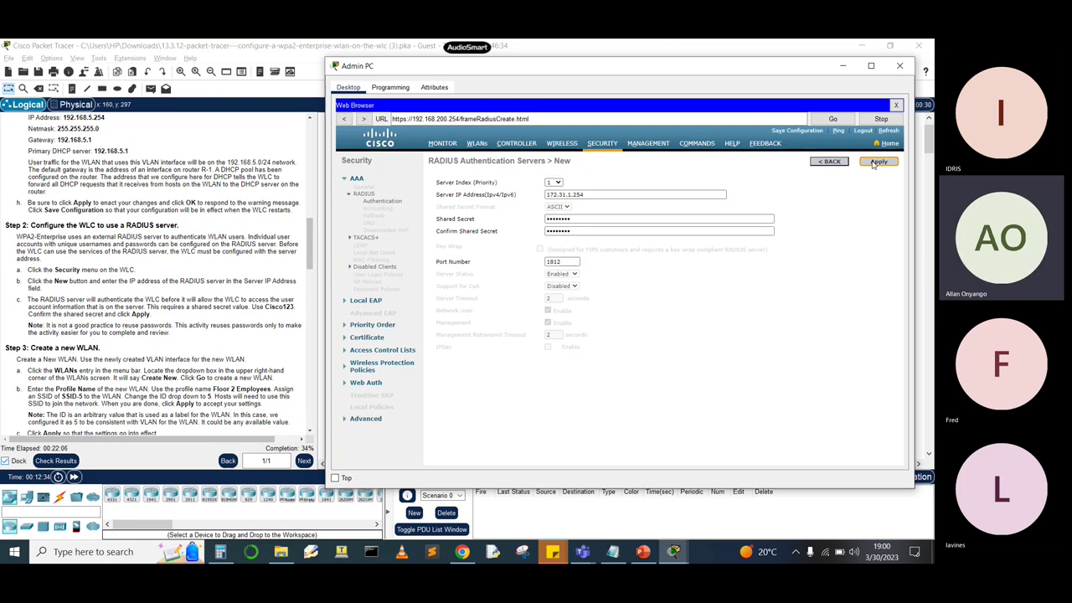
pyautogui.click(876, 162)
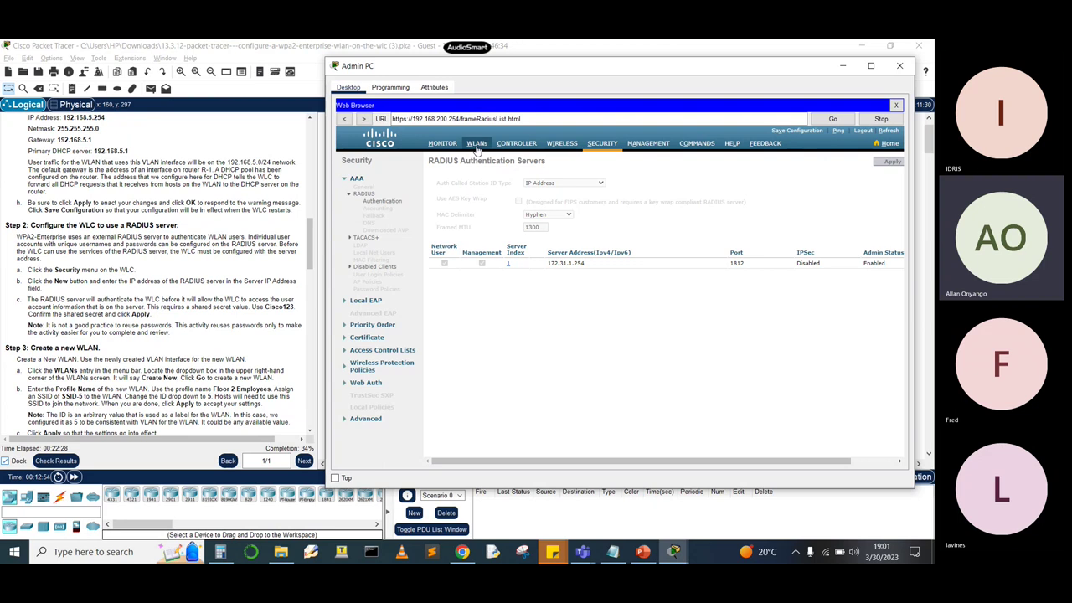
# Create WLAN profile 'Floor 2 Employees' with SSID 'SSID-5' and WLAN ID 5.
pyautogui.click(477, 144)
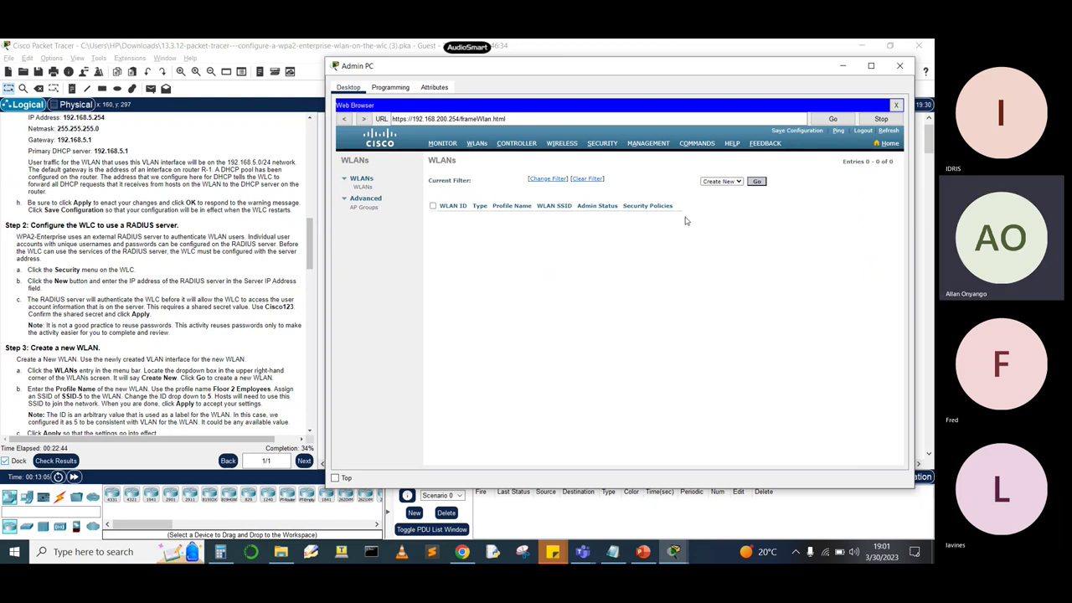
pyautogui.click(757, 183)
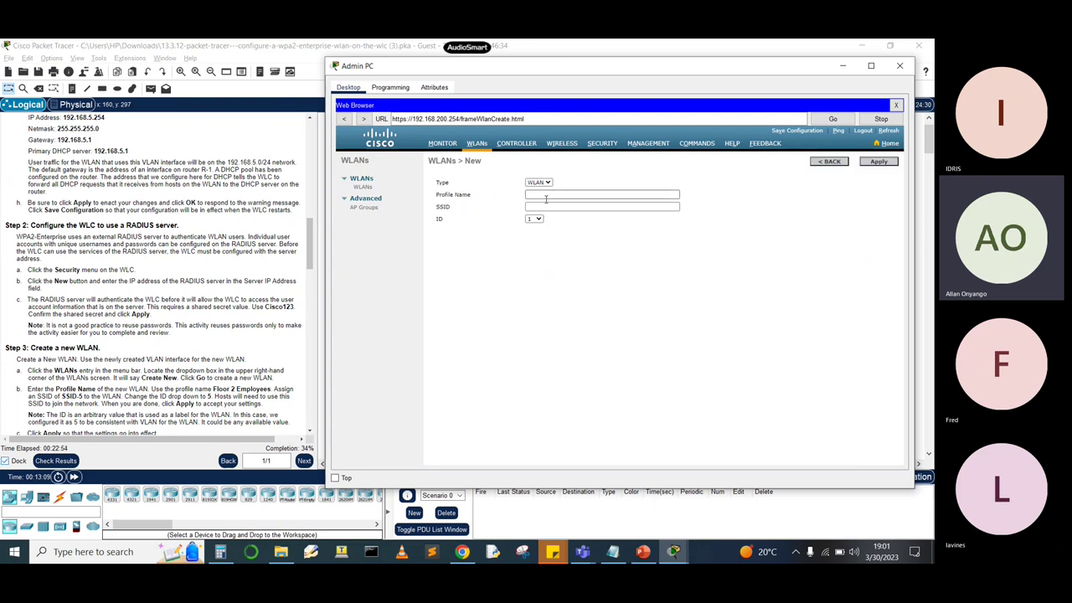
pyautogui.click(536, 194)
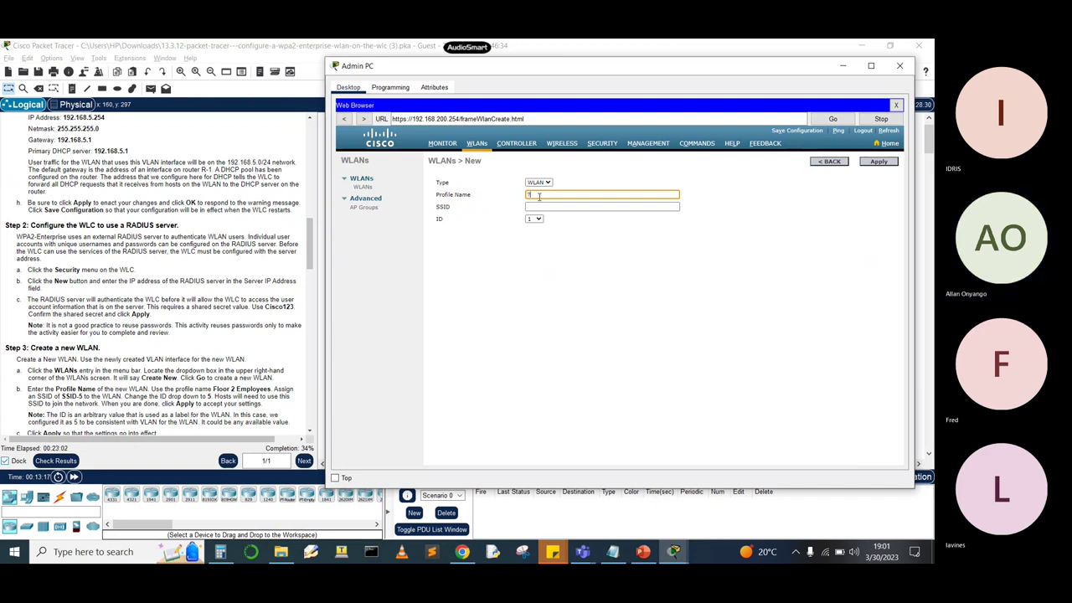
pyautogui.write('F')
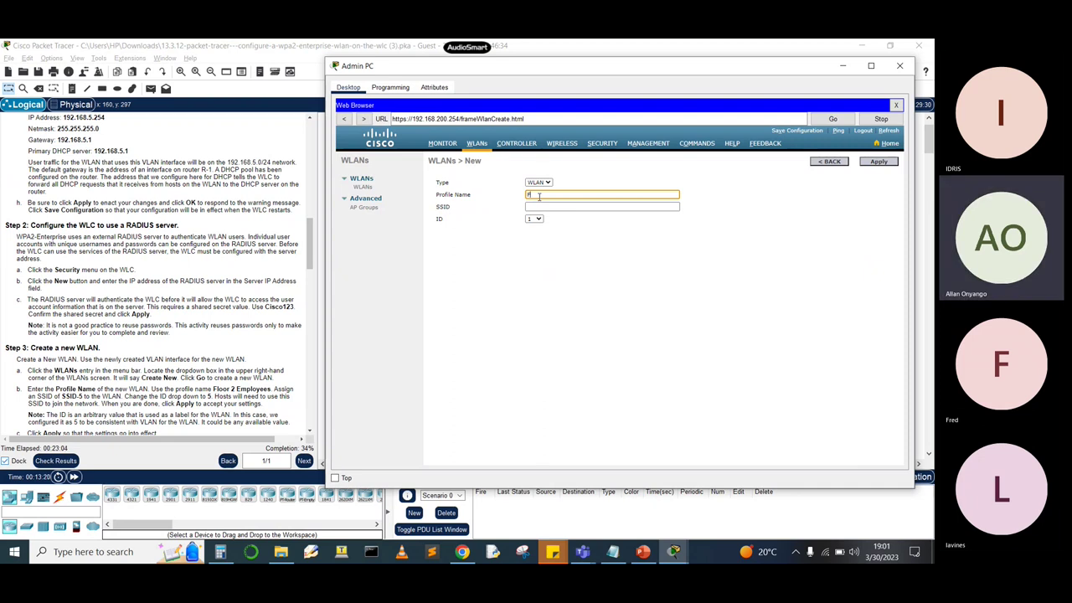
pyautogui.write('loor 2')
pyautogui.write('Employees')
pyautogui.press('Tab')
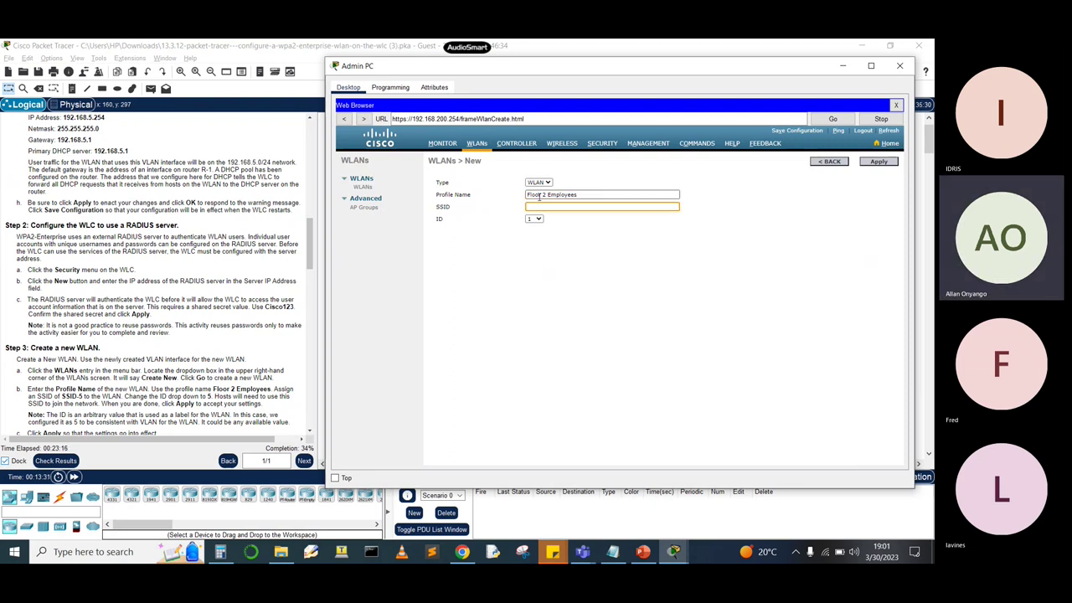
pyautogui.write('SS')
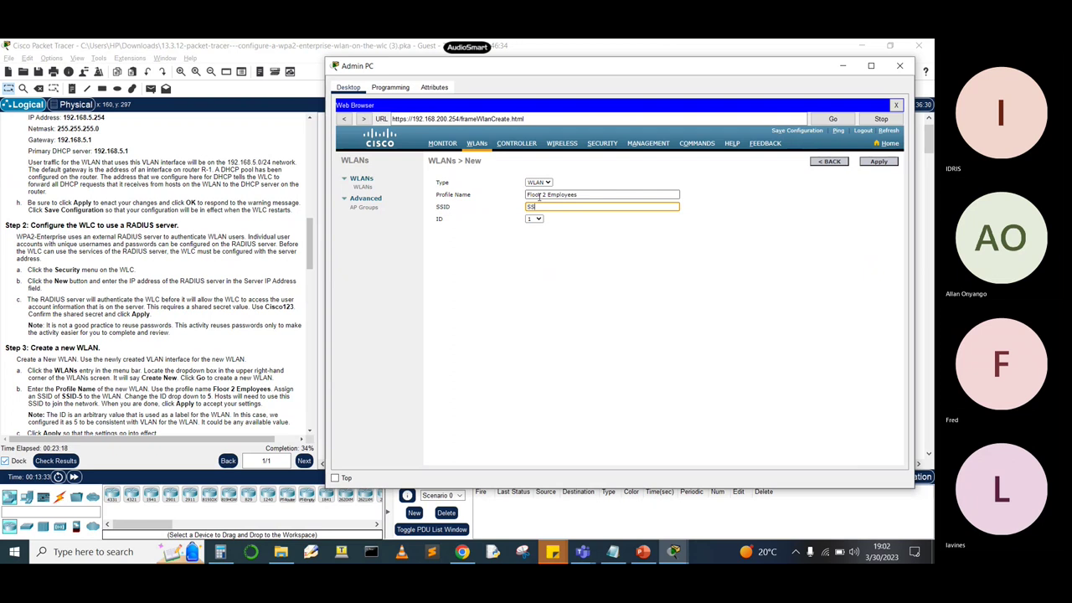
pyautogui.write('ID')
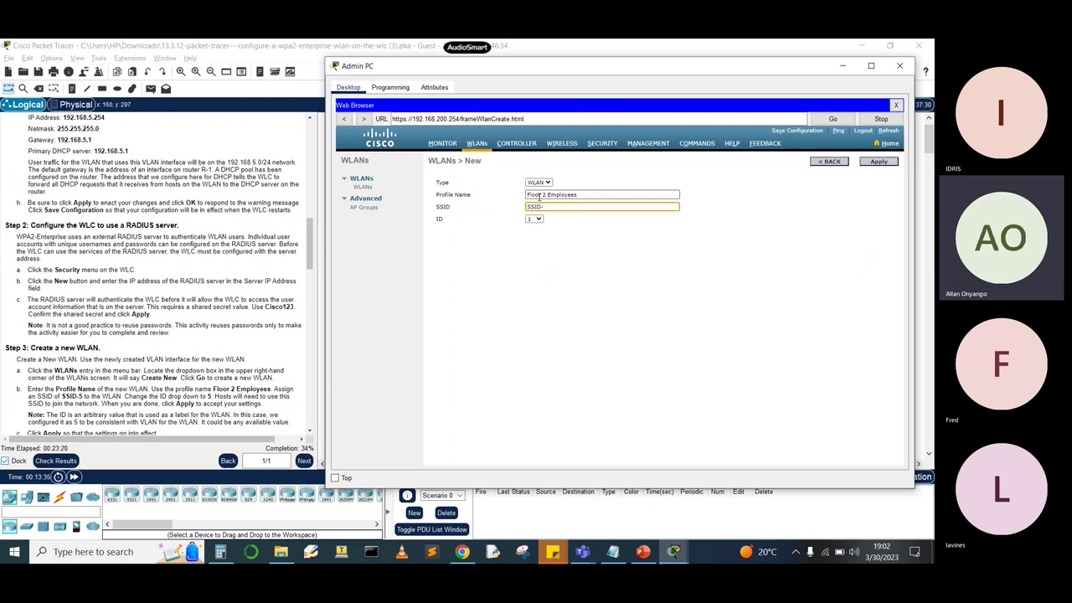
pyautogui.write('-5')
pyautogui.click(540, 220)
pyautogui.click(541, 256)
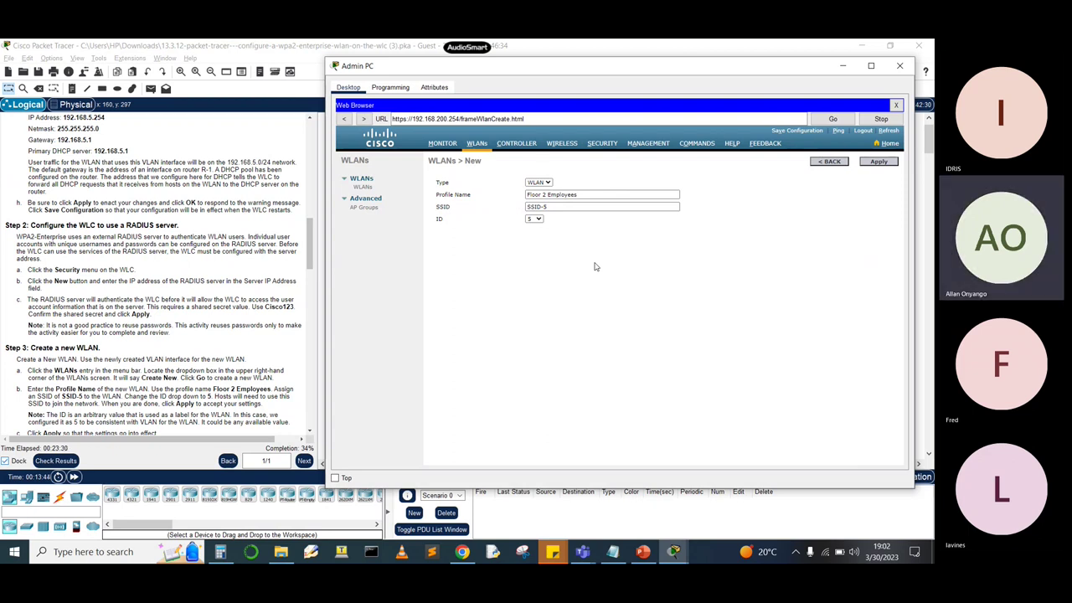
pyautogui.click(879, 164)
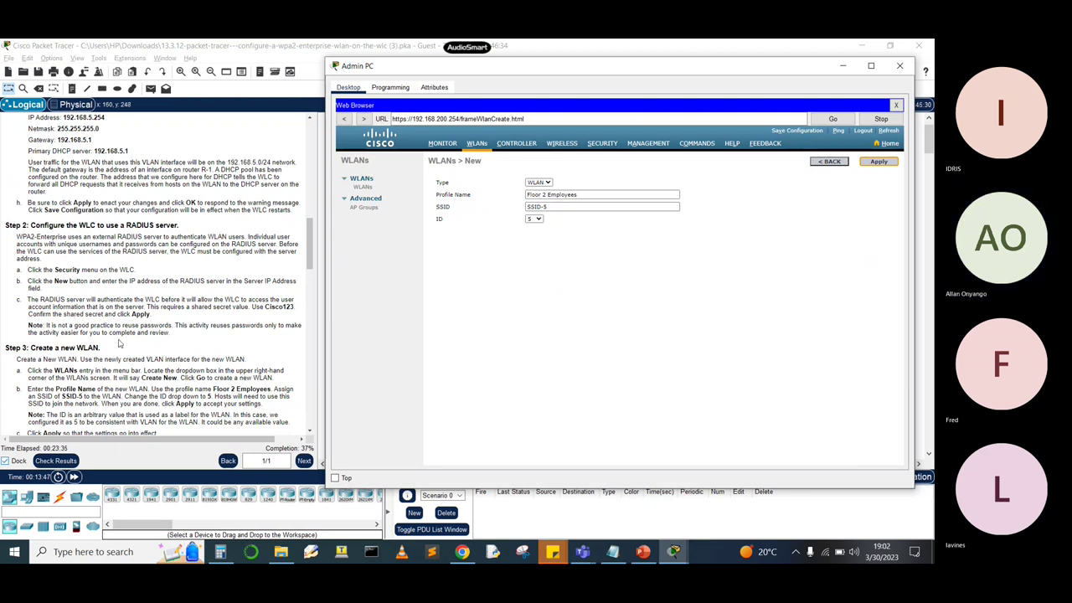
pyautogui.scroll(-1, 120, 343)
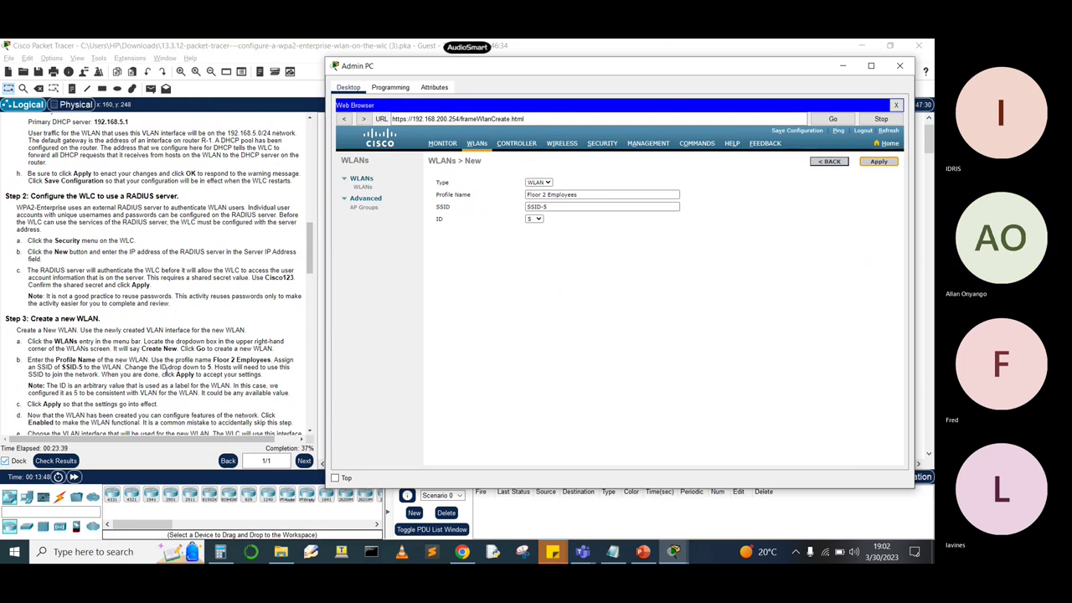
pyautogui.scroll(-1, 166, 373)
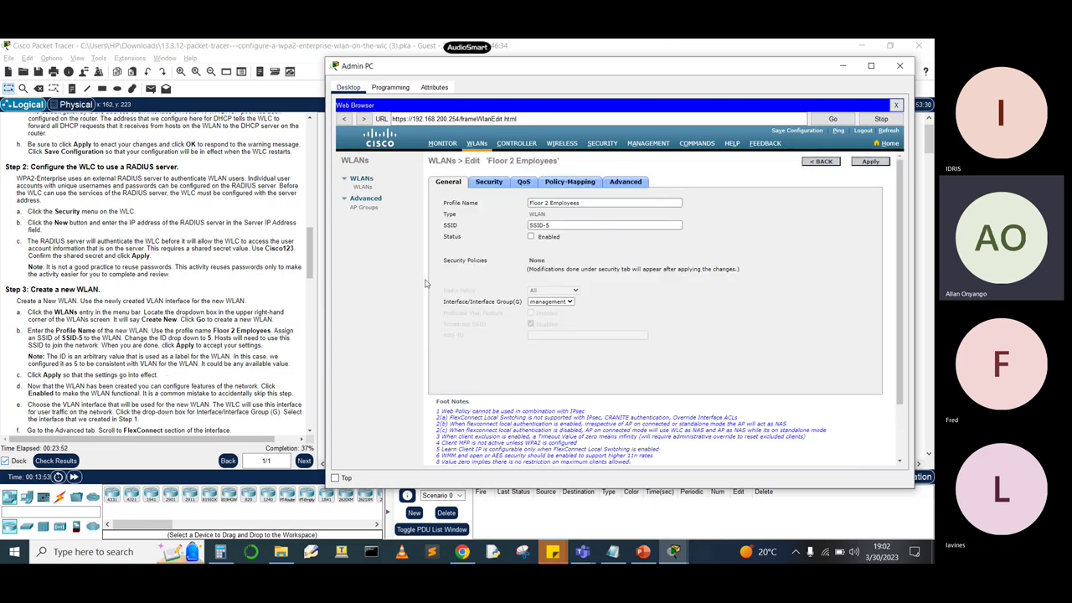
# Set the Floor 2 Employees WLAN status to Enabled and its interface to WLAN-5.
pyautogui.click(531, 237)
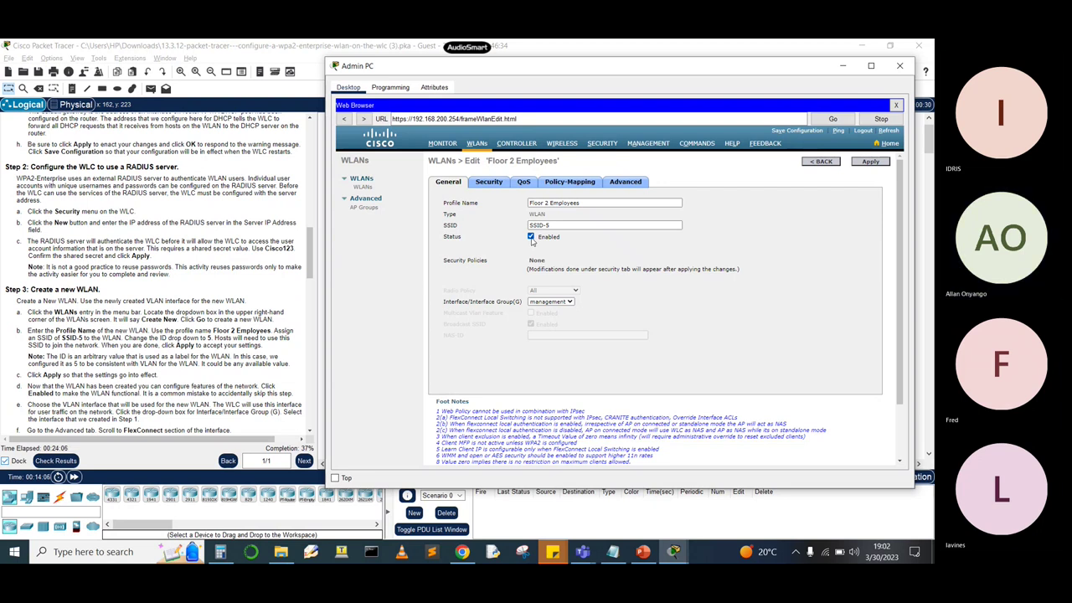
pyautogui.click(555, 302)
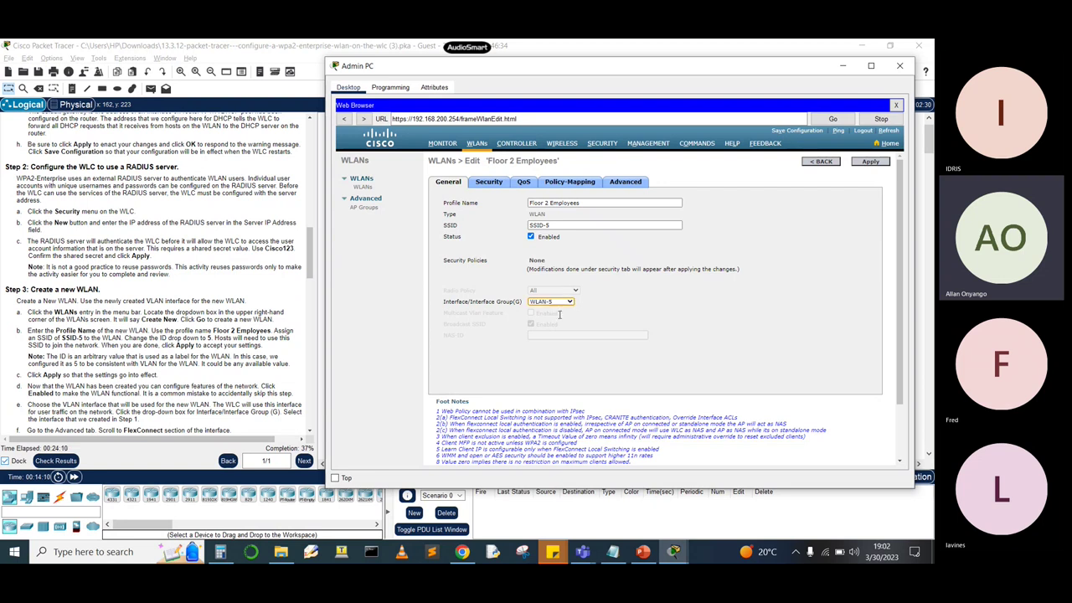
pyautogui.click(582, 322)
pyautogui.scroll(-1, 124, 381)
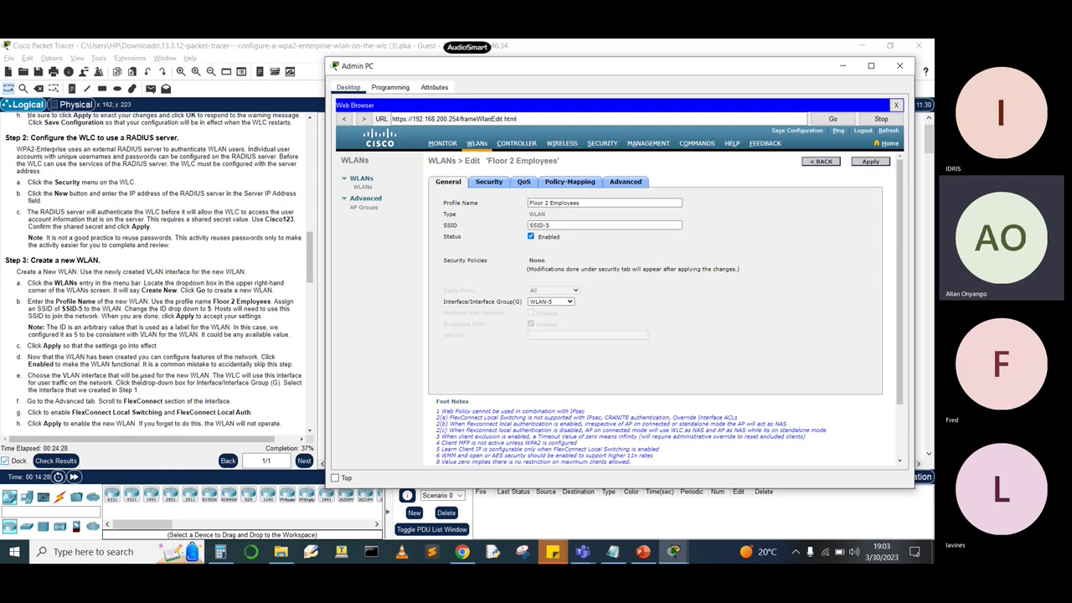
pyautogui.scroll(-2, 888, 276)
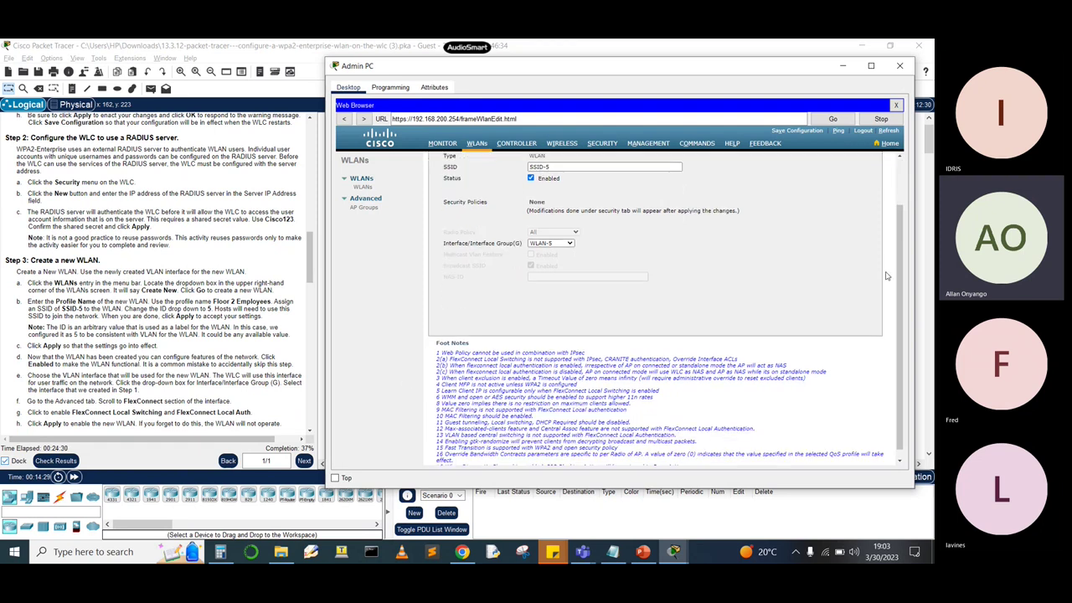
pyautogui.scroll(2, 888, 277)
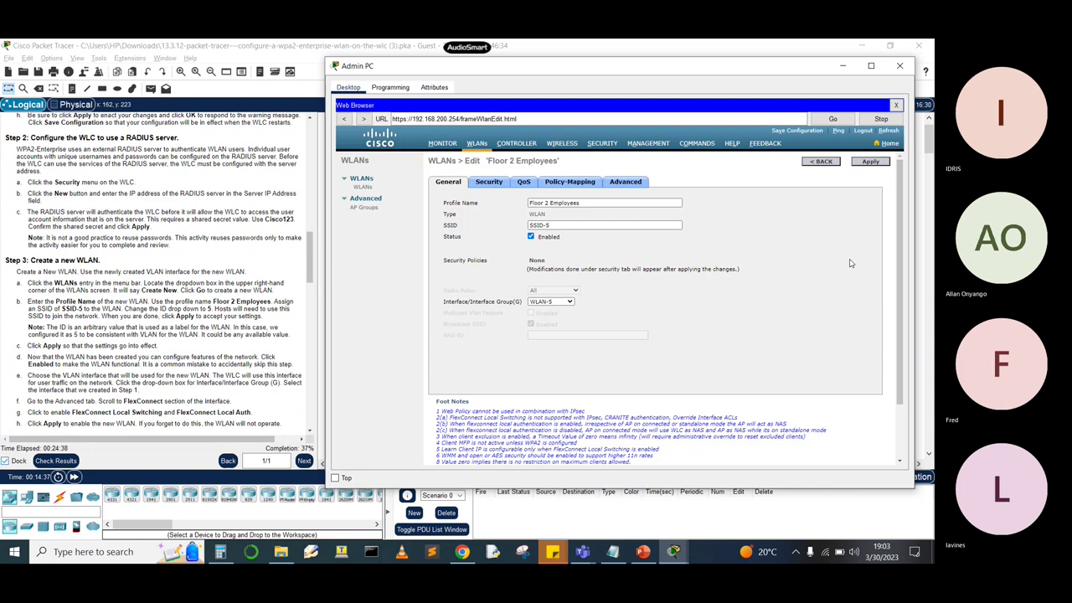
# Check FlexConnect Local Switching and Local Auth in the WLAN's Advanced settings and apply.
pyautogui.click(619, 183)
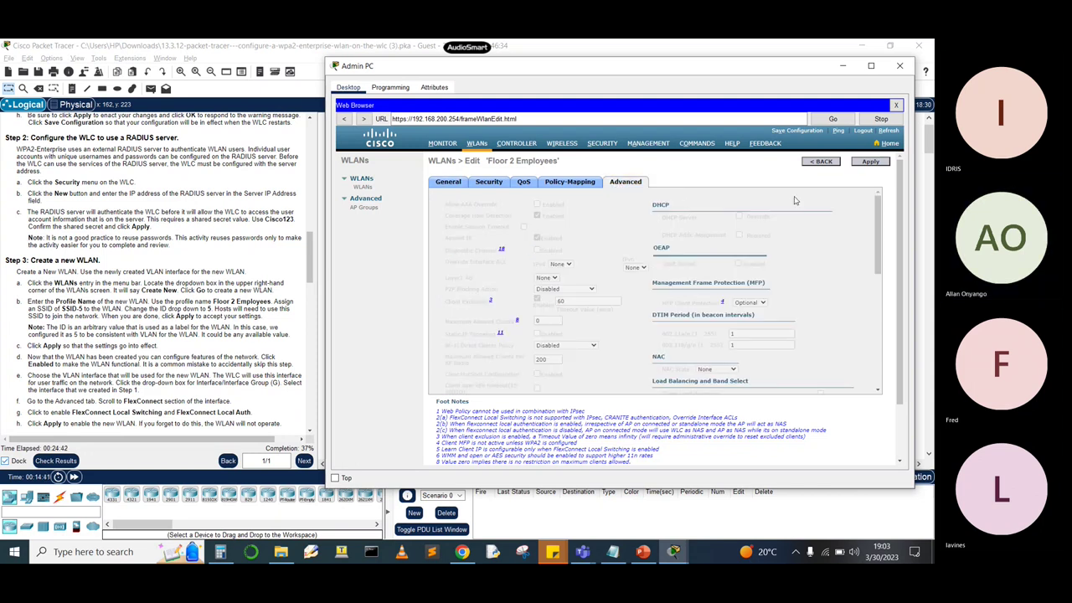
pyautogui.scroll(-10, 802, 227)
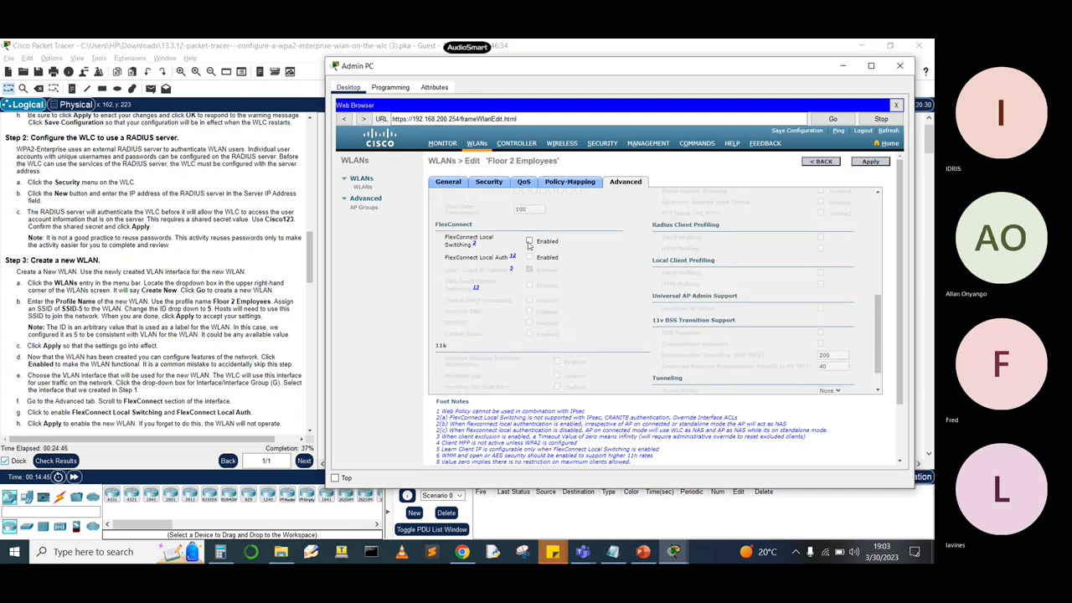
pyautogui.click(528, 241)
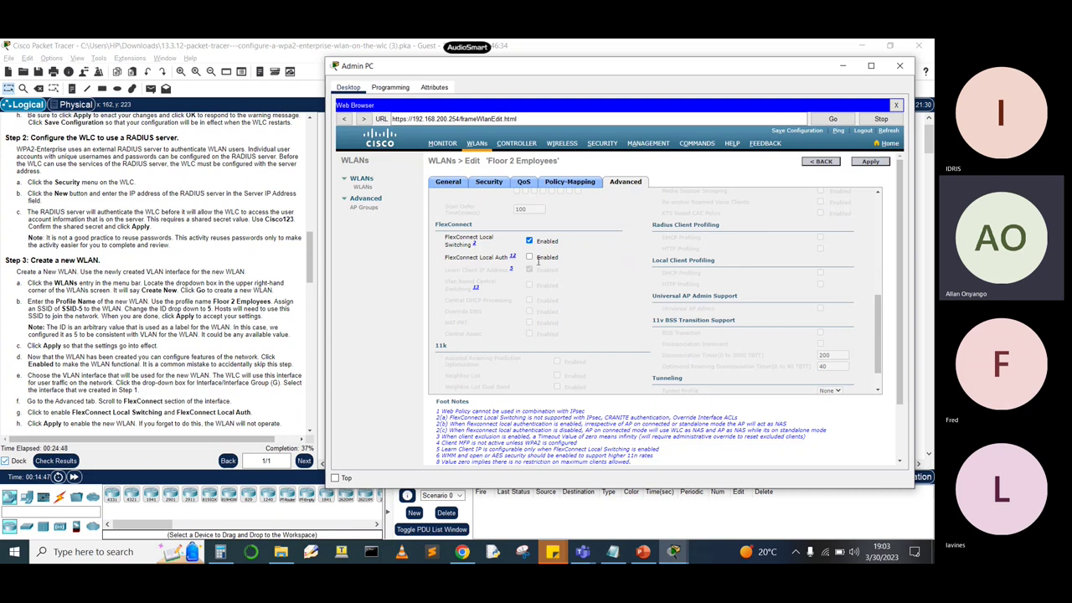
pyautogui.click(529, 257)
pyautogui.click(865, 165)
pyautogui.scroll(-3, 66, 348)
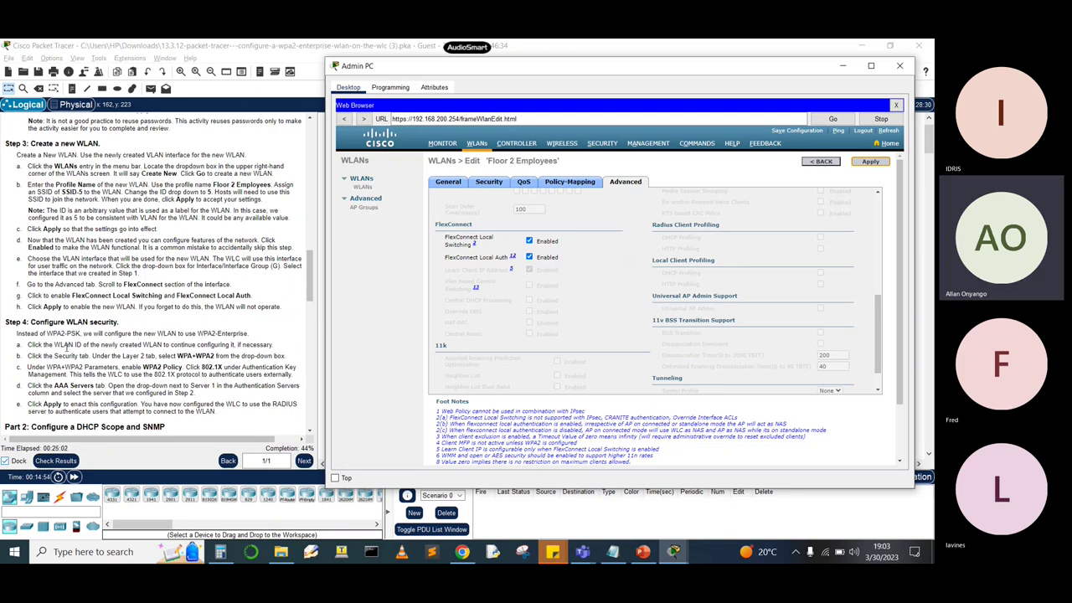
pyautogui.scroll(-1, 66, 345)
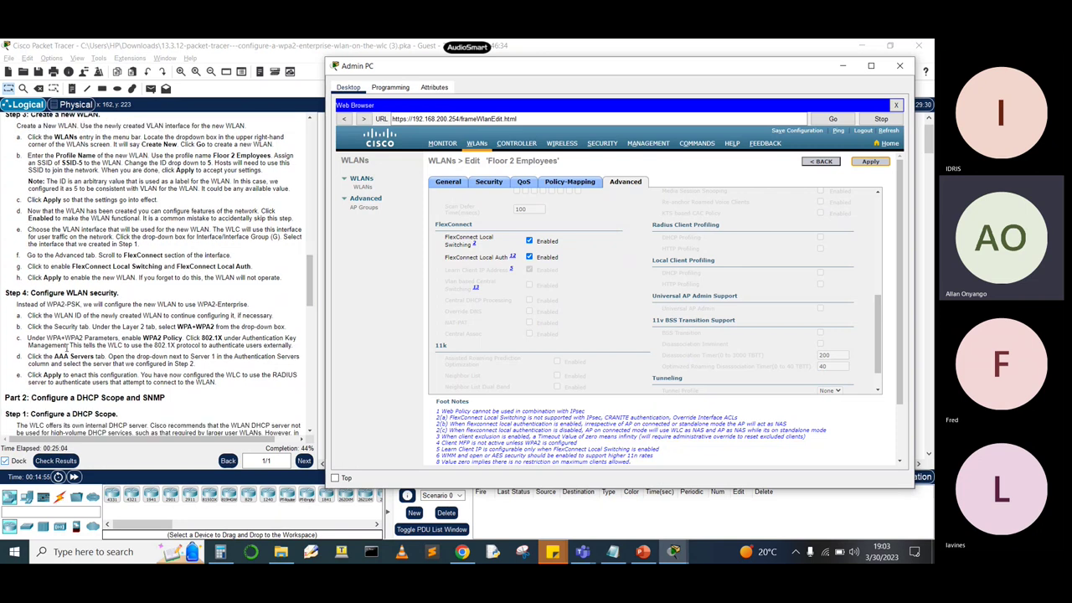
pyautogui.scroll(-4, 66, 348)
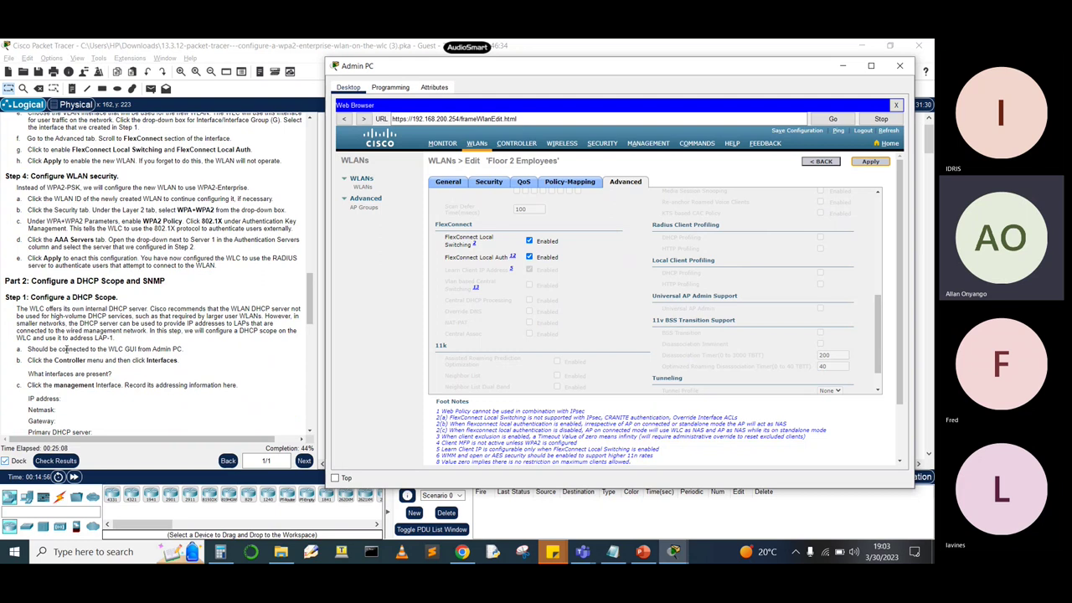
pyautogui.scroll(2, 67, 350)
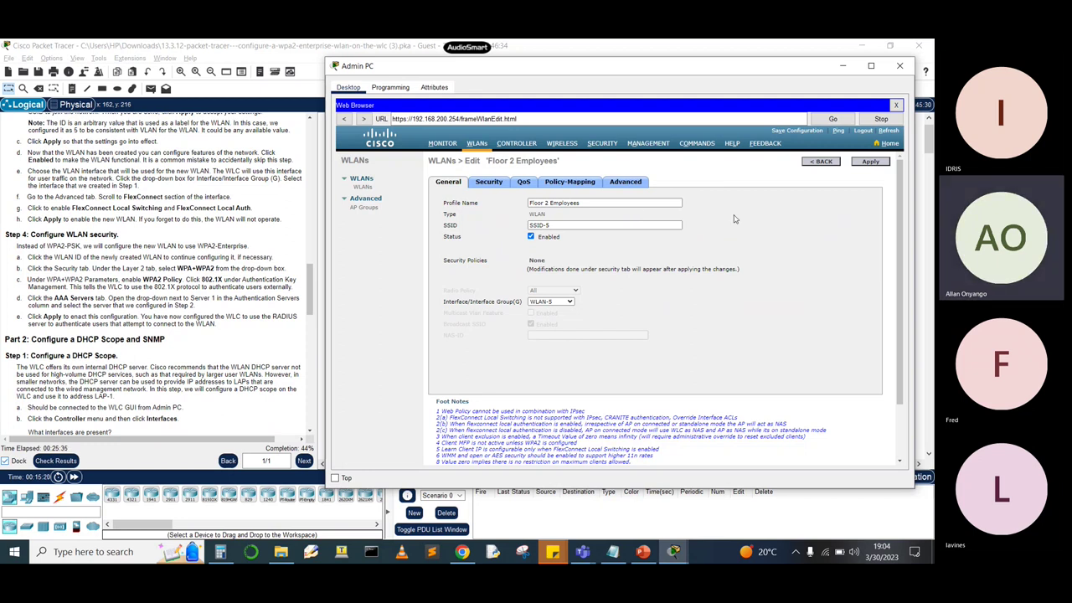
# Set Layer 2 security to WPA+WPA2 with only WPA2 Policy (AES) and 802.1X key management.
pyautogui.click(491, 184)
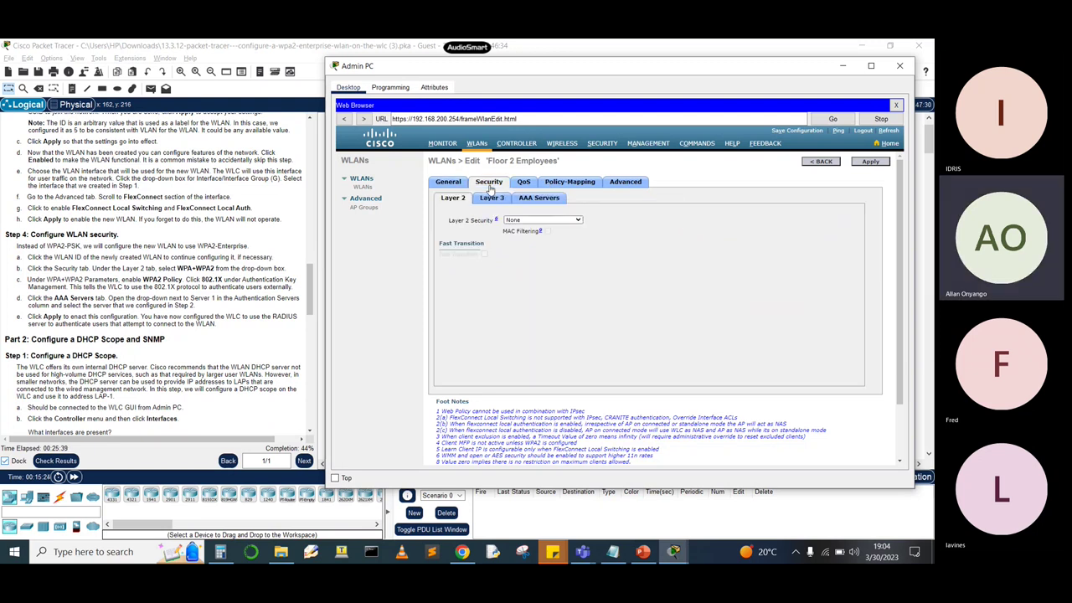
pyautogui.click(548, 220)
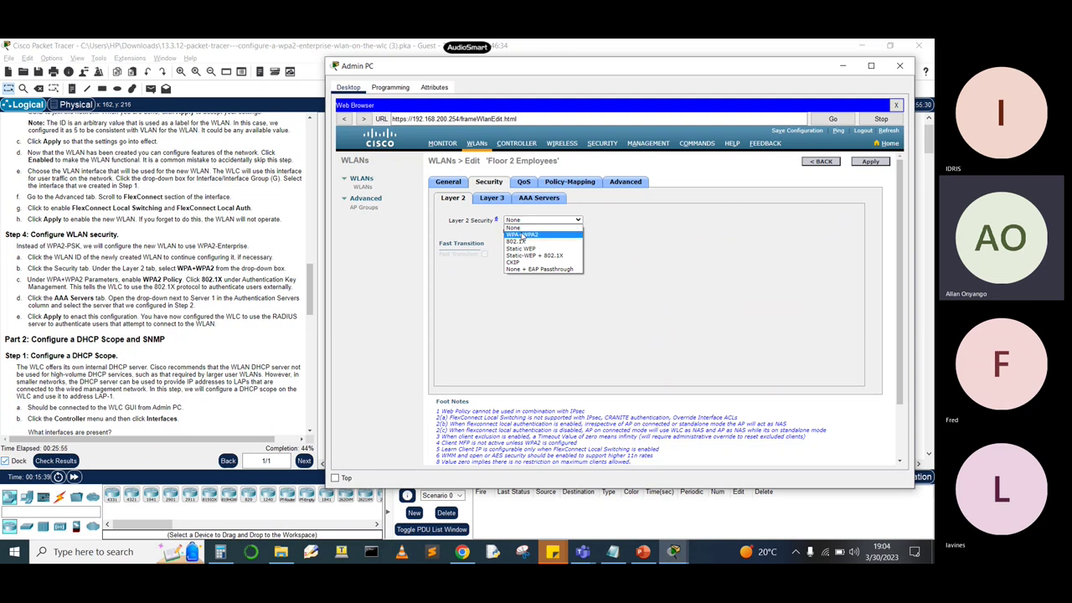
pyautogui.click(523, 236)
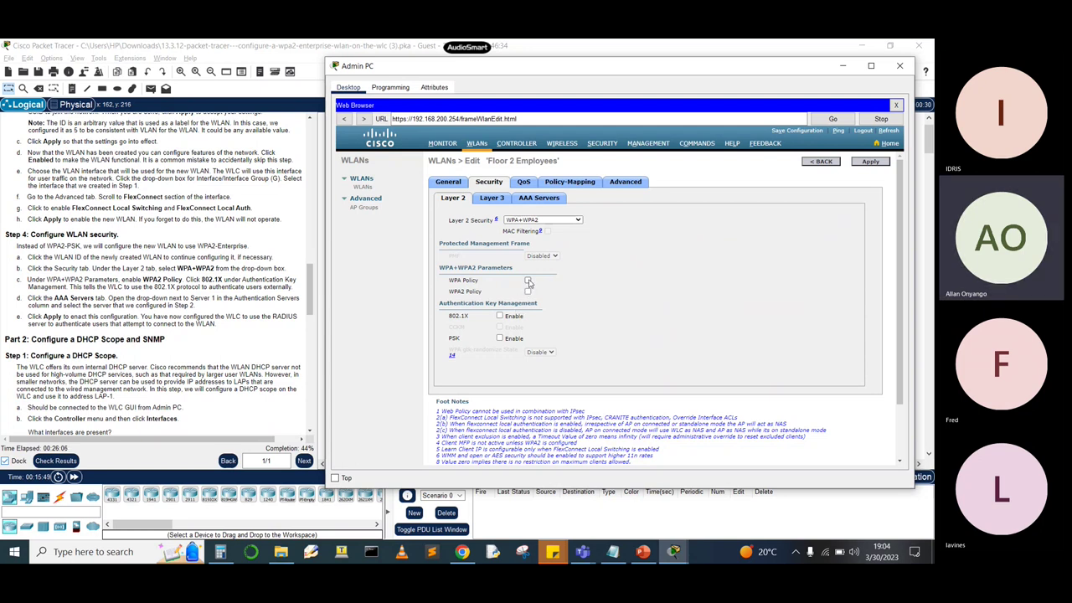
pyautogui.click(528, 281)
pyautogui.click(527, 281)
pyautogui.click(528, 291)
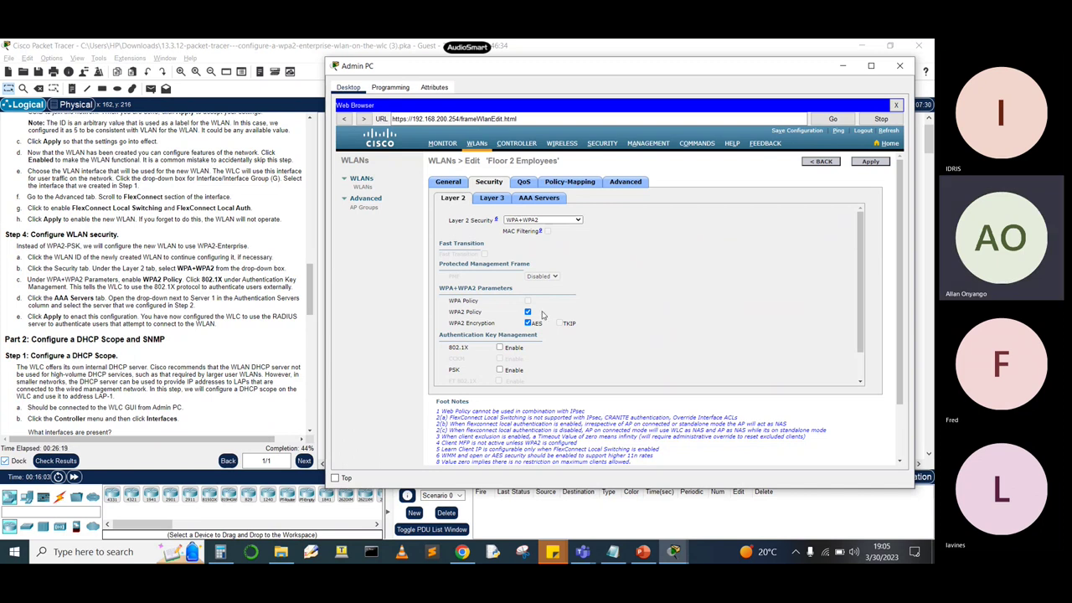
pyautogui.click(501, 348)
pyautogui.scroll(-2, 593, 350)
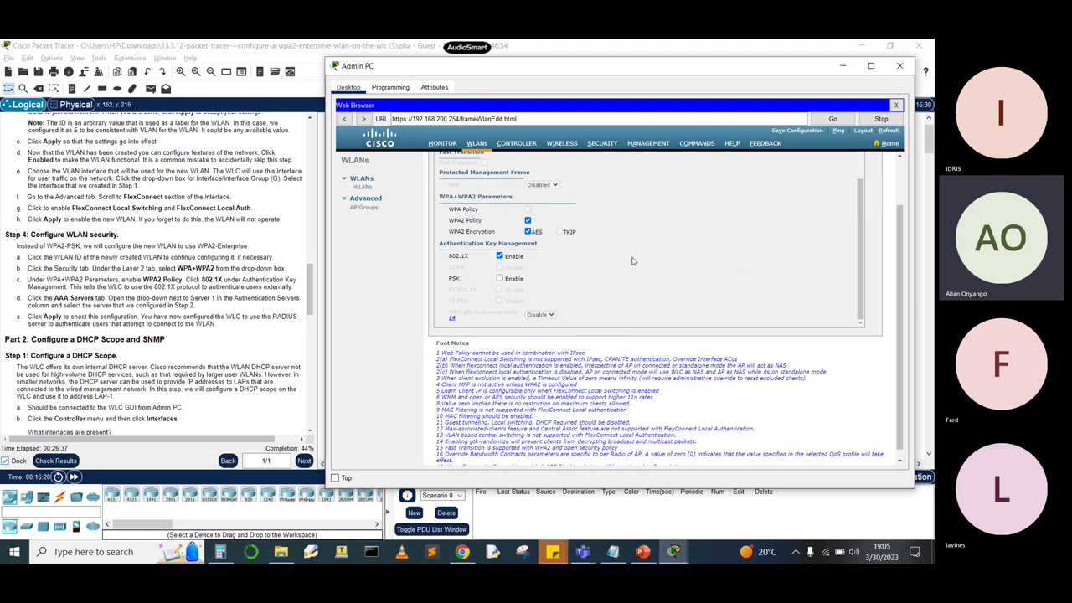
pyautogui.scroll(1, 633, 261)
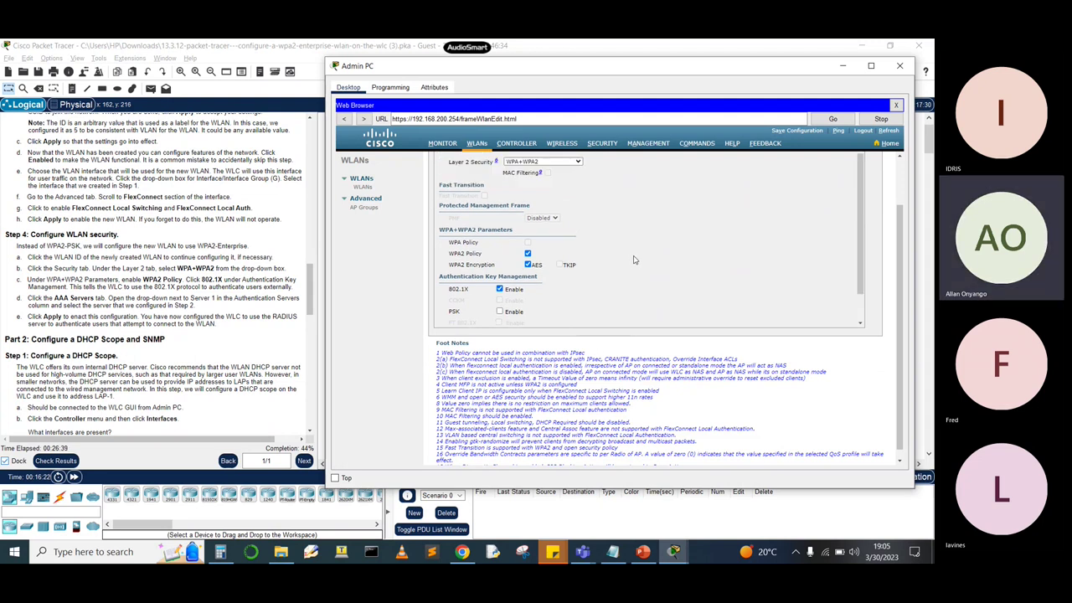
pyautogui.scroll(2, 634, 259)
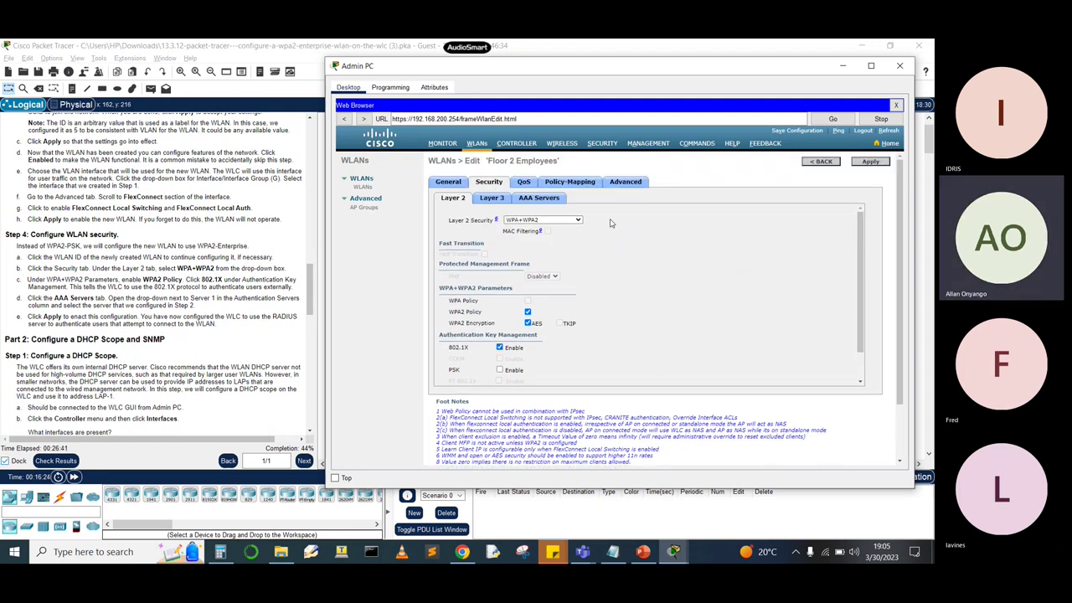
# Choose RADIUS 172.31.1.254 port 1812 as AAA Server 1, then apply and confirm.
pyautogui.click(540, 199)
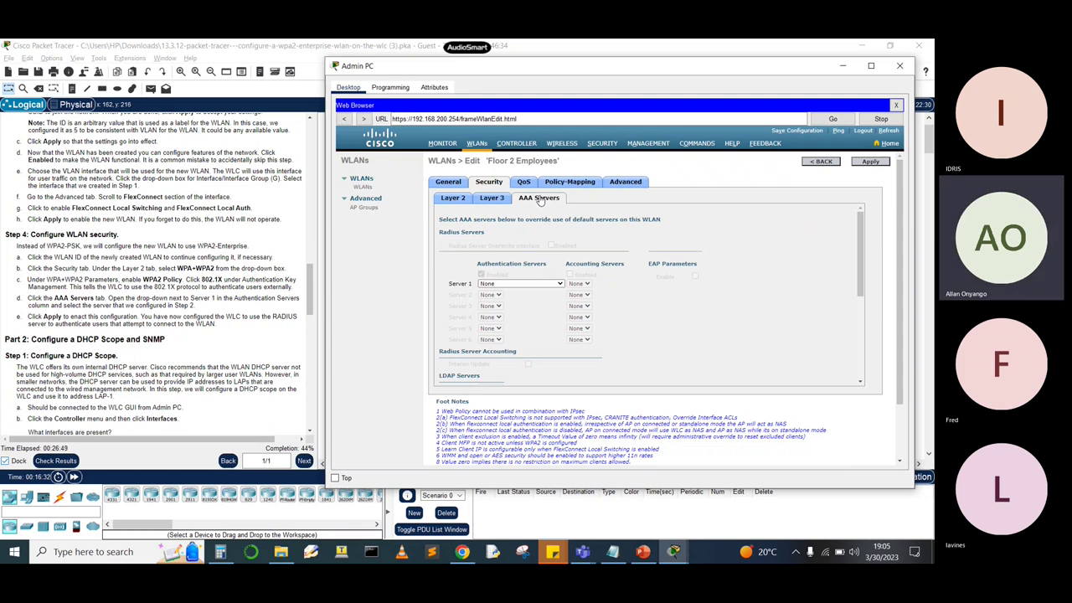
pyautogui.click(536, 284)
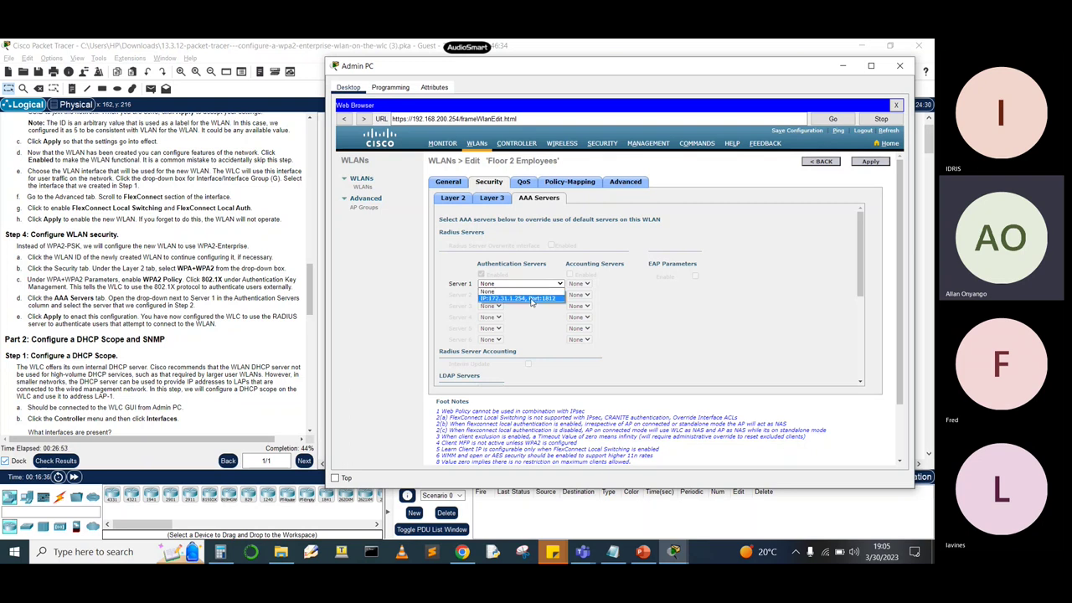
pyautogui.click(531, 299)
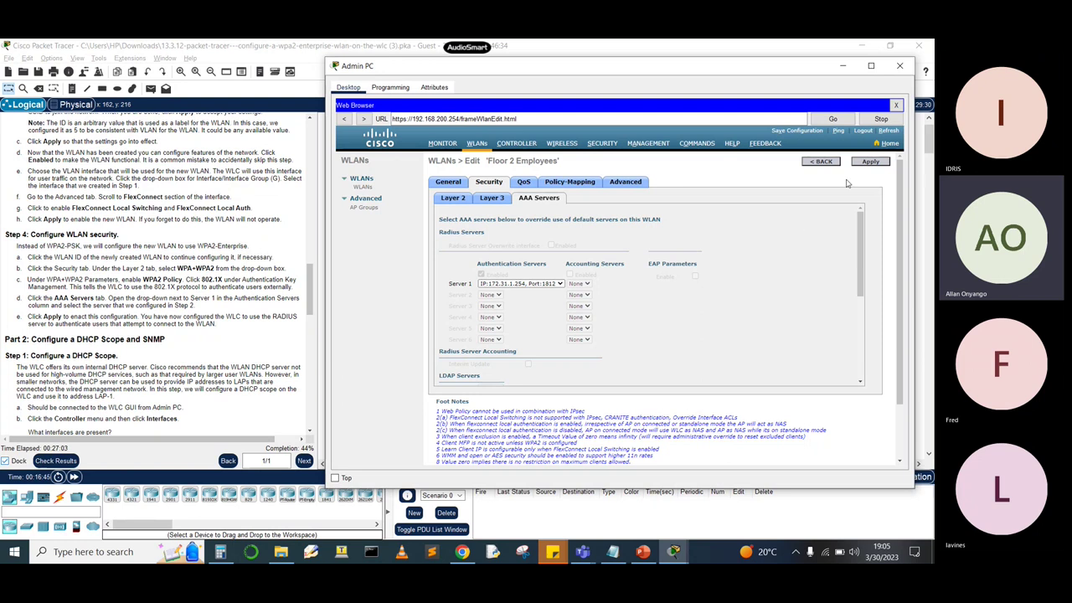
pyautogui.click(871, 162)
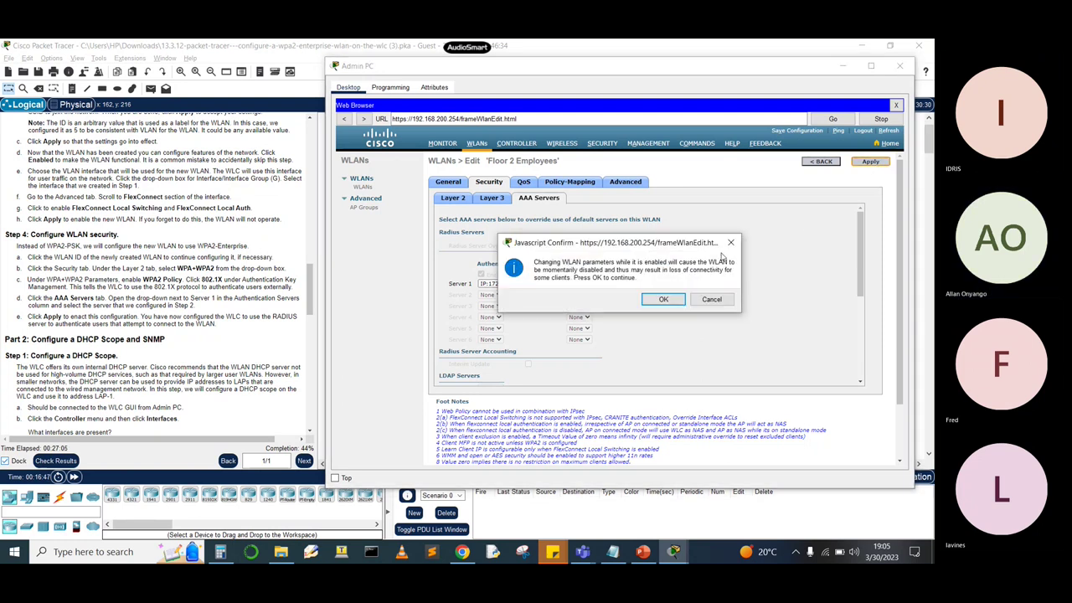
pyautogui.click(662, 299)
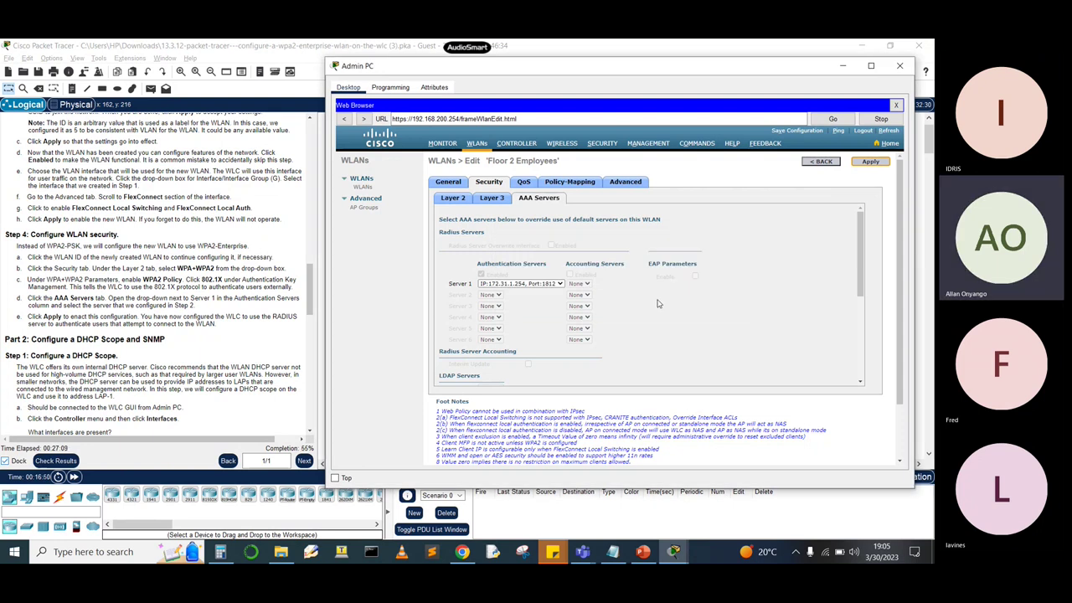
pyautogui.scroll(-1, 728, 299)
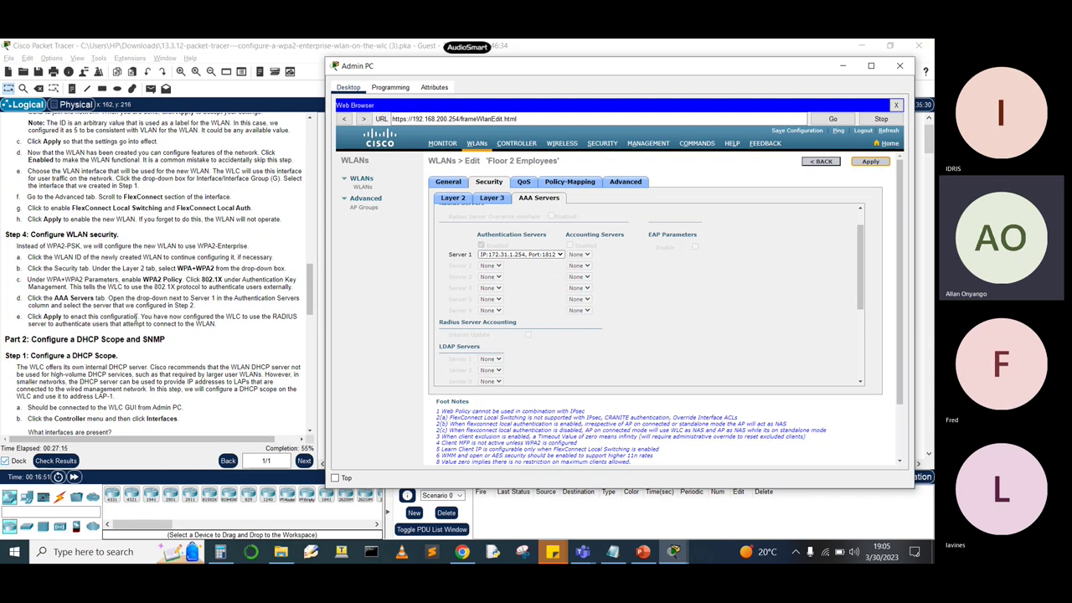
pyautogui.scroll(-1, 138, 319)
pyautogui.scroll(-3, 136, 322)
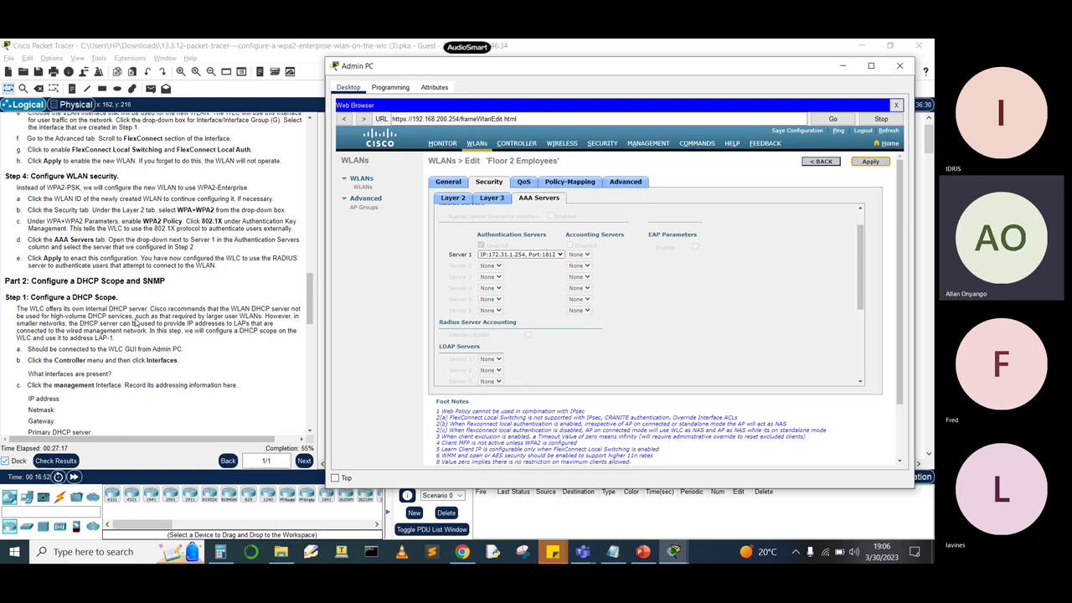
# Scroll the Floor 2 Employees General page to check its [WPA2][Auth(802.1X)] security policies.
pyautogui.scroll(-1, 134, 320)
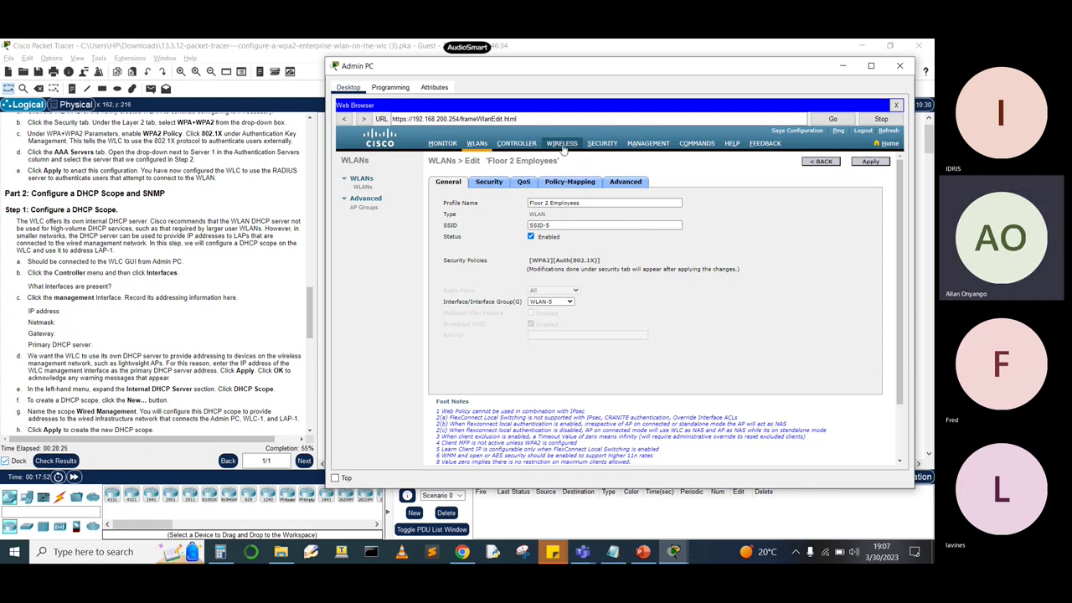
# Open CONTROLLER > Interfaces > management and review its IP, netmask, gateway and DHCP fields.
pyautogui.click(526, 146)
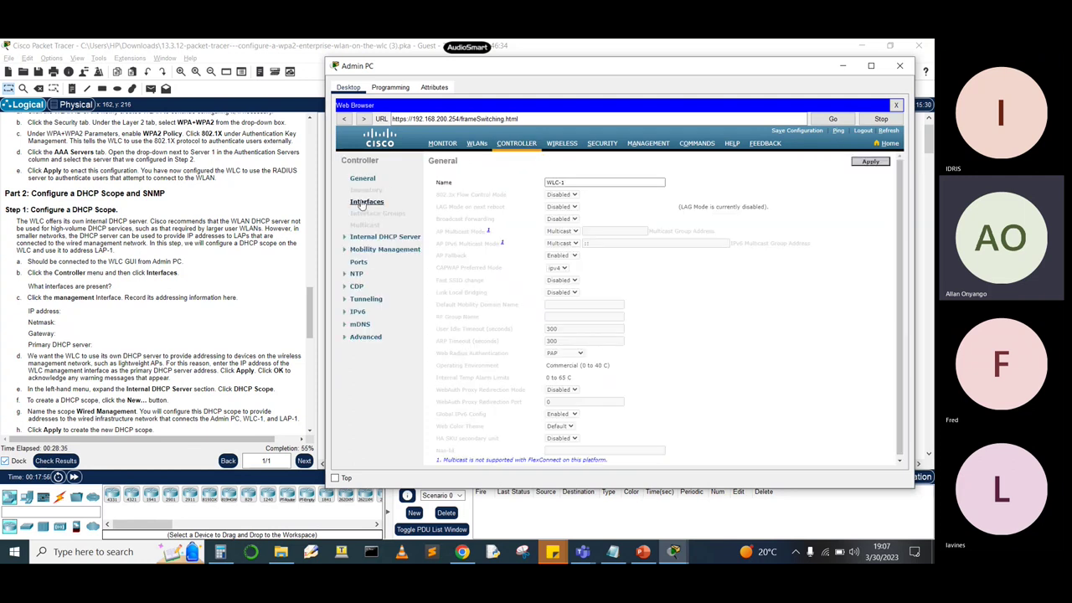
pyautogui.click(364, 202)
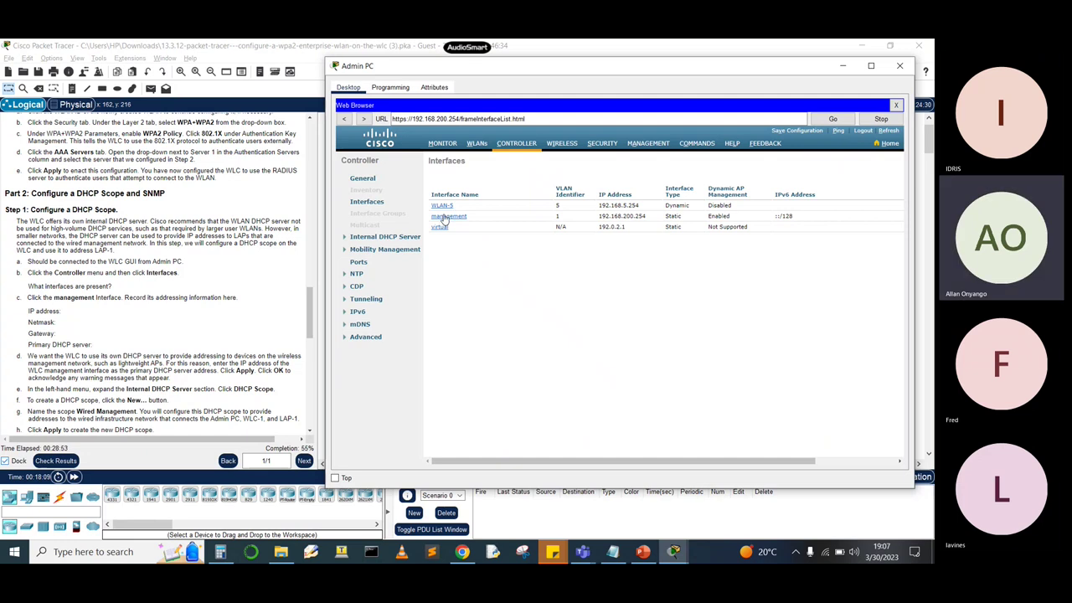
pyautogui.click(443, 217)
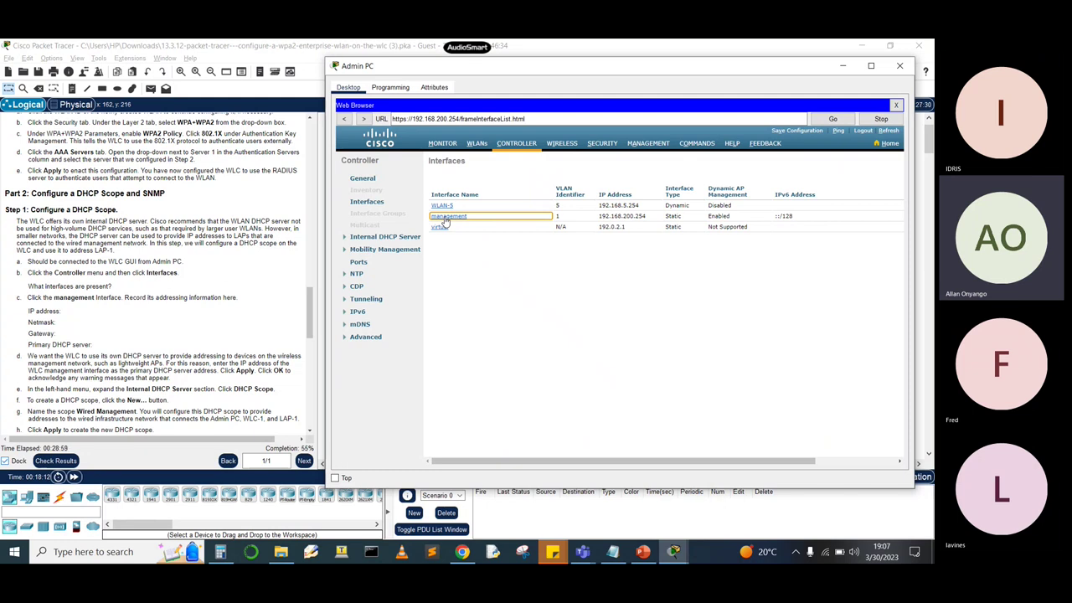
pyautogui.click(451, 215)
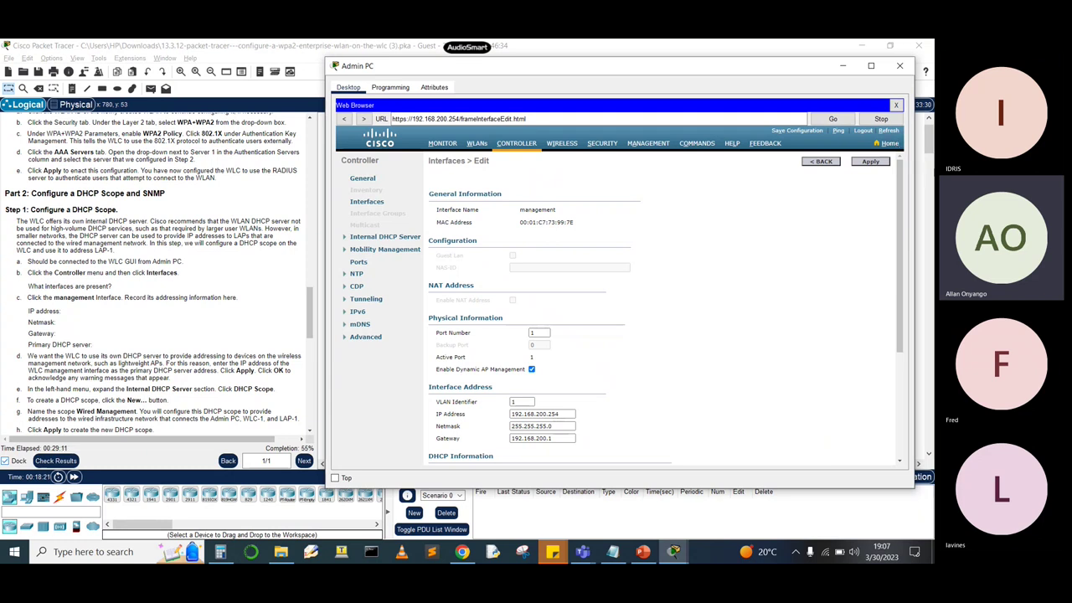
pyautogui.scroll(-2, 637, 352)
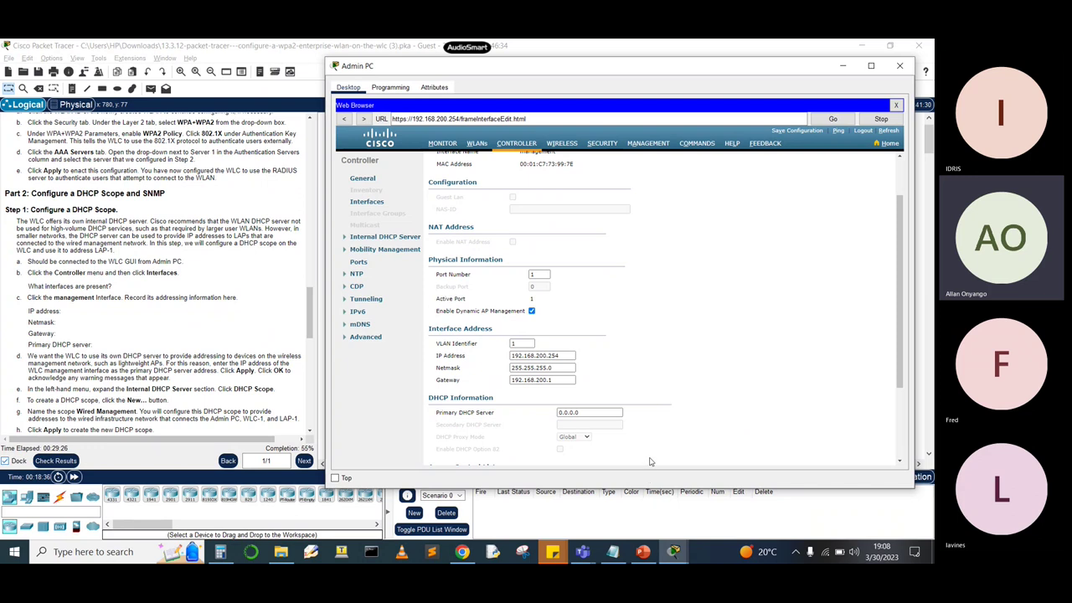
pyautogui.scroll(2, 686, 271)
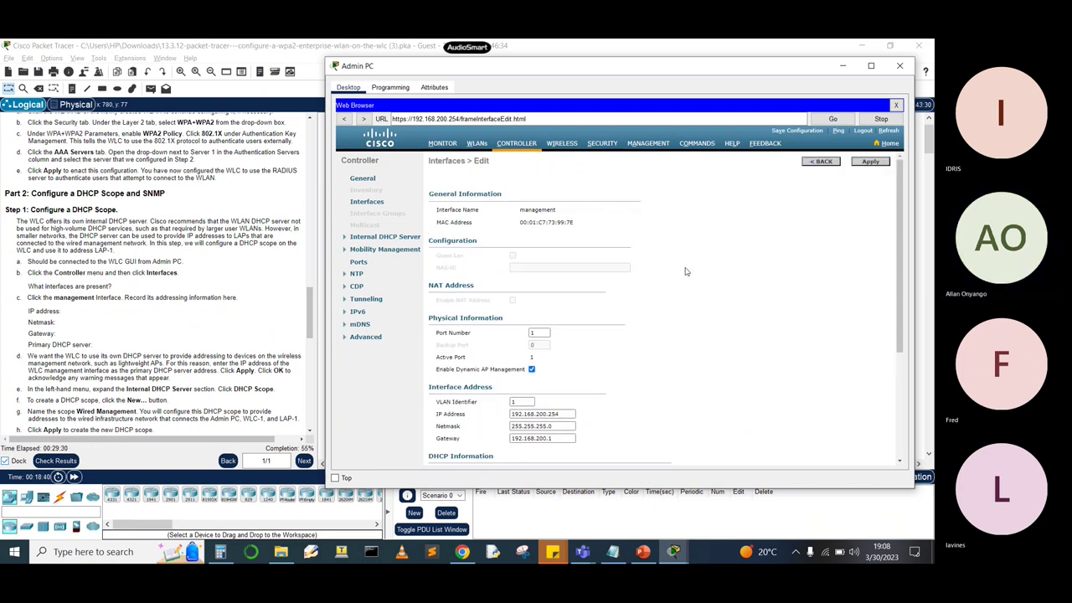
pyautogui.scroll(-5, 687, 277)
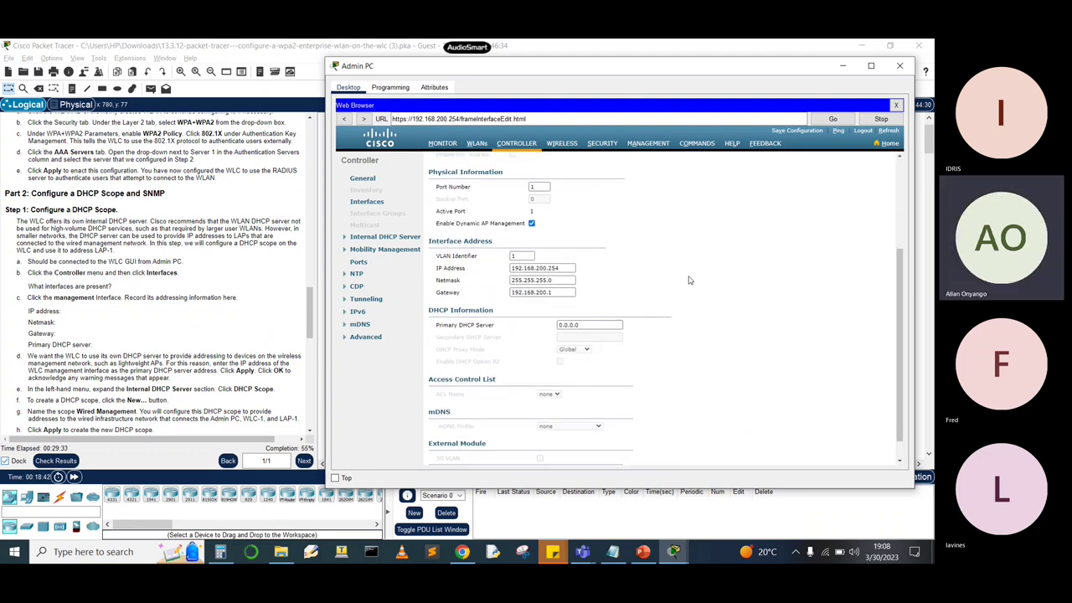
pyautogui.scroll(3, 688, 280)
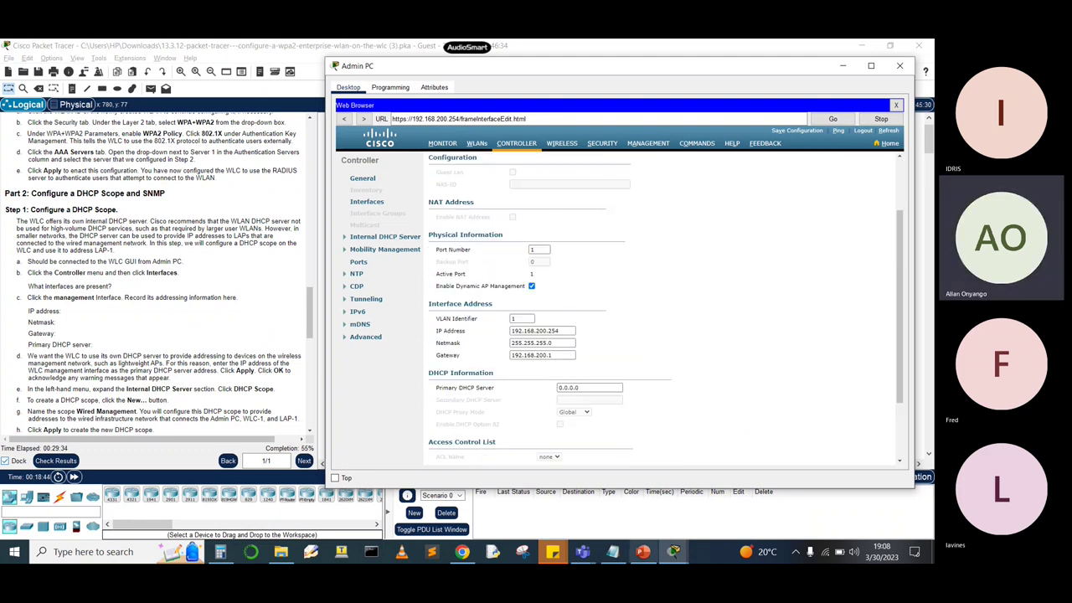
pyautogui.click(613, 551)
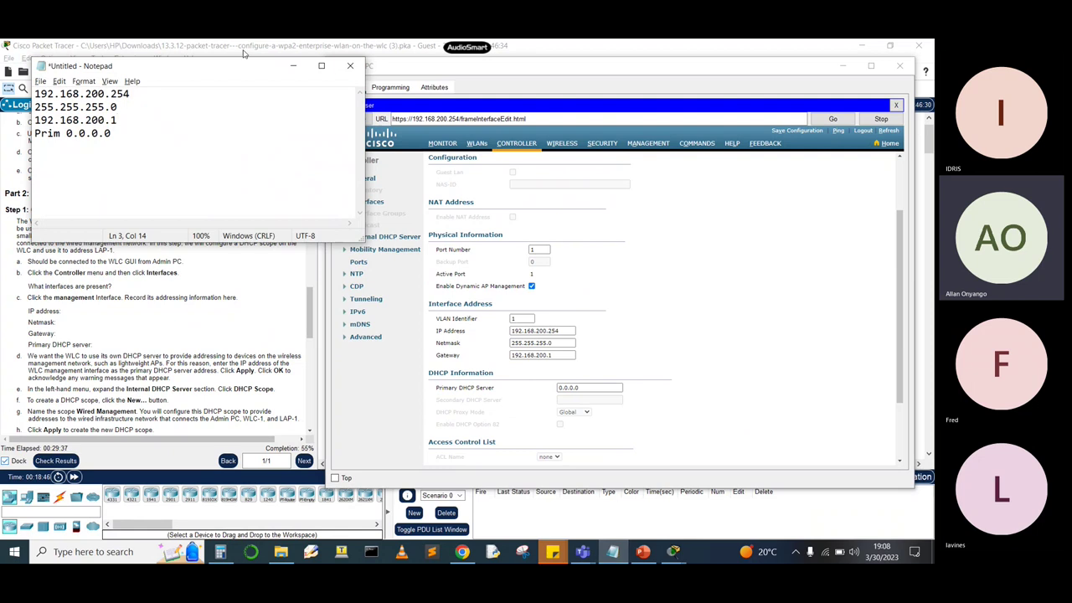
pyautogui.moveTo(210, 73); pyautogui.dragTo(756, 155)
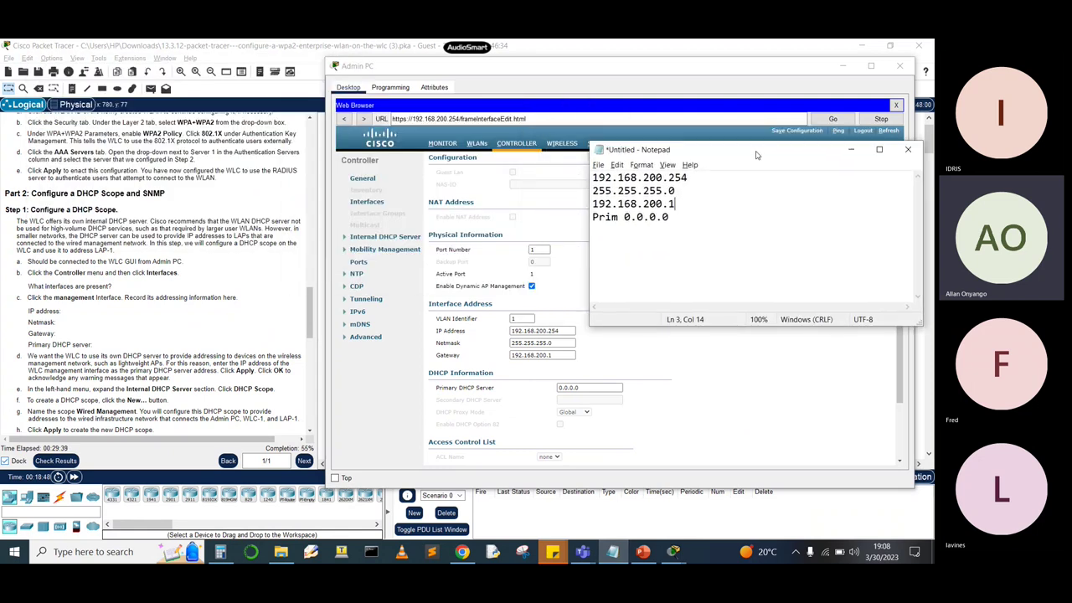
pyautogui.click(591, 177)
pyautogui.click(676, 190)
pyautogui.moveTo(675, 203); pyautogui.dragTo(650, 204)
pyautogui.click(649, 204)
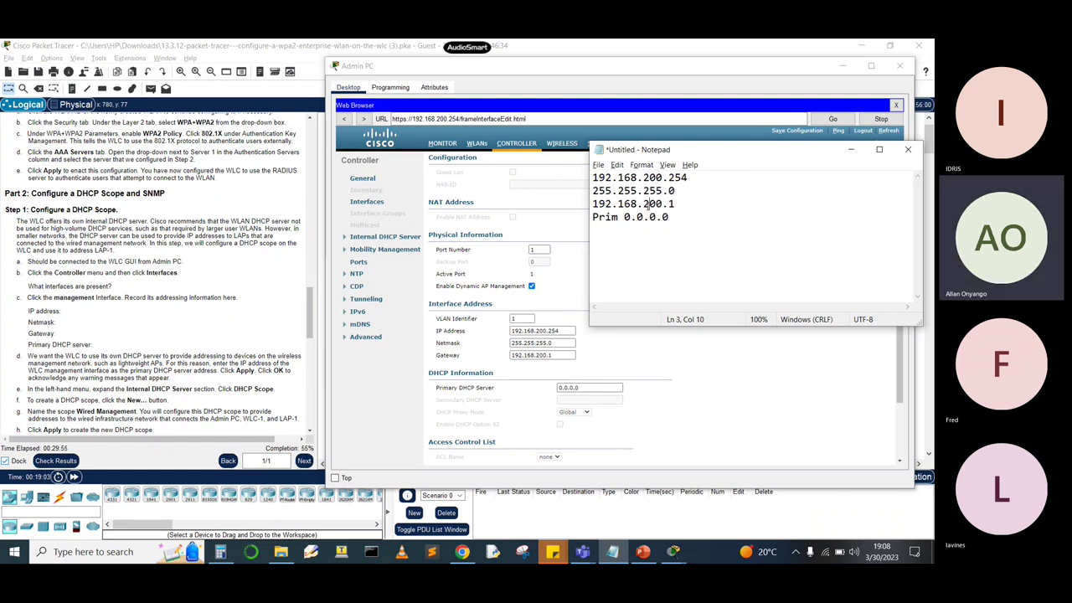
pyautogui.click(587, 387)
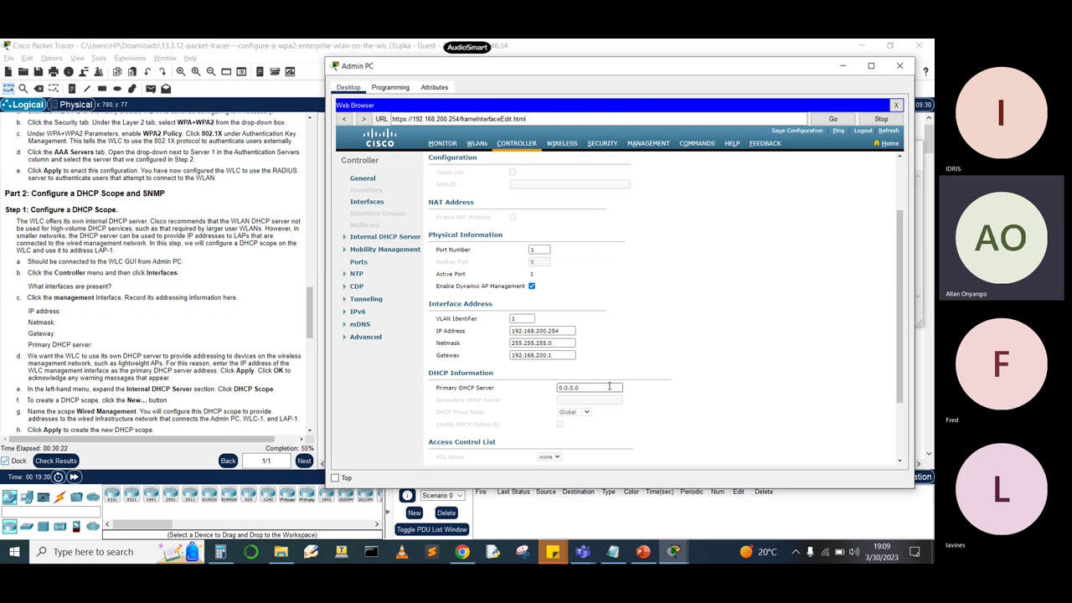
# Change the primary DHCP server from 0.0.0.0 to 192.168.200.254, apply, and accept both warnings.
pyautogui.moveTo(600, 387); pyautogui.dragTo(558, 388)
pyautogui.press('BackSpace')
pyautogui.write('192.168')
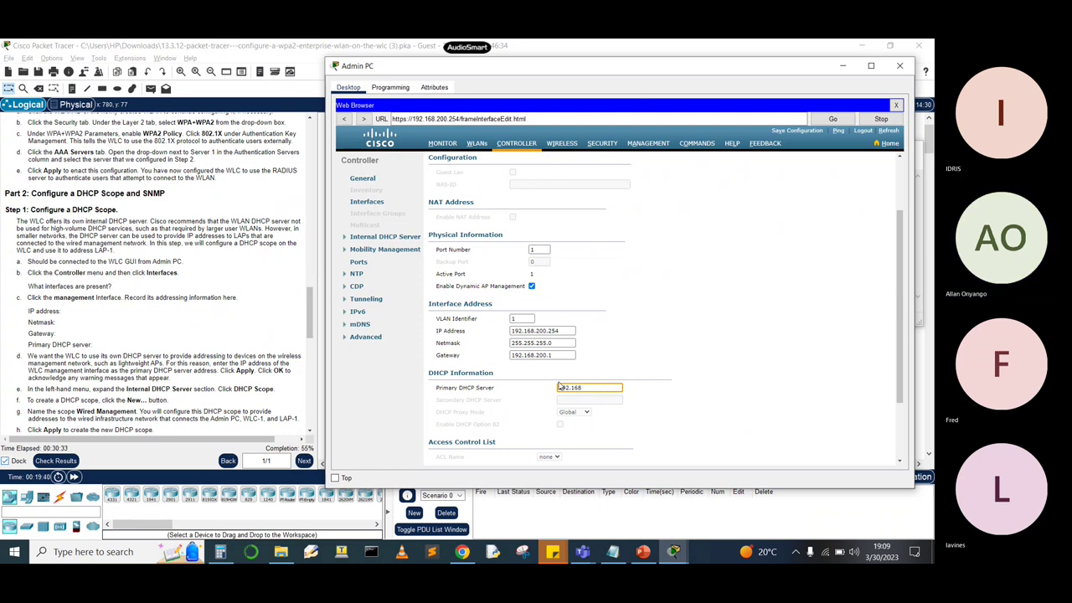
pyautogui.write('.2')
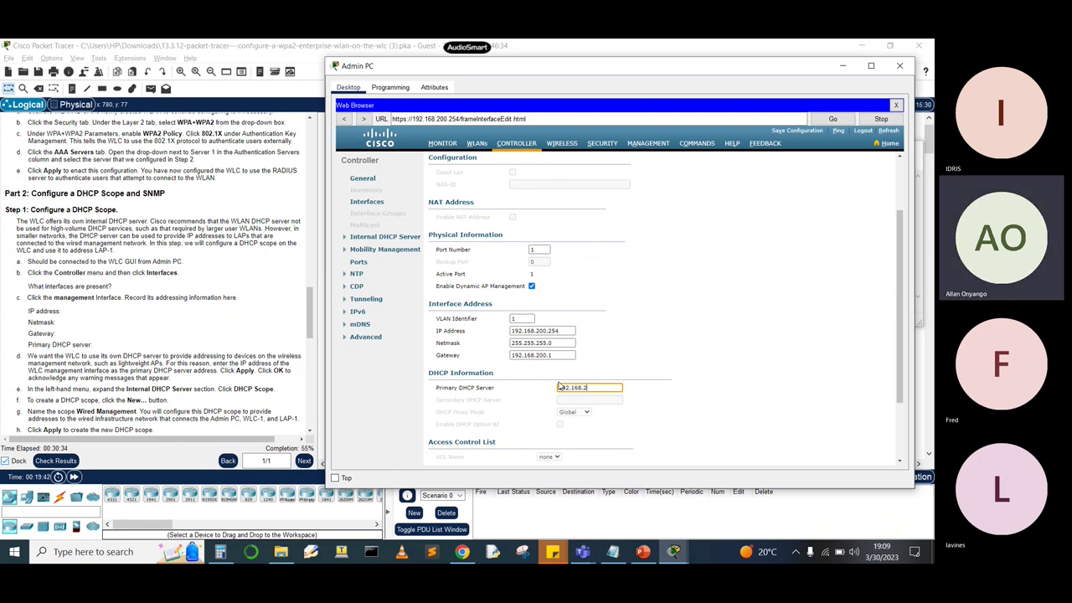
pyautogui.write('00.254')
pyautogui.scroll(4, 905, 160)
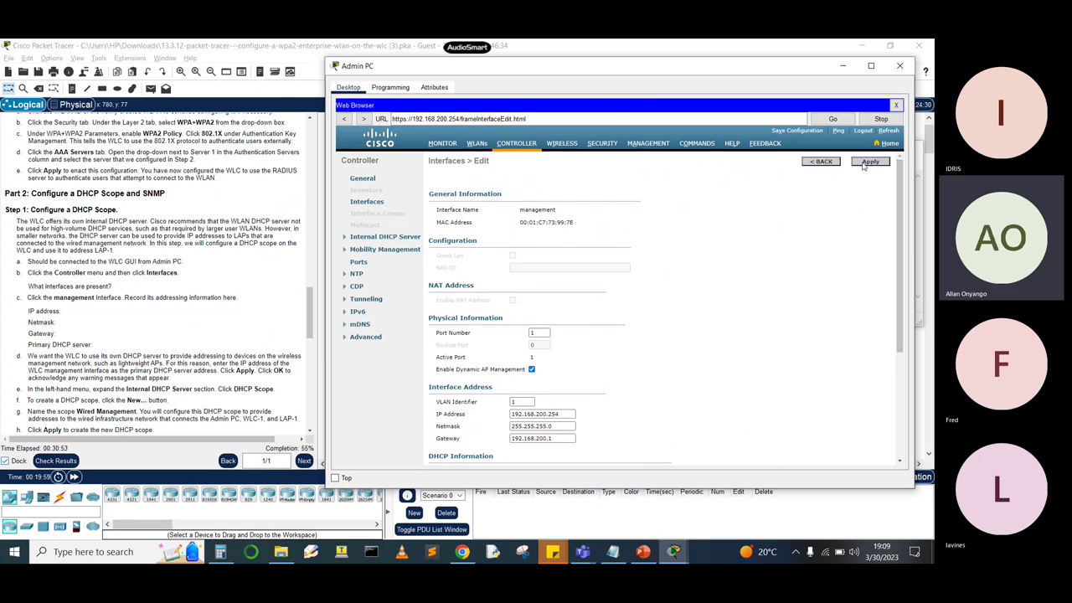
pyautogui.click(868, 164)
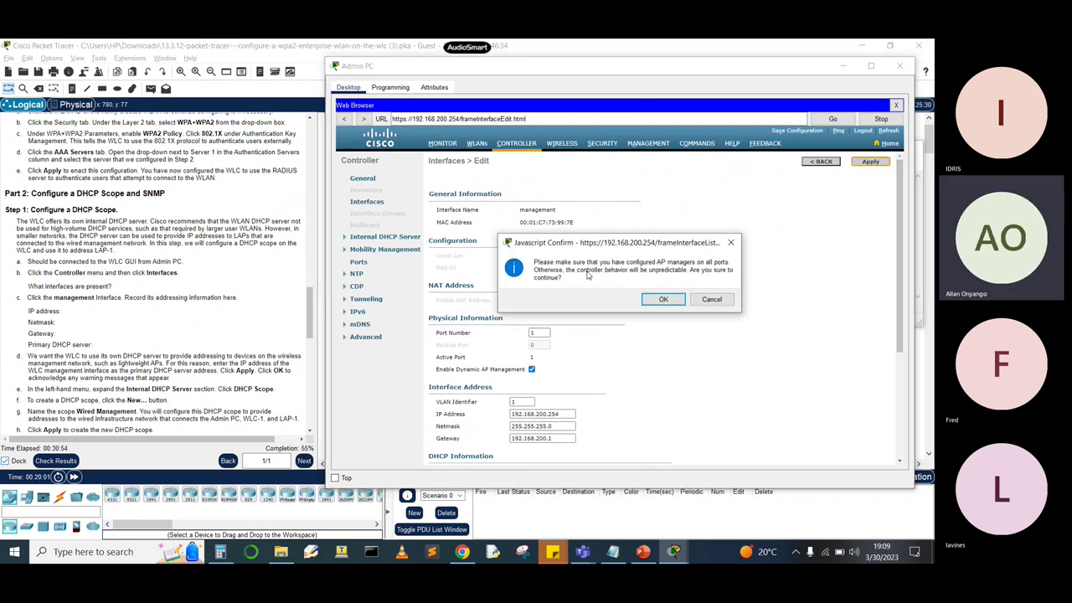
pyautogui.click(663, 300)
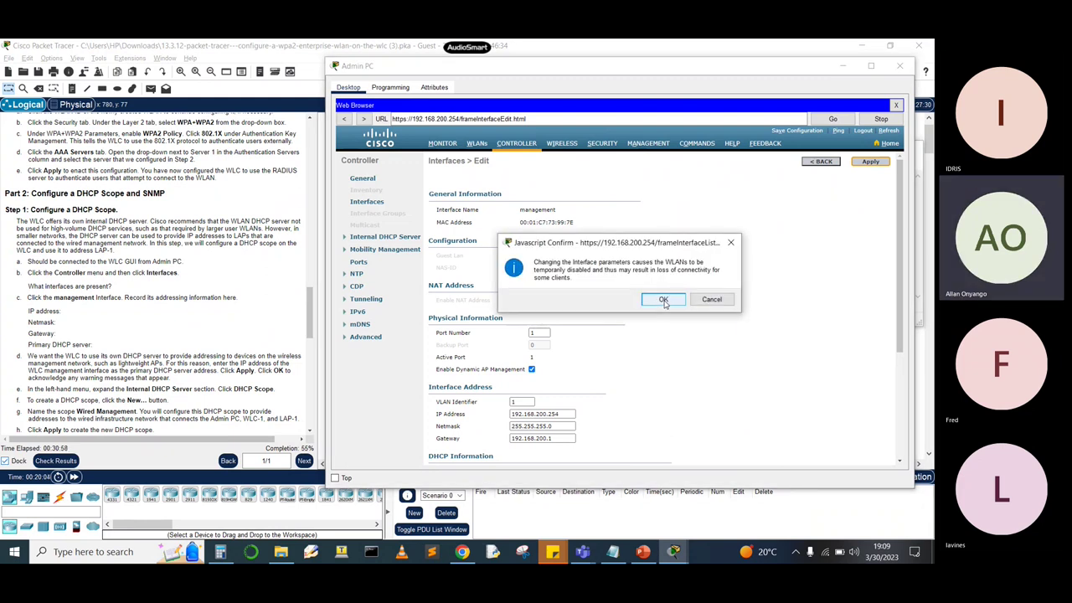
pyautogui.click(662, 300)
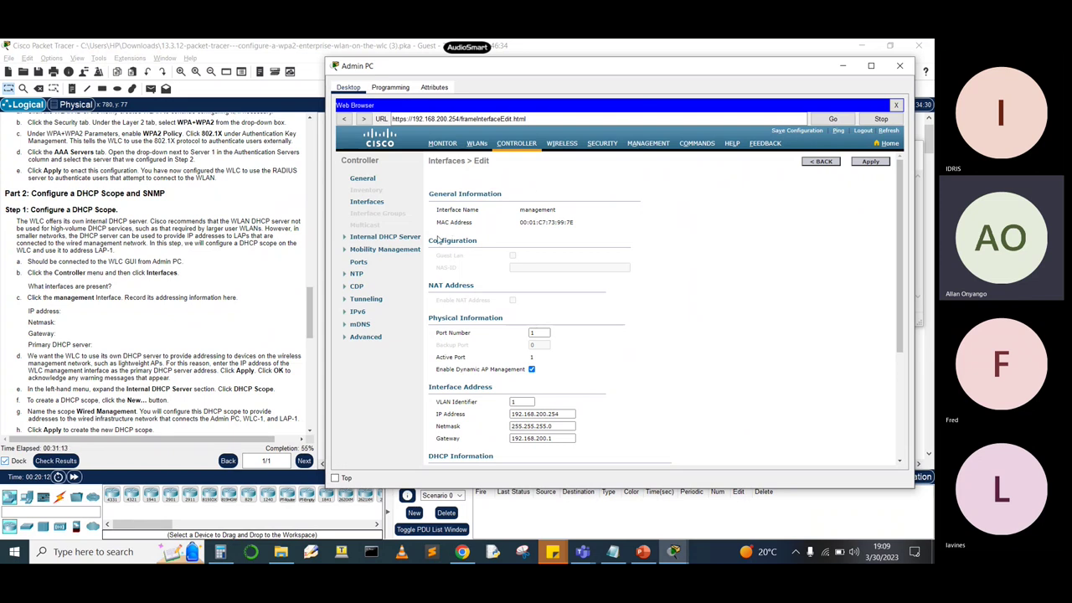
# Go to Internal DHCP Server > DHCP Scope and start a new scope.
pyautogui.click(374, 240)
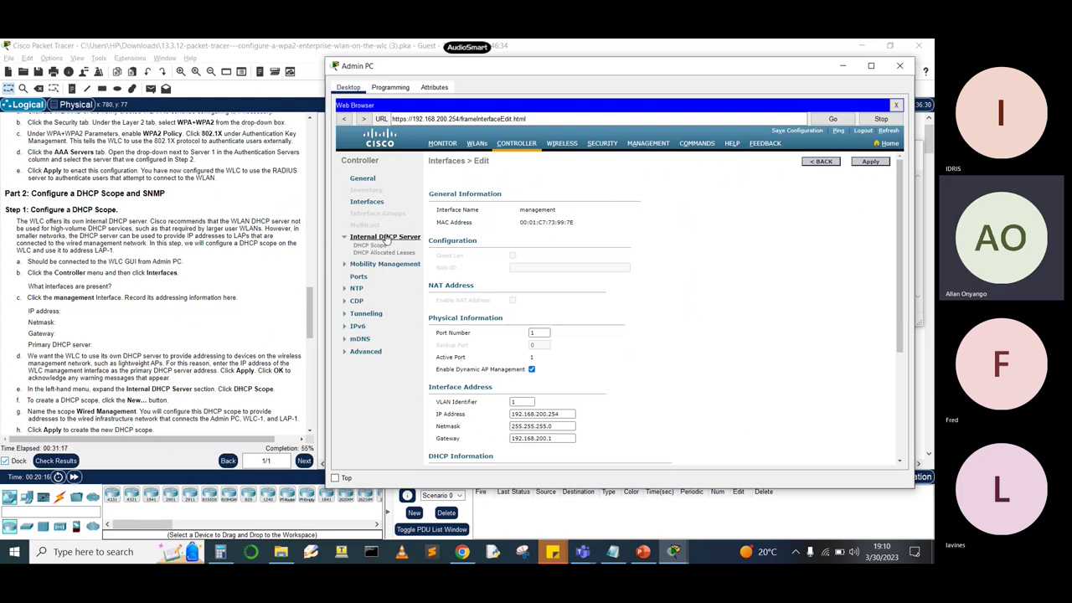
pyautogui.click(371, 246)
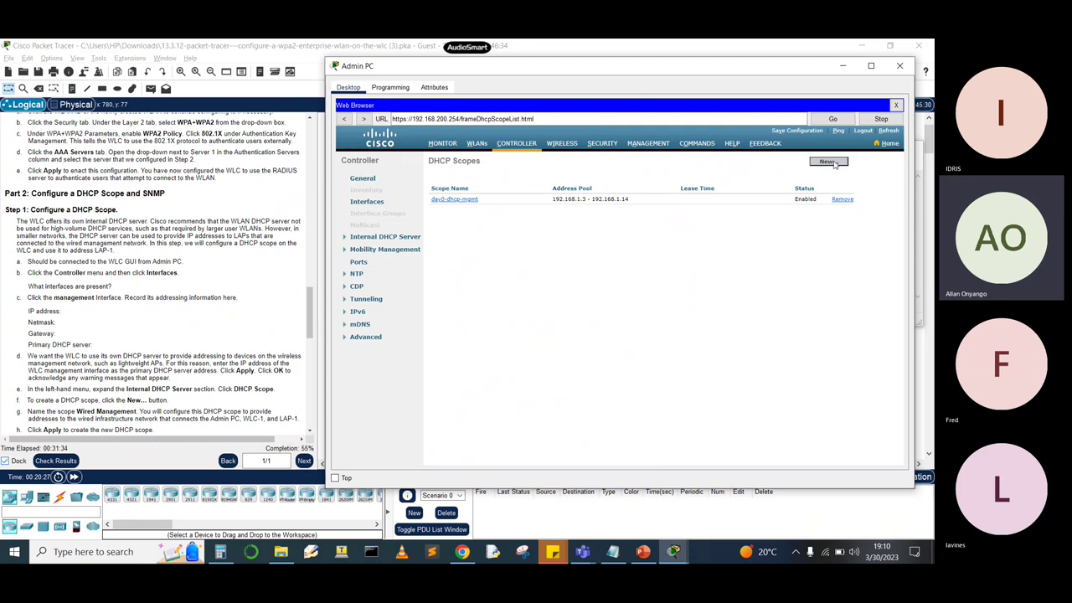
pyautogui.click(835, 166)
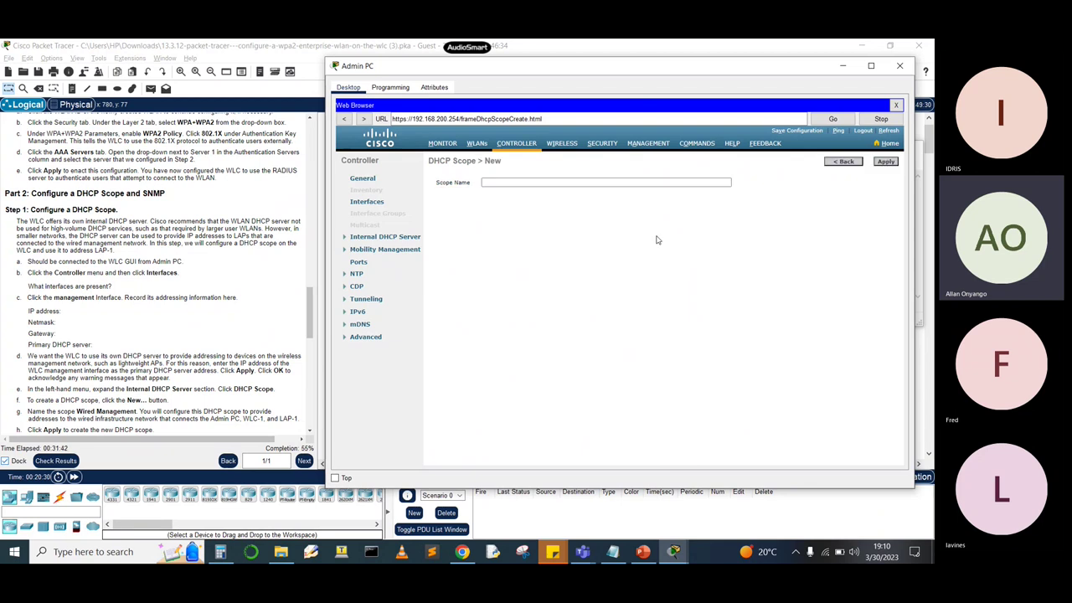
# Enter scope name 'Wired Management', apply, and confirm creating the scope.
pyautogui.click(494, 182)
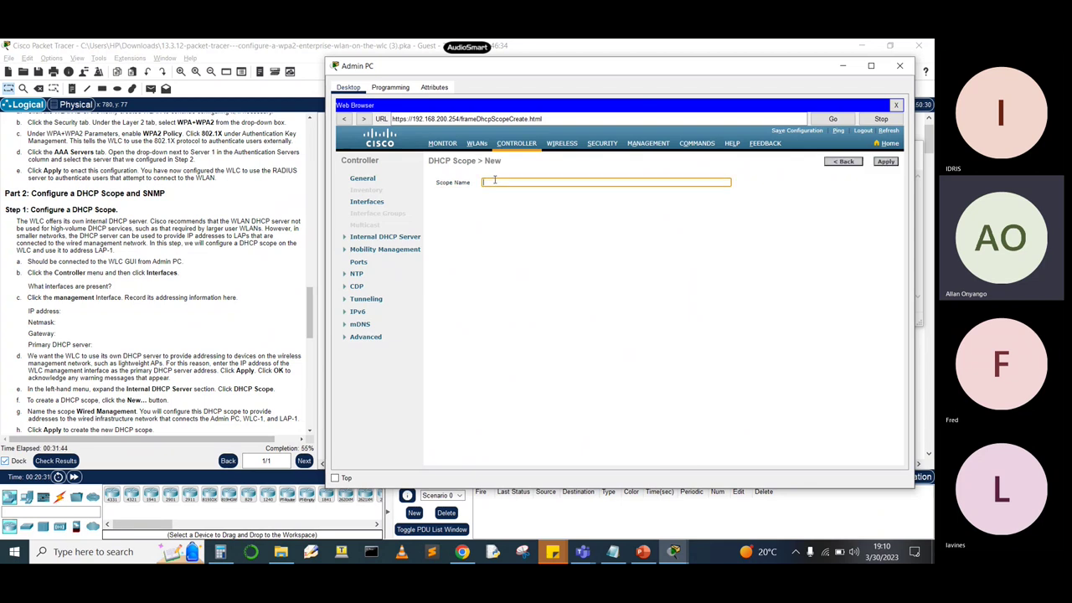
pyautogui.write('Wired')
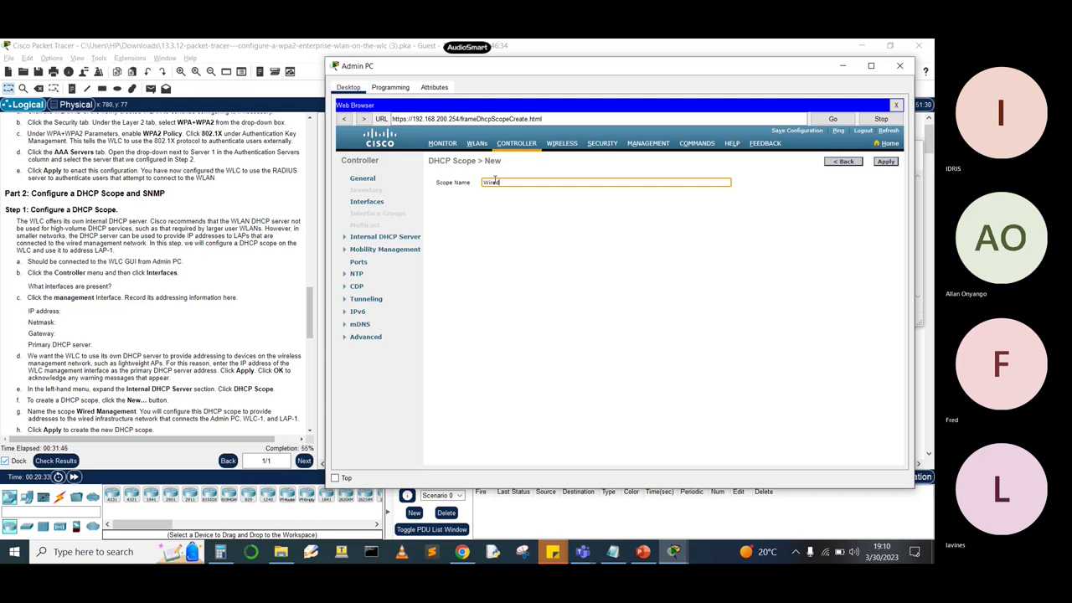
pyautogui.write(' Management')
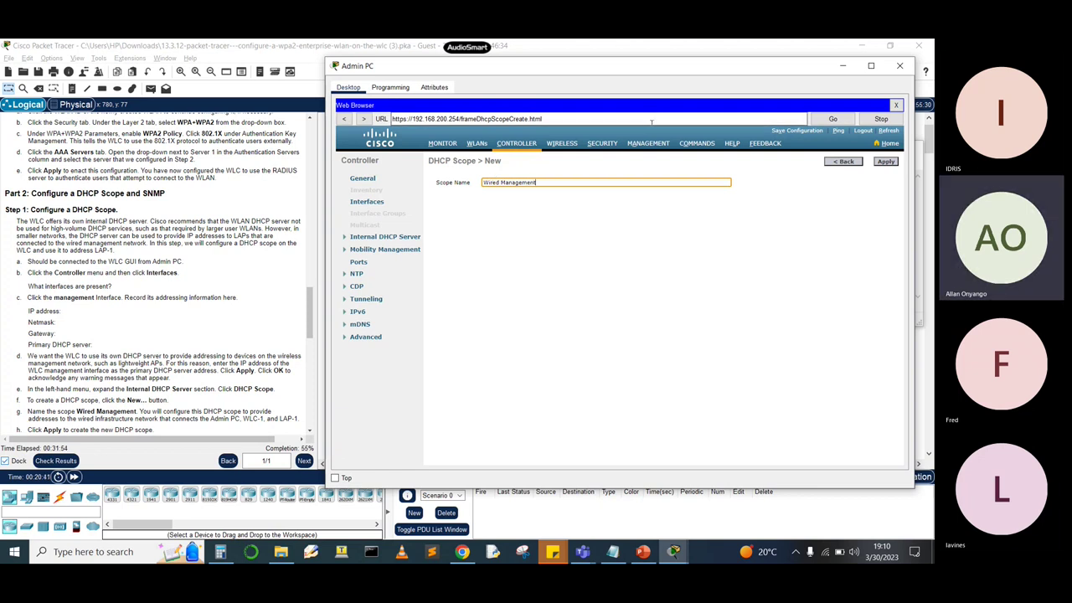
pyautogui.click(604, 220)
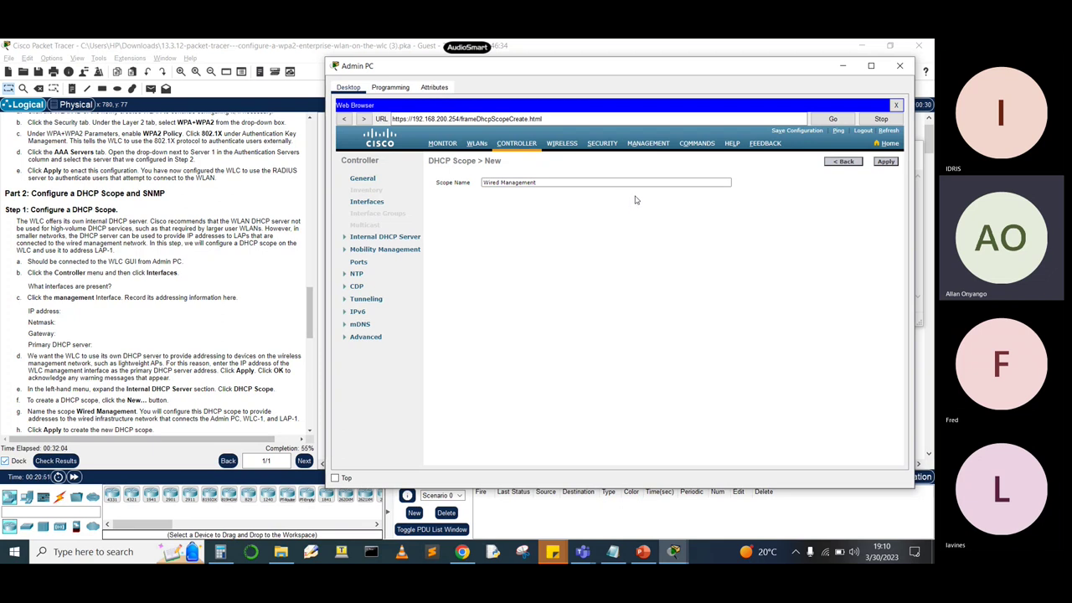
pyautogui.scroll(-1, 156, 282)
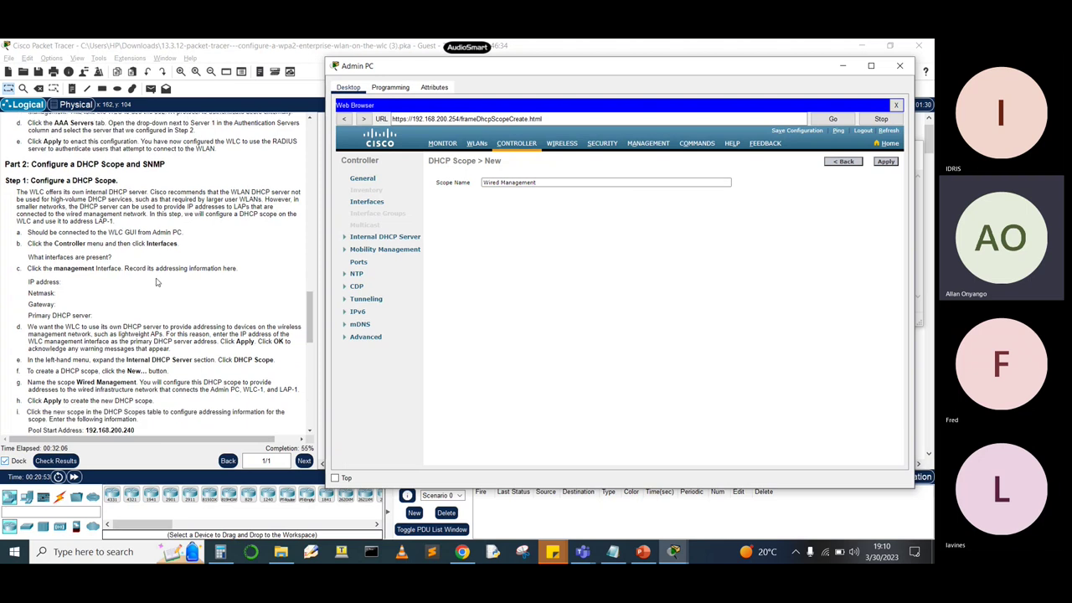
pyautogui.scroll(-1, 155, 282)
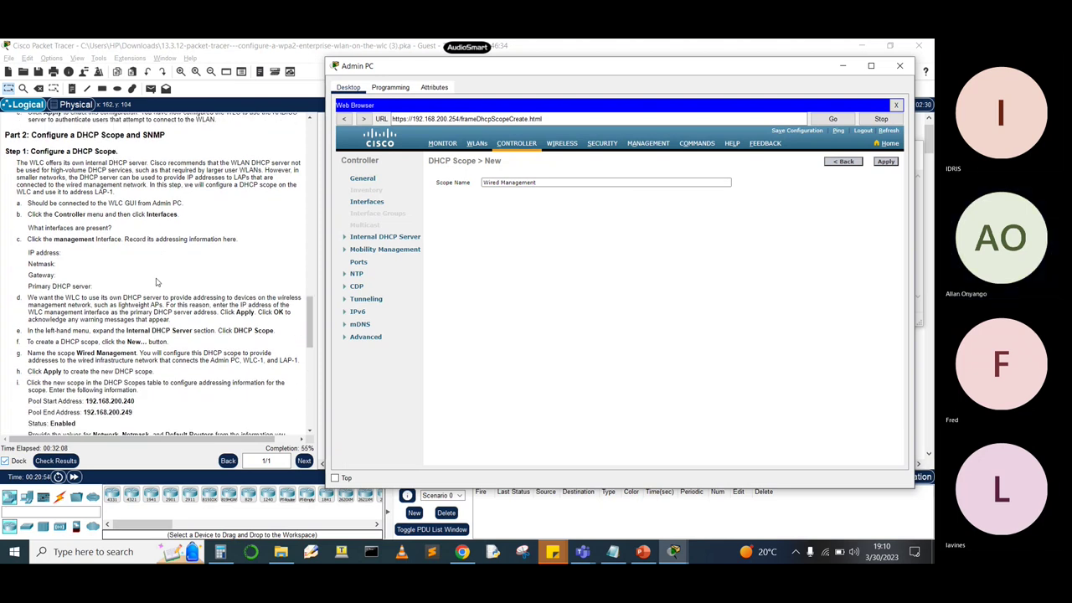
pyautogui.click(886, 161)
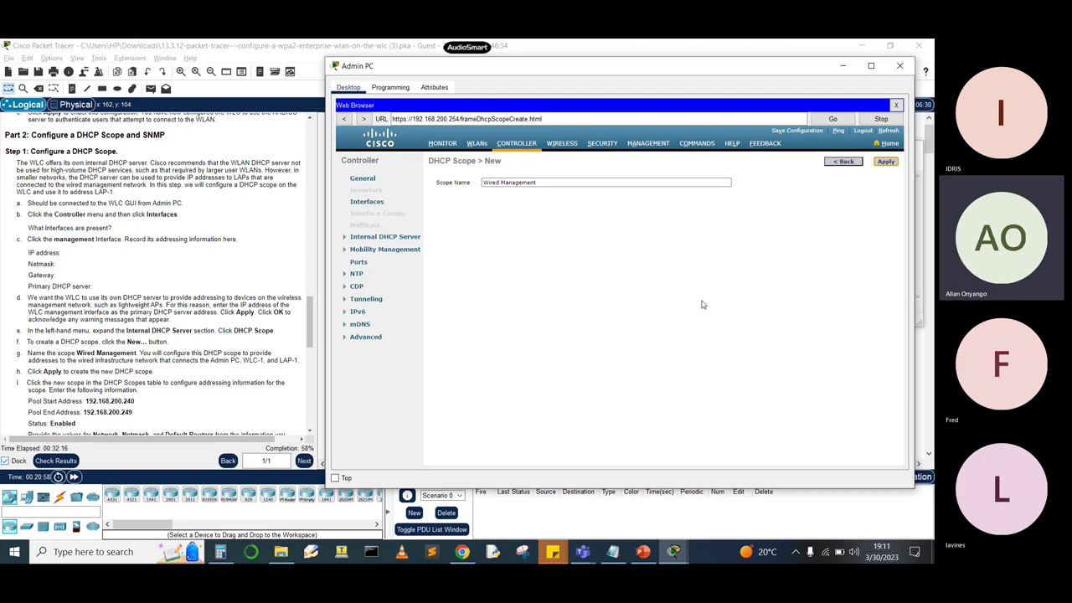
pyautogui.press('Return')
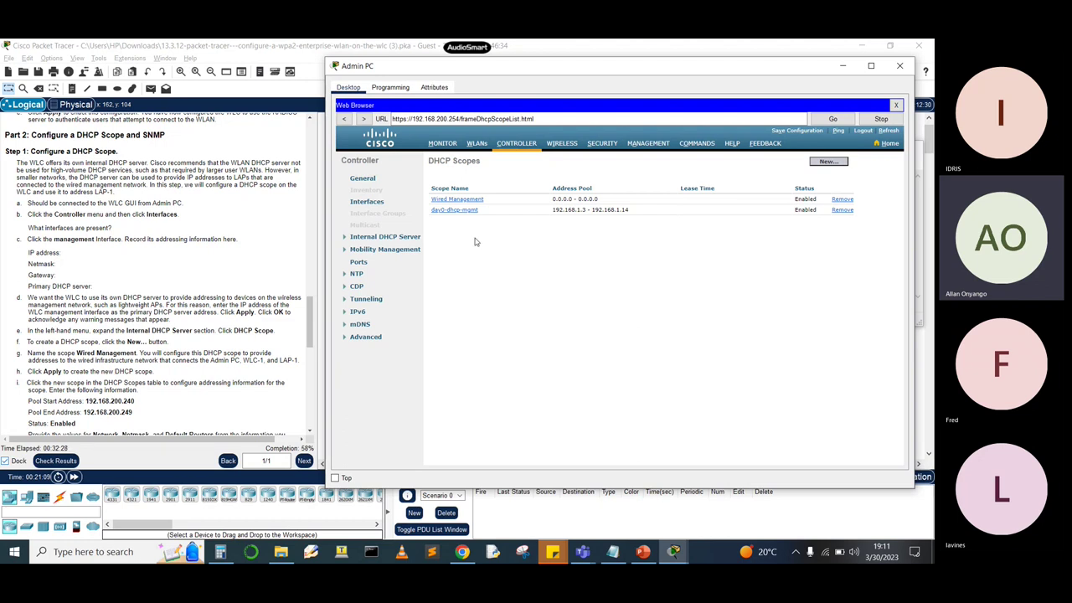
# Open the Wired Management scope and enter pool 192.168.200.240 to 192.168.200.249.
pyautogui.click(457, 202)
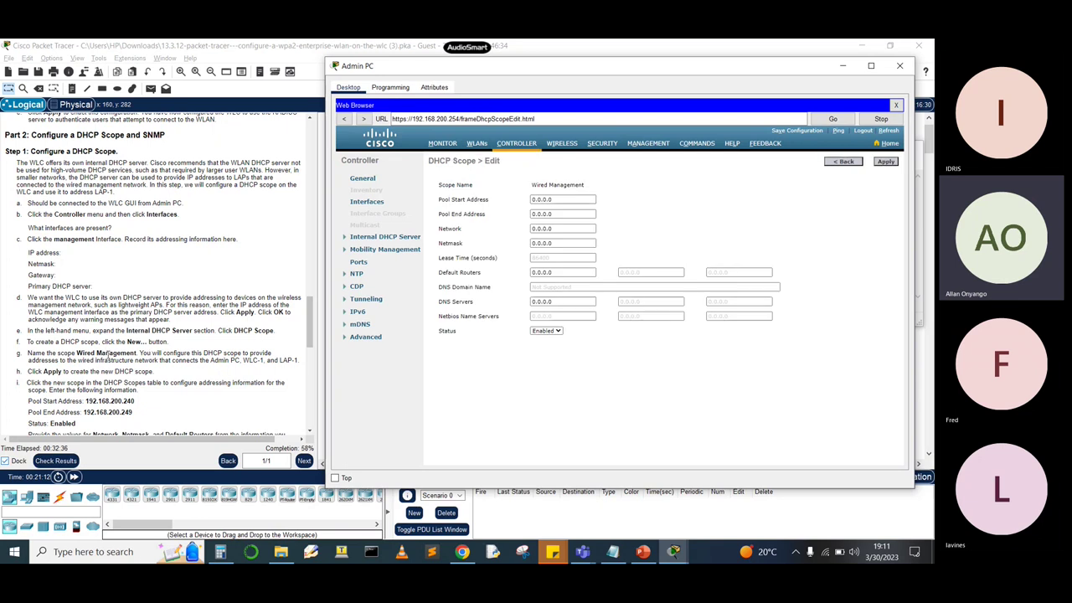
pyautogui.scroll(-2, 107, 355)
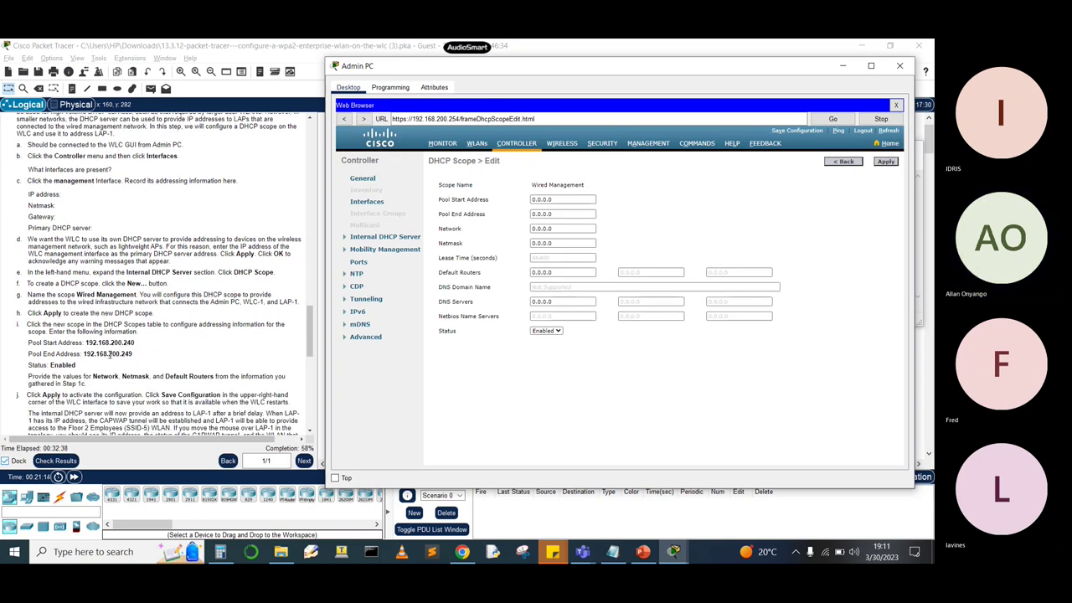
pyautogui.click(562, 200)
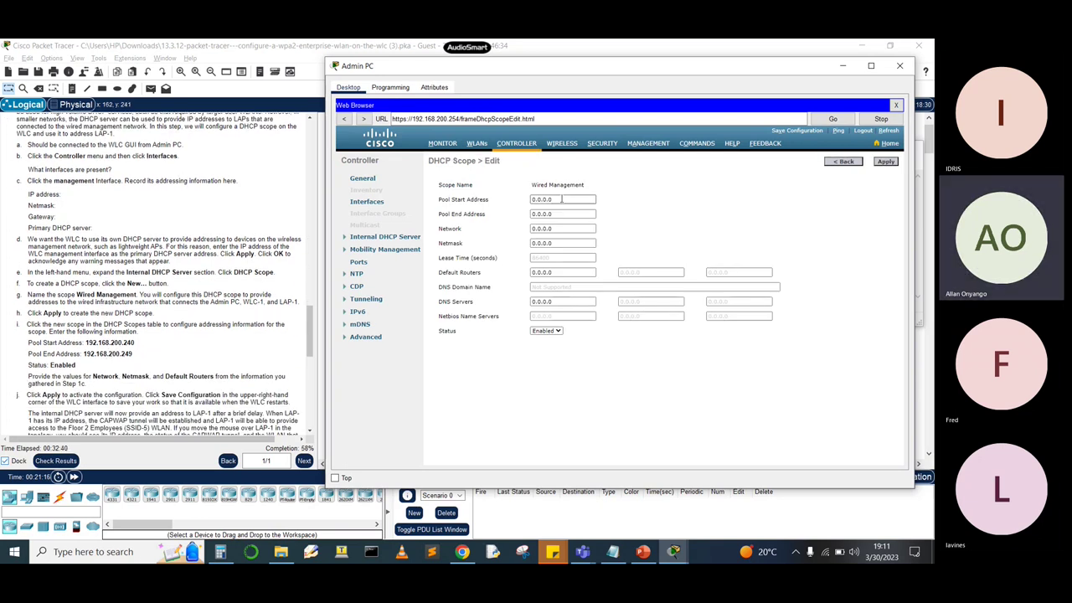
pyautogui.moveTo(562, 198); pyautogui.dragTo(500, 200)
pyautogui.write('192.168.200.240')
pyautogui.press('Tab')
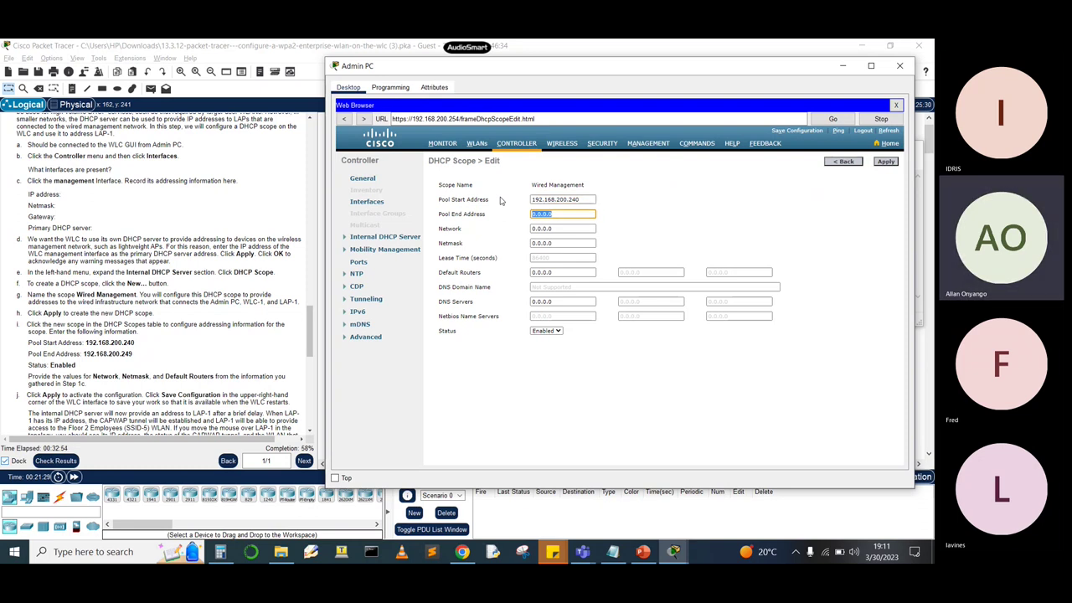
pyautogui.write('192.168.200.249')
# Select the 0.0.0.0 Network, Netmask and Default Routers values and bring up the addressing notes.
pyautogui.doubleClick(552, 229)
pyautogui.doubleClick(543, 244)
pyautogui.moveTo(543, 245); pyautogui.dragTo(531, 247)
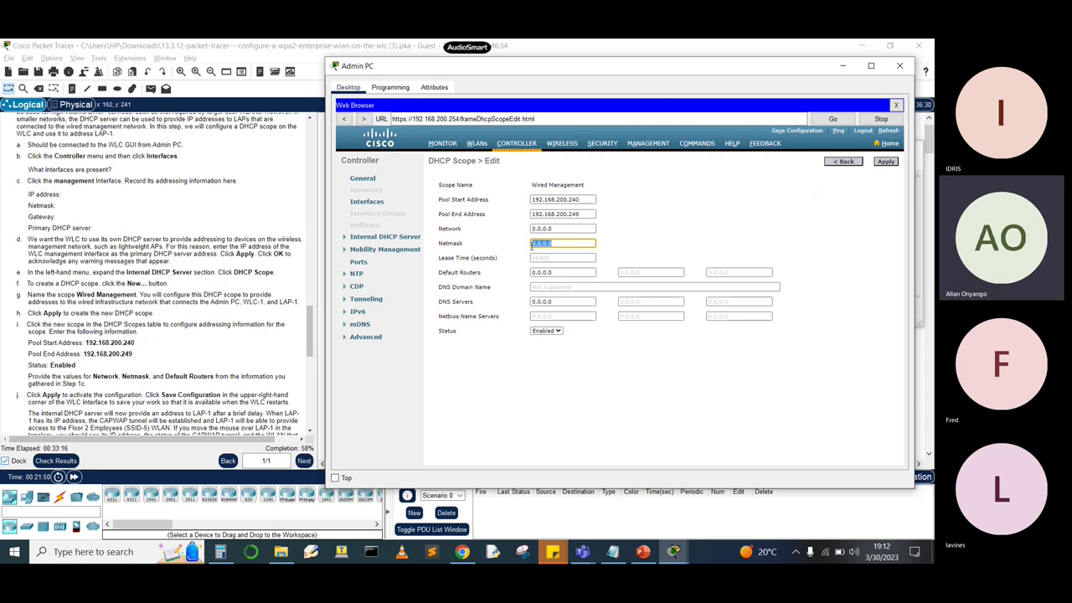
pyautogui.moveTo(559, 275); pyautogui.dragTo(531, 275)
pyautogui.moveTo(554, 232); pyautogui.dragTo(513, 229)
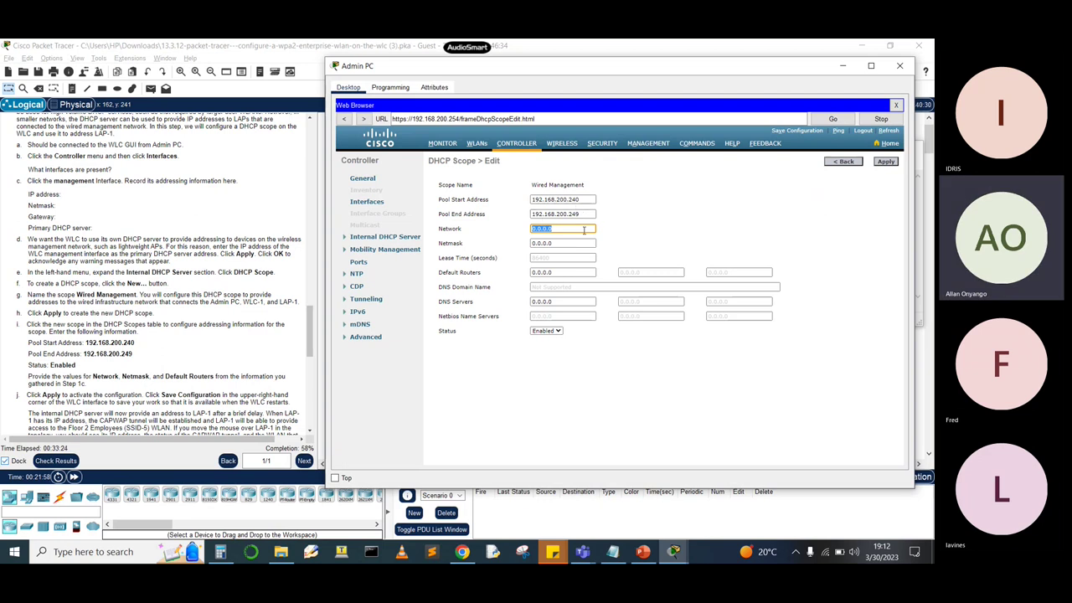
pyautogui.click(616, 555)
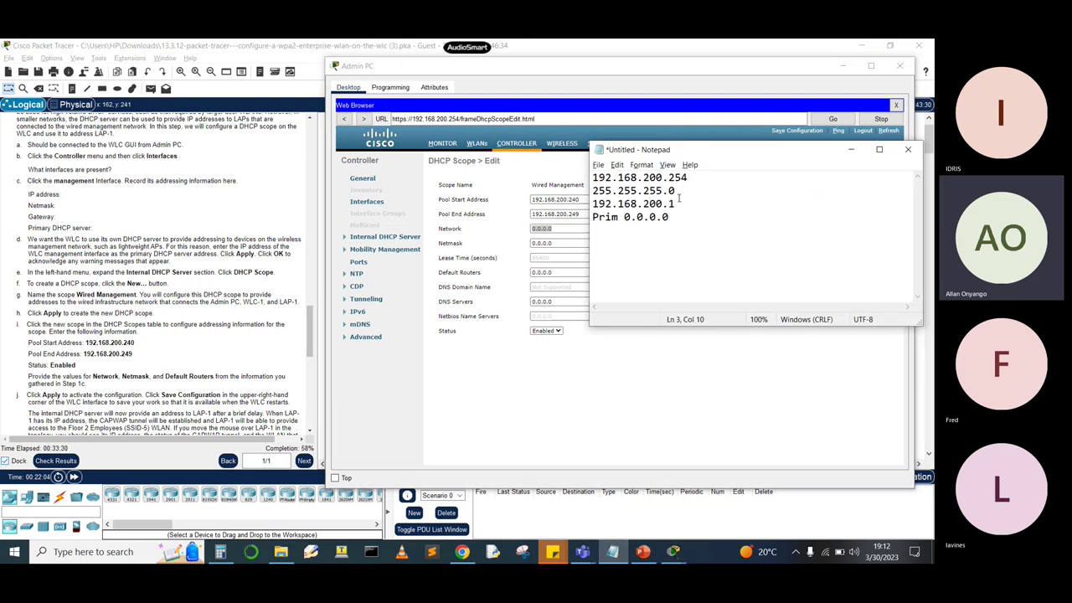
# Using the notes, set the scope's network to 192.168.200.1 and netmask to 255.255.255.0.
pyautogui.click(677, 204)
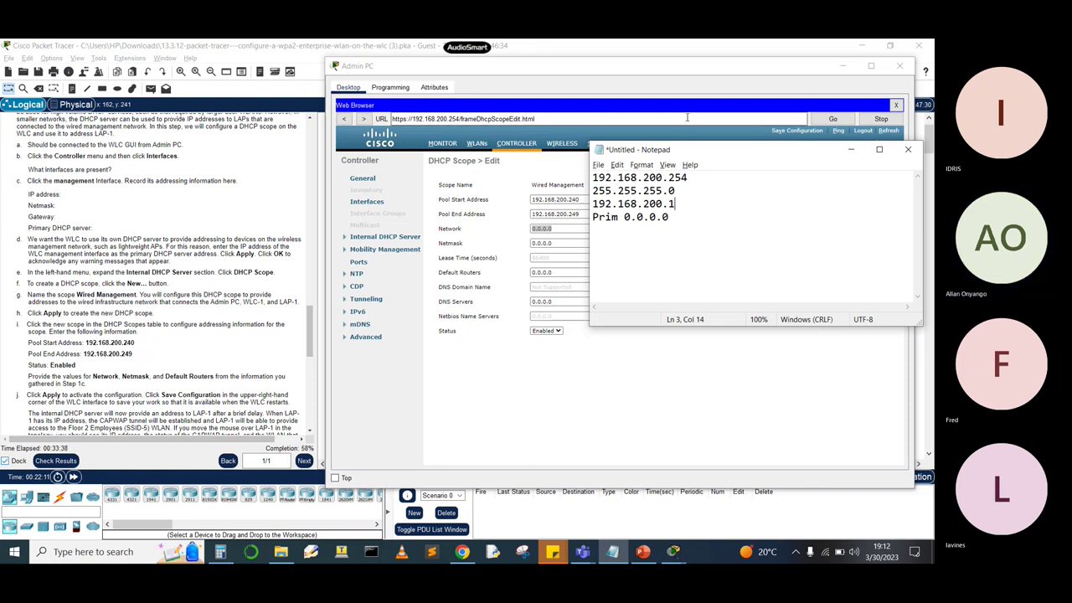
pyautogui.moveTo(679, 142); pyautogui.dragTo(666, 315)
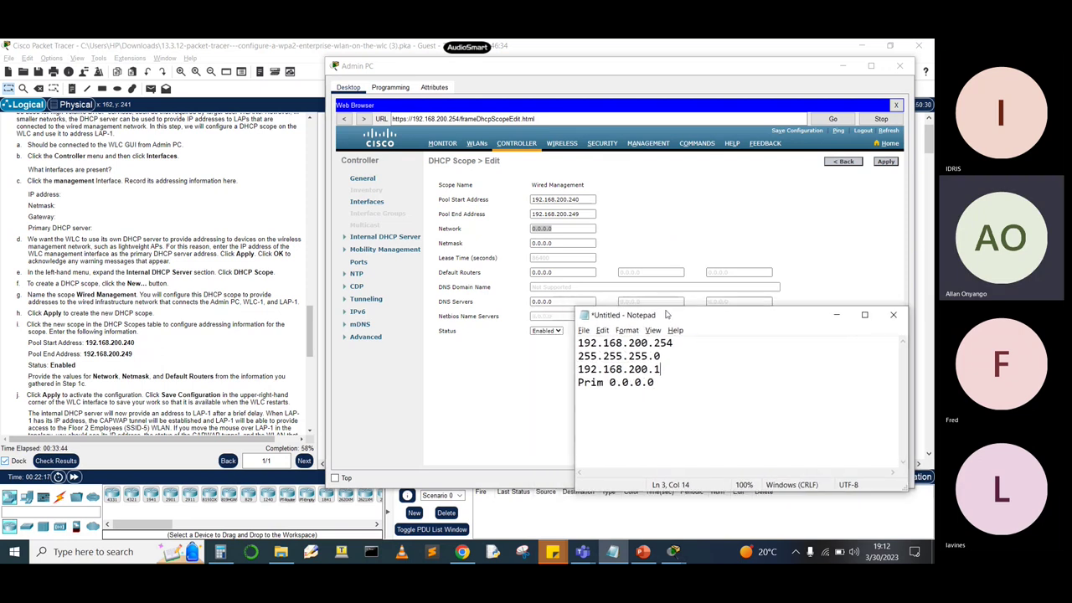
pyautogui.click(554, 230)
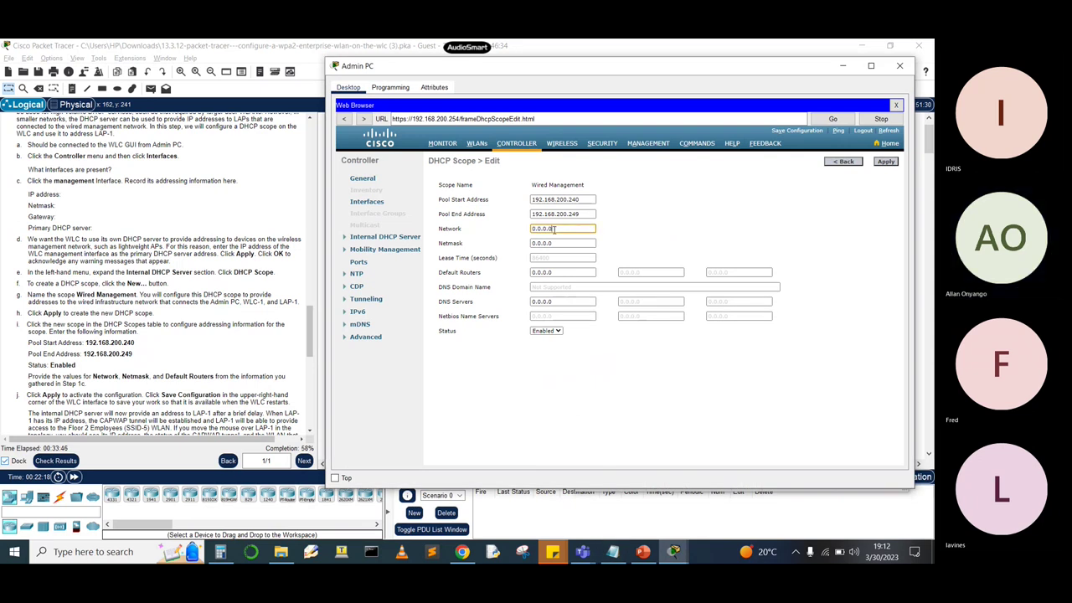
pyautogui.moveTo(555, 229); pyautogui.dragTo(531, 220)
pyautogui.write('192.168')
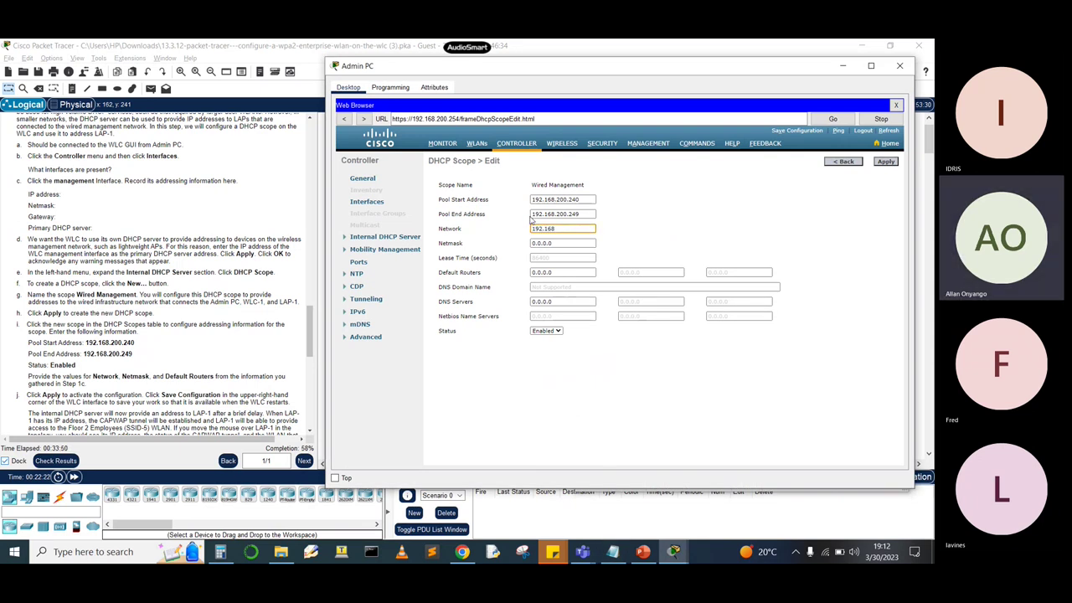
pyautogui.write('.200.1')
pyautogui.press('Tab')
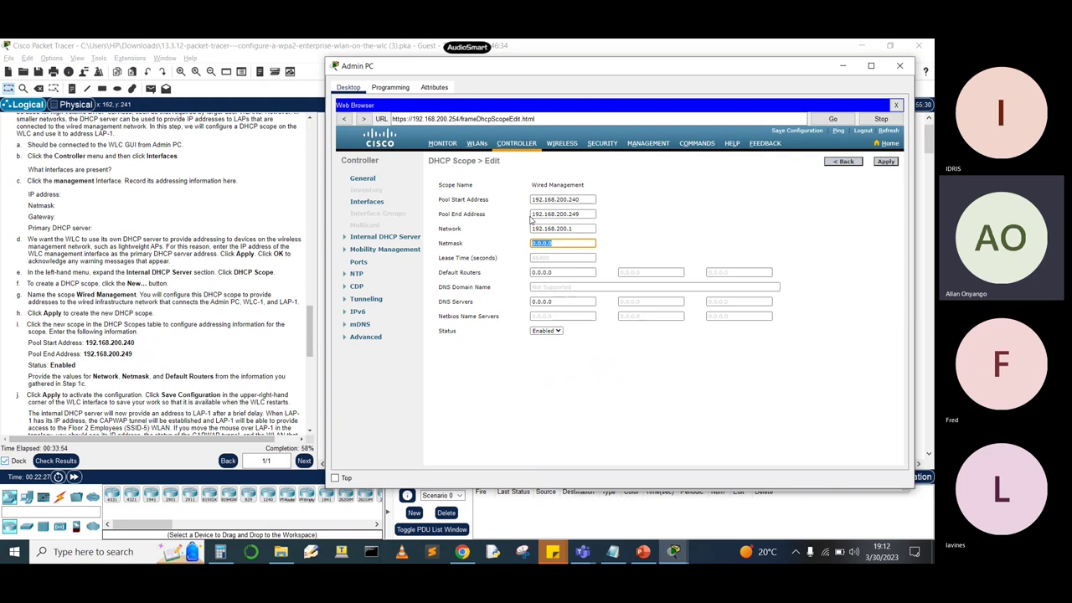
pyautogui.write('255.255.255.0')
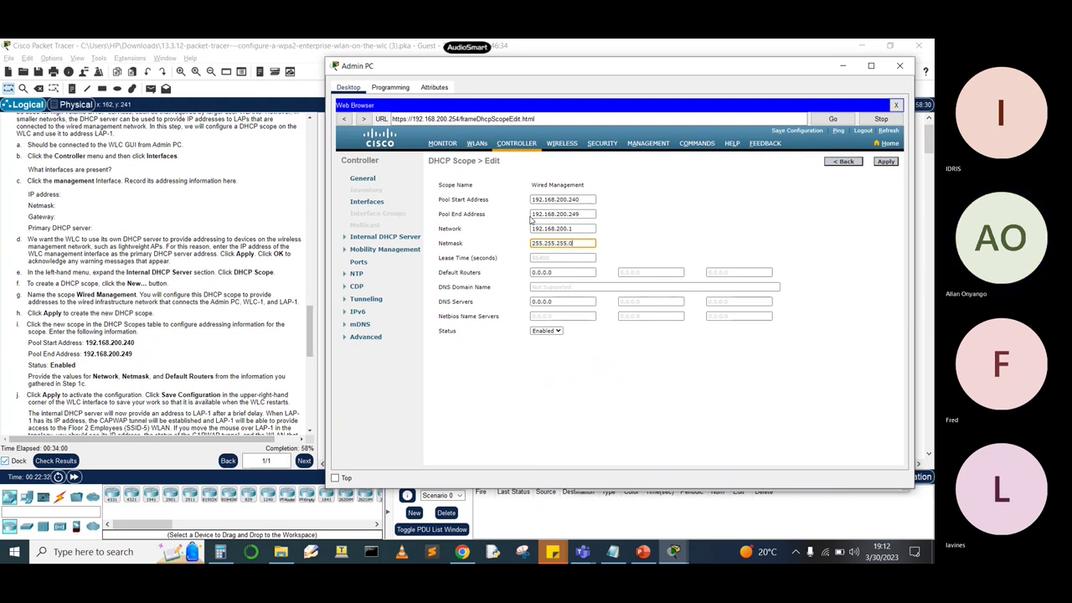
# Set the default router to 192.168.200.1 and apply the scope.
pyautogui.click(556, 273)
pyautogui.moveTo(556, 272); pyautogui.dragTo(498, 272)
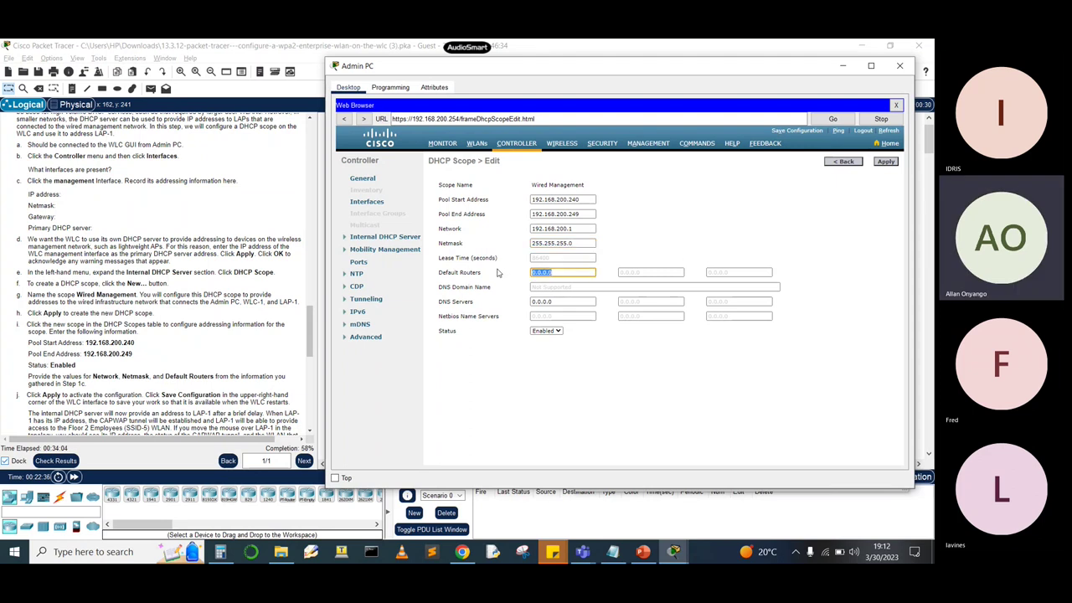
pyautogui.write('192.168.200.1')
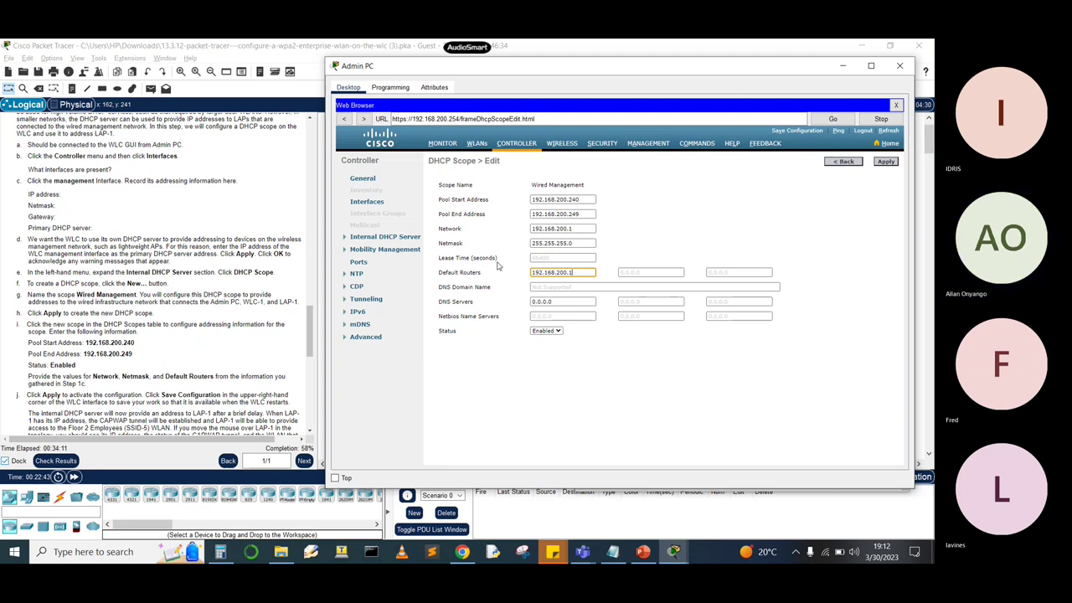
pyautogui.click(808, 233)
pyautogui.click(886, 161)
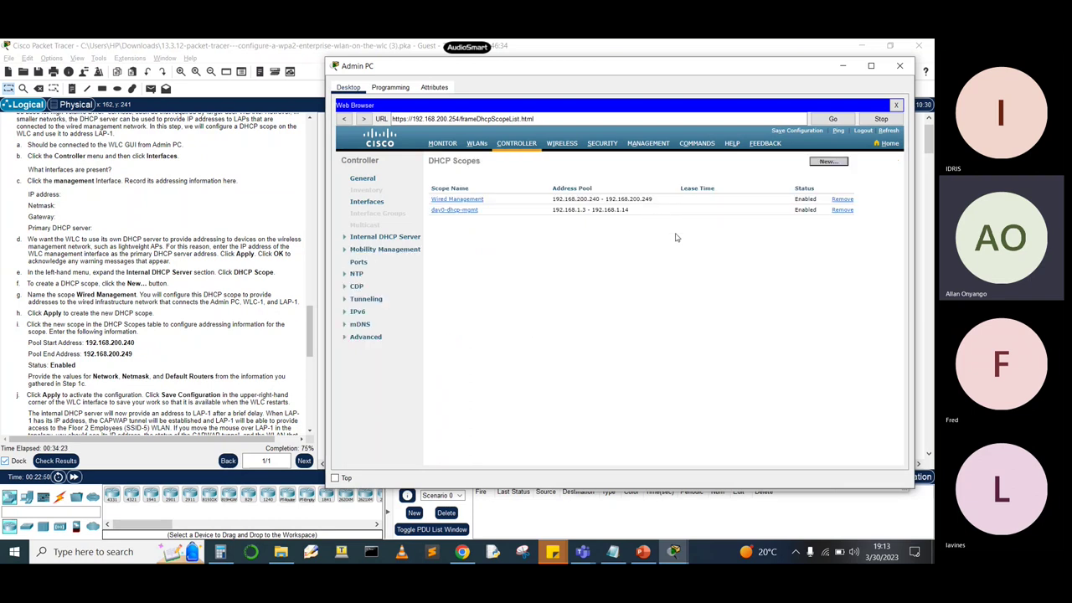
# Save the controller configuration to flash, confirming and dismissing the success alert.
pyautogui.click(803, 131)
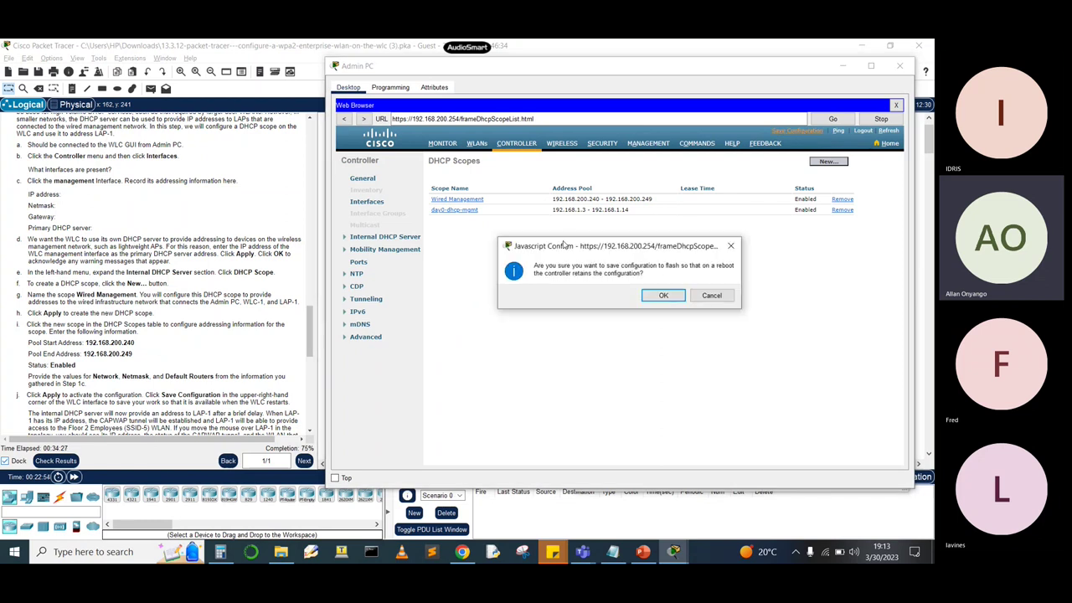
pyautogui.click(664, 296)
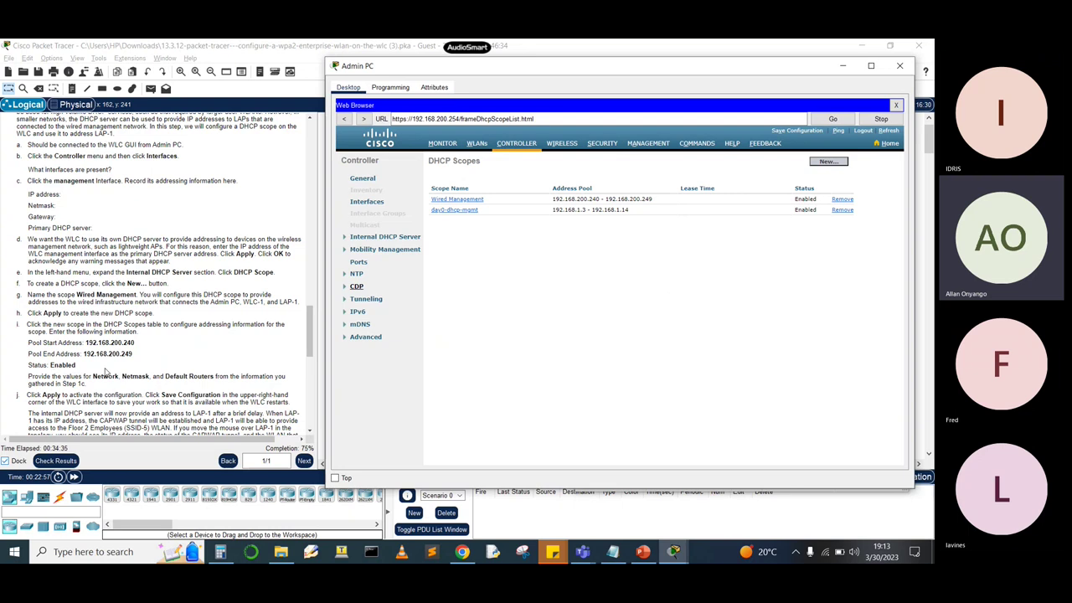
pyautogui.scroll(-1, 106, 373)
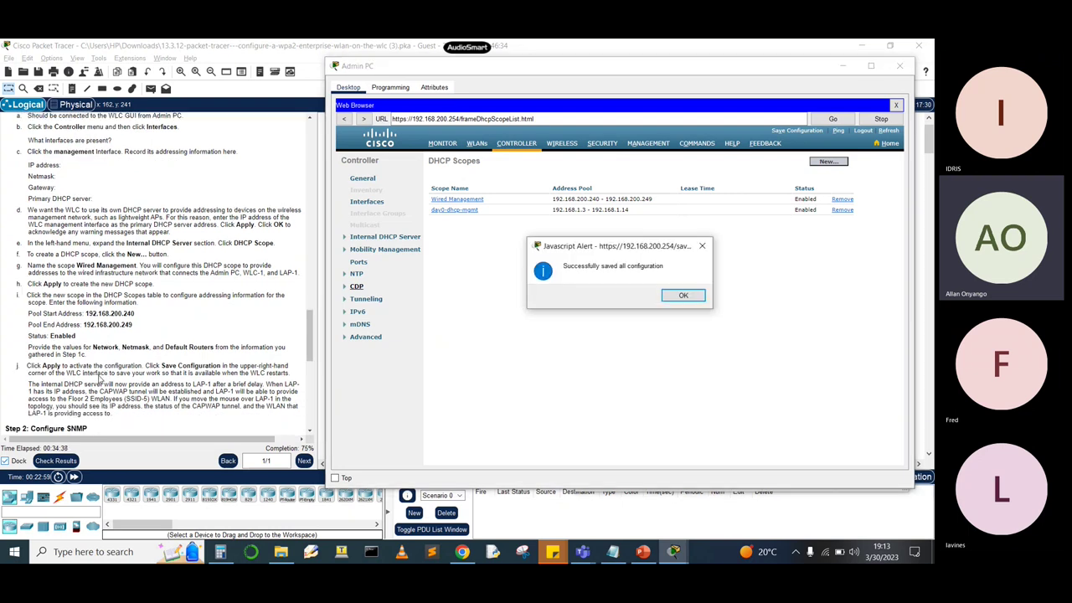
pyautogui.click(682, 298)
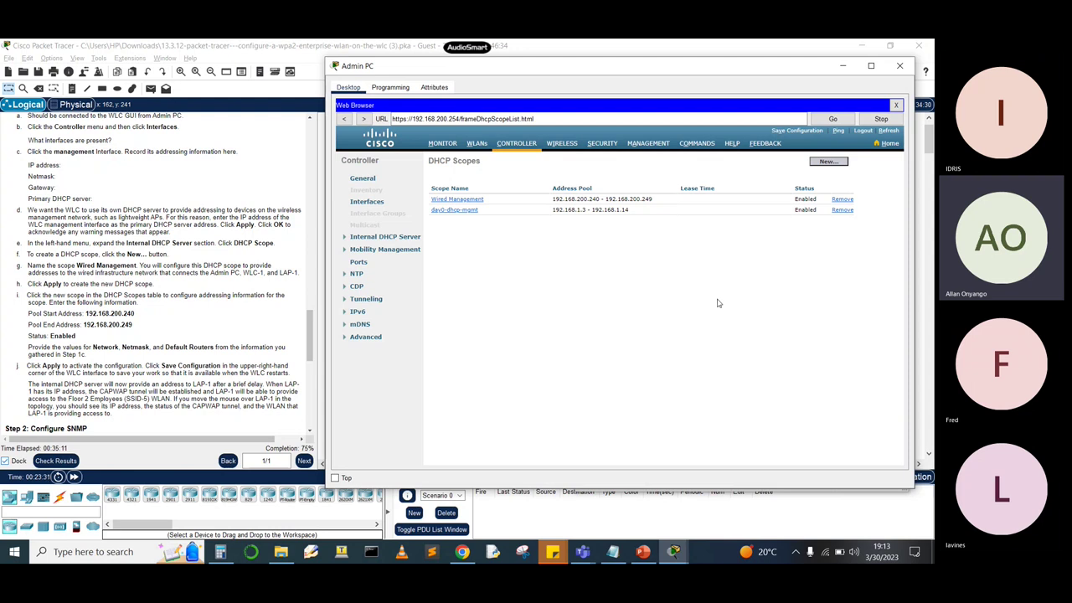
pyautogui.click(842, 71)
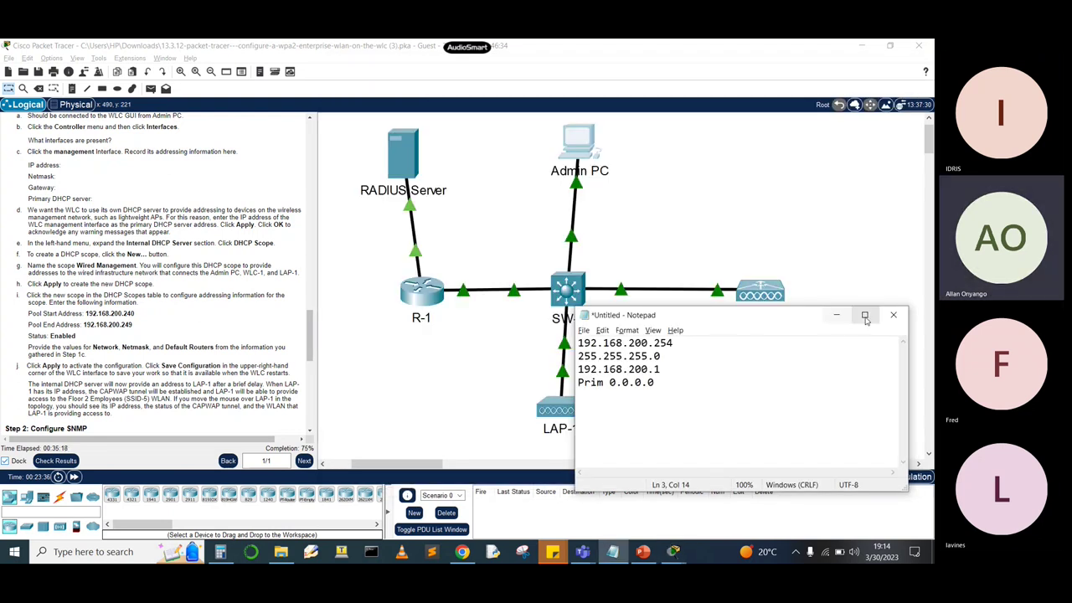
pyautogui.click(836, 315)
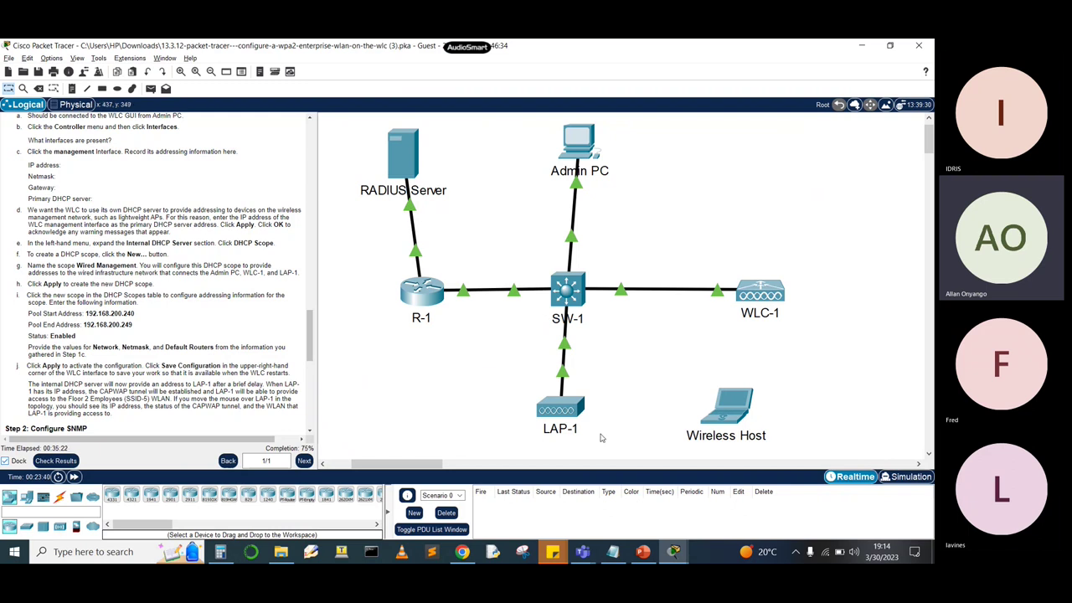
pyautogui.moveTo(564, 413)
pyautogui.scroll(-1, 203, 358)
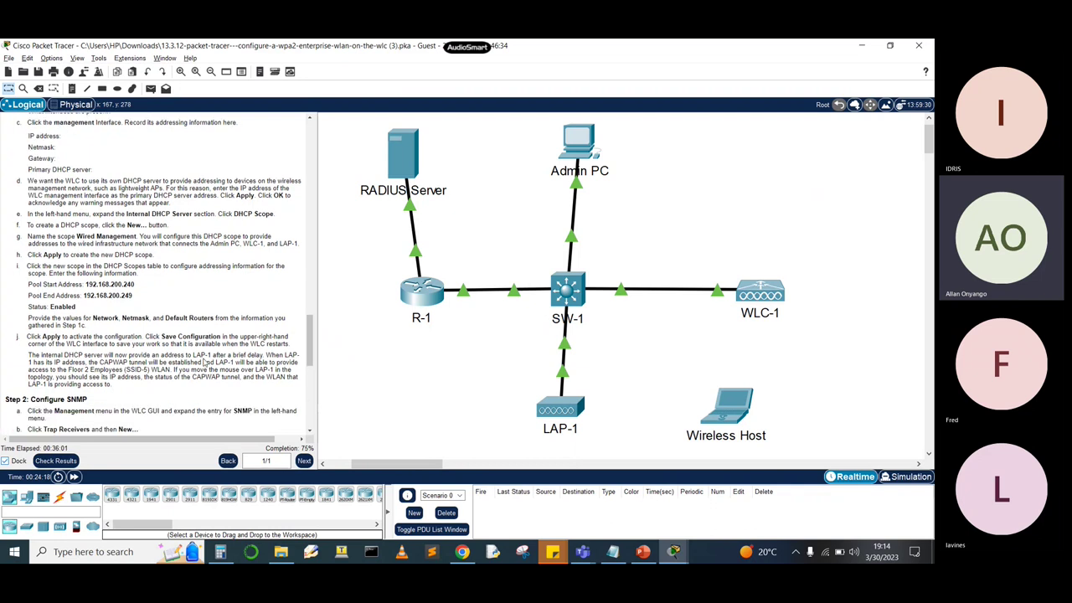
pyautogui.scroll(-1, 202, 360)
pyautogui.scroll(-1, 205, 361)
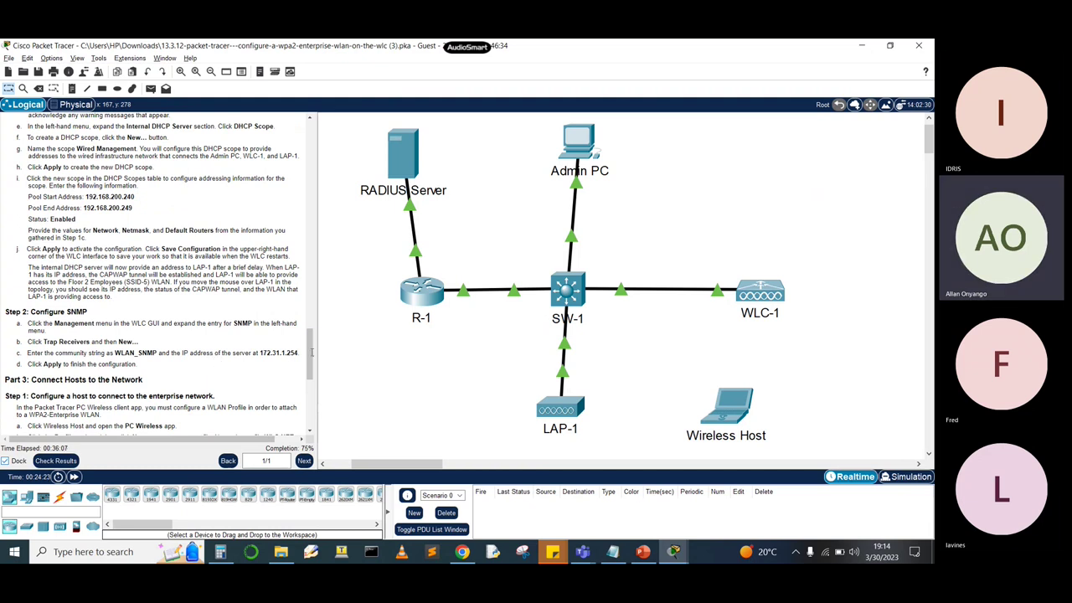
pyautogui.click(577, 151)
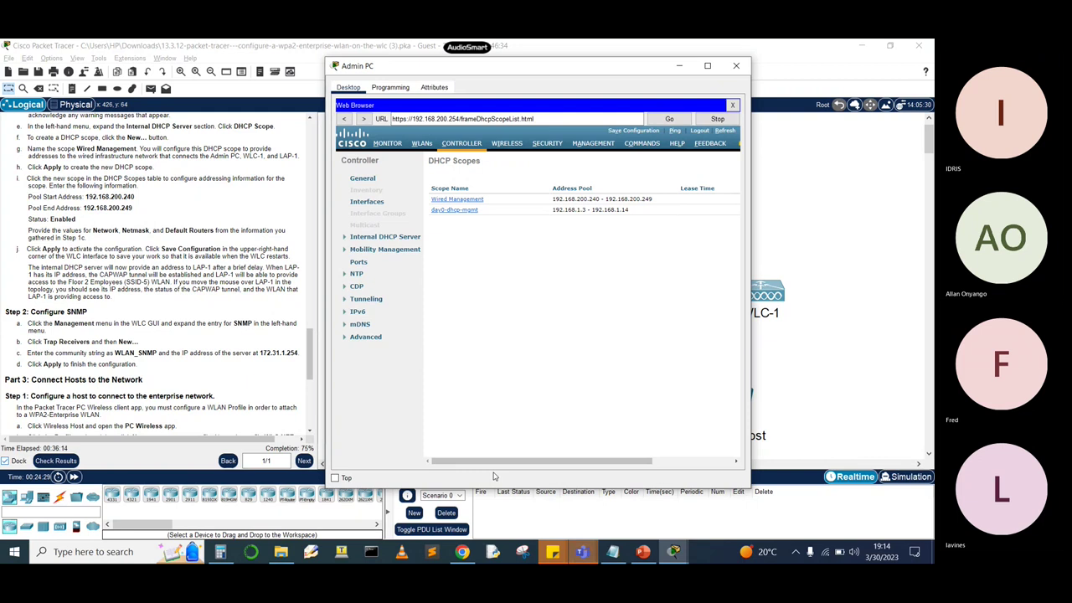
pyautogui.moveTo(582, 551)
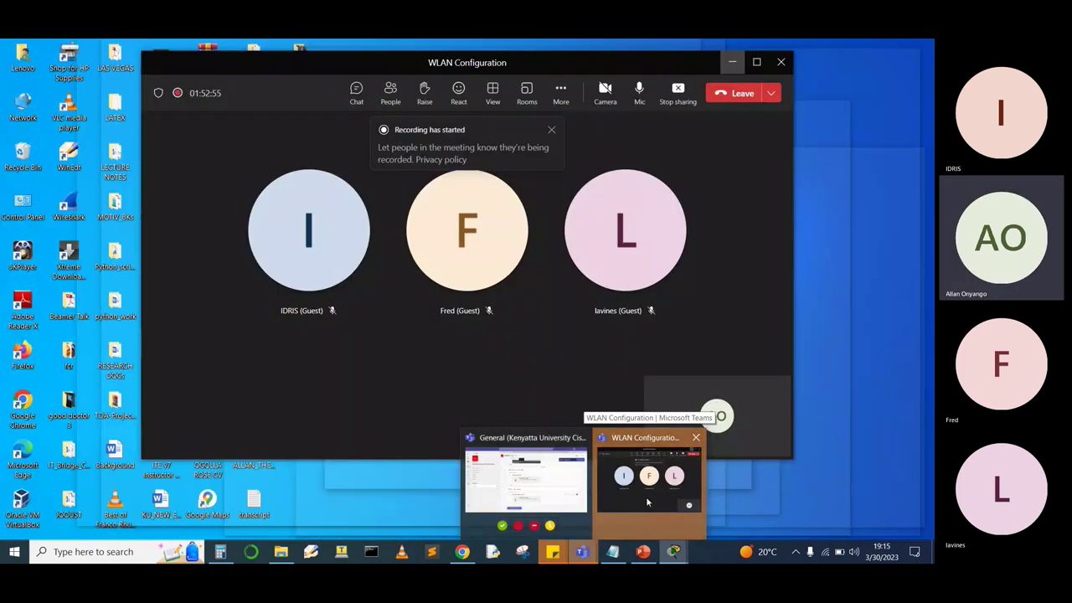
pyautogui.click(647, 503)
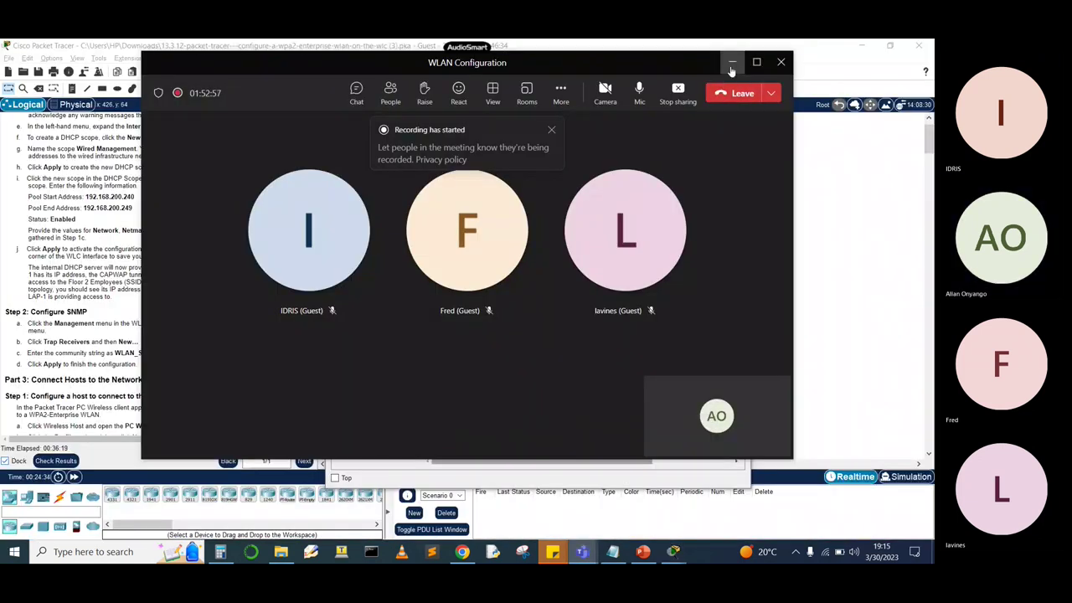
pyautogui.click(731, 65)
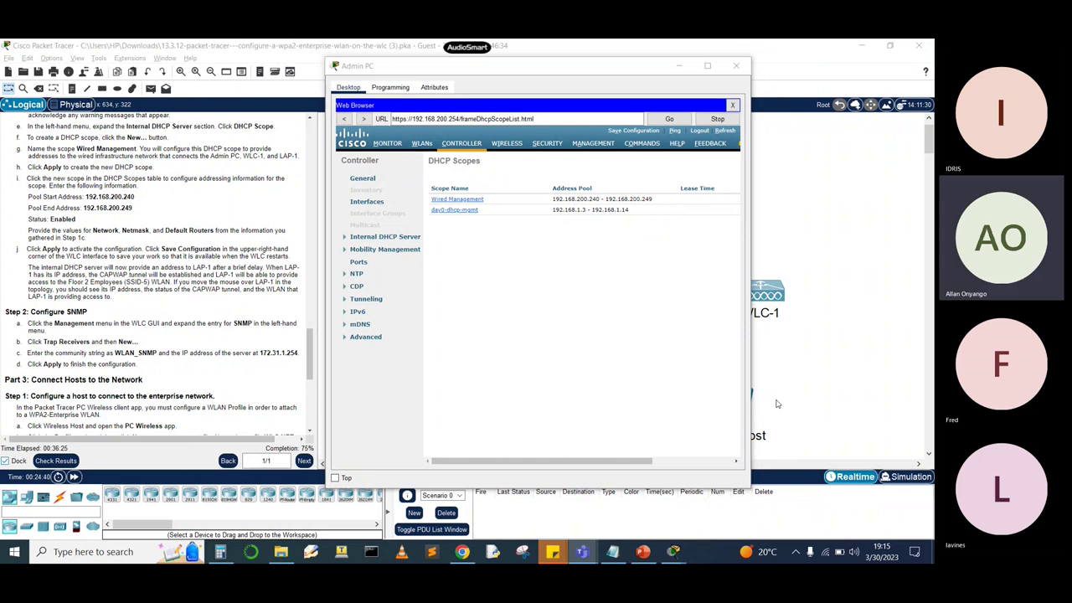
# Go to Management > SNMP > Trap Receivers and open a blank New trap receiver form.
pyautogui.click(587, 144)
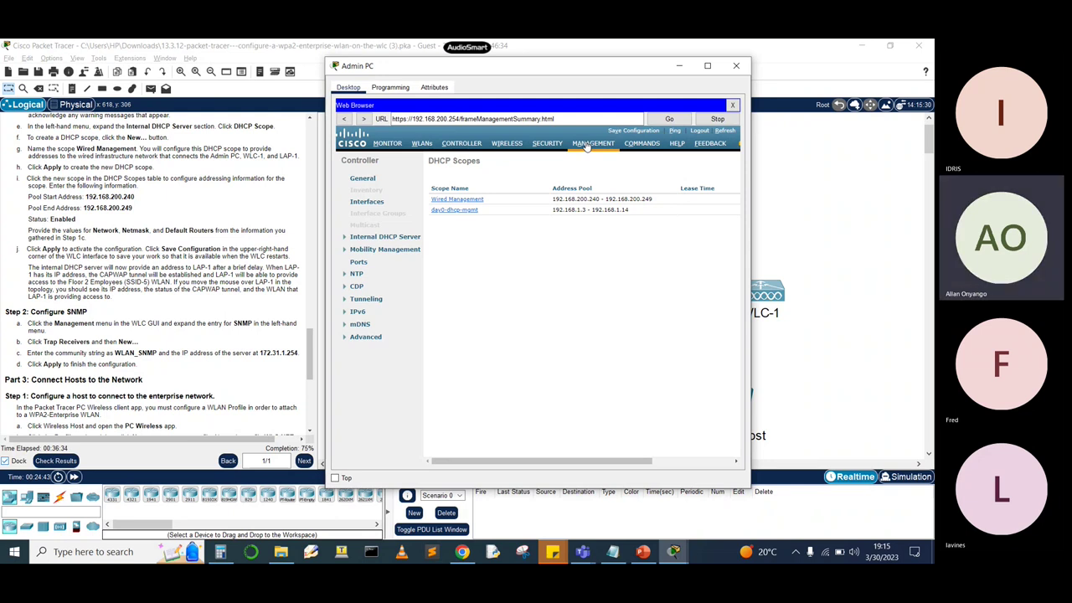
pyautogui.click(587, 144)
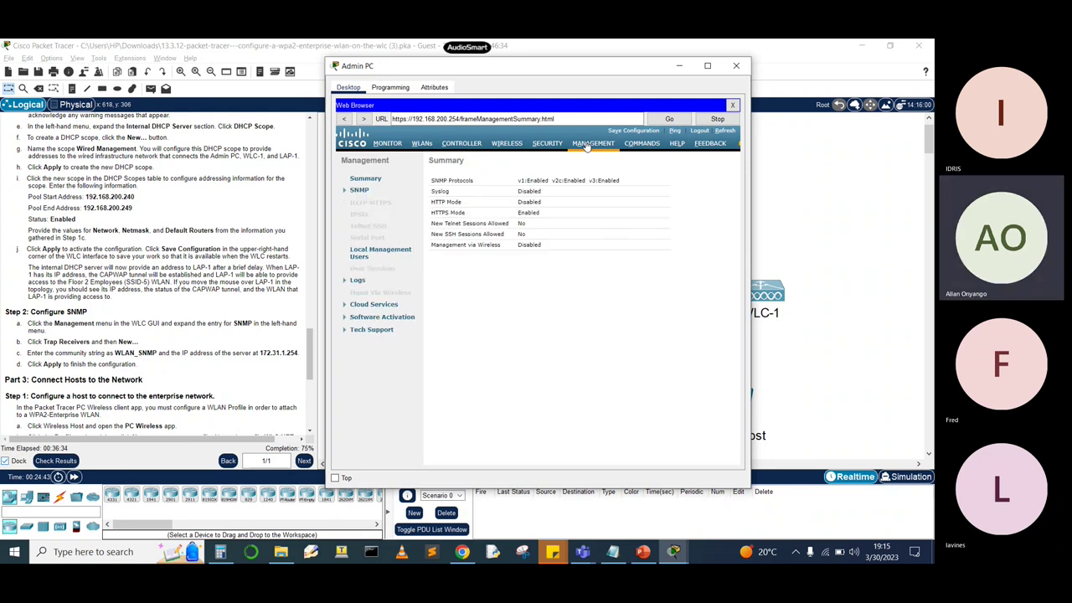
pyautogui.click(359, 191)
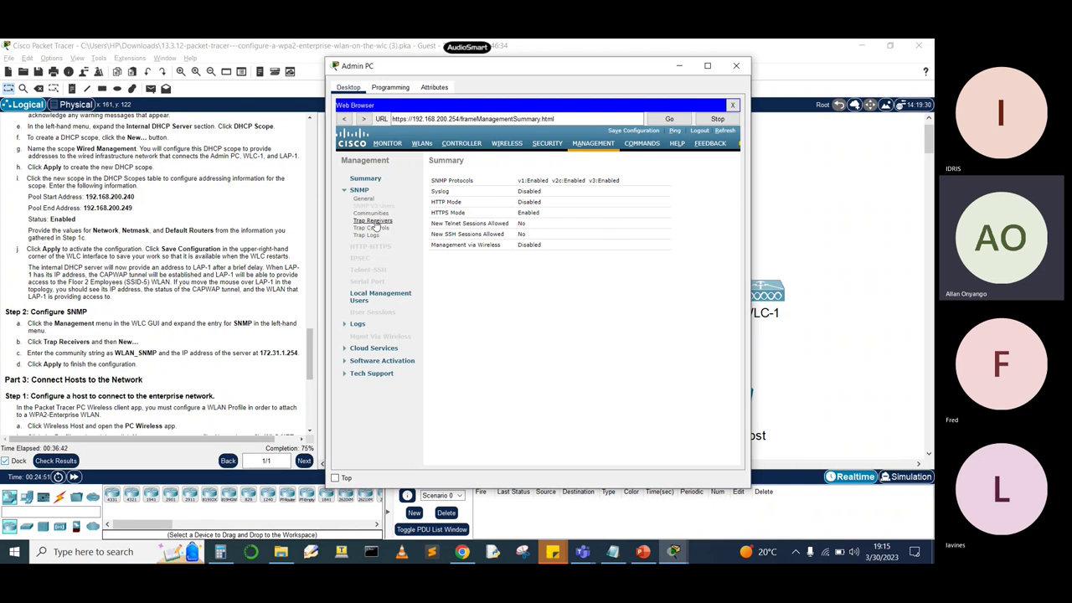
pyautogui.click(374, 222)
pyautogui.click(373, 221)
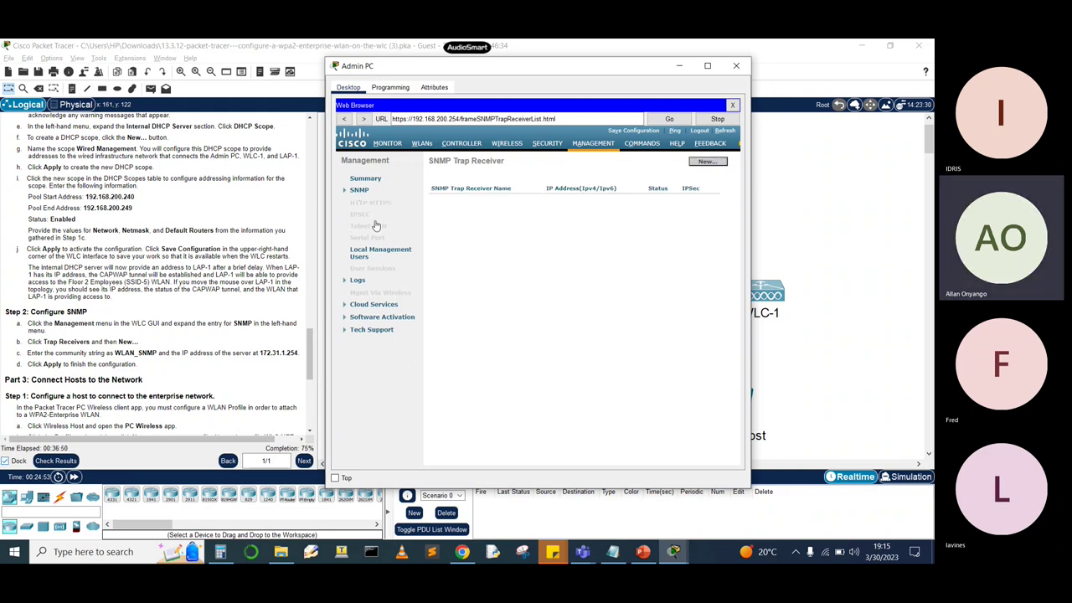
pyautogui.click(705, 162)
pyautogui.click(705, 163)
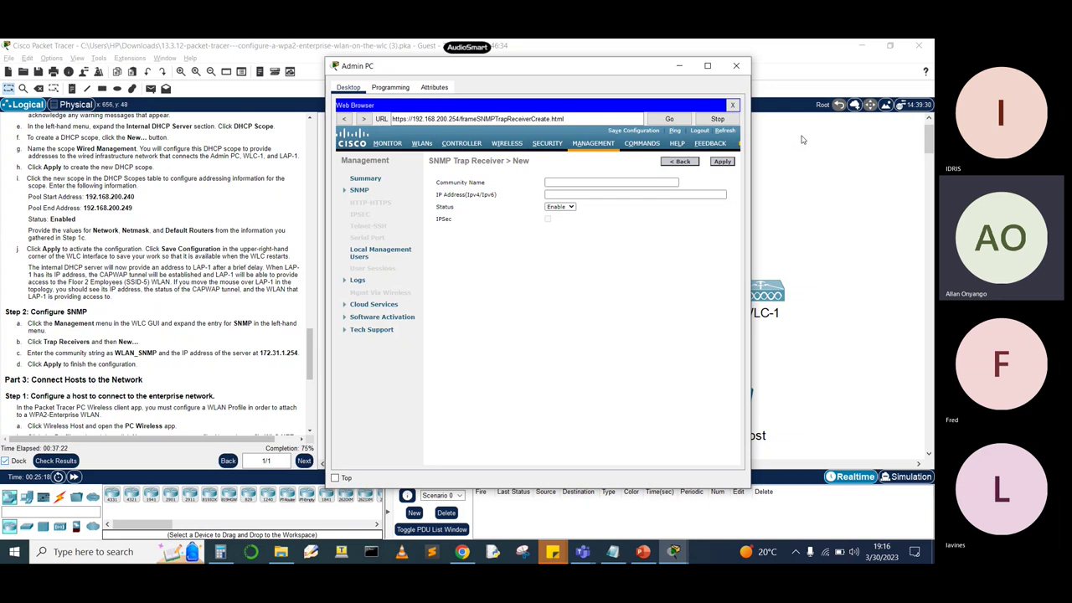
# Enter community WLAN_SNMP and IP 172.31.1.254 as a new SNMP trap receiver and apply it.
pyautogui.click(562, 182)
pyautogui.click(562, 181)
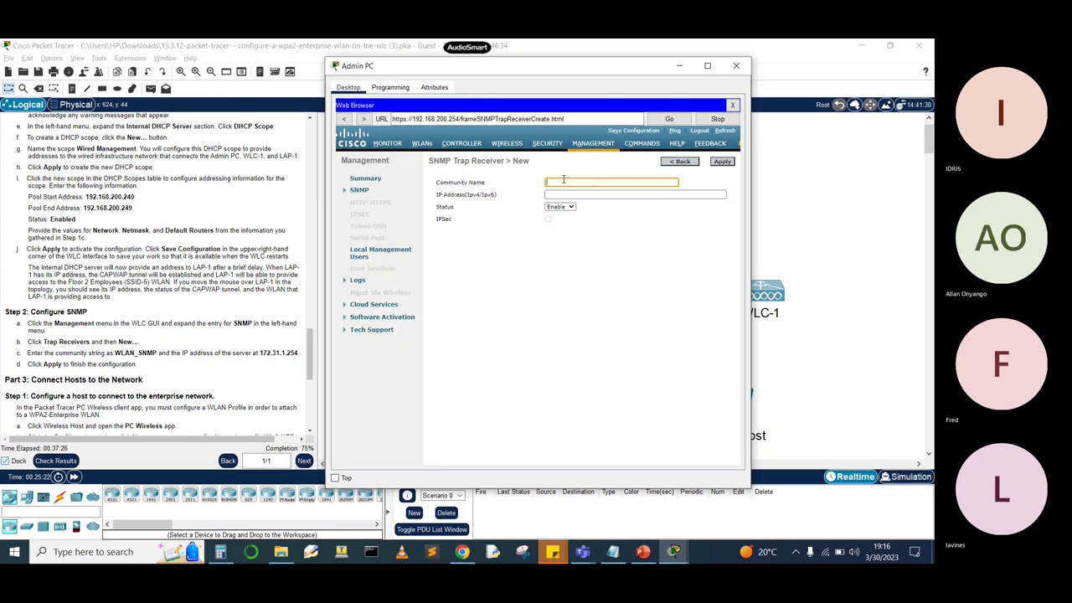
pyautogui.write('WLAN')
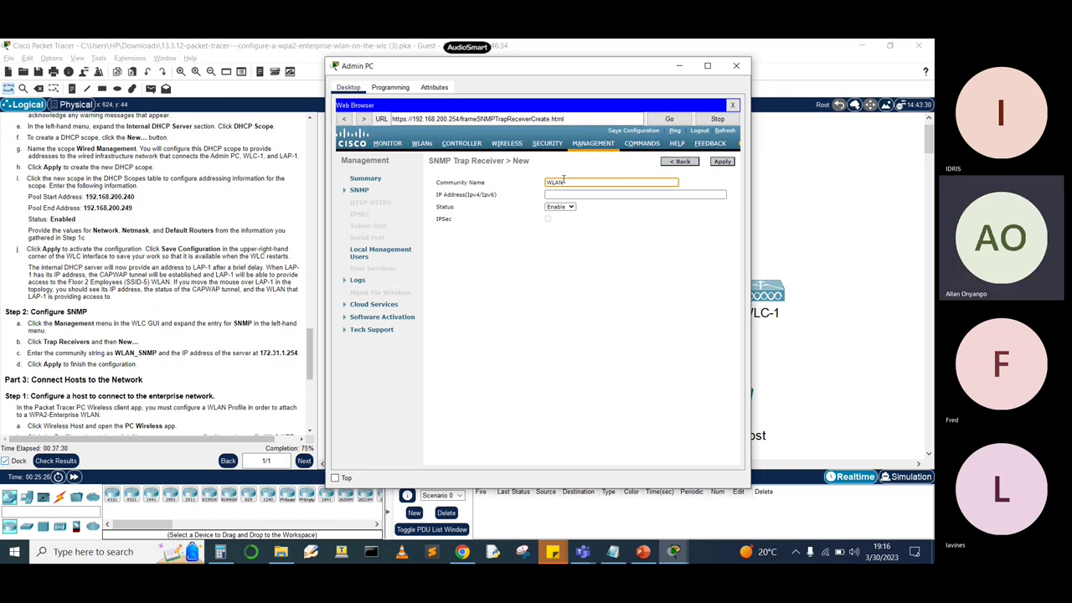
pyautogui.write('_SNMP')
pyautogui.click(562, 194)
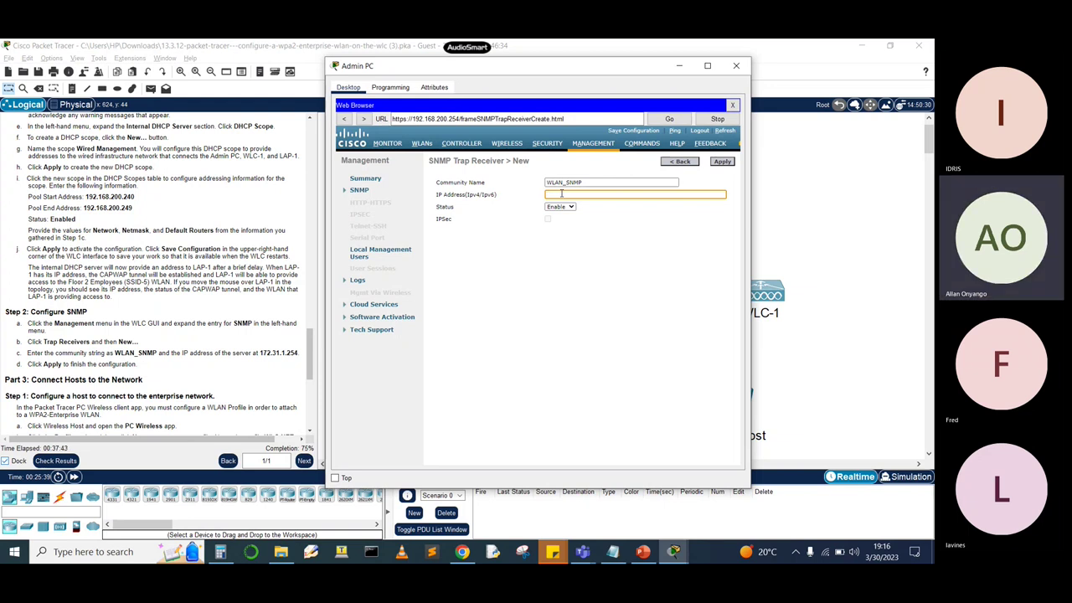
pyautogui.write('172.31.1.254')
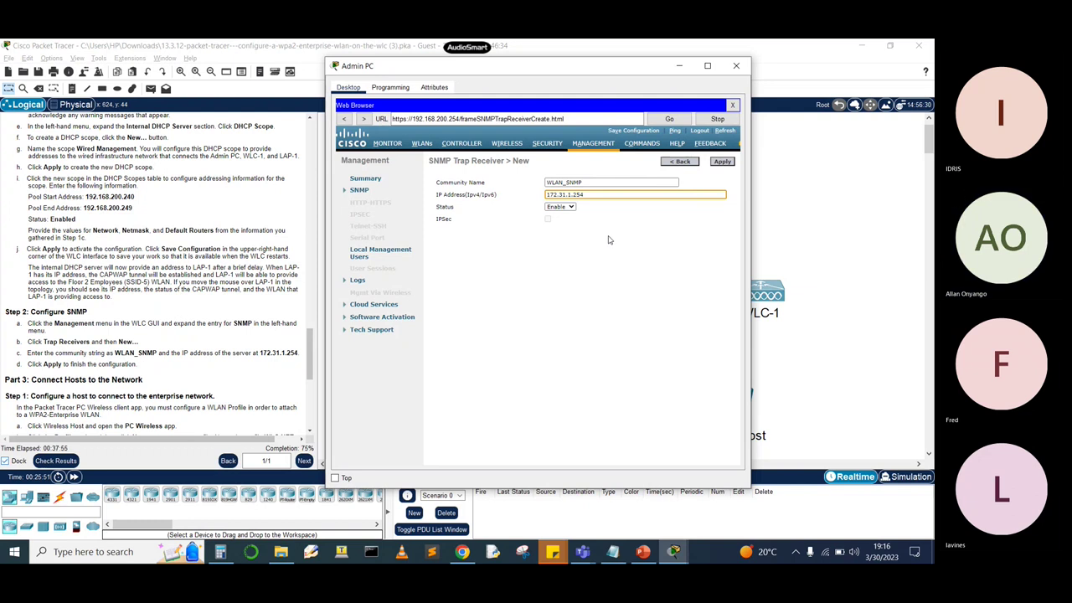
pyautogui.click(678, 234)
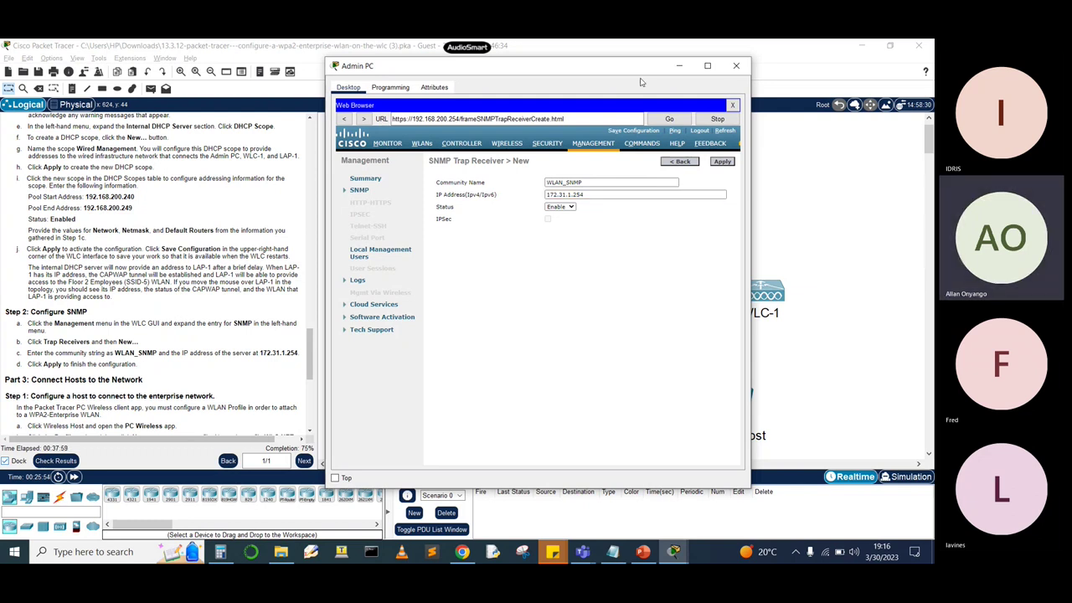
pyautogui.click(723, 165)
pyautogui.scroll(-5, 78, 320)
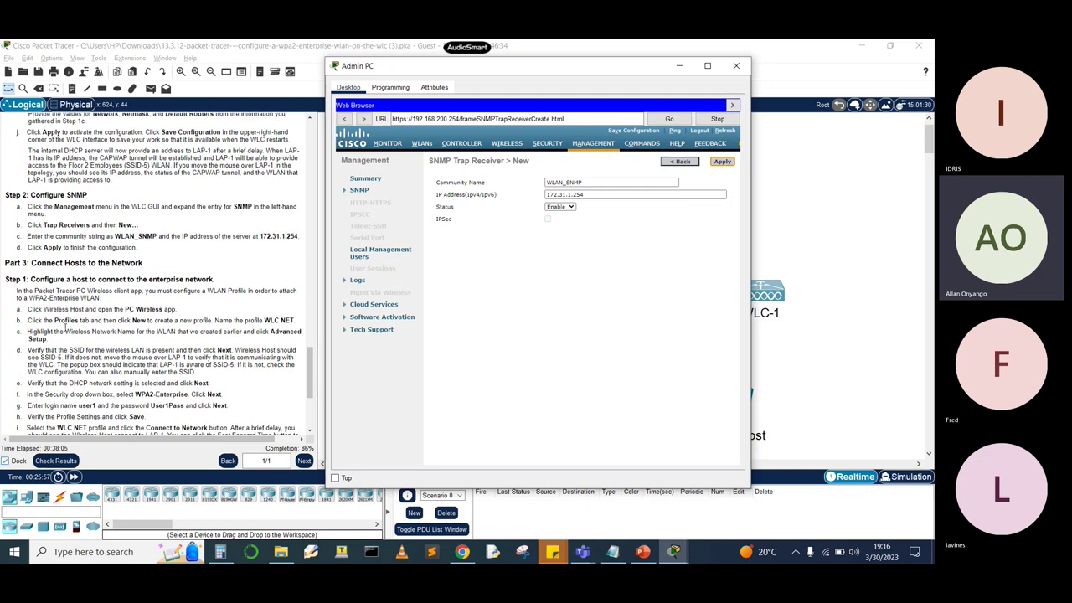
pyautogui.scroll(-6, 64, 327)
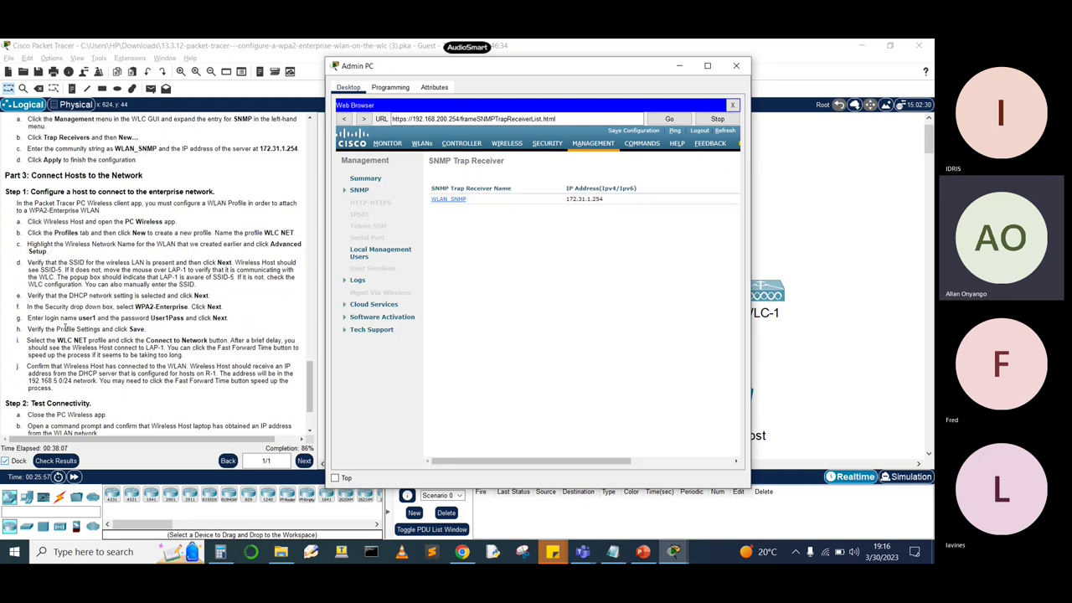
# Close the Admin PC window and select the Wireless Host laptop in the topology.
pyautogui.scroll(5, 65, 327)
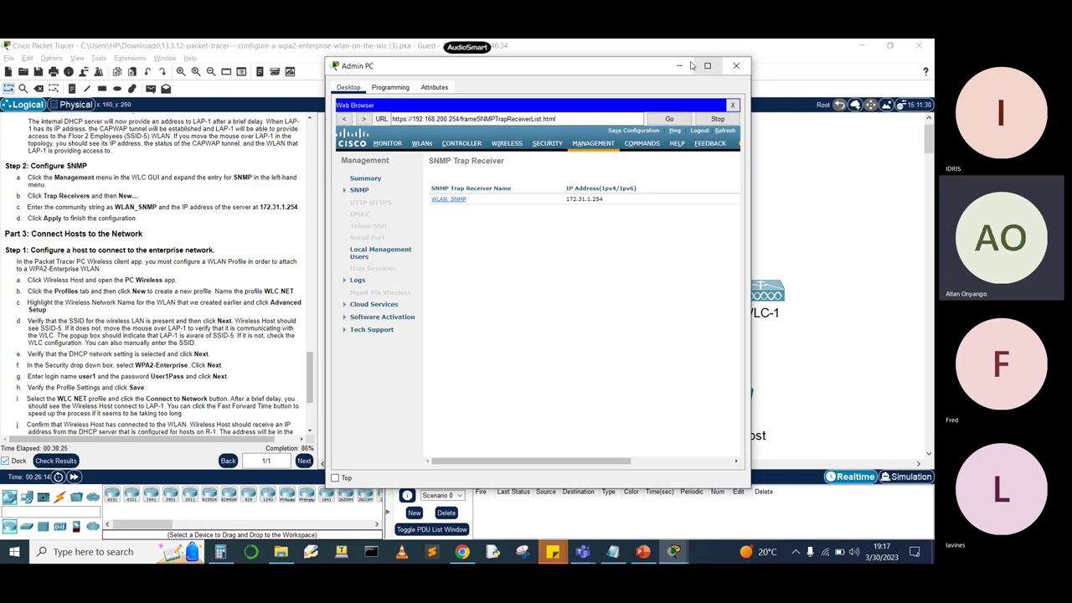
pyautogui.click(736, 65)
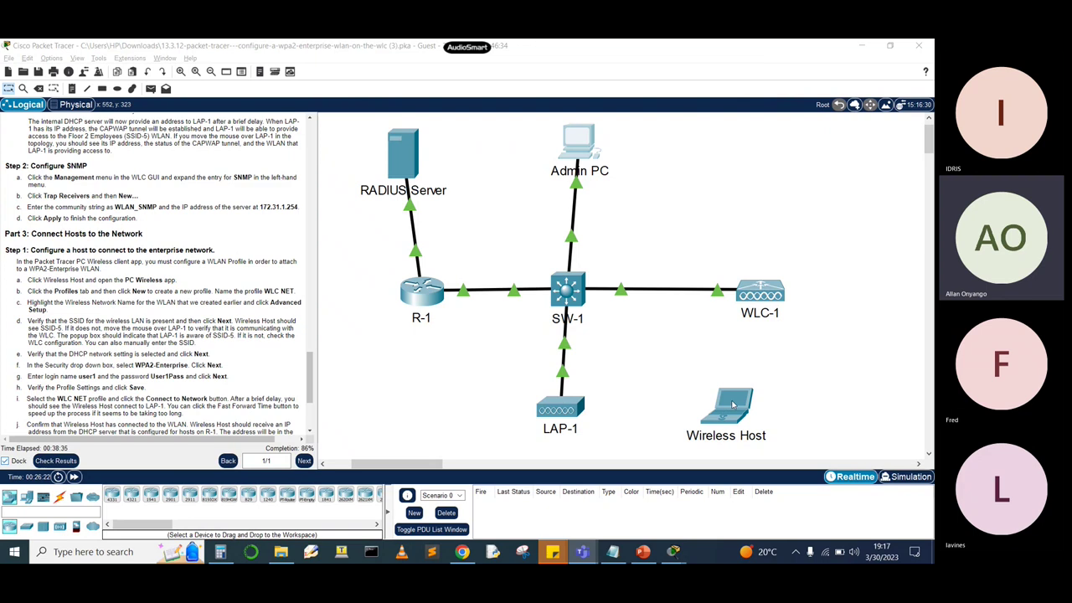
pyautogui.click(736, 405)
pyautogui.click(739, 405)
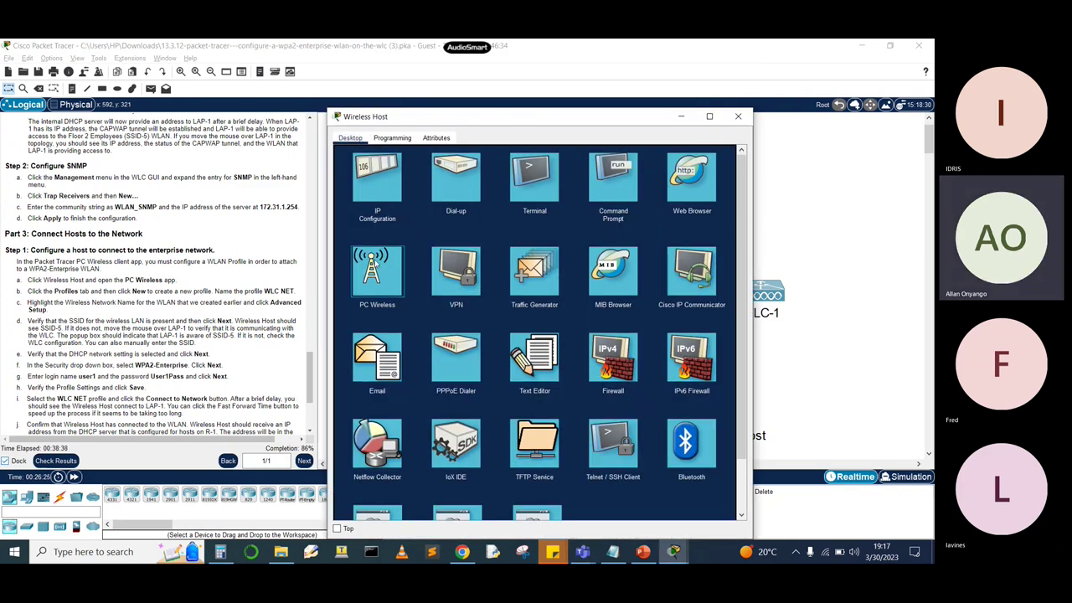
pyautogui.click(383, 255)
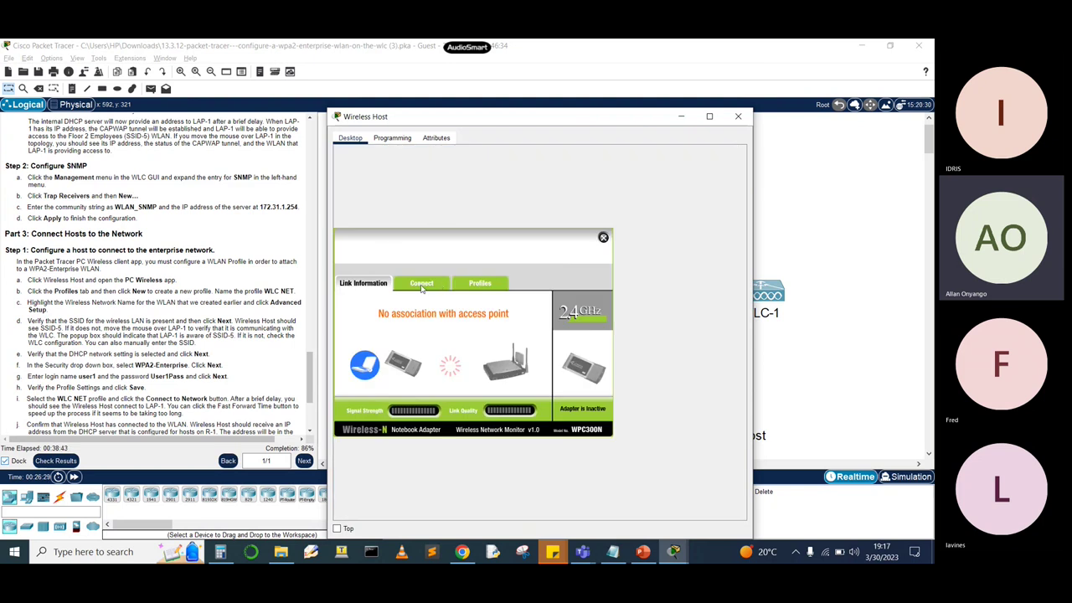
pyautogui.click(480, 284)
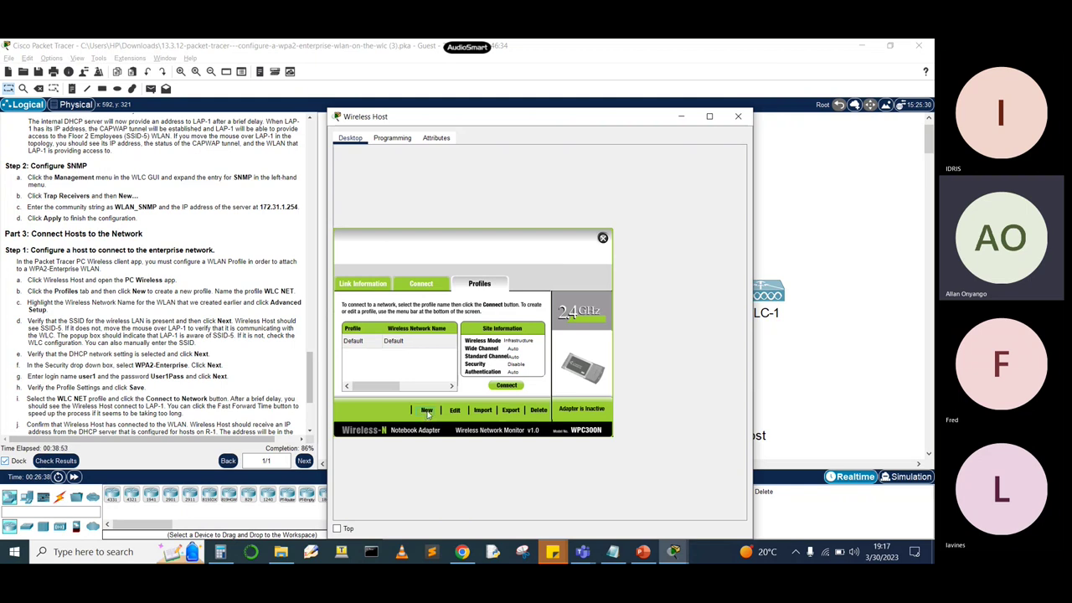
pyautogui.click(428, 410)
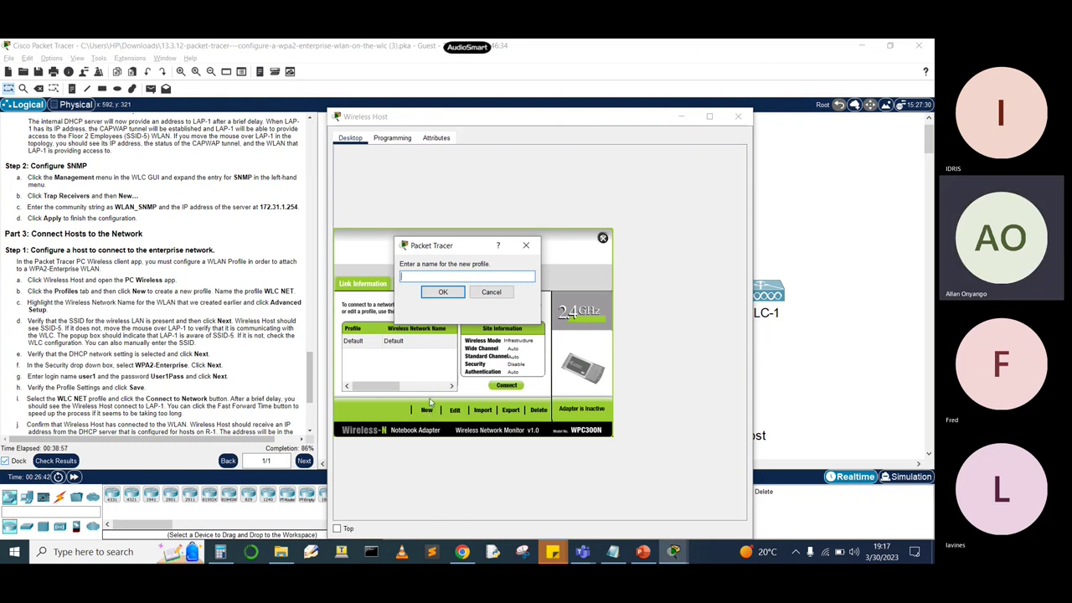
pyautogui.click(416, 274)
pyautogui.write('WL')
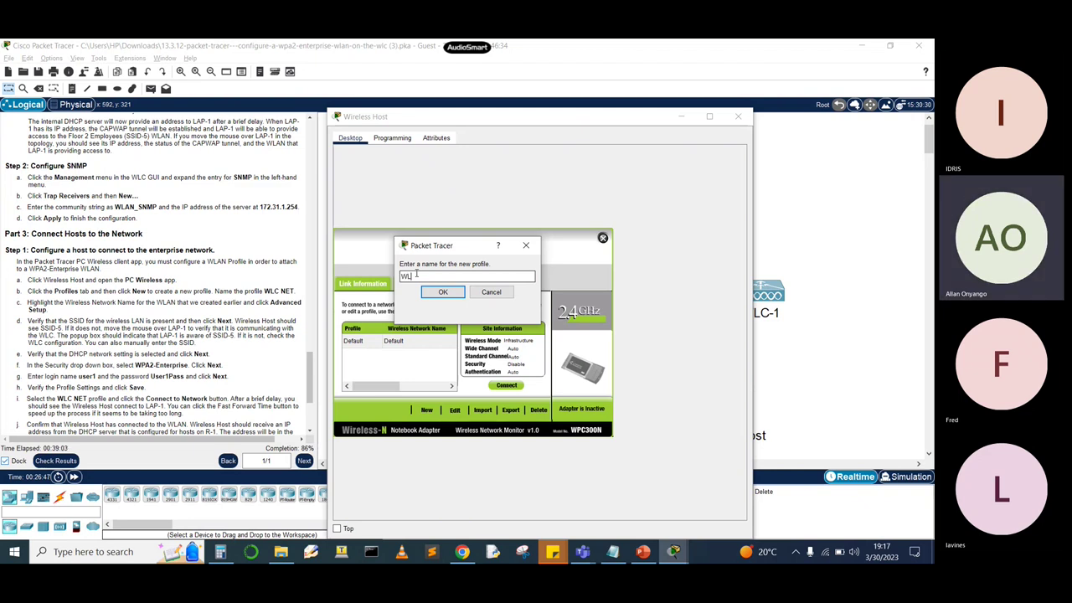
pyautogui.write('C NET')
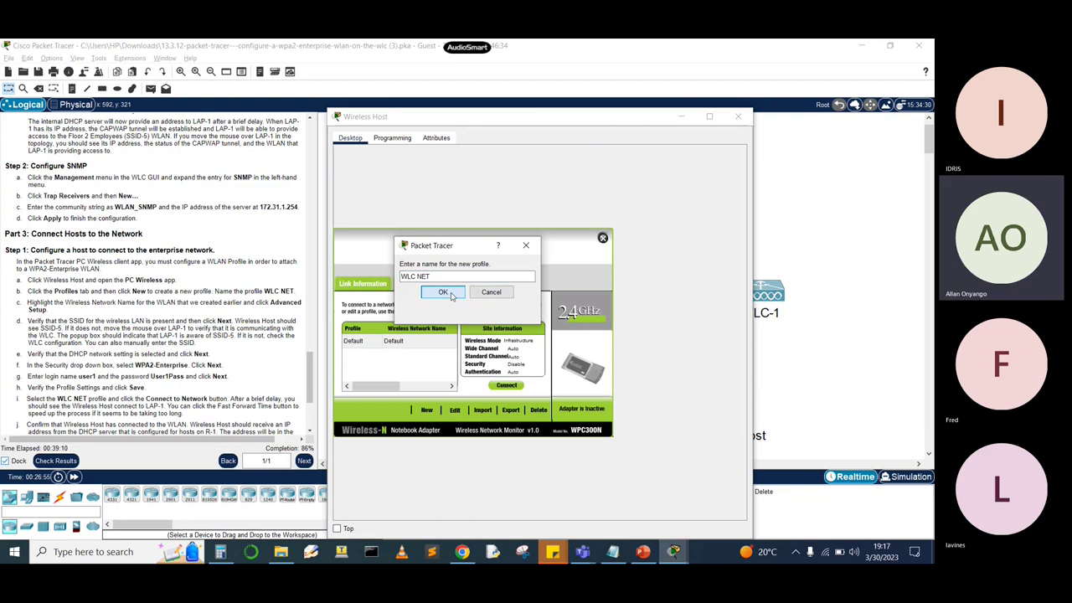
pyautogui.click(443, 292)
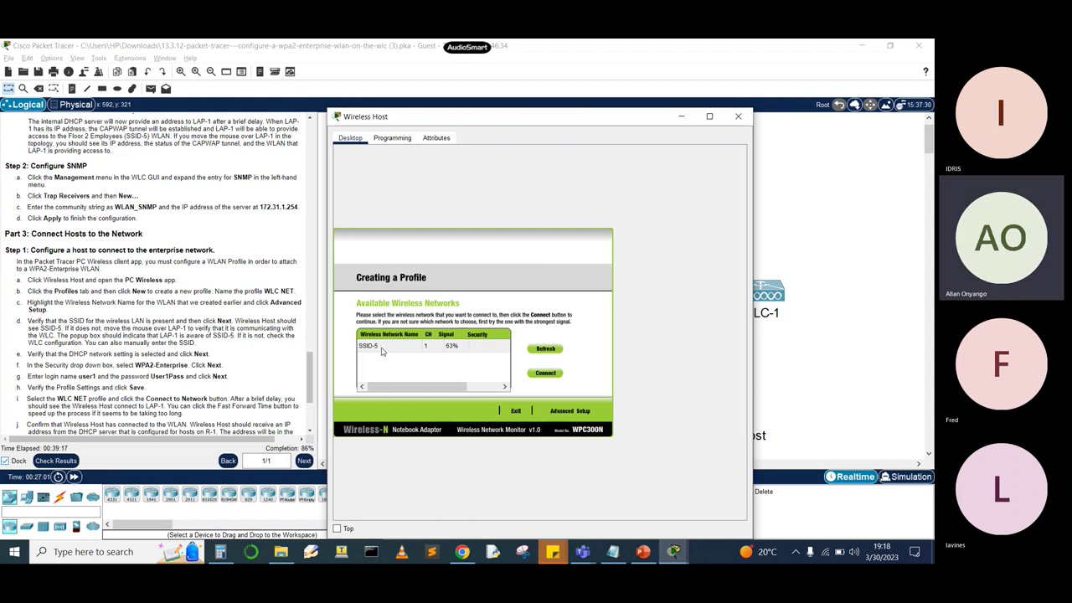
# Choose SSID-5 with Advanced Setup, keeping Infrastructure Mode, and continue to Network Settings.
pyautogui.click(382, 352)
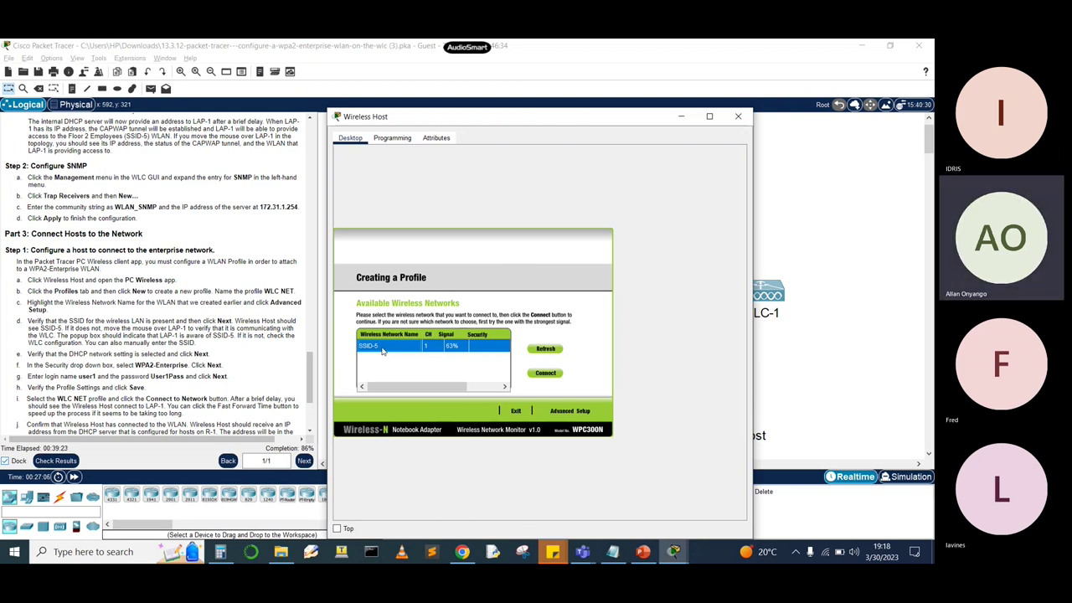
pyautogui.click(567, 417)
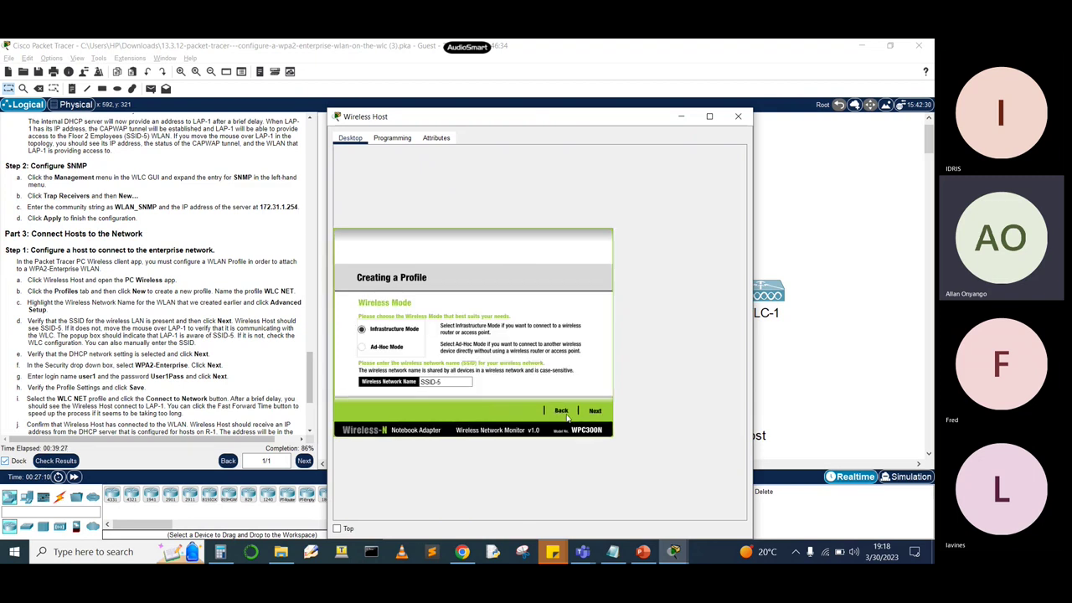
pyautogui.click(453, 384)
pyautogui.click(595, 410)
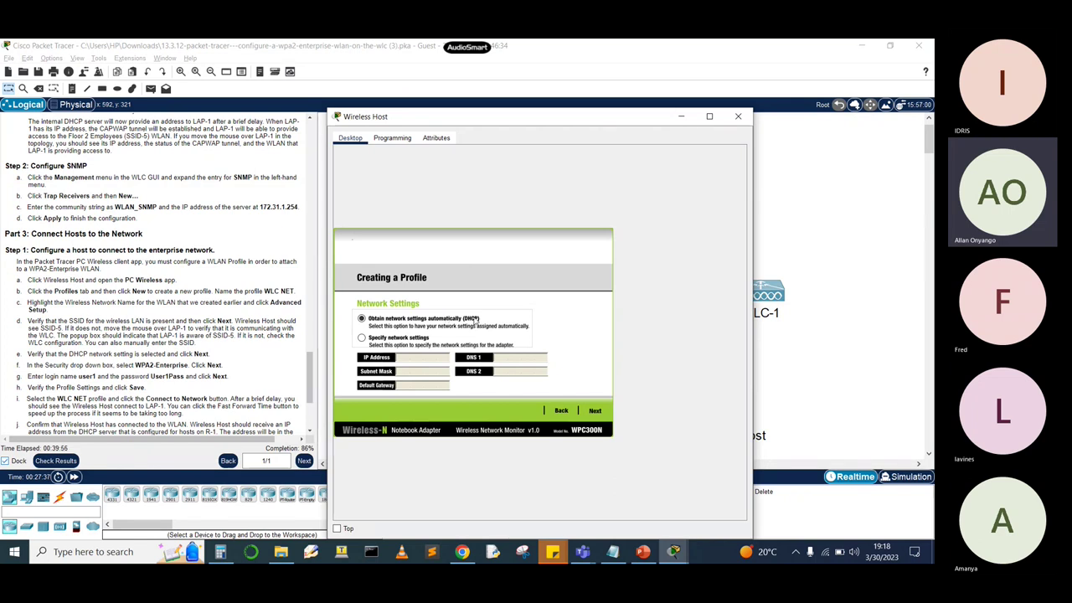
# Keep automatic DHCP addressing and pass the security page without changing the security type.
pyautogui.click(594, 411)
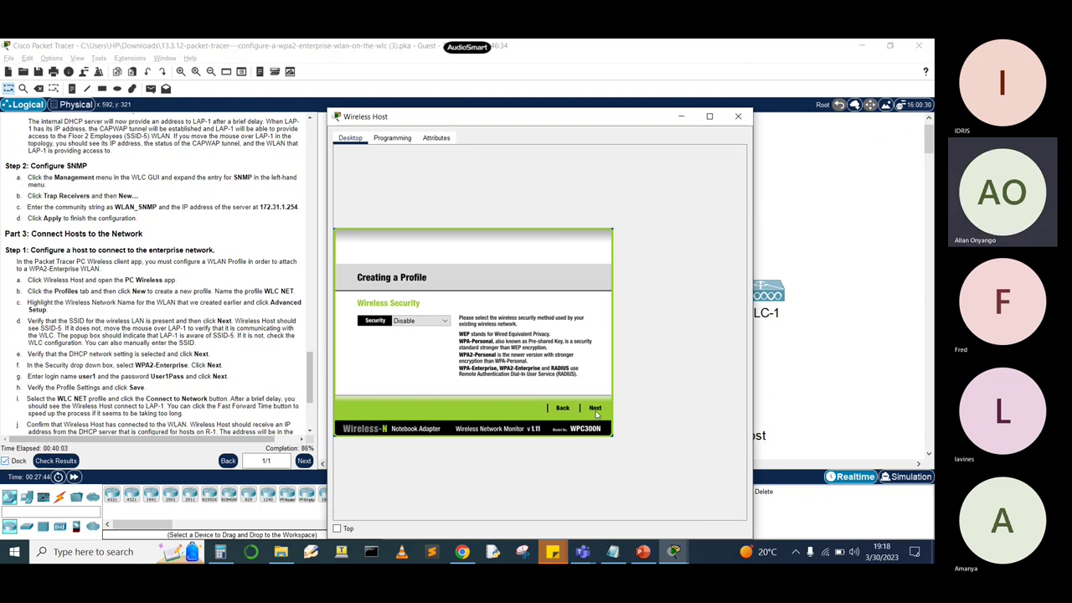
pyautogui.click(409, 323)
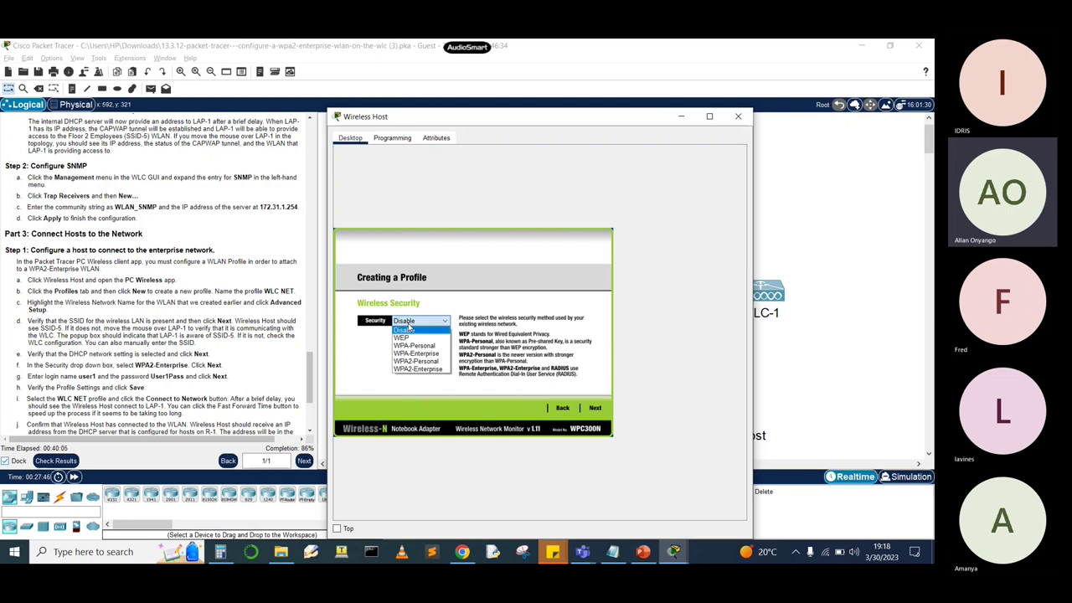
pyautogui.click(425, 379)
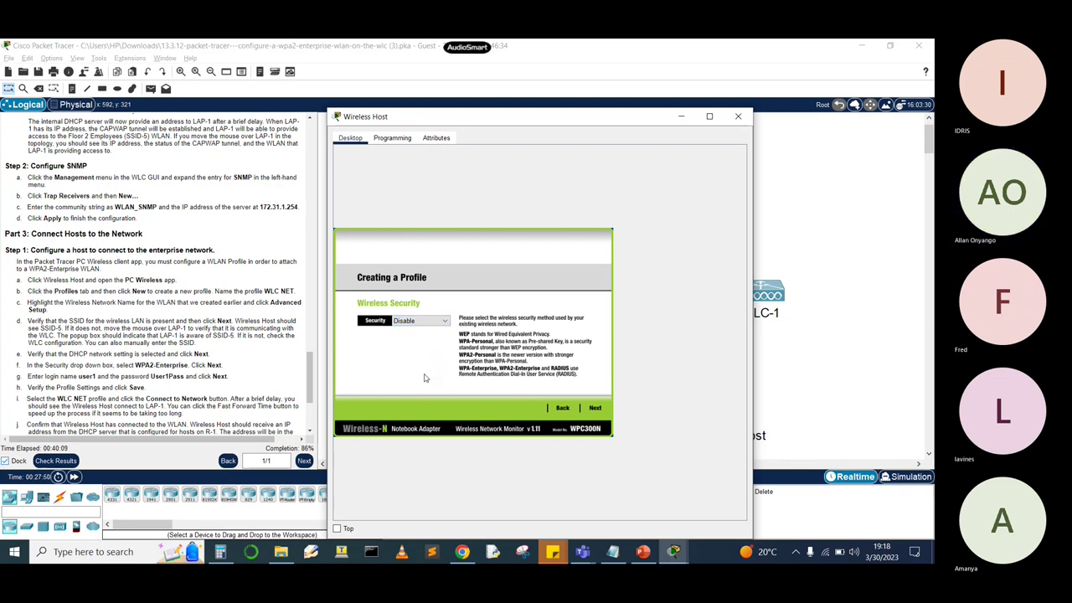
pyautogui.click(595, 409)
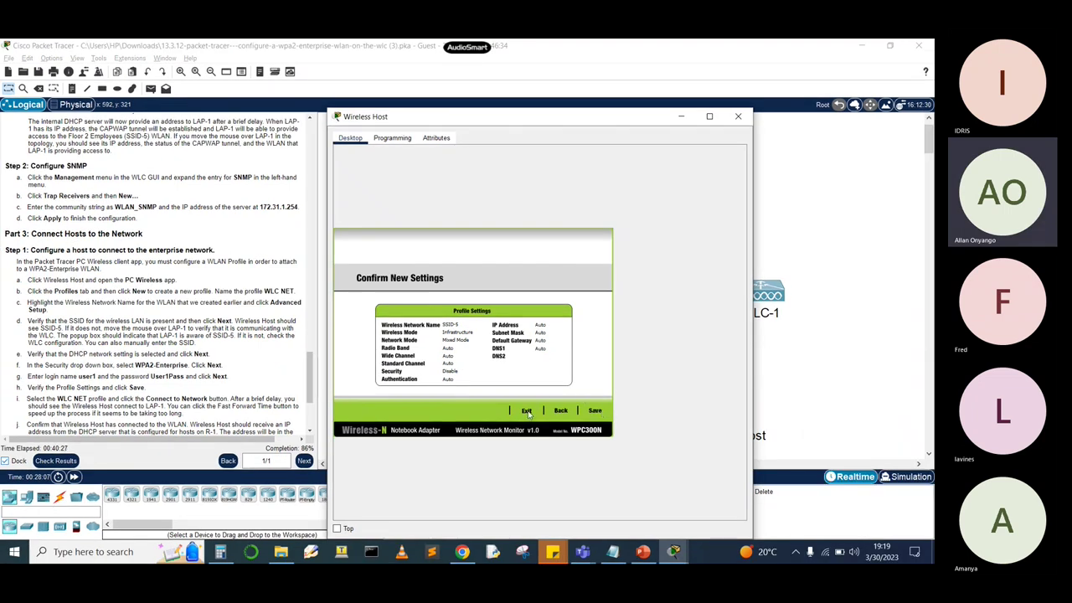
# Go back, choose WPA2-Enterprise security, and continue to the enterprise login settings.
pyautogui.click(559, 412)
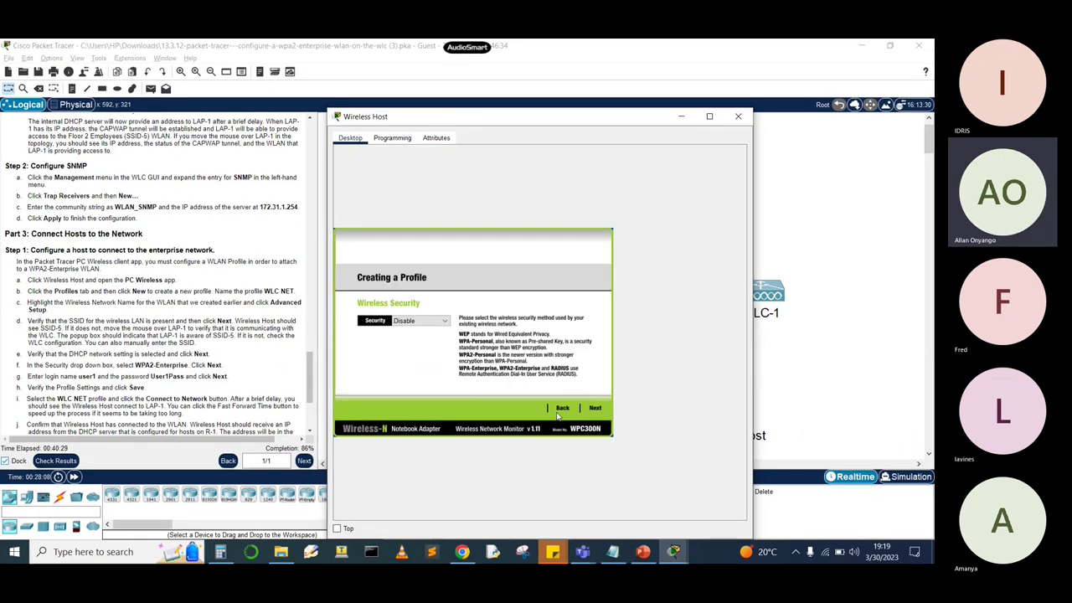
pyautogui.click(410, 321)
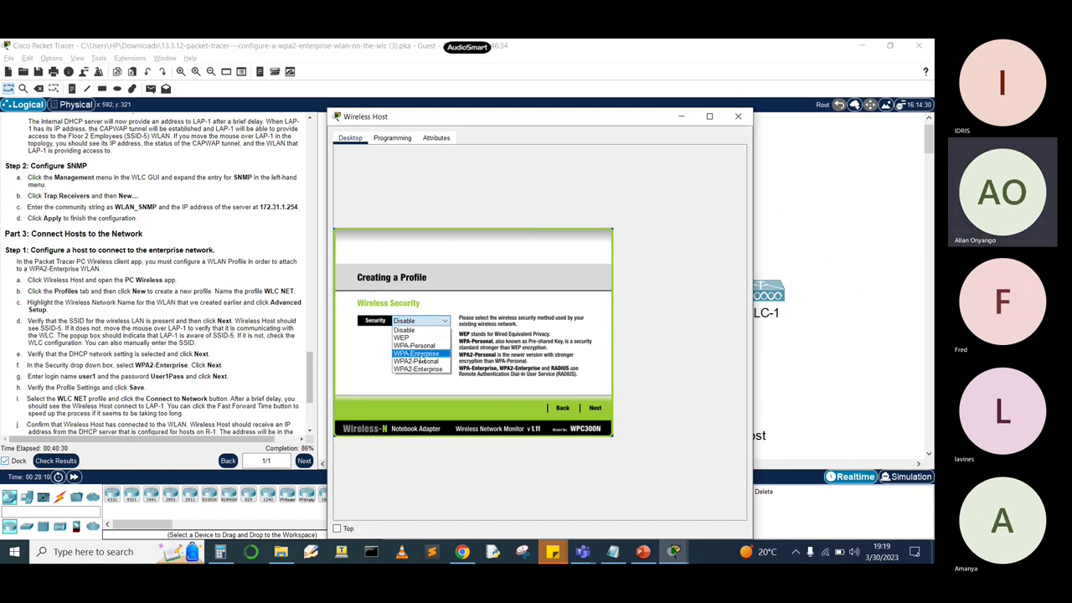
pyautogui.click(424, 371)
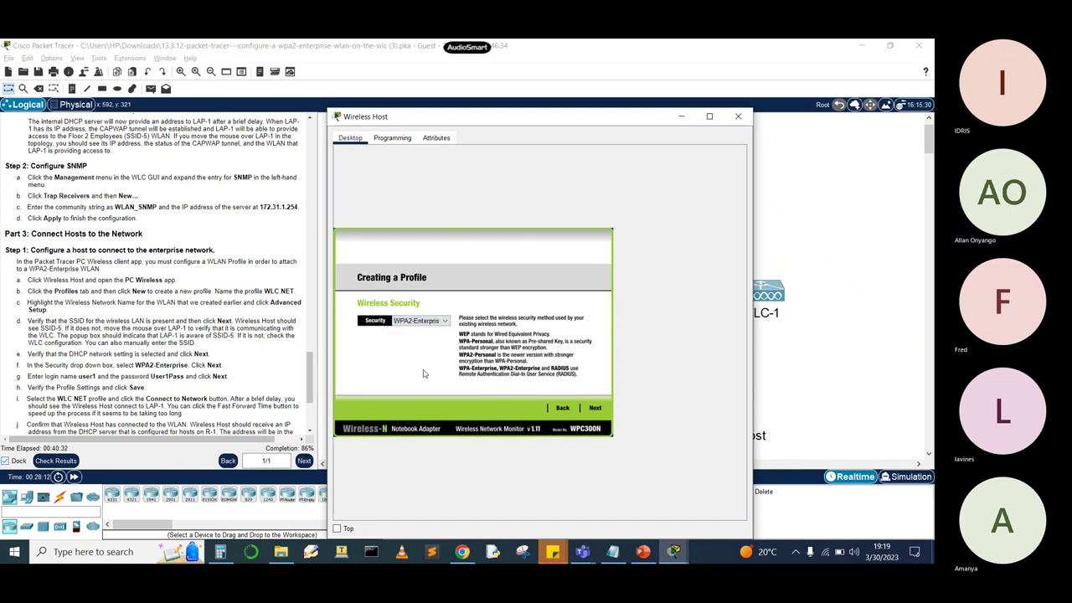
pyautogui.click(593, 408)
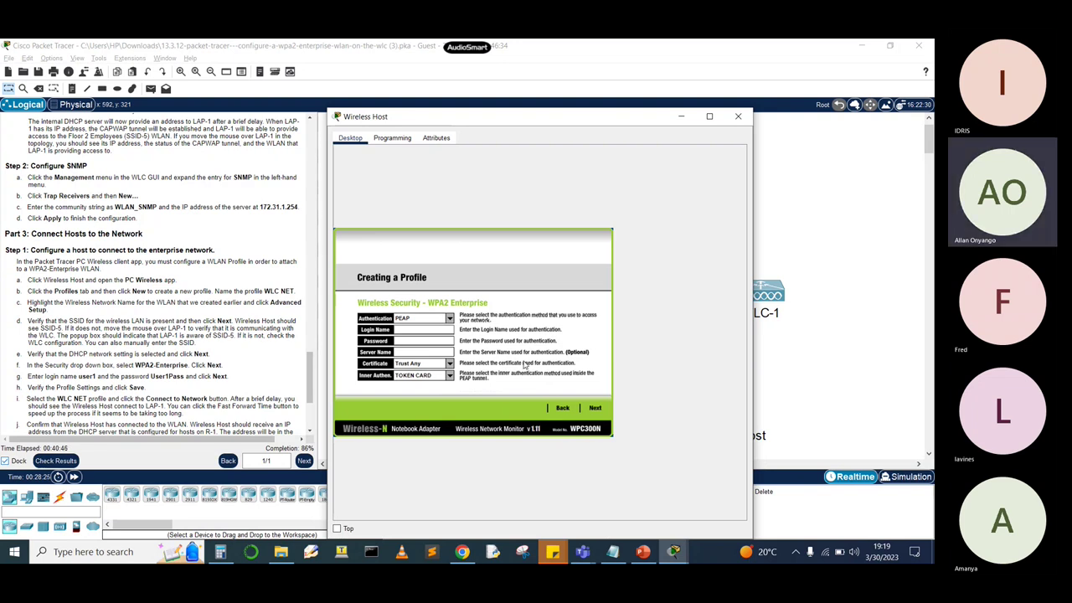
pyautogui.click(561, 409)
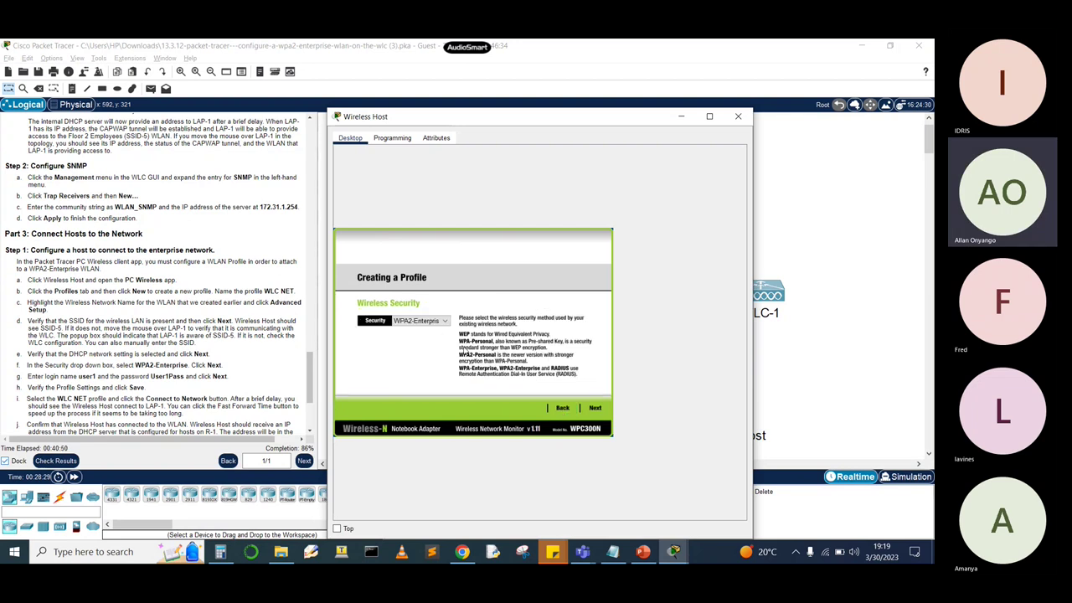
pyautogui.click(420, 321)
pyautogui.click(431, 371)
pyautogui.click(594, 408)
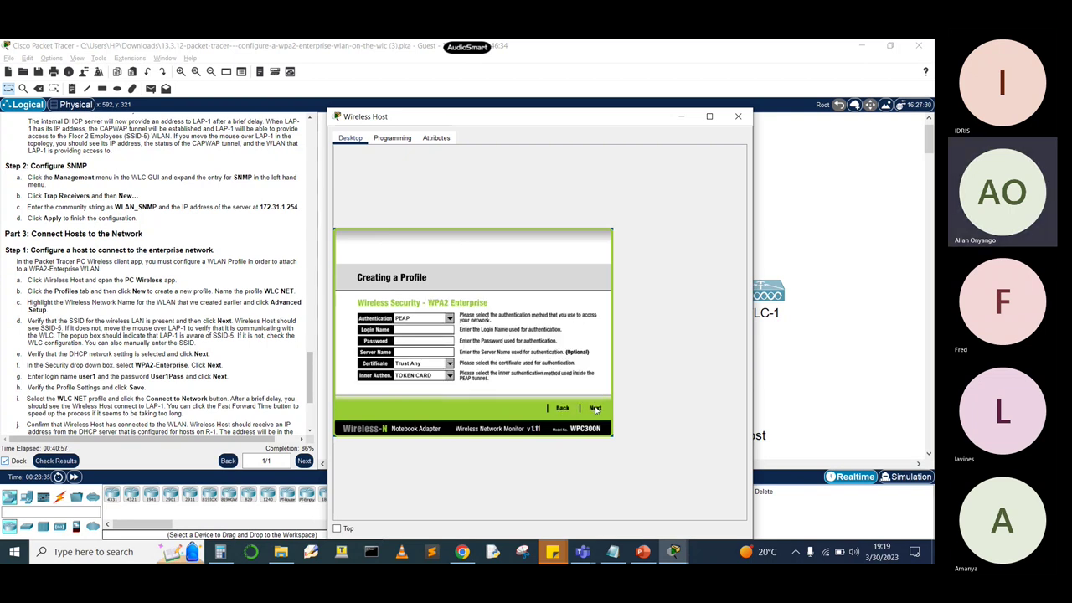
# Fill in the WPA2-Enterprise login name and account password, then continue to Confirm New Settings.
pyautogui.click(405, 329)
pyautogui.write('user1')
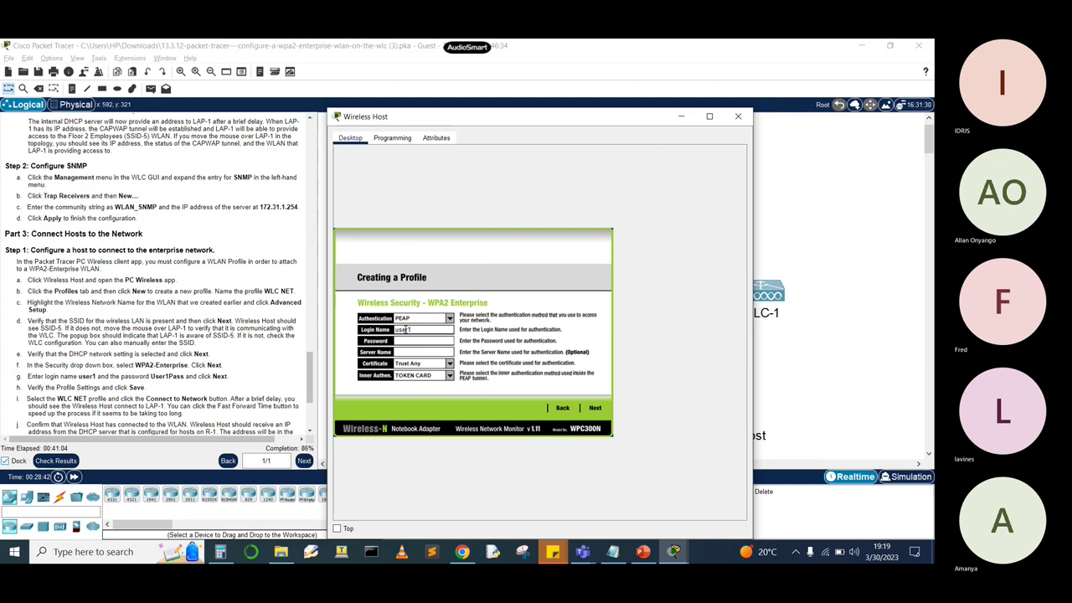
pyautogui.click(412, 339)
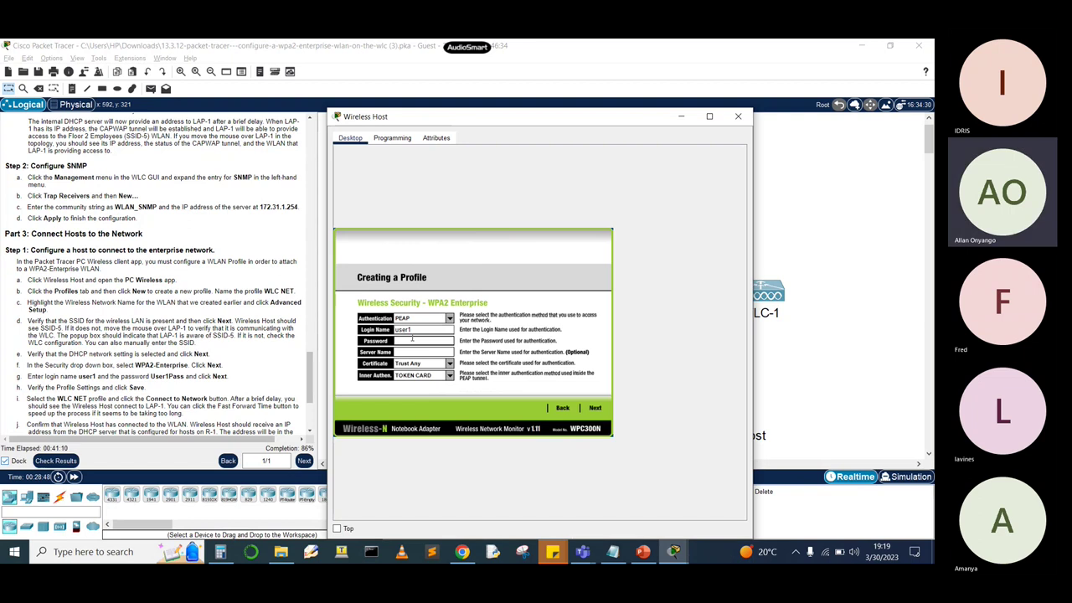
pyautogui.write('User1Pass')
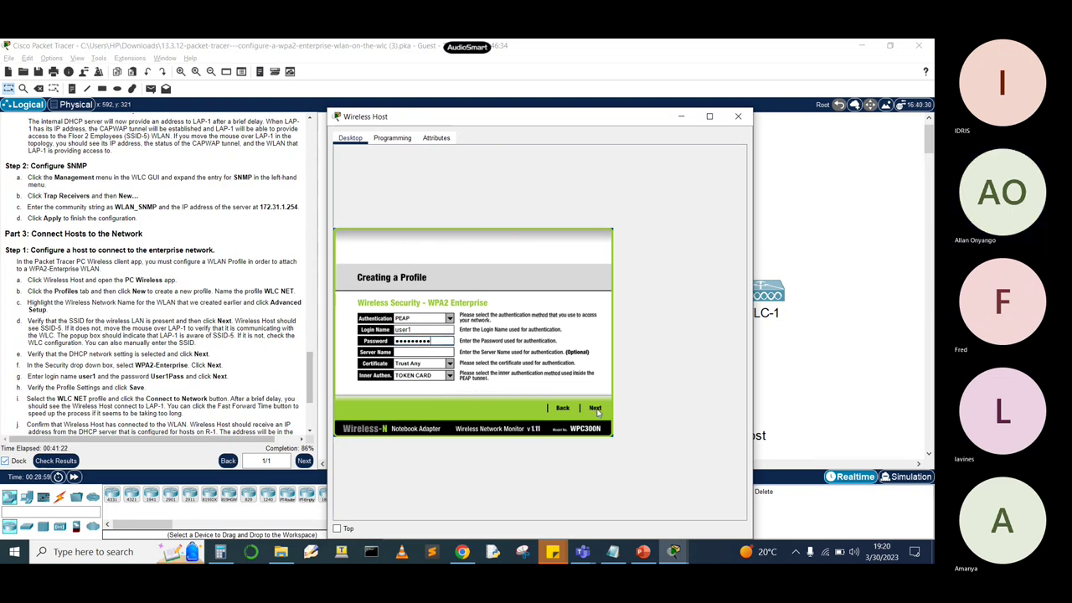
pyautogui.click(595, 409)
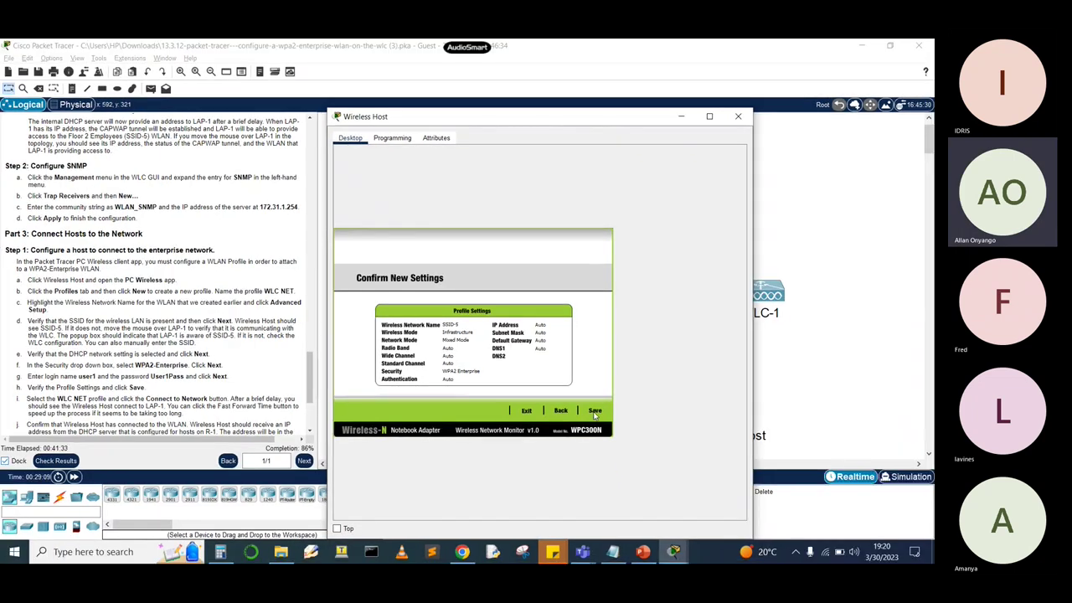
# Save the WLC NET profile and connect the Wireless Host to SSID-5.
pyautogui.click(595, 411)
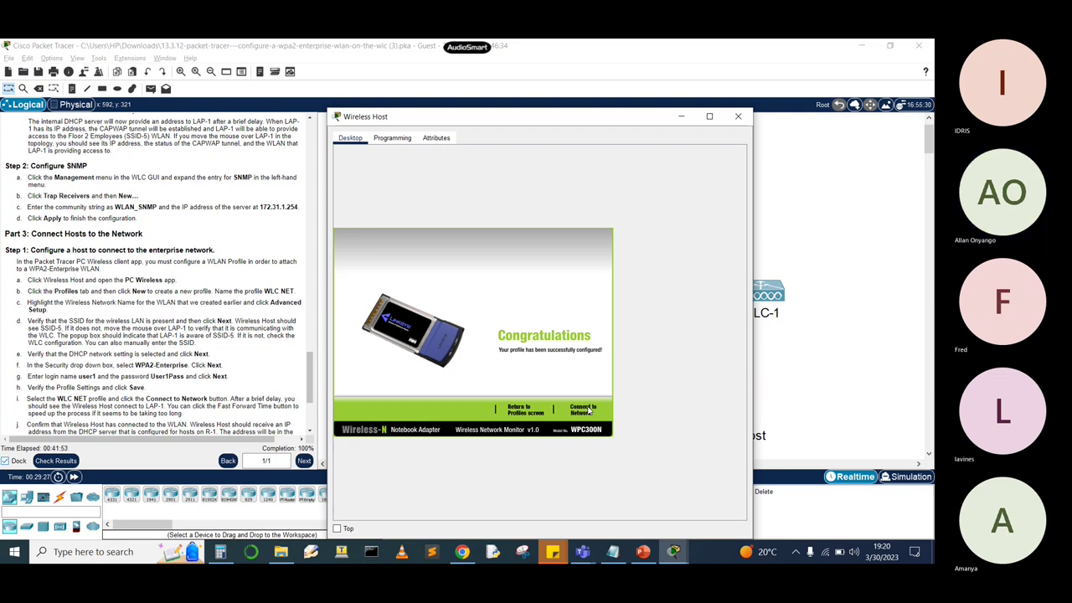
pyautogui.click(587, 409)
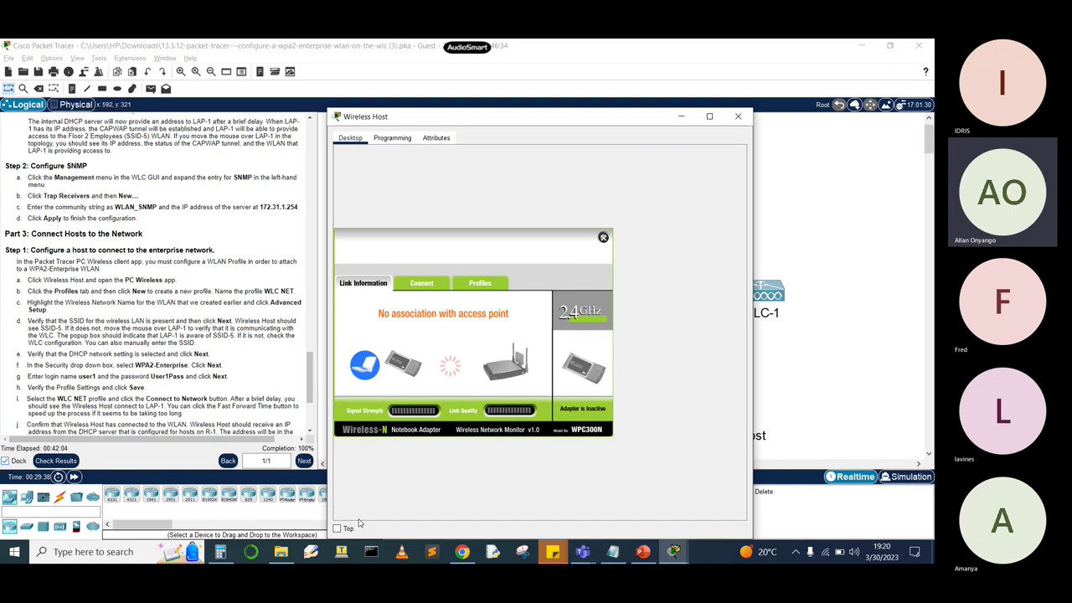
# Pin the Wireless Host window on top, confirm the access point connection, and move it aside.
pyautogui.click(337, 529)
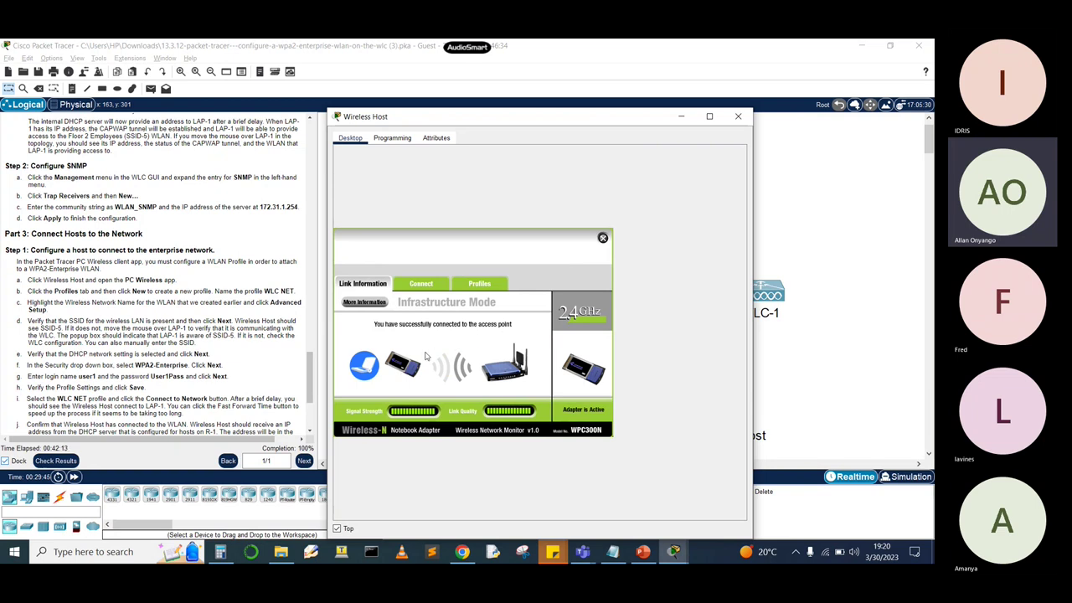
pyautogui.scroll(-3, 153, 362)
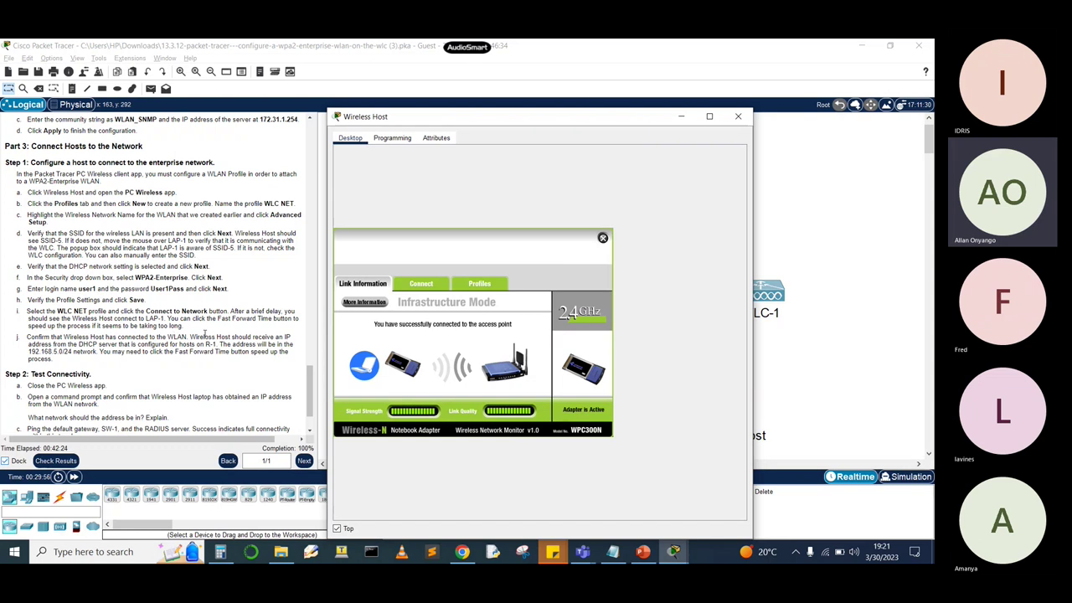
pyautogui.moveTo(474, 107); pyautogui.dragTo(500, 475)
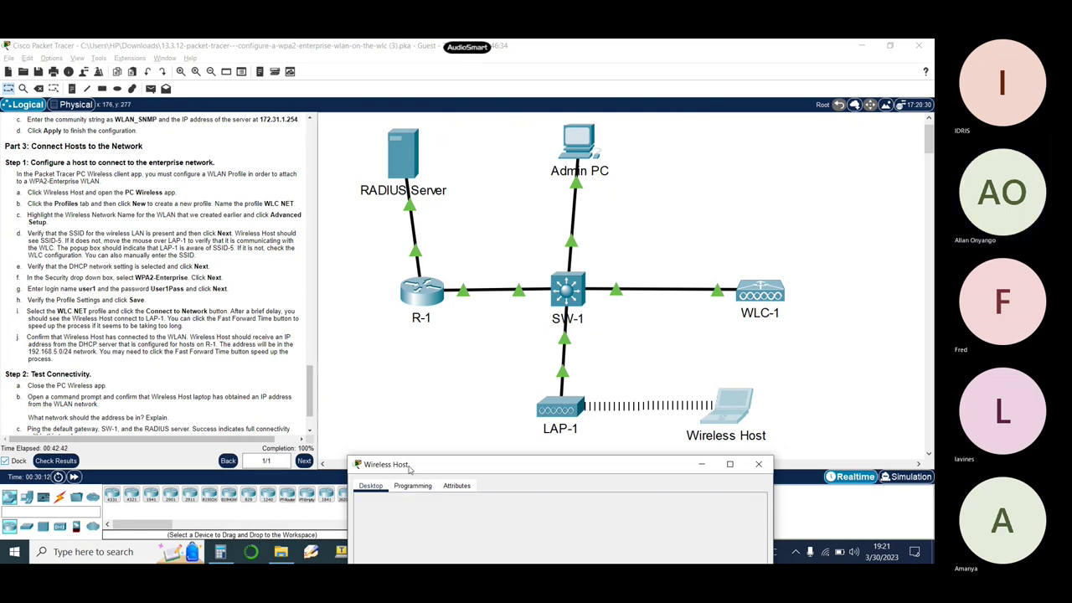
pyautogui.moveTo(413, 470); pyautogui.dragTo(218, 264)
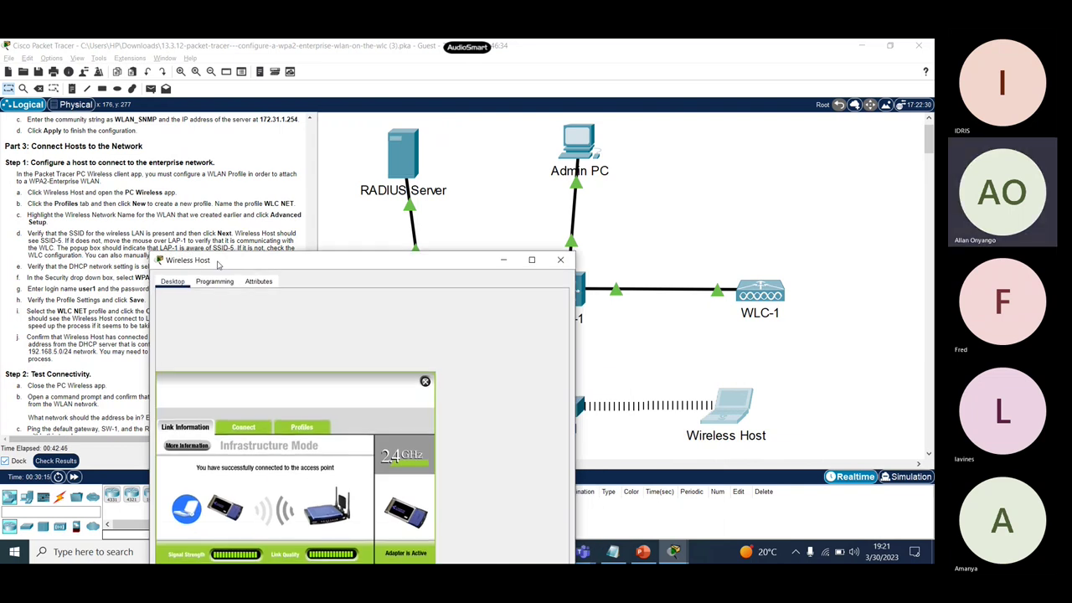
# Show IP Configuration with DHCP address 192.168.5.3, mask 255.255.255.0, gateway 192.168.5.1.
pyautogui.click(426, 382)
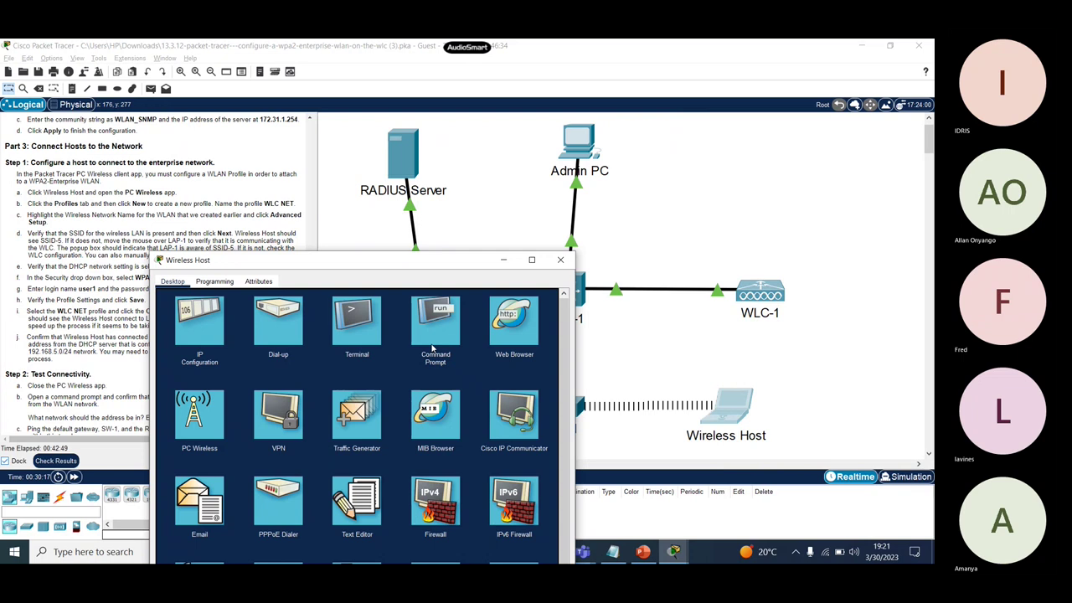
pyautogui.click(201, 326)
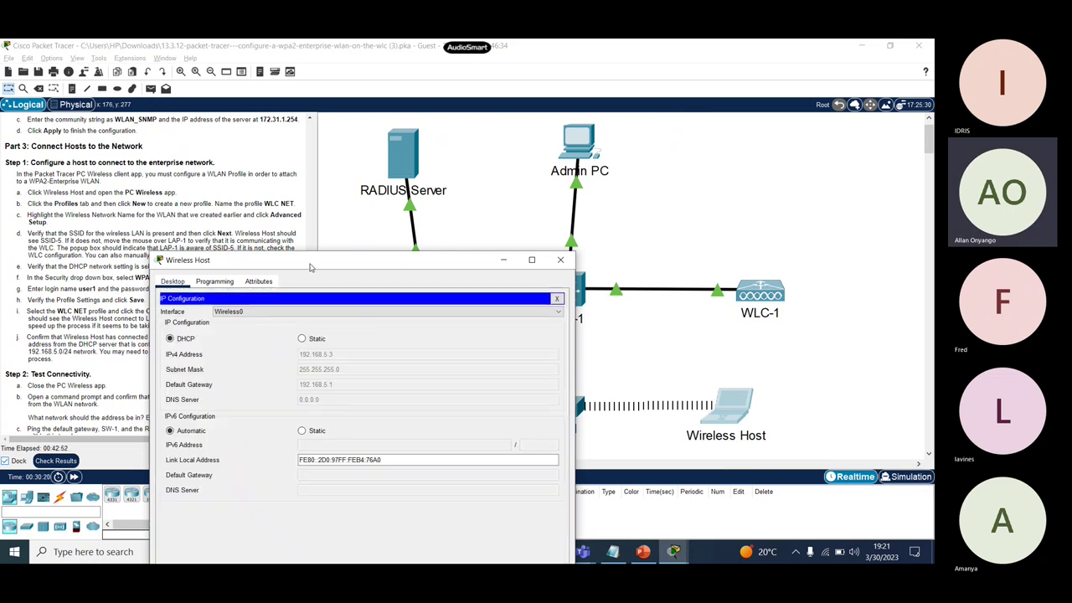
pyautogui.moveTo(310, 267); pyautogui.dragTo(454, 285)
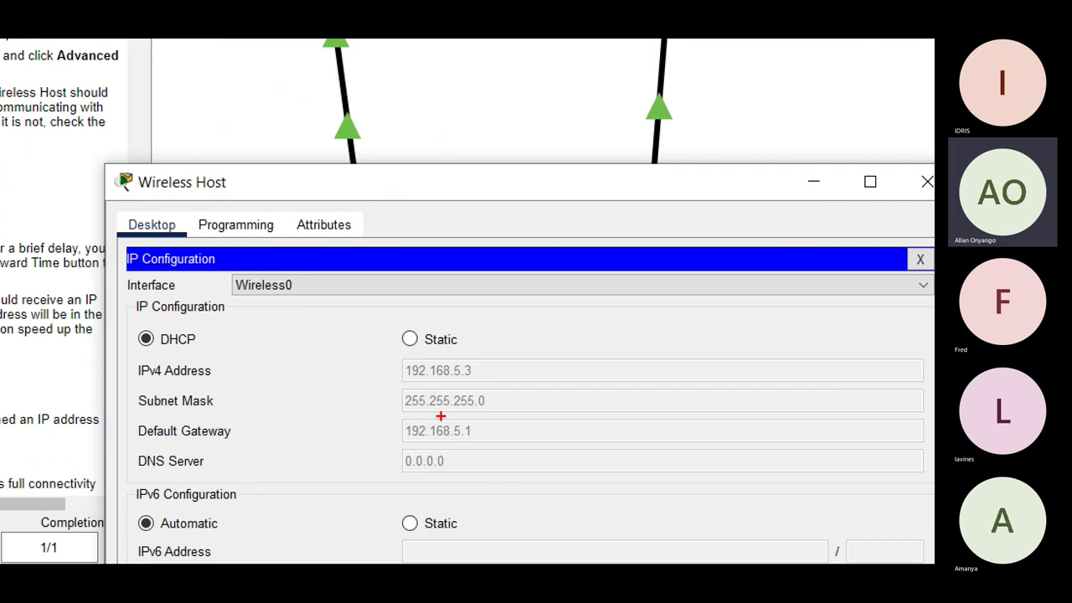
pyautogui.moveTo(461, 393); pyautogui.dragTo(484, 394)
pyautogui.moveTo(442, 446); pyautogui.dragTo(459, 446)
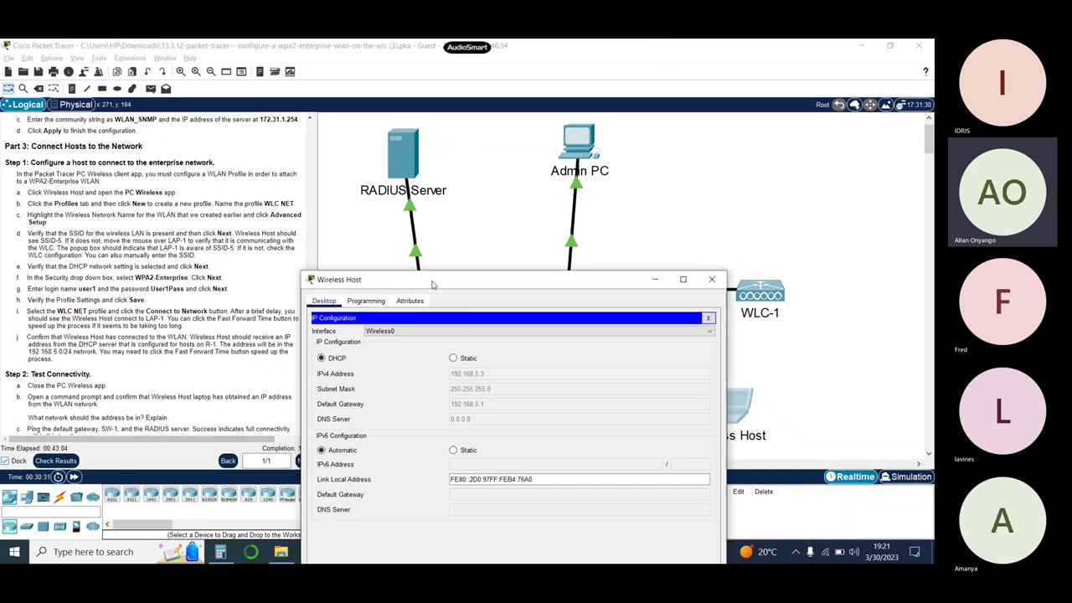
pyautogui.moveTo(367, 186); pyautogui.dragTo(532, 186)
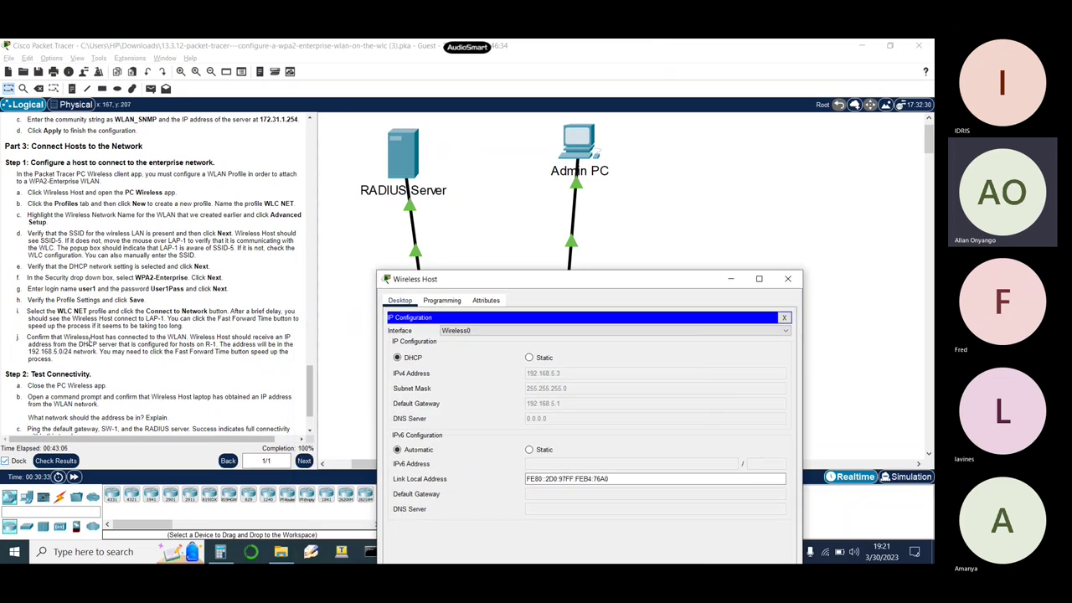
pyautogui.scroll(-1, 91, 356)
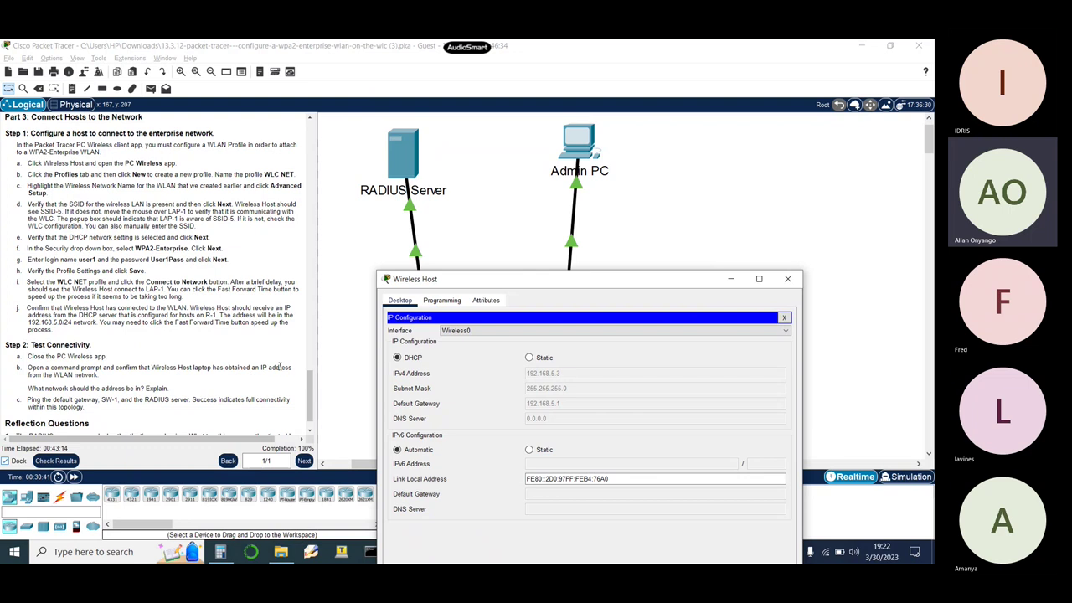
pyautogui.moveTo(566, 283); pyautogui.dragTo(546, 176)
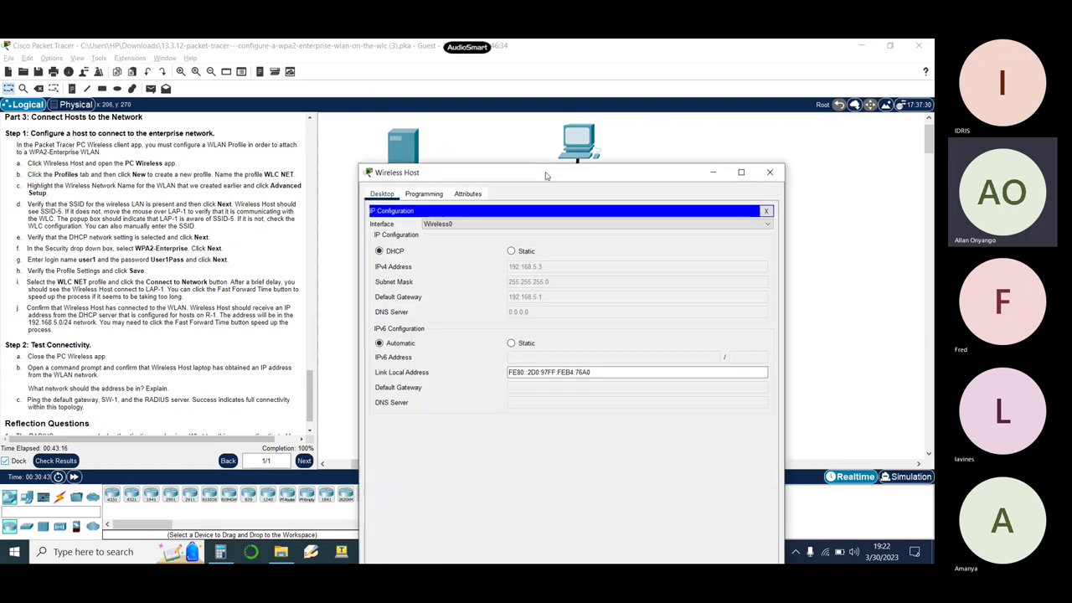
# Run ipconfig in Command Prompt to confirm 192.168.5.3, mask 255.255.255.0, gateway 192.168.5.1.
pyautogui.click(766, 212)
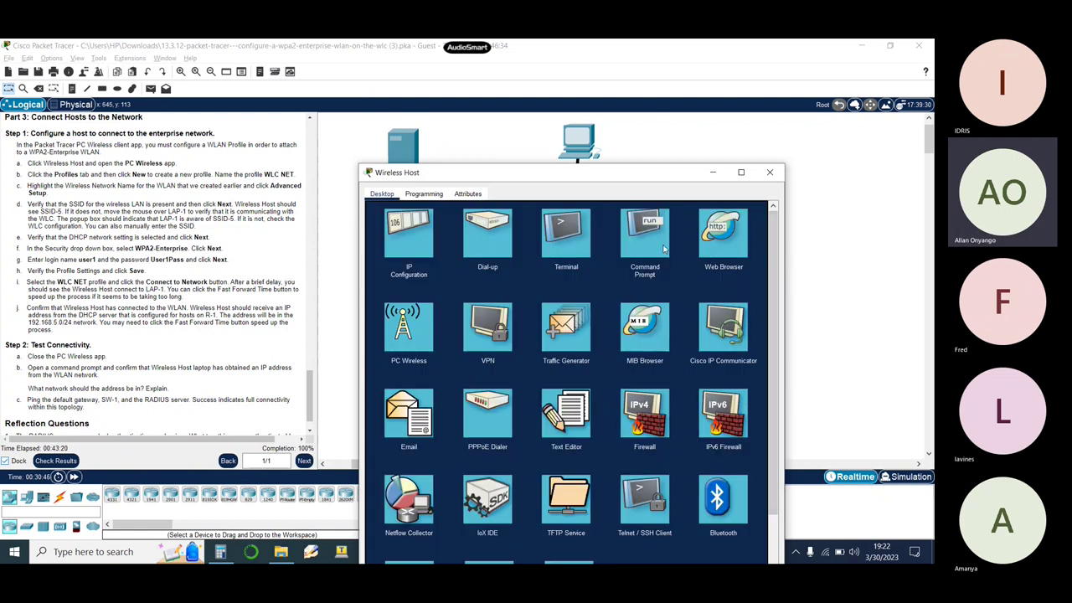
pyautogui.click(660, 238)
pyautogui.write('ipconfig')
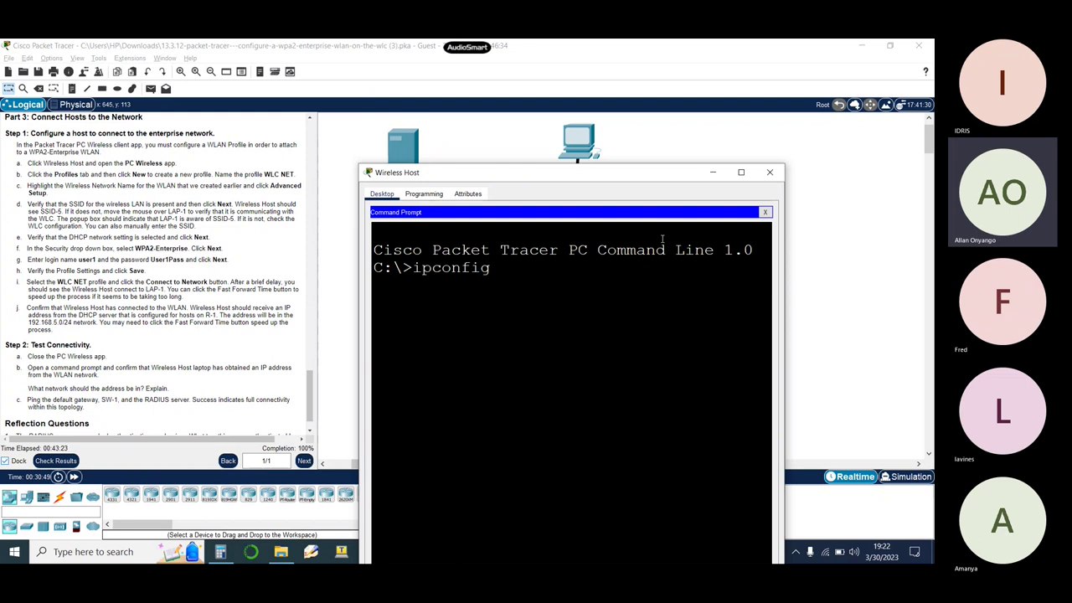
pyautogui.press('Return')
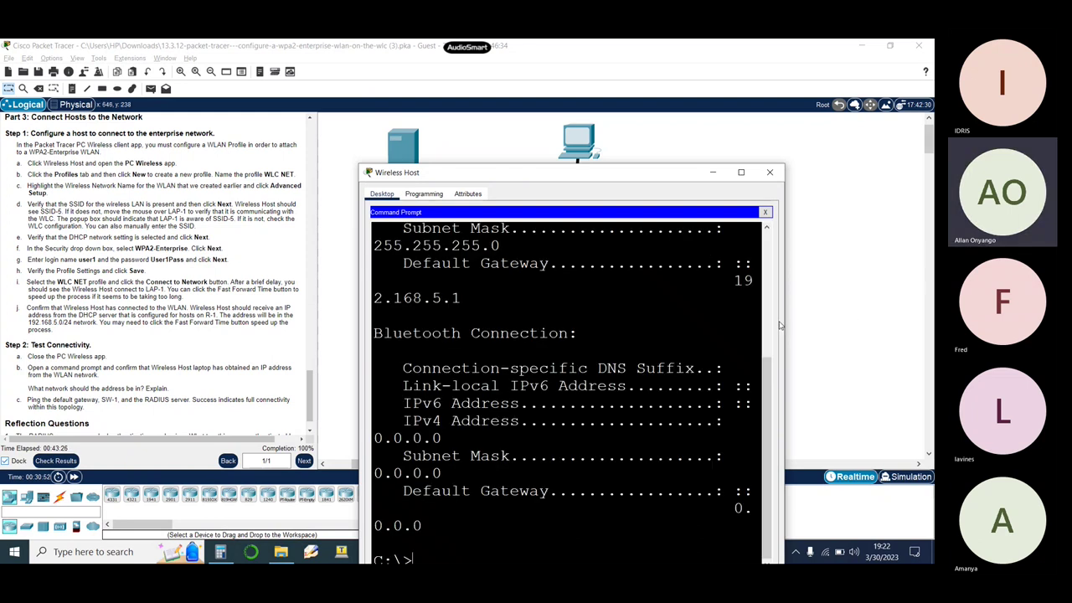
pyautogui.moveTo(784, 325); pyautogui.dragTo(923, 302)
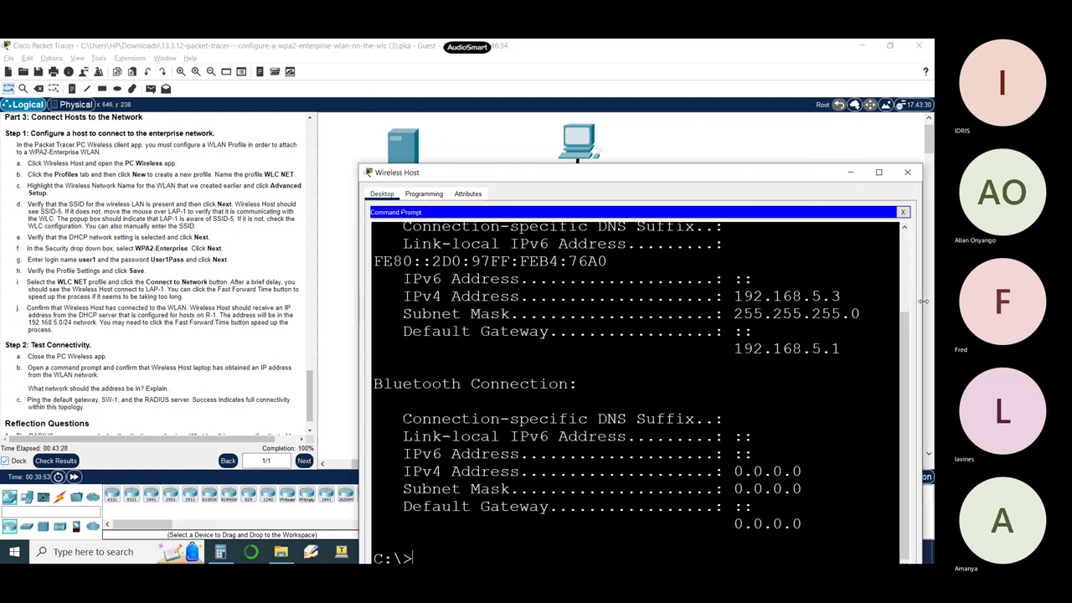
pyautogui.moveTo(812, 297); pyautogui.dragTo(811, 337)
pyautogui.click(812, 338)
pyautogui.moveTo(460, 174); pyautogui.dragTo(451, 124)
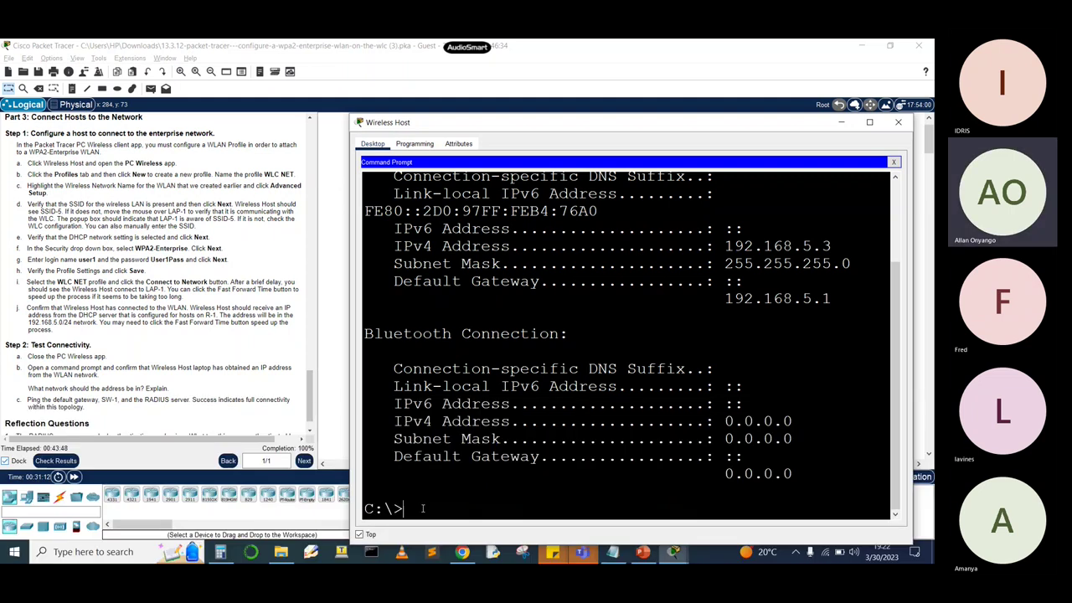
# Ping the default gateway 192.168.5.1 from the Wireless Host command prompt.
pyautogui.write('ping 192.')
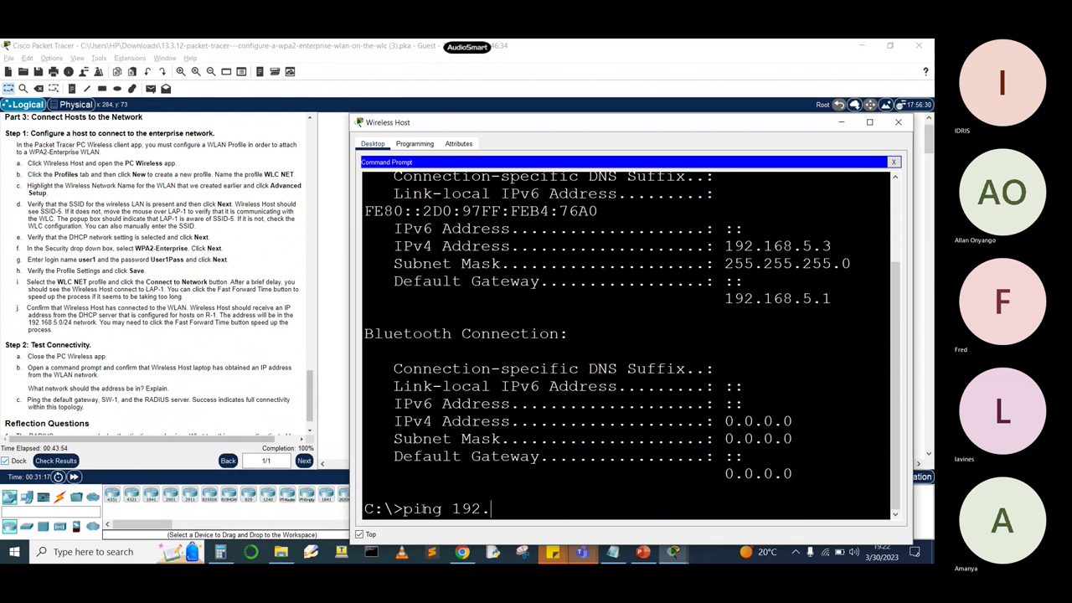
pyautogui.write('168.')
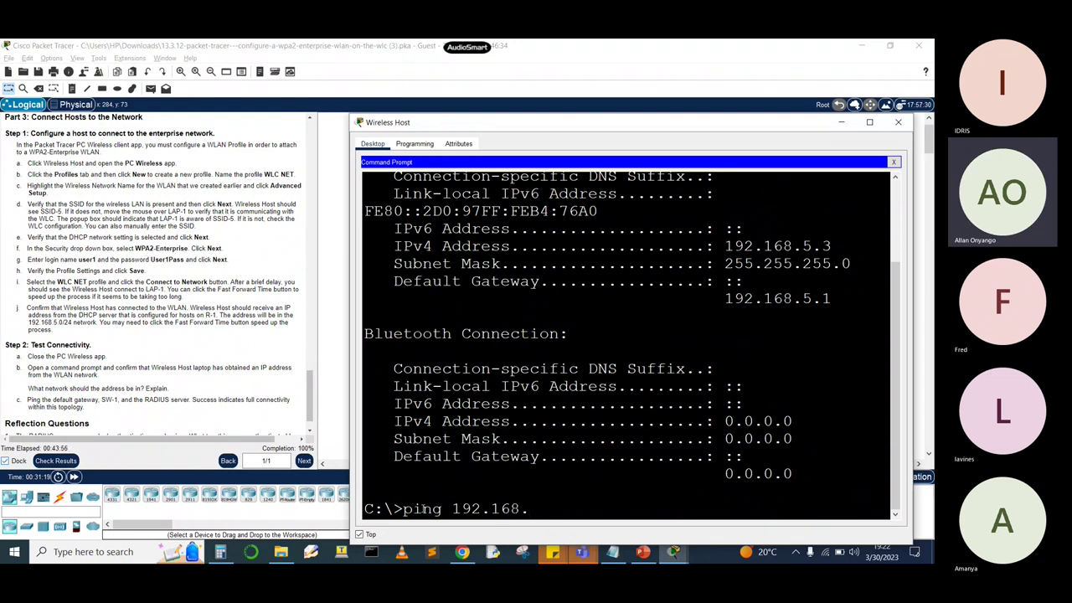
pyautogui.write('5.1')
pyautogui.press('Return')
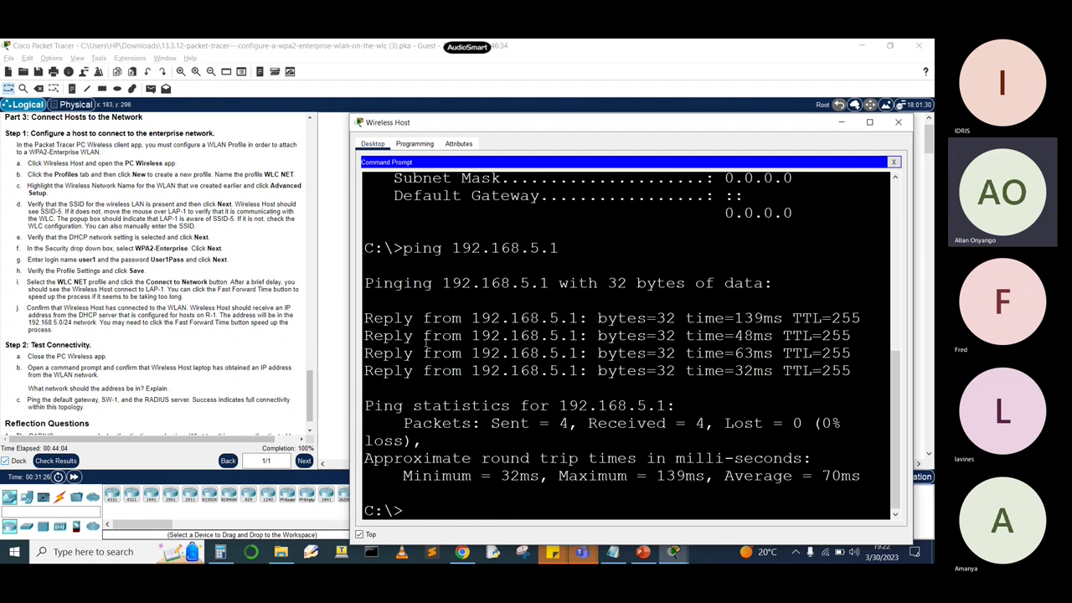
pyautogui.scroll(-2, 229, 335)
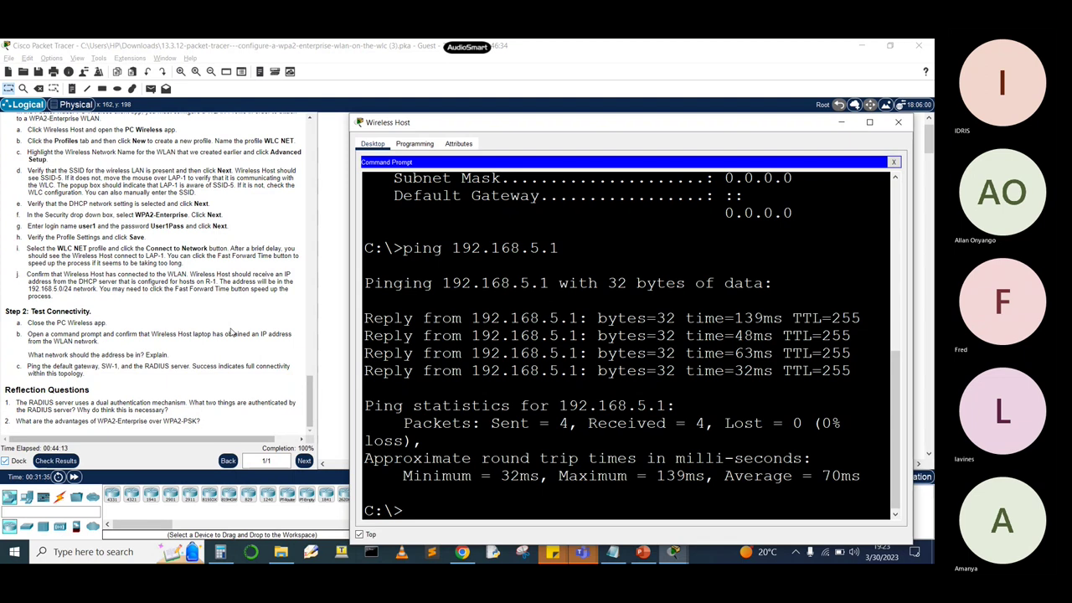
pyautogui.scroll(10, 233, 333)
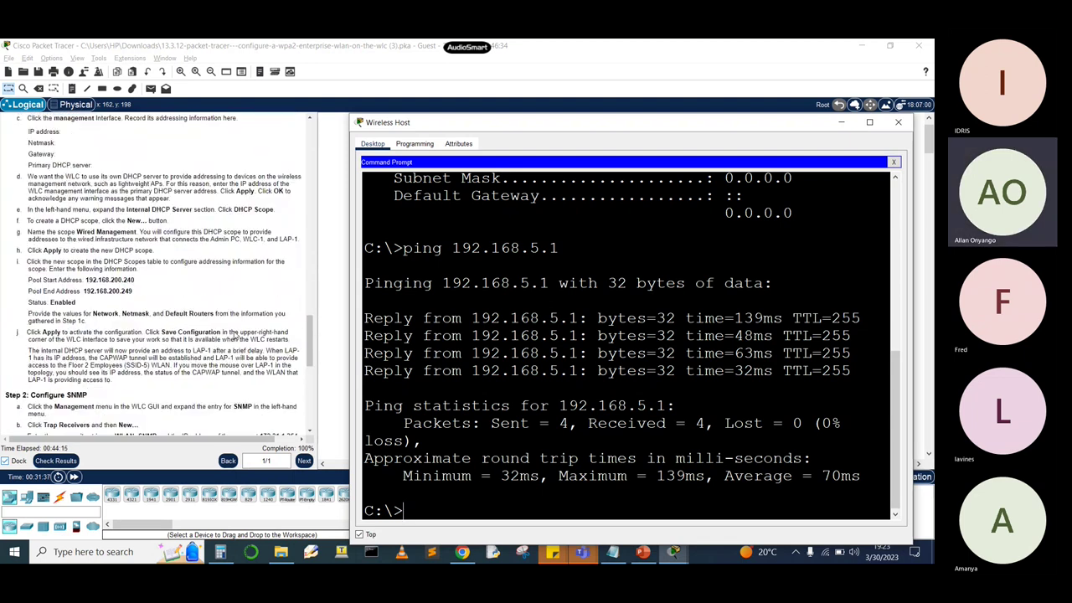
pyautogui.scroll(15, 237, 335)
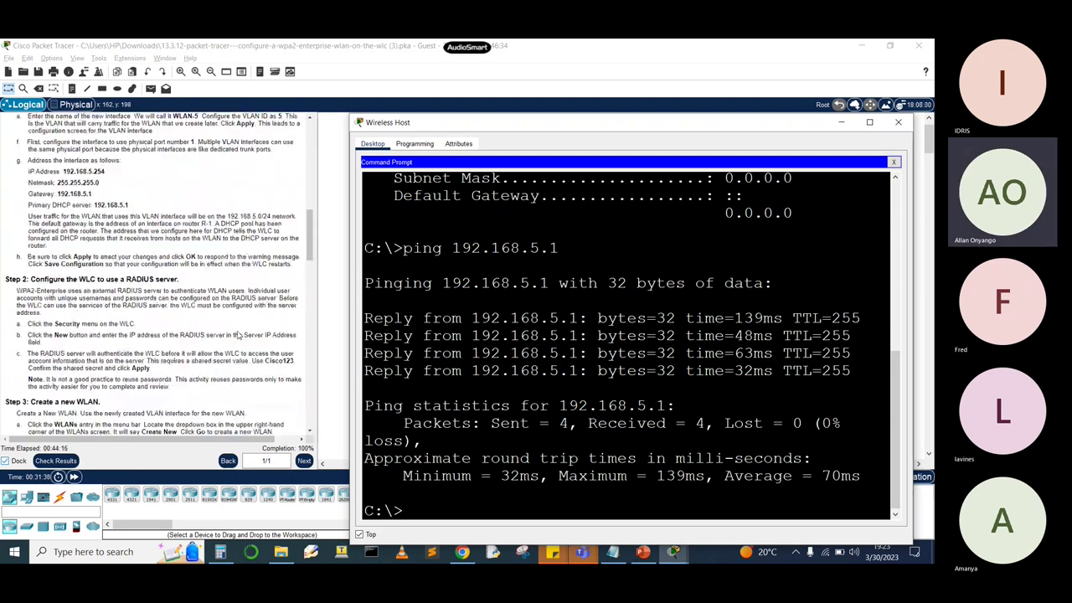
# Ping the RADIUS server 172.31.1.254 and confirm 4 of 4 replies with 0% loss.
pyautogui.write('ping')
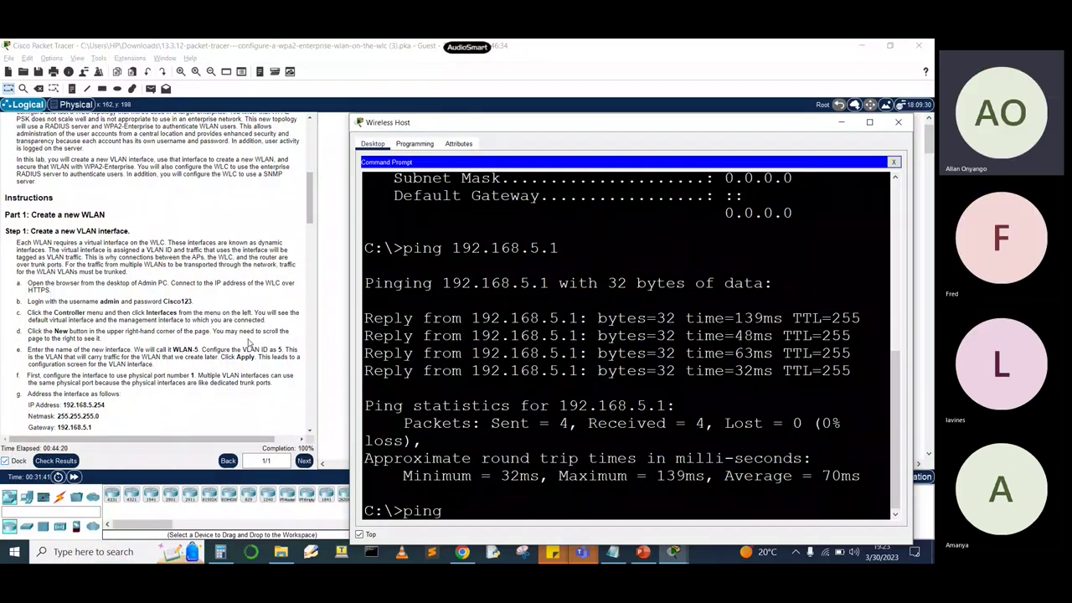
pyautogui.scroll(1, 118, 311)
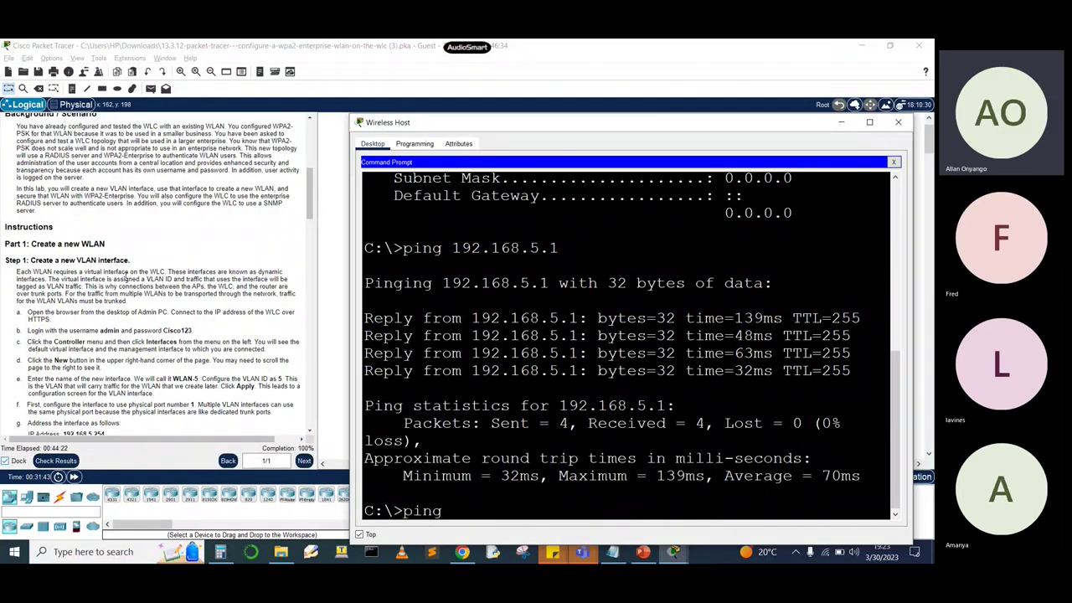
pyautogui.scroll(5, 126, 300)
pyautogui.scroll(3, 130, 290)
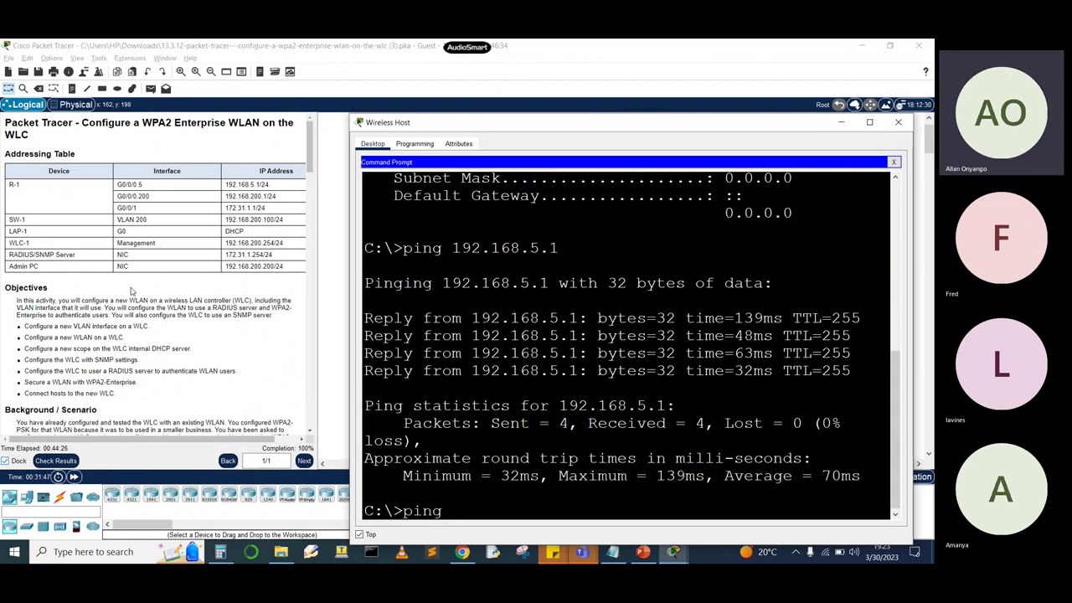
pyautogui.write('172.31.1.254')
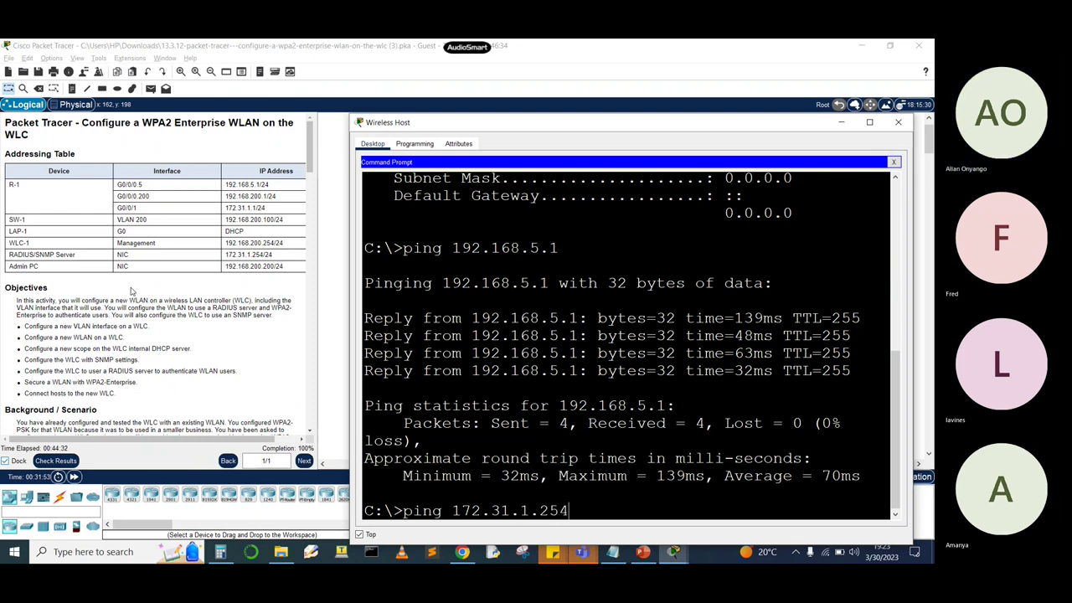
pyautogui.press('Return')
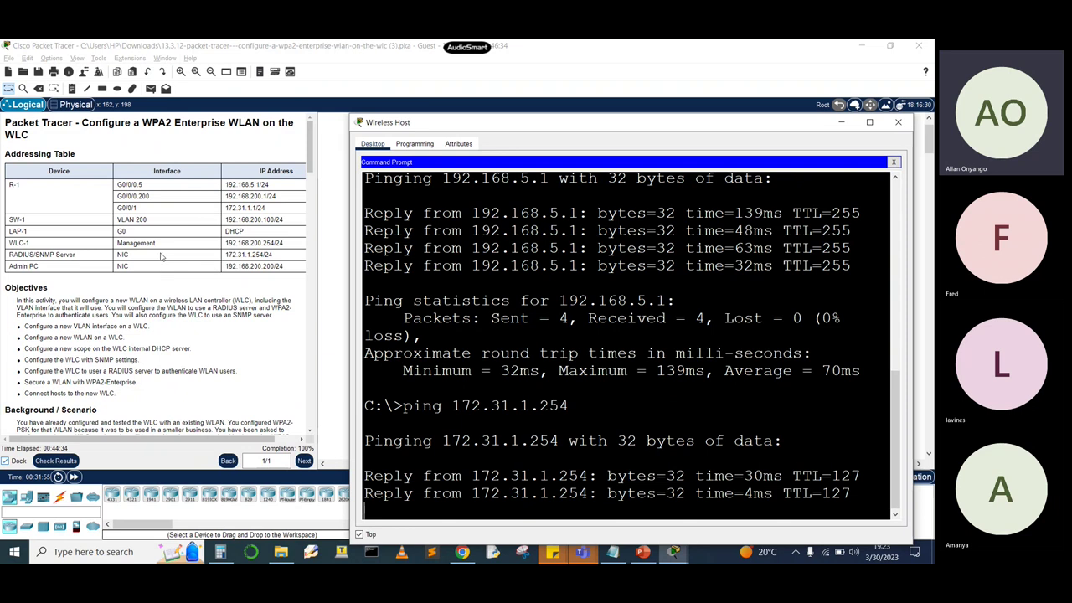
pyautogui.scroll(-5, 68, 242)
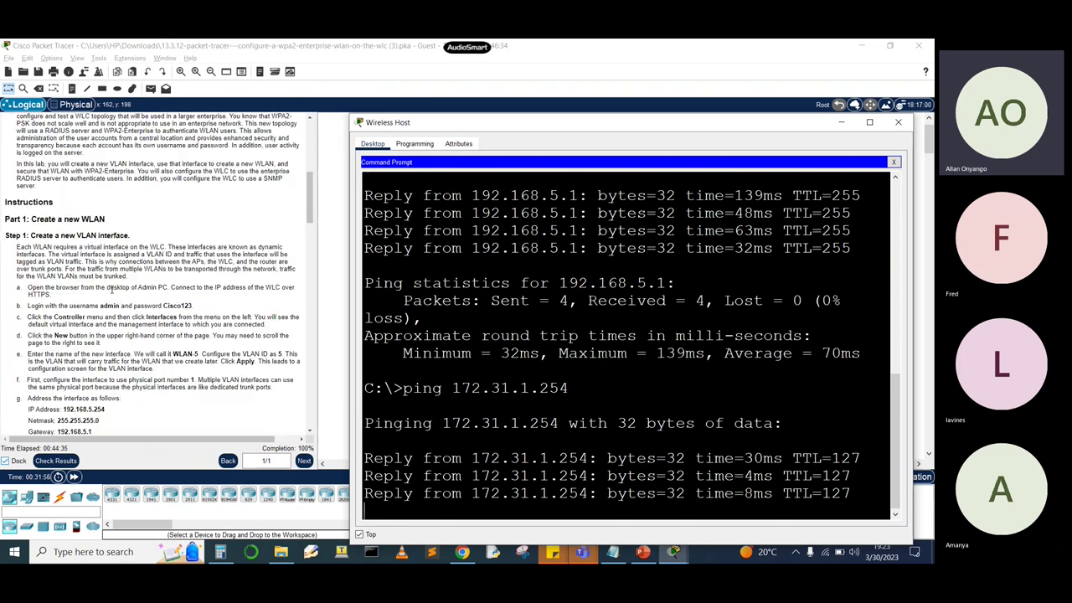
pyautogui.scroll(-15, 111, 289)
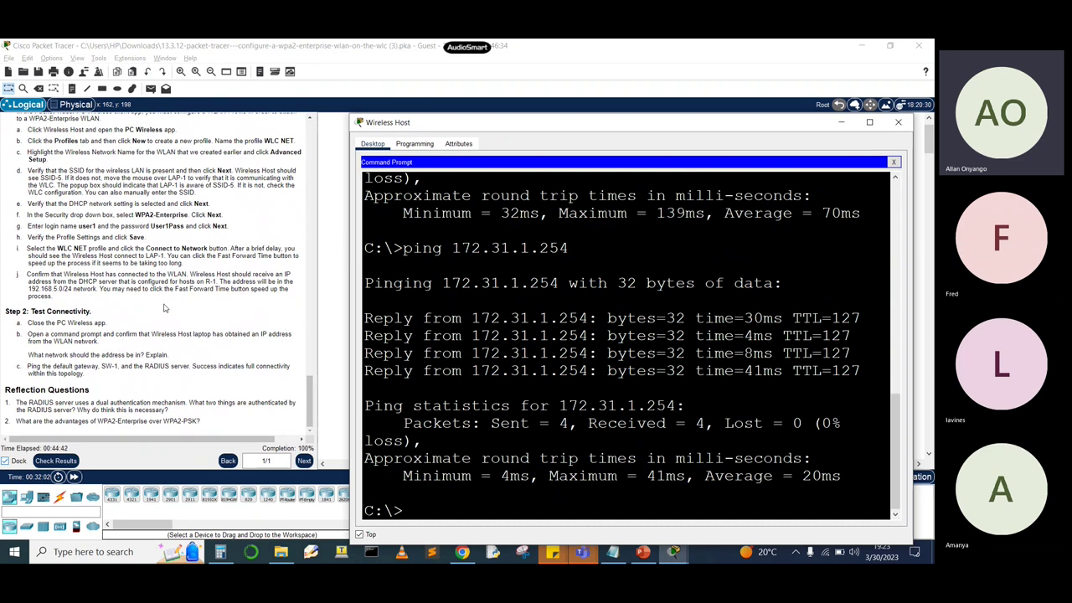
# Check the Teams meeting windows, then return to Packet Tracer and reposition the Wireless Host window.
pyautogui.click(584, 555)
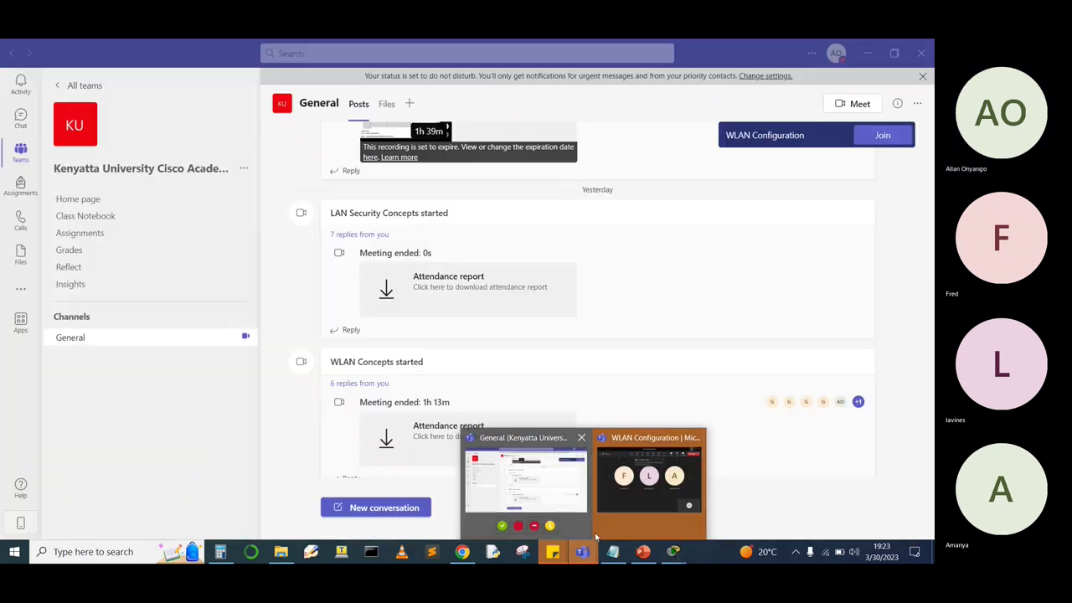
pyautogui.moveTo(616, 515)
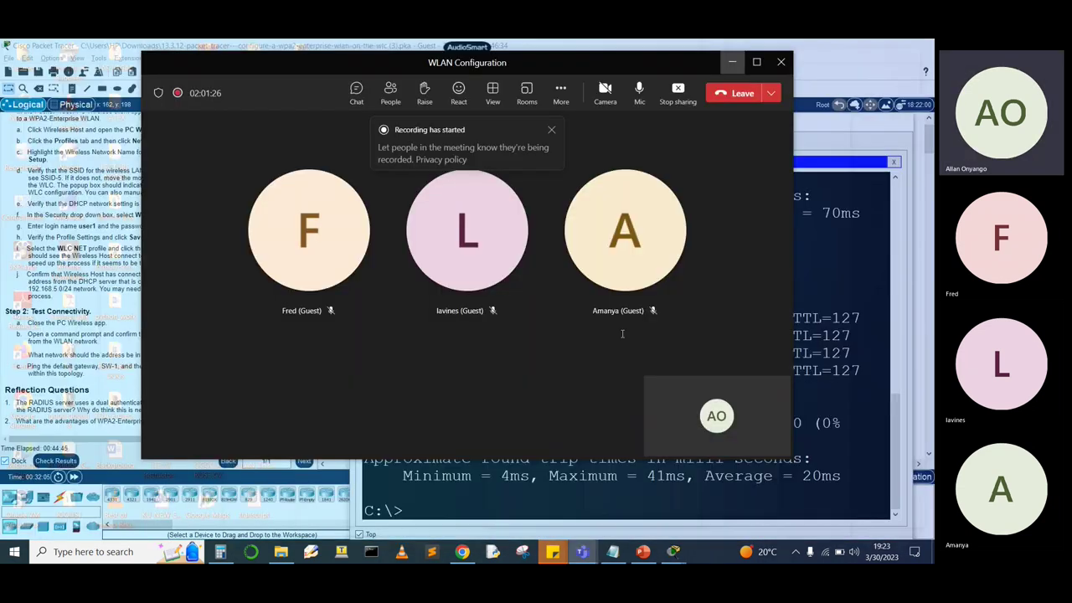
pyautogui.click(674, 551)
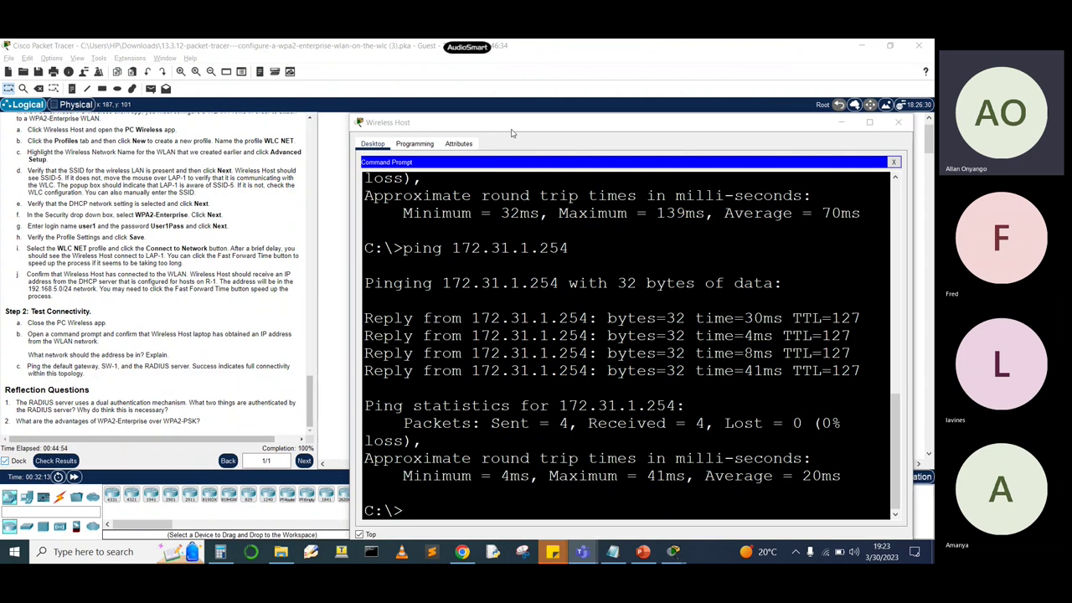
pyautogui.click(518, 127)
pyautogui.moveTo(517, 127); pyautogui.dragTo(506, 109)
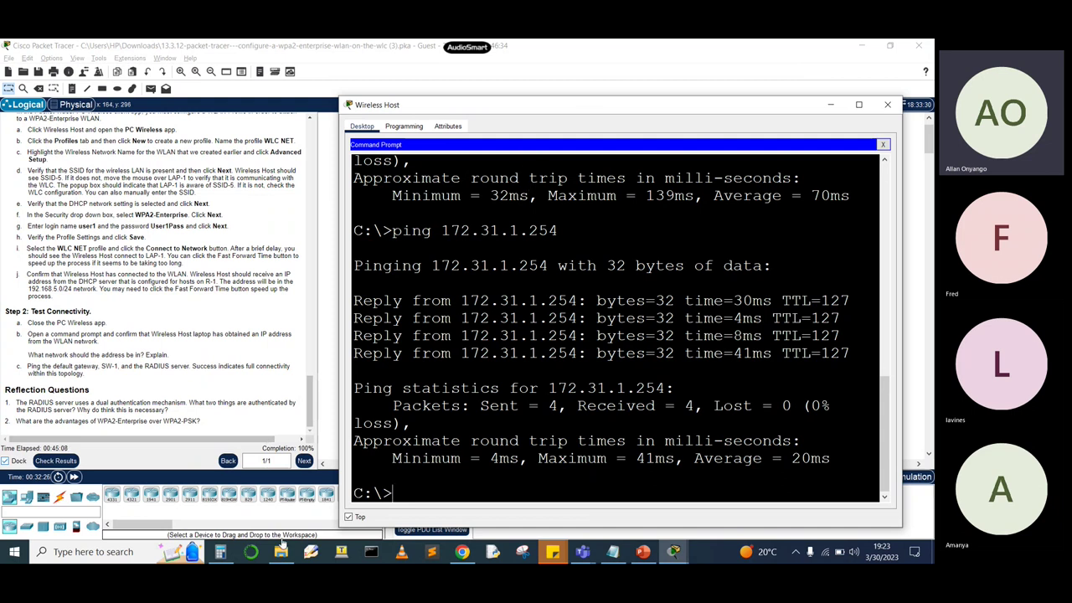
# Bring the NetAcad course page in Chrome forward and stop keeping the Wireless Host window on top.
pyautogui.moveTo(472, 559)
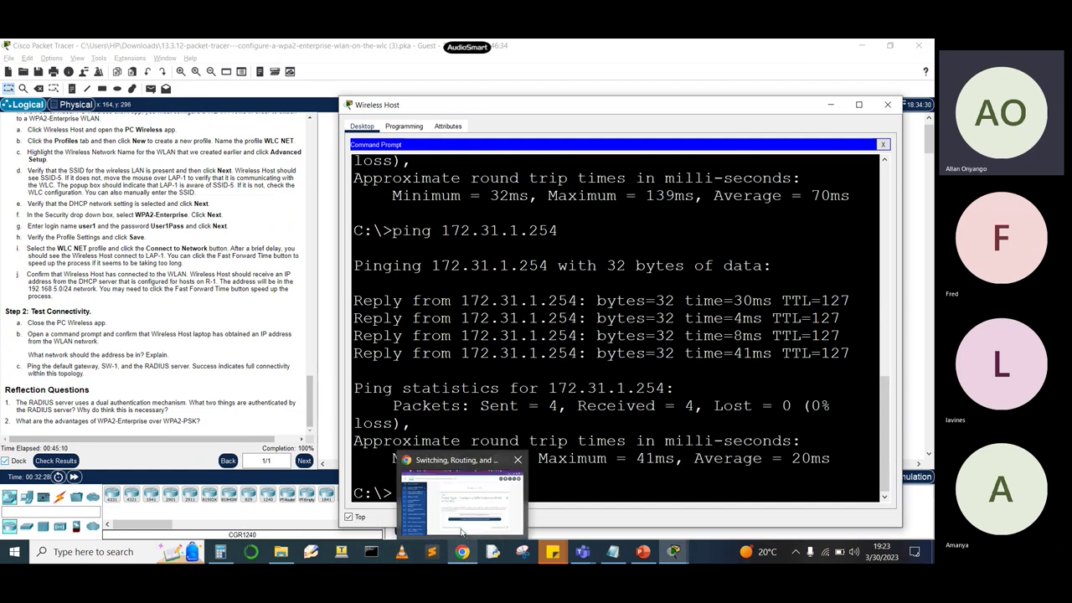
pyautogui.click(461, 533)
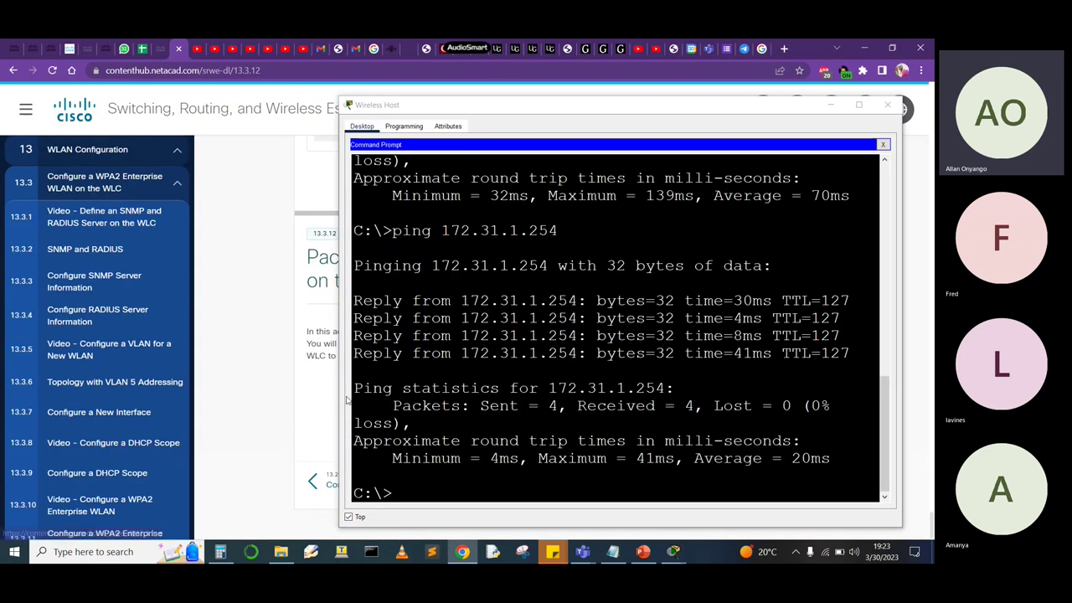
pyautogui.click(350, 517)
# Scroll the course page, then show the open Packet Tracer window thumbnails from the taskbar.
pyautogui.scroll(3, 88, 373)
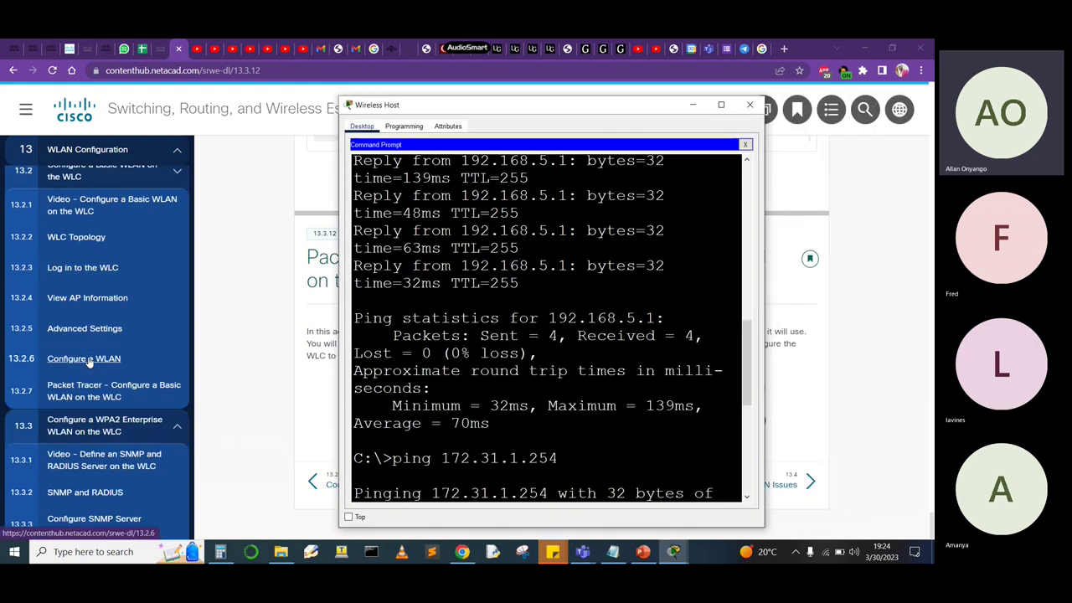
pyautogui.scroll(-2, 90, 362)
pyautogui.scroll(10, 96, 360)
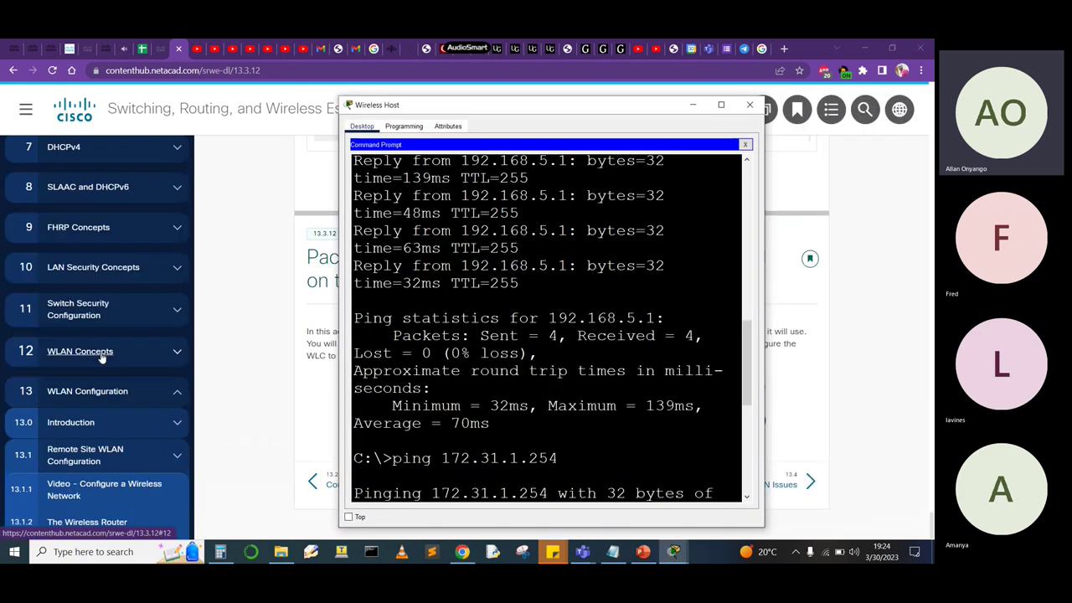
pyautogui.scroll(-3, 101, 358)
pyautogui.scroll(-5, 101, 359)
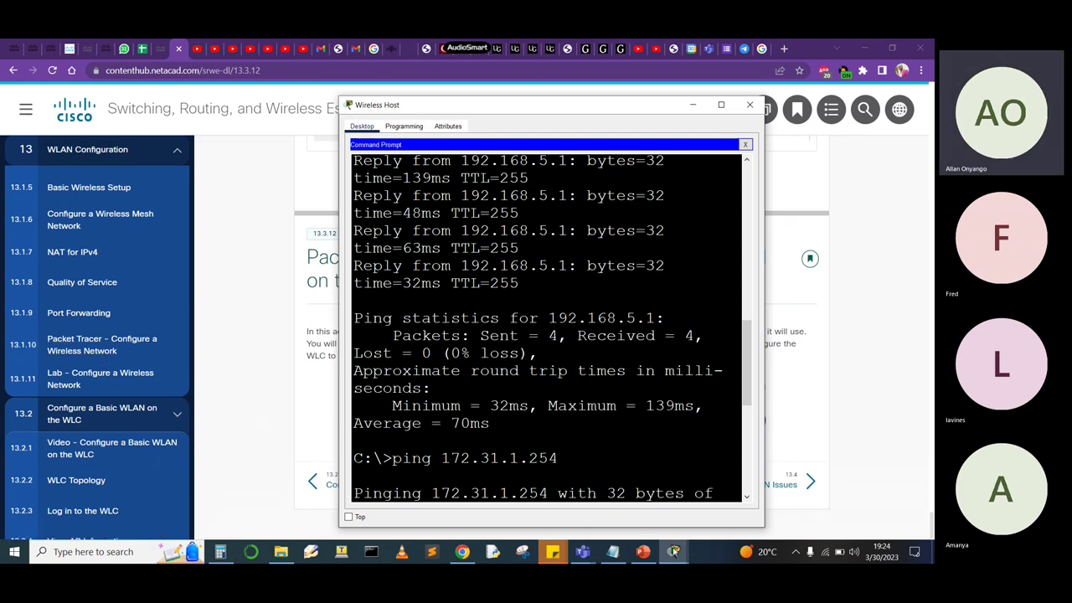
pyautogui.click(673, 551)
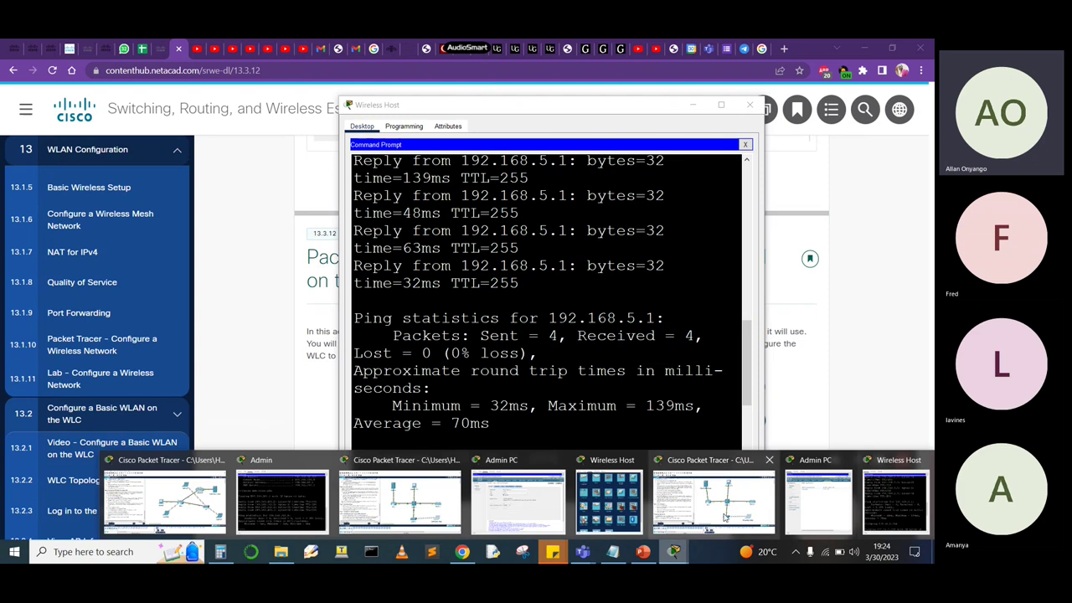
# Bring the topology window forward, confirm Completion: 100%, and return to the NetAcad page in Chrome.
pyautogui.click(725, 516)
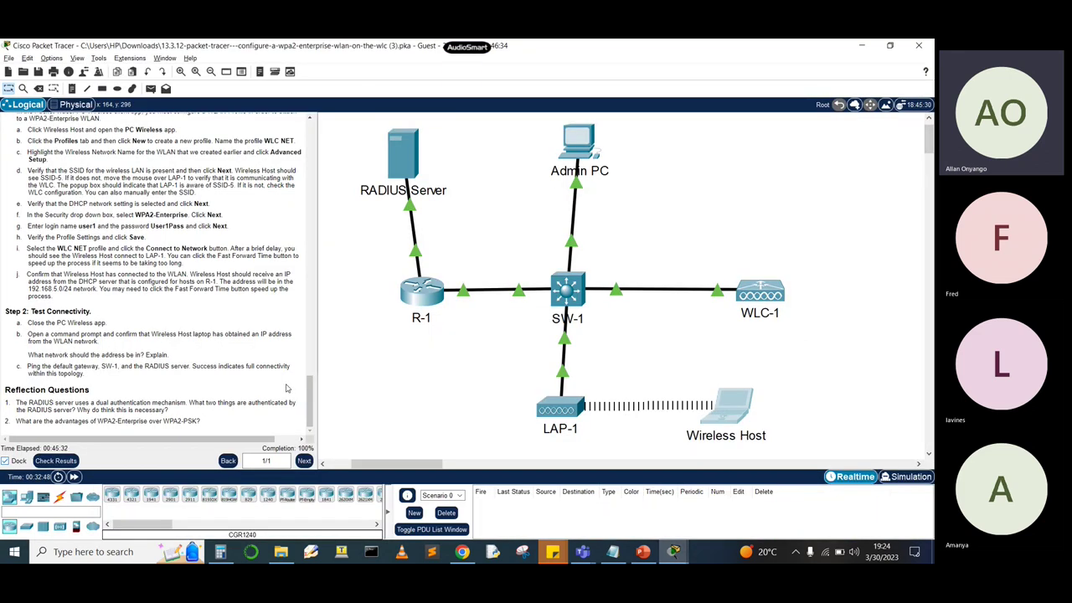
pyautogui.moveTo(283, 417); pyautogui.dragTo(333, 434)
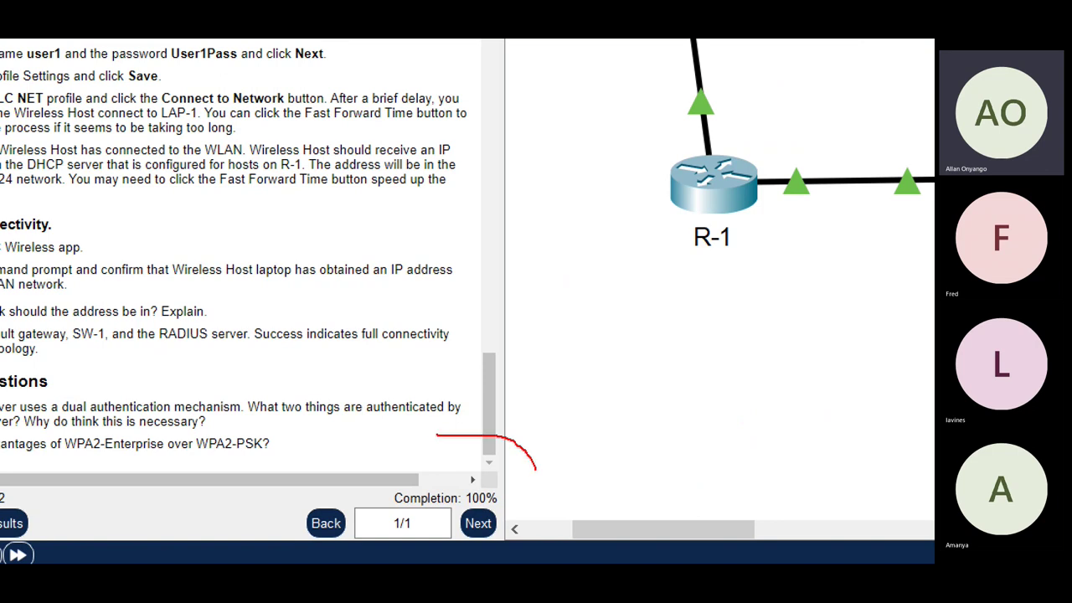
pyautogui.moveTo(536, 469)
pyautogui.mouseDown()
pyautogui.moveTo(449, 557)
pyautogui.moveTo(330, 520)
pyautogui.moveTo(398, 450)
pyautogui.moveTo(465, 441)
pyautogui.mouseUp()
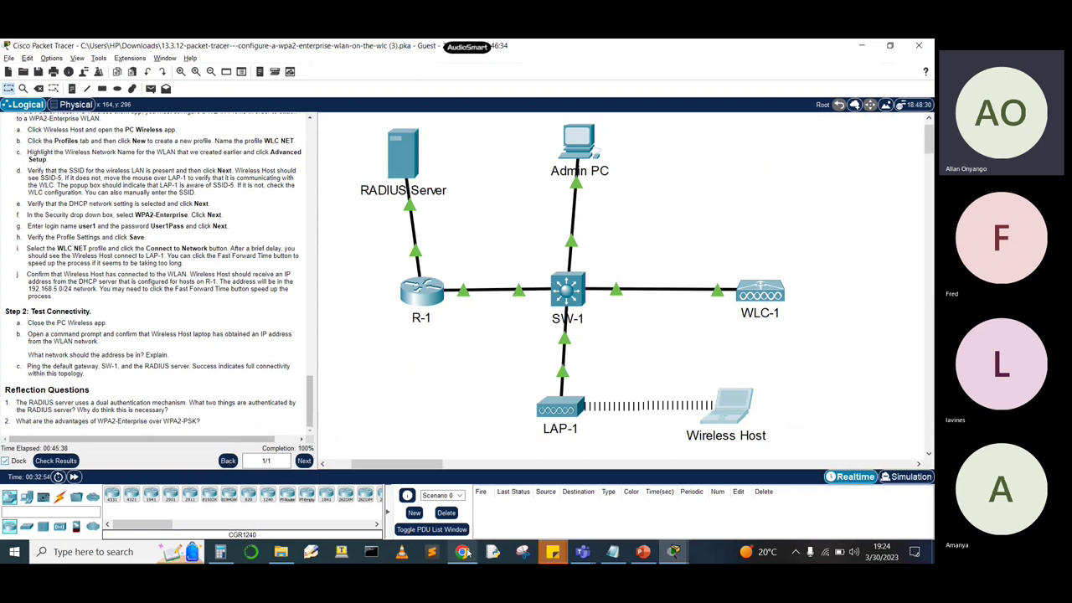
pyautogui.click(463, 552)
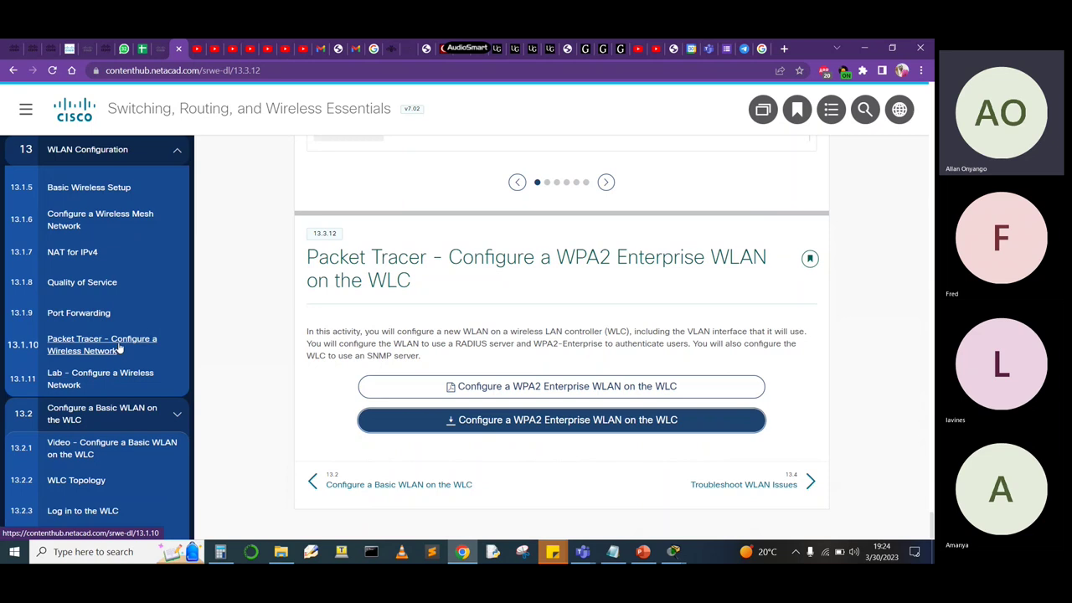
# Go via 13.1.10 Configure a Wireless Network to the 13.2.7 Configure a Basic WLAN on the WLC activity.
pyautogui.click(65, 341)
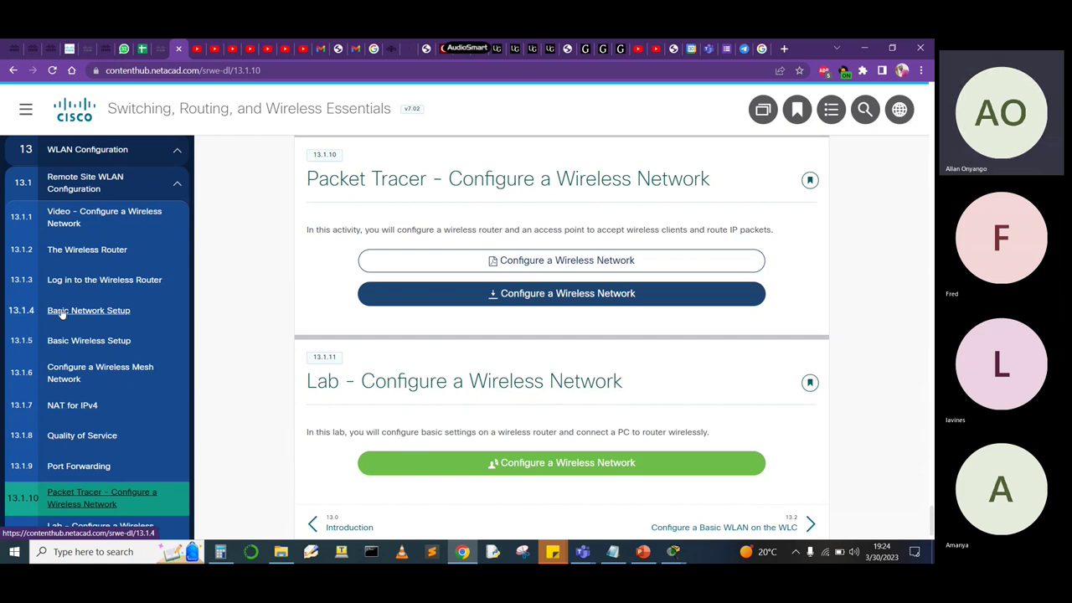
pyautogui.scroll(-1, 92, 452)
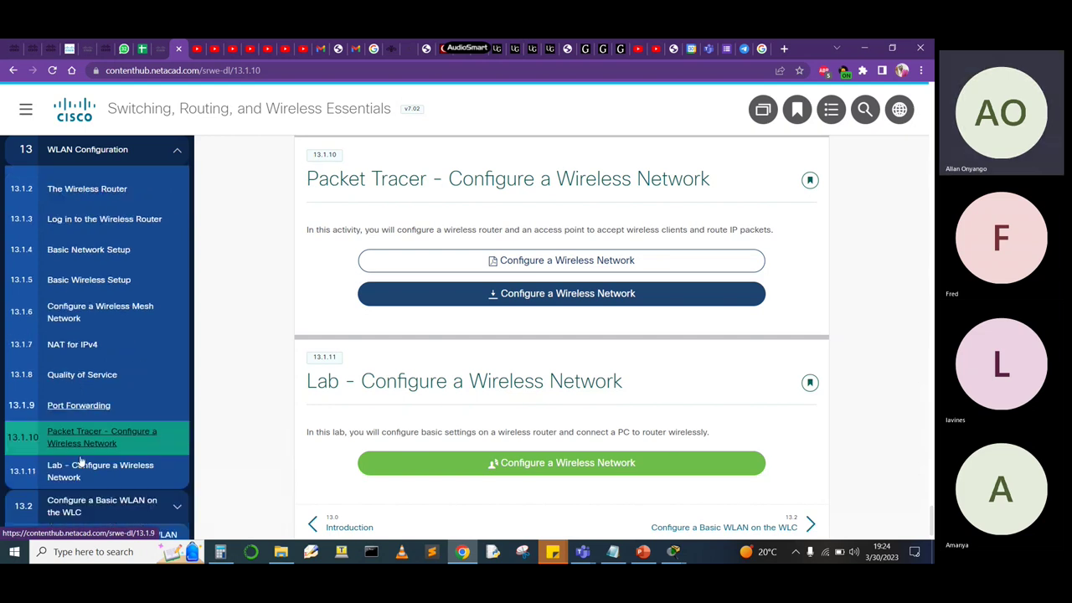
pyautogui.scroll(-2, 93, 432)
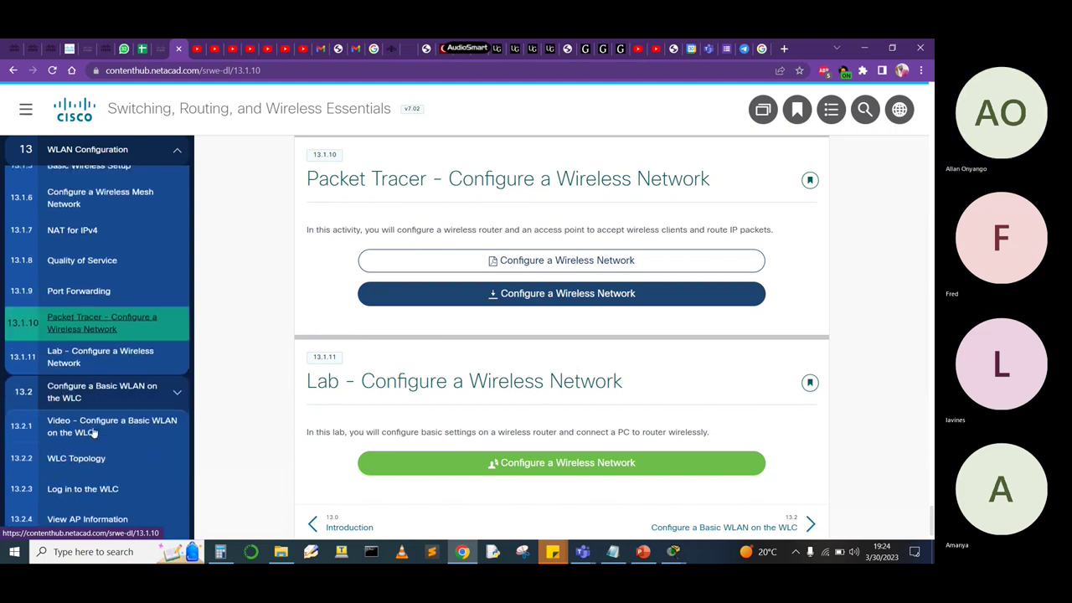
pyautogui.scroll(-4, 97, 414)
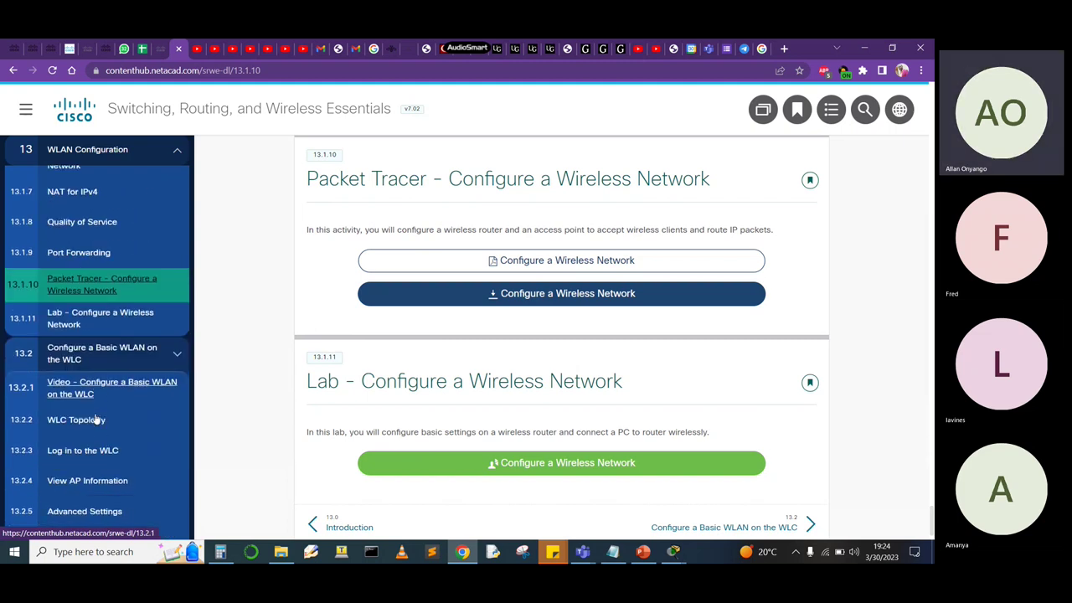
pyautogui.scroll(1, 99, 402)
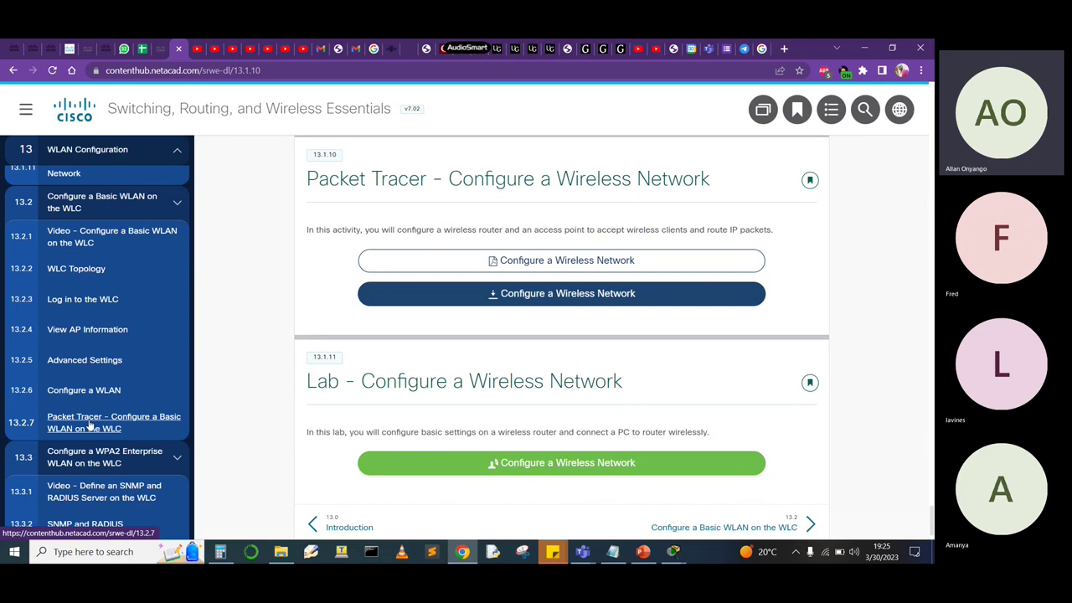
pyautogui.click(89, 425)
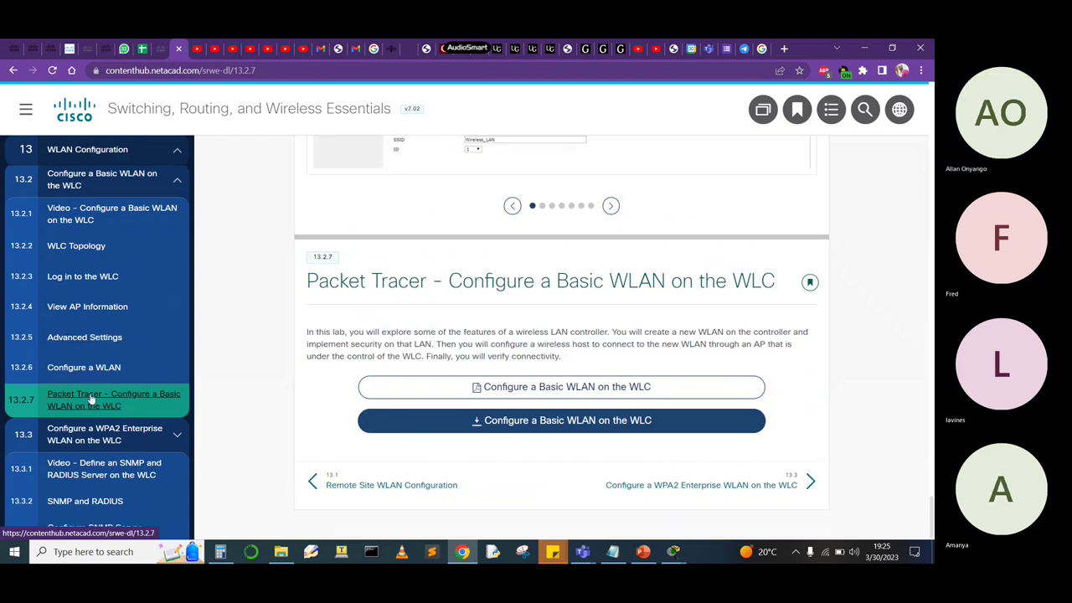
# Scroll the course sidebar and open the 13.5.1 Packet Tracer - WLAN Configuration page.
pyautogui.scroll(-3, 104, 337)
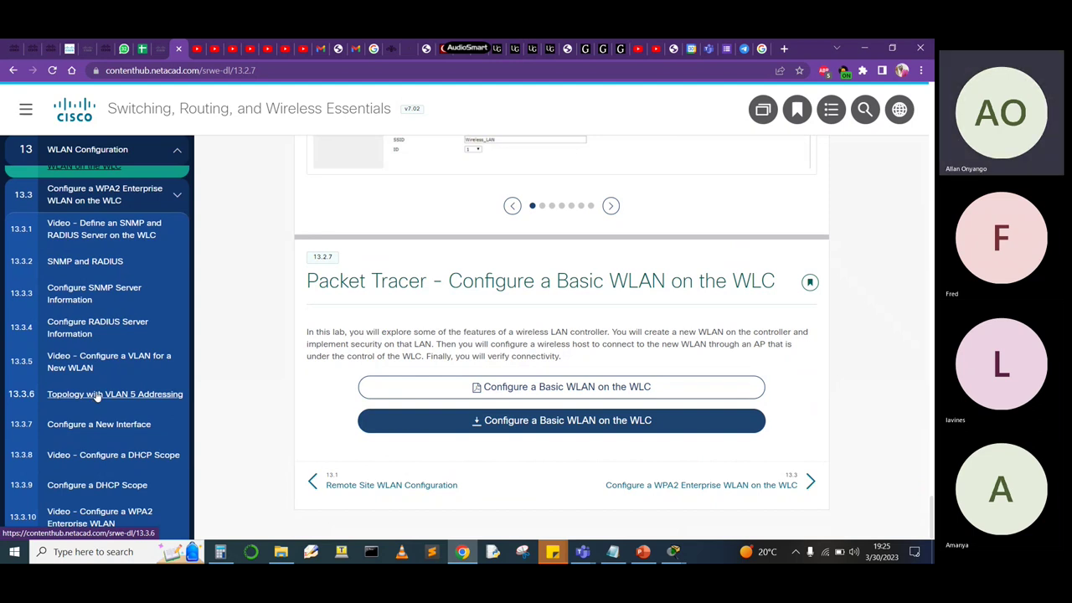
pyautogui.scroll(-3, 121, 393)
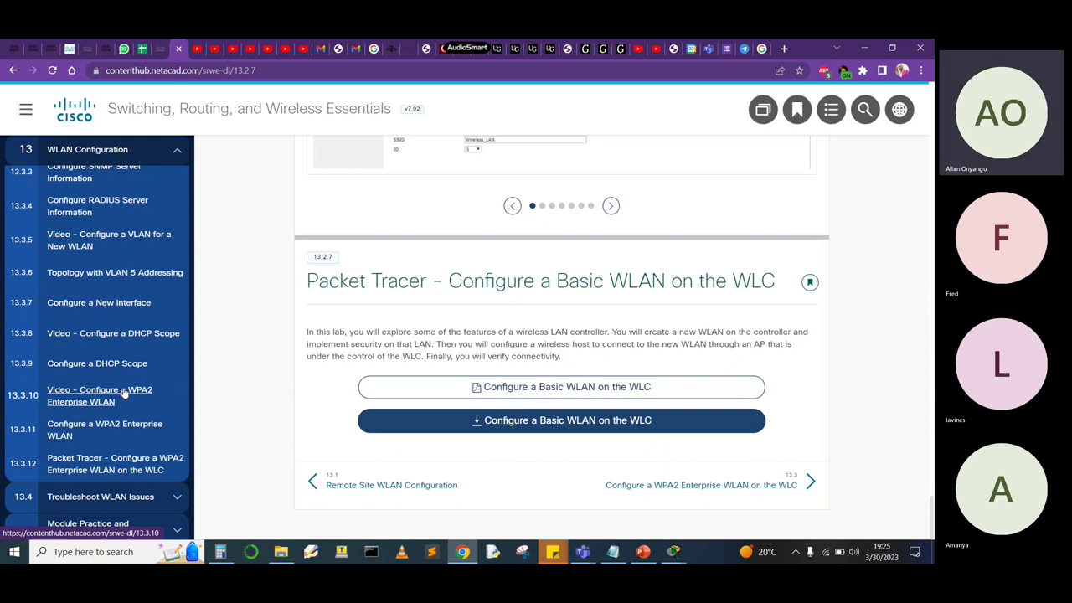
pyautogui.scroll(2, 123, 394)
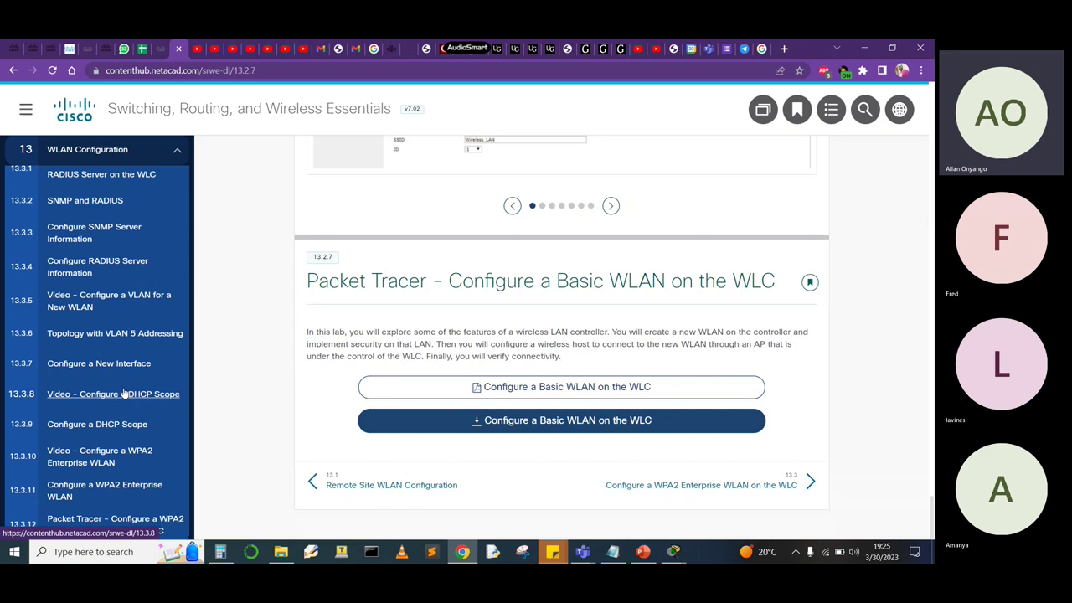
pyautogui.scroll(2, 132, 397)
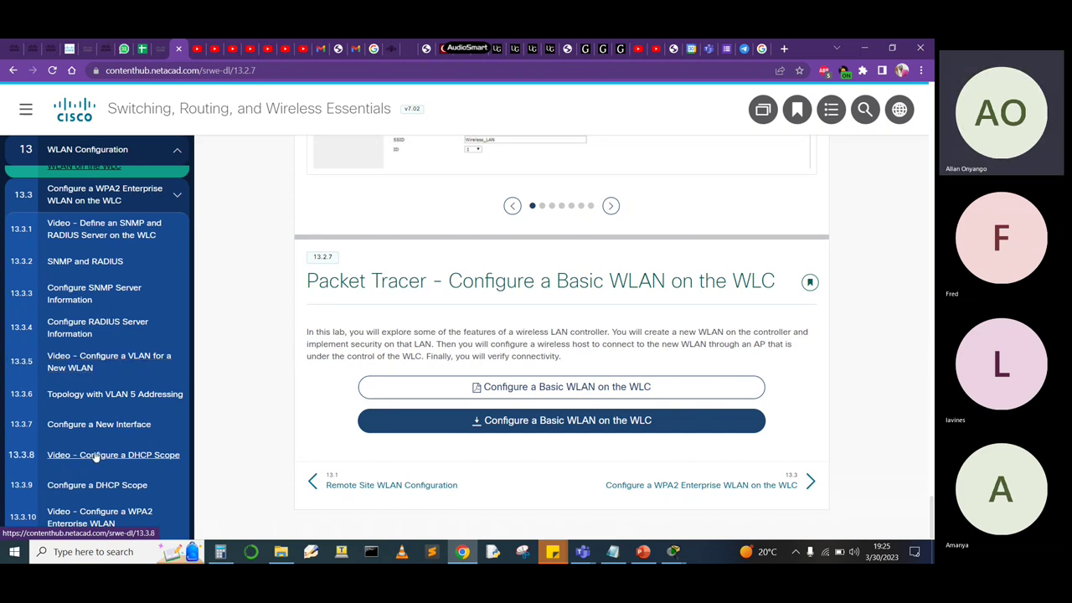
pyautogui.scroll(-1, 97, 456)
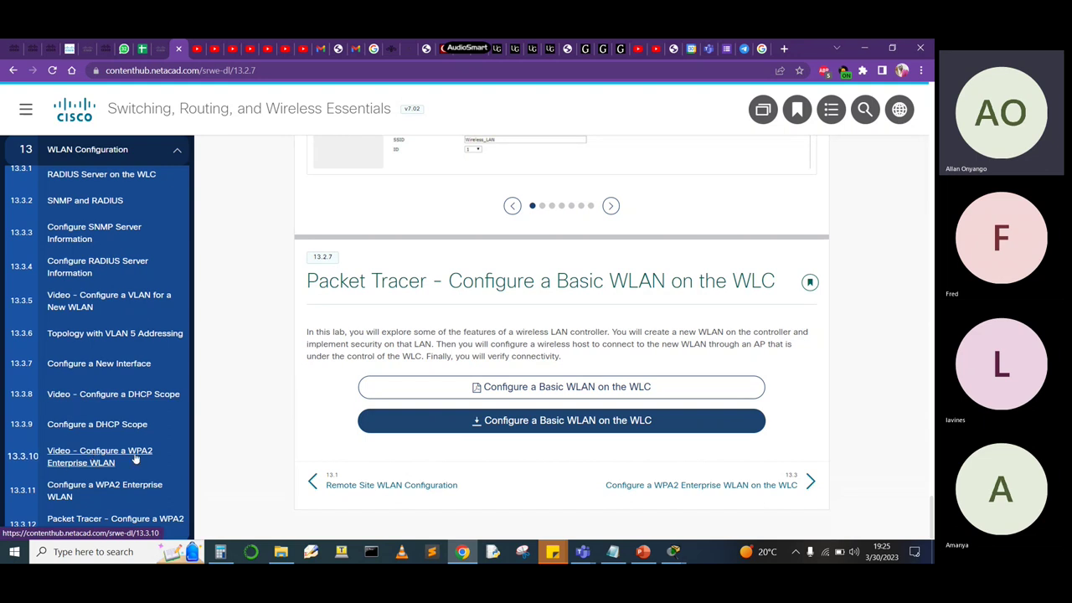
pyautogui.scroll(-1, 144, 426)
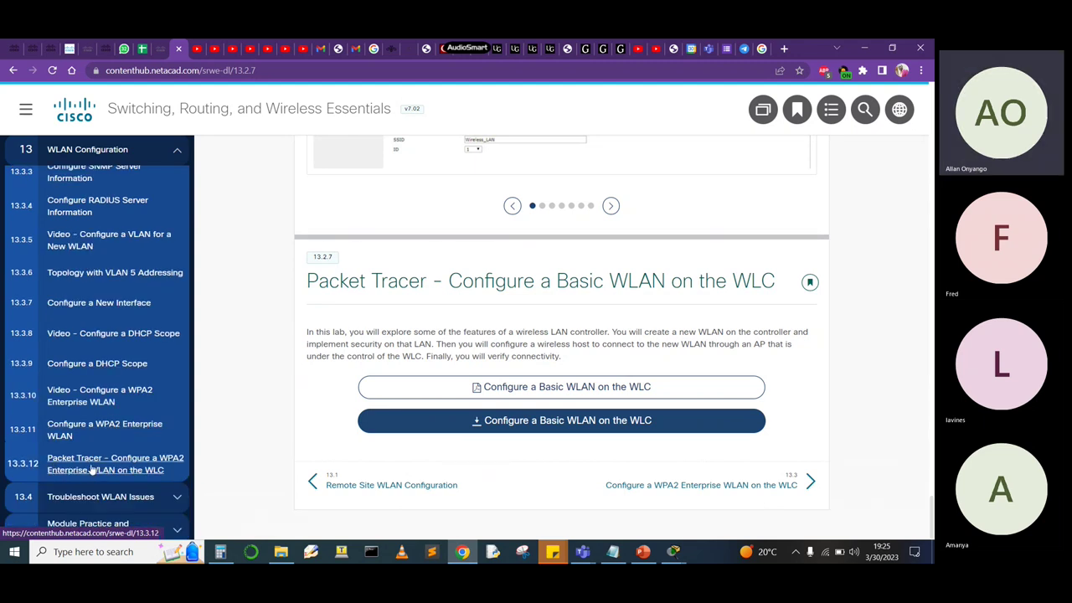
pyautogui.scroll(-5, 94, 419)
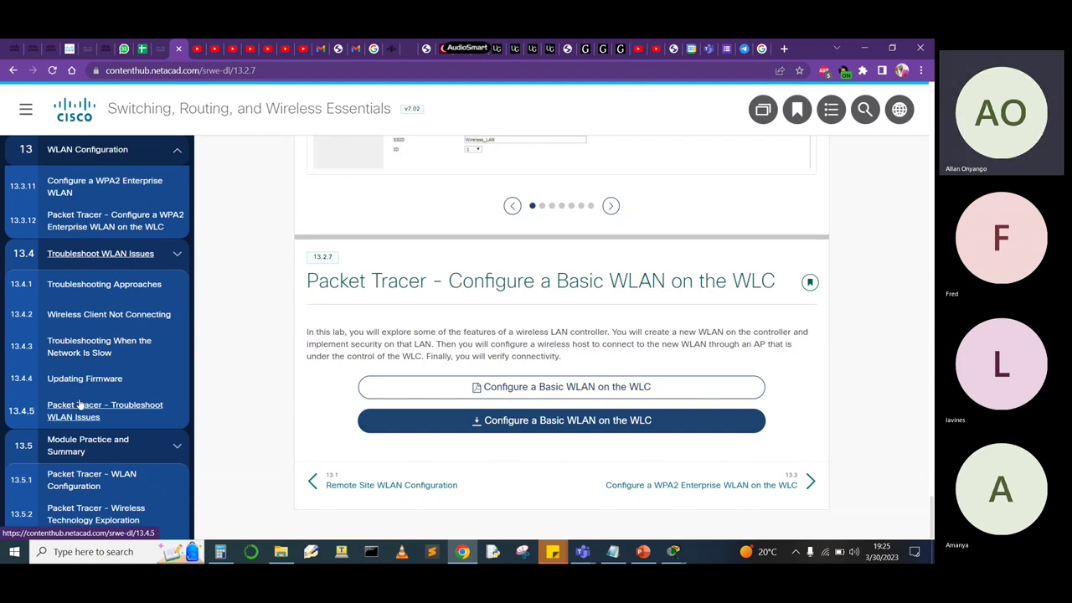
pyautogui.scroll(-1, 79, 411)
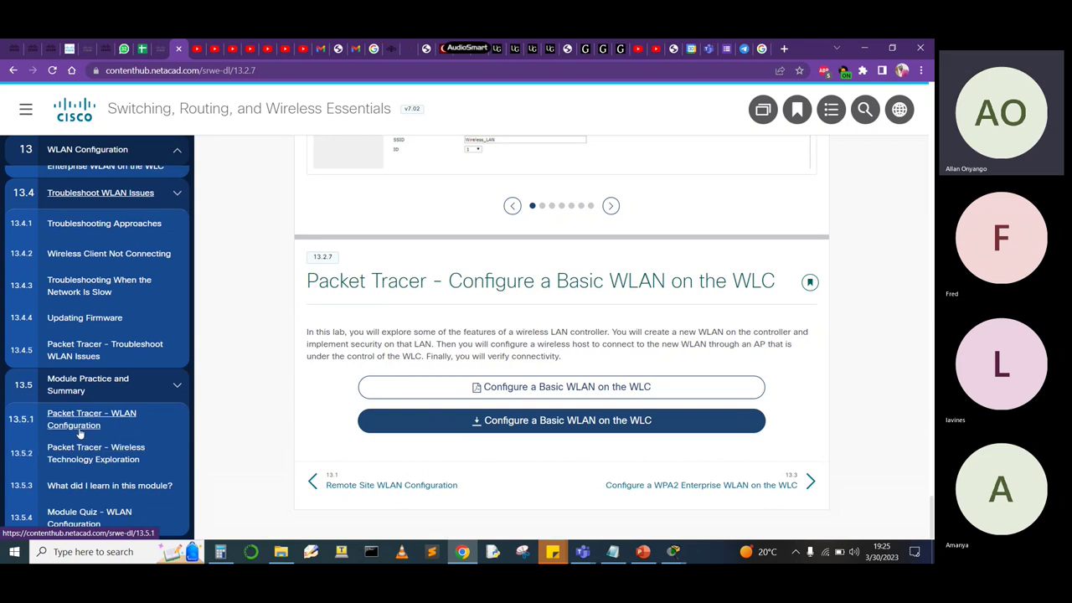
pyautogui.click(79, 430)
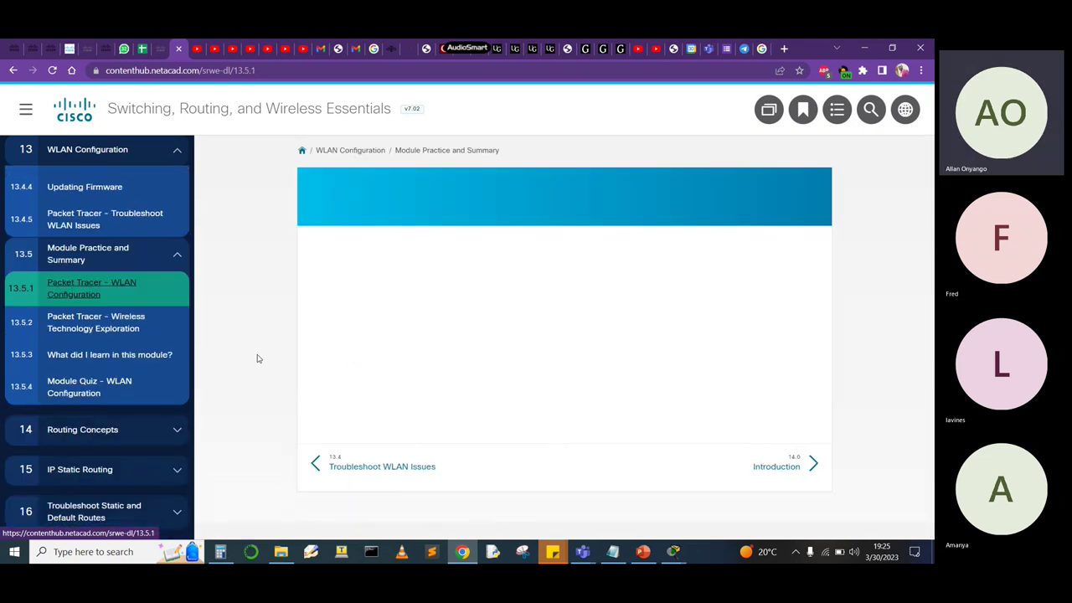
# Download the Wireless Technology Exploration Packet Tracer activity file.
pyautogui.scroll(-3, 509, 400)
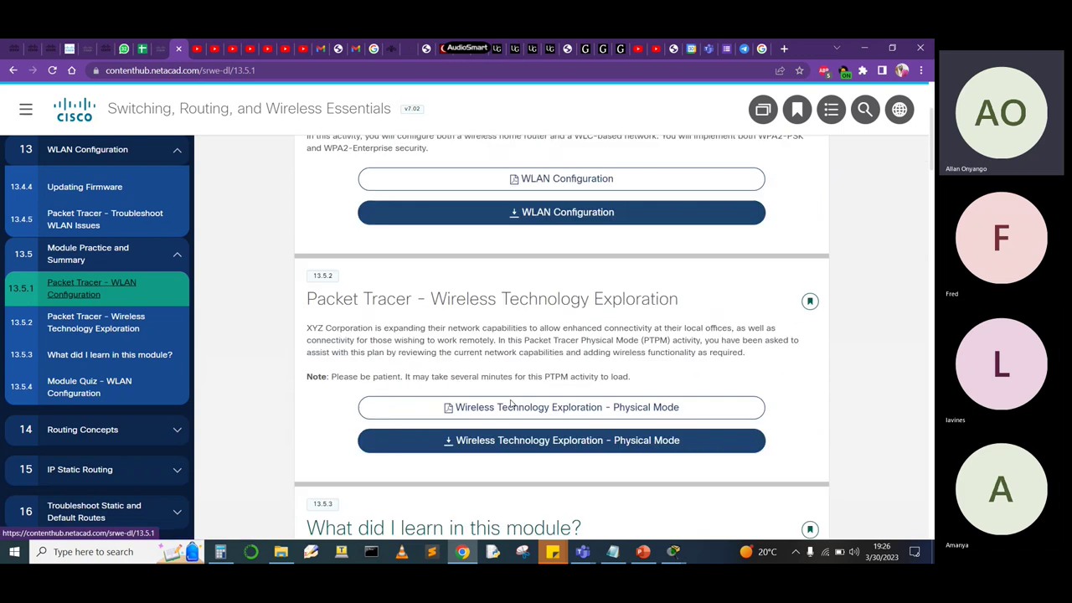
pyautogui.scroll(-2, 509, 402)
pyautogui.scroll(3, 434, 269)
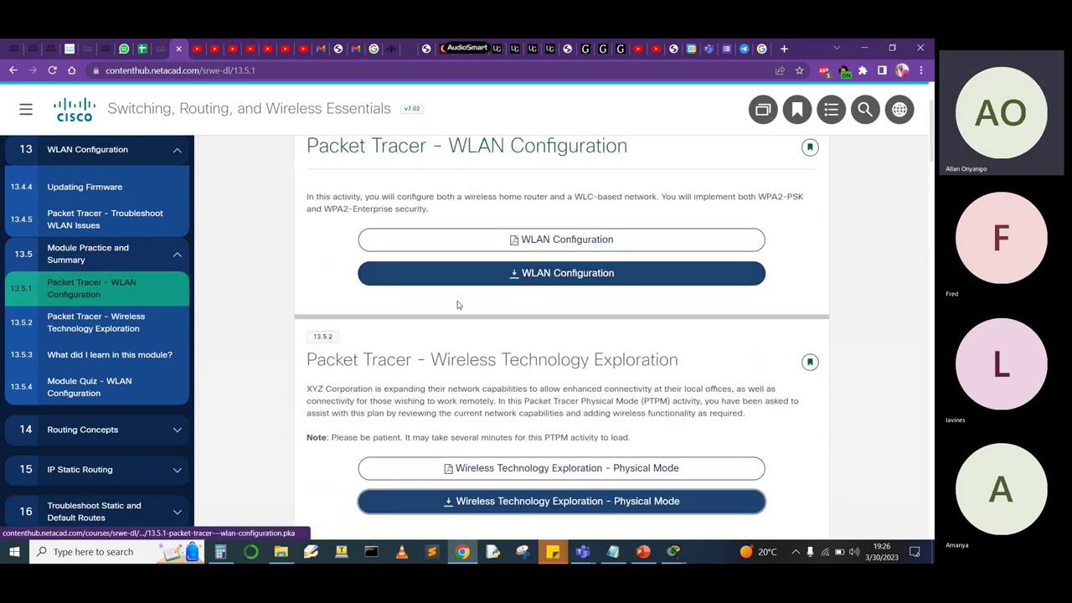
pyautogui.click(524, 501)
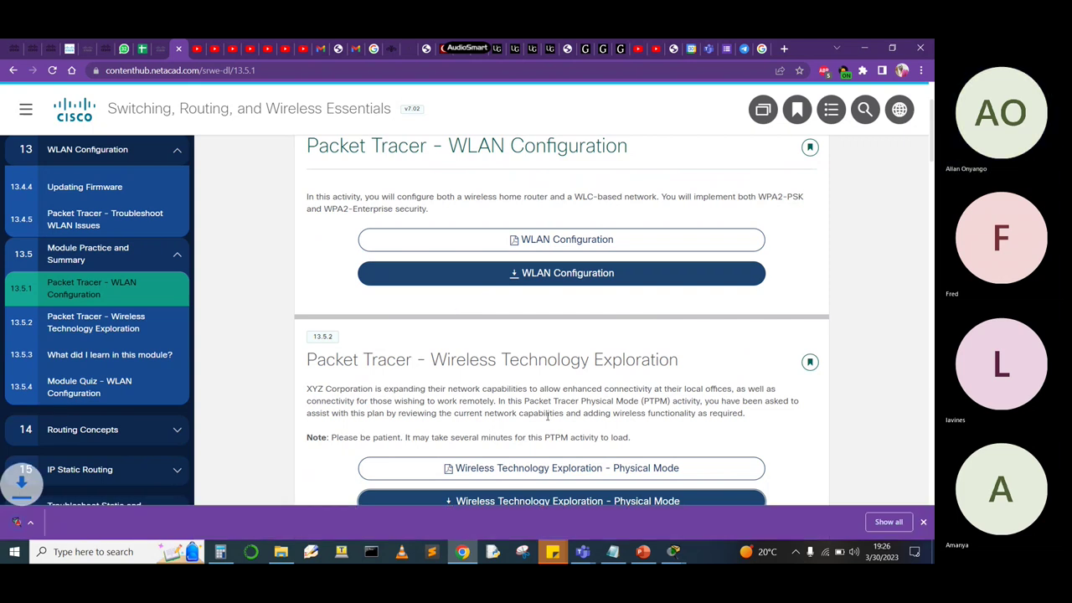